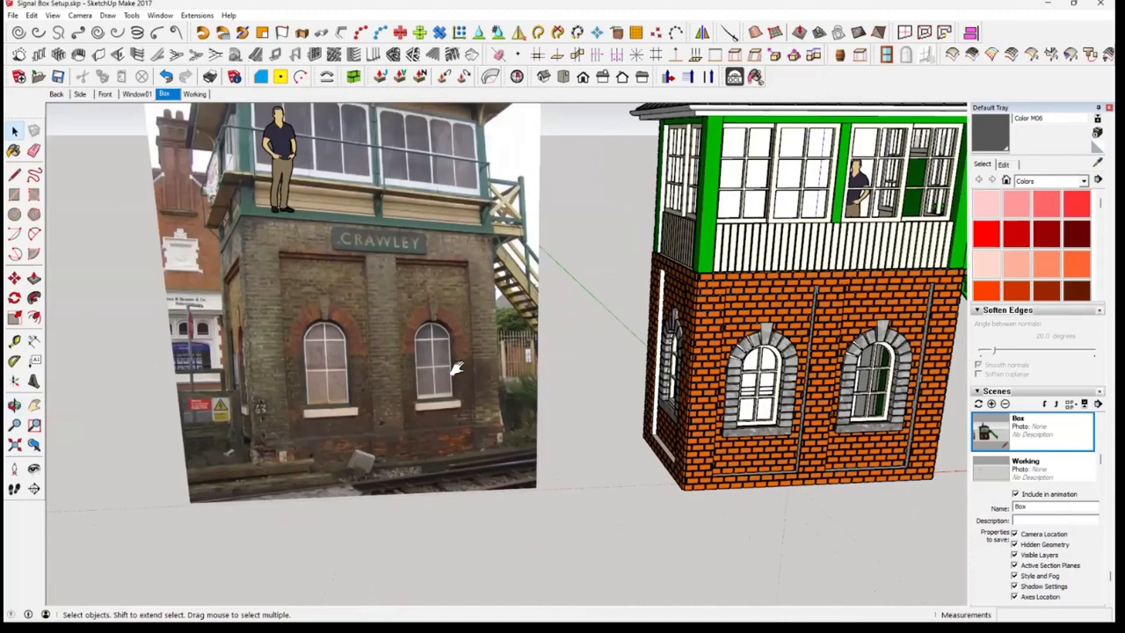
Examine the signal box reference photographs in the Back and Front scenes, including the roof brackets, balcony and arched windows
middle_drag(457, 367, 366, 307)
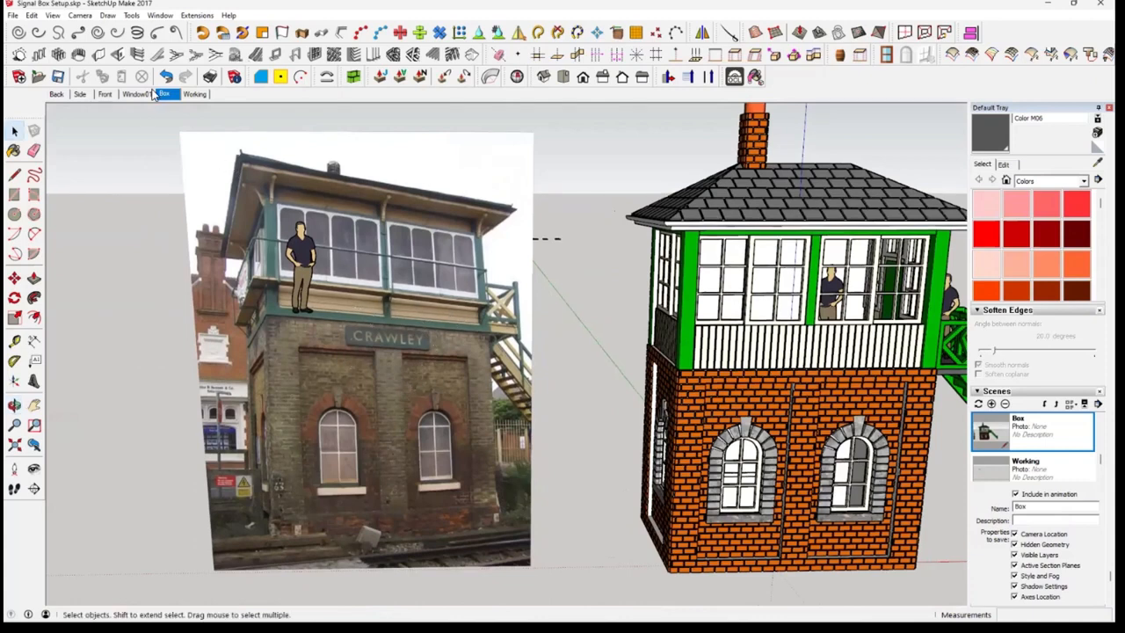
click(56, 94)
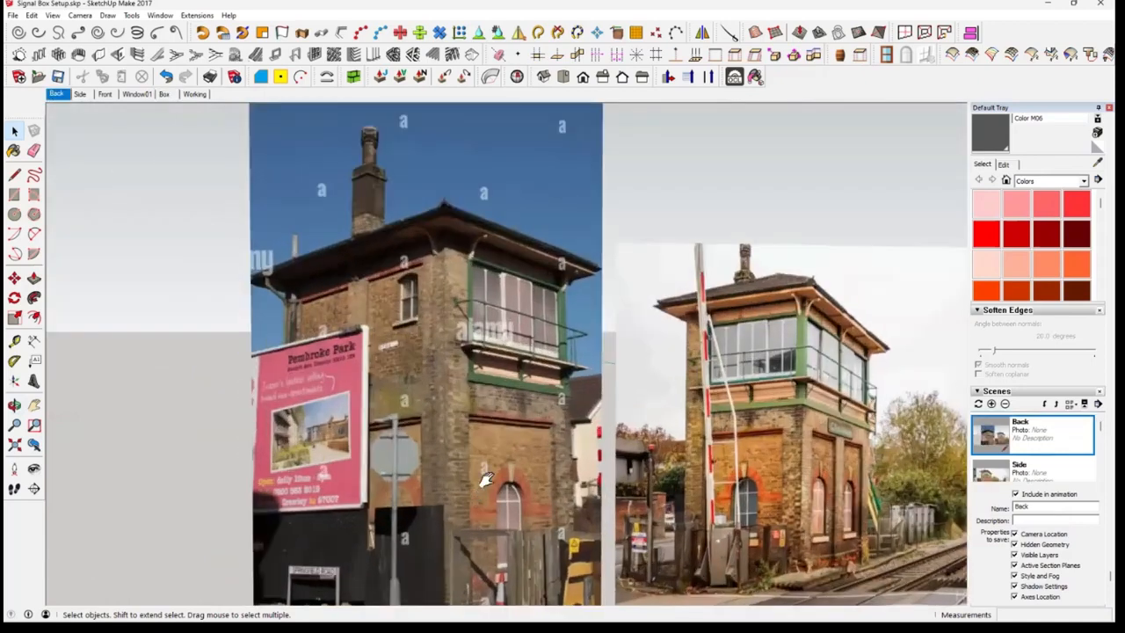
middle_drag(479, 472, 303, 338)
scroll(493, 375, up, 2)
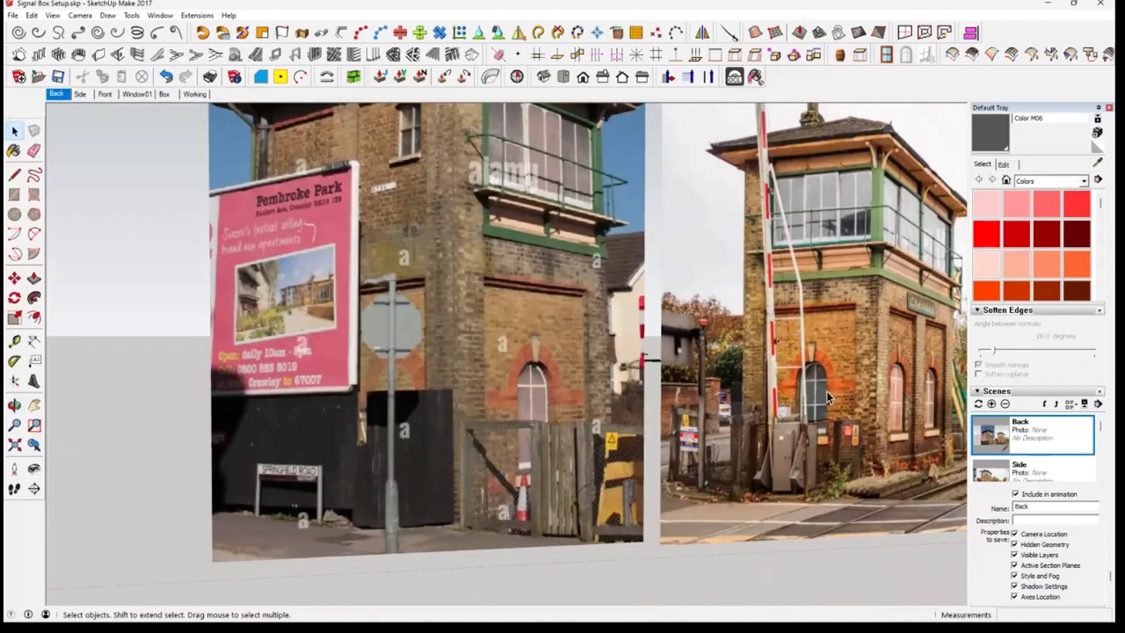
middle_drag(826, 391, 550, 482)
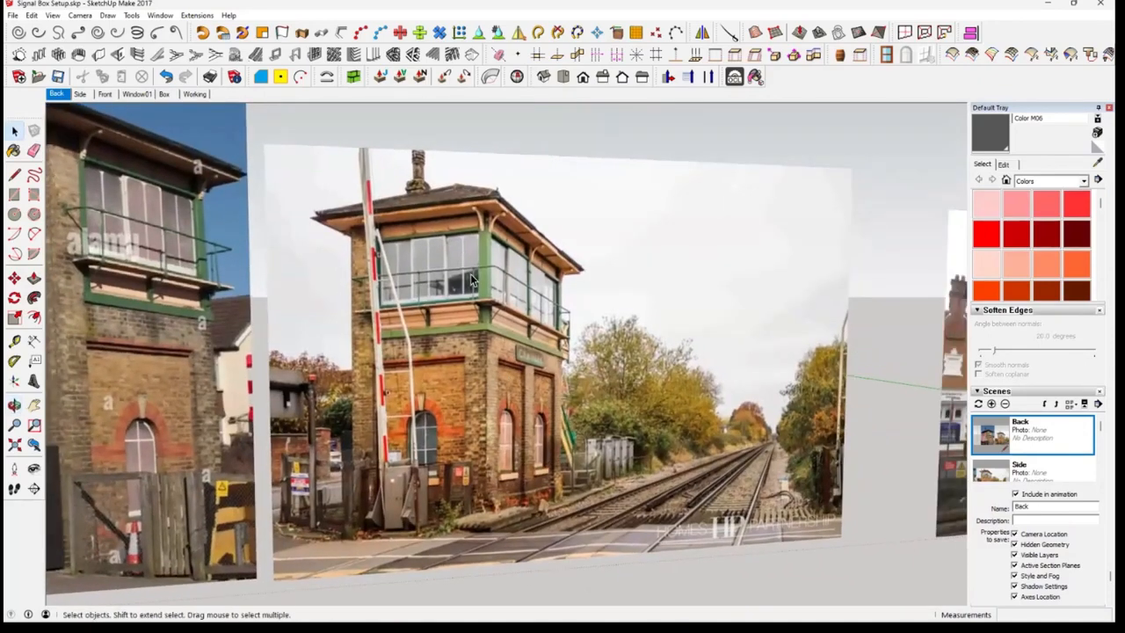
scroll(475, 274, up, 2)
scroll(475, 274, down, 1)
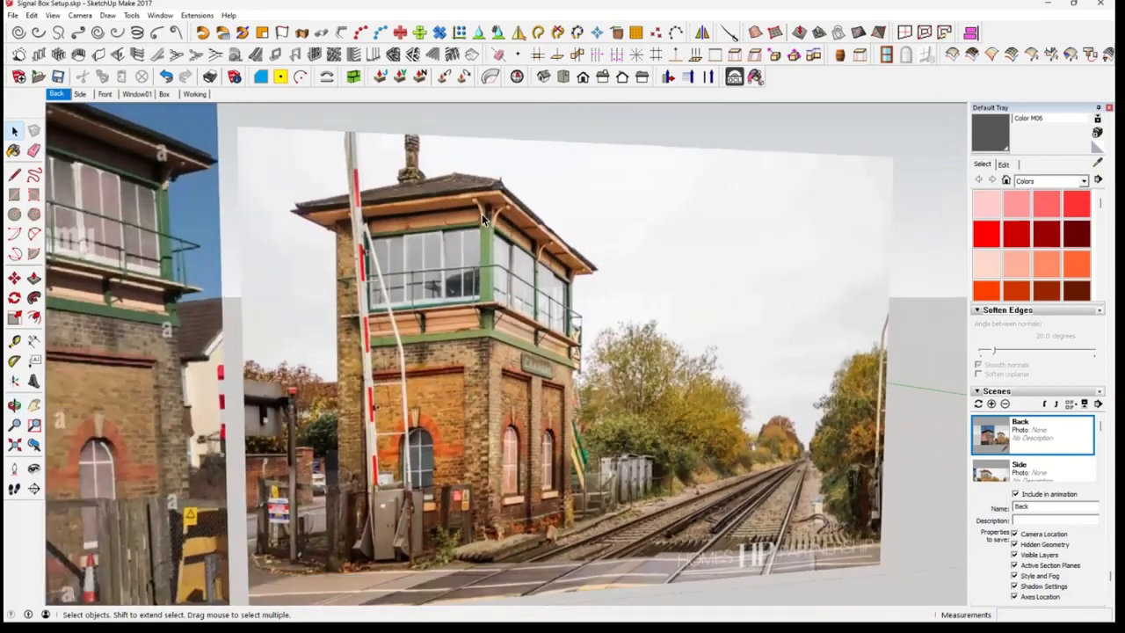
scroll(497, 220, up, 2)
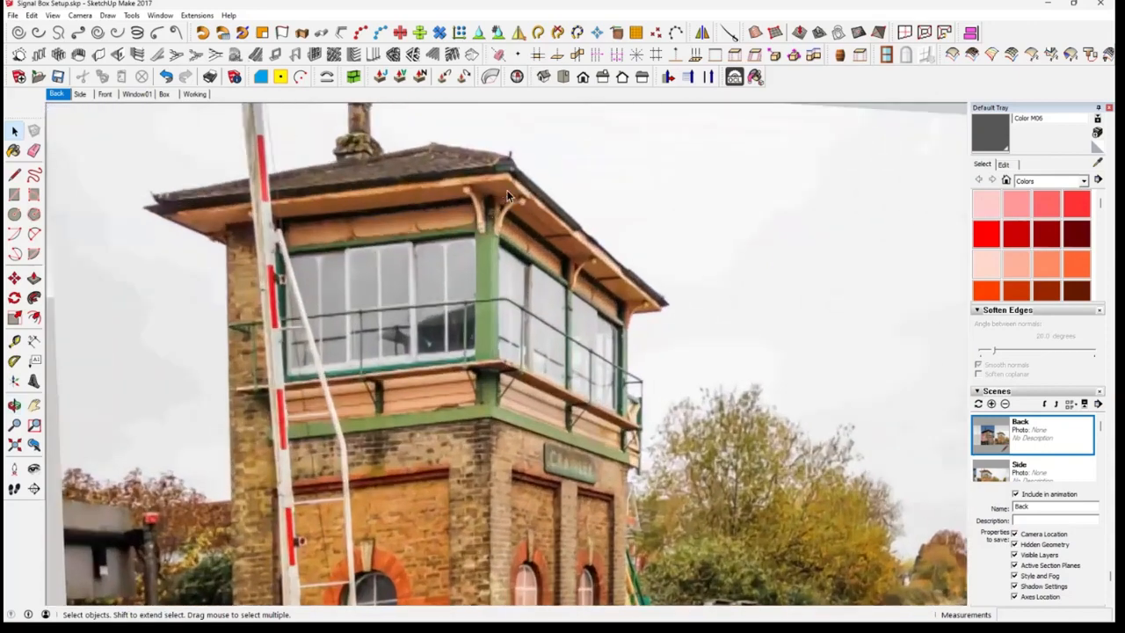
scroll(507, 190, up, 1)
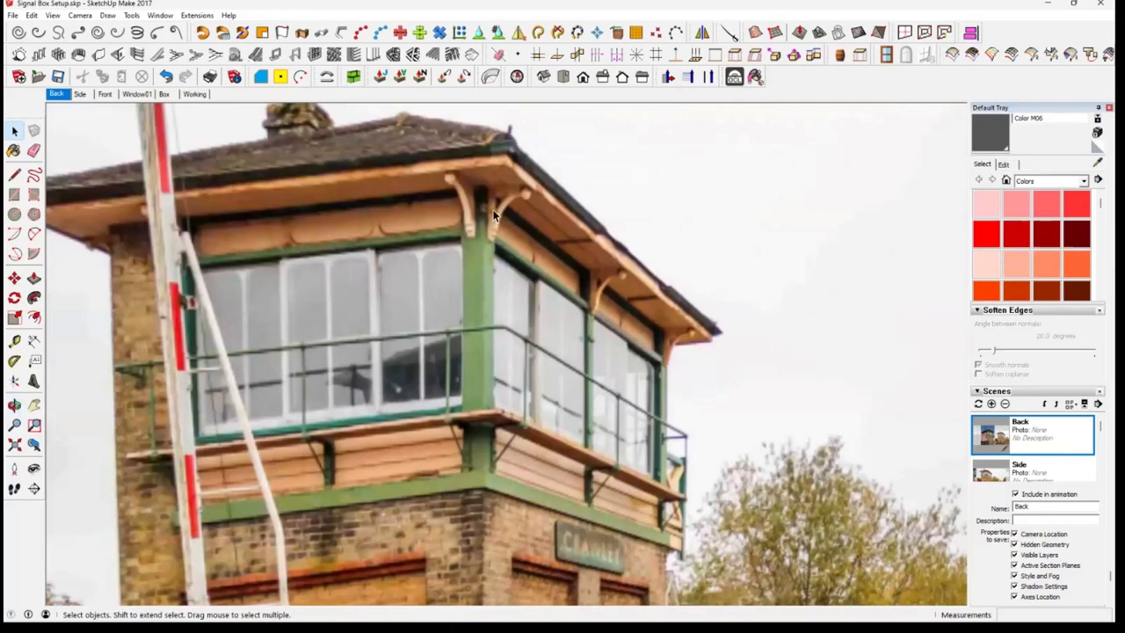
scroll(496, 217, down, 3)
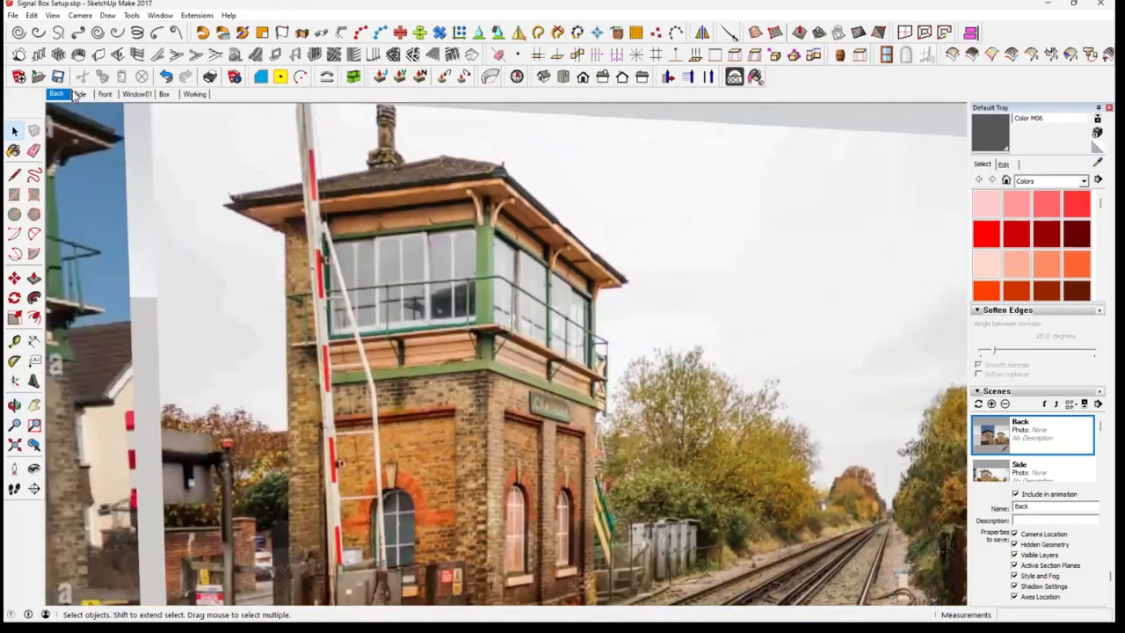
click(105, 94)
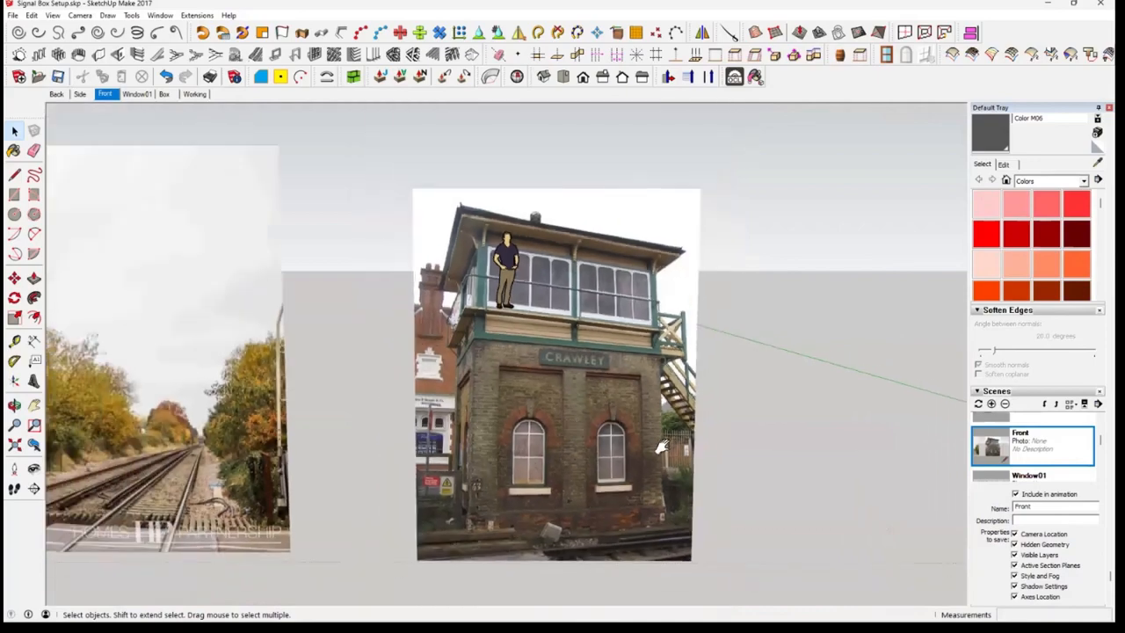
middle_drag(575, 419, 763, 413)
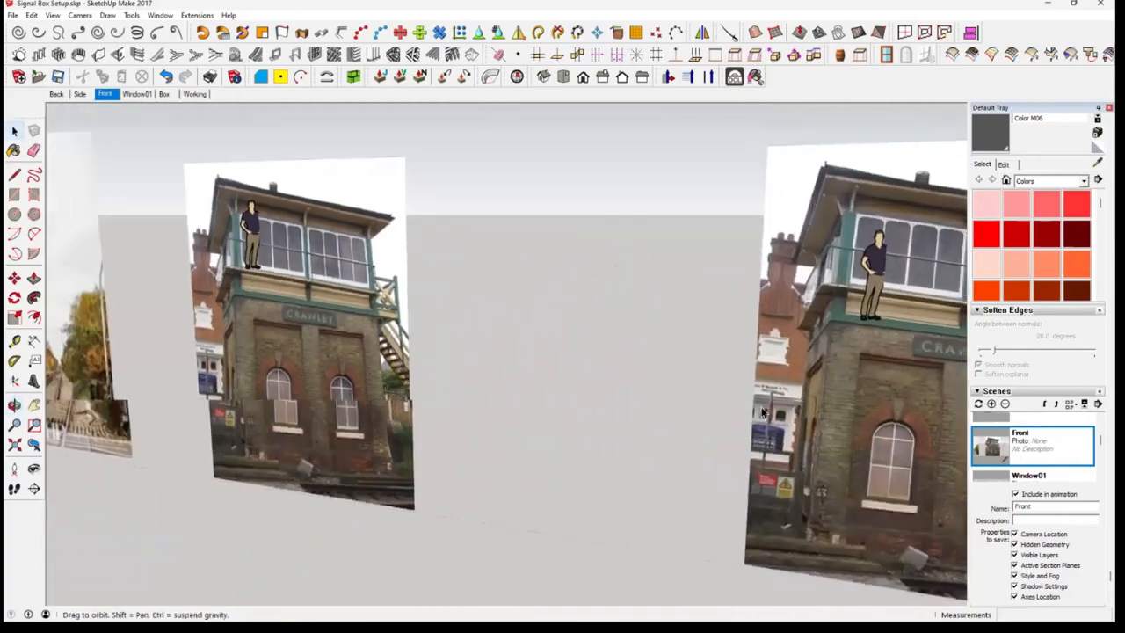
Return to the Box scene and examine the signal box model's front, staircase, underside and hollow interior
click(163, 94)
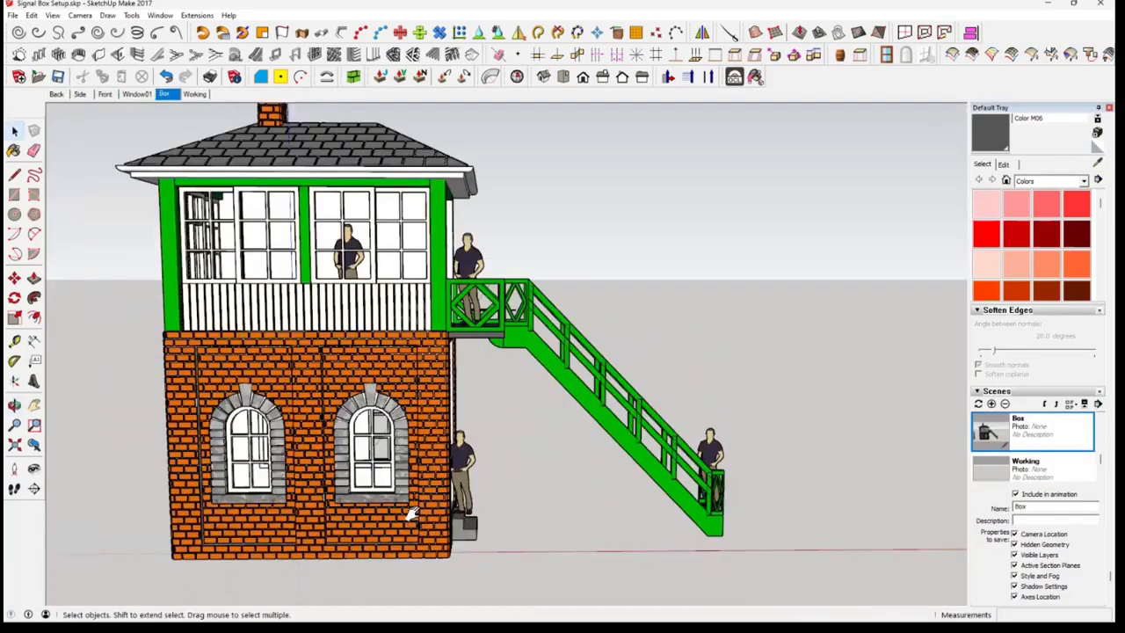
middle_drag(537, 498, 563, 318)
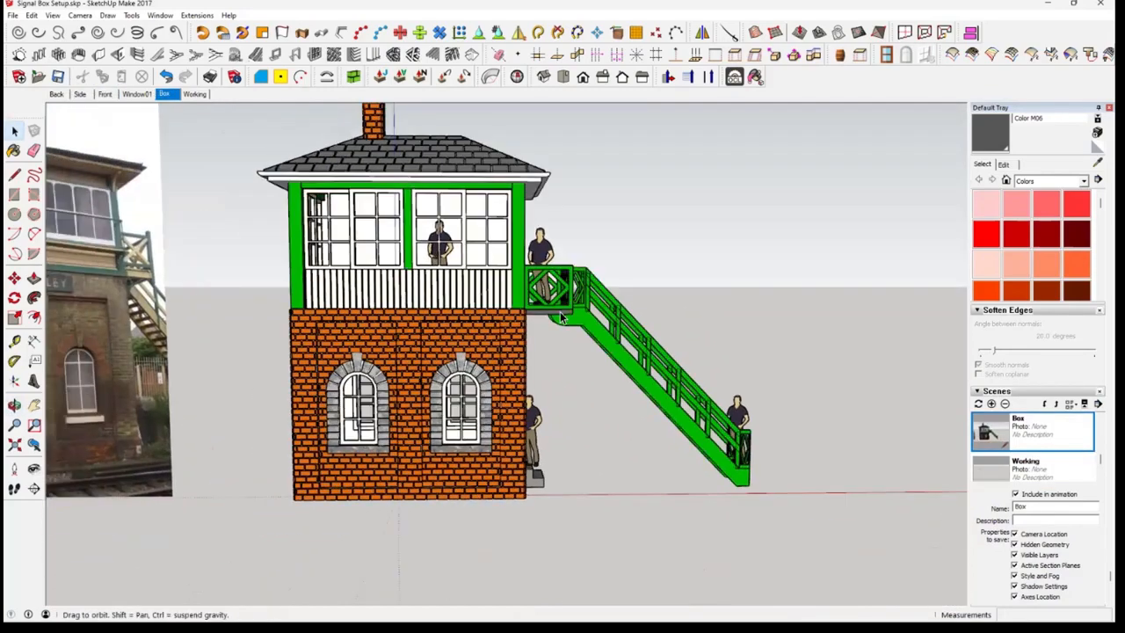
scroll(563, 318, up, 5)
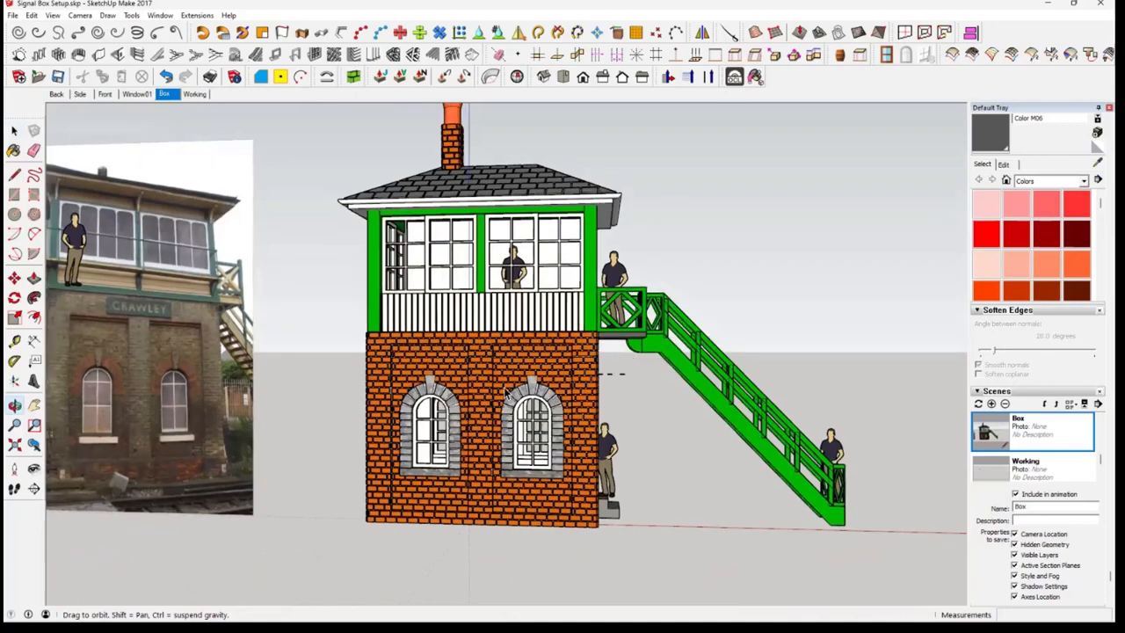
middle_drag(506, 392, 682, 399)
scroll(703, 393, up, 4)
scroll(703, 386, up, 3)
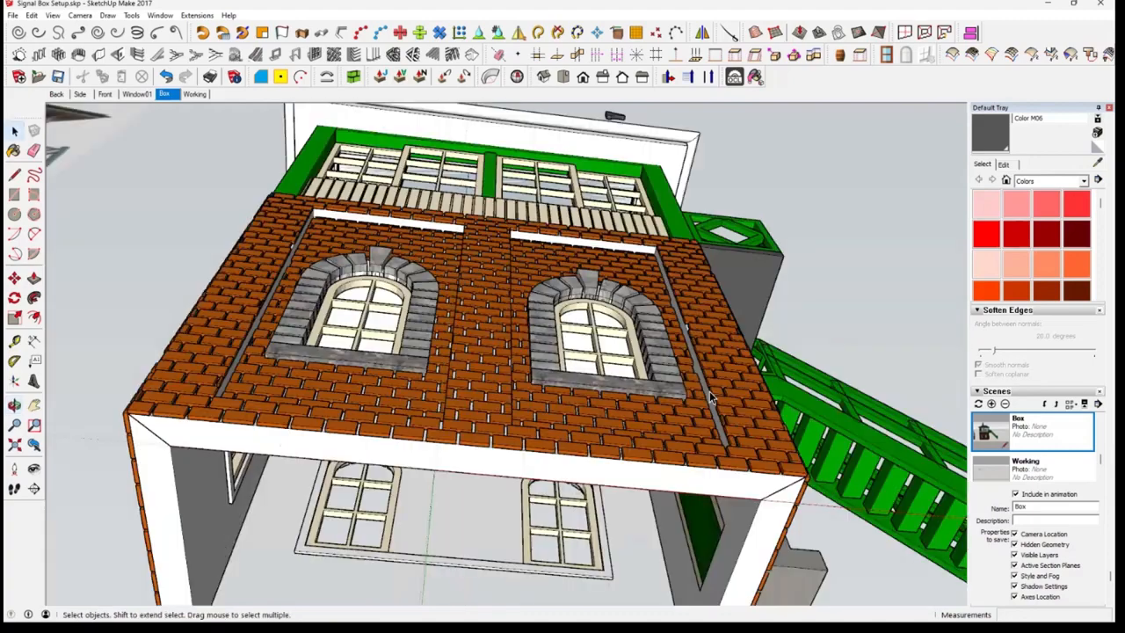
middle_drag(725, 361, 708, 399)
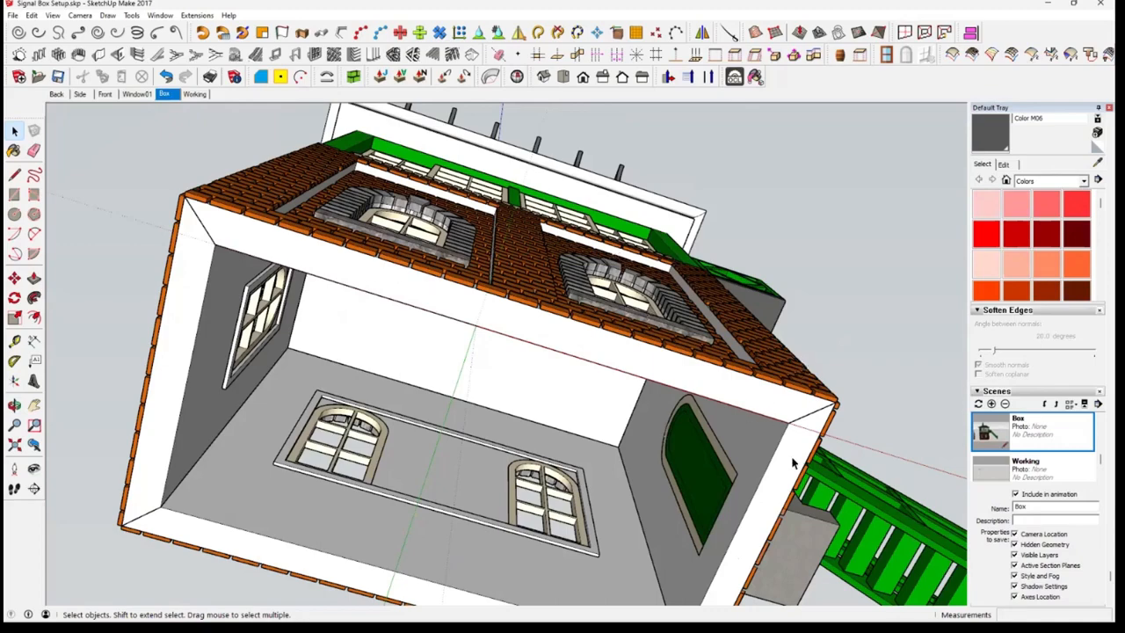
middle_drag(744, 423, 758, 316)
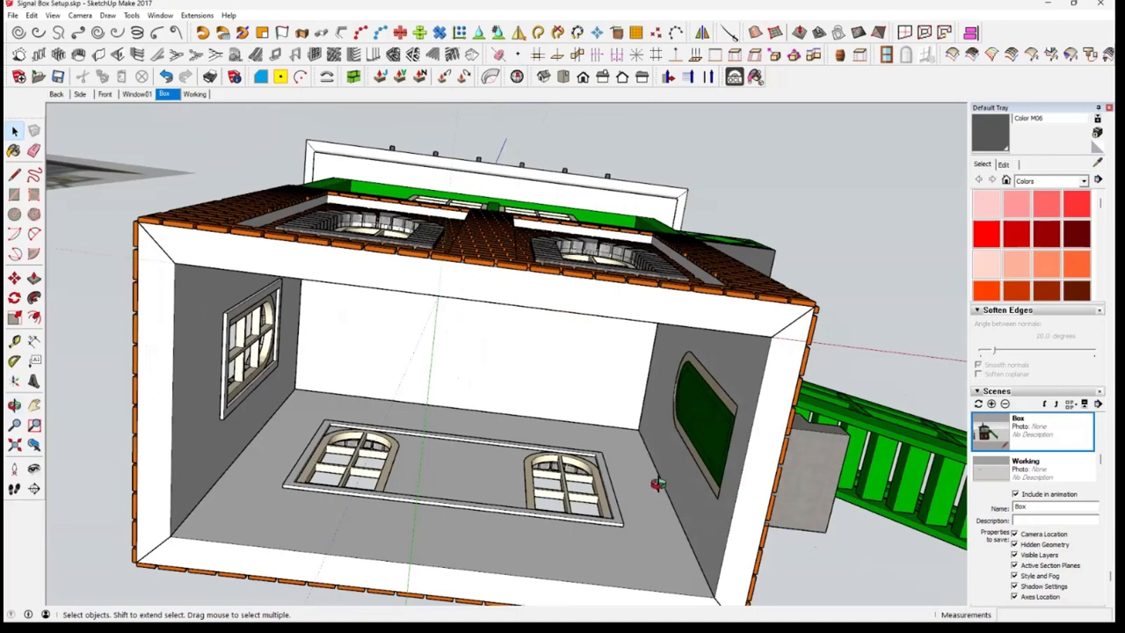
middle_drag(657, 483, 655, 487)
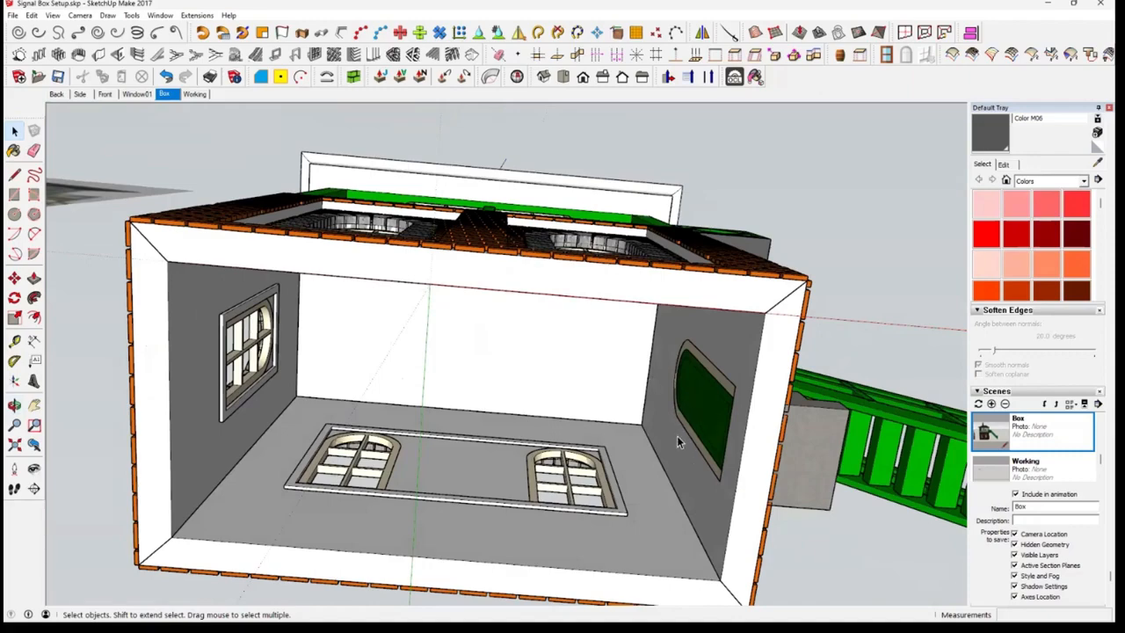
scroll(671, 410, down, 4)
middle_drag(694, 348, 700, 569)
middle_drag(638, 383, 643, 561)
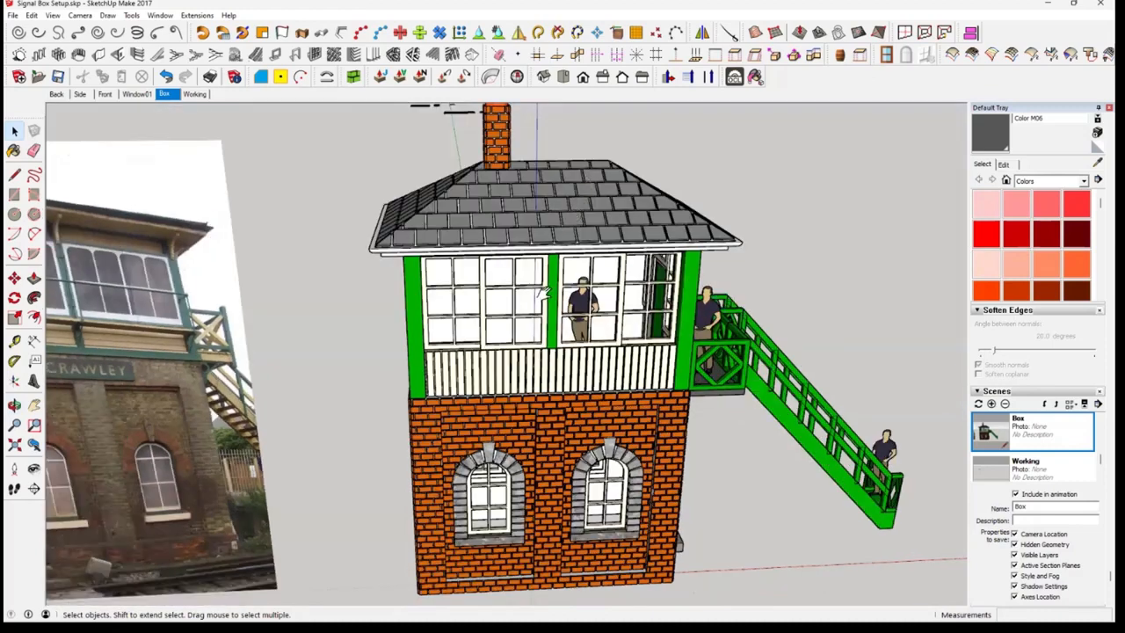
Explode the roof group that contains the slate tiles, eaves and chimney
middle_drag(544, 293, 533, 222)
click(455, 214)
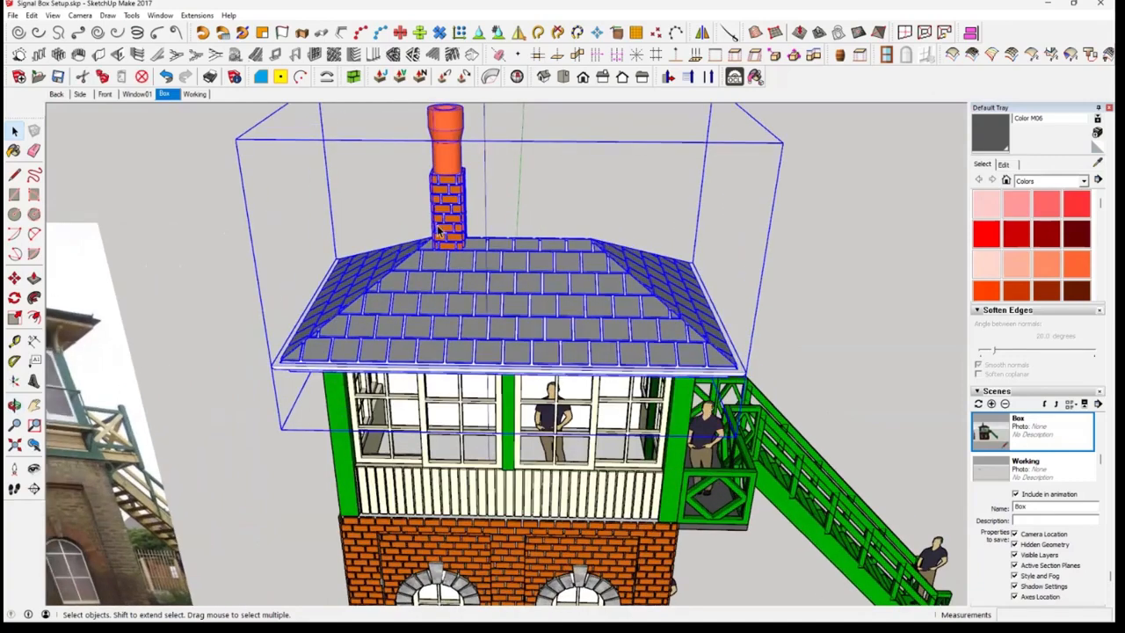
scroll(446, 238, up, 2)
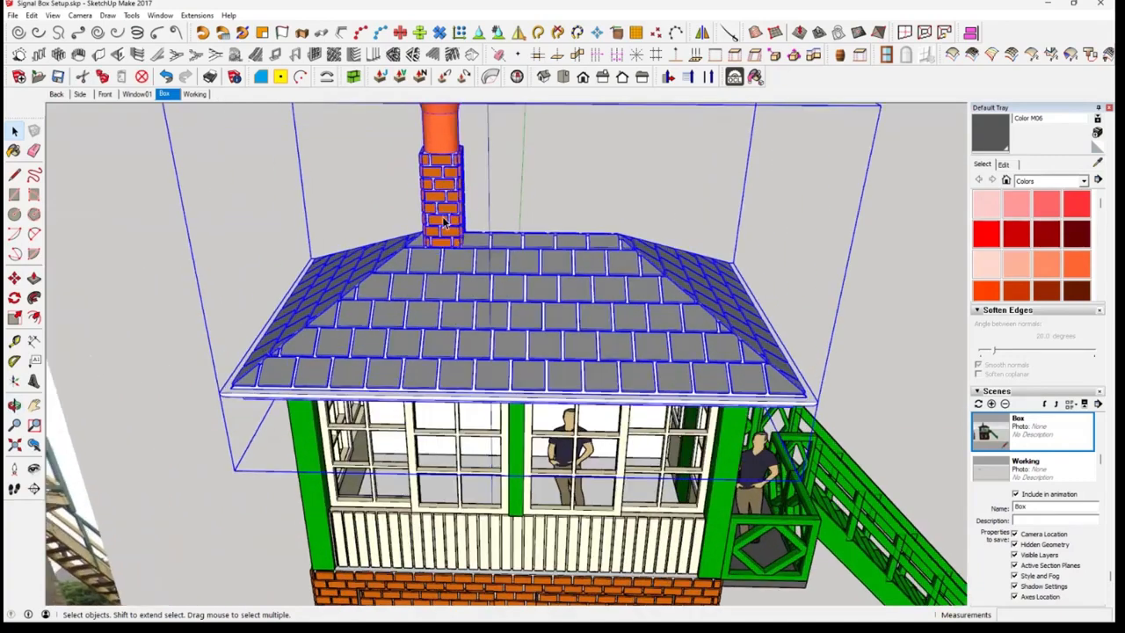
middle_drag(445, 221, 631, 245)
right_click(581, 233)
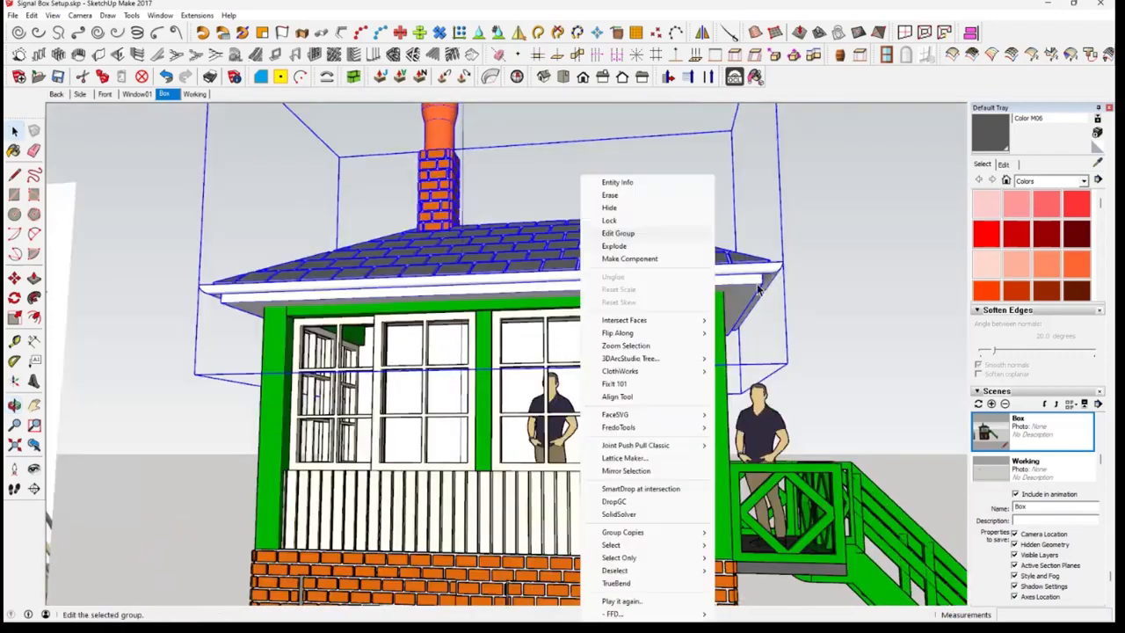
click(649, 249)
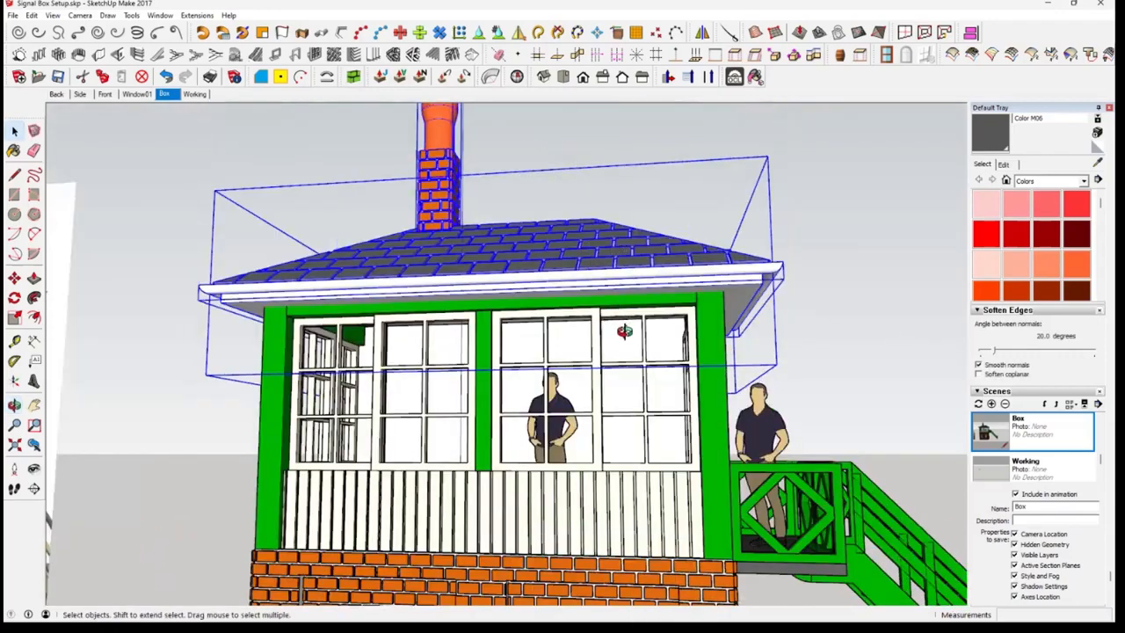
Hide the tiled roof to inspect the eaves frame and the cabin's open top, and undo the hiding
middle_drag(620, 323, 540, 276)
middle_drag(330, 269, 535, 274)
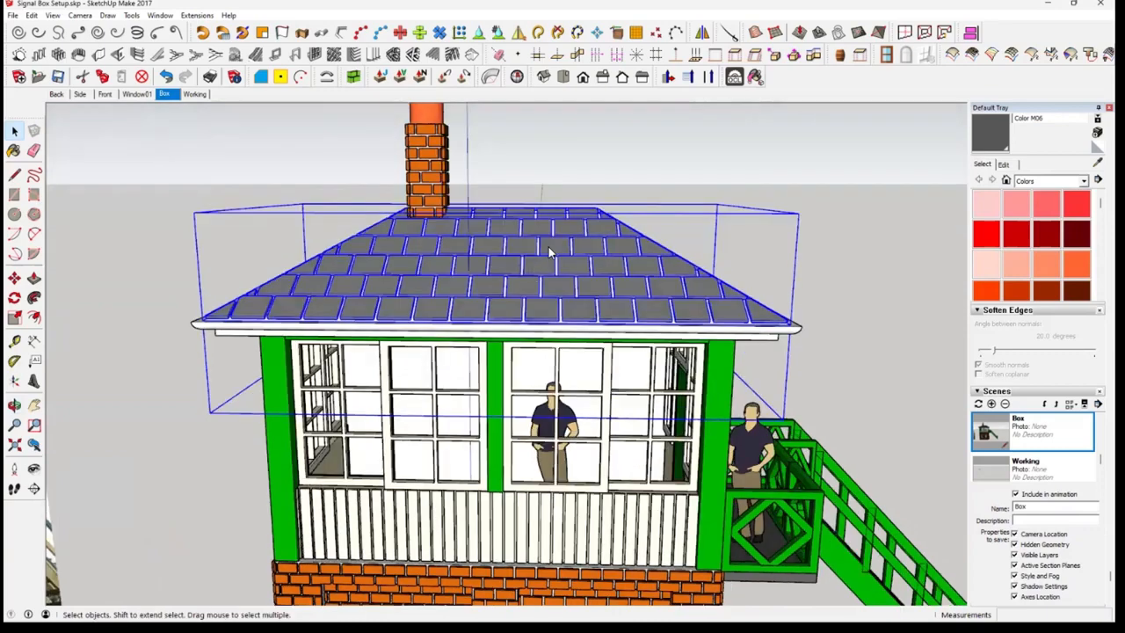
right_click(550, 252)
click(567, 209)
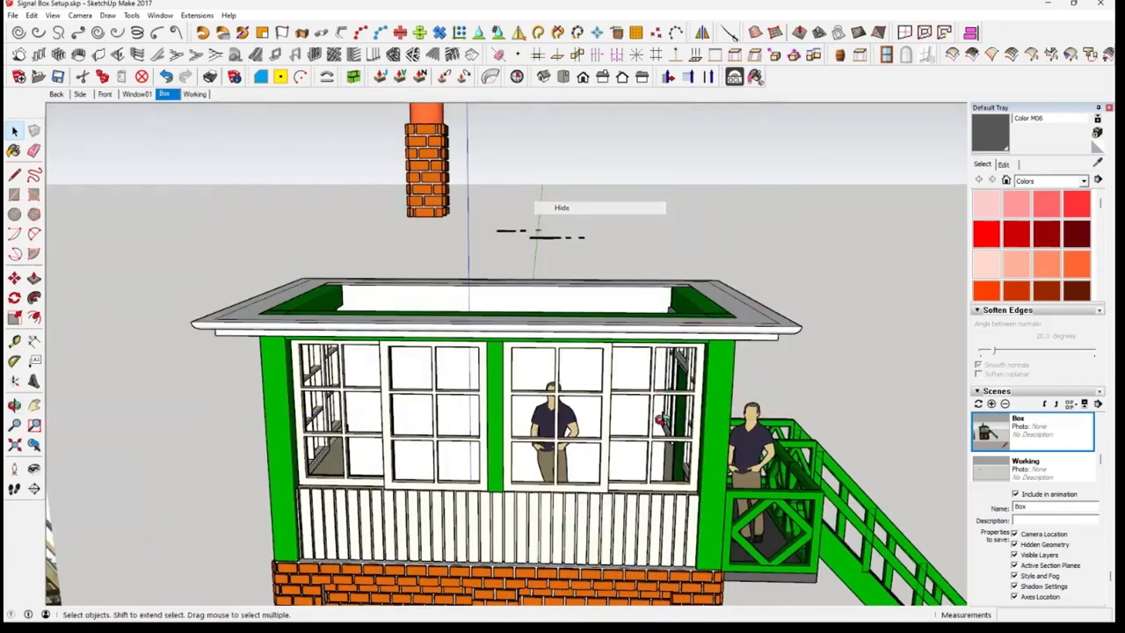
middle_drag(663, 421, 752, 369)
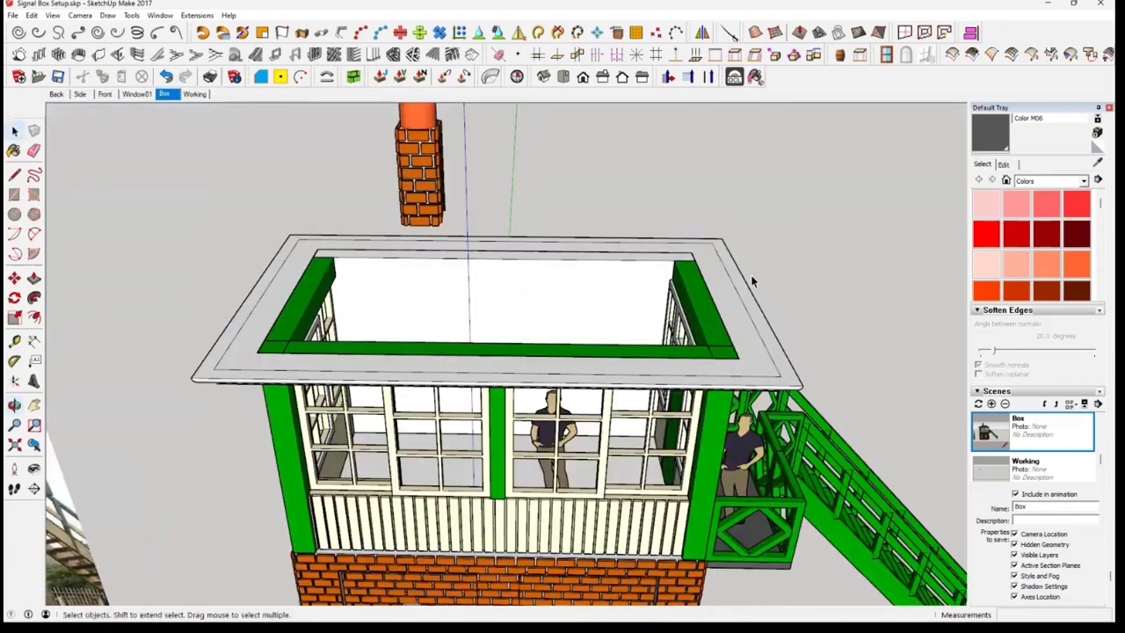
mouse_move(761, 150)
middle_down()
mouse_move(740, 308)
mouse_move(738, 280)
mouse_move(739, 366)
mouse_move(711, 360)
mouse_move(761, 364)
mouse_move(819, 319)
mouse_move(710, 317)
mouse_move(712, 367)
mouse_move(744, 304)
mouse_move(733, 315)
mouse_move(743, 306)
mouse_move(735, 267)
middle_up()
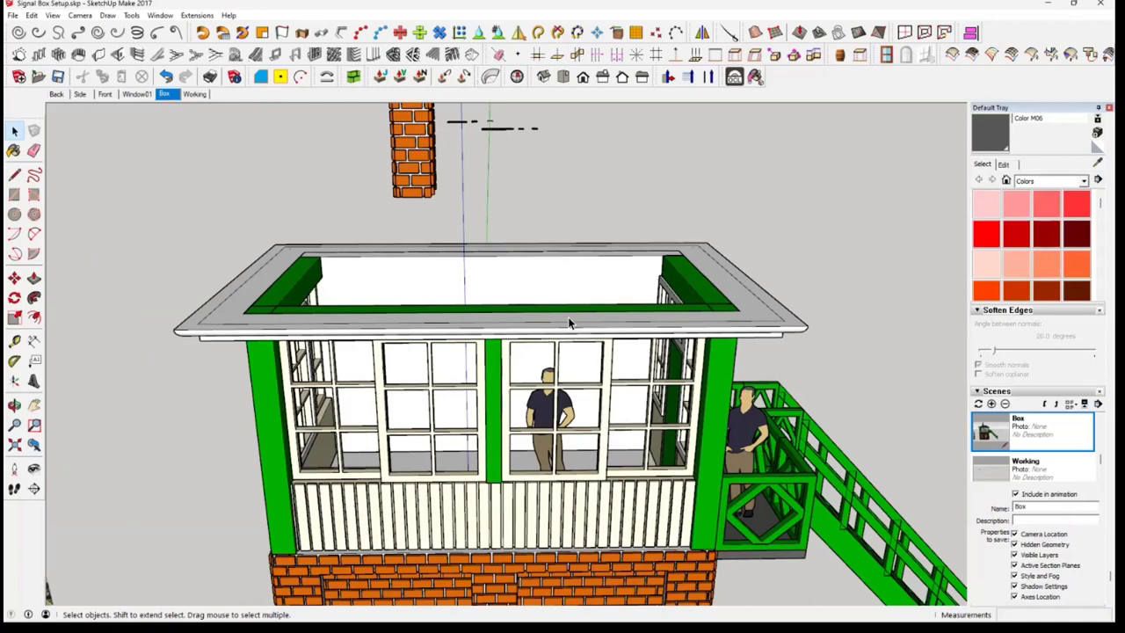
middle_drag(569, 319, 569, 302)
middle_drag(407, 178, 459, 296)
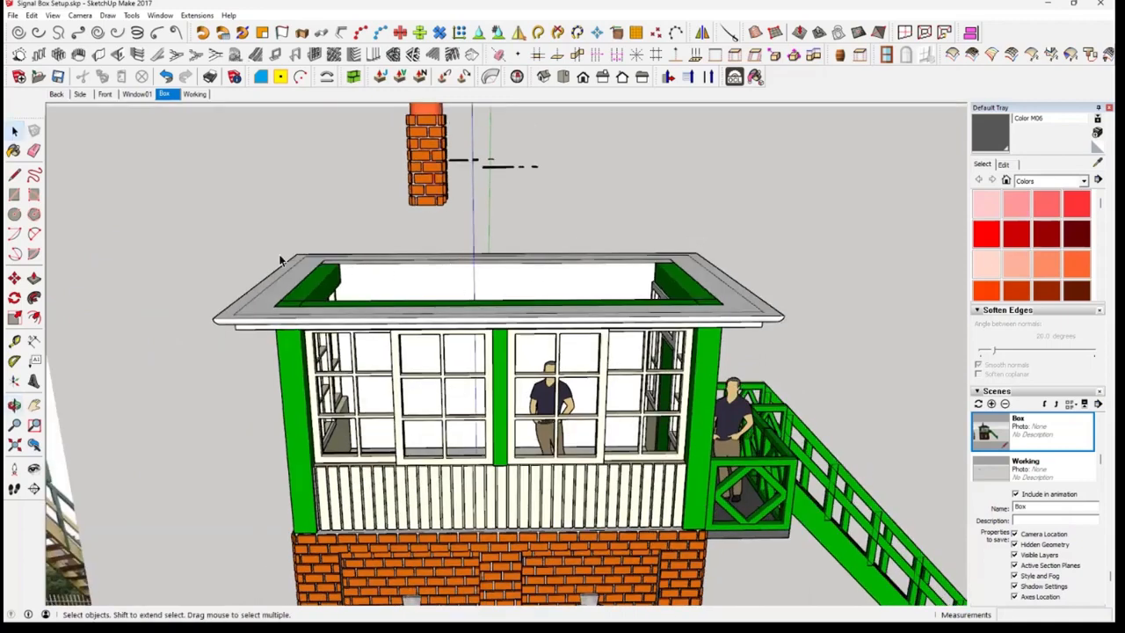
key(ctrl+z)
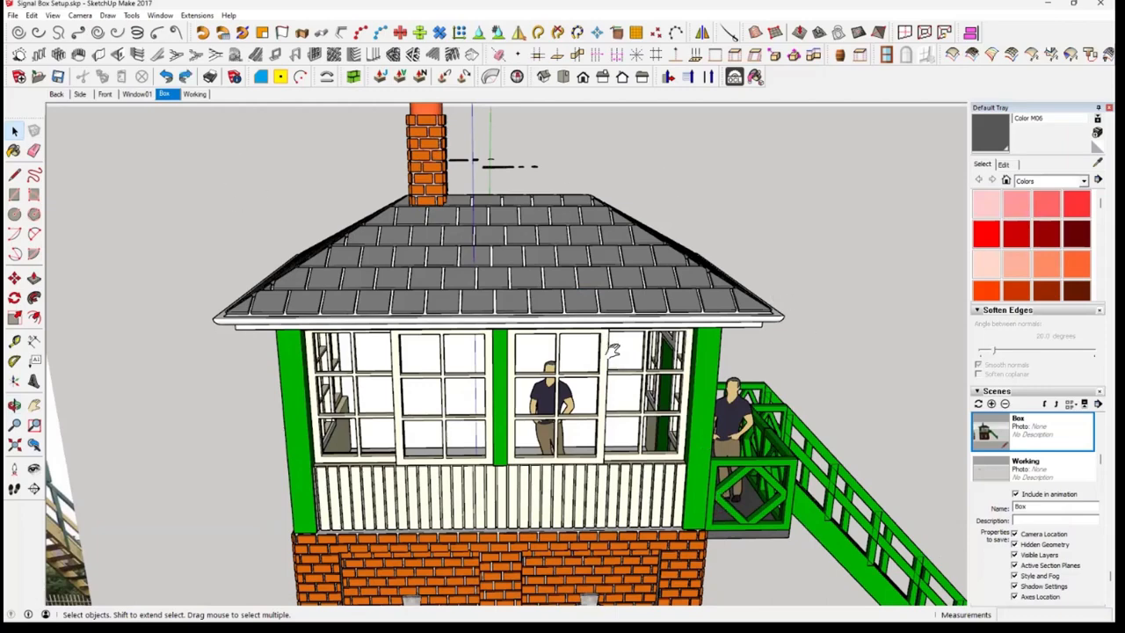
Hide the front wall group, including its brickwork, arched windows and upper cladding
scroll(541, 378, down, 3)
middle_drag(541, 378, 529, 369)
click(529, 369)
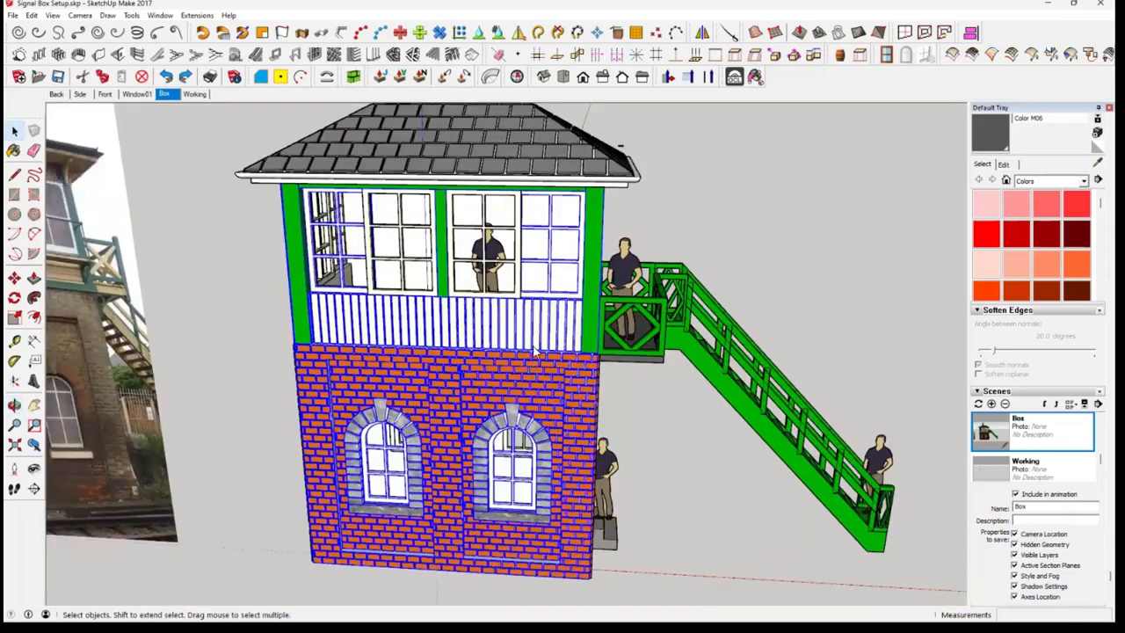
right_click(535, 352)
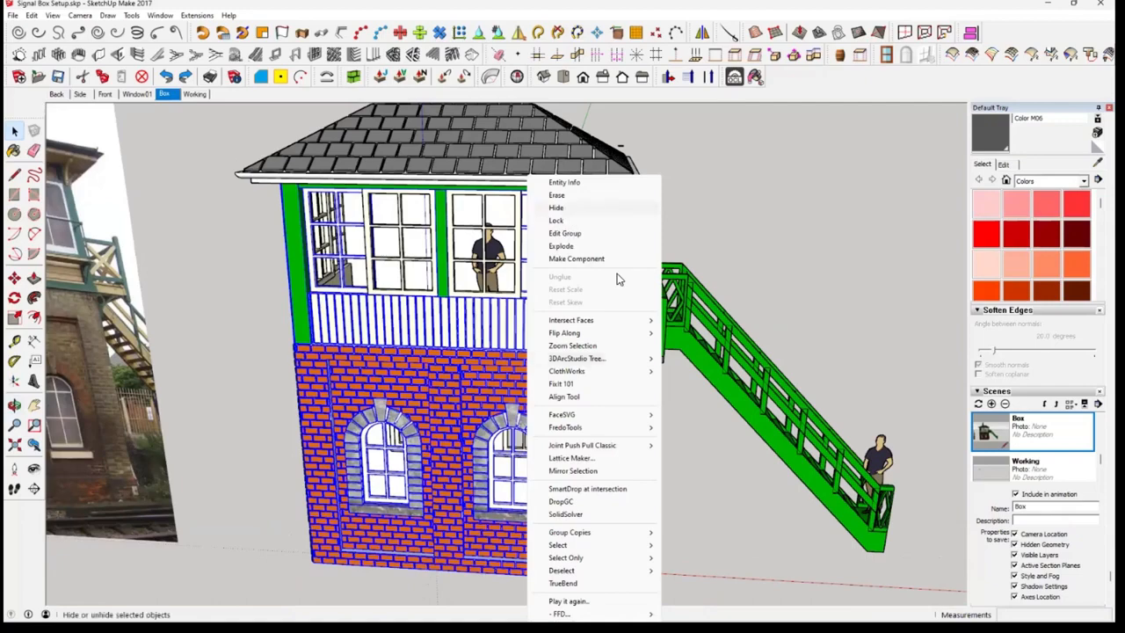
click(563, 208)
Hide the side wall group opposite the staircase to expose the floor slab and window frames inside
middle_drag(621, 280, 511, 387)
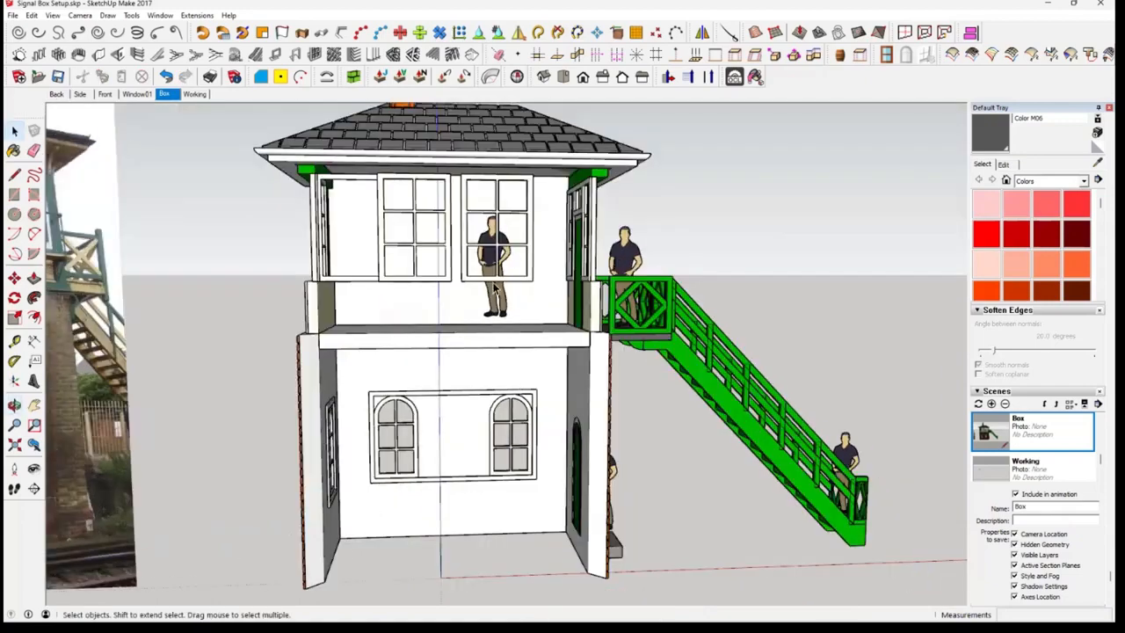
middle_drag(652, 360, 646, 383)
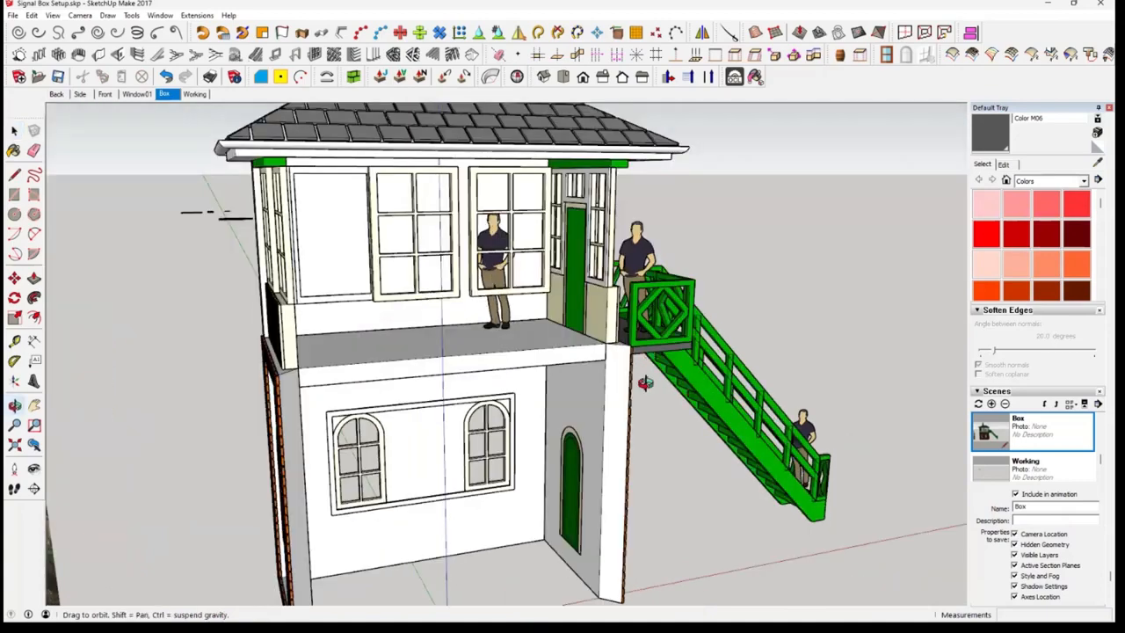
middle_drag(287, 415, 287, 380)
click(286, 379)
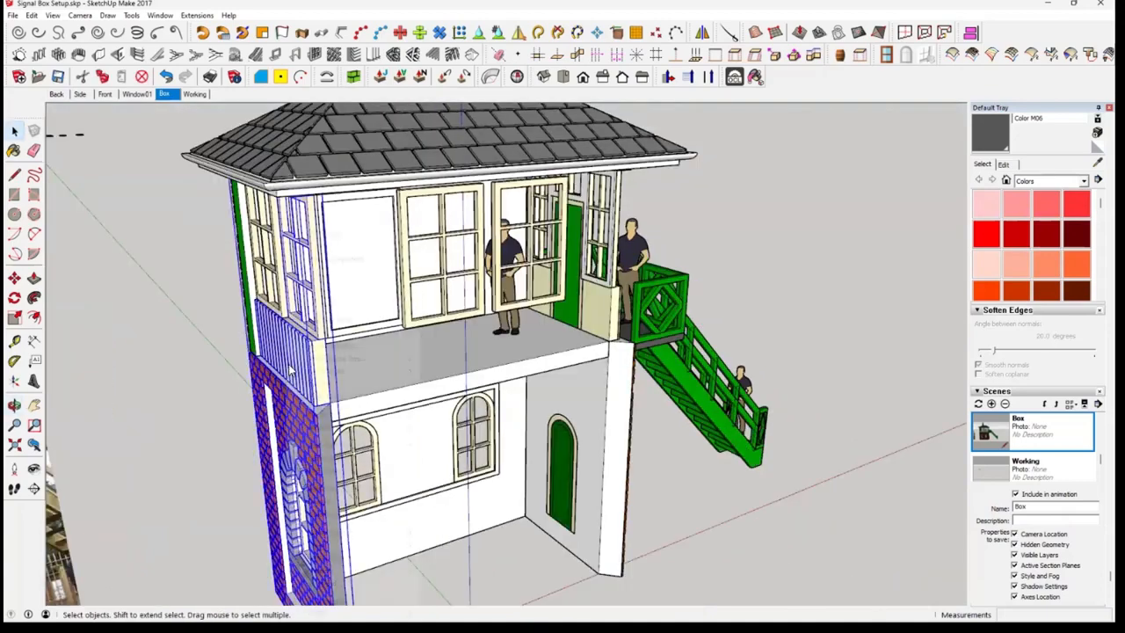
right_click(287, 379)
click(327, 214)
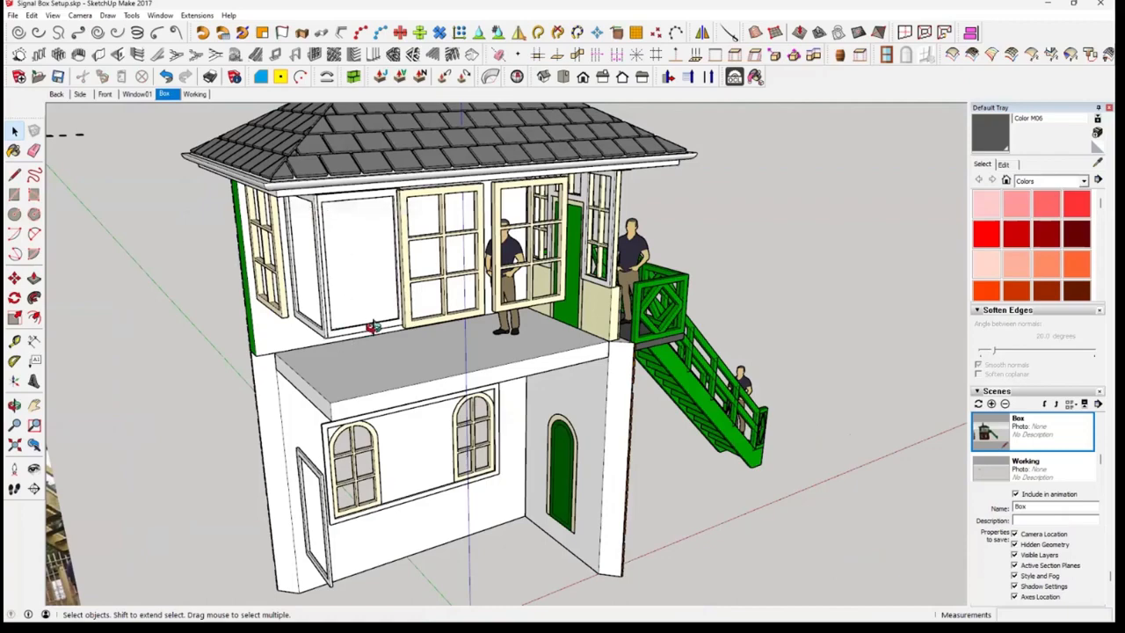
middle_drag(374, 327, 397, 315)
scroll(396, 314, up, 5)
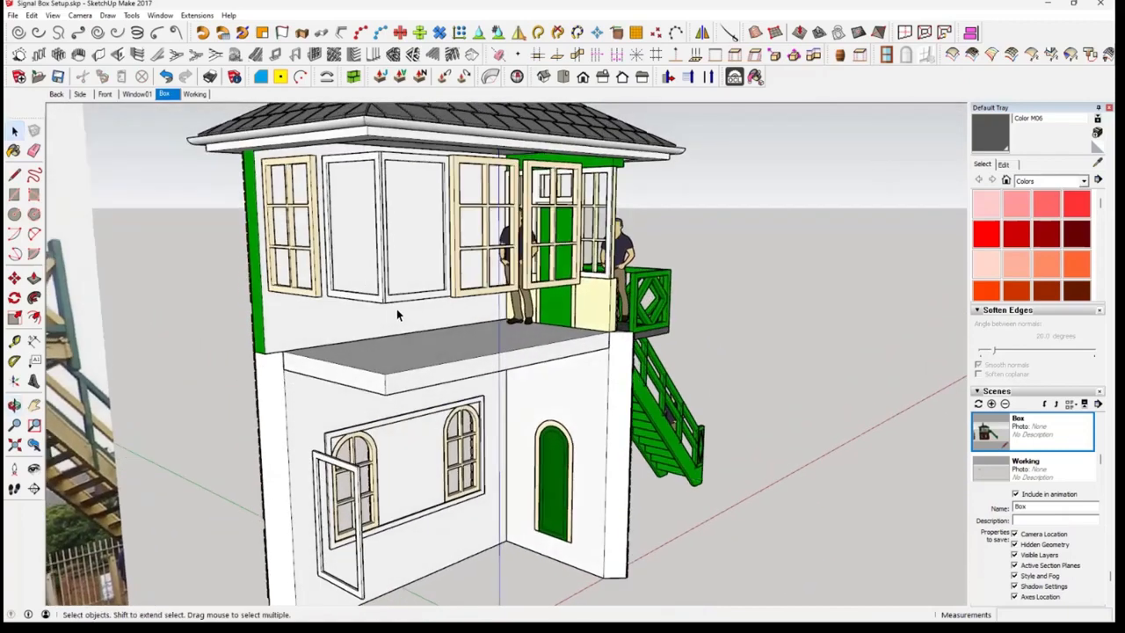
Hide the group of white frames left around the removed walls' windows so the floor slab is exposed
right_click(416, 164)
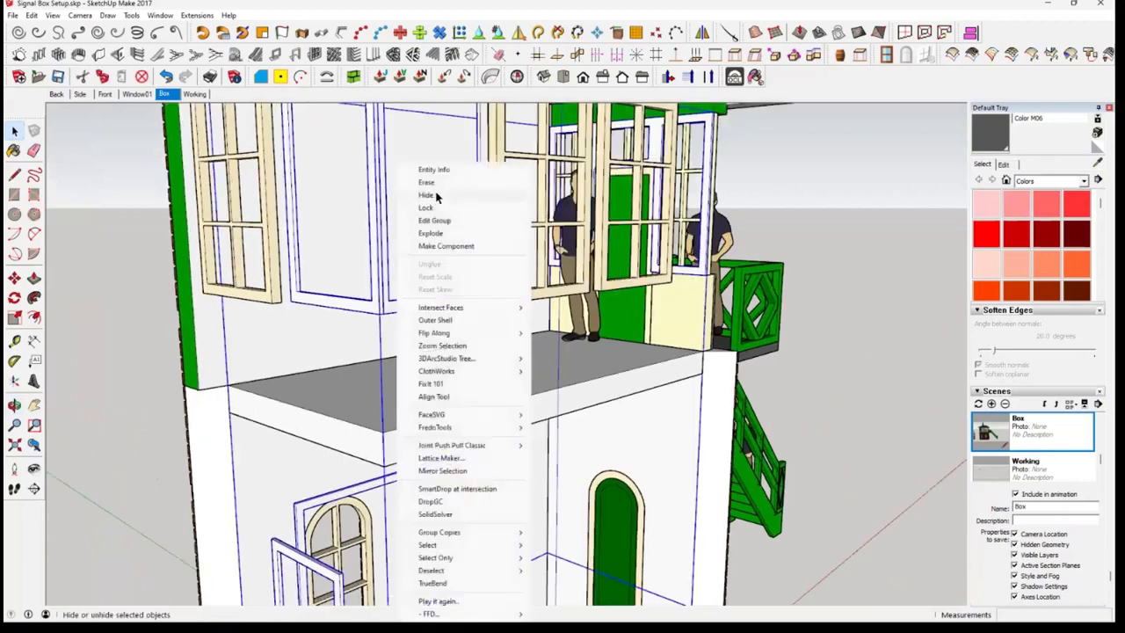
click(435, 195)
middle_drag(433, 303, 278, 318)
scroll(279, 317, down, 2)
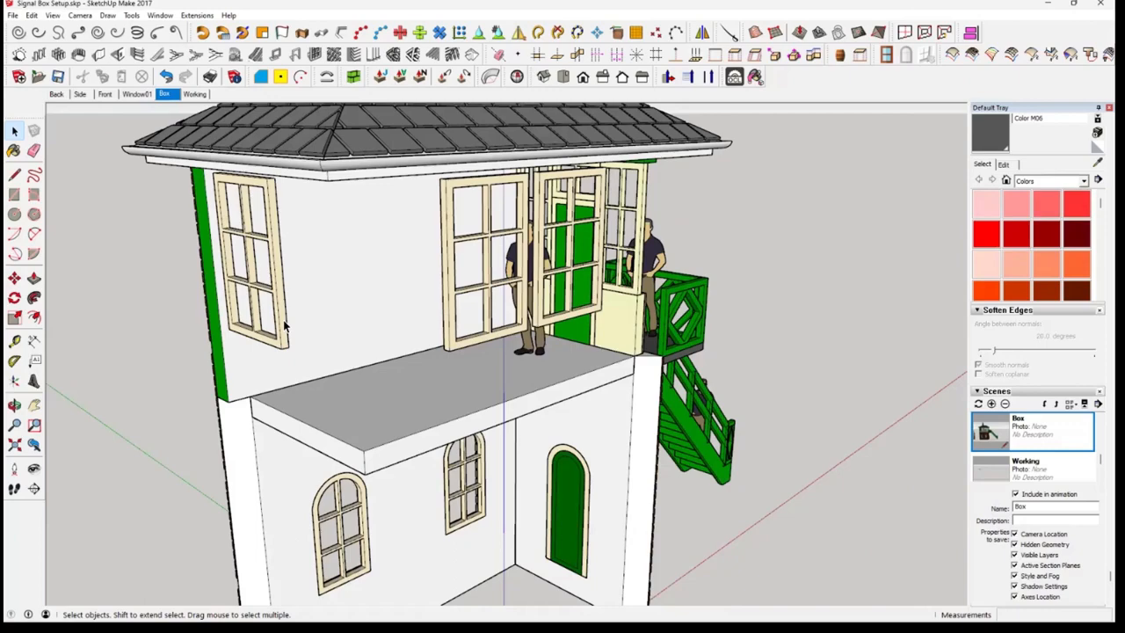
mouse_move(389, 339)
middle_down()
mouse_move(422, 395)
mouse_move(294, 361)
mouse_move(207, 356)
mouse_move(387, 343)
mouse_move(389, 354)
middle_up()
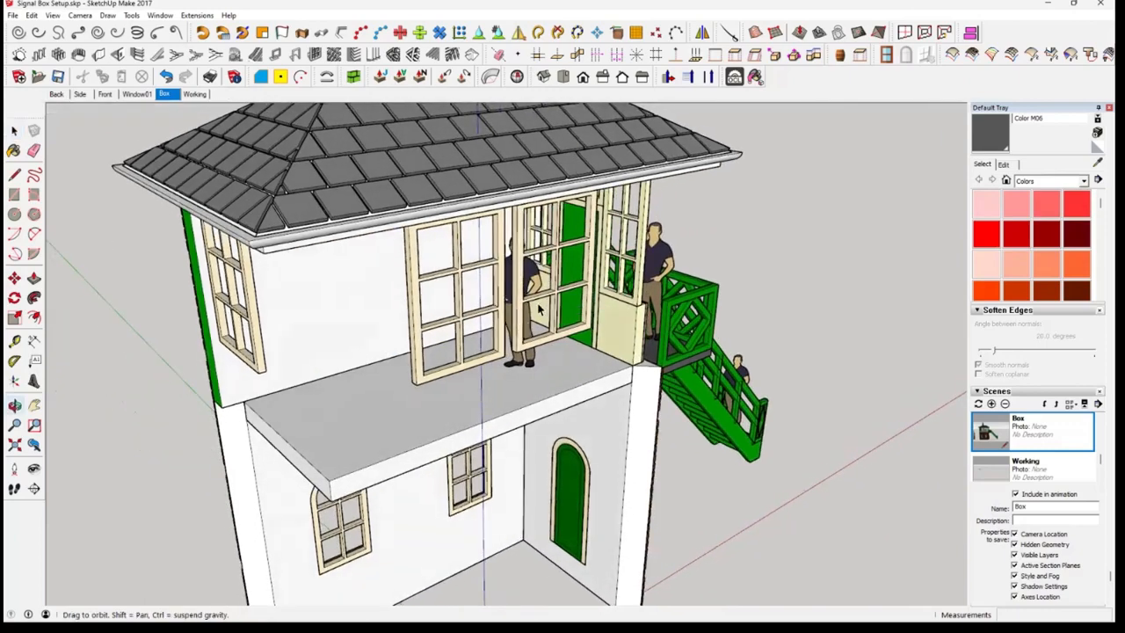
Unhide all hidden geometry of the signal box
middle_drag(255, 374, 519, 441)
scroll(571, 442, down, 4)
scroll(584, 439, up, 5)
scroll(679, 415, down, 1)
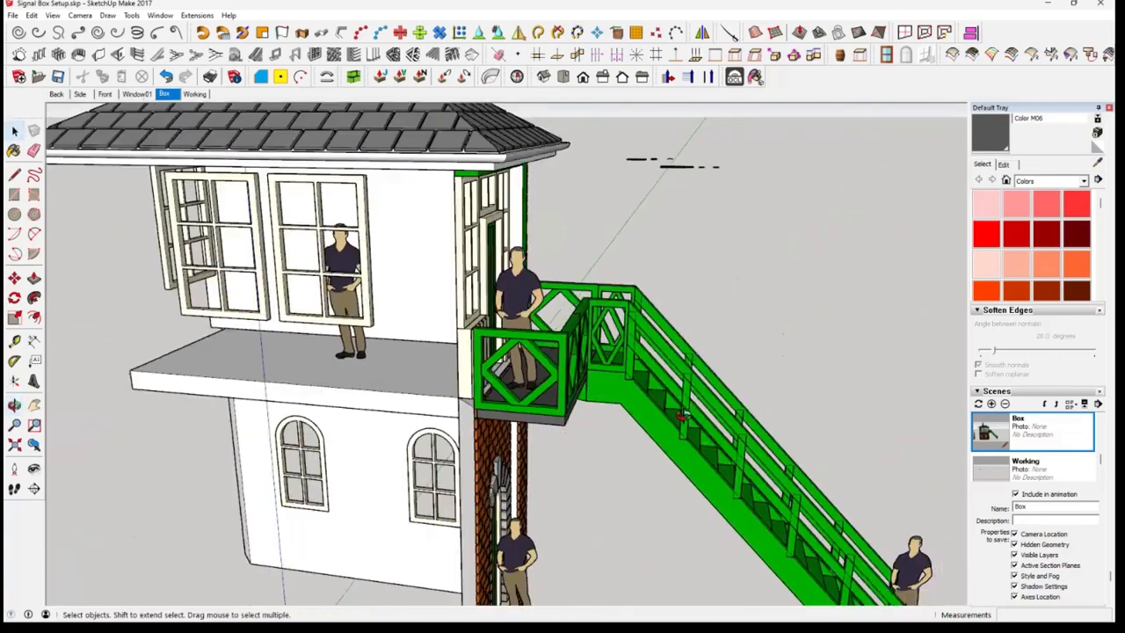
middle_drag(681, 414, 687, 438)
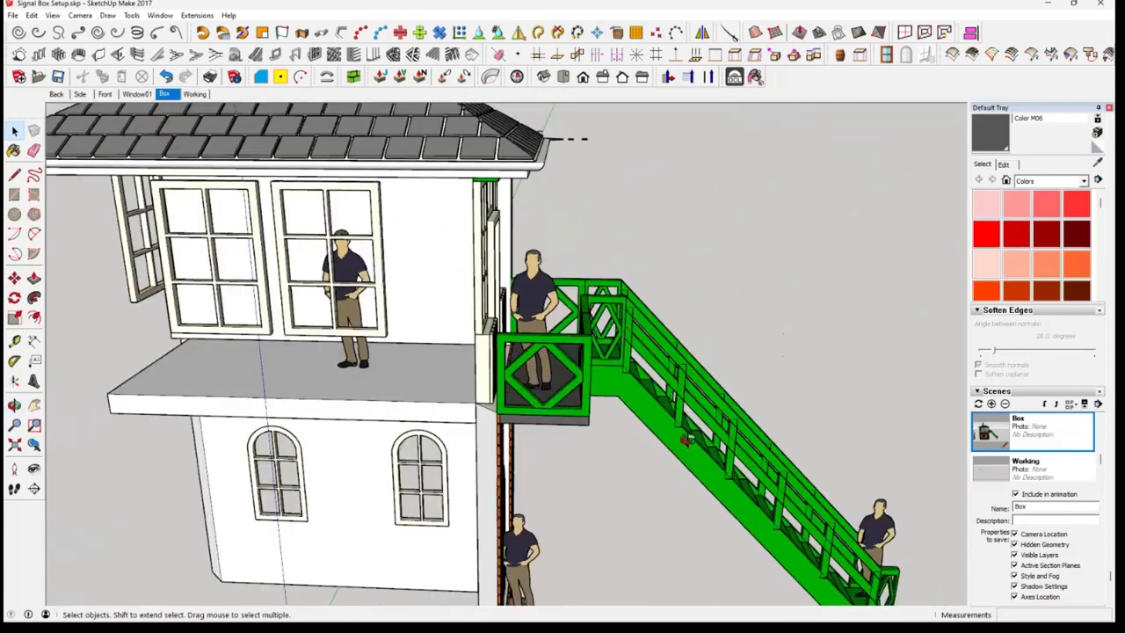
middle_drag(683, 430, 658, 428)
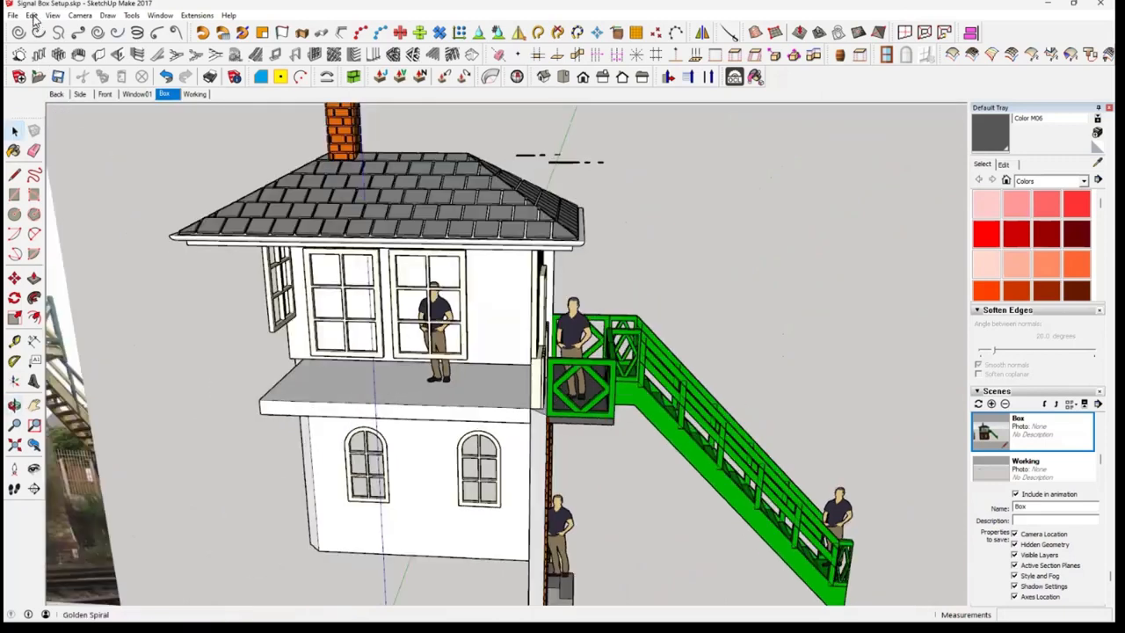
click(32, 15)
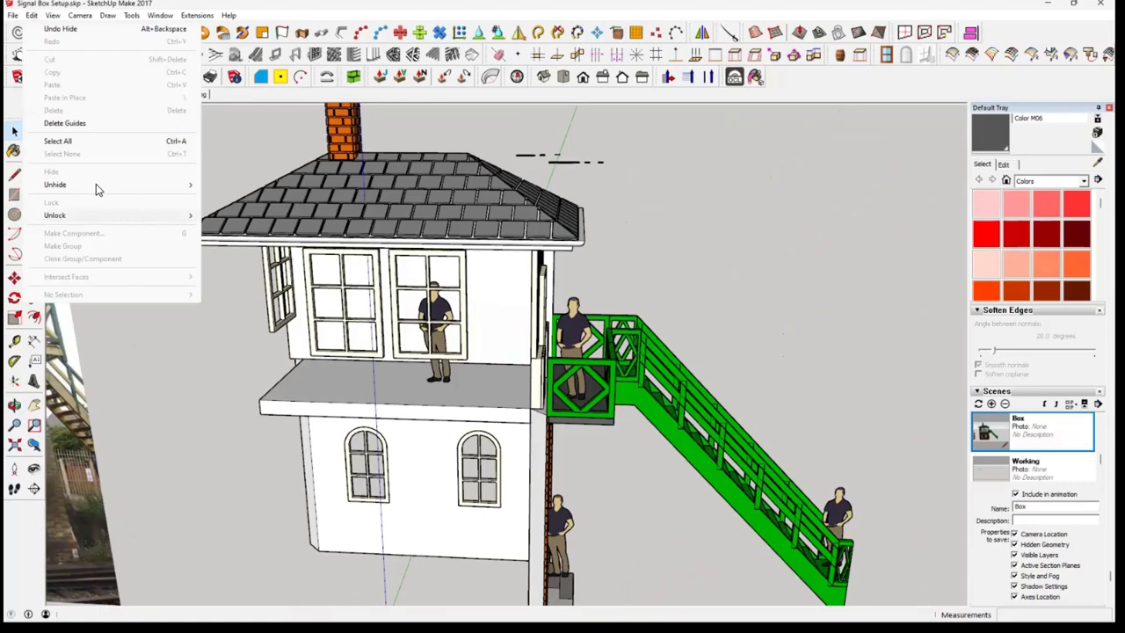
mouse_move(96, 184)
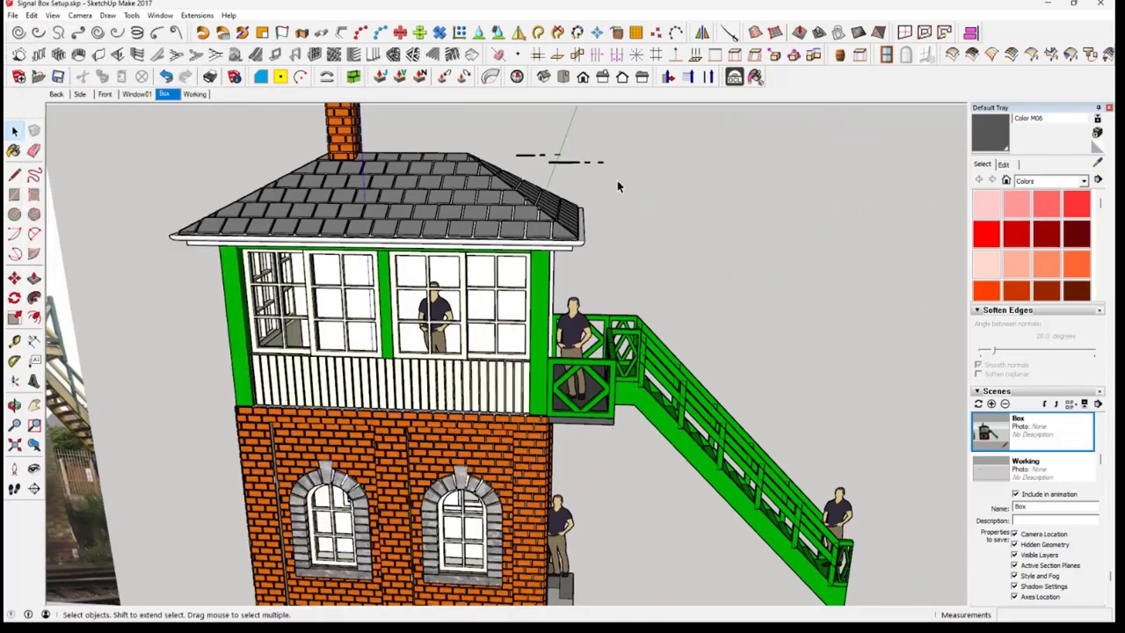
Draw a 5.30 m by 2.65 m rectangle between opposite inner wall corners on the building's underside and cut it to the clipboard
middle_drag(618, 181, 553, 173)
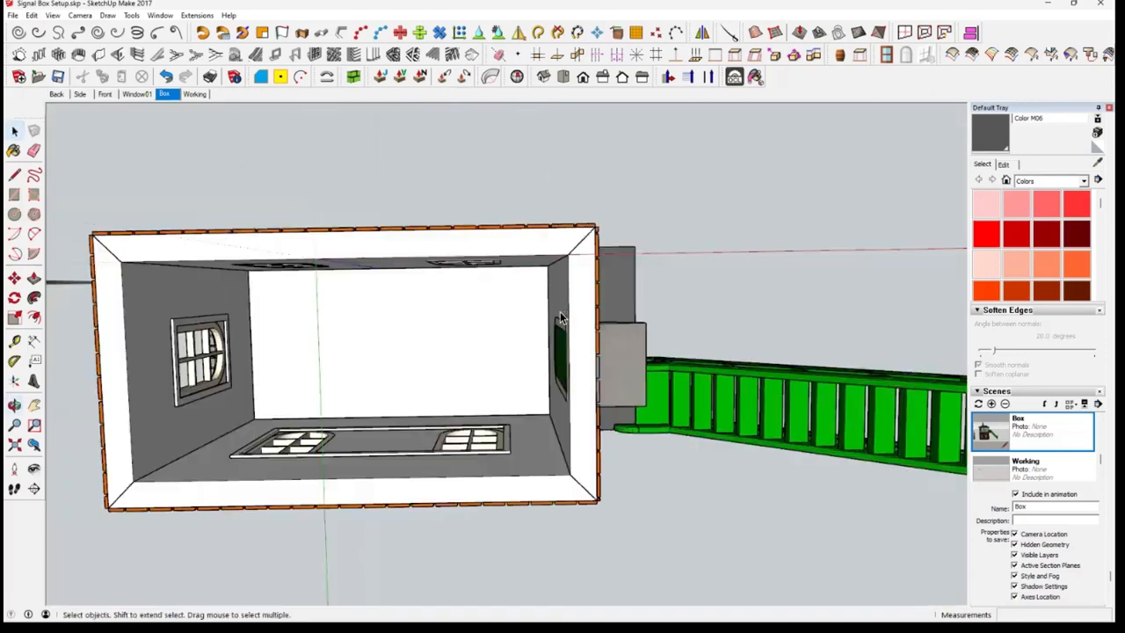
scroll(560, 314, down, 1)
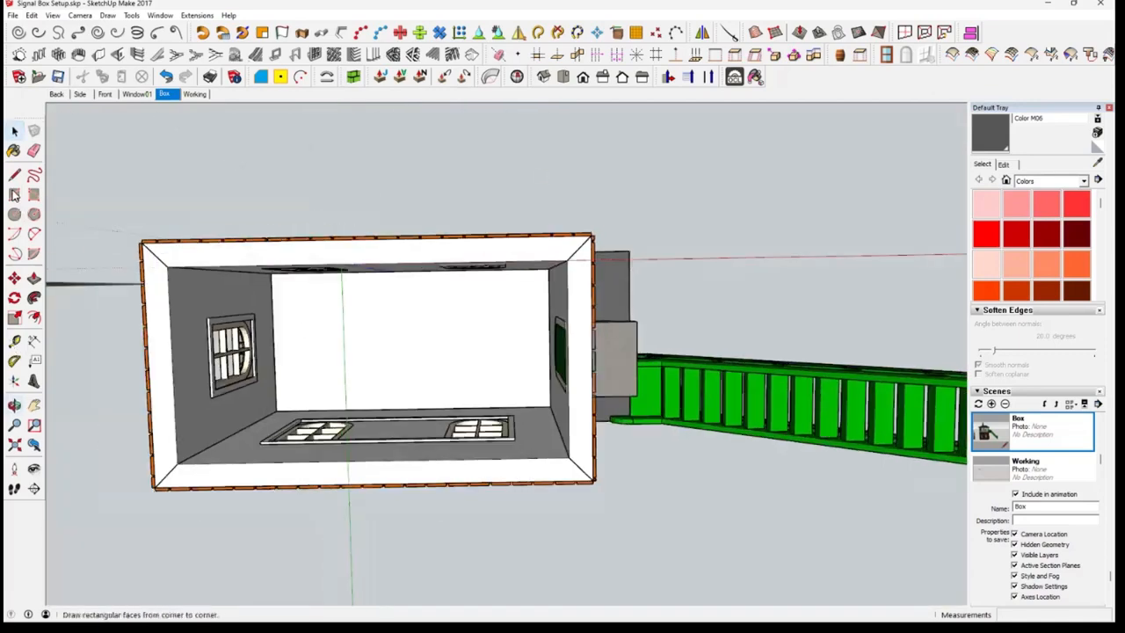
click(14, 195)
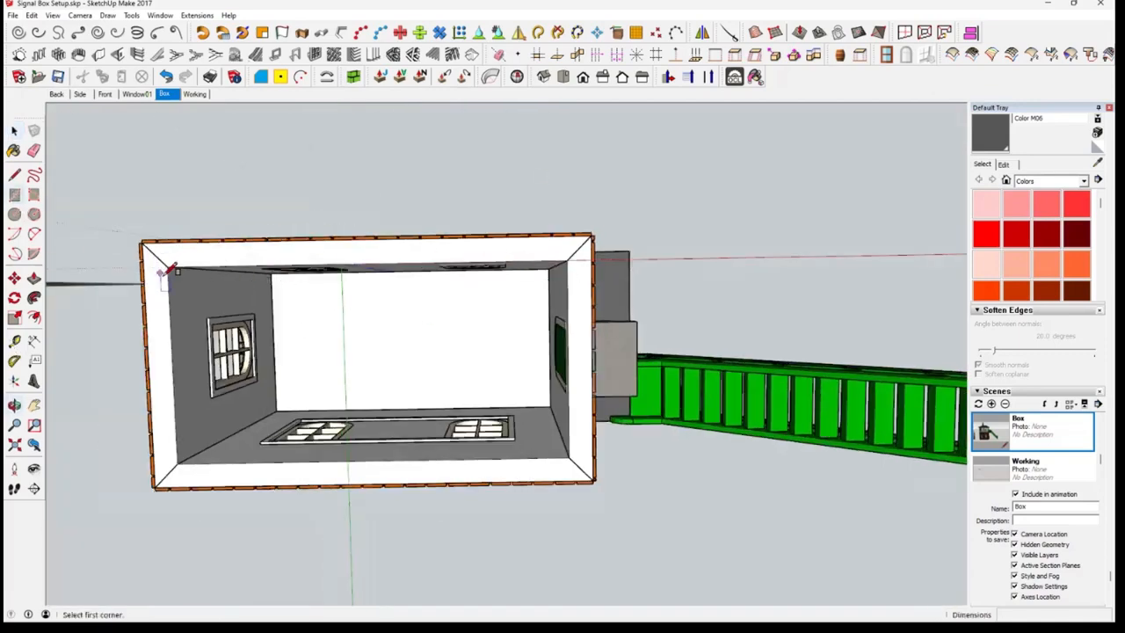
click(176, 266)
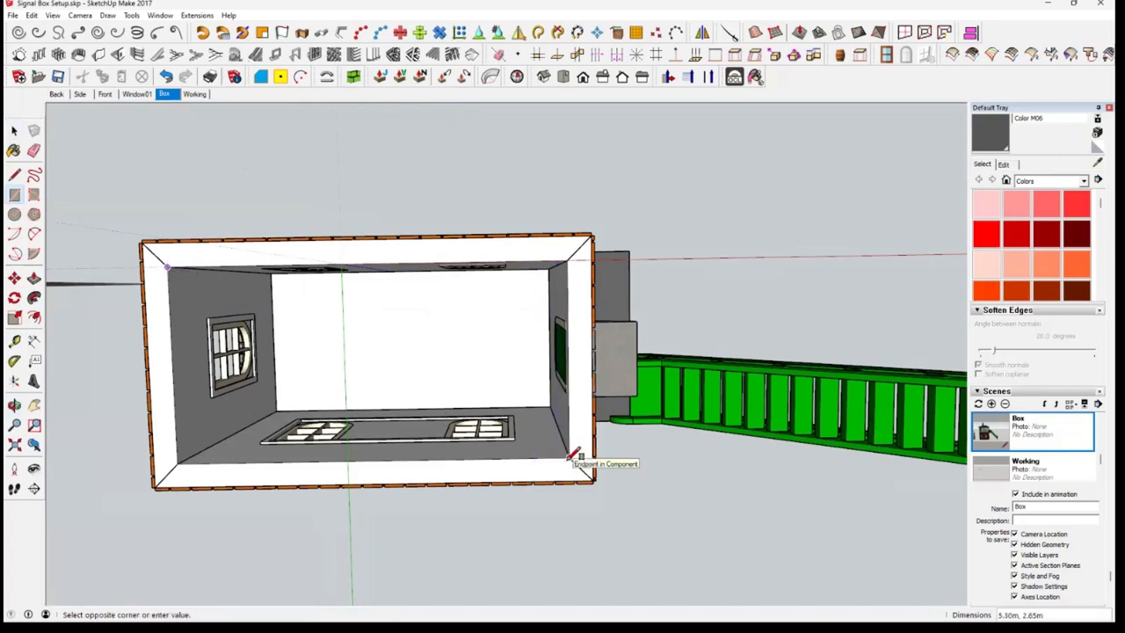
click(570, 459)
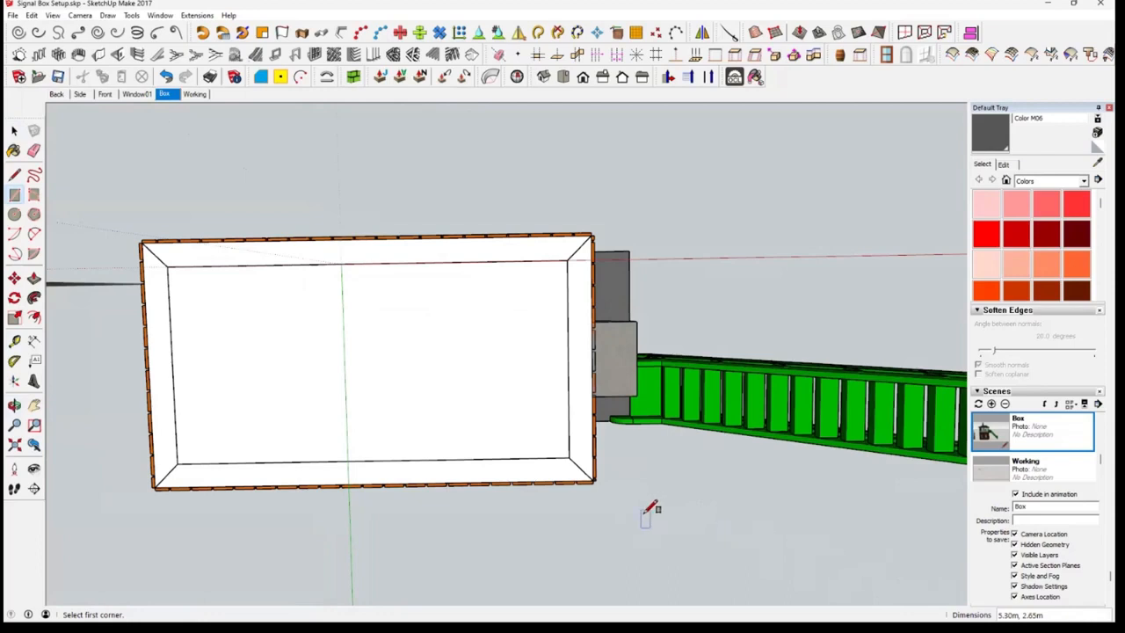
key(space)
click(454, 403)
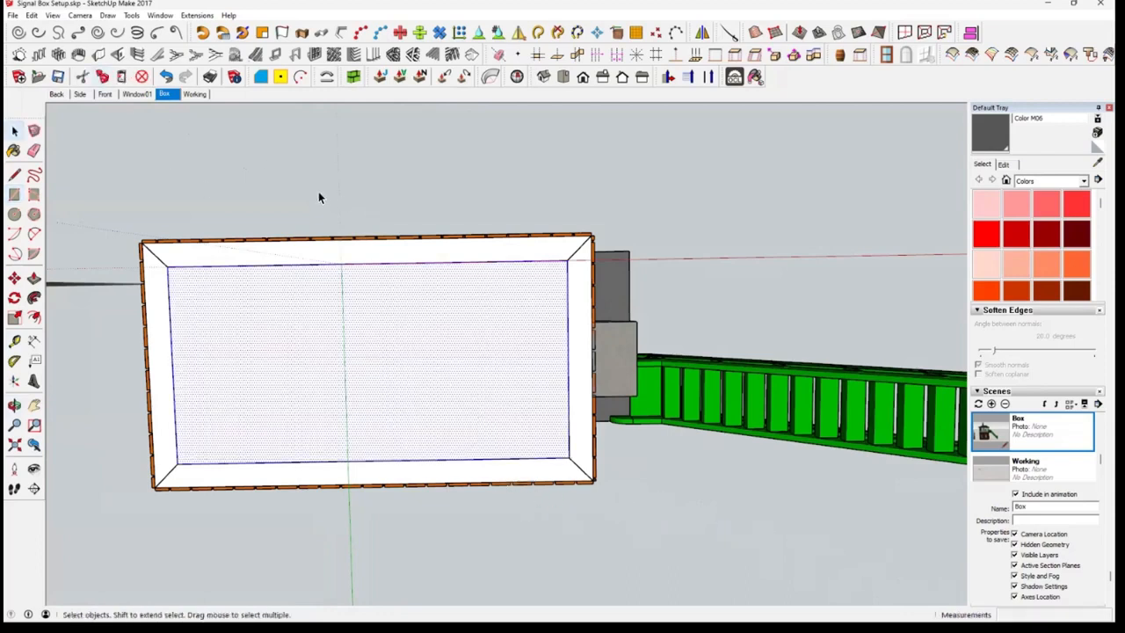
click(81, 77)
Paste the cut rectangle beside the red axis in the Working scene
middle_drag(463, 138, 382, 323)
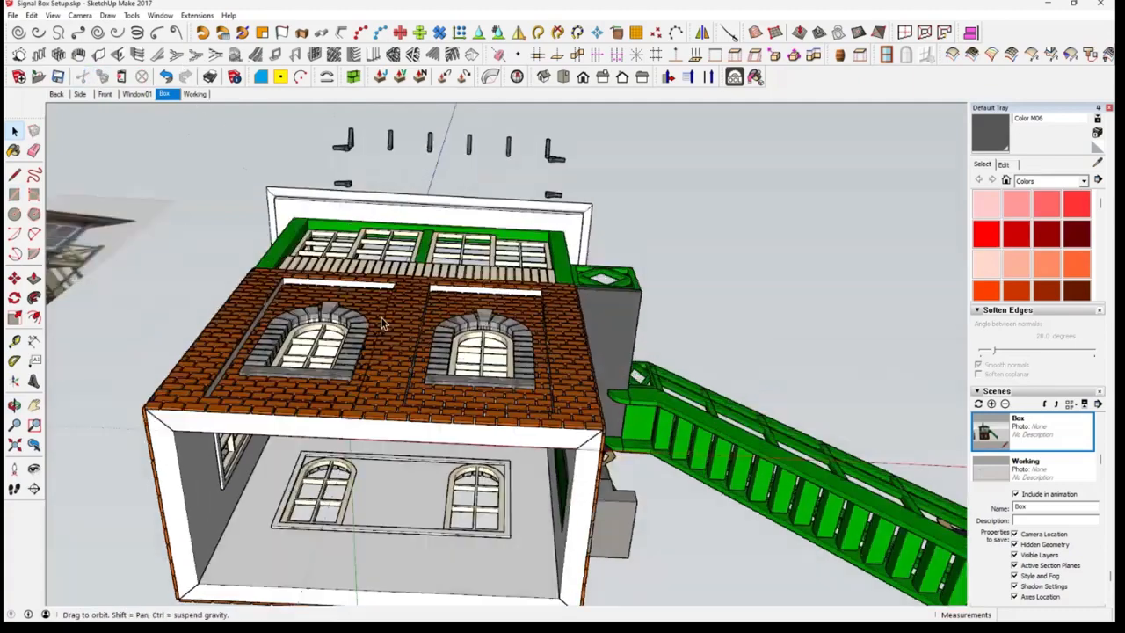
middle_drag(430, 434, 437, 520)
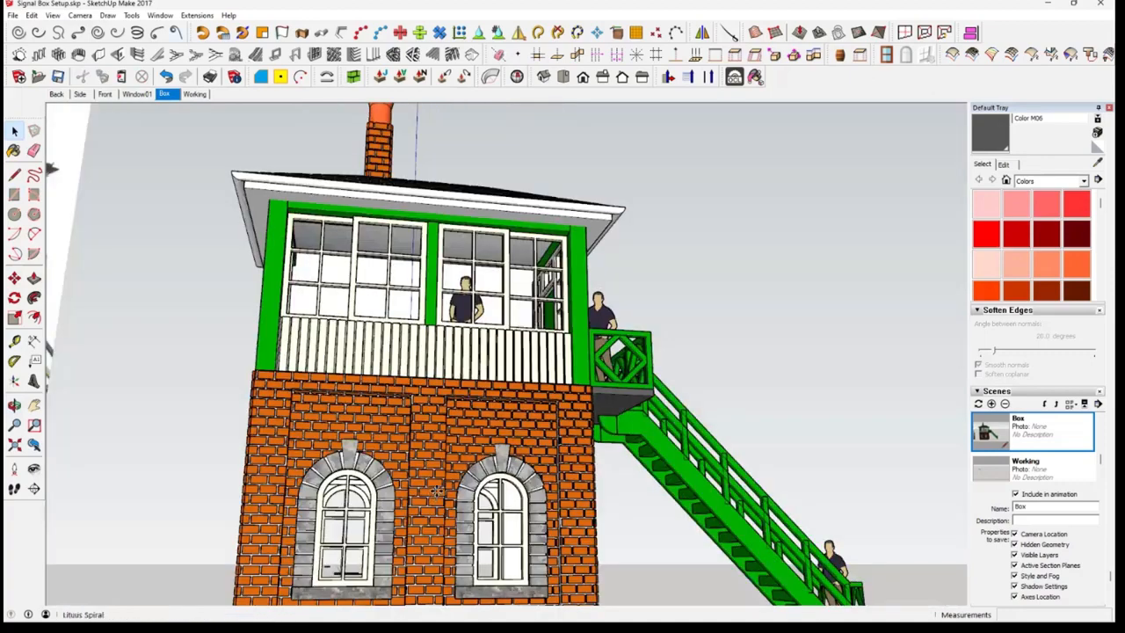
click(195, 94)
key(m)
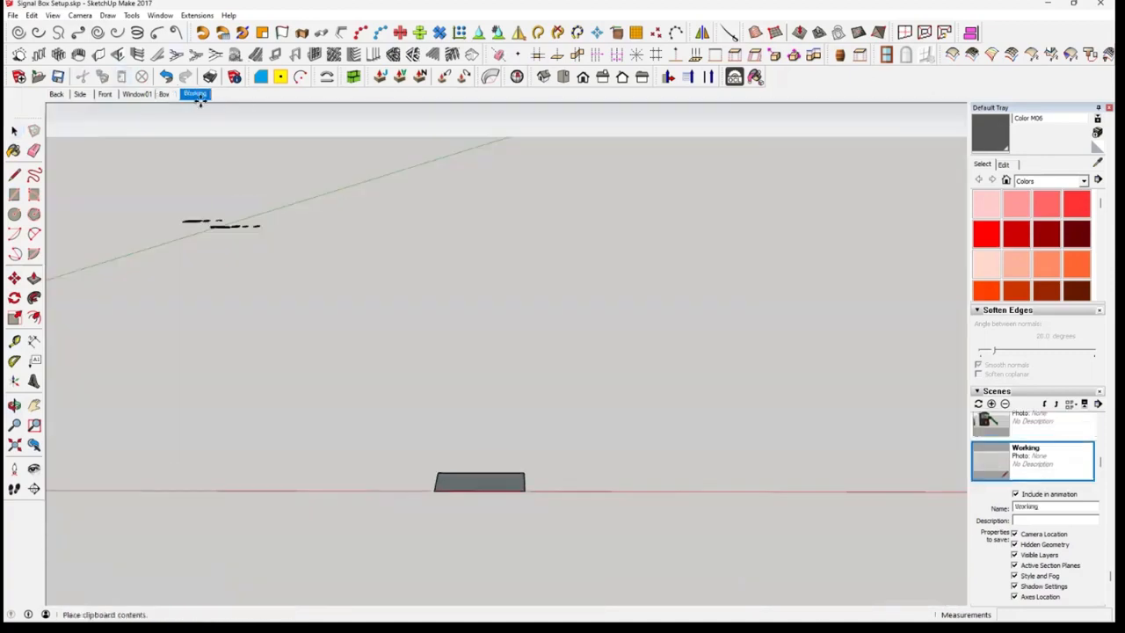
scroll(496, 490, up, 2)
mouse_move(535, 537)
middle_down()
mouse_move(535, 528)
mouse_move(540, 541)
middle_up()
scroll(524, 484, up, 6)
middle_drag(528, 394, 497, 585)
middle_drag(427, 433, 513, 388)
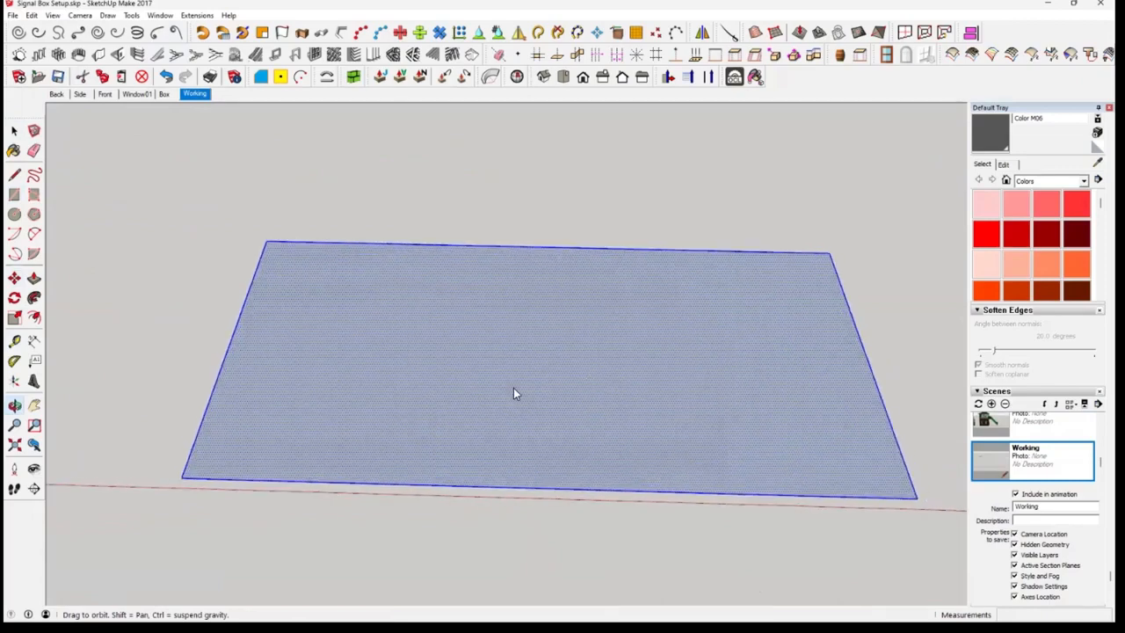
Reverse the pasted rectangle's face so its white front side is up
right_click(518, 394)
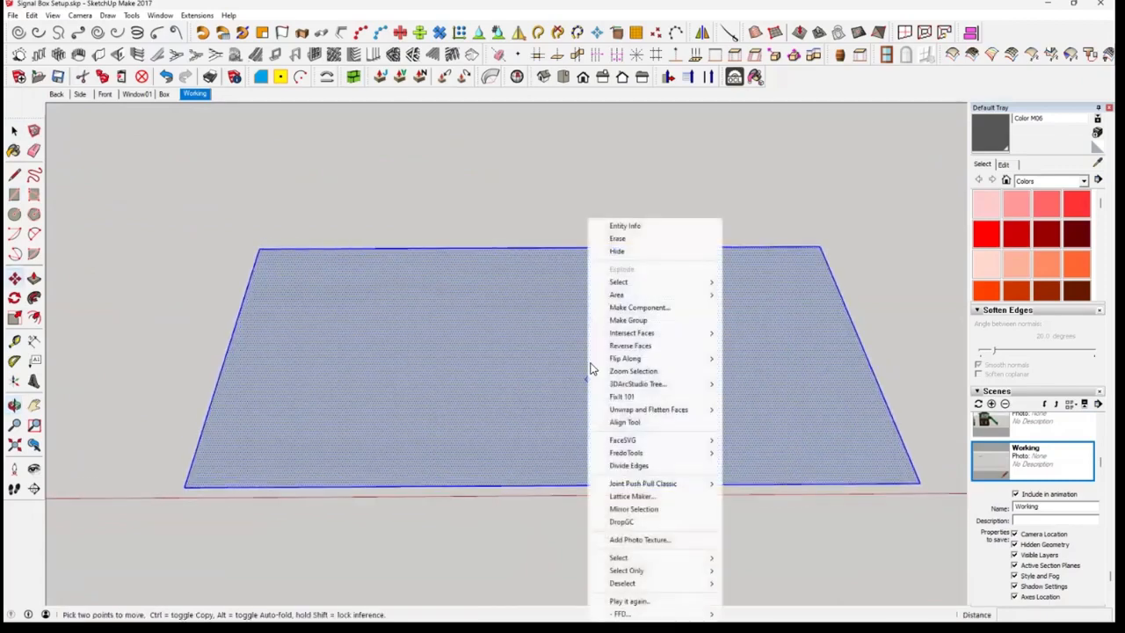
click(636, 346)
key(m)
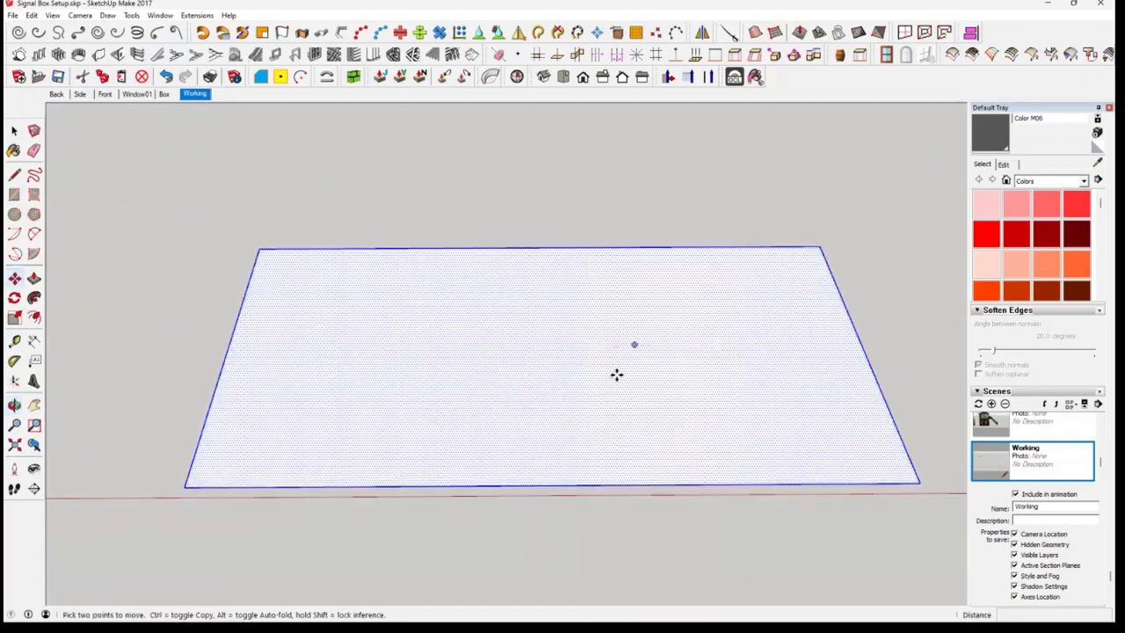
key(space)
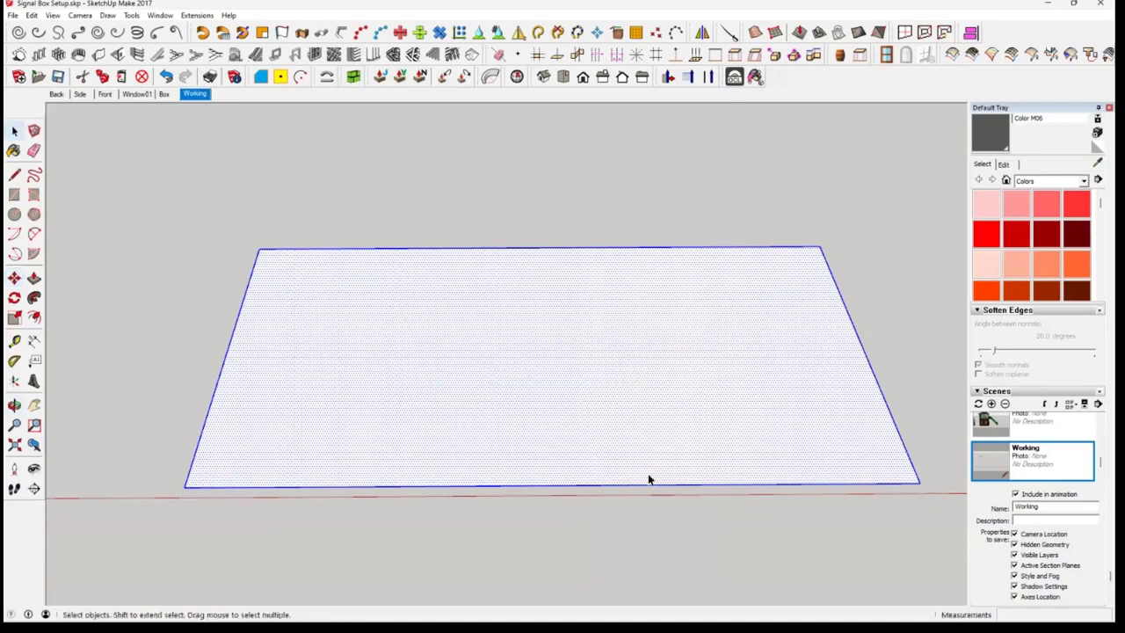
Make a group from the rectangle's face and its bounding edges
middle_drag(630, 532, 695, 409)
click(691, 413)
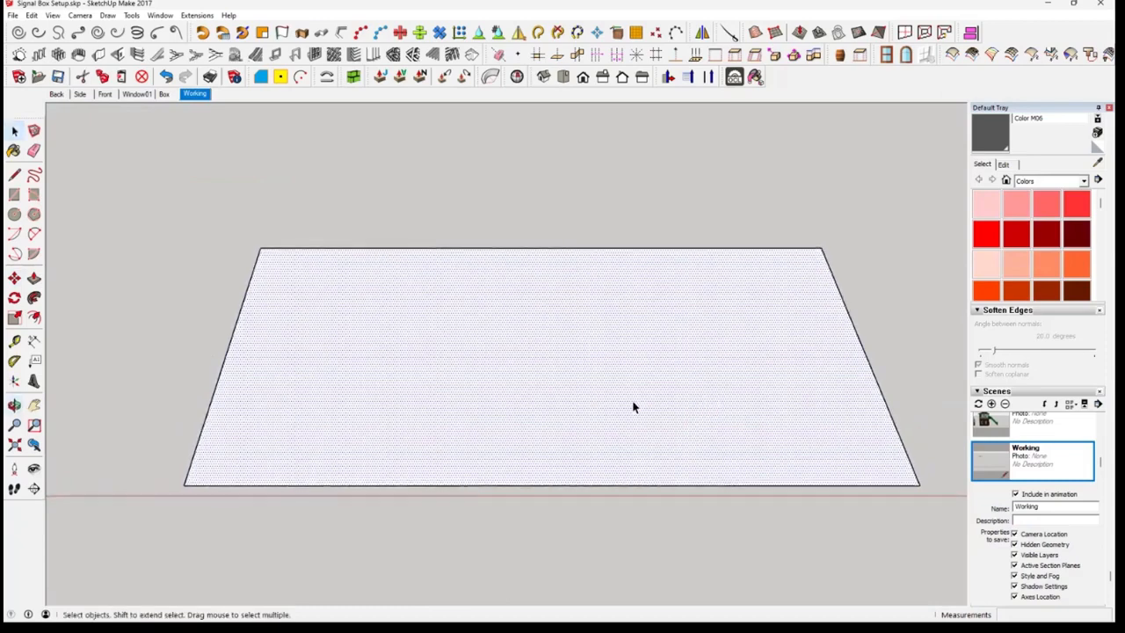
double_click(484, 410)
right_click(486, 412)
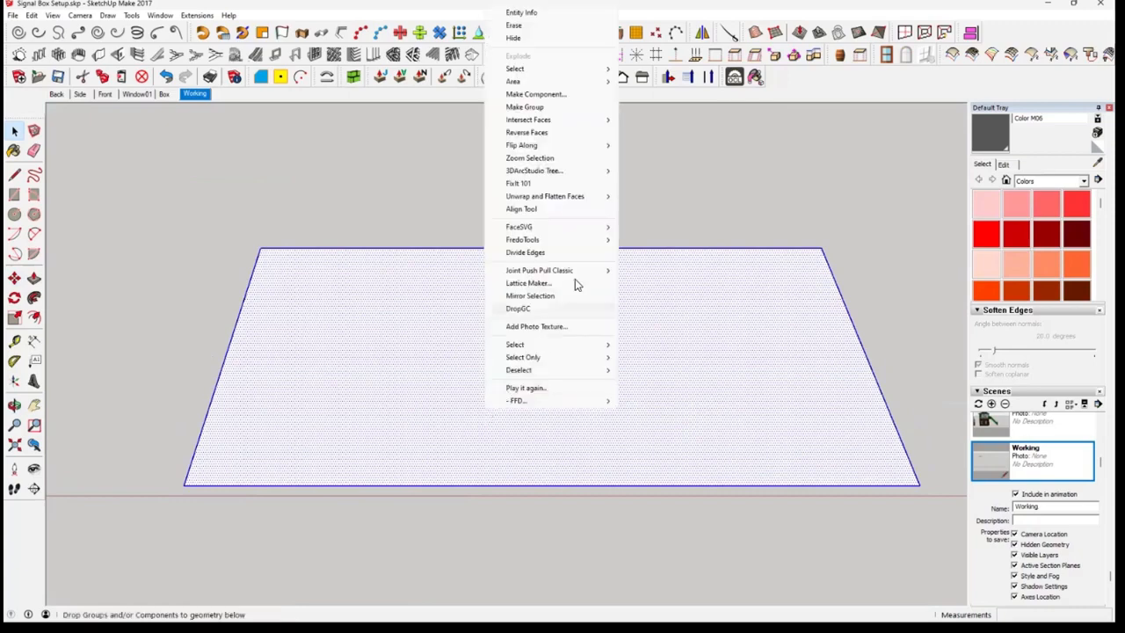
click(536, 107)
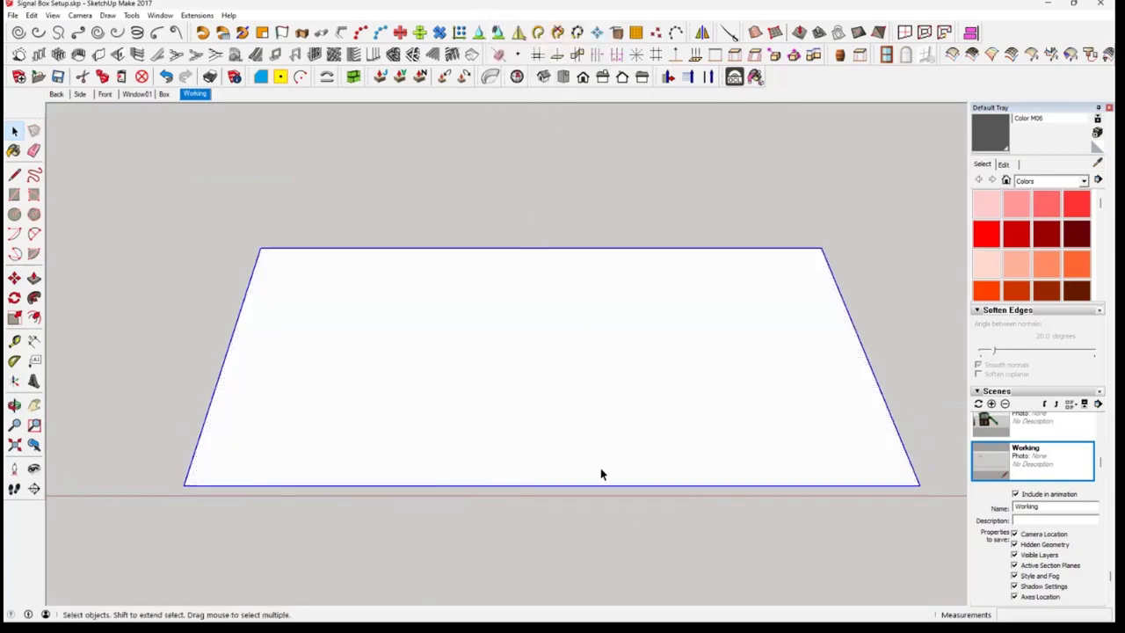
click(563, 445)
middle_drag(584, 460, 577, 444)
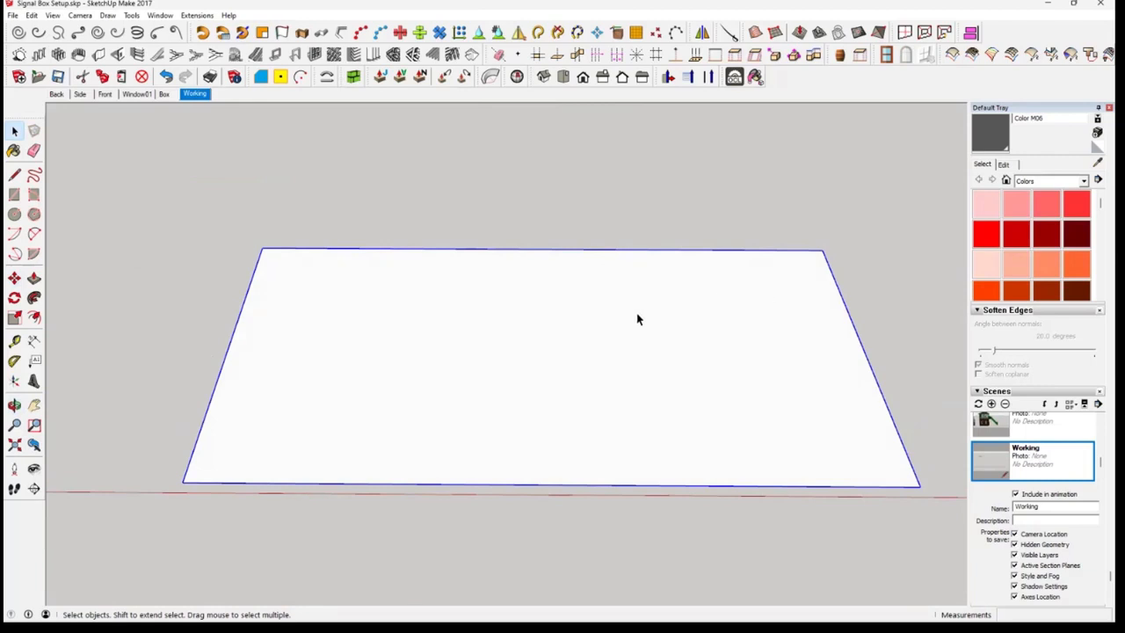
middle_drag(755, 482, 712, 443)
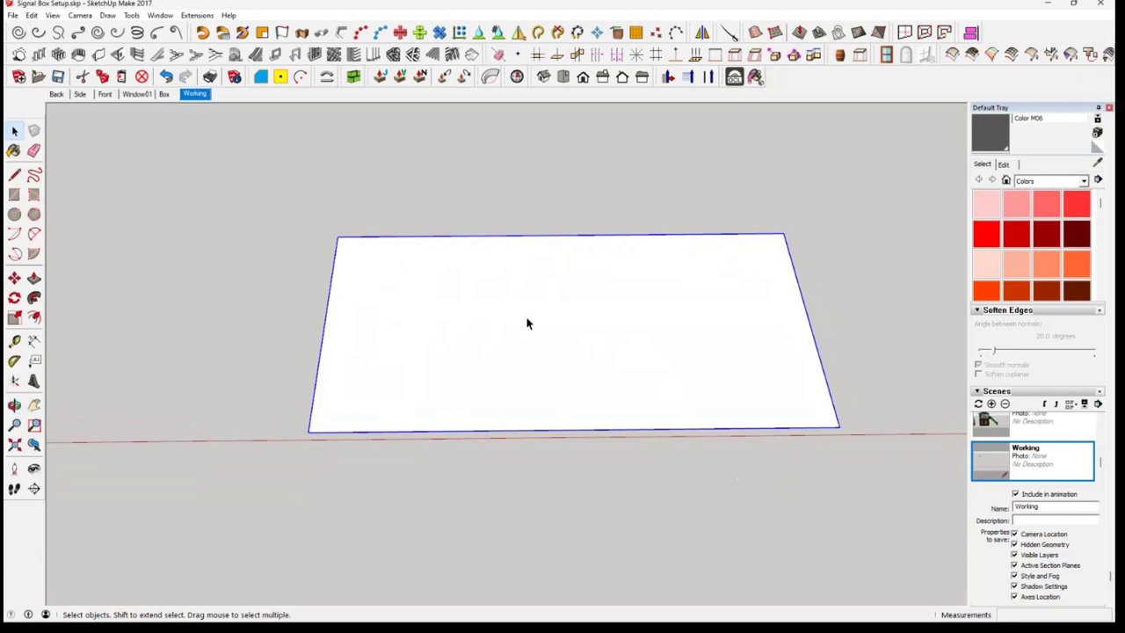
middle_drag(711, 374, 691, 387)
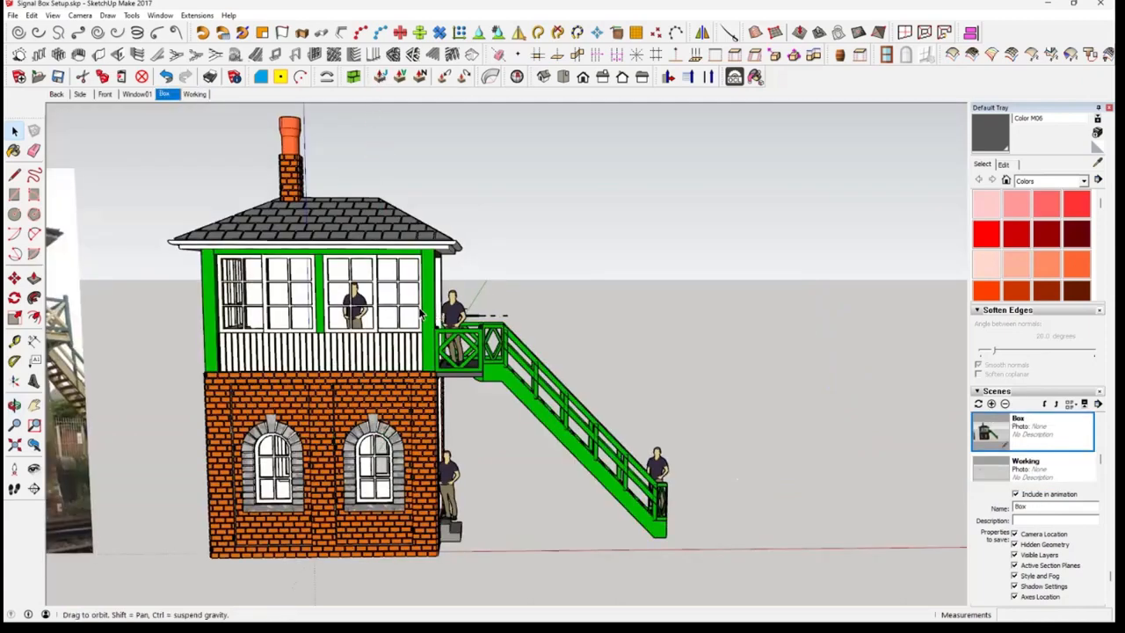
Measure the end wall's thickness from its inner edge on the underside of the building in the Box scene
middle_drag(421, 314, 15, 329)
scroll(607, 323, up, 4)
middle_drag(608, 323, 644, 327)
scroll(614, 330, up, 3)
key(t)
click(600, 330)
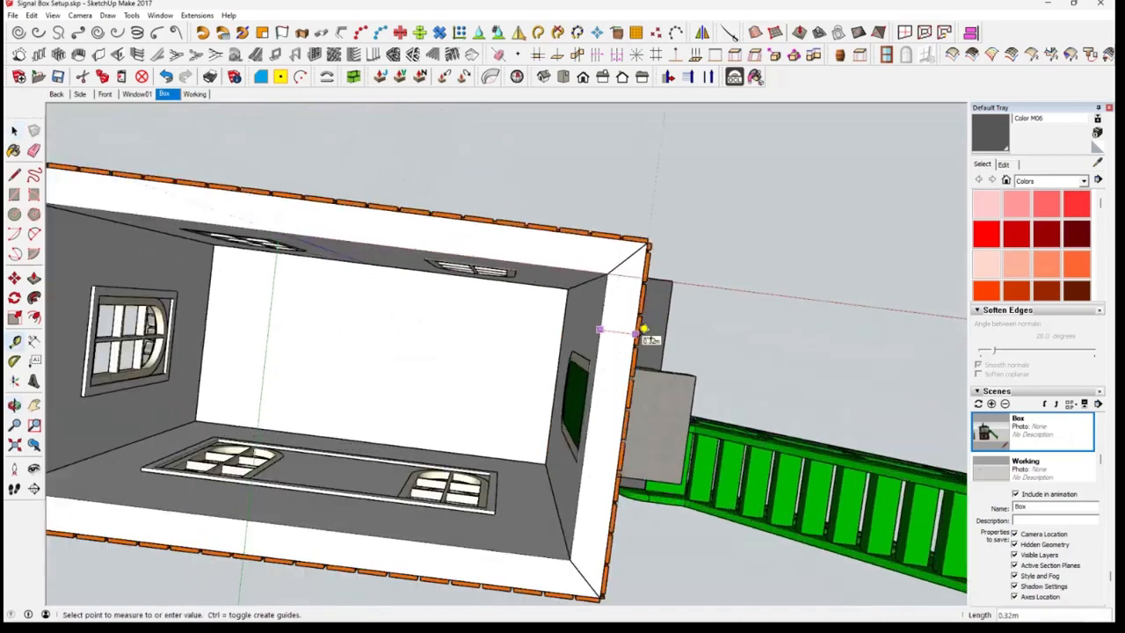
Copy the face inside the rectangle group in the Working scene and paste it in place outside the group
click(195, 94)
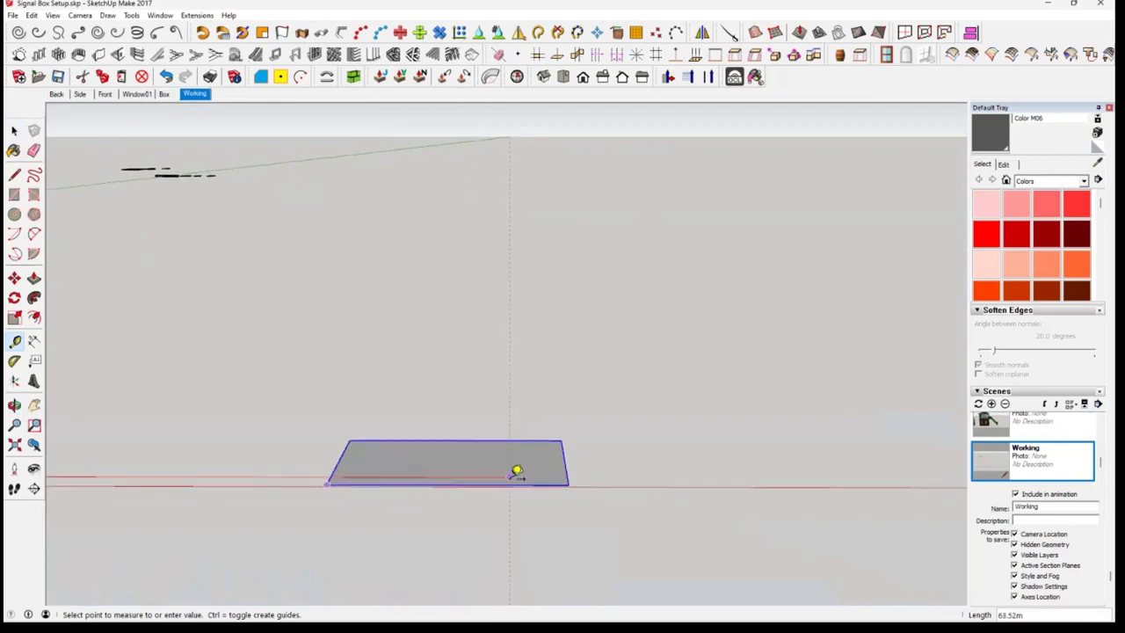
middle_drag(516, 472, 575, 532)
scroll(589, 445, up, 3)
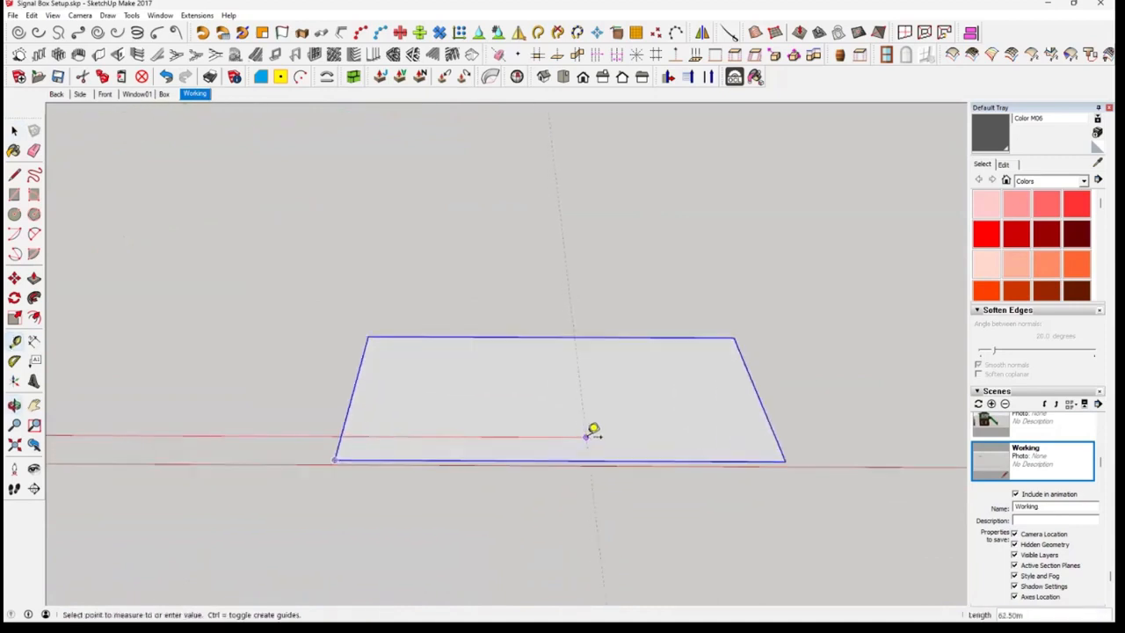
middle_drag(588, 433, 584, 484)
key(space)
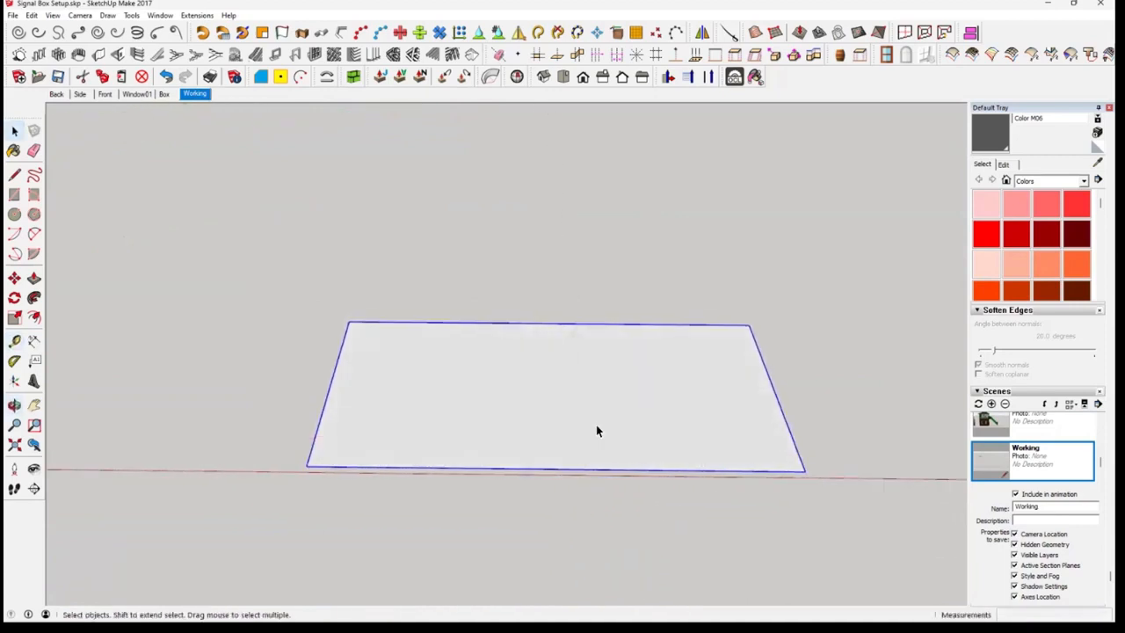
double_click(555, 429)
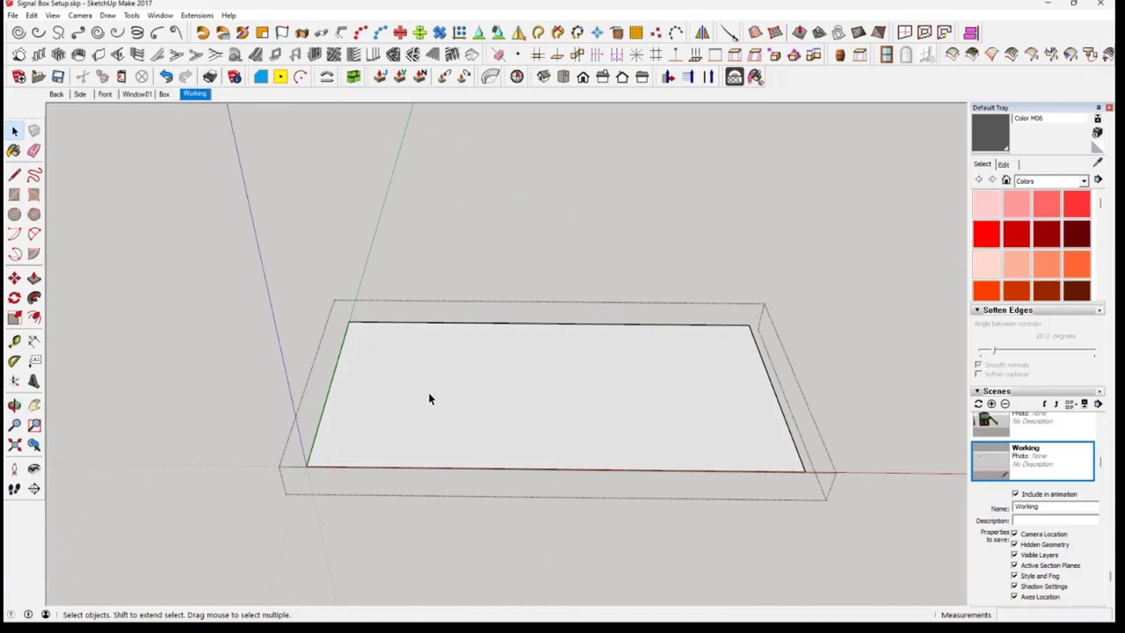
click(528, 400)
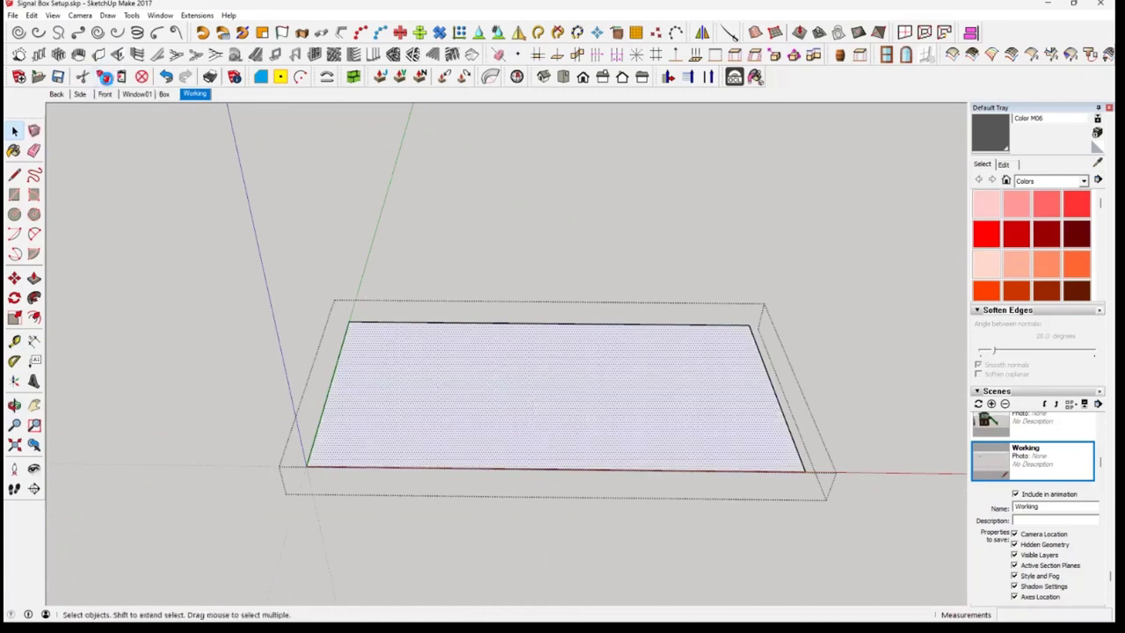
click(226, 320)
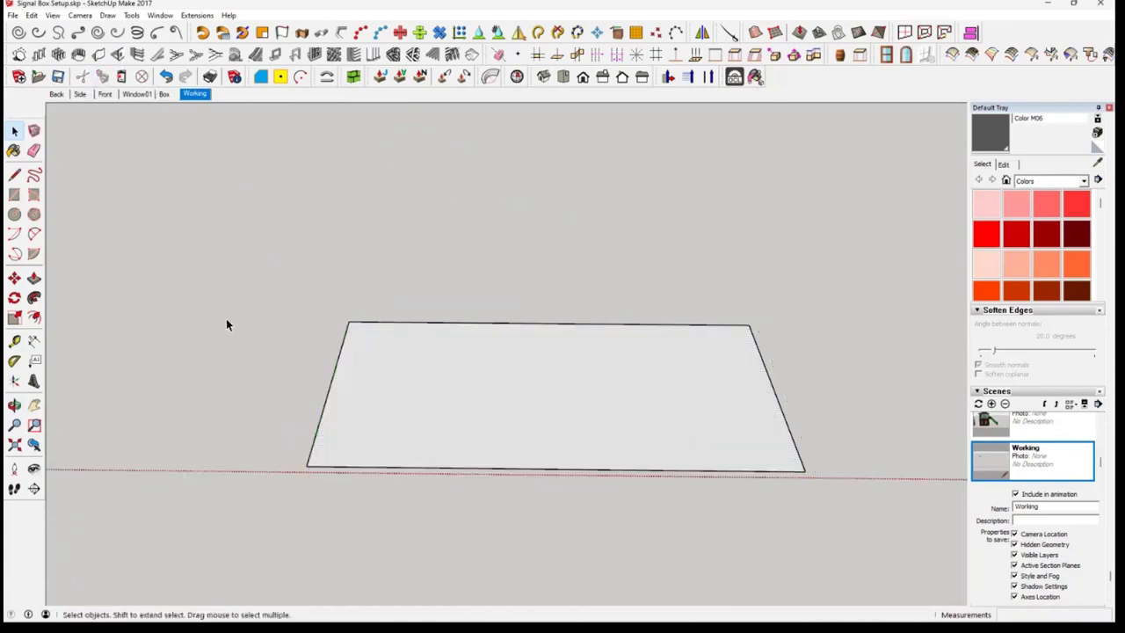
click(32, 16)
click(77, 96)
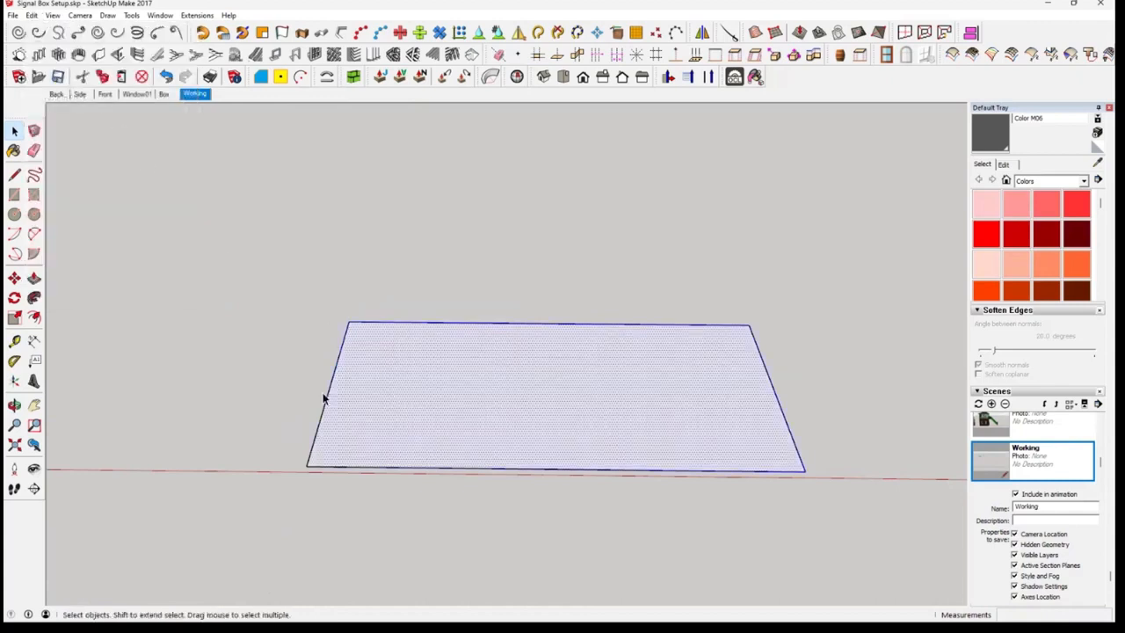
Offset the pasted rectangle's edges outward by 0.32 m to outline the walls
click(35, 319)
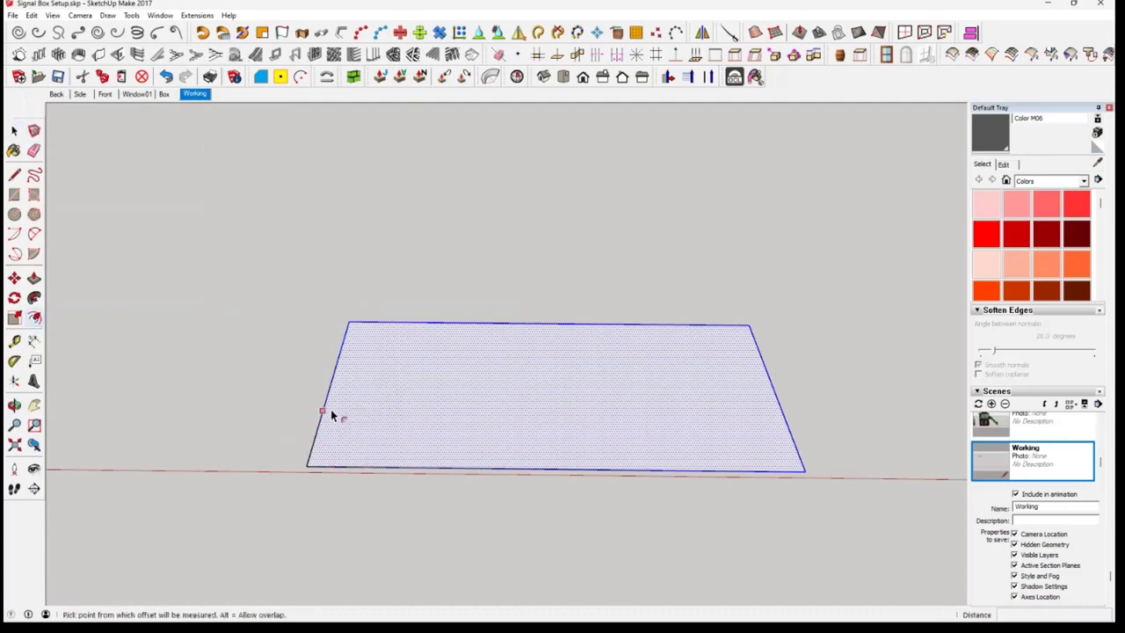
click(332, 414)
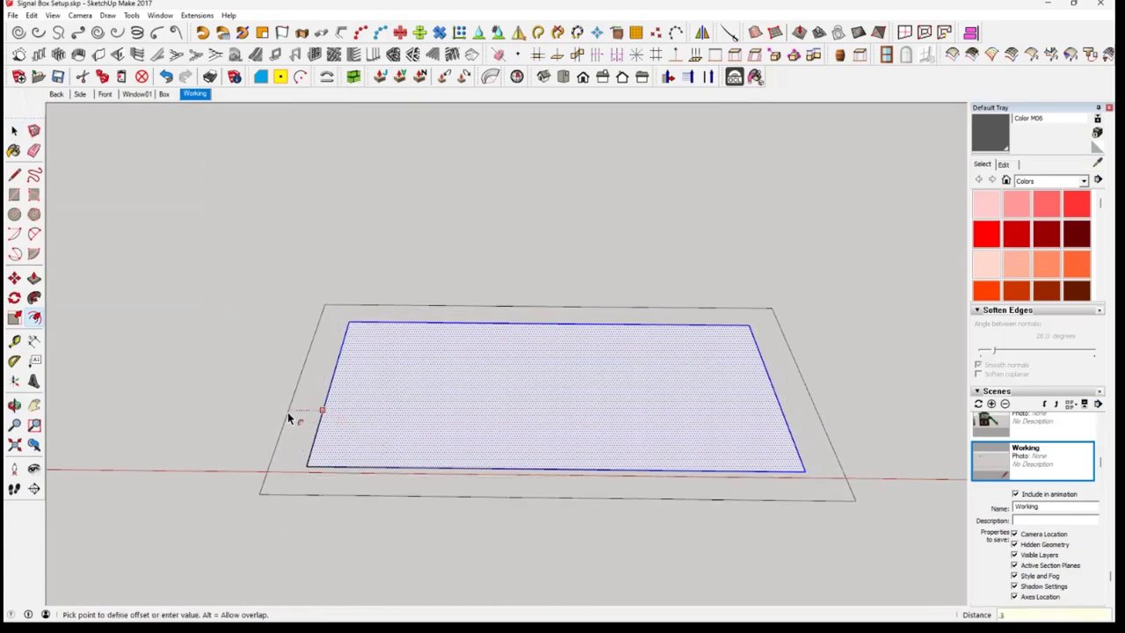
key(Return)
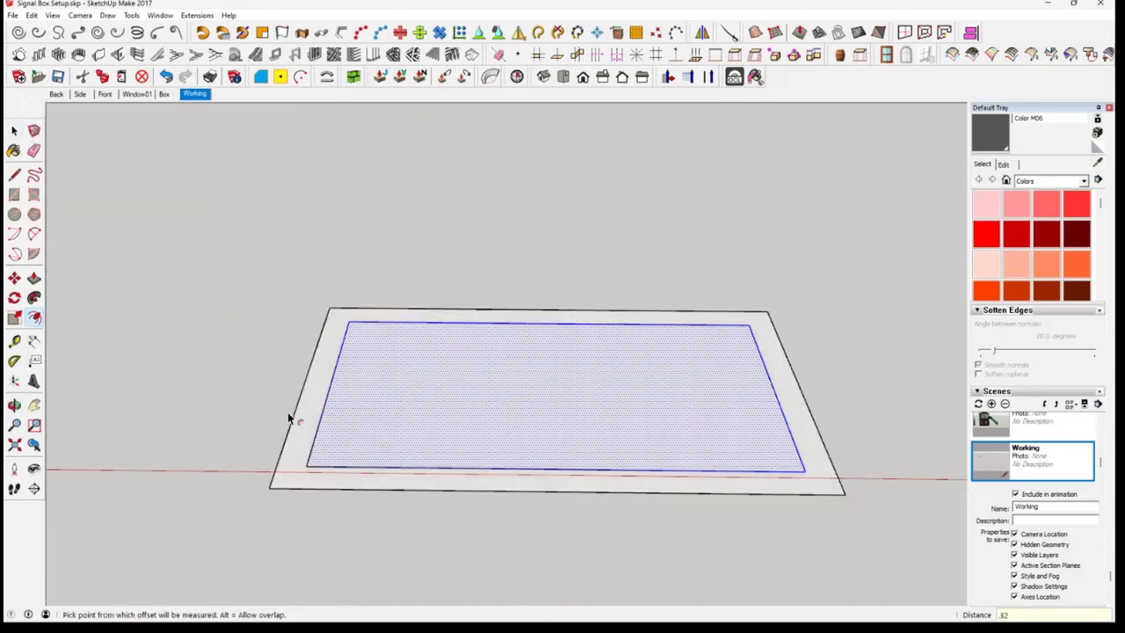
key(space)
scroll(411, 433, up, 1)
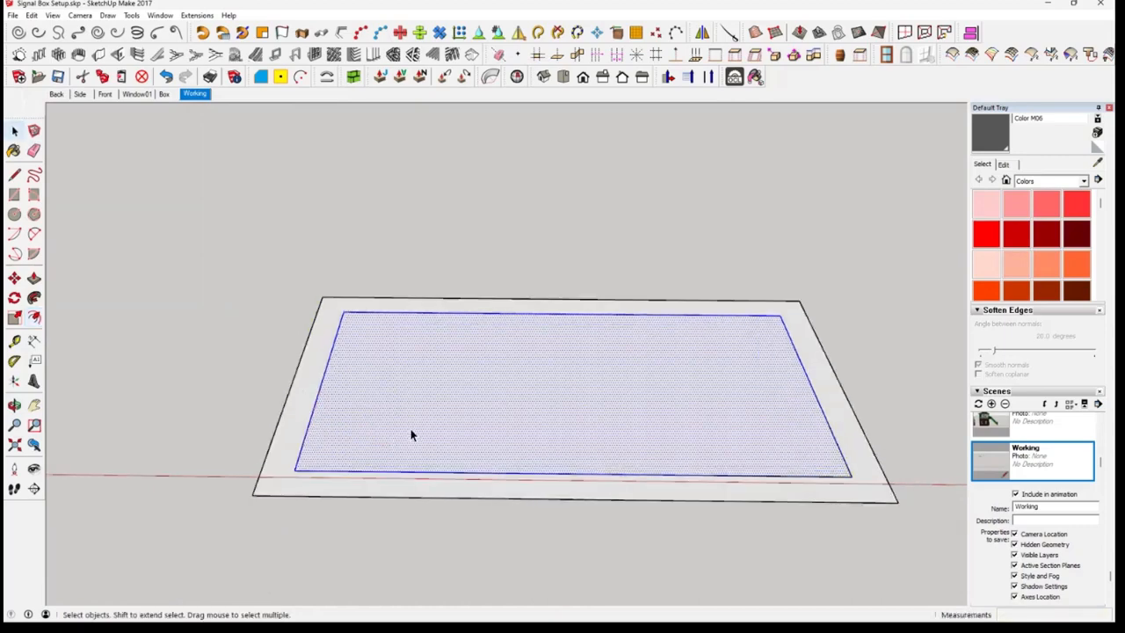
Copy the border face between the two outlines, and delete all the loose geometry outside the floor group
middle_drag(411, 434, 426, 468)
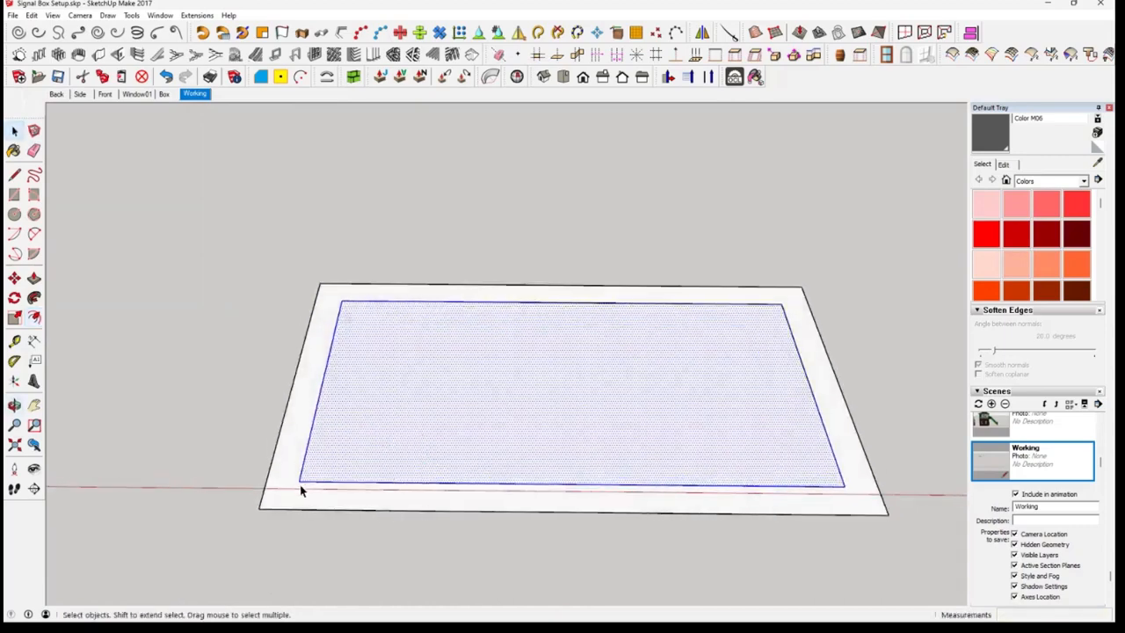
click(289, 464)
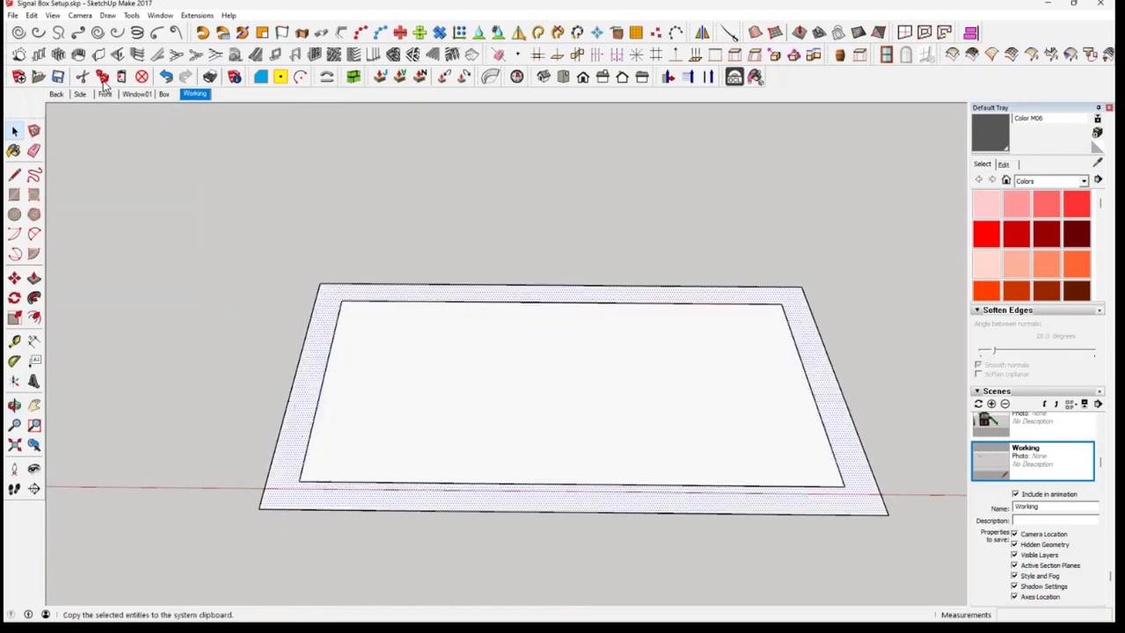
triple_click(304, 405)
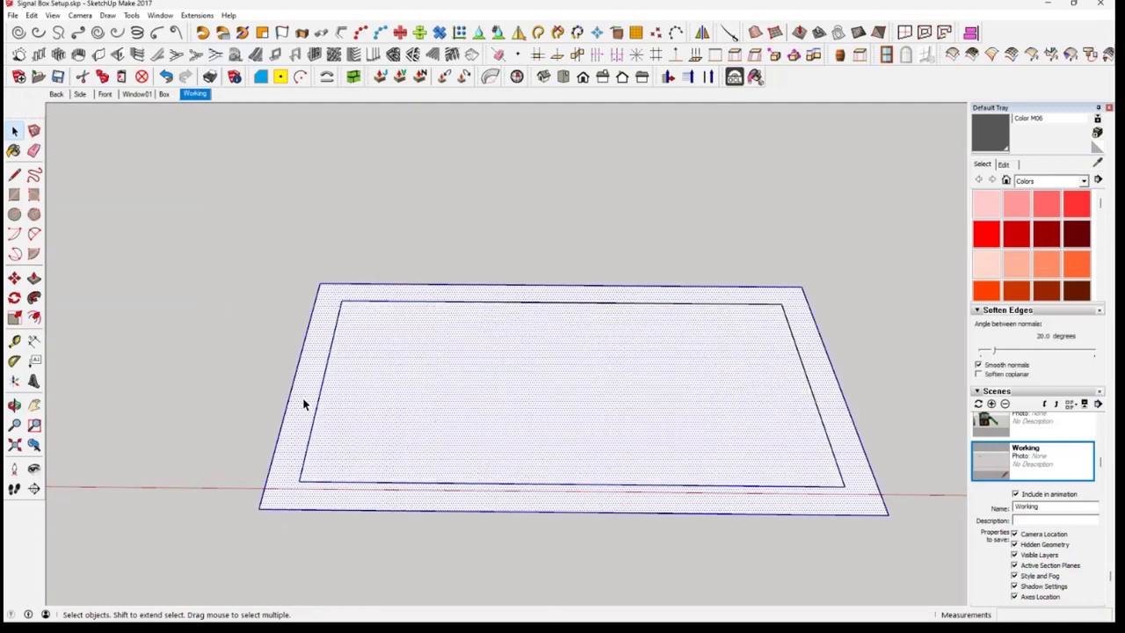
key(Delete)
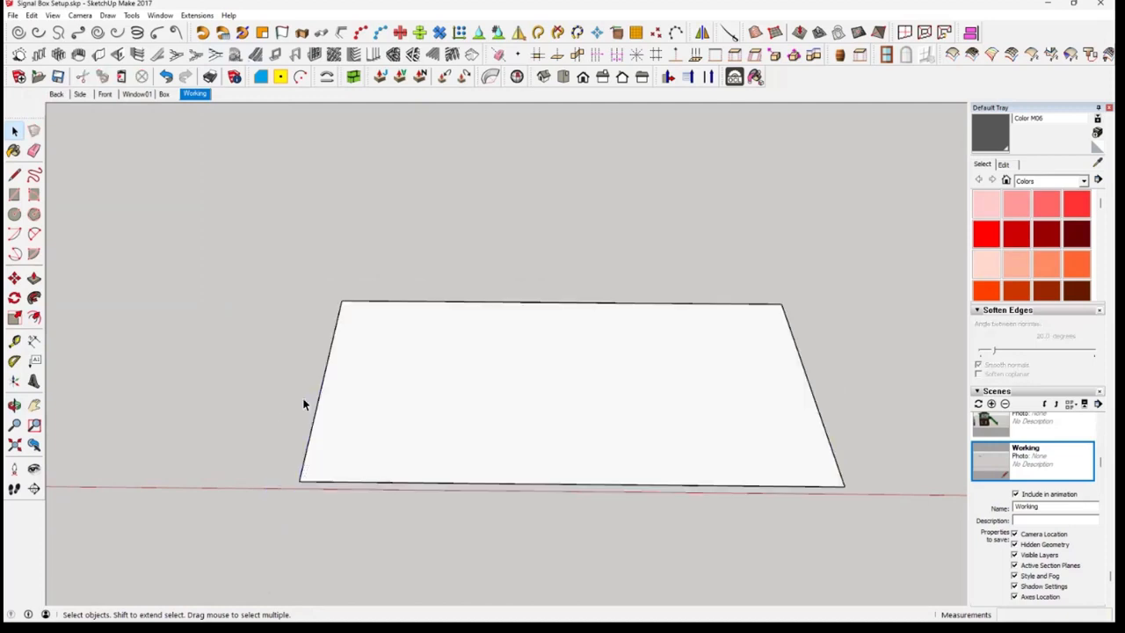
Paste the copied border face in place around the floor group
click(30, 15)
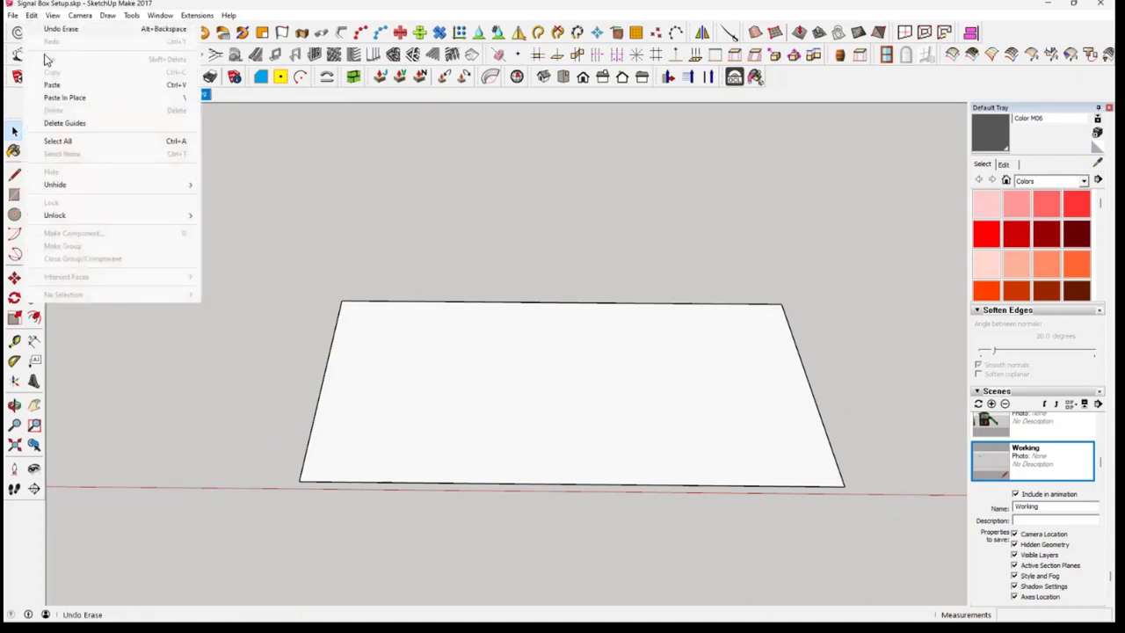
click(70, 98)
middle_drag(596, 451, 836, 519)
click(835, 519)
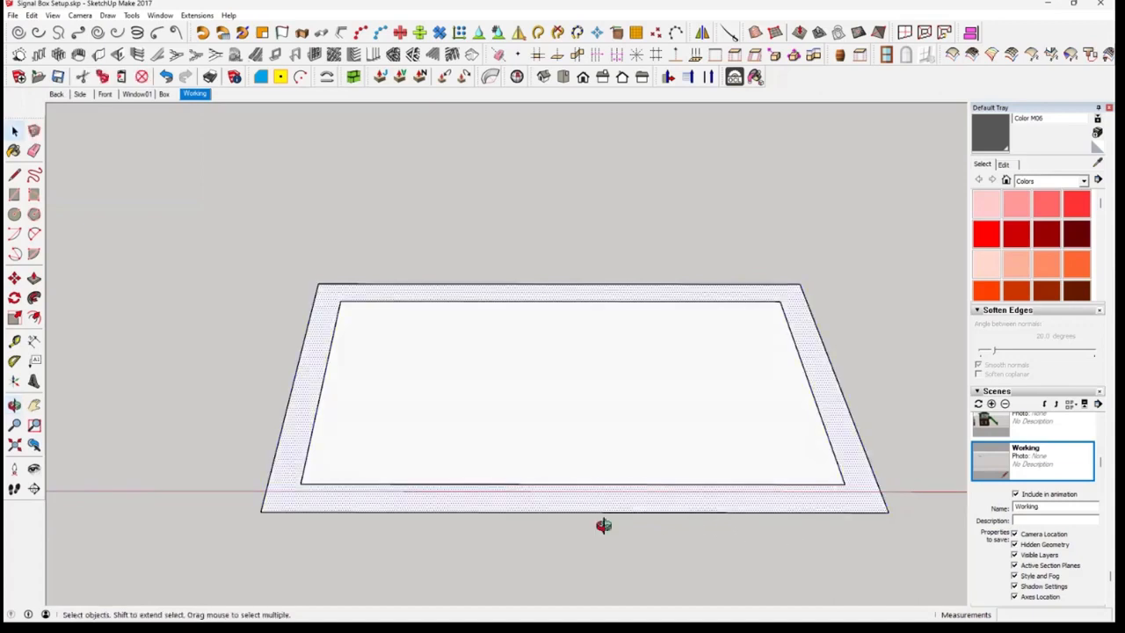
mouse_move(603, 526)
middle_down()
mouse_move(623, 489)
mouse_move(615, 517)
middle_up()
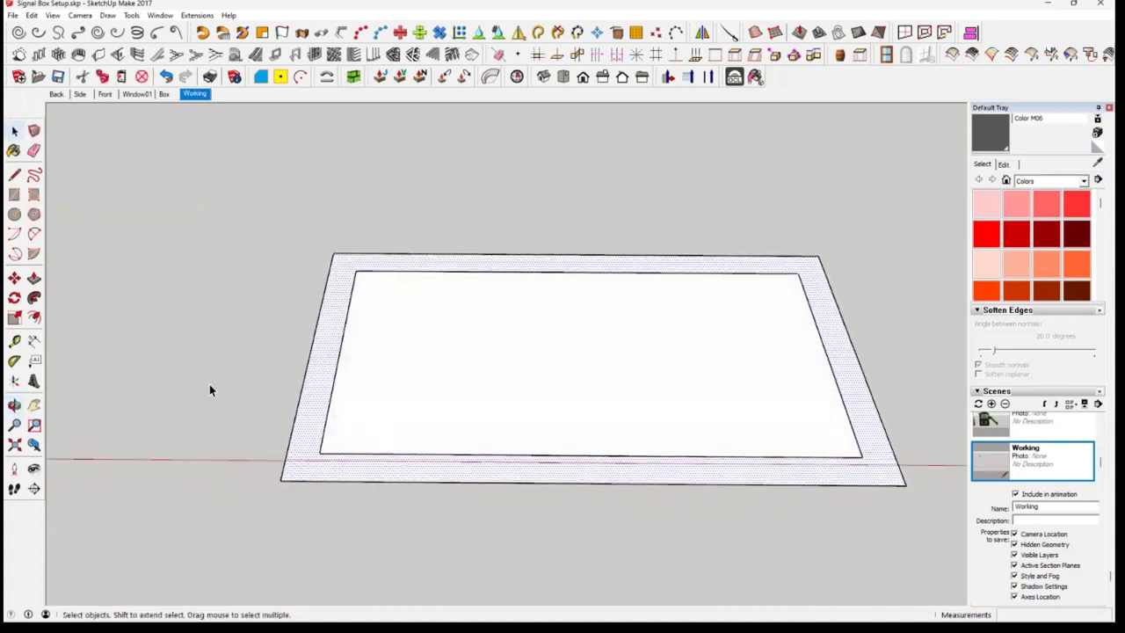
Draw diagonal lines joining the inner and outer corners at all four corners of the border
click(14, 175)
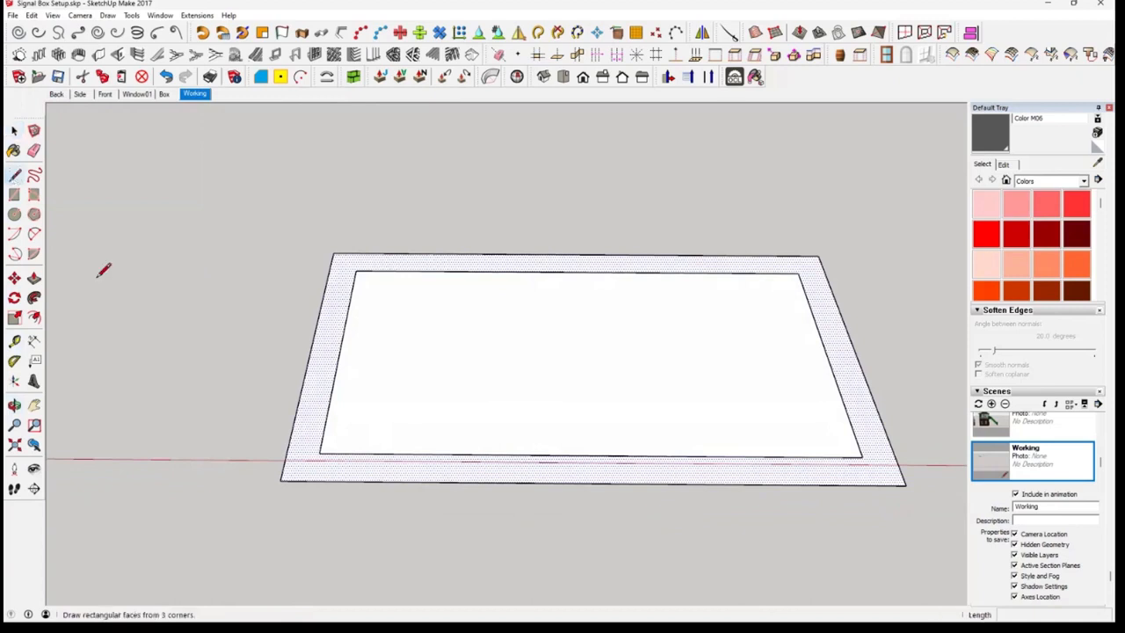
click(281, 479)
click(319, 455)
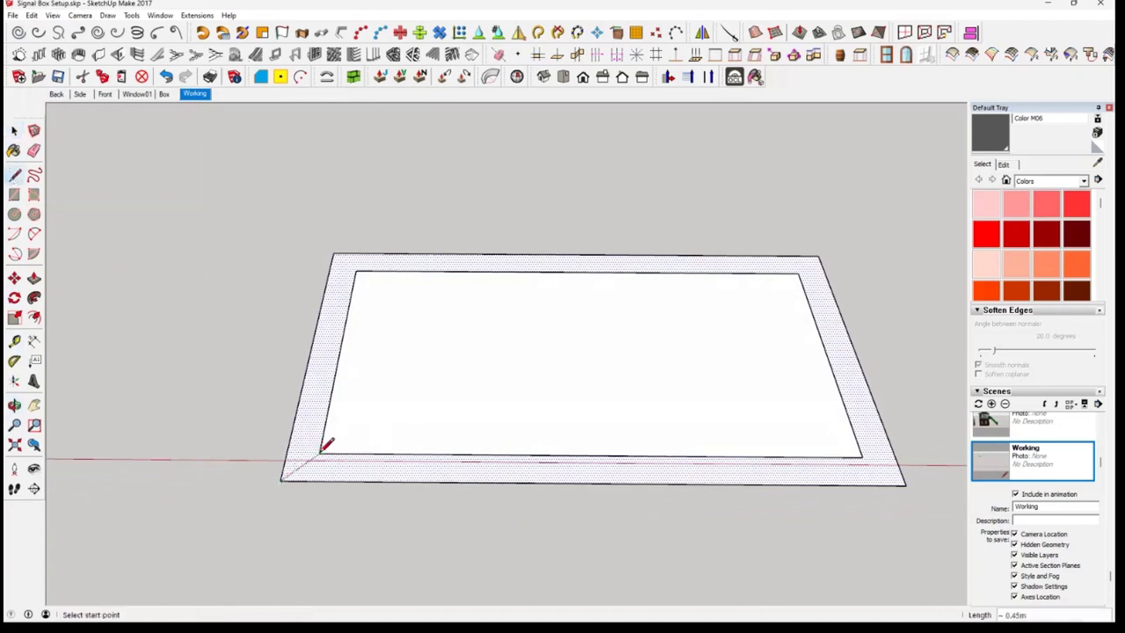
click(355, 273)
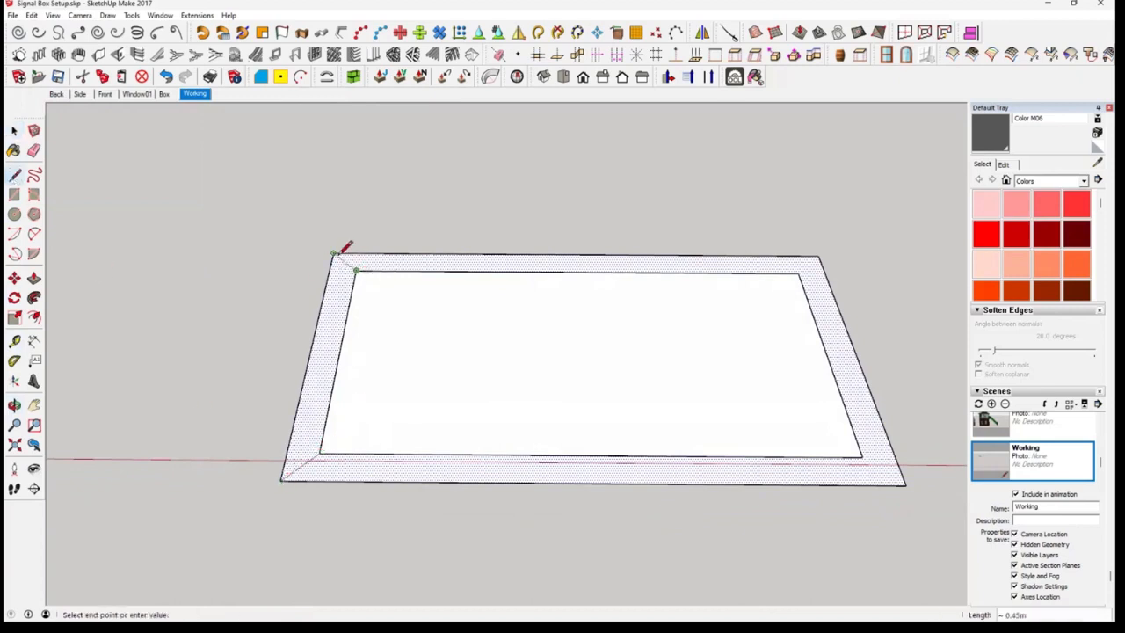
click(334, 255)
click(798, 273)
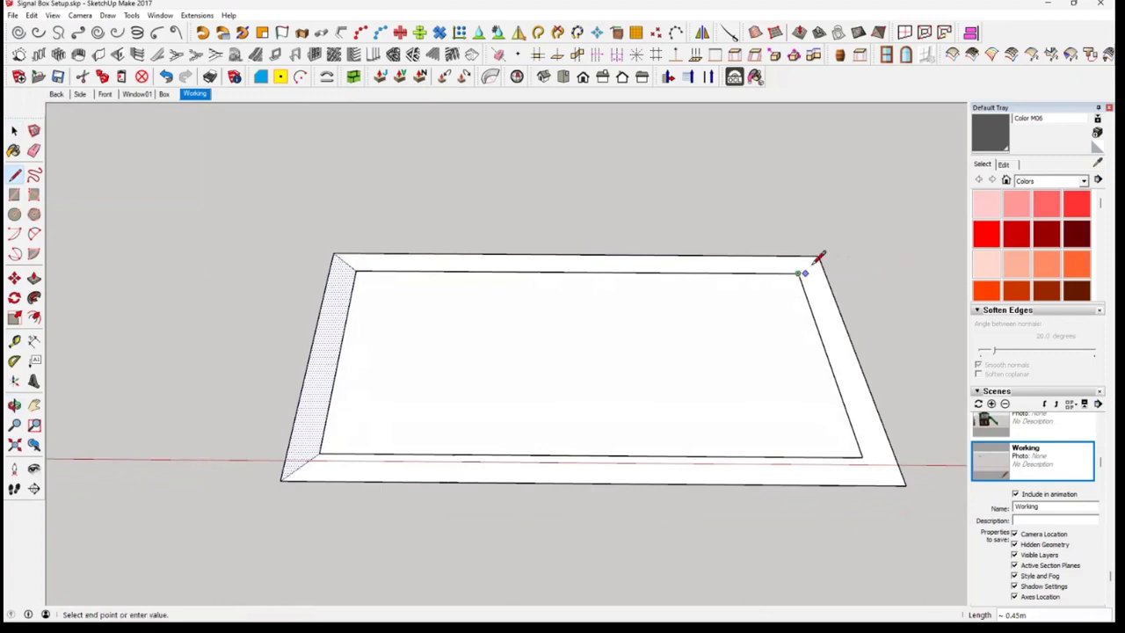
click(820, 256)
click(862, 457)
click(905, 483)
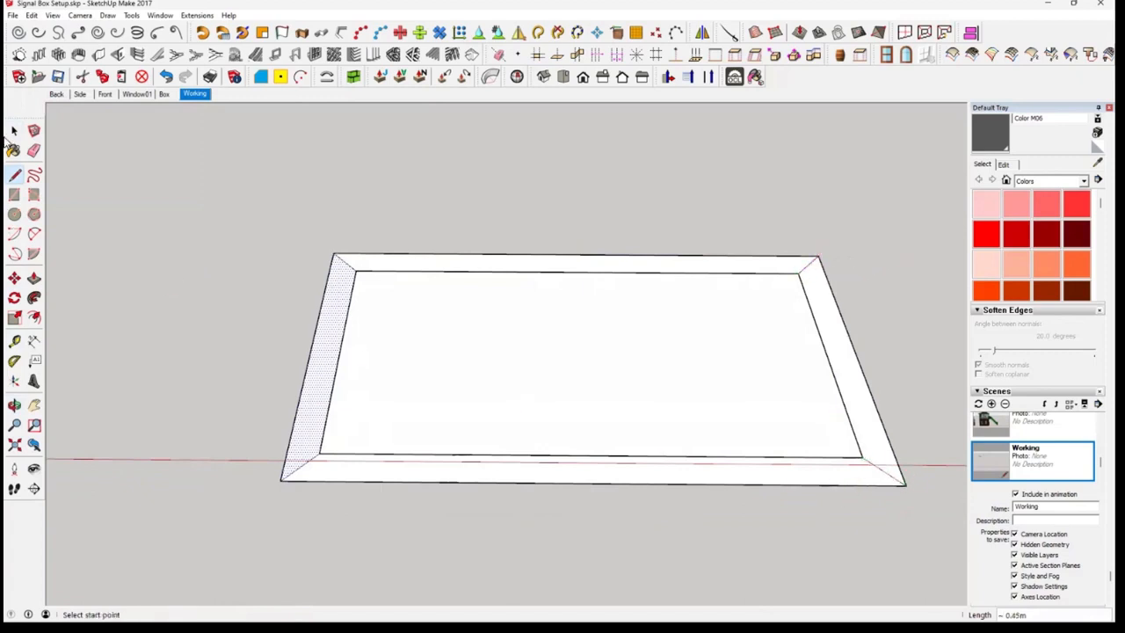
Check the separate border segments, and make a group from the whole border with its corner lines
click(13, 132)
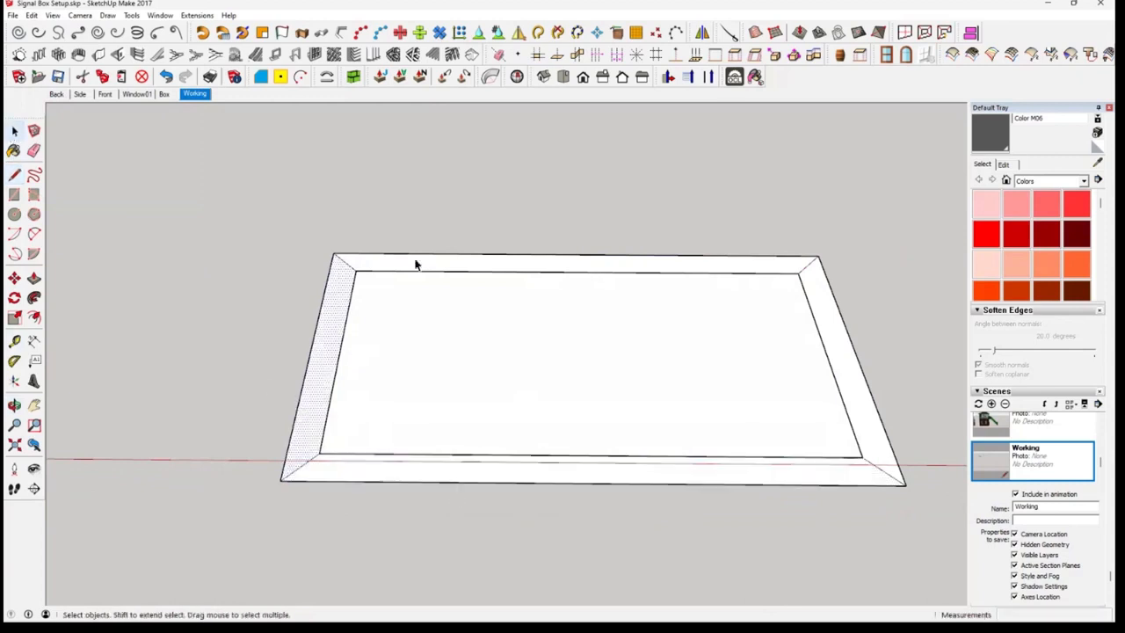
click(841, 331)
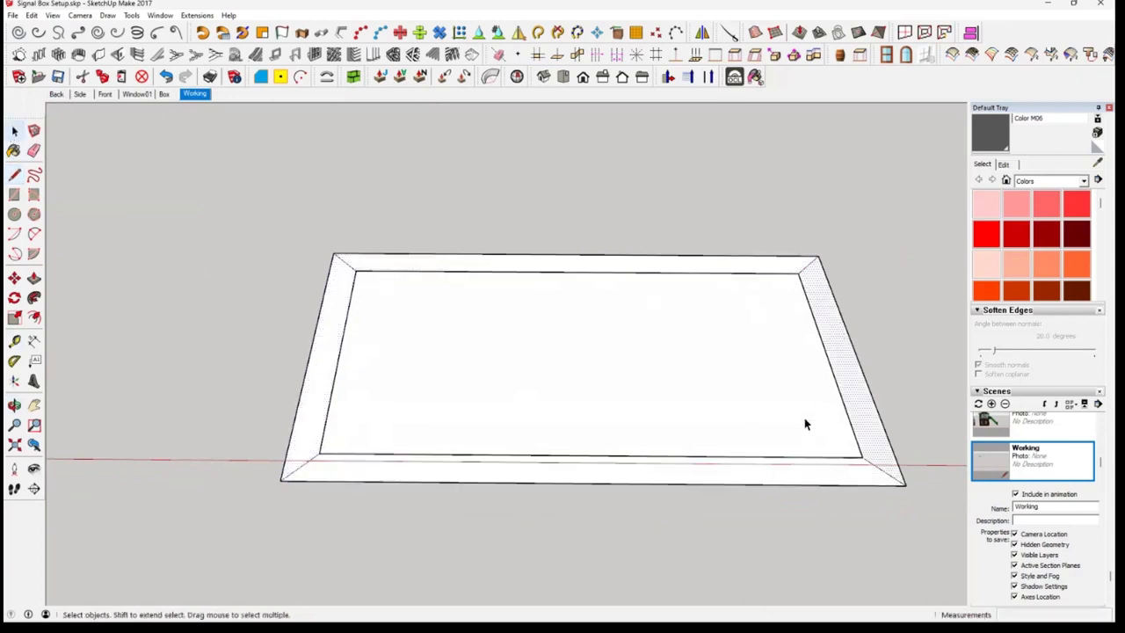
click(794, 474)
middle_drag(670, 547, 616, 480)
scroll(673, 565, down, 1)
scroll(647, 551, down, 1)
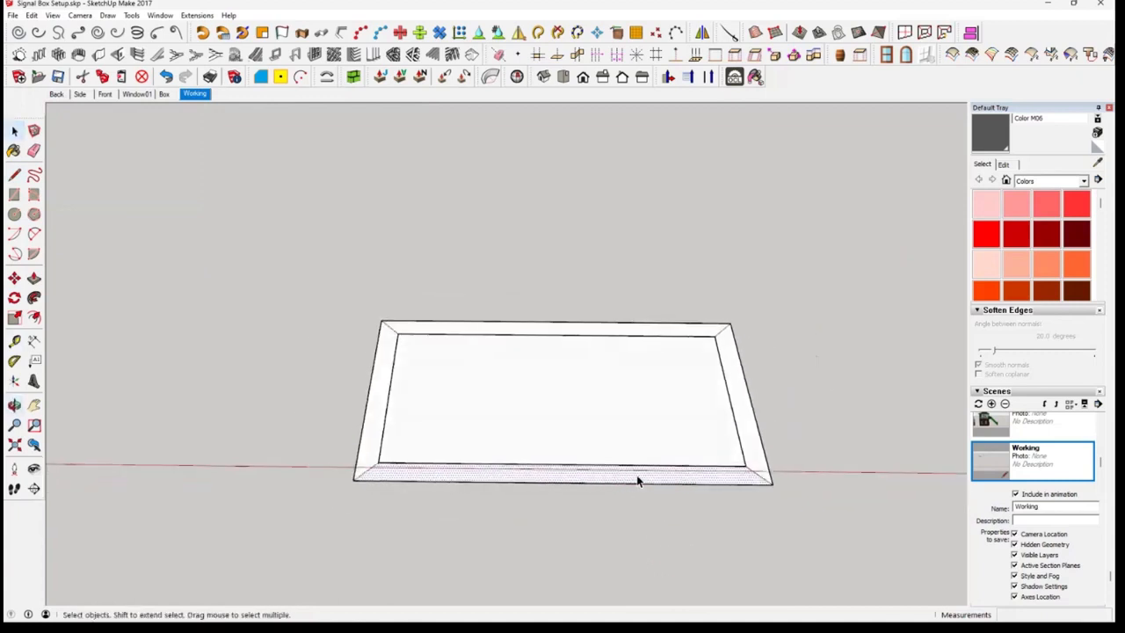
triple_click(643, 481)
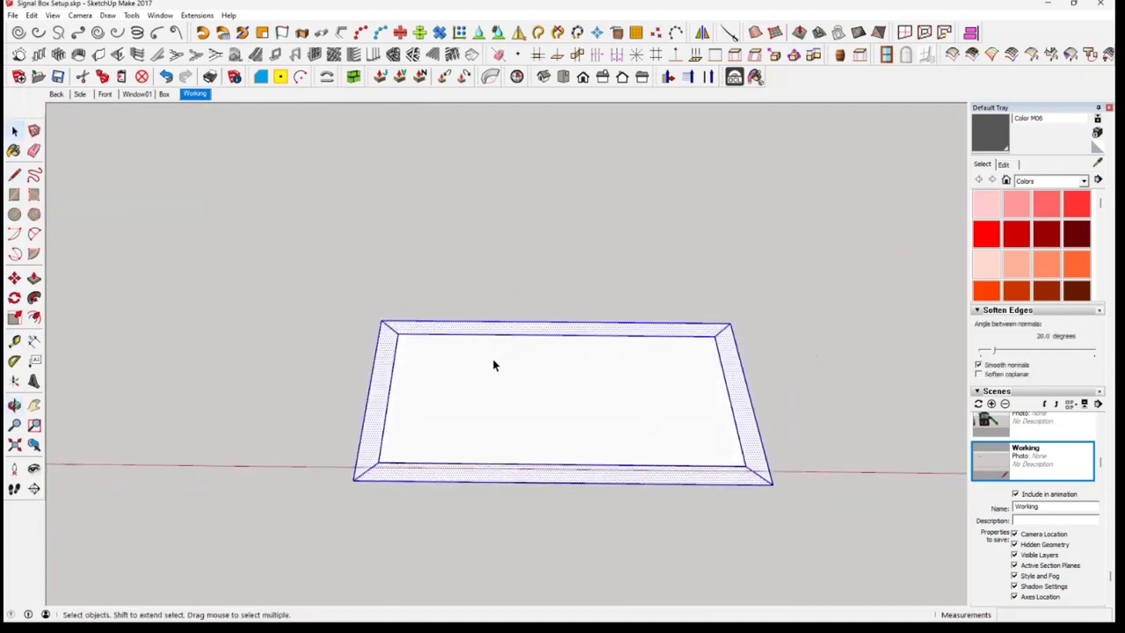
right_click(462, 479)
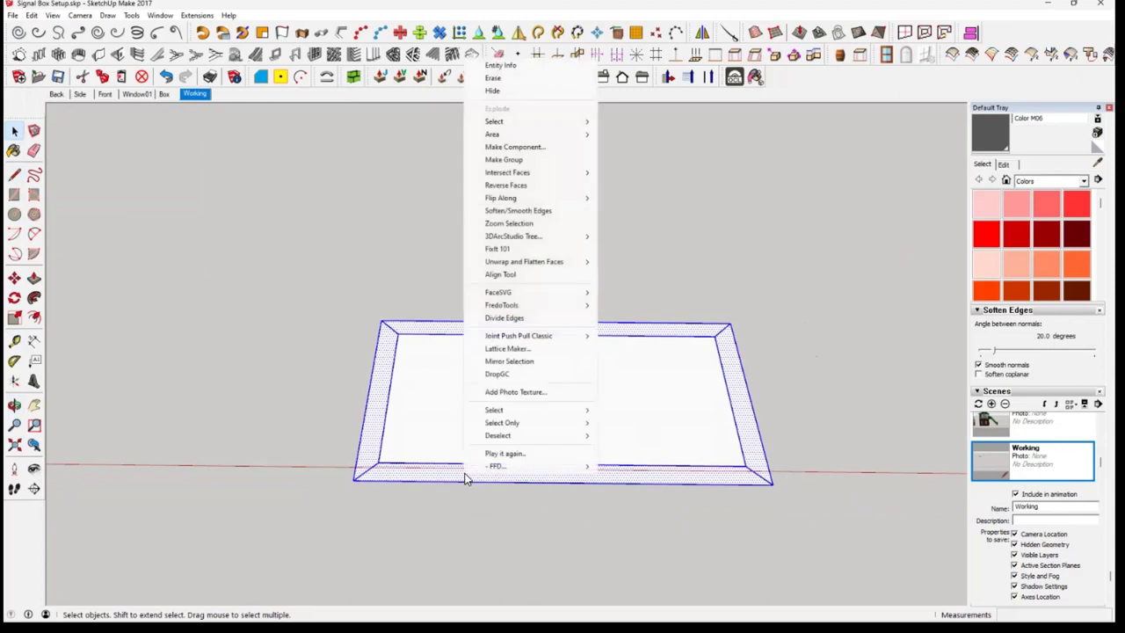
click(513, 162)
Hide the floor rectangle group inside the border
mouse_move(592, 440)
middle_down()
mouse_move(607, 502)
mouse_move(575, 447)
middle_up()
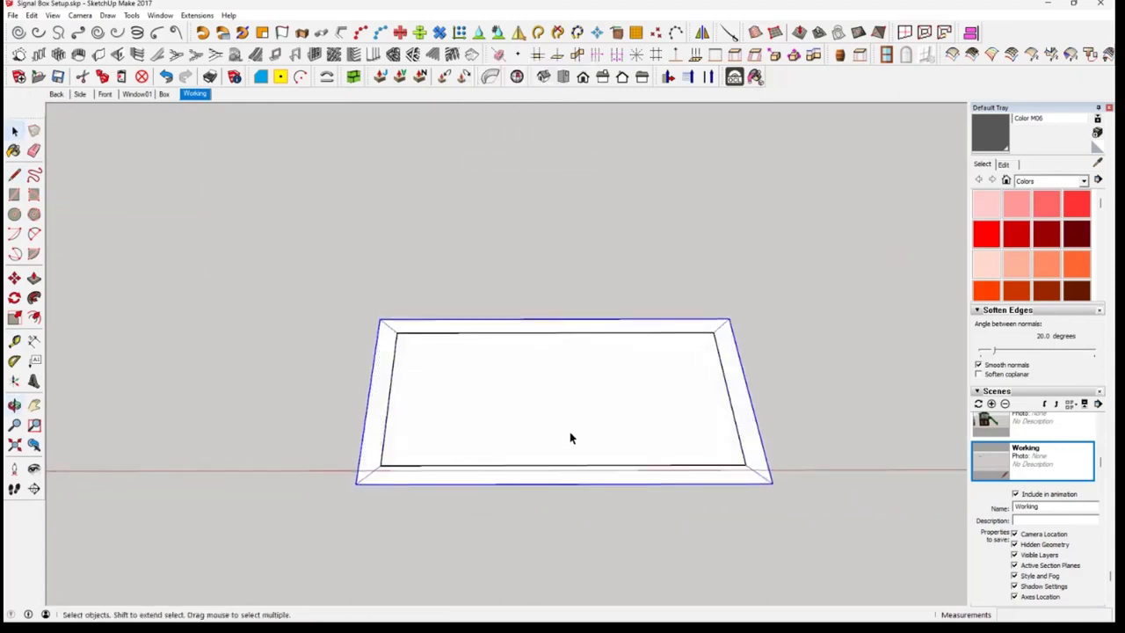
click(569, 437)
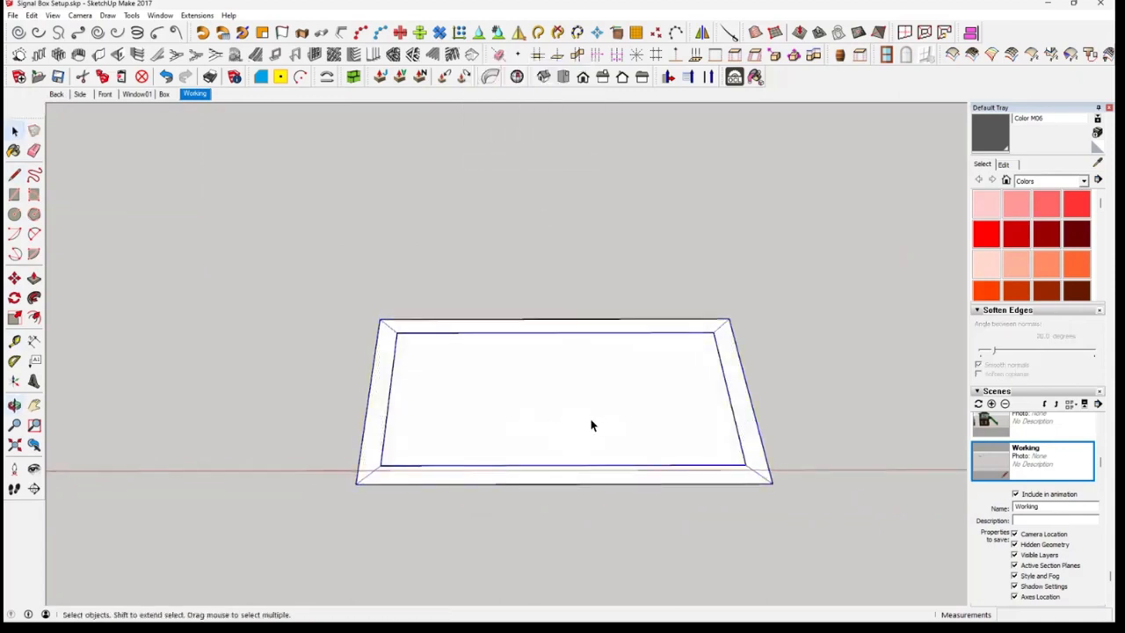
right_click(566, 416)
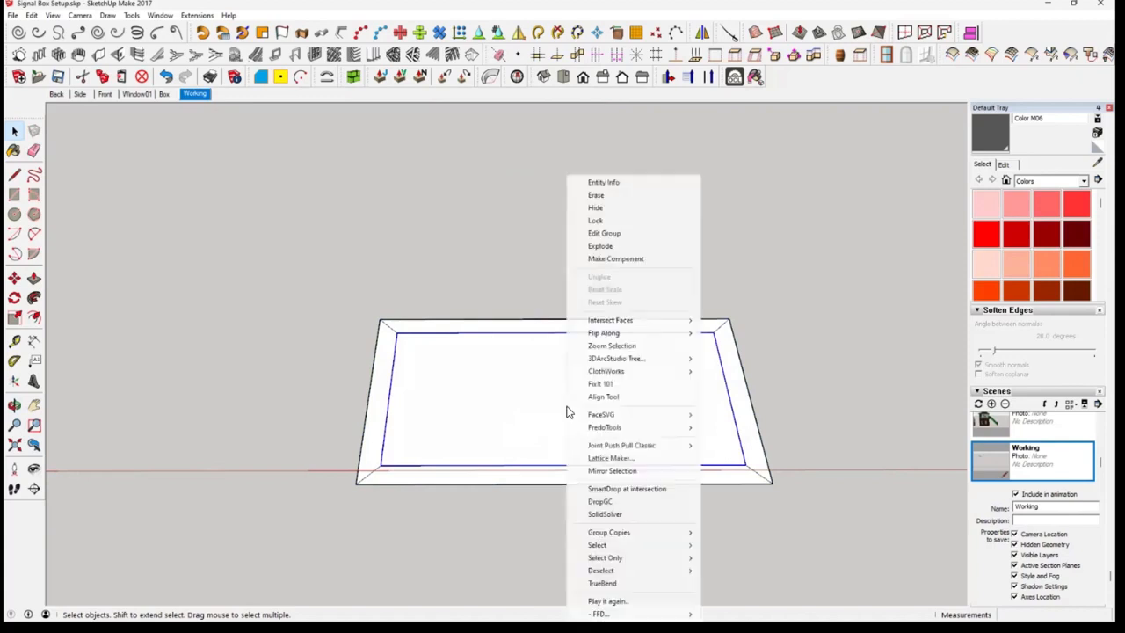
click(642, 209)
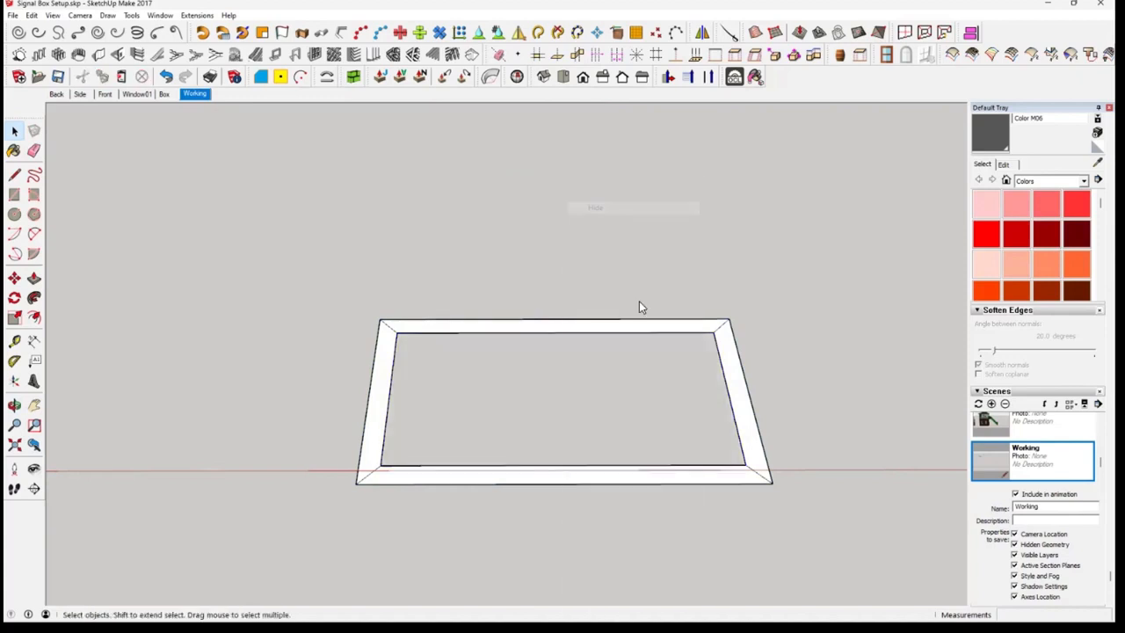
Copy the front wall segment's face from inside the border group and paste it in place outside the group
middle_drag(657, 464, 660, 439)
scroll(534, 443, up, 3)
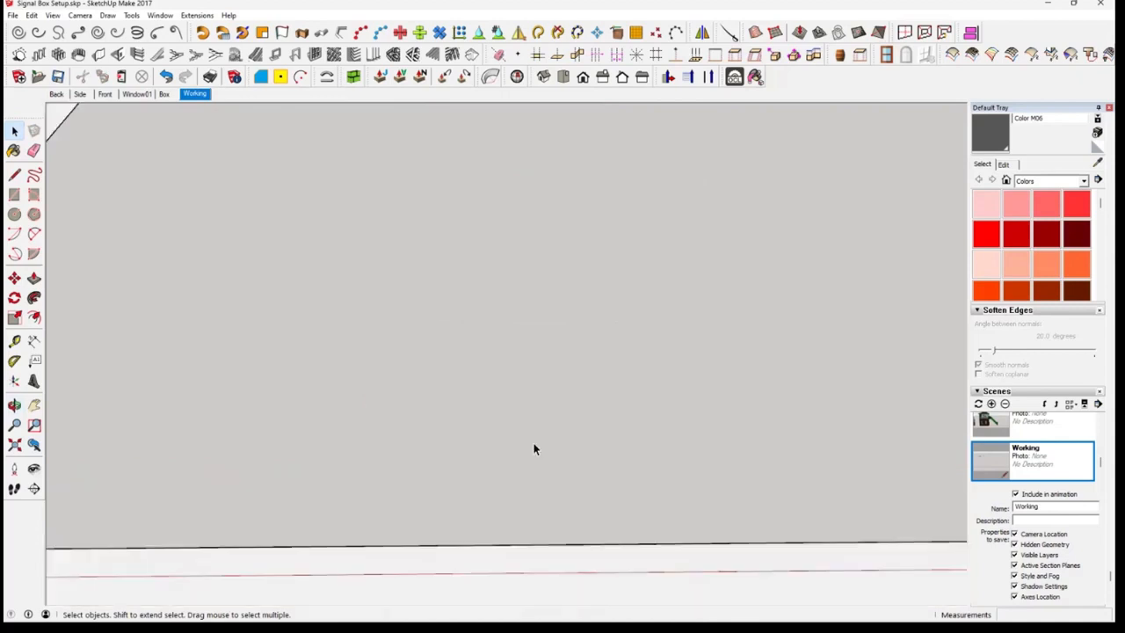
scroll(537, 442, down, 2)
scroll(557, 498, down, 1)
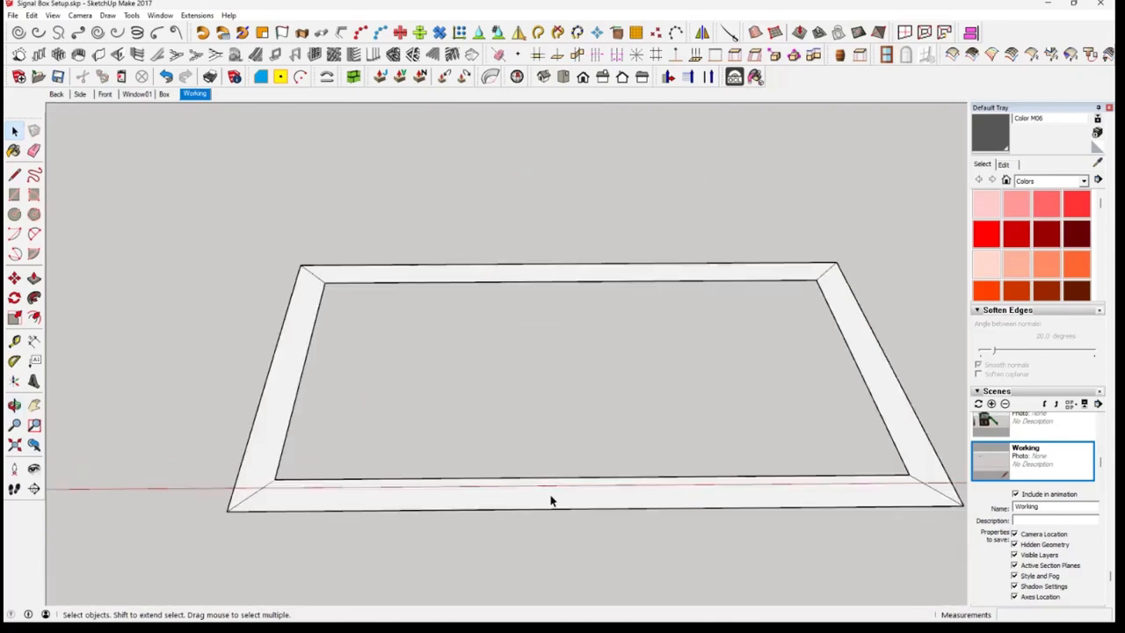
double_click(576, 498)
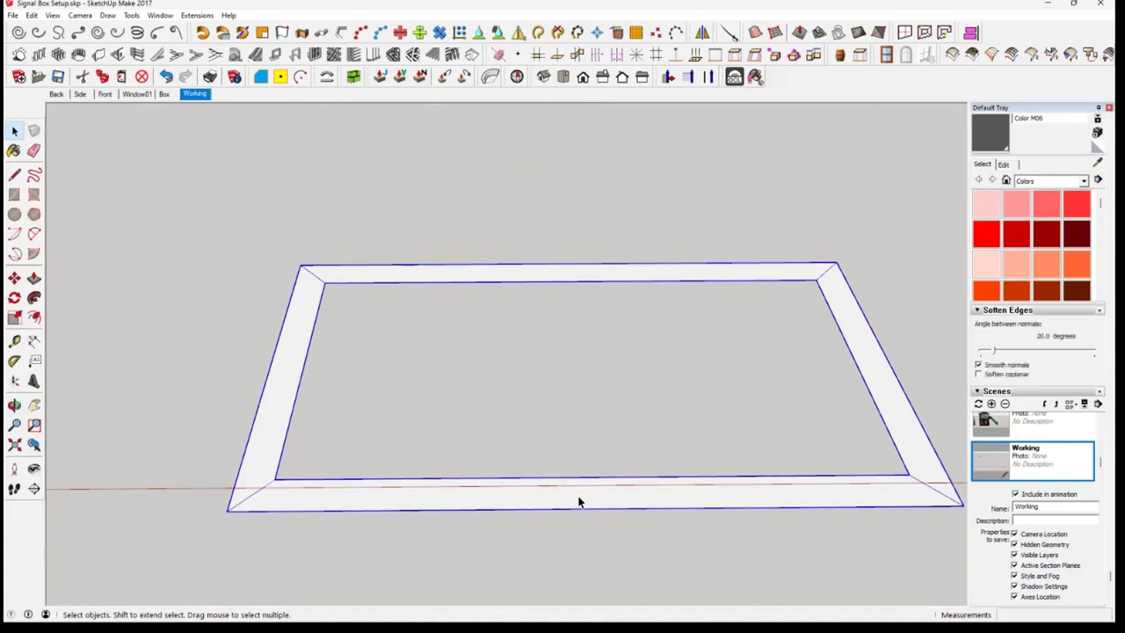
double_click(578, 498)
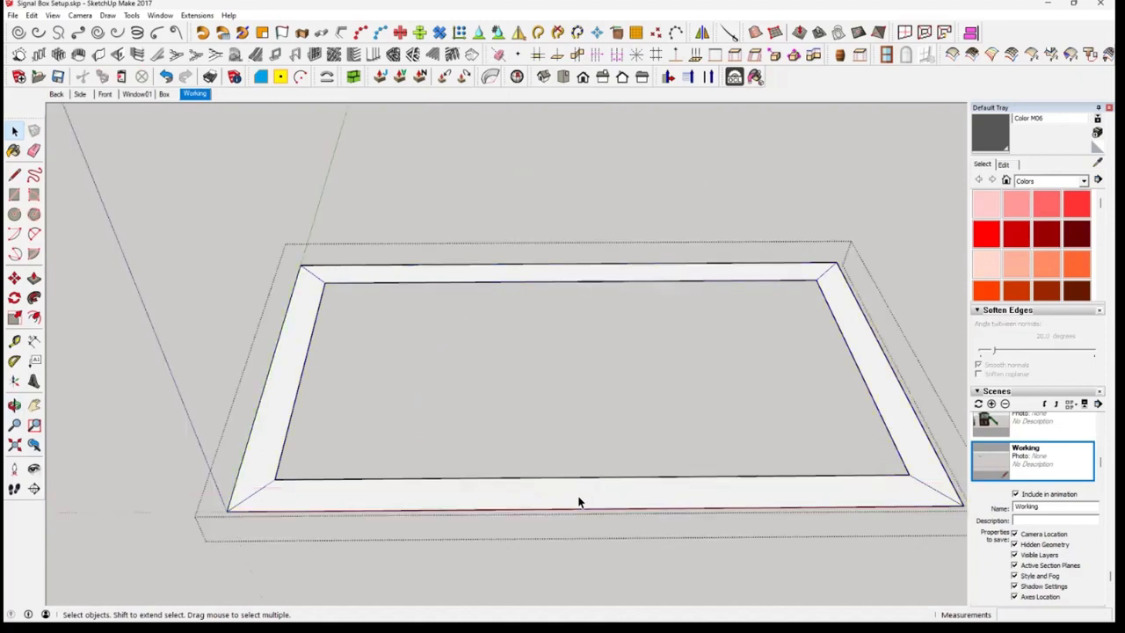
click(583, 502)
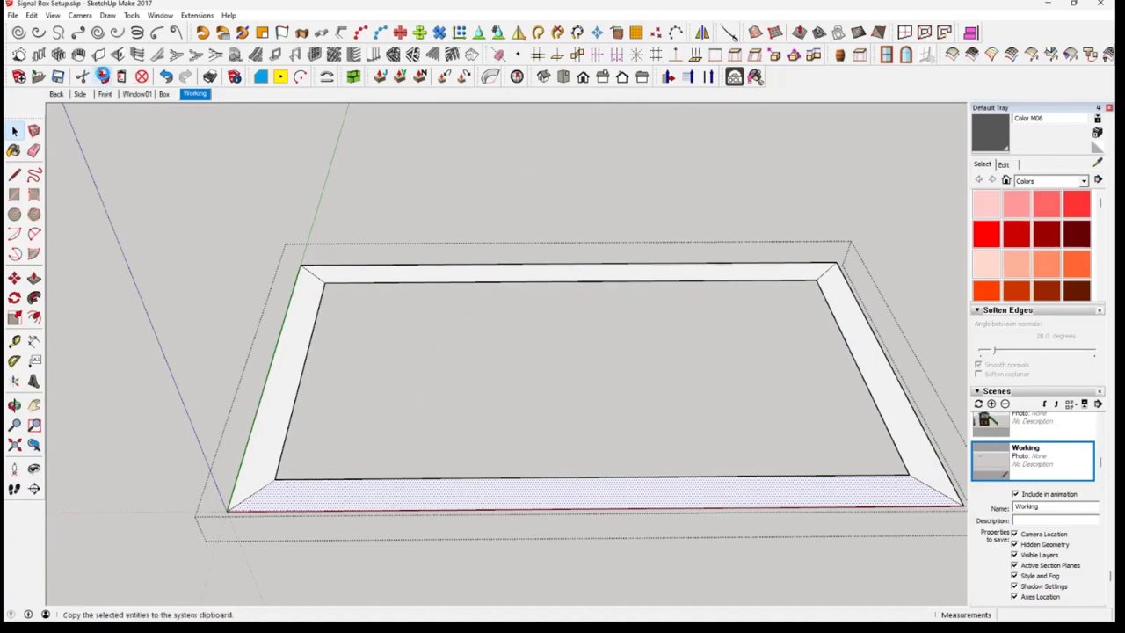
click(102, 77)
click(210, 293)
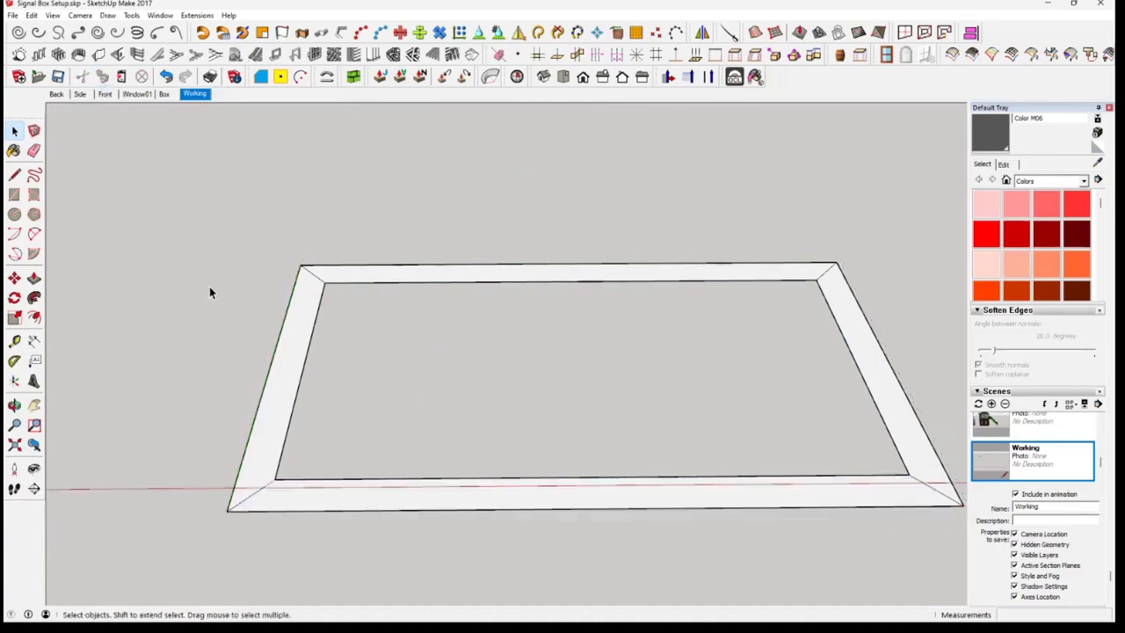
click(31, 15)
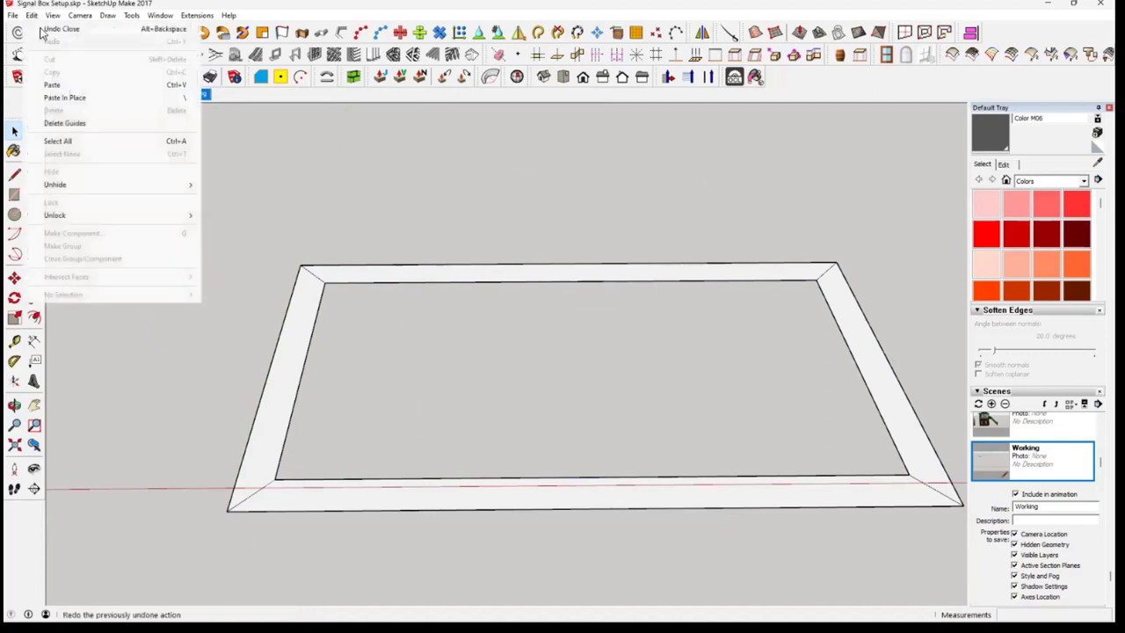
click(87, 97)
click(489, 527)
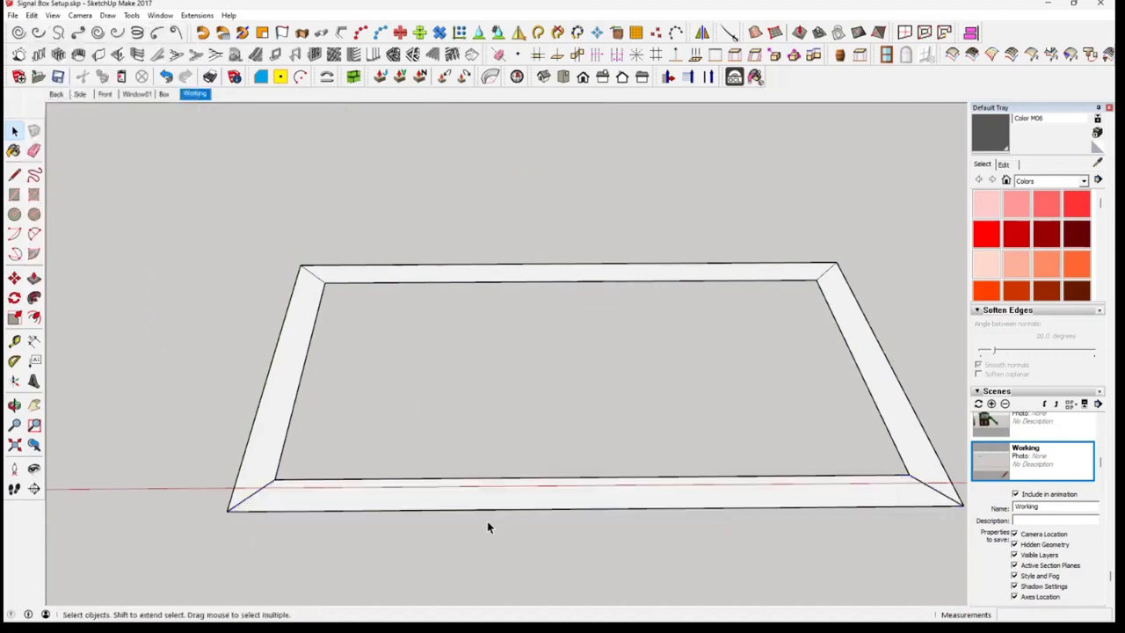
click(262, 457)
click(377, 495)
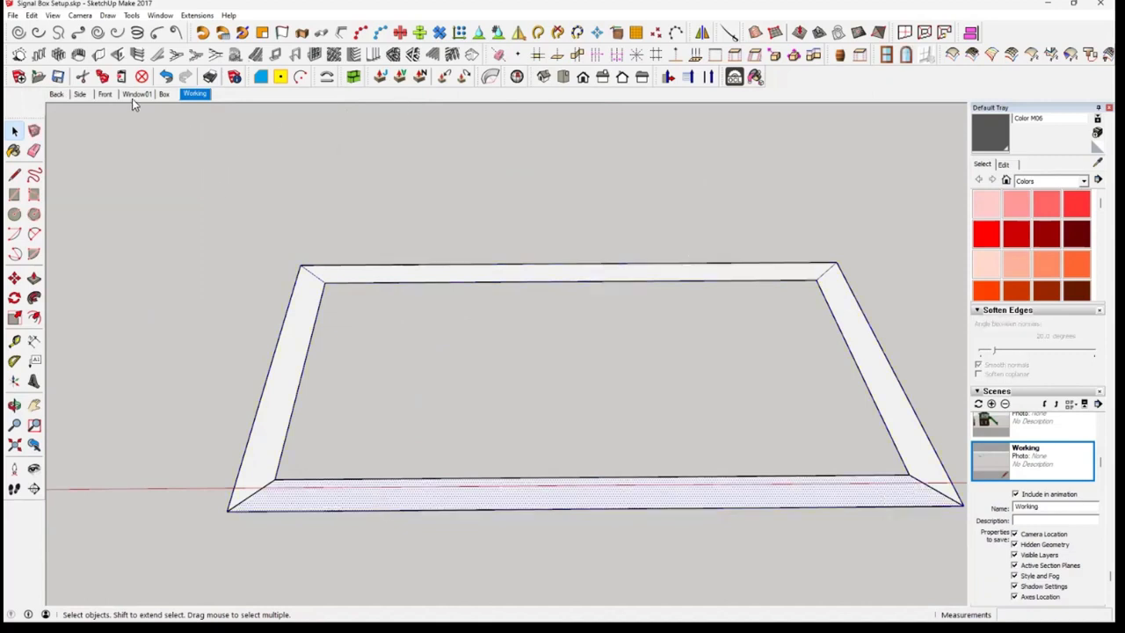
Measure the height of the brick lower storey in the Box scene, along its front corner beside the door
click(167, 94)
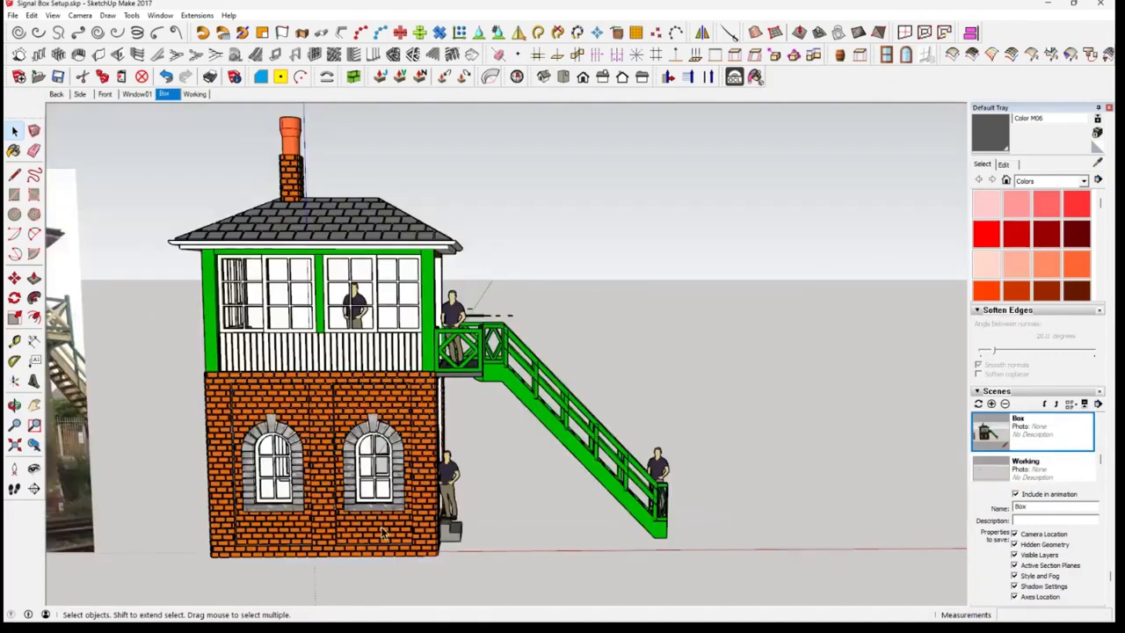
middle_drag(374, 572, 475, 491)
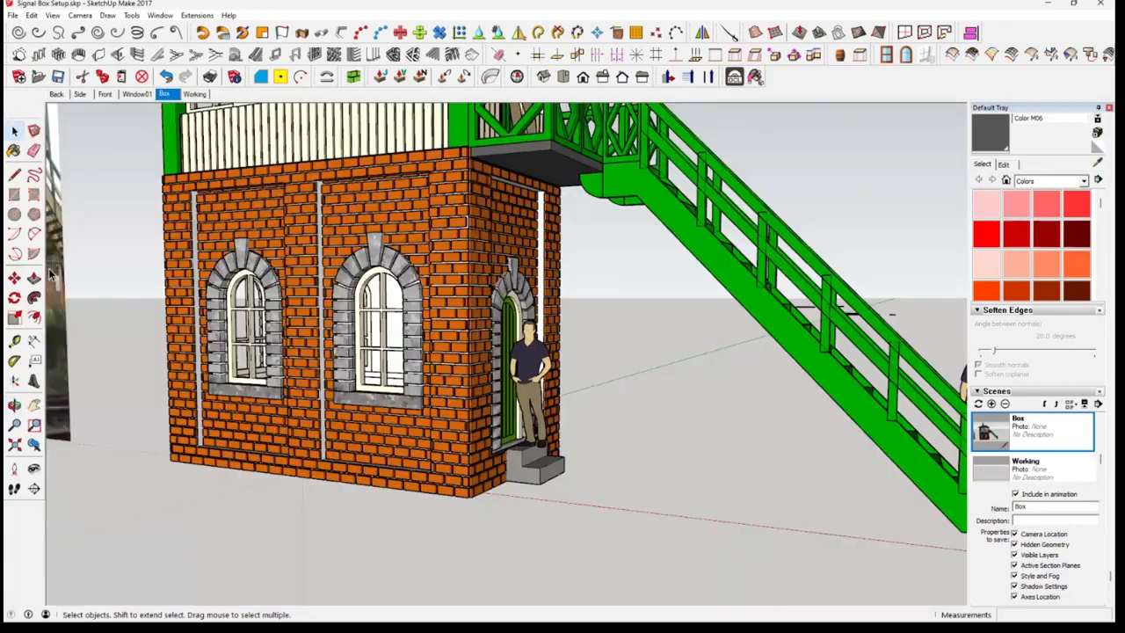
key(t)
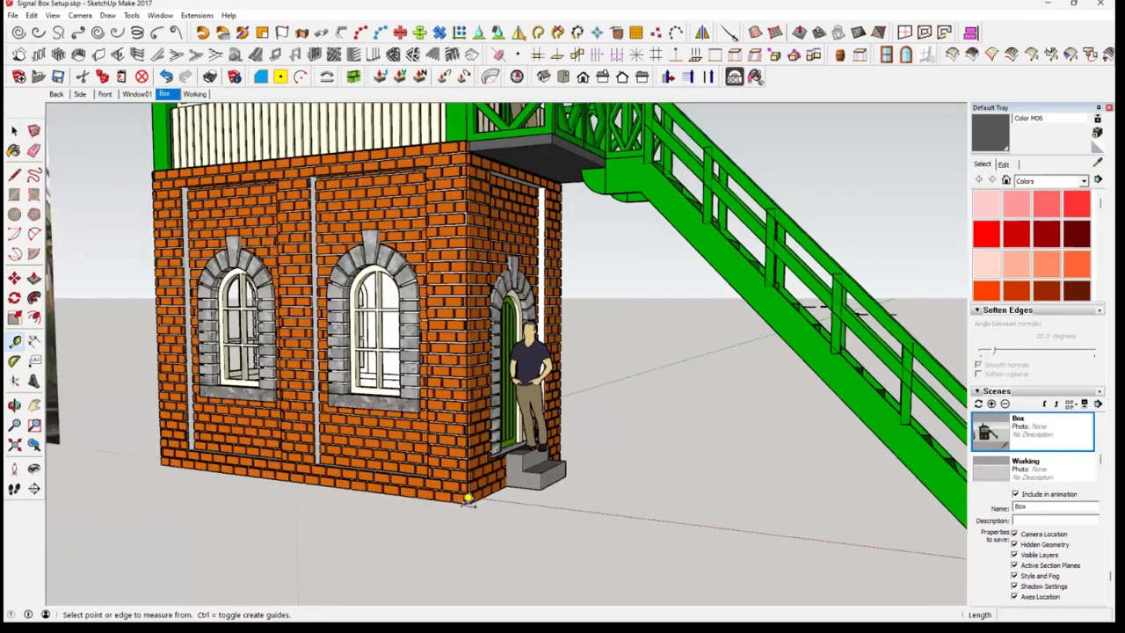
click(468, 499)
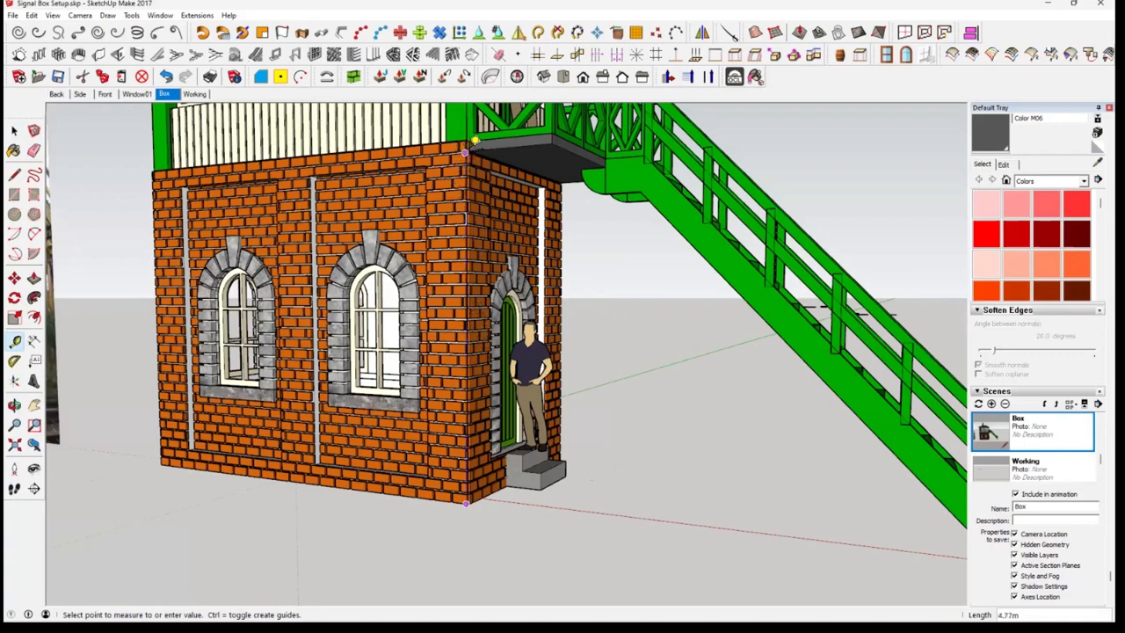
scroll(475, 141, up, 2)
scroll(475, 134, up, 1)
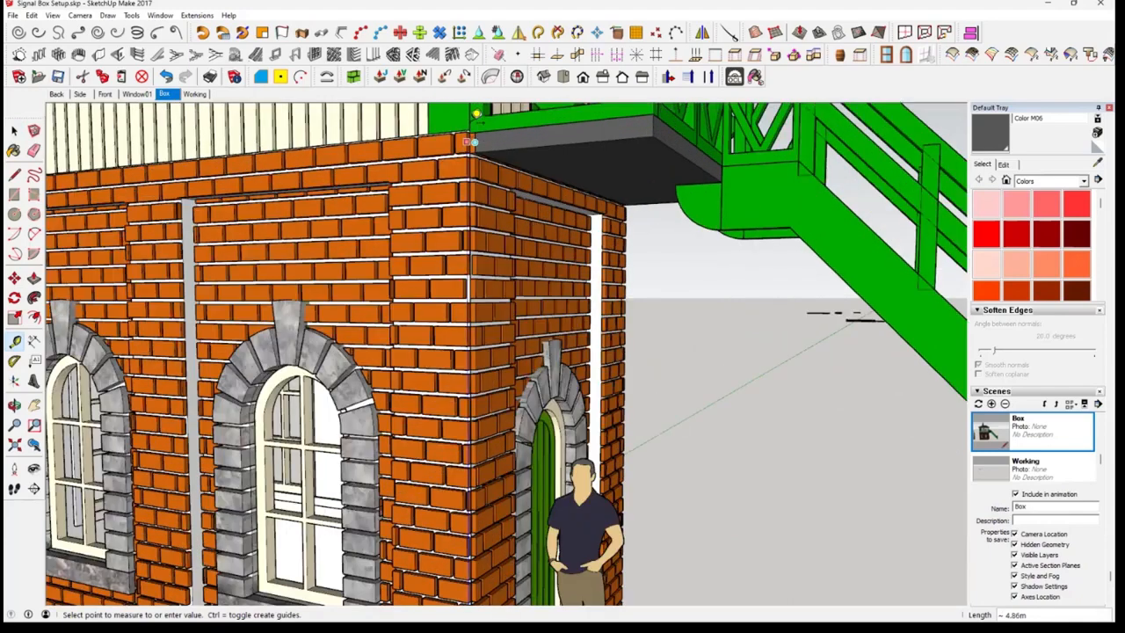
scroll(474, 119, up, 1)
scroll(475, 113, up, 1)
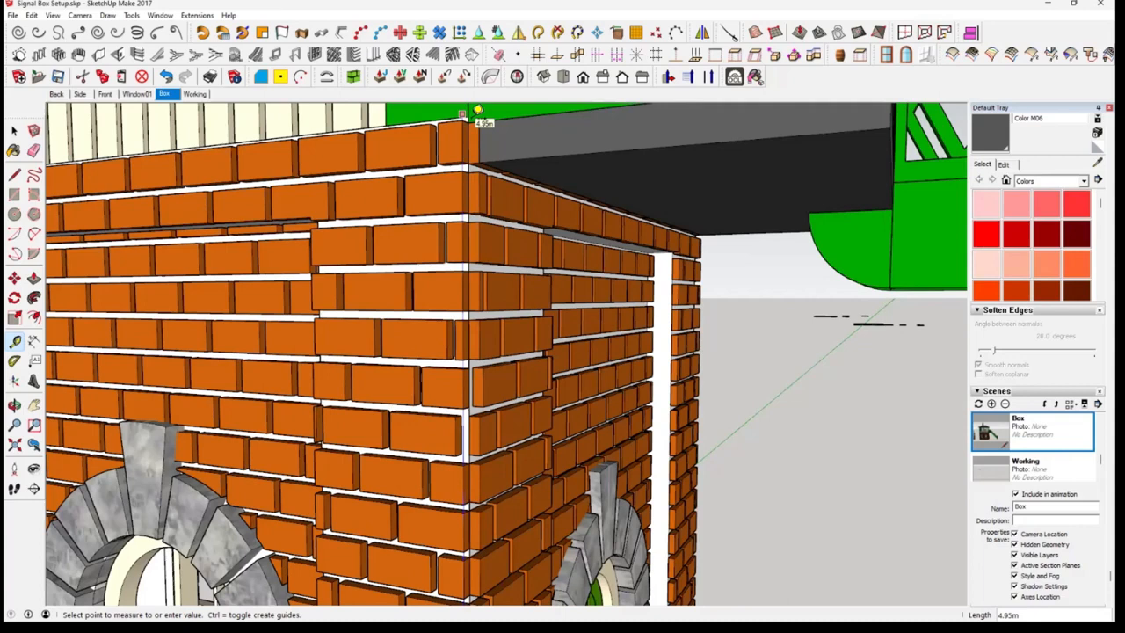
Return to the Working scene and extrude the pasted front wall segment's face upward by 4.95 m with Push/Pull
click(194, 94)
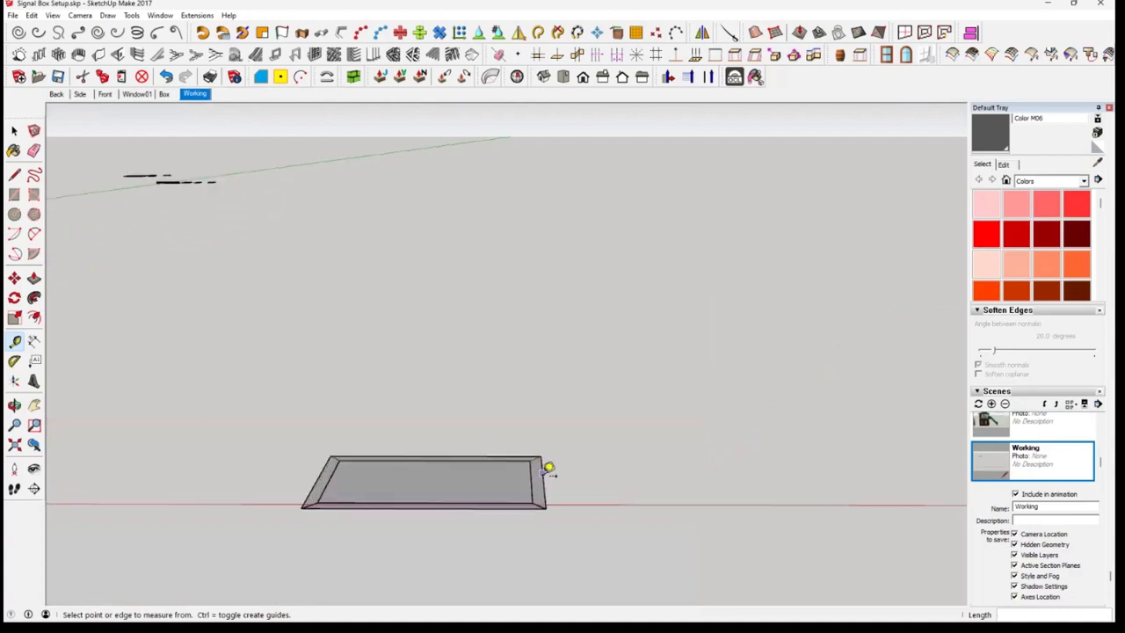
key(space)
mouse_move(516, 522)
middle_down()
mouse_move(510, 553)
mouse_move(515, 489)
mouse_move(522, 538)
mouse_move(516, 528)
middle_up()
scroll(520, 492, up, 2)
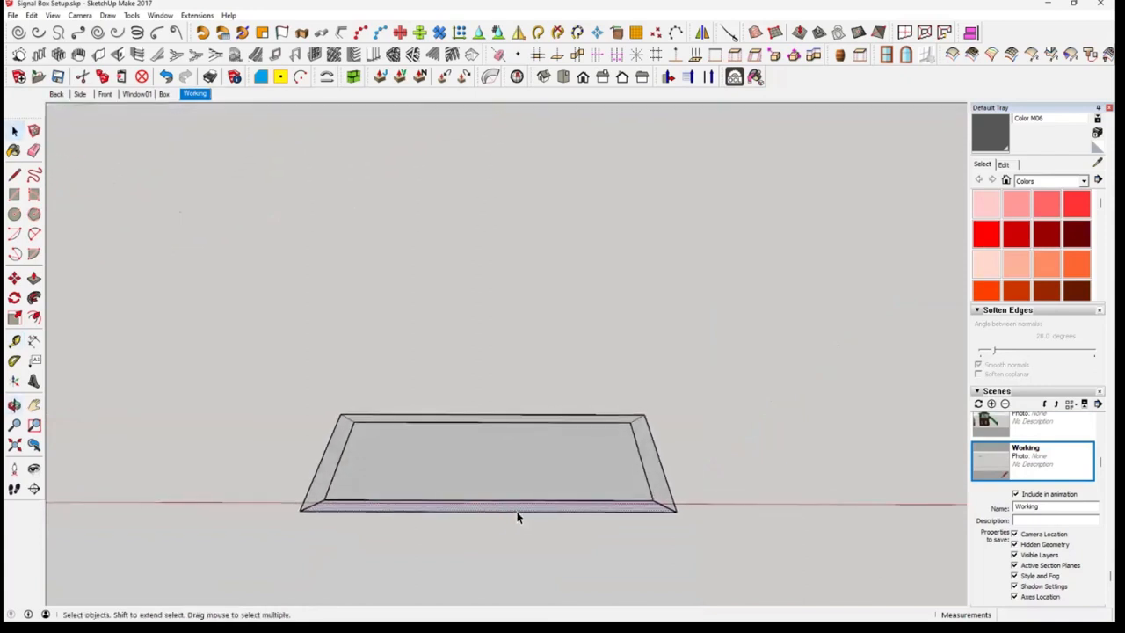
scroll(517, 512, up, 1)
scroll(521, 510, up, 1)
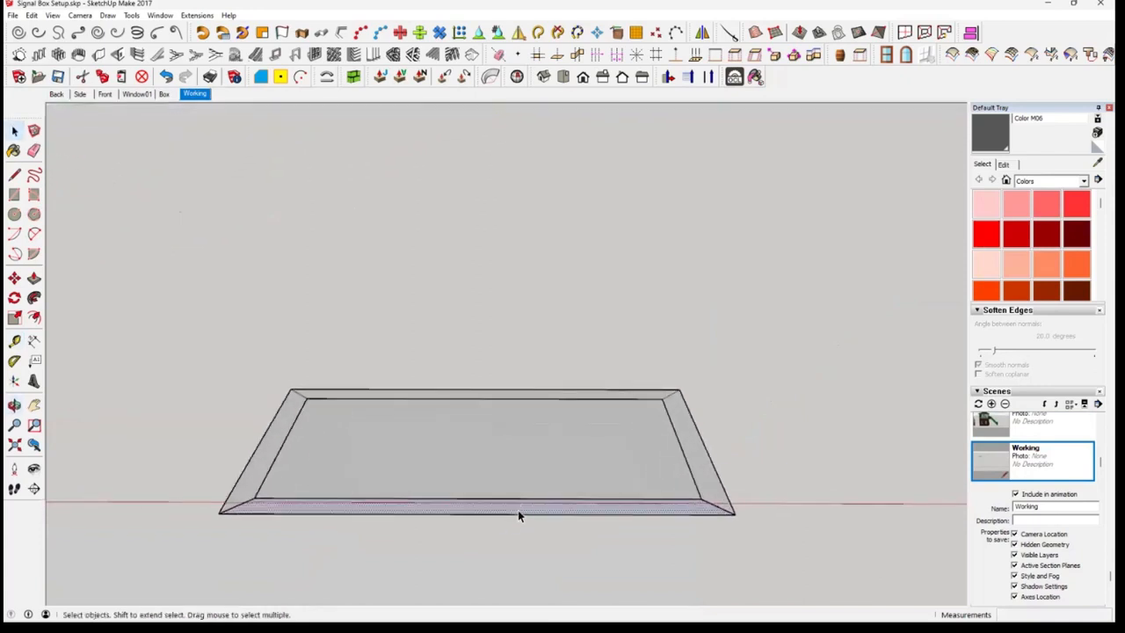
click(34, 278)
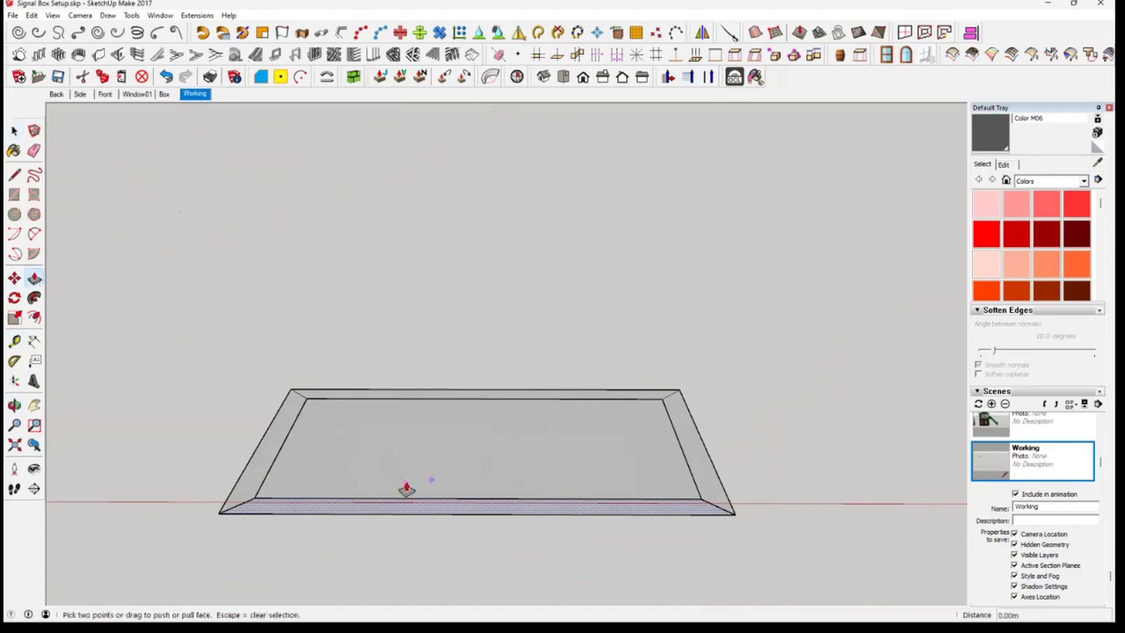
drag(468, 510, 478, 372)
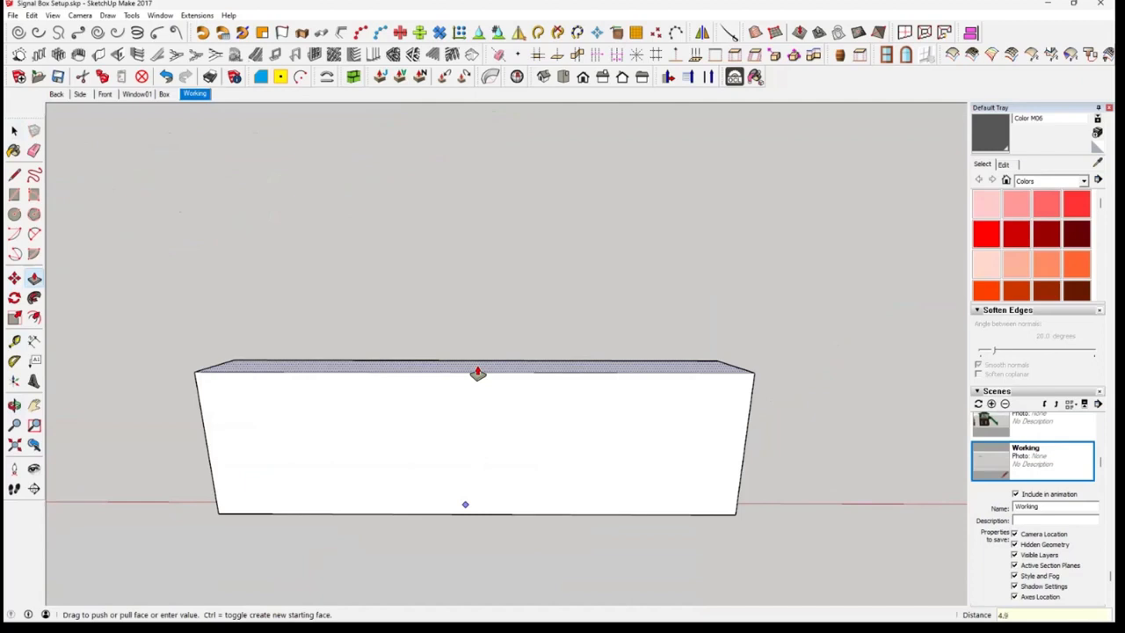
text(4.95)
key(Return)
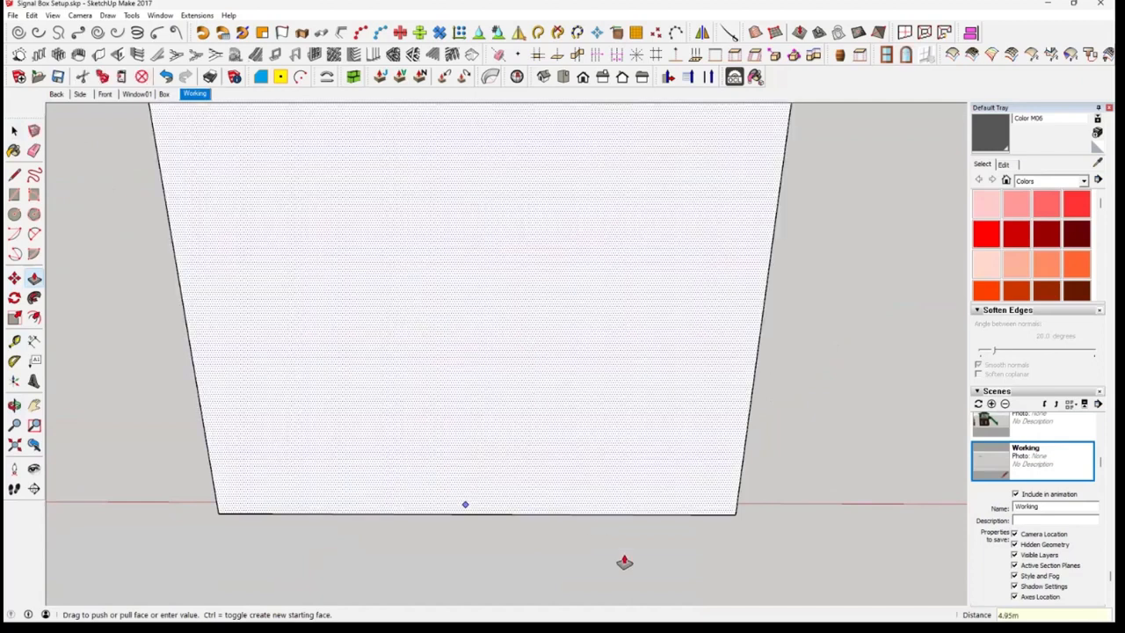
key(space)
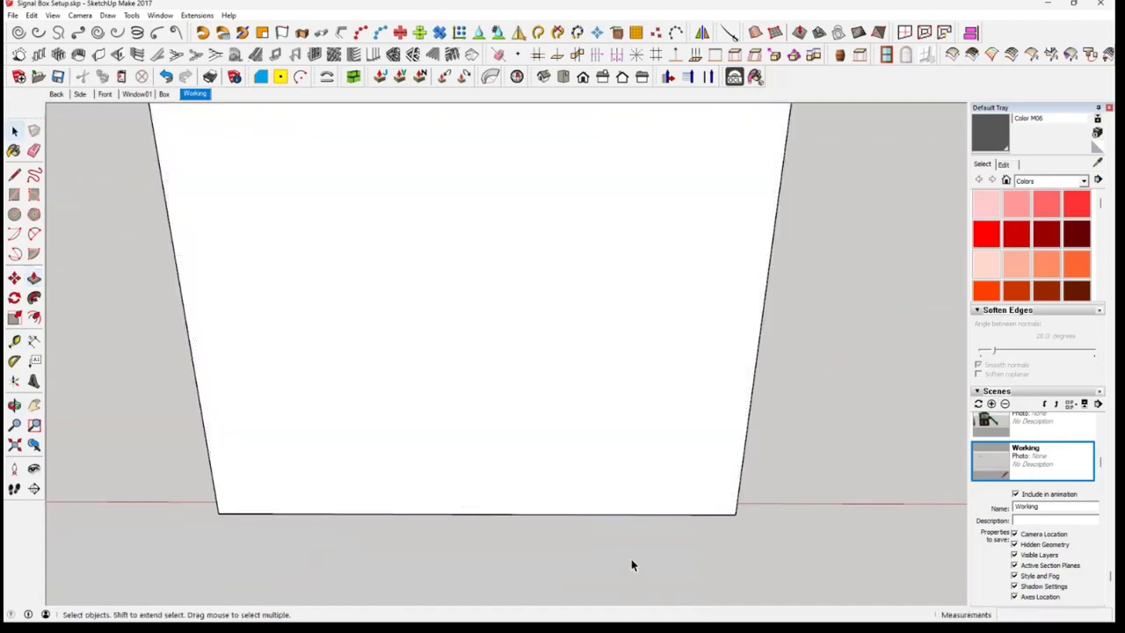
Select the whole extruded front wall and make it a group
mouse_move(631, 566)
middle_down()
mouse_move(604, 533)
mouse_move(470, 566)
mouse_move(506, 567)
mouse_move(596, 535)
mouse_move(639, 478)
mouse_move(551, 509)
middle_up()
scroll(508, 568, down, 5)
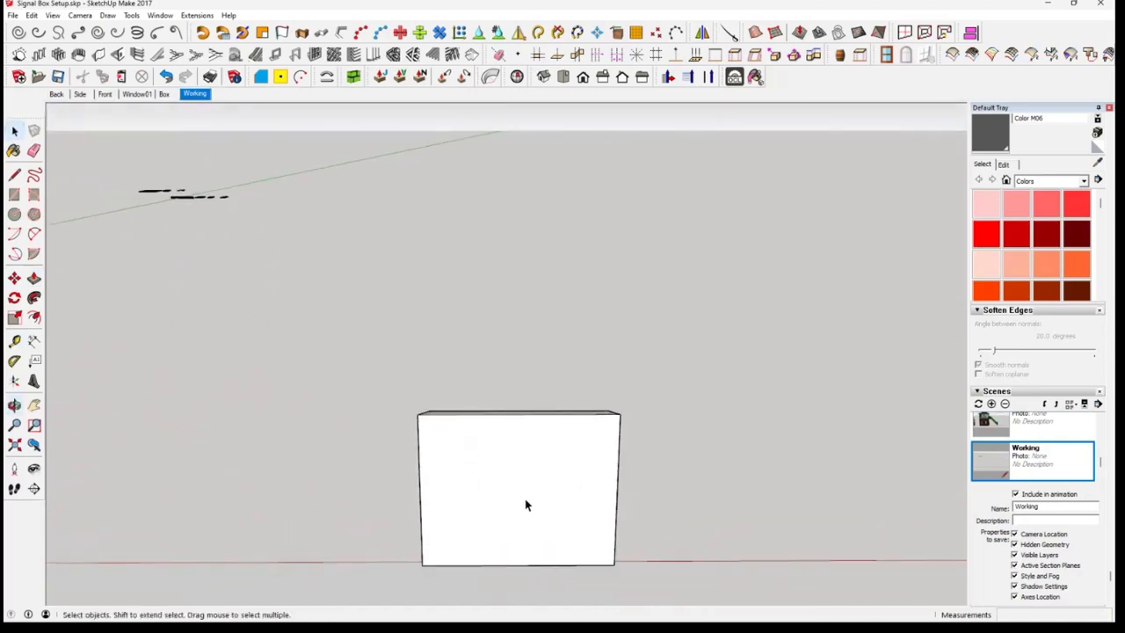
click(526, 503)
right_click(525, 498)
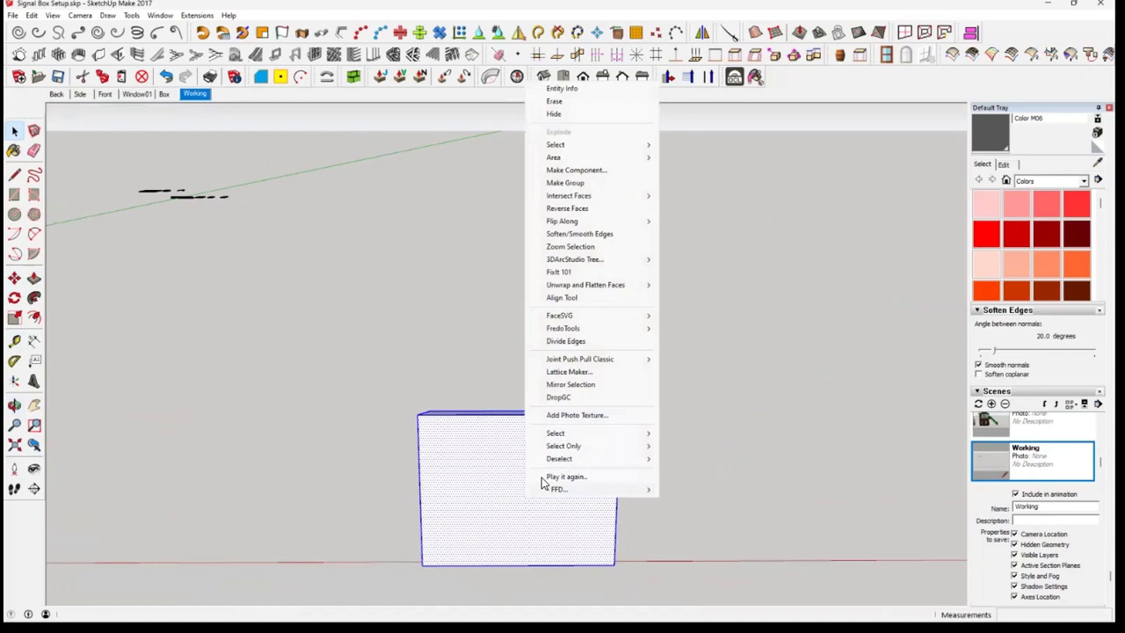
click(566, 183)
middle_drag(637, 503, 638, 498)
scroll(562, 404, up, 3)
middle_drag(562, 404, 522, 446)
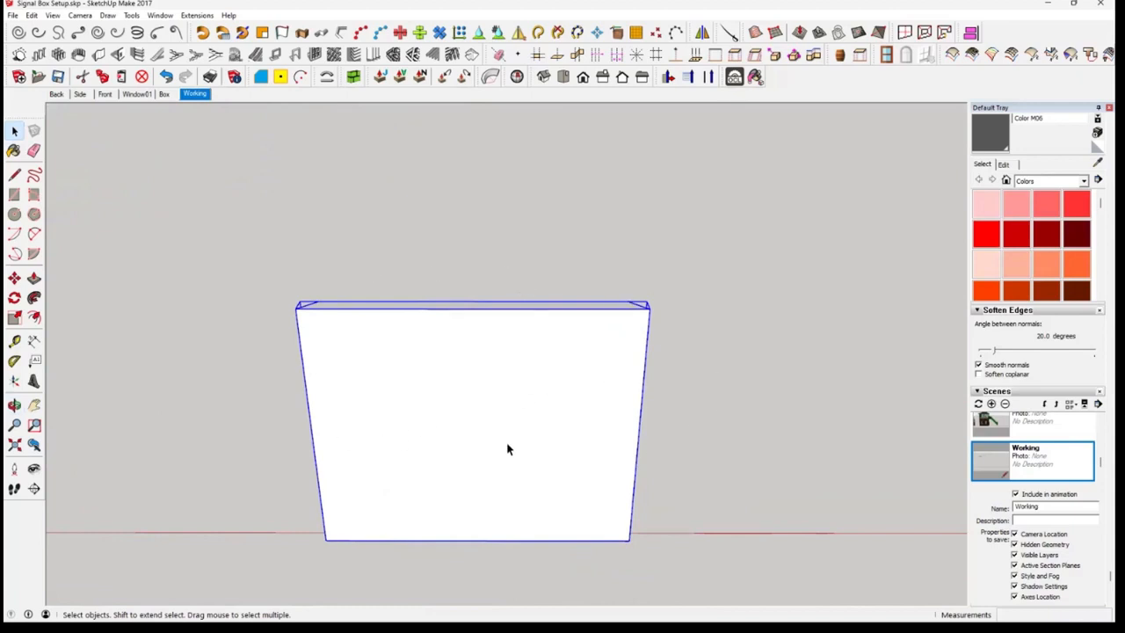
middle_drag(507, 449, 543, 328)
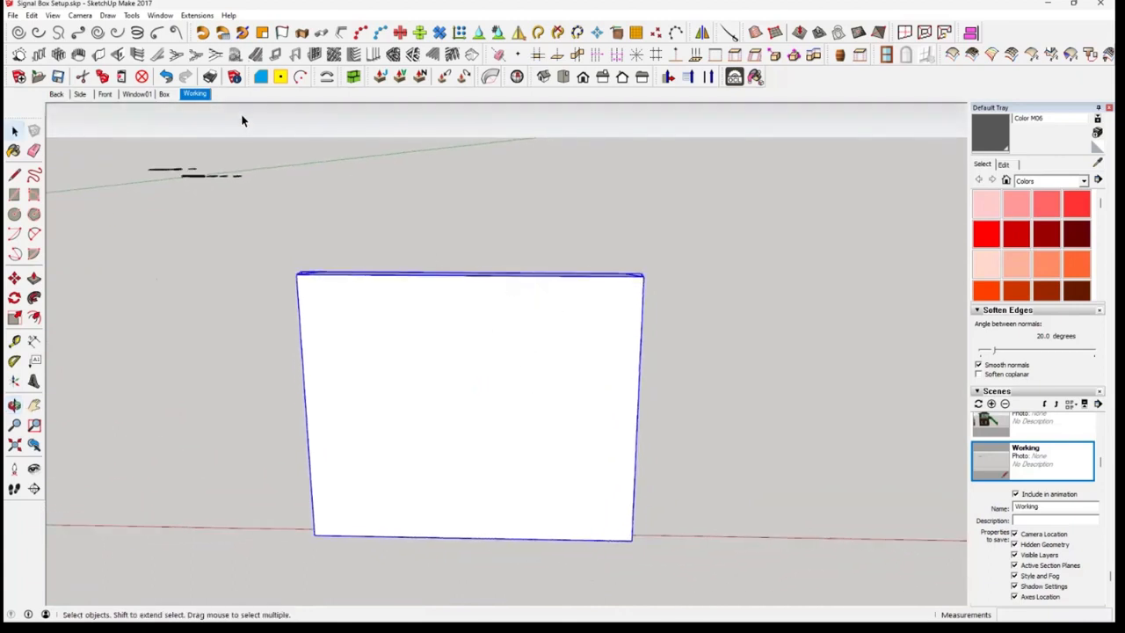
Measure the width of the middle brick pier between the two recessed window panels in the Box scene
click(163, 94)
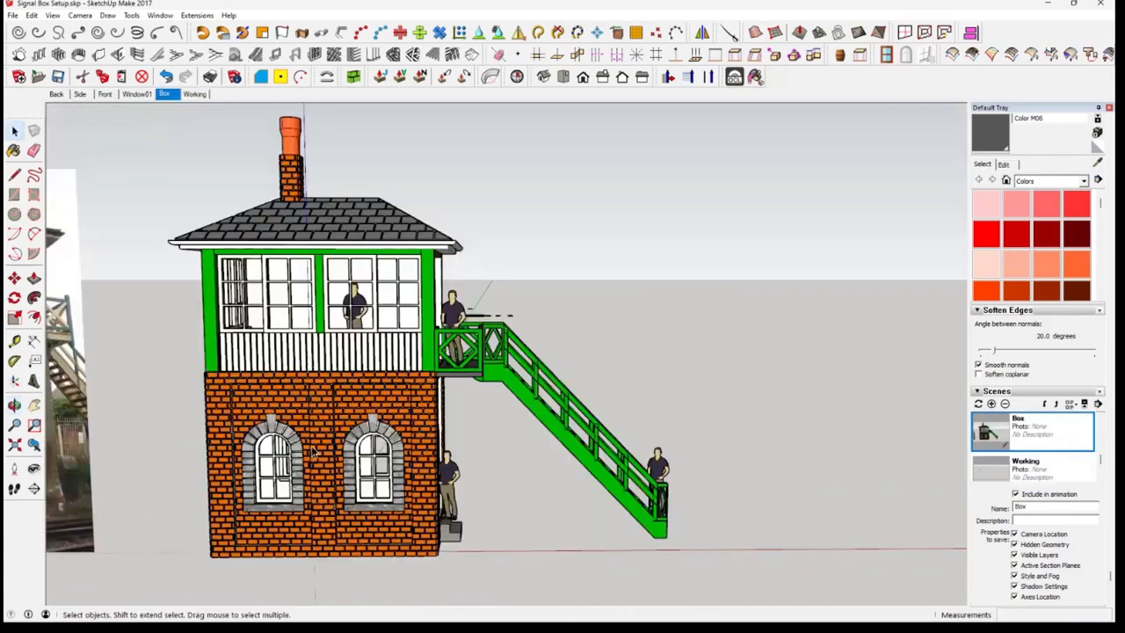
scroll(384, 472, up, 5)
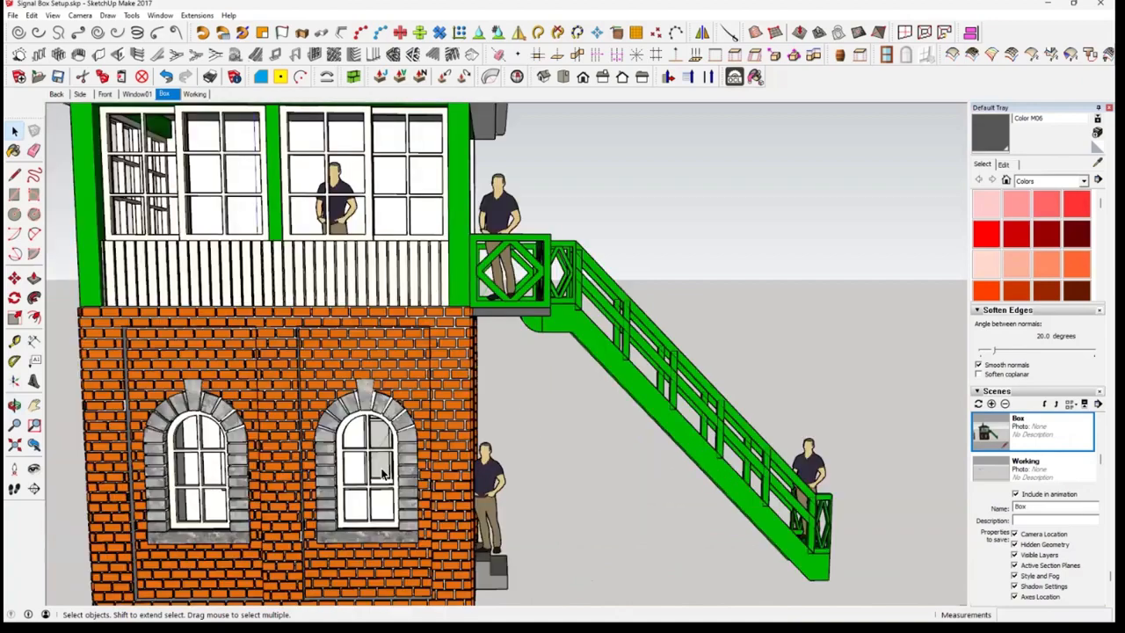
scroll(374, 466, down, 3)
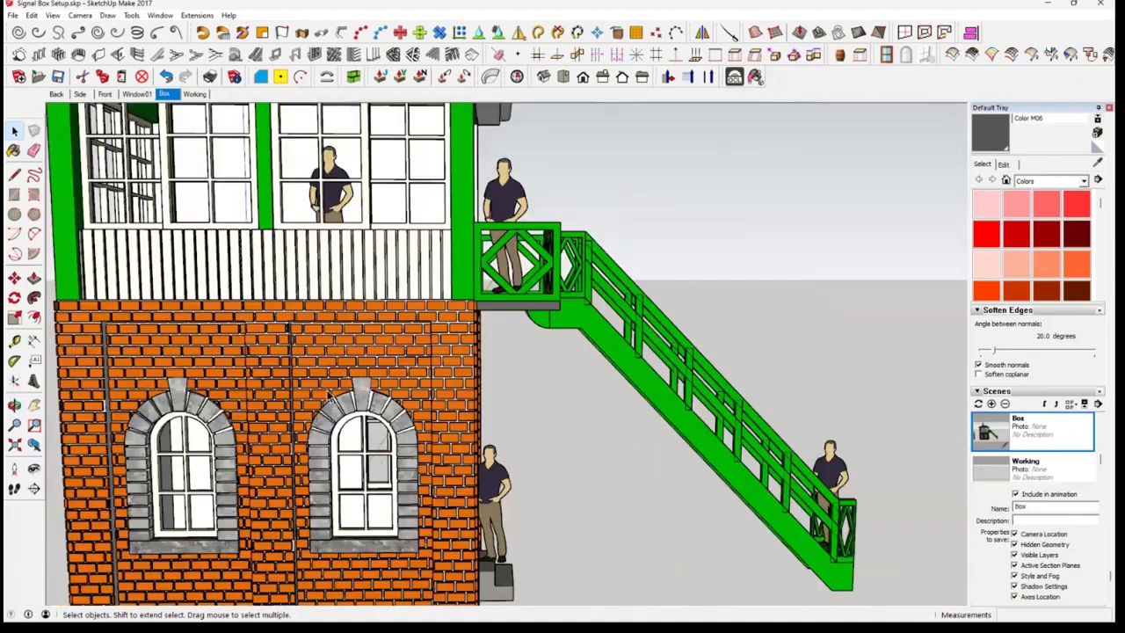
mouse_move(329, 398)
middle_down()
mouse_move(353, 382)
mouse_move(44, 337)
mouse_move(14, 343)
mouse_move(304, 368)
mouse_move(356, 335)
mouse_move(354, 324)
middle_up()
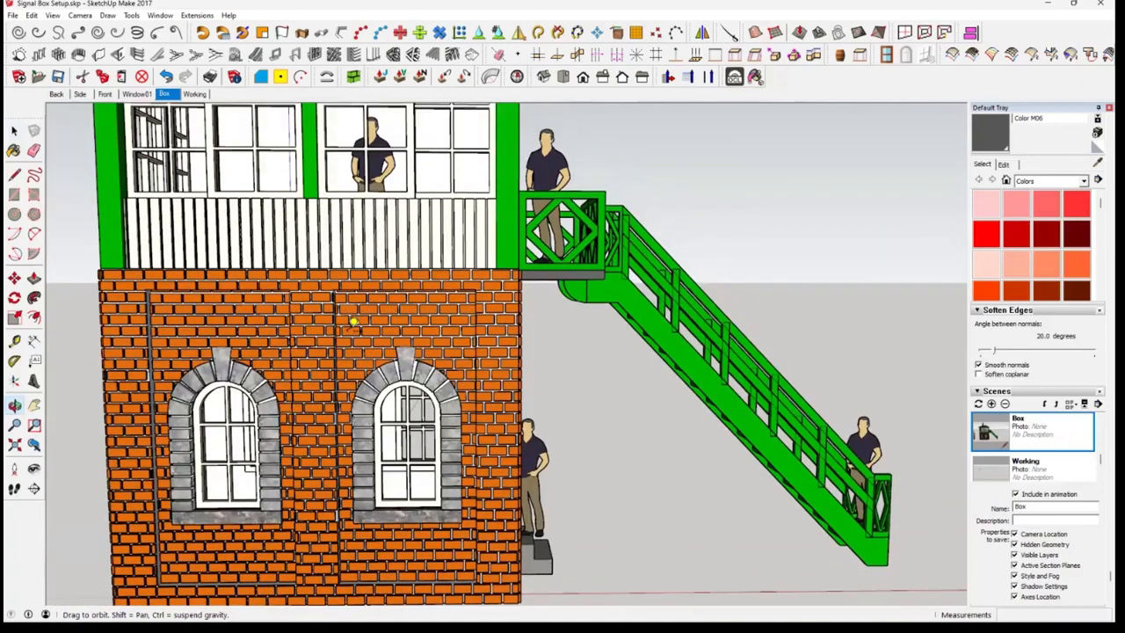
scroll(352, 319, up, 2)
key(t)
scroll(348, 298, up, 1)
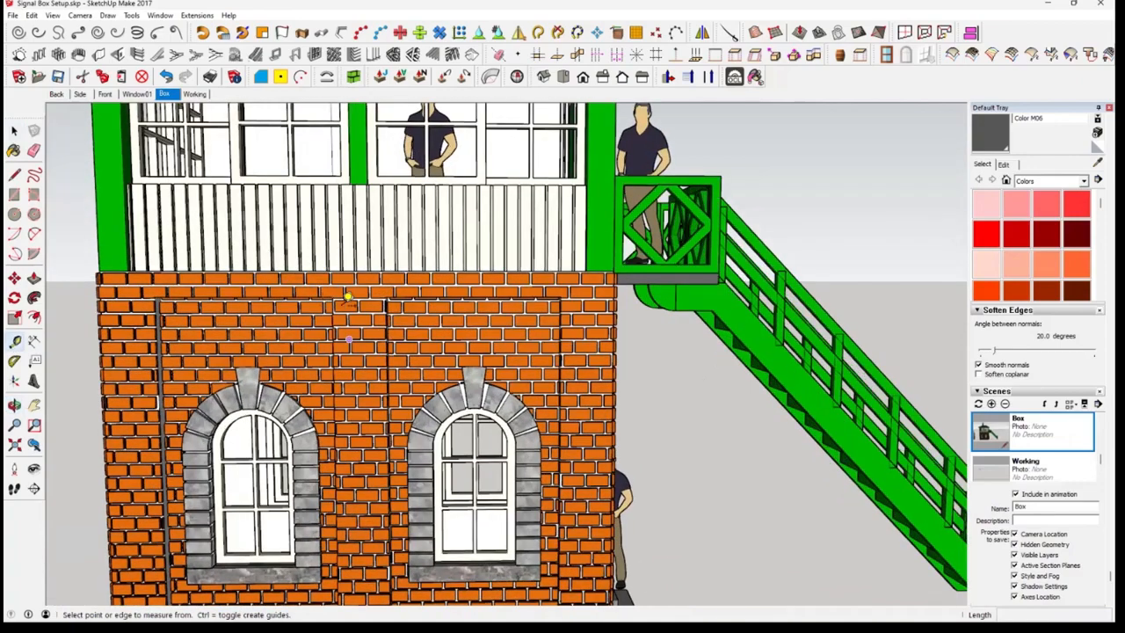
scroll(448, 295, up, 1)
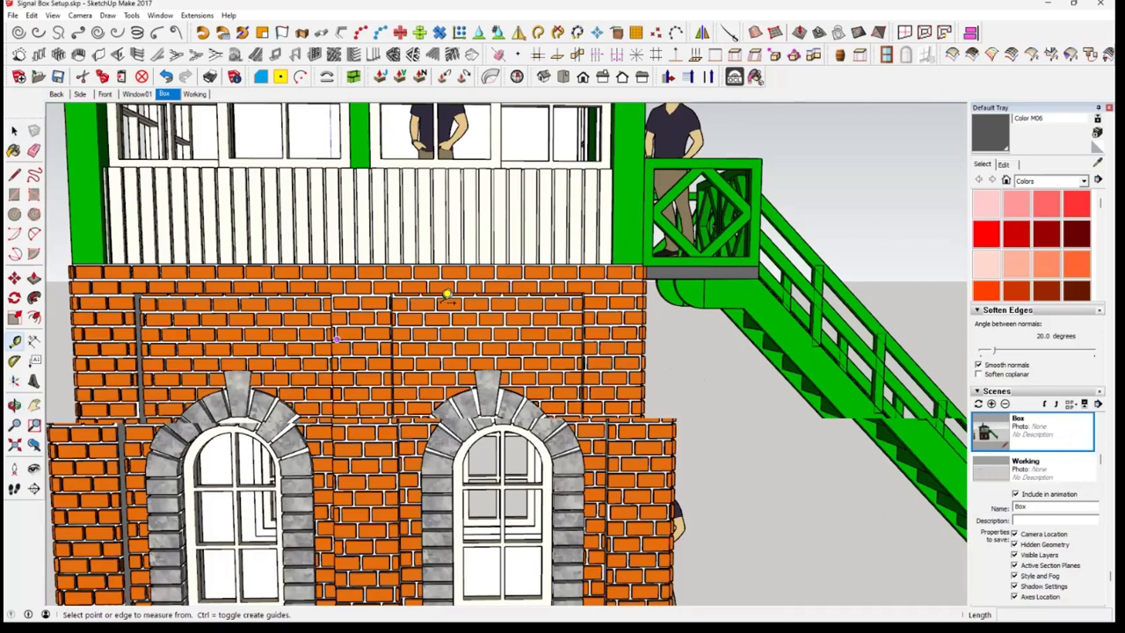
scroll(447, 296, up, 3)
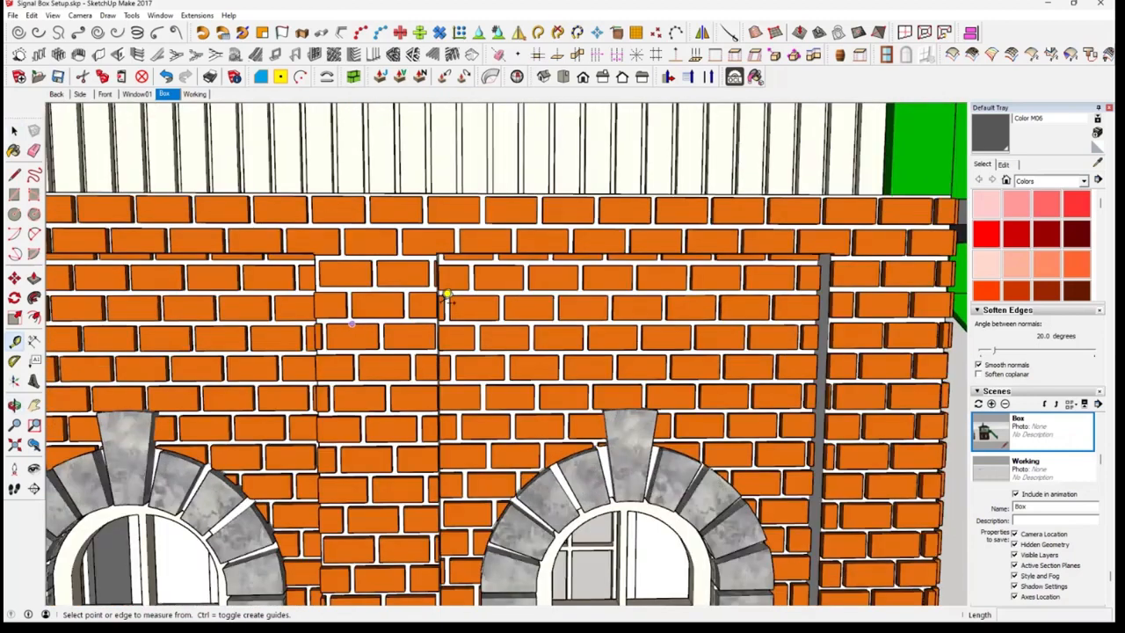
click(447, 299)
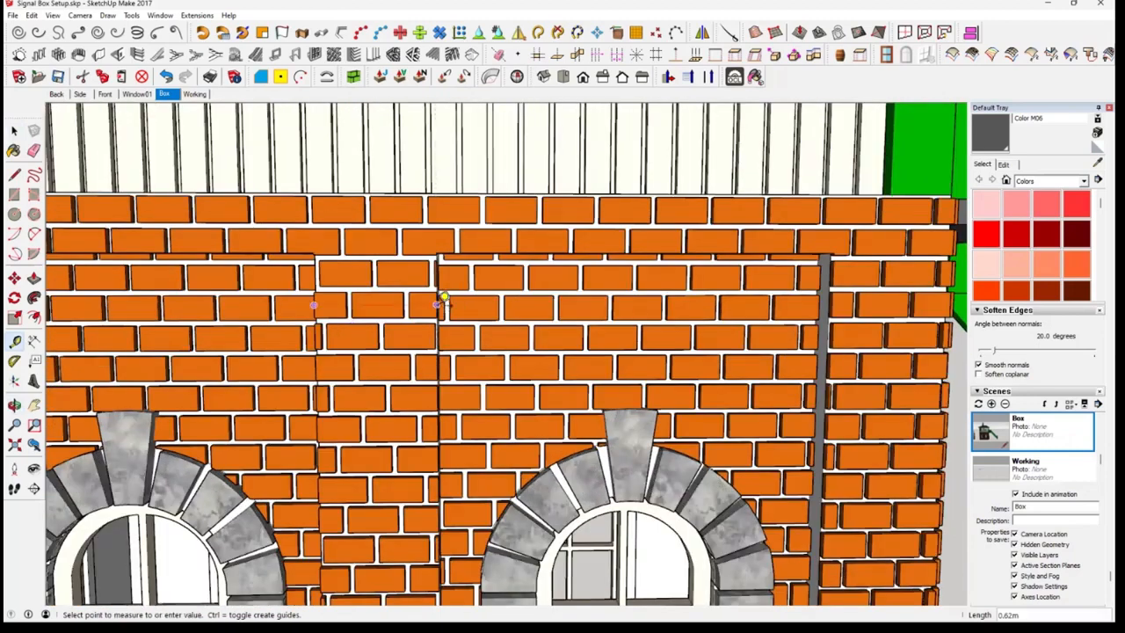
scroll(442, 301, down, 3)
scroll(442, 300, up, 3)
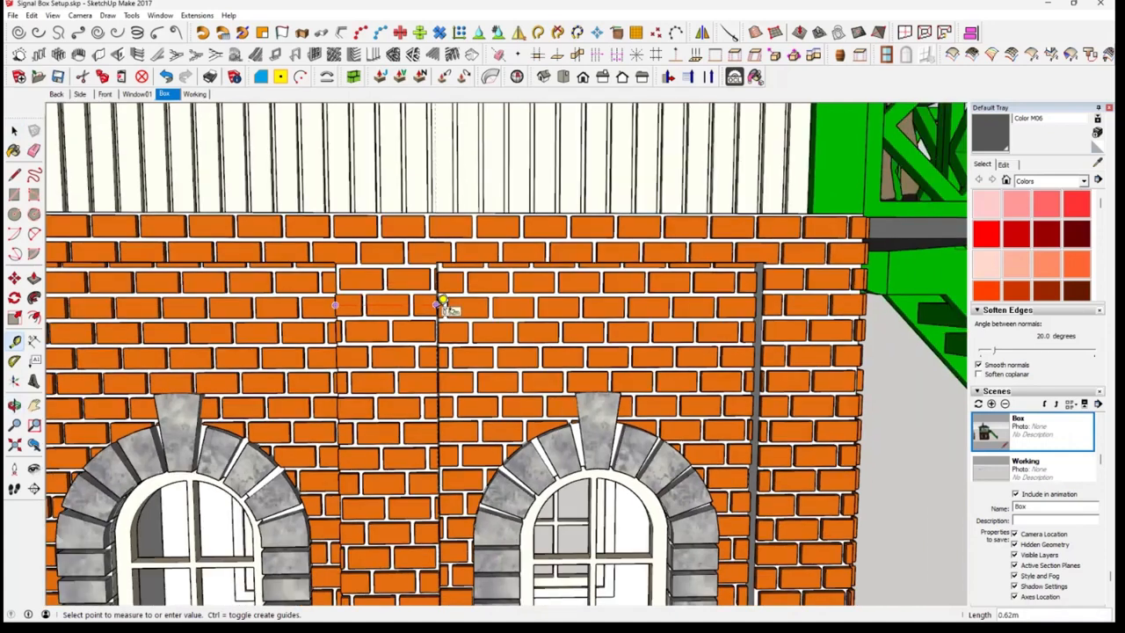
scroll(444, 304, down, 4)
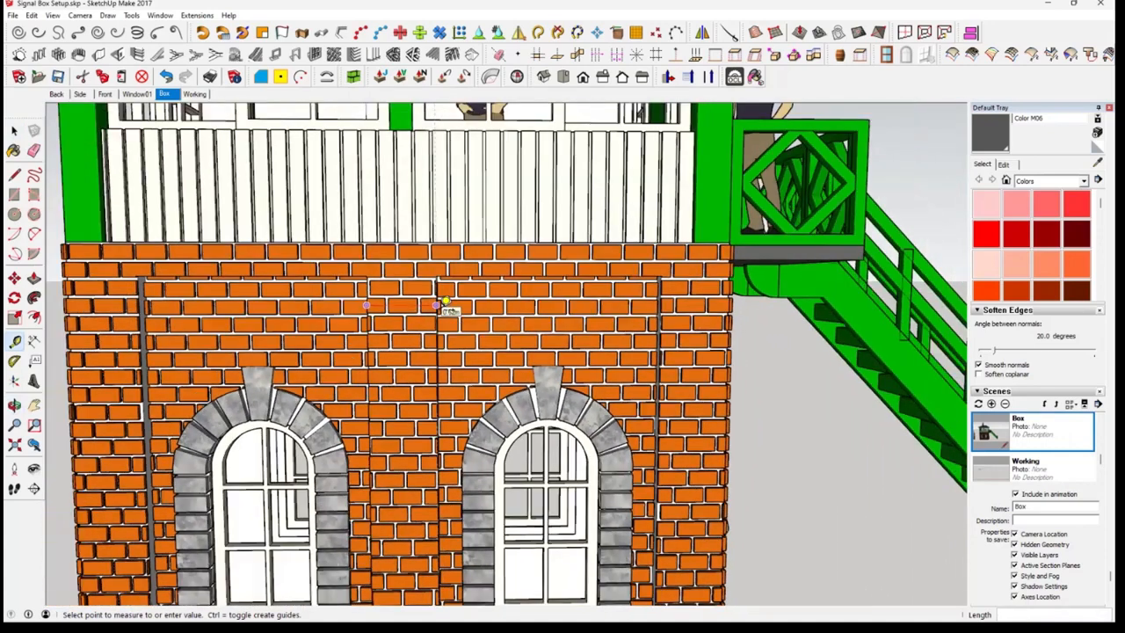
scroll(446, 302, down, 1)
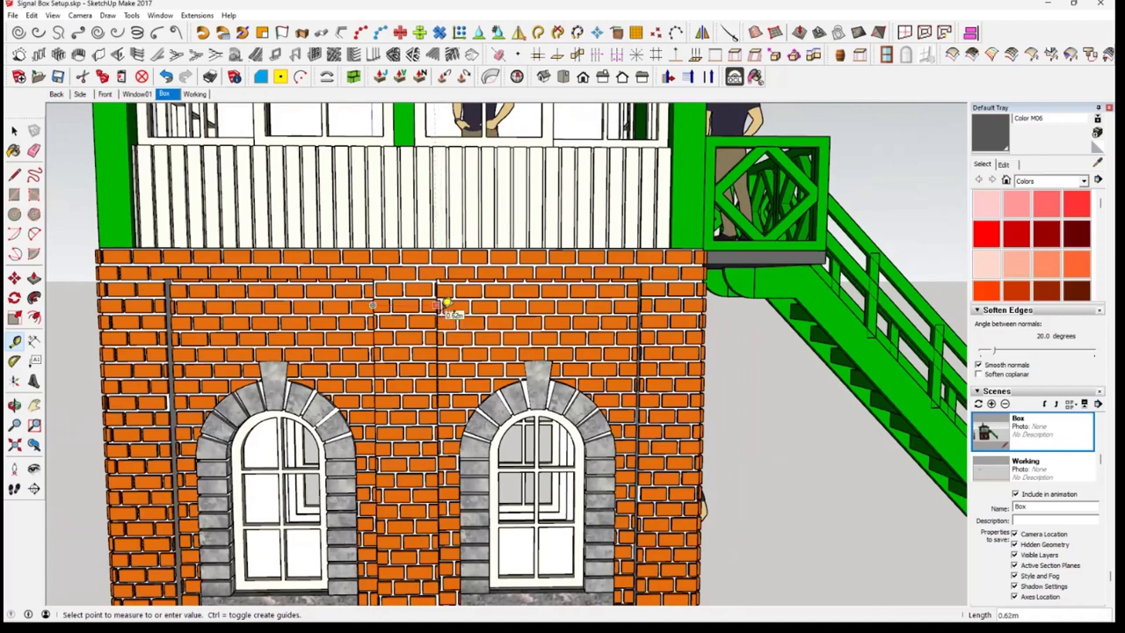
click(447, 304)
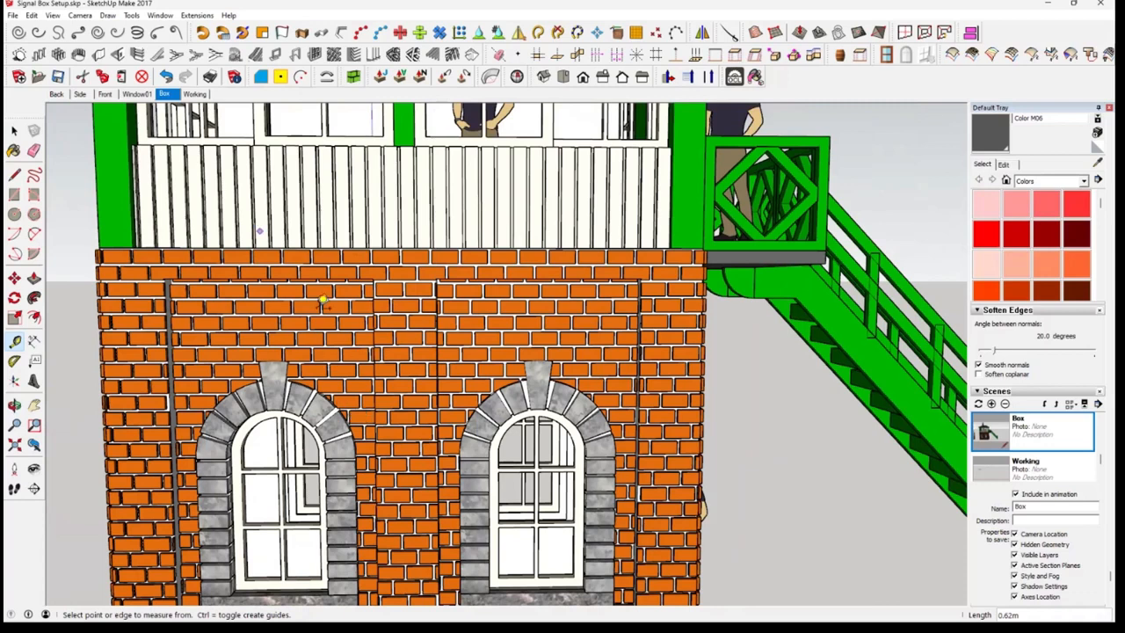
Return to the Working scene and place a vertical guide 0.62 m inward from the front wall's left edge
click(195, 93)
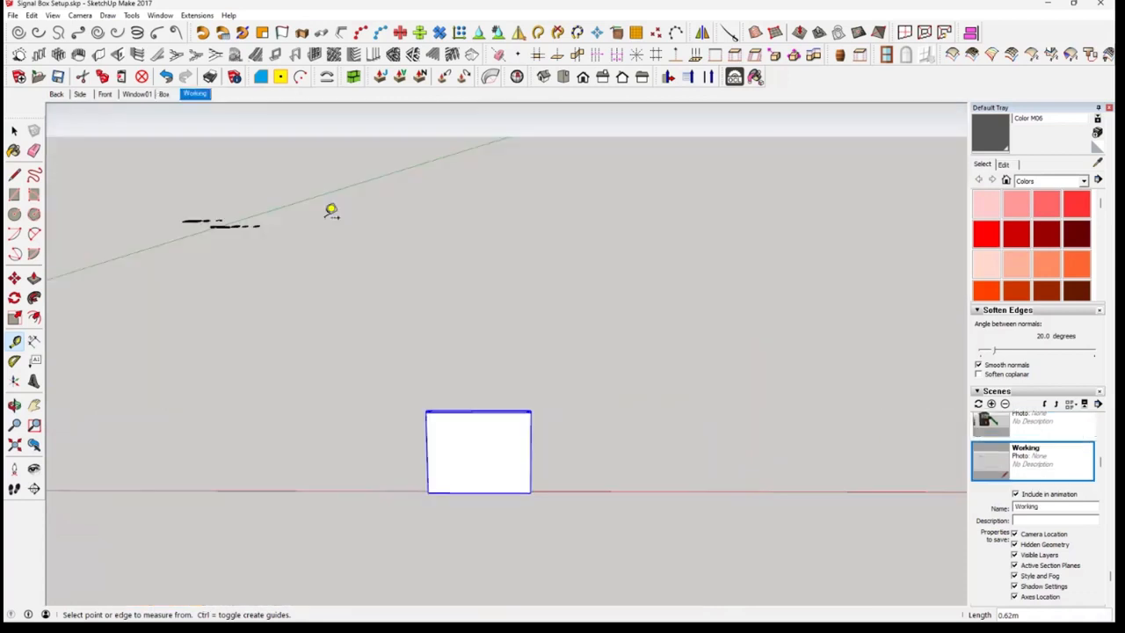
scroll(448, 442, up, 5)
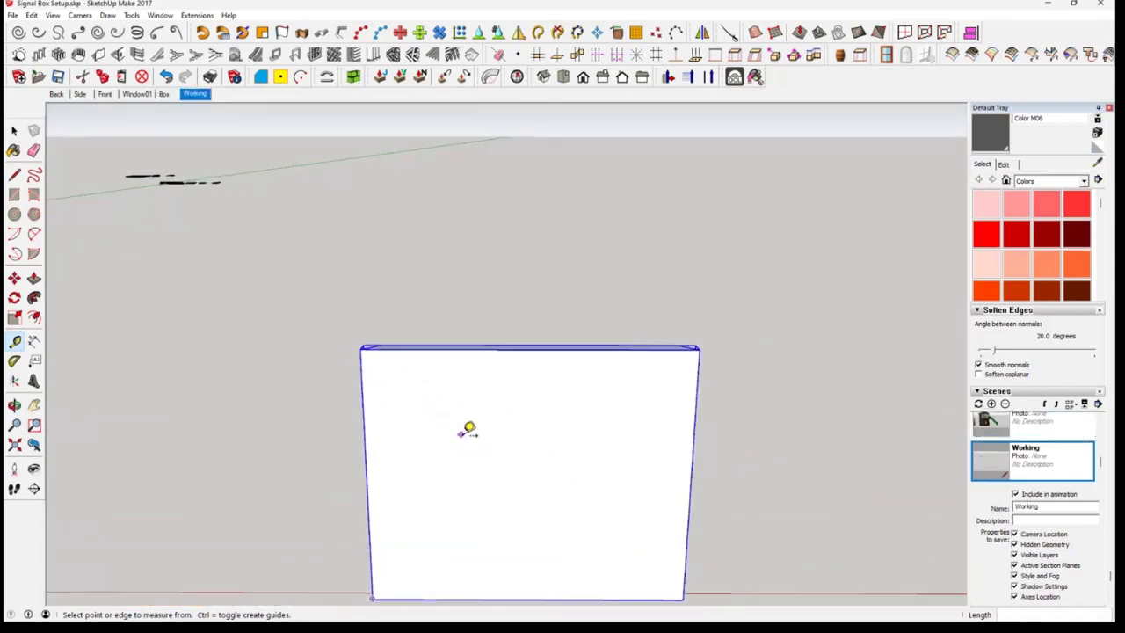
middle_drag(466, 431, 437, 422)
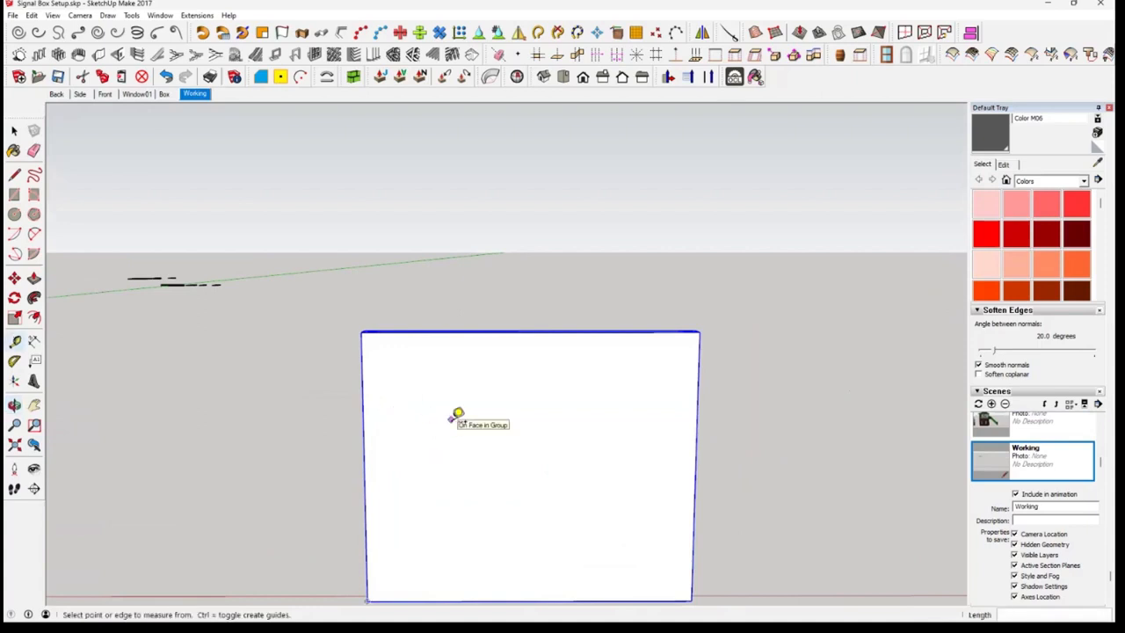
click(364, 460)
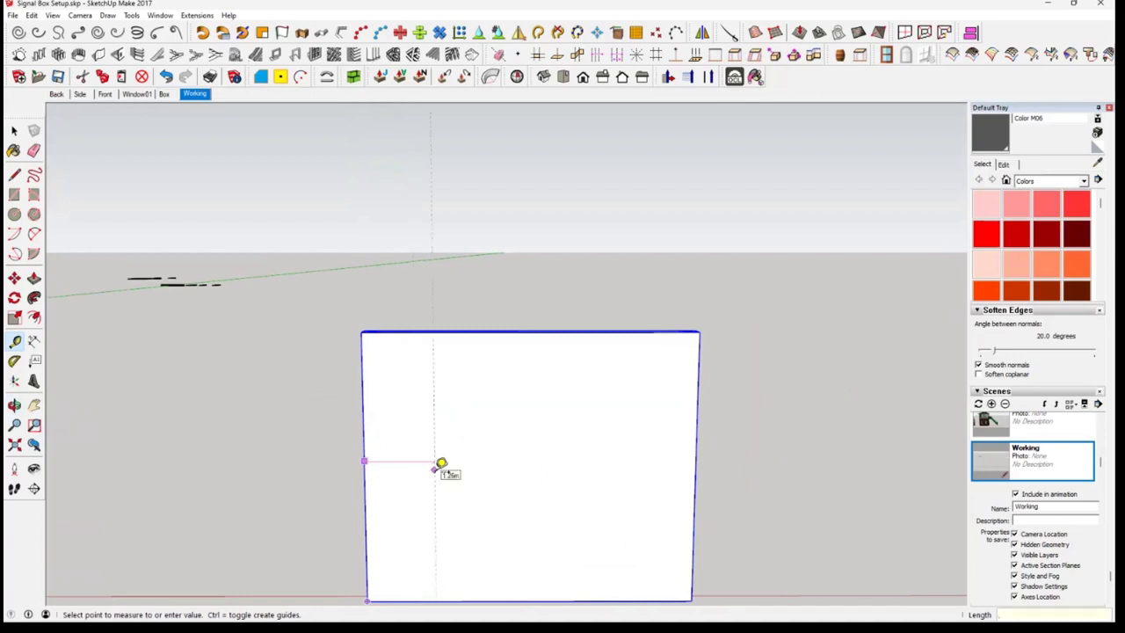
key(Return)
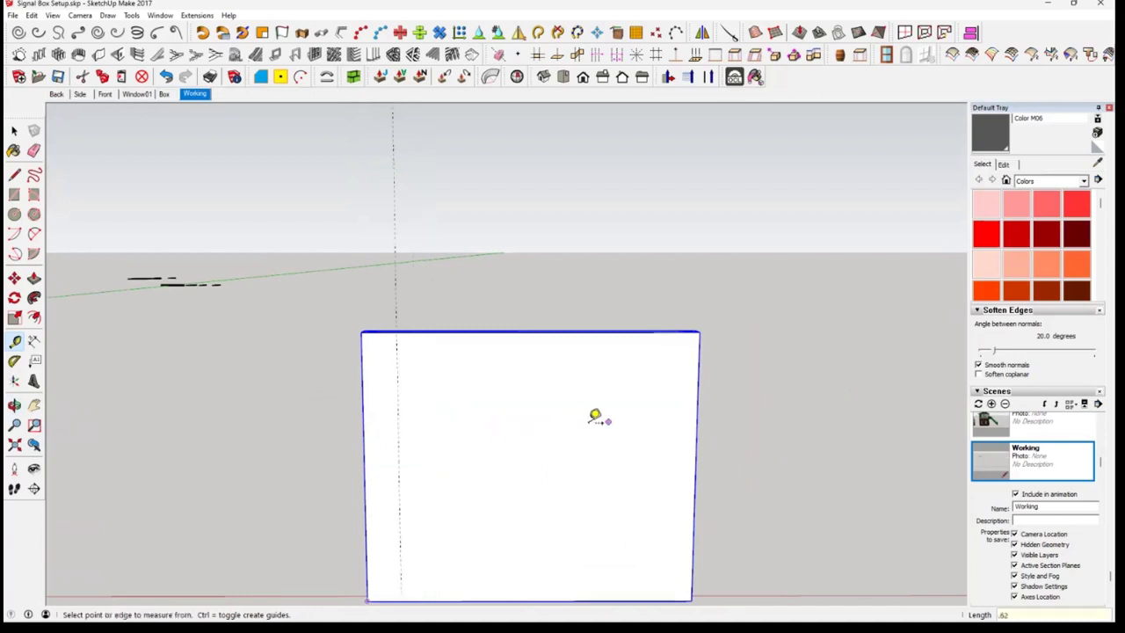
Place a vertical guide 0.62 m inward from the front wall's right edge
click(699, 421)
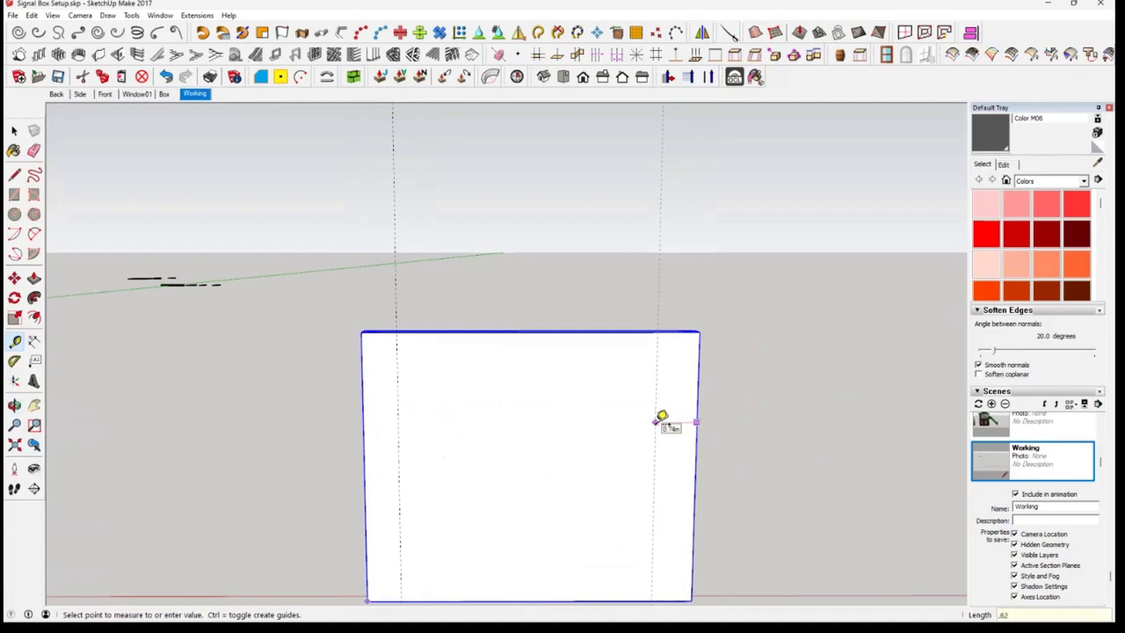
click(662, 417)
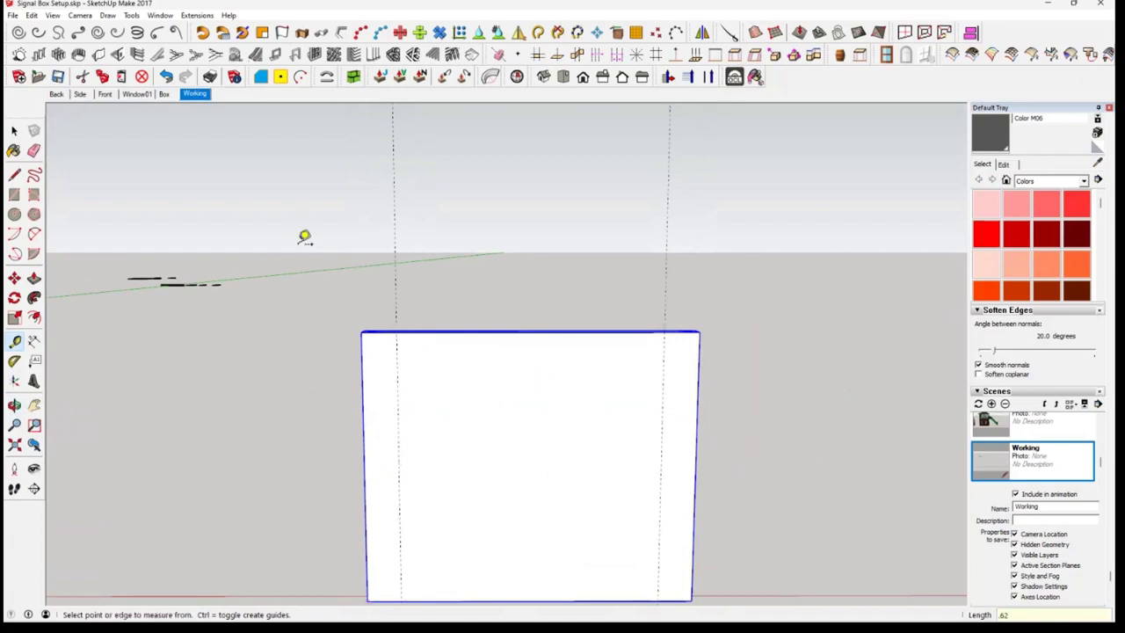
click(364, 436)
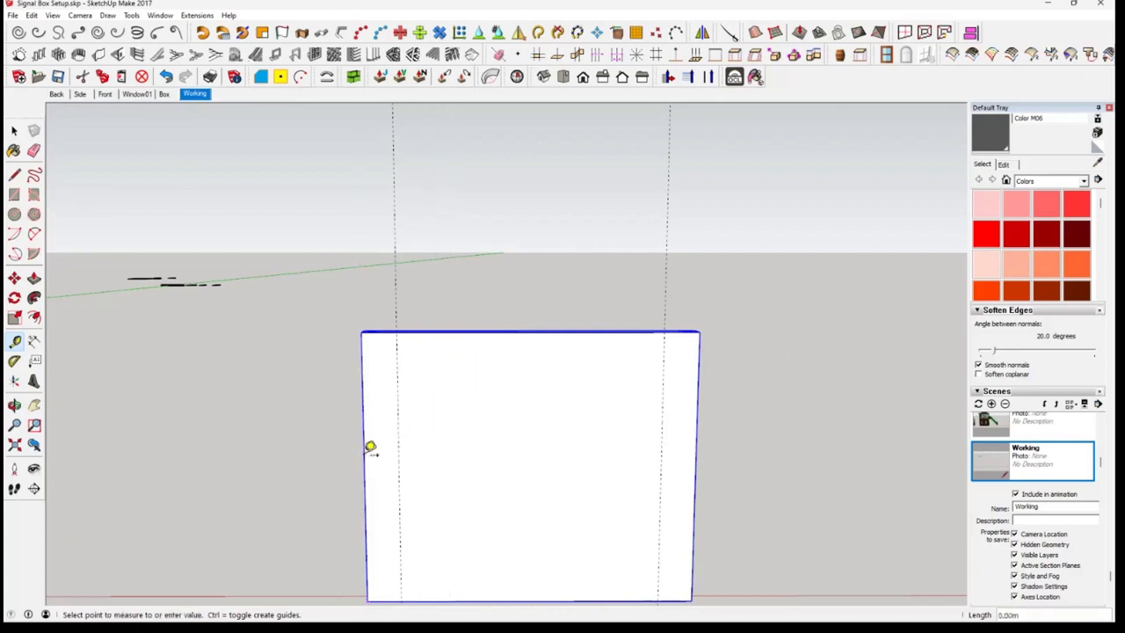
click(366, 450)
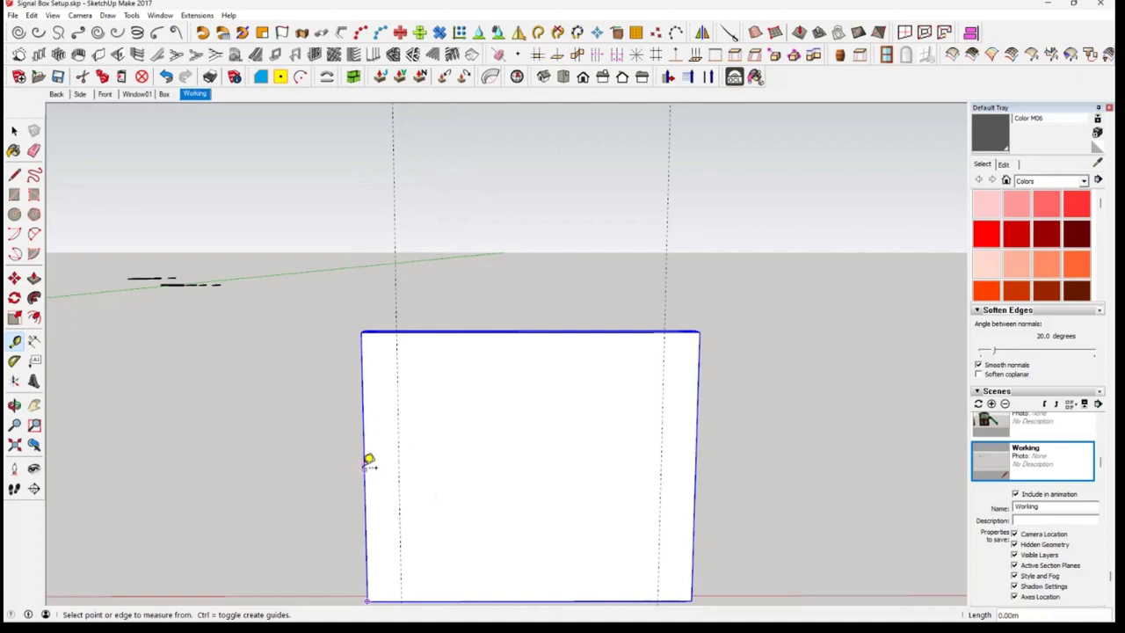
click(365, 468)
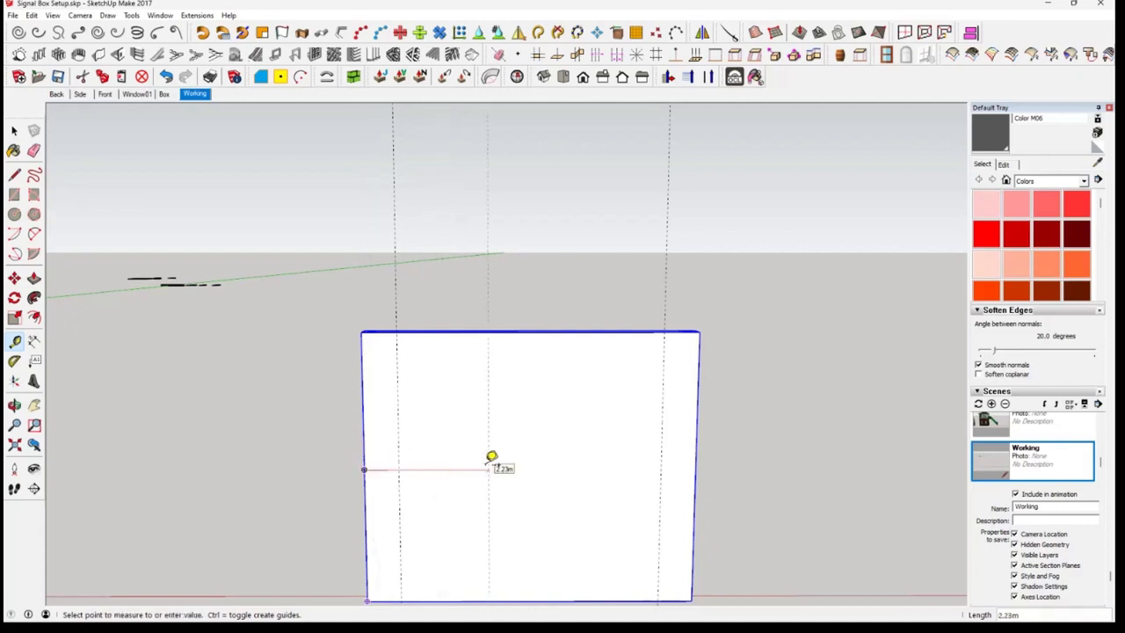
click(409, 468)
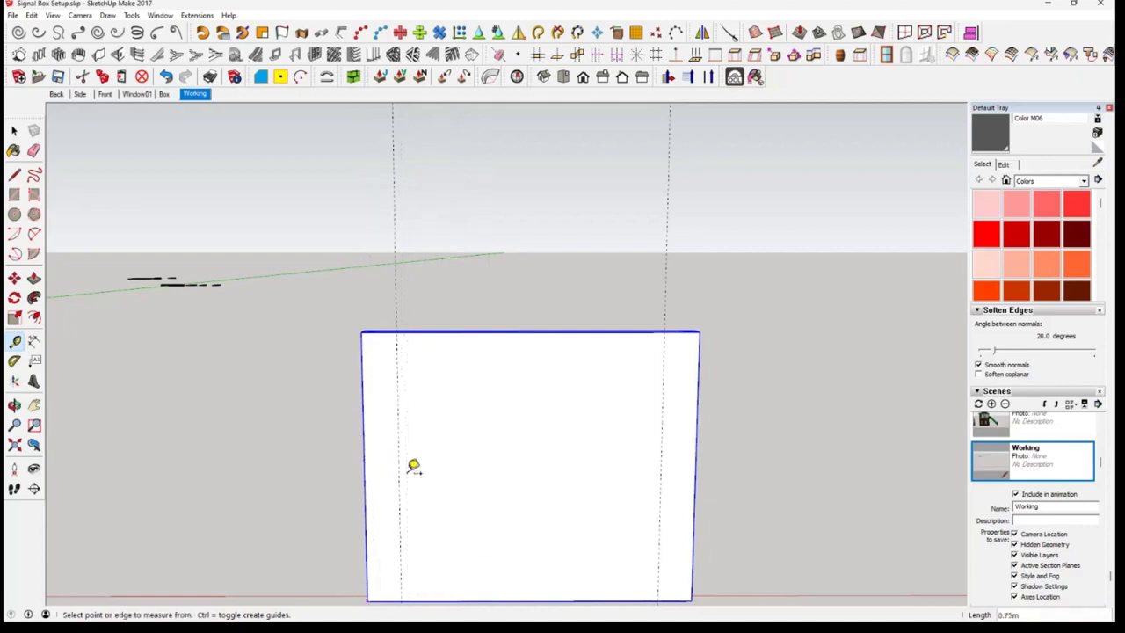
Place a vertical guide at the midpoint of the front wall's width and another 0.31 m to each side of it
click(362, 399)
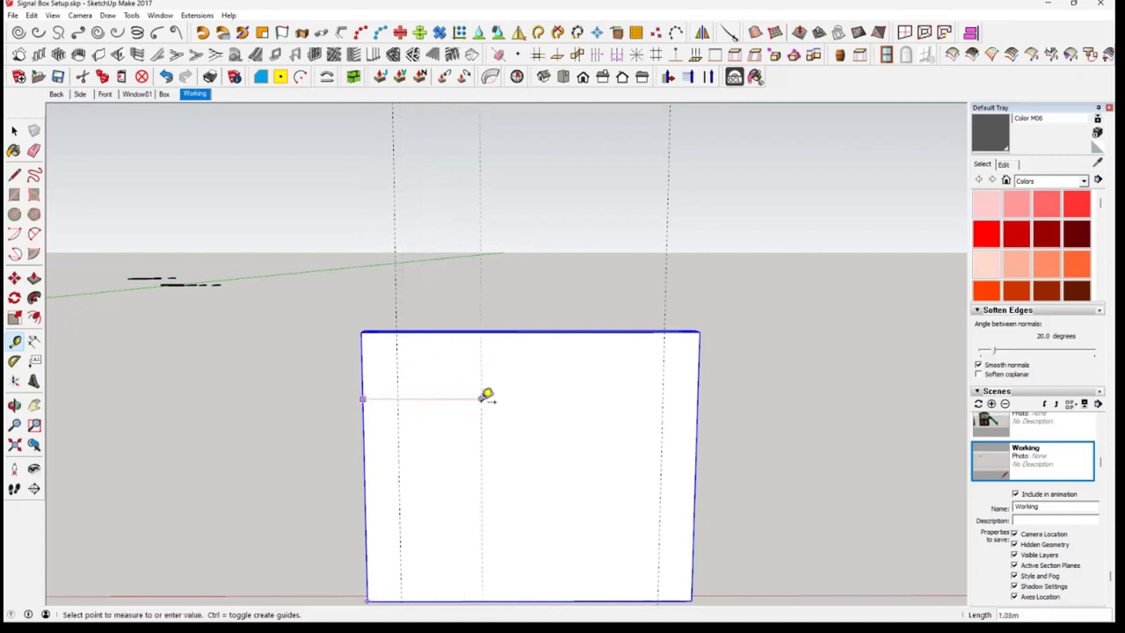
click(542, 330)
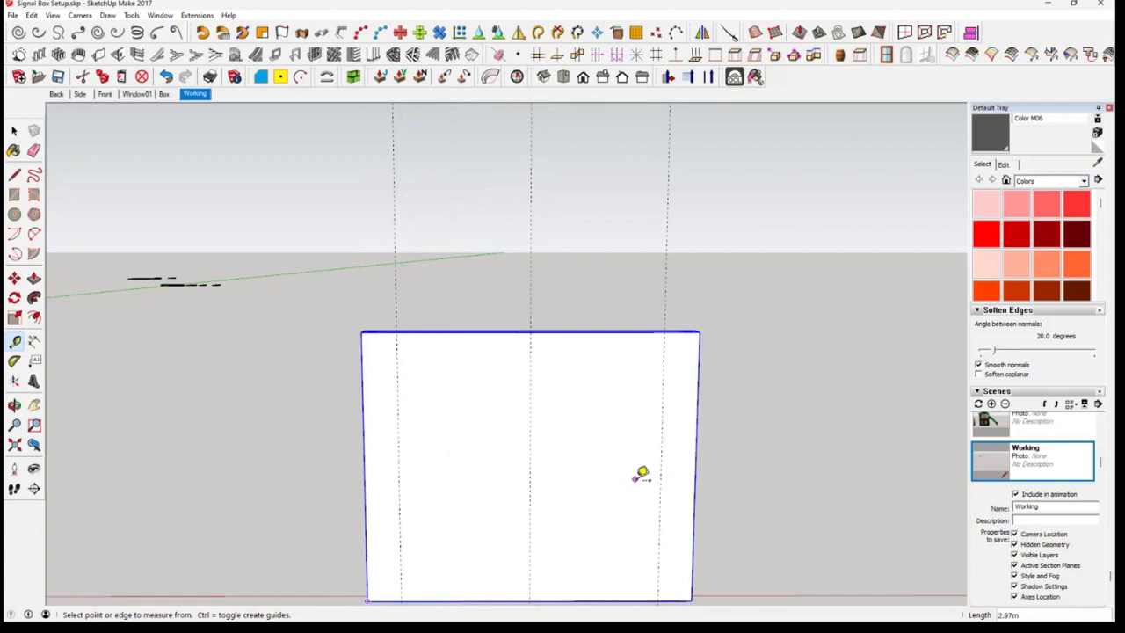
click(662, 439)
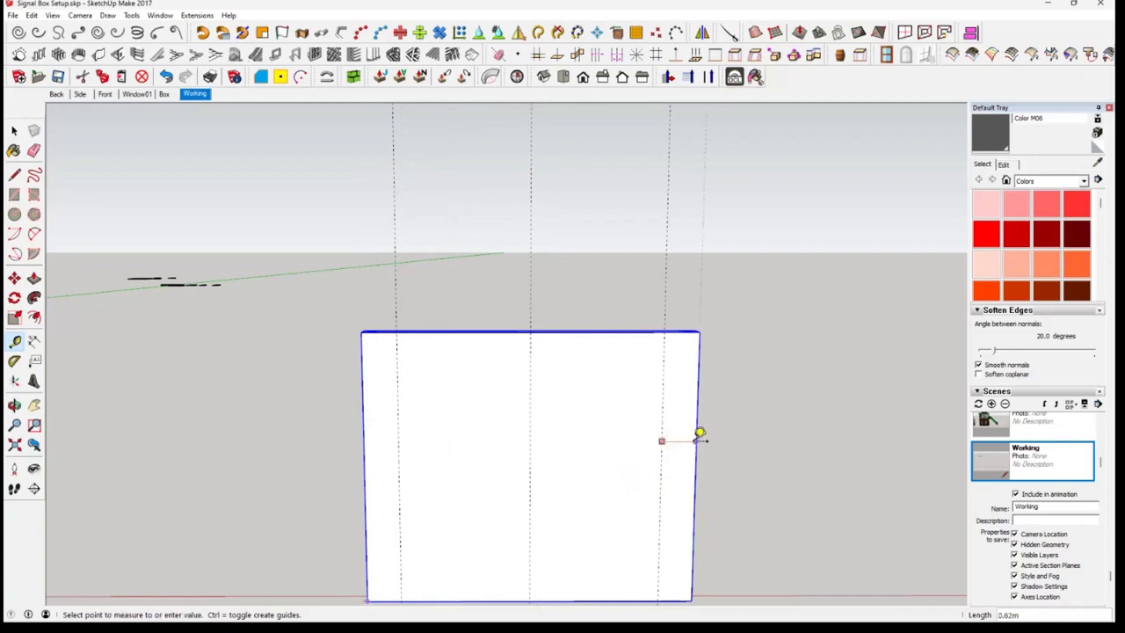
click(661, 440)
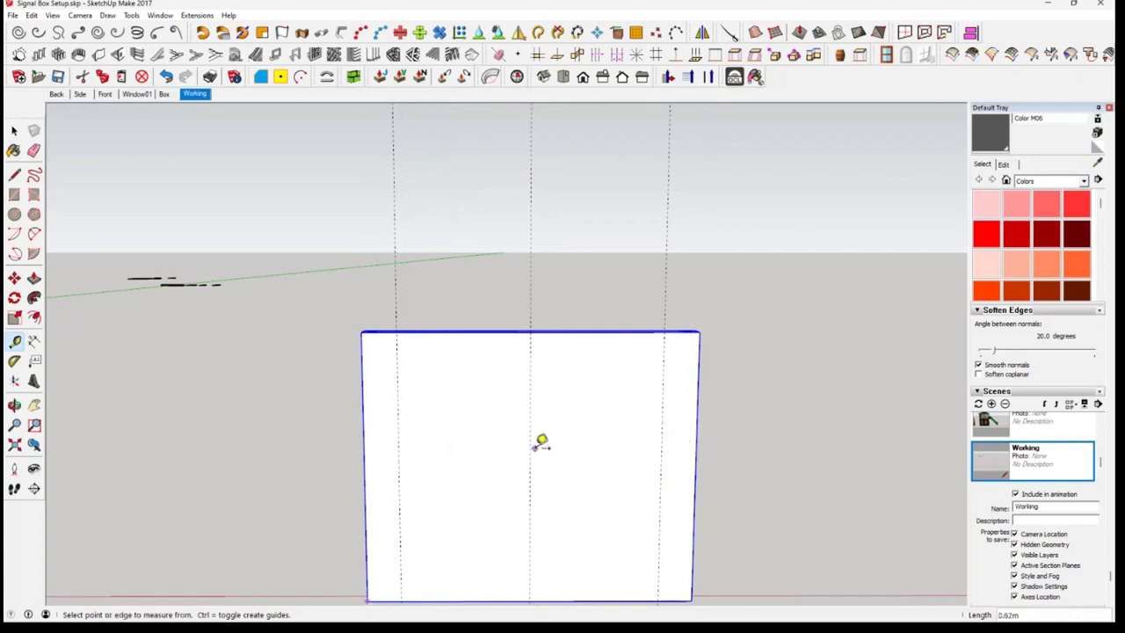
click(530, 445)
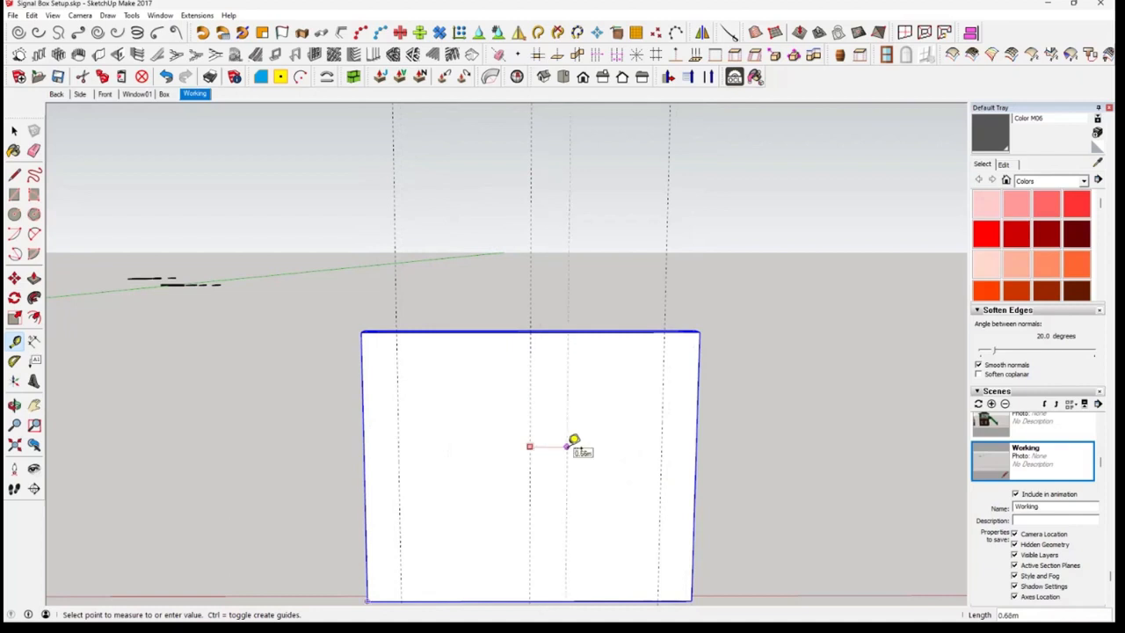
key(Return)
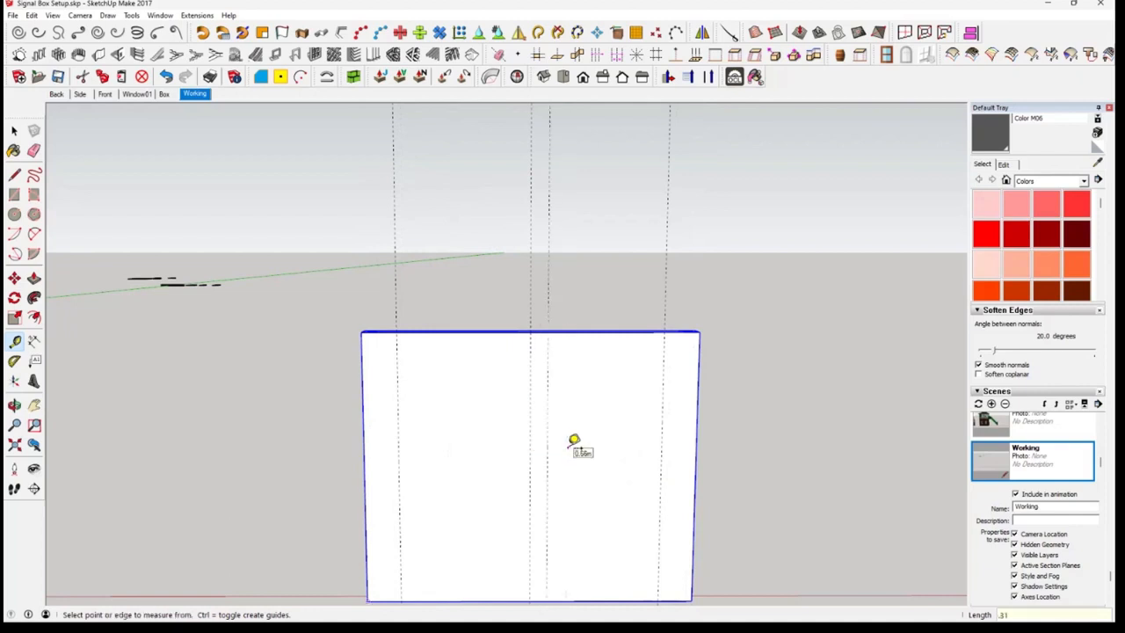
click(530, 439)
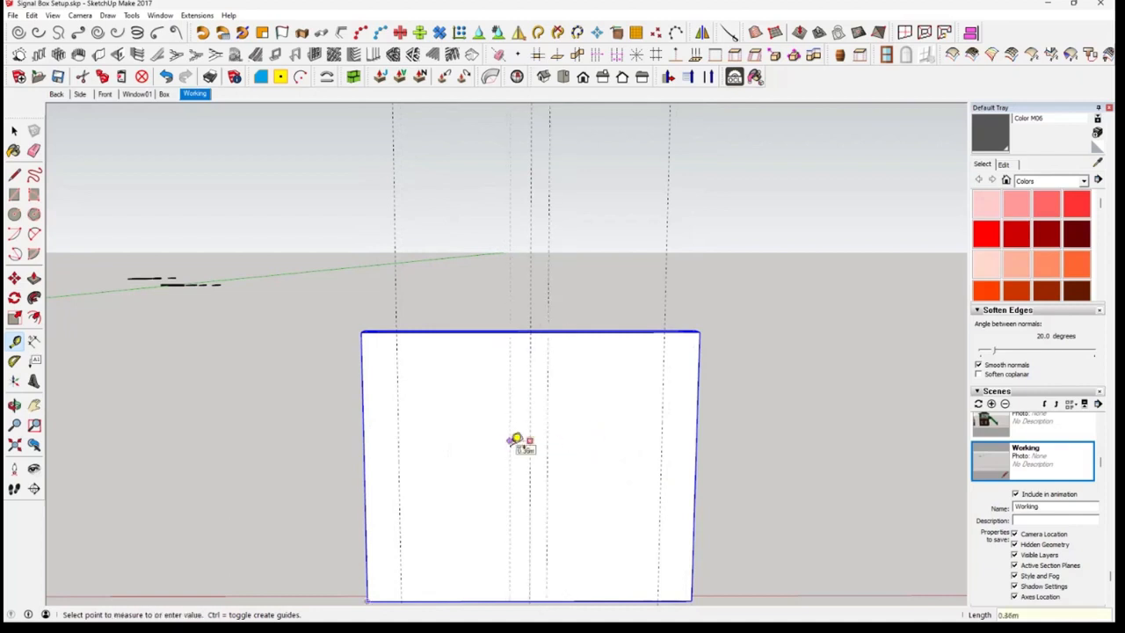
key(Return)
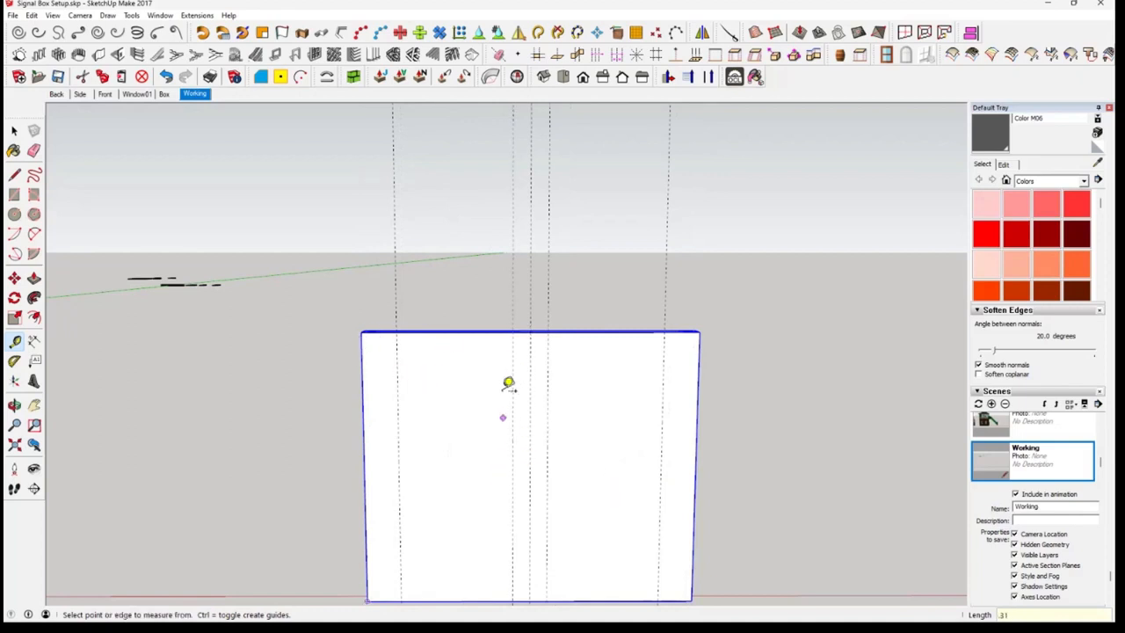
Measure the height of the brick band below the recessed window panel in the Box scene
click(164, 94)
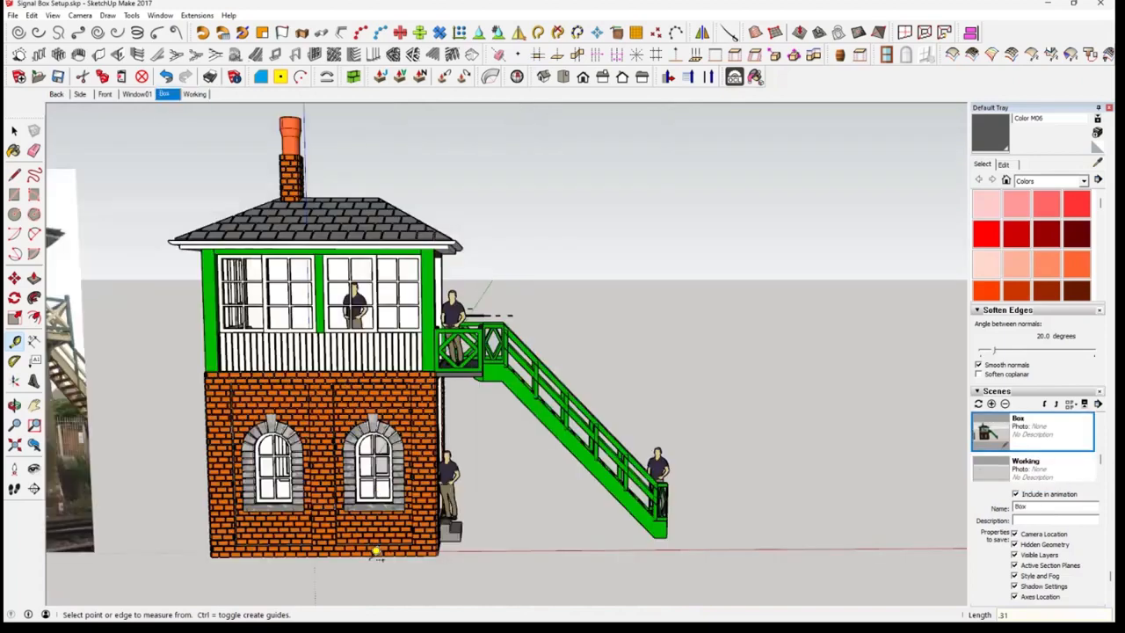
scroll(376, 552, up, 5)
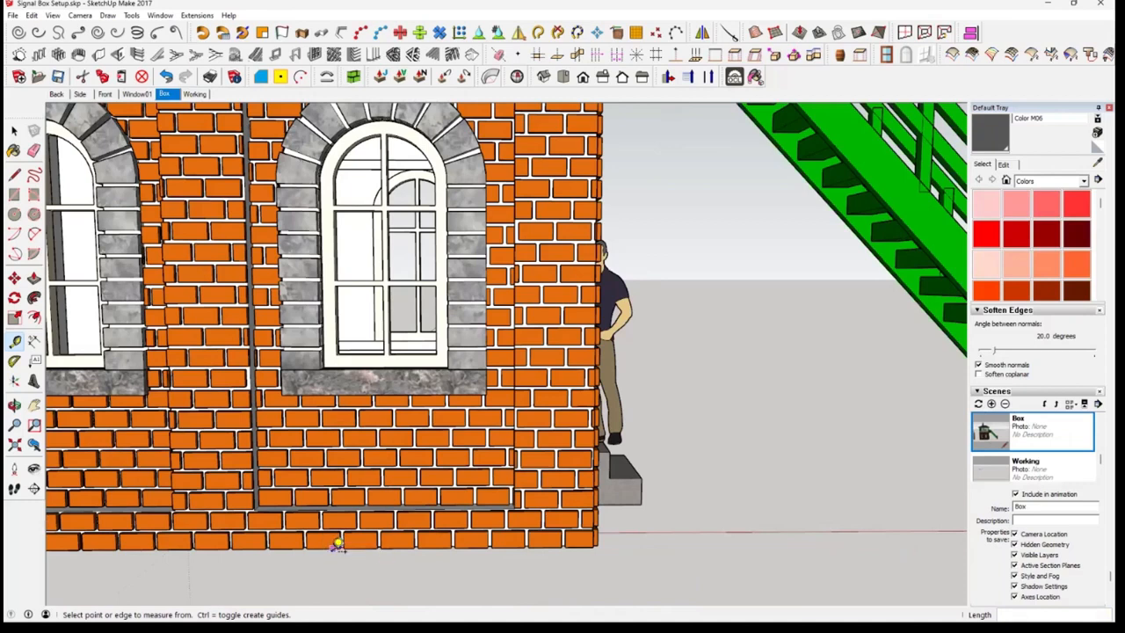
click(325, 546)
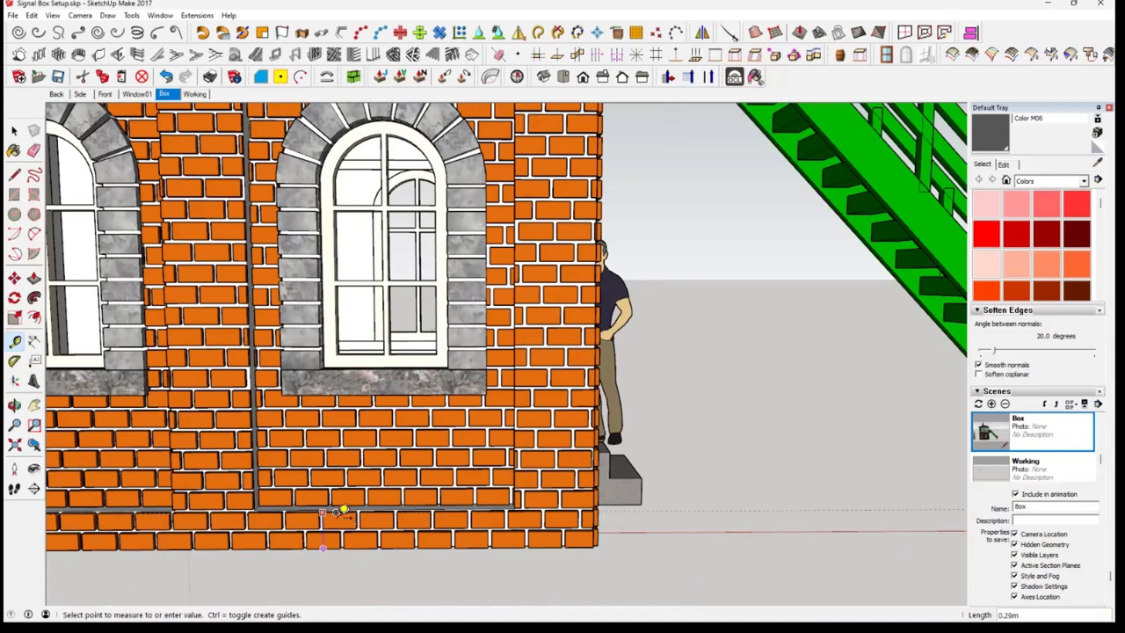
click(343, 512)
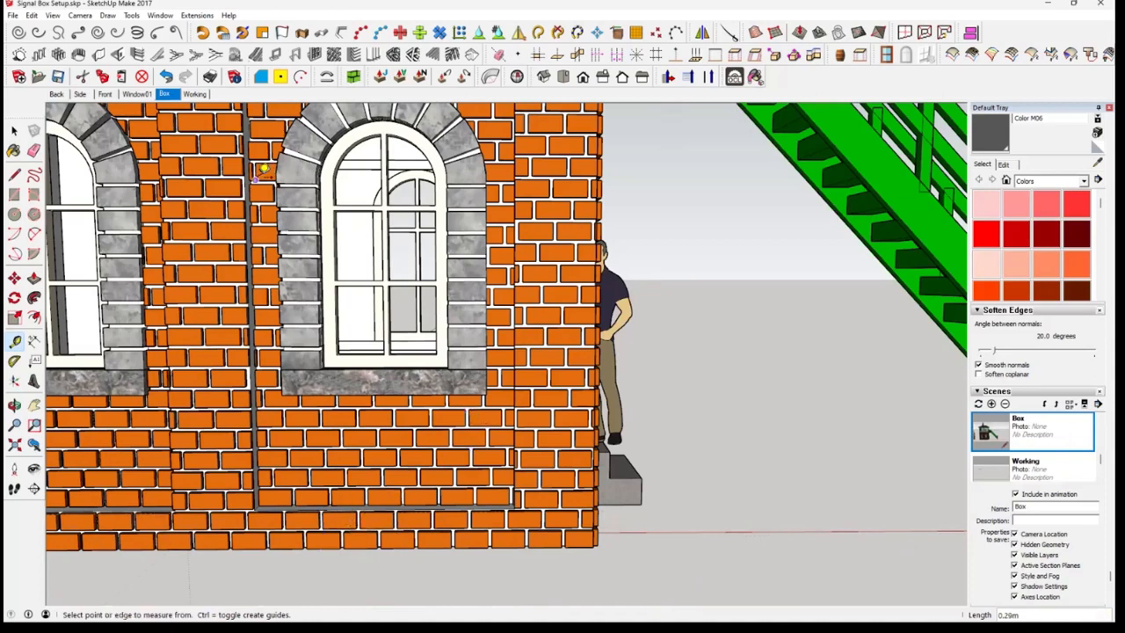
Return to the Working scene and place horizontal guides 0.29 m above the front wall's bottom edge and 0.29 m below its top edge
click(195, 94)
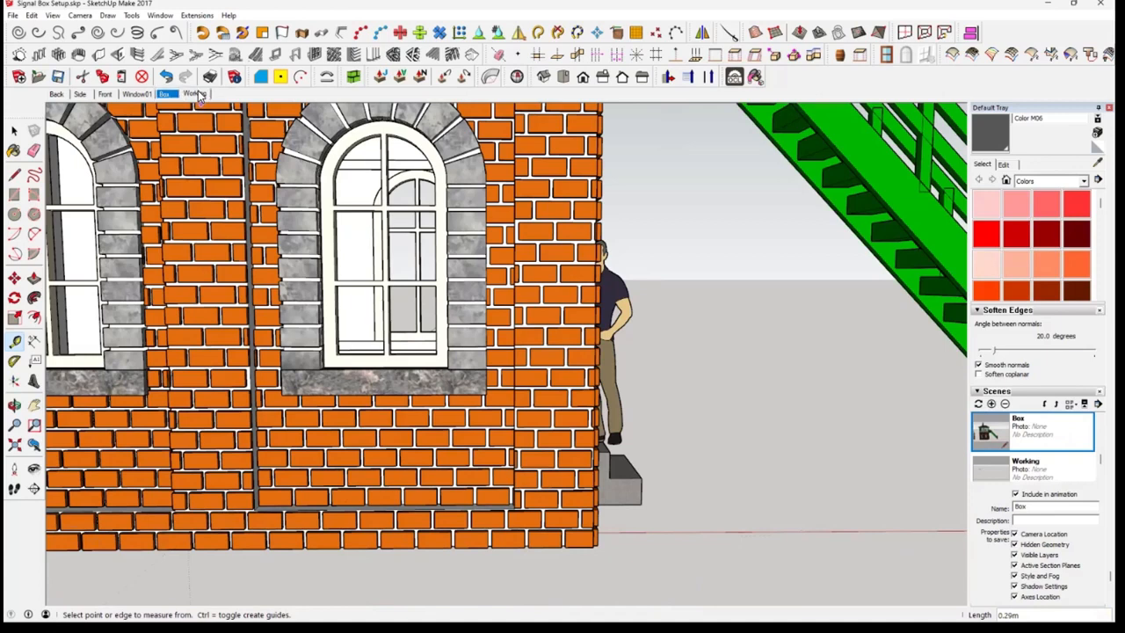
scroll(519, 483, up, 4)
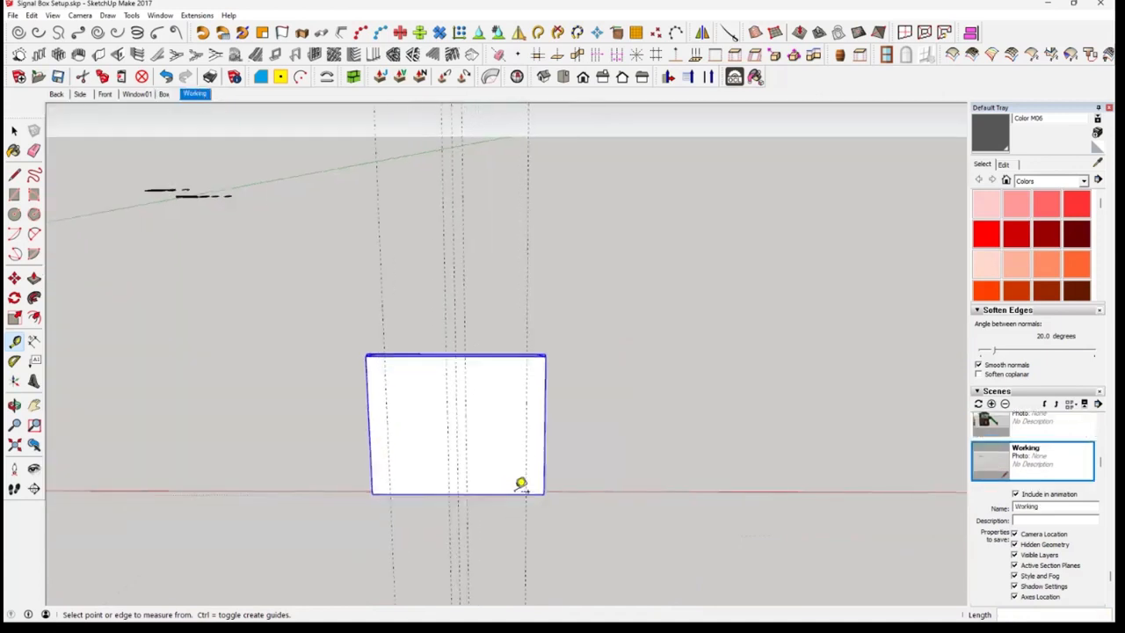
click(505, 498)
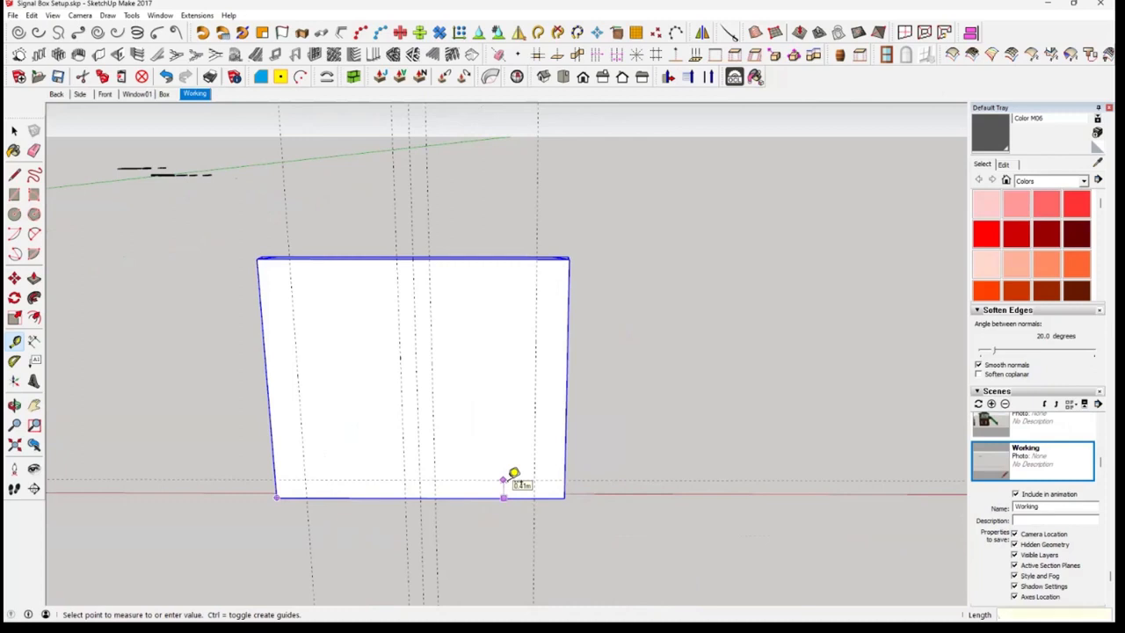
click(514, 475)
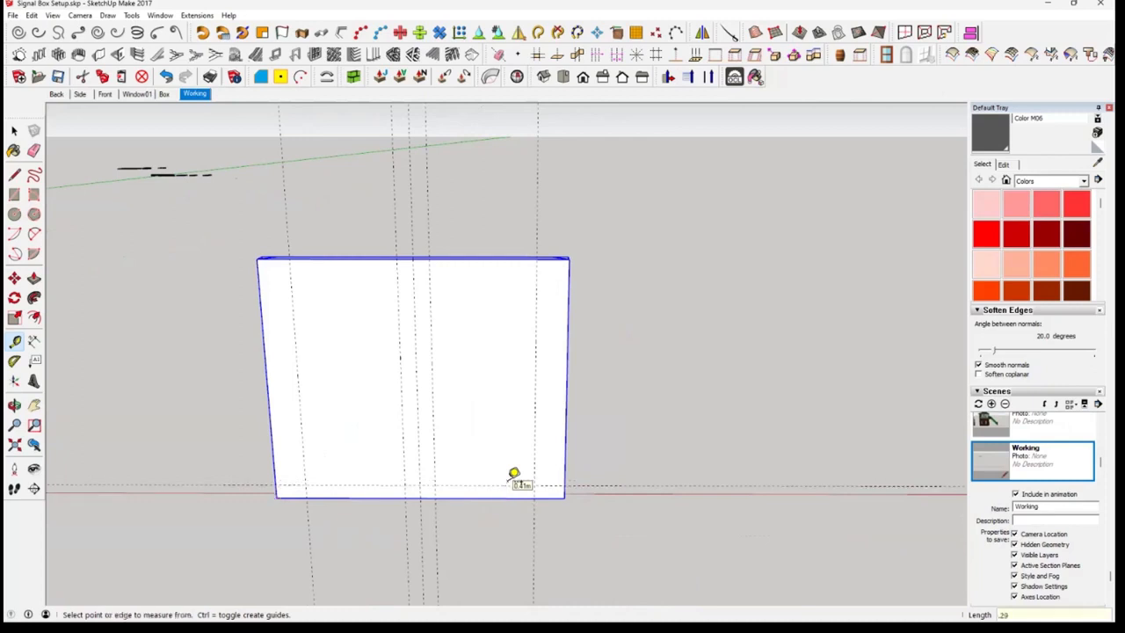
click(506, 259)
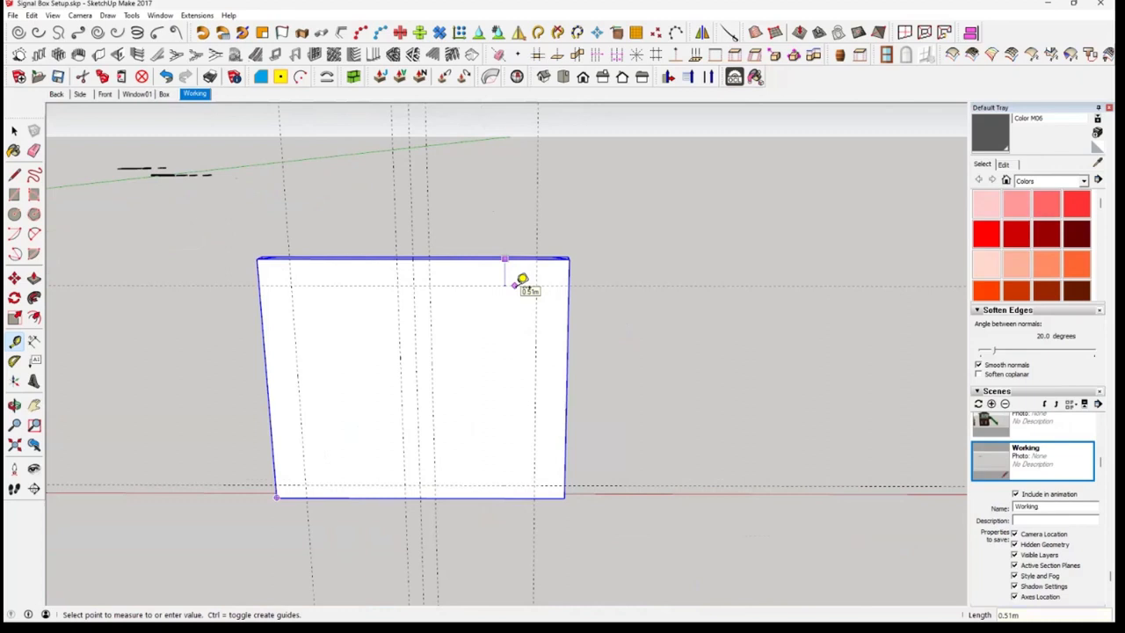
click(522, 279)
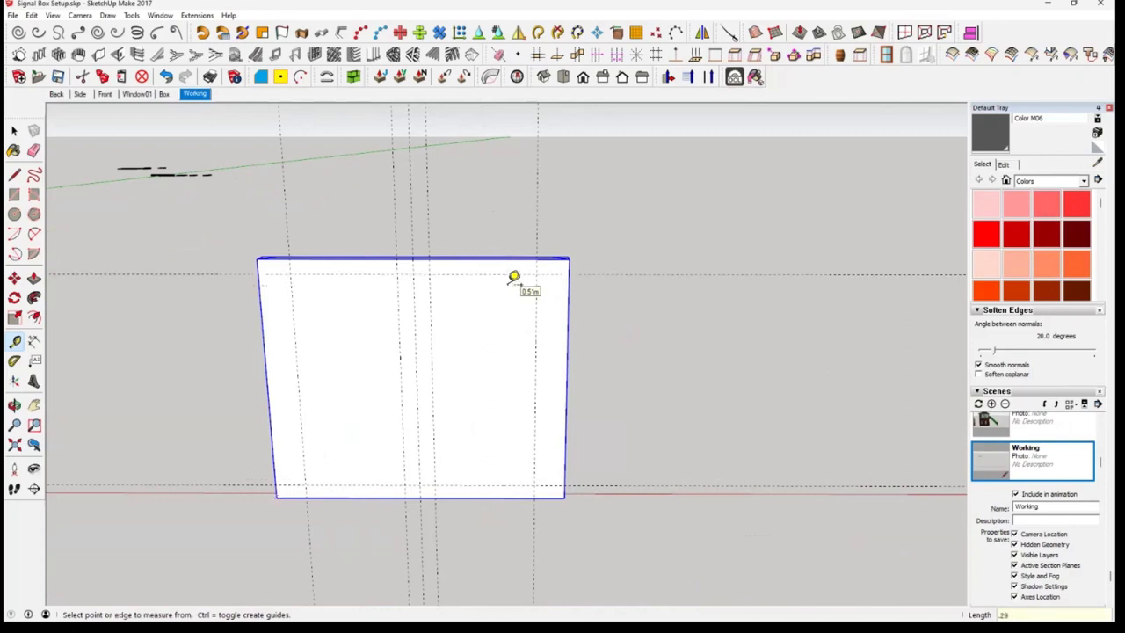
Draw two 2.04 m by 4.37 m panel rectangles between the guide intersections, one on each side of the front wall's middle pier
middle_drag(427, 359, 220, 209)
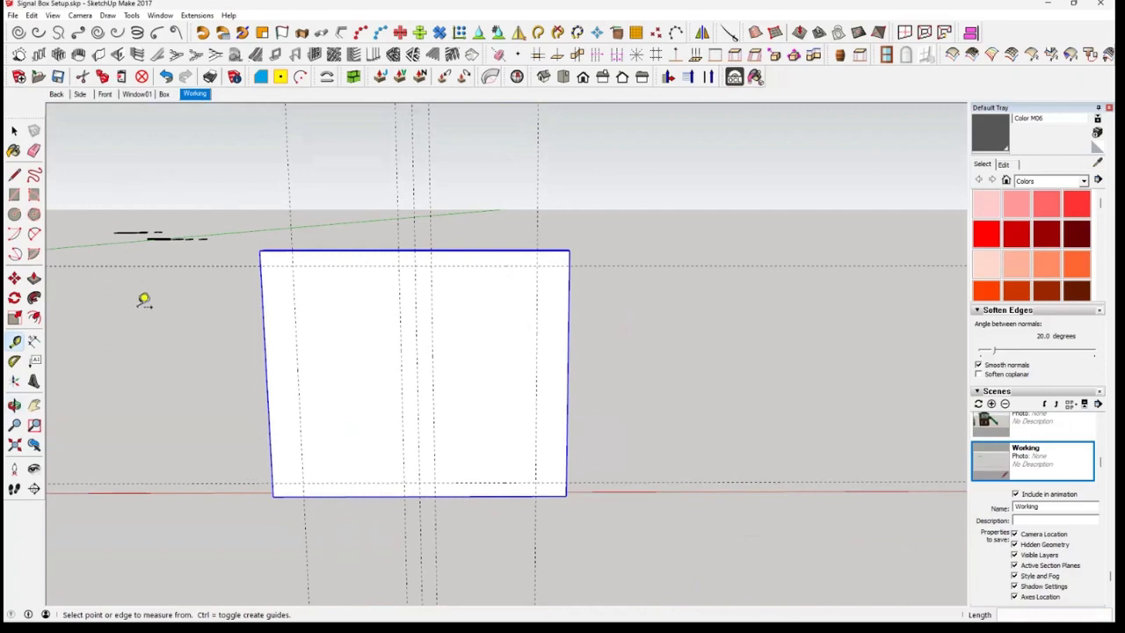
click(14, 175)
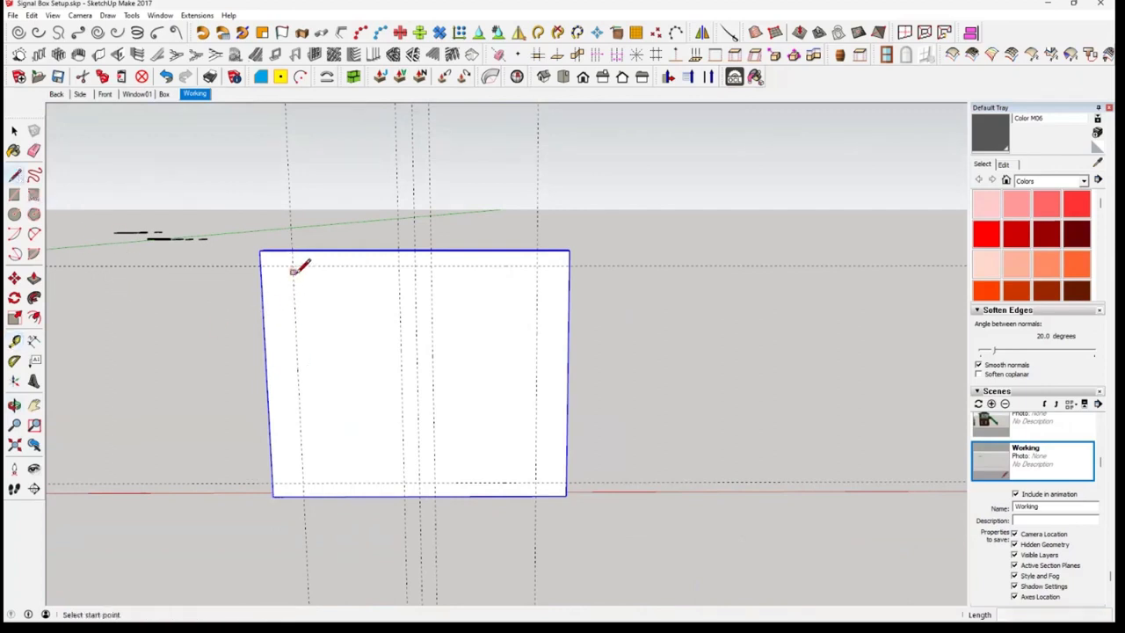
click(14, 195)
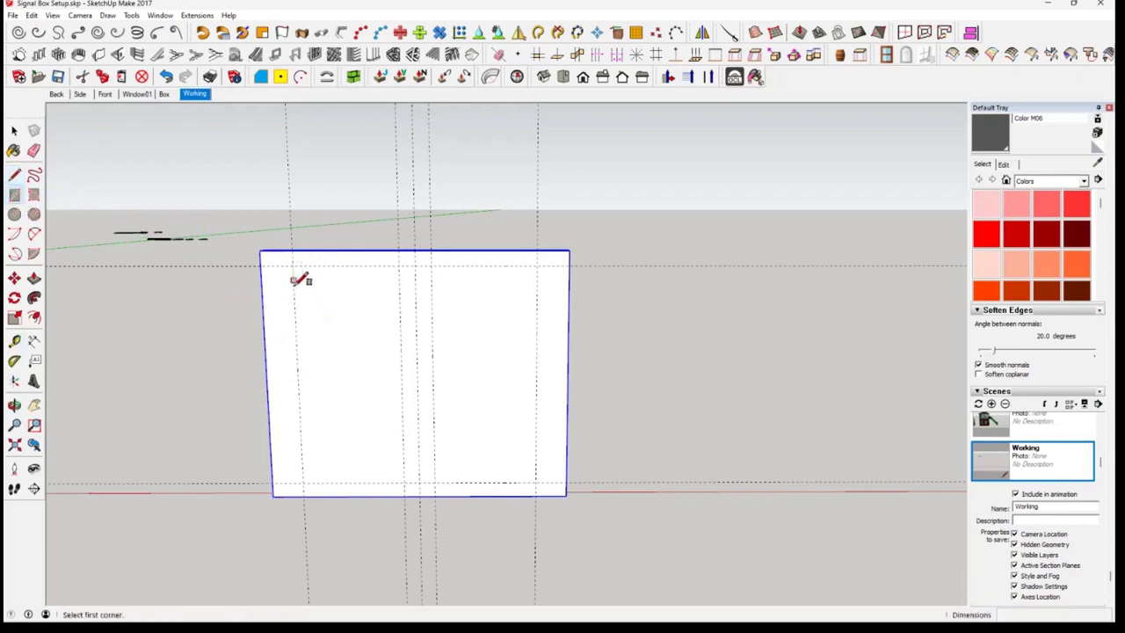
scroll(293, 279, up, 1)
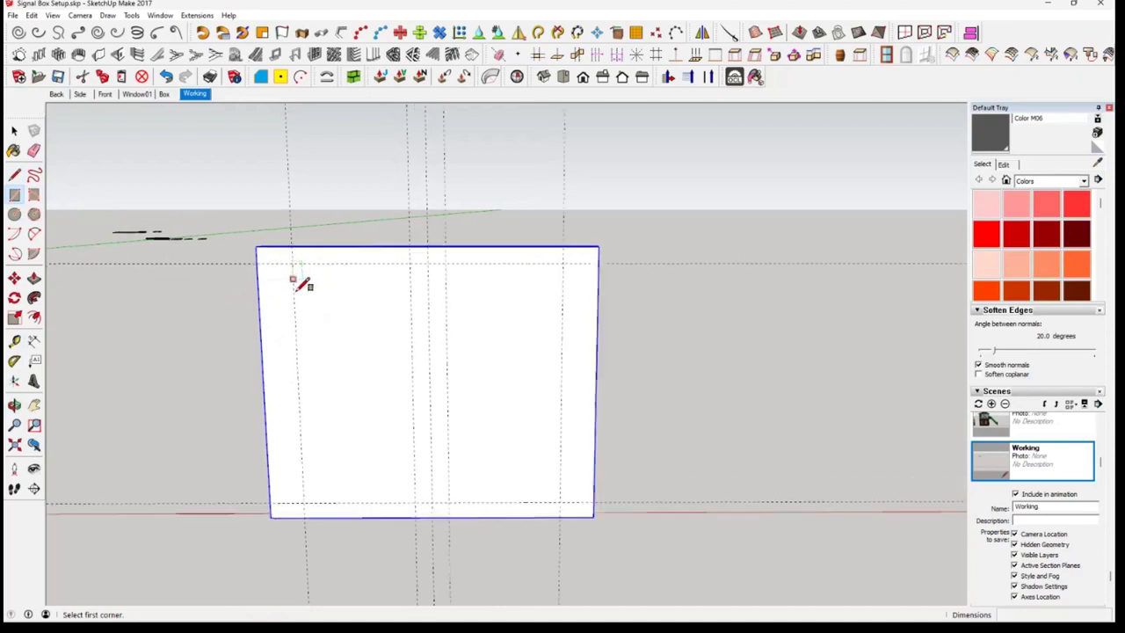
scroll(294, 279, up, 2)
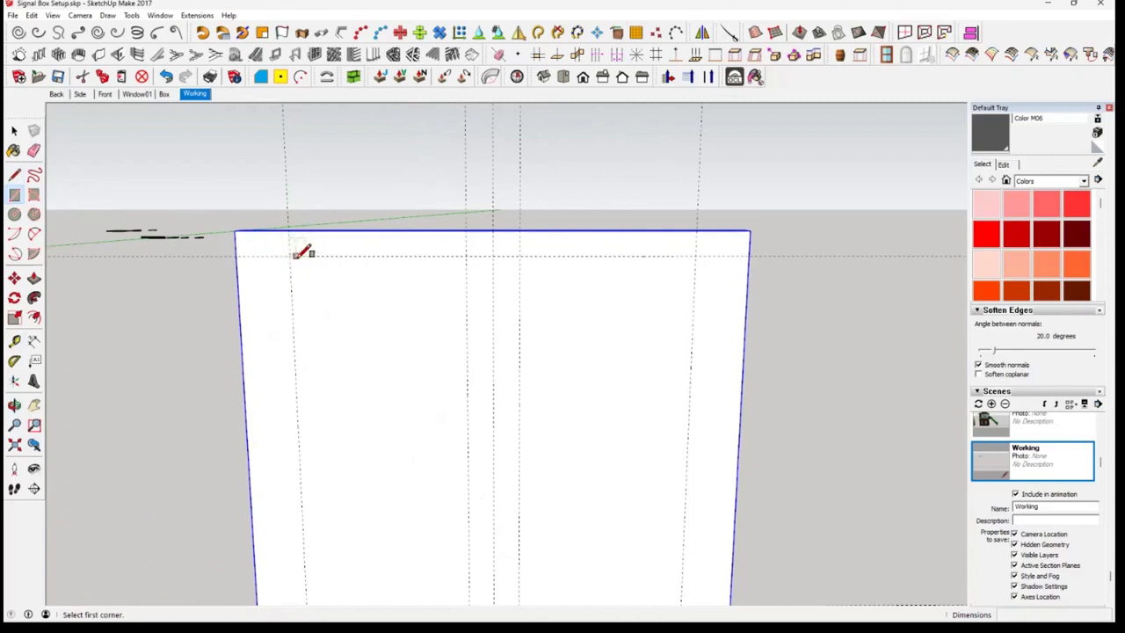
click(290, 256)
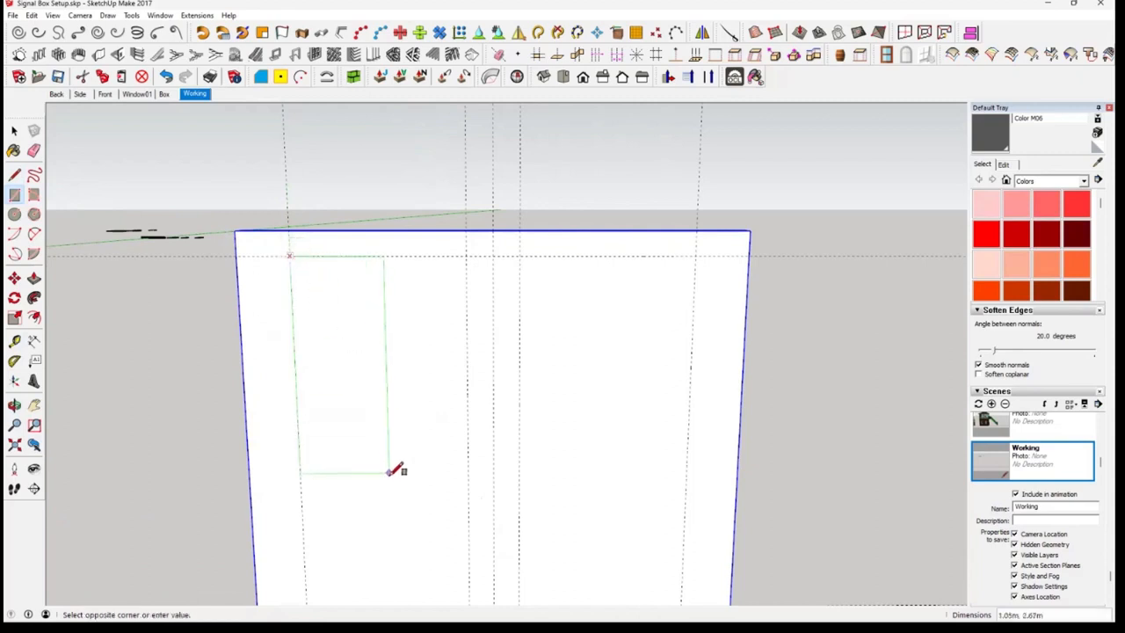
shift+middle_drag(395, 470, 397, 307)
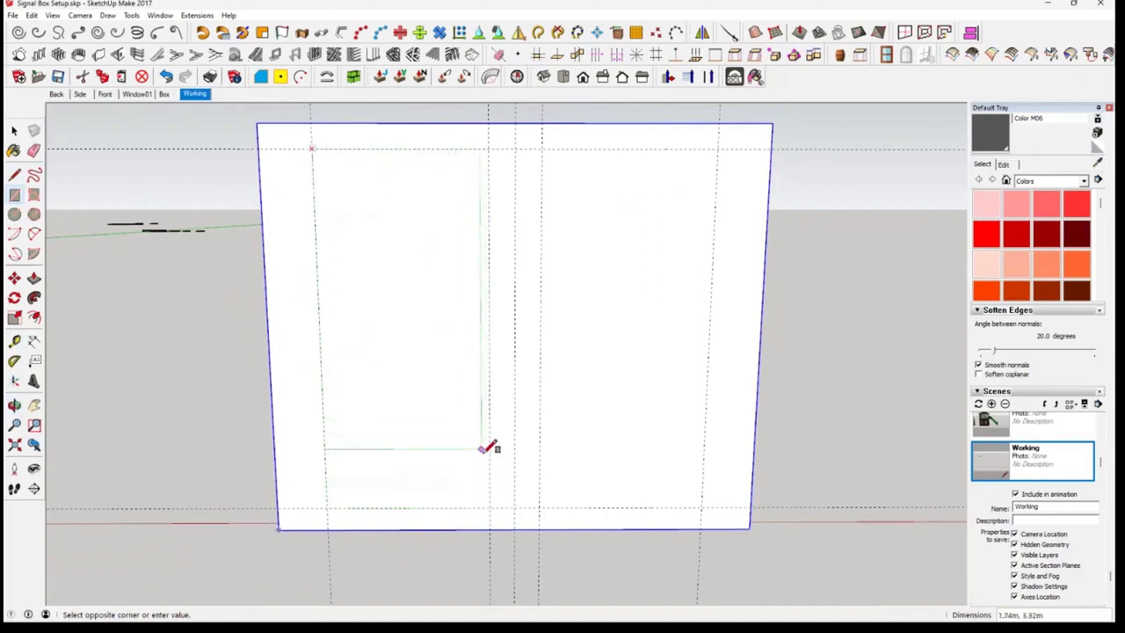
click(490, 507)
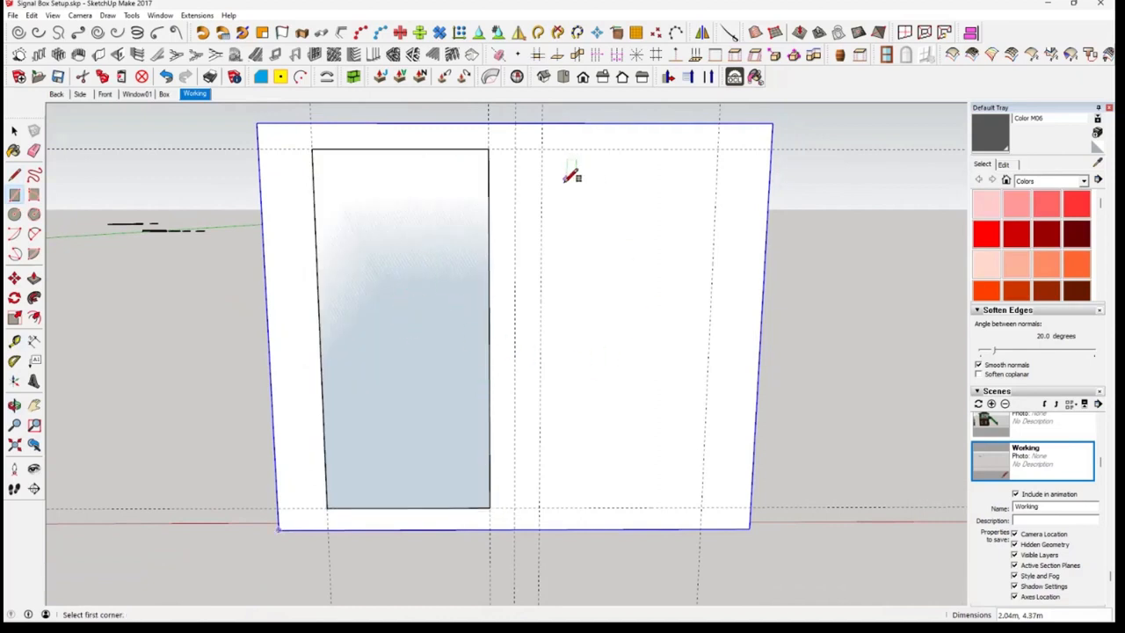
click(541, 149)
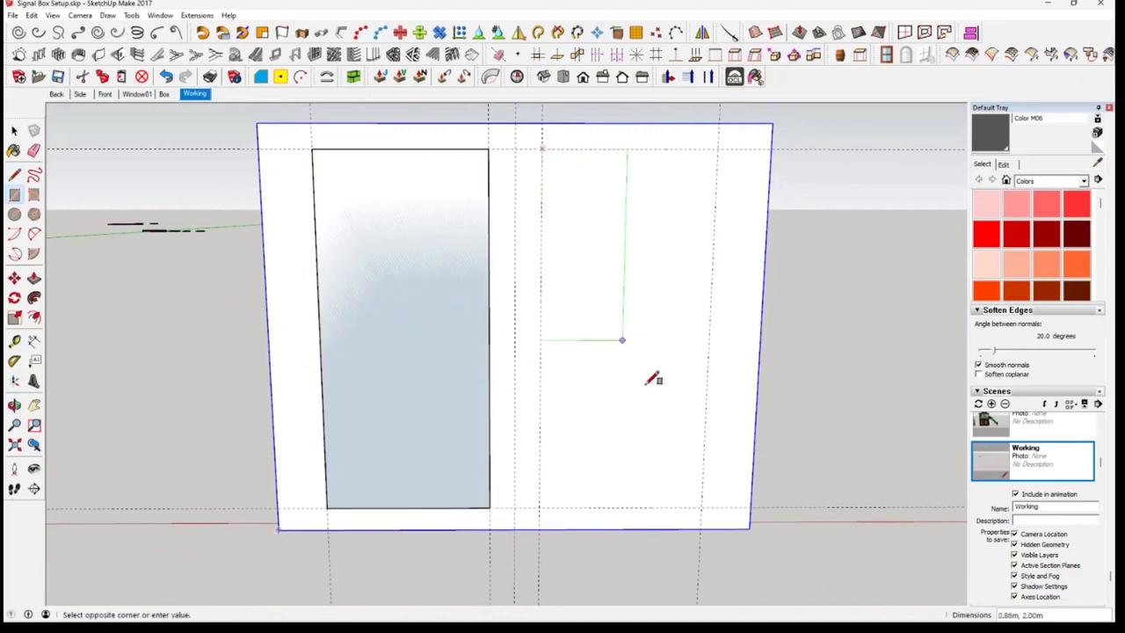
click(703, 507)
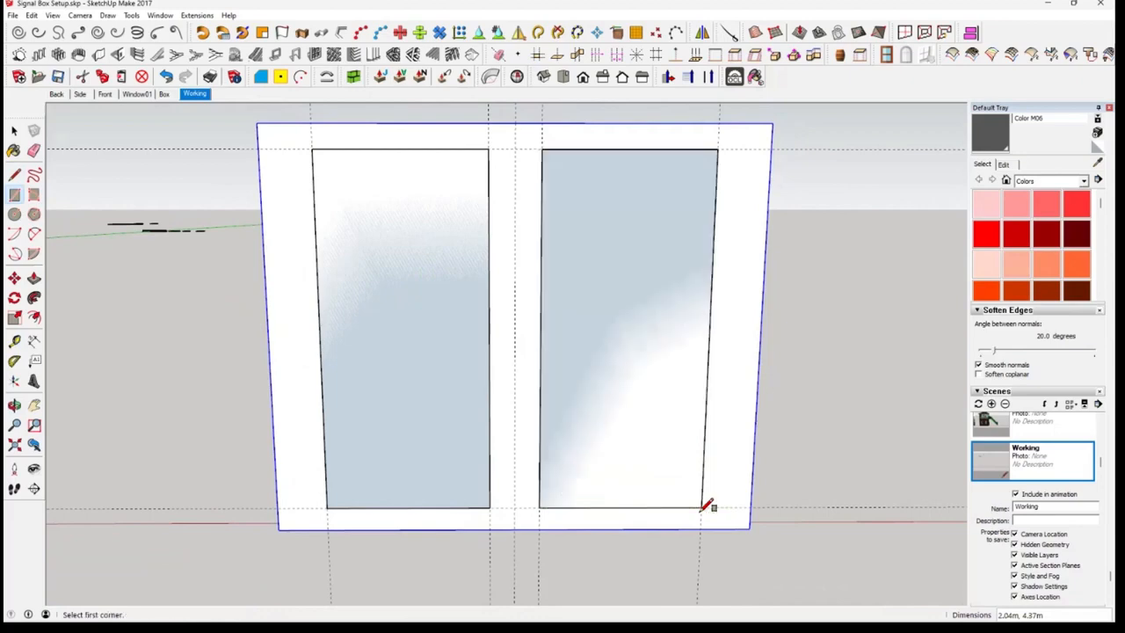
Reverse the faces of both panel rectangles on the front wall
key(space)
right_click(625, 312)
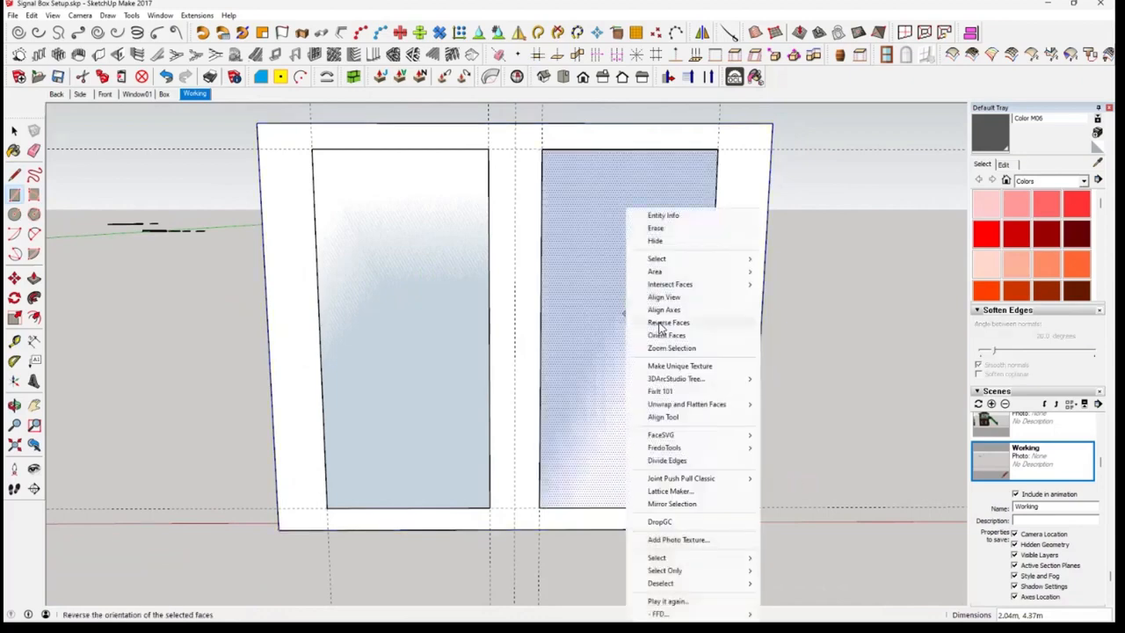
click(661, 324)
right_click(408, 310)
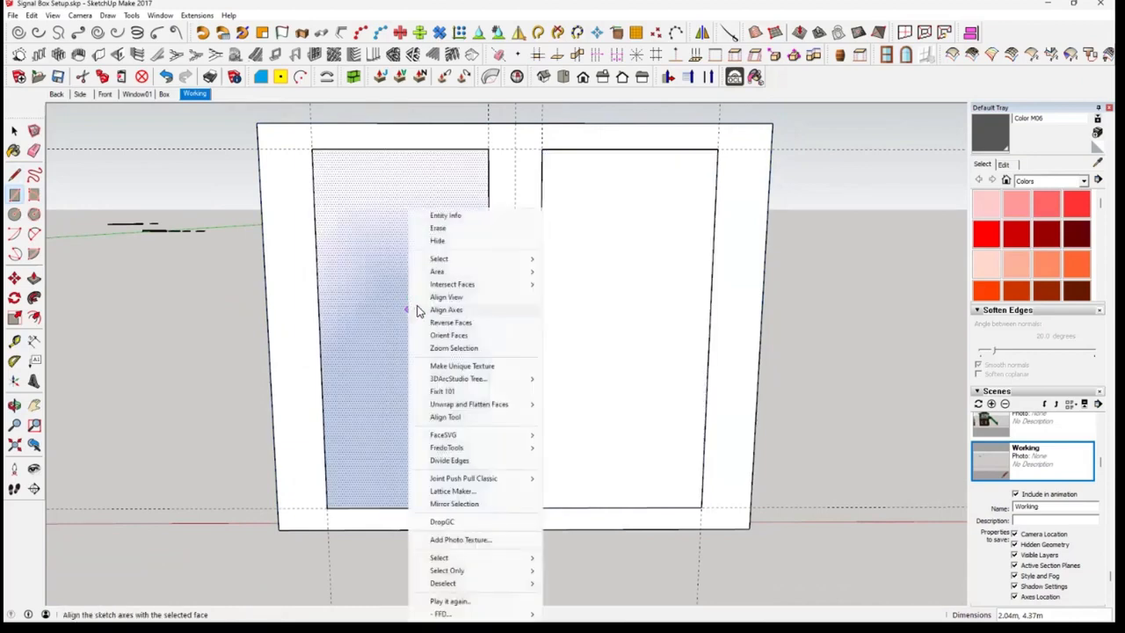
click(457, 323)
key(r)
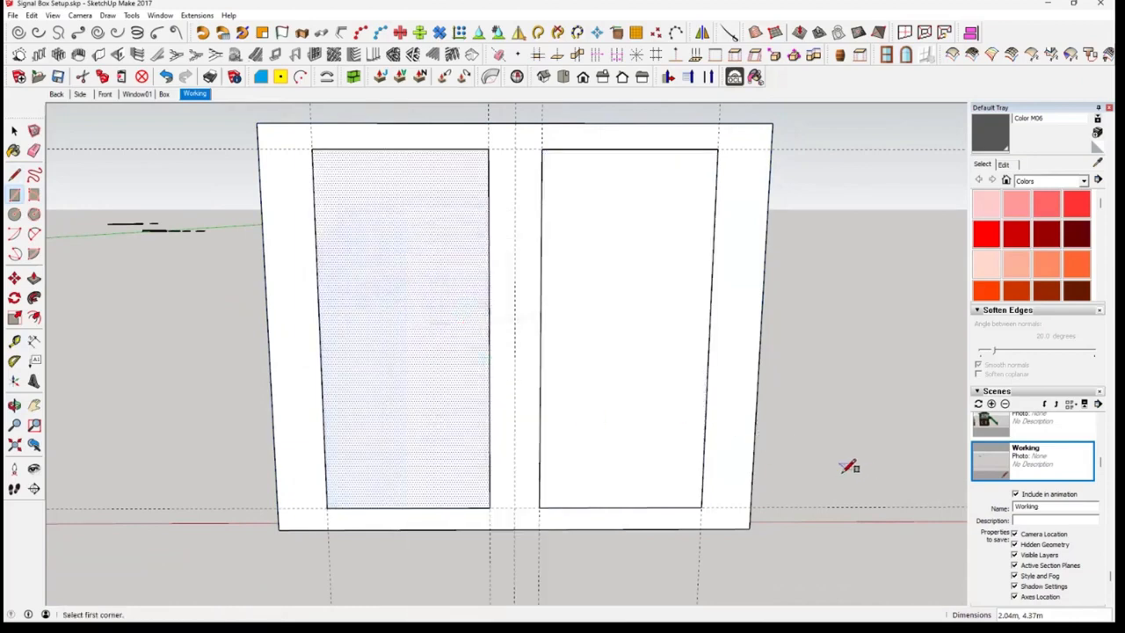
mouse_move(774, 460)
middle_down()
mouse_move(909, 495)
mouse_move(828, 502)
mouse_move(774, 457)
middle_up()
key(space)
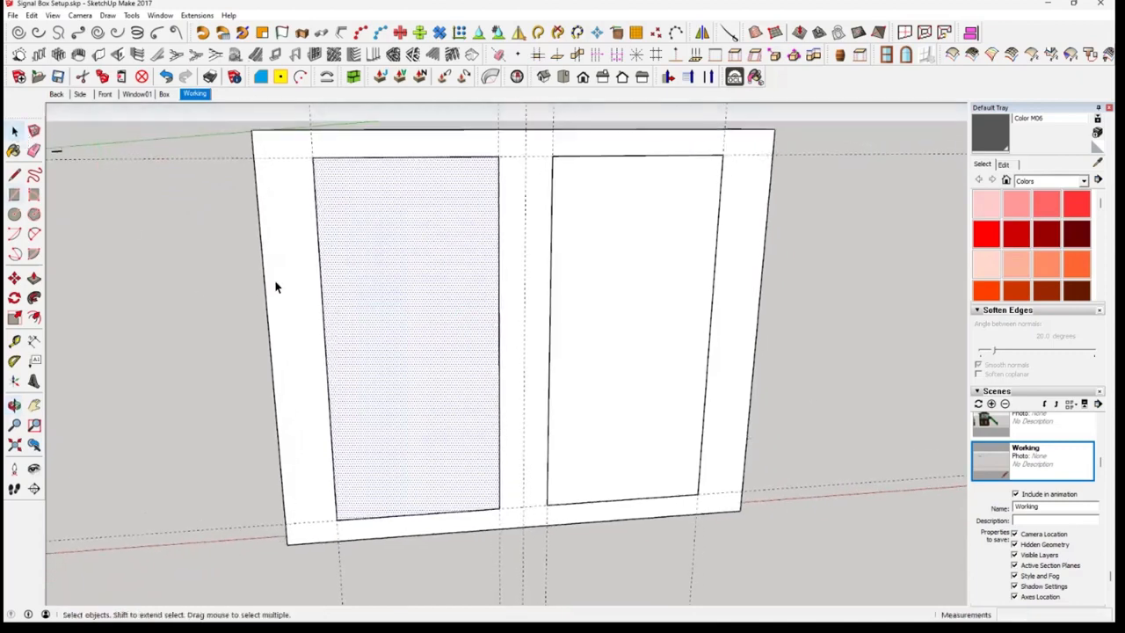
Cut the two panel rectangles, faces and edges together, from outside the front wall group
click(275, 287)
middle_drag(357, 288, 419, 311)
scroll(418, 312, down, 1)
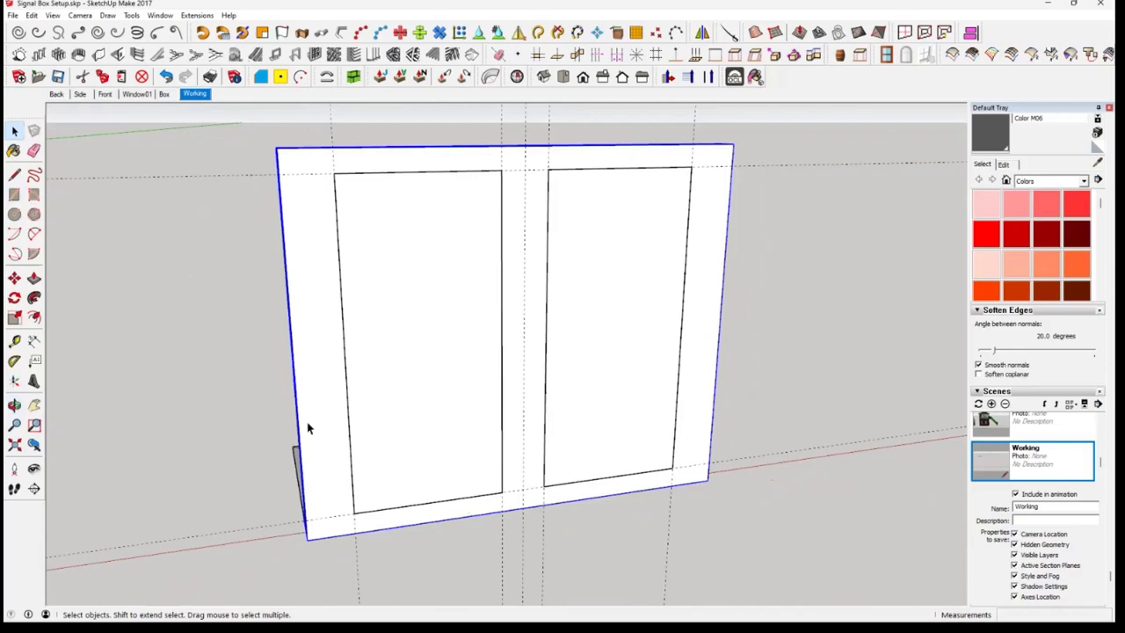
click(401, 396)
click(610, 361)
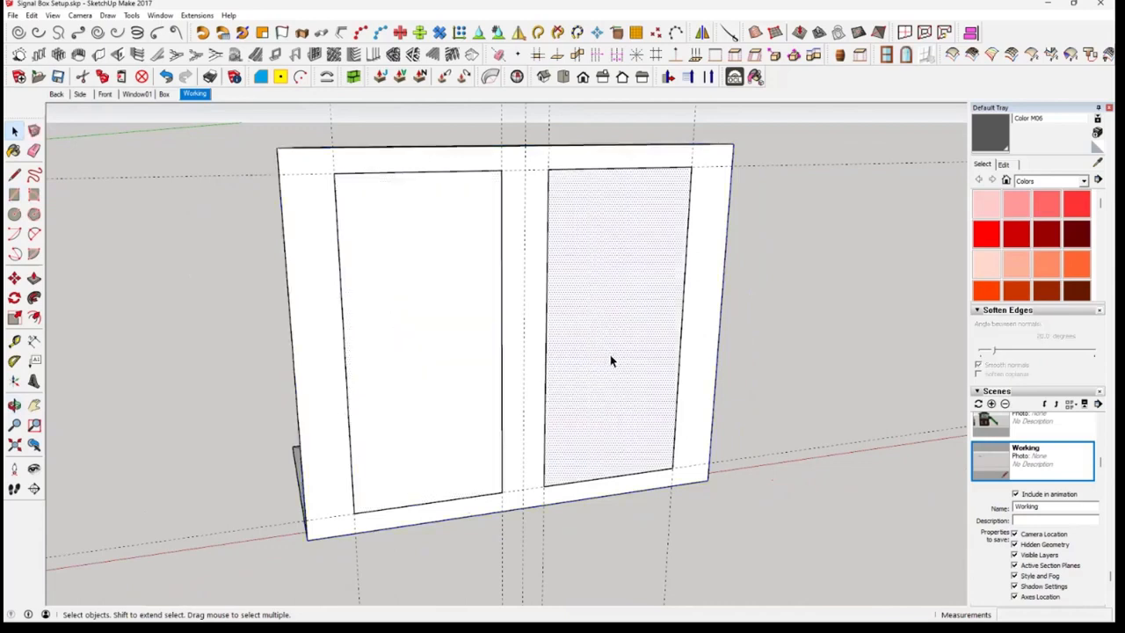
click(702, 357)
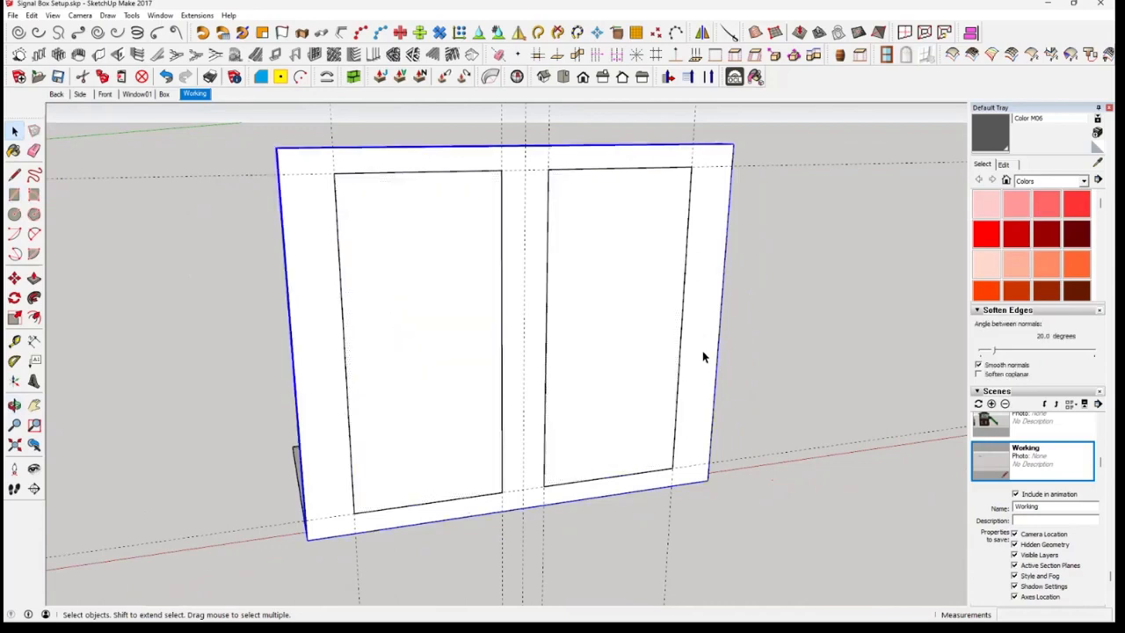
click(446, 391)
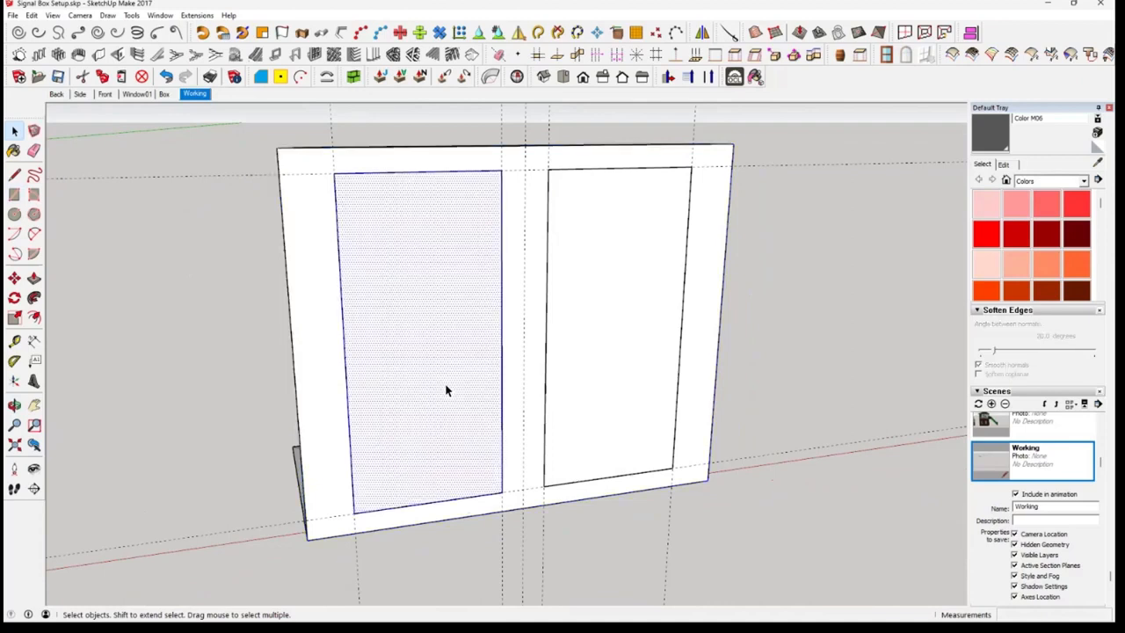
shift+click(620, 388)
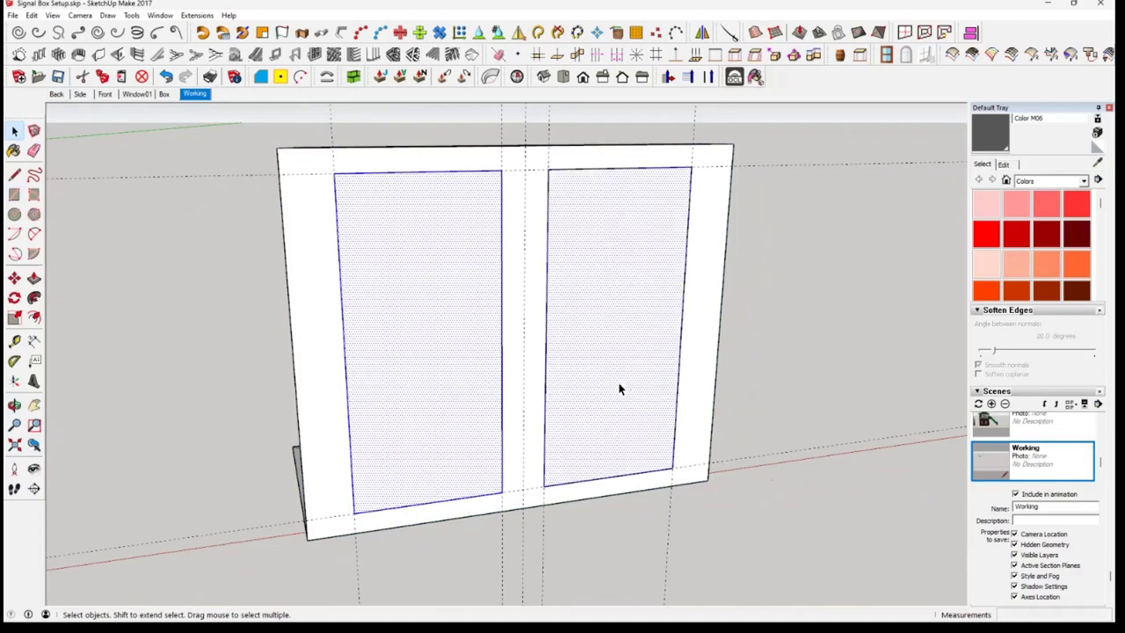
click(83, 79)
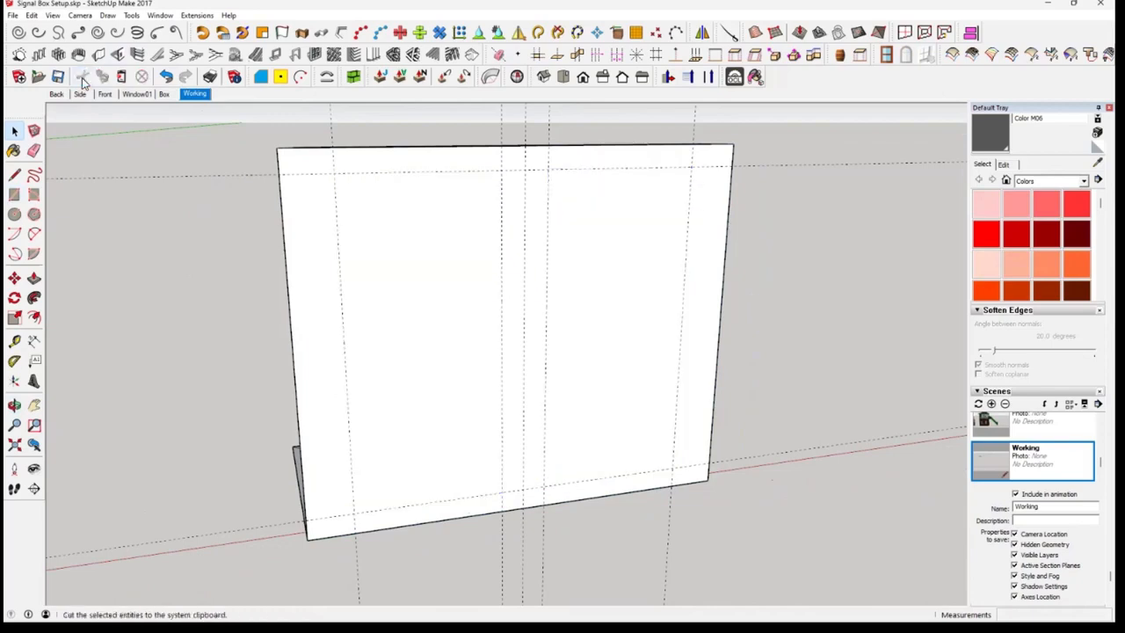
Open the front wall group for editing and paste the two cut panel rectangles in place inside it
click(338, 356)
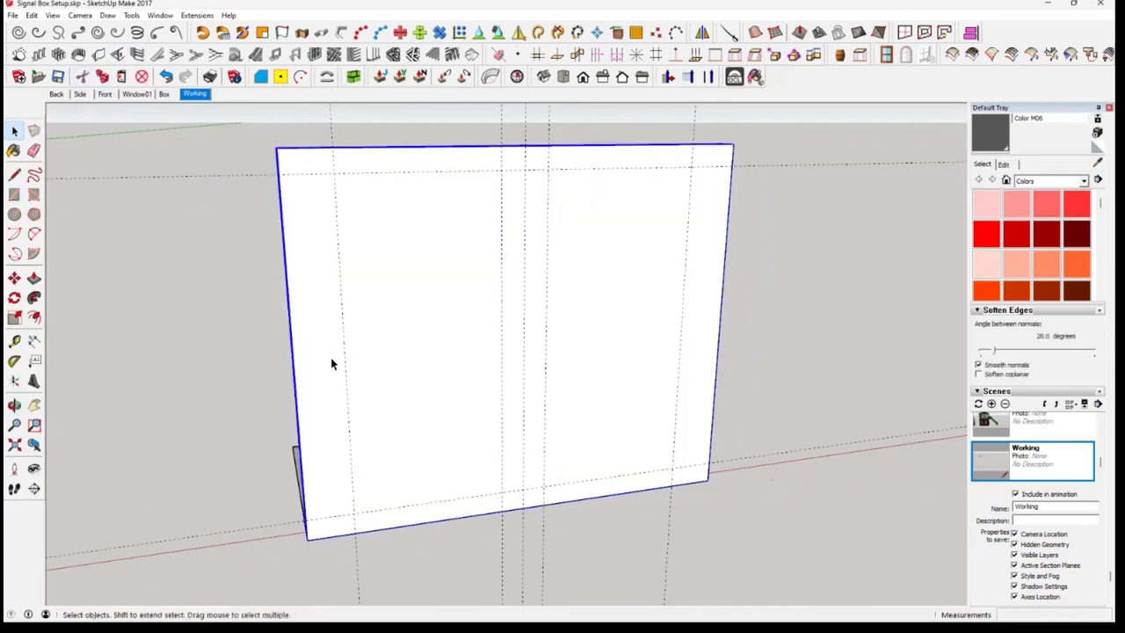
double_click(333, 363)
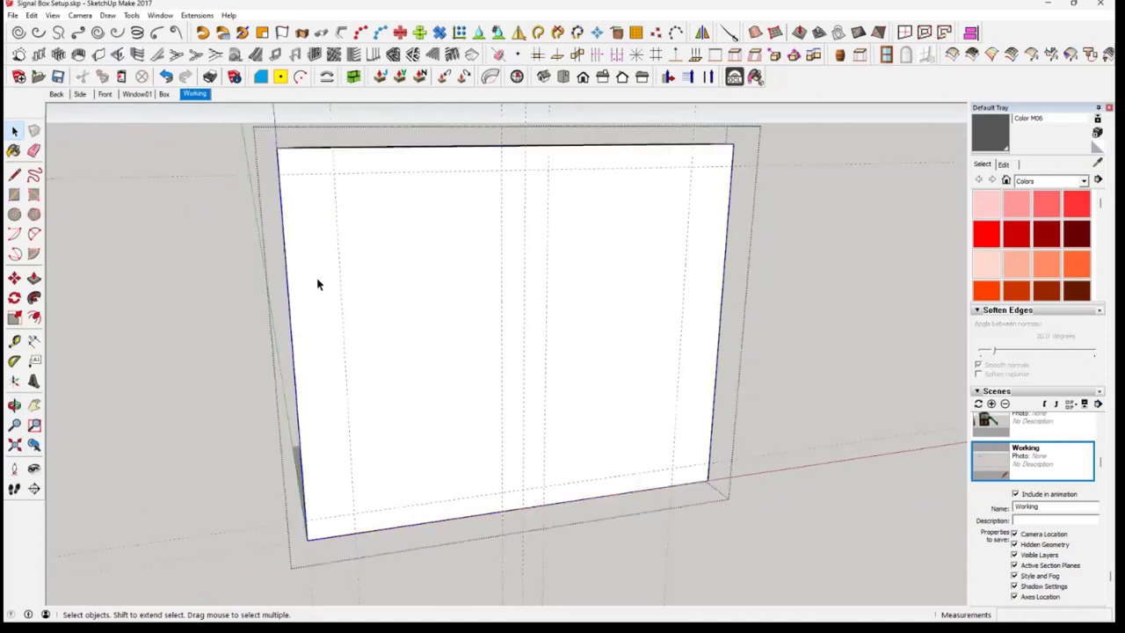
click(32, 15)
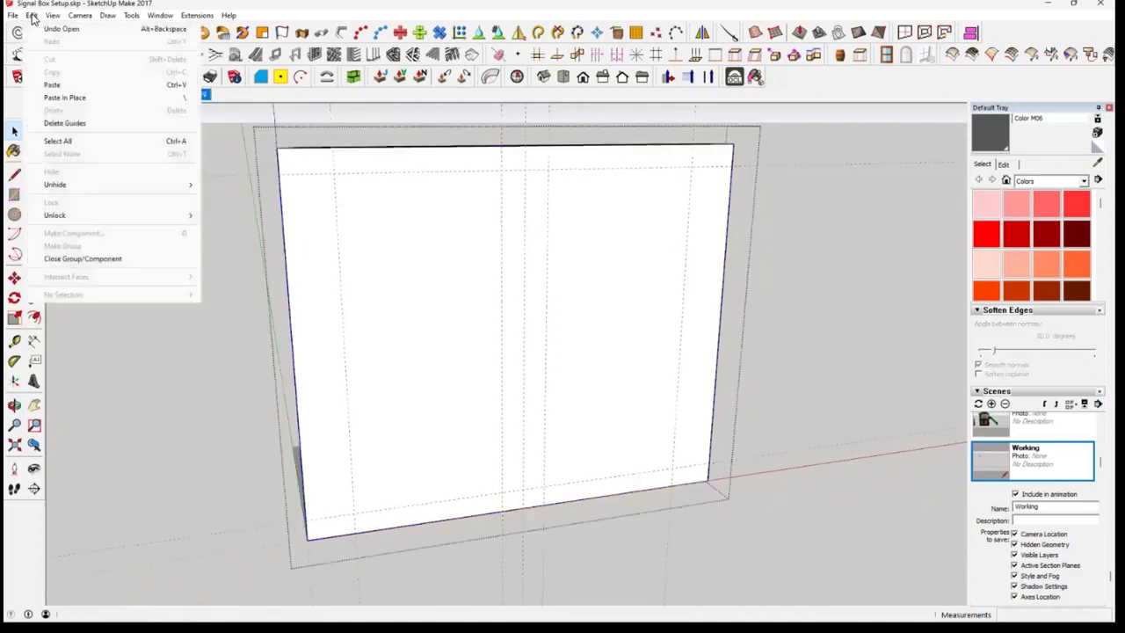
click(68, 98)
Select the wall surround and the panel faces in turn to check how the pasted rectangles divide the front wall
click(334, 356)
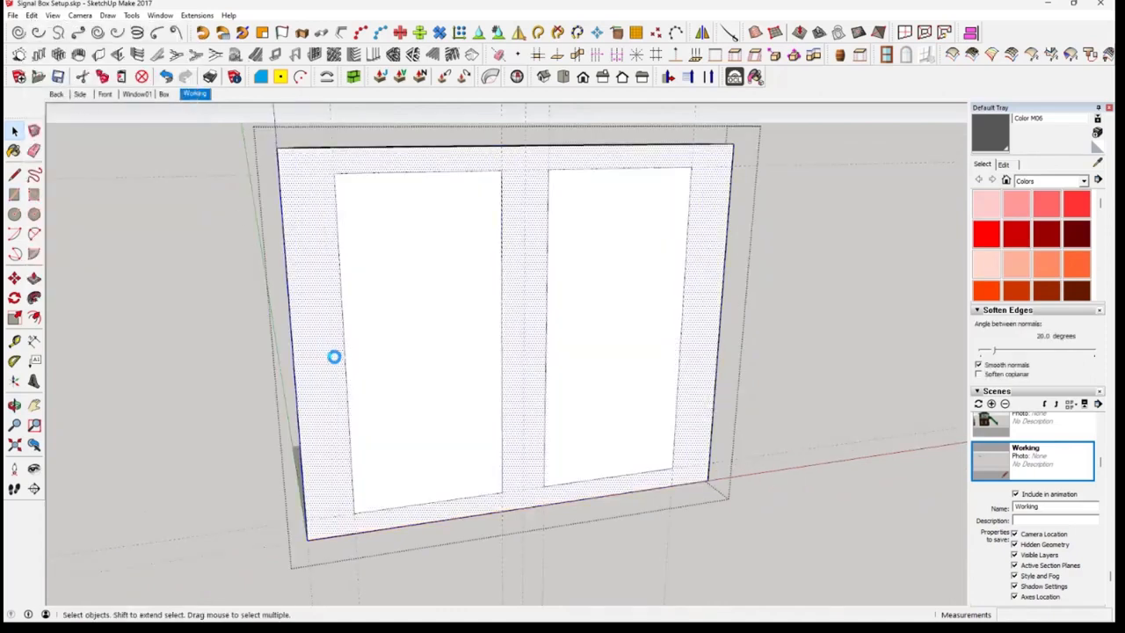
click(430, 379)
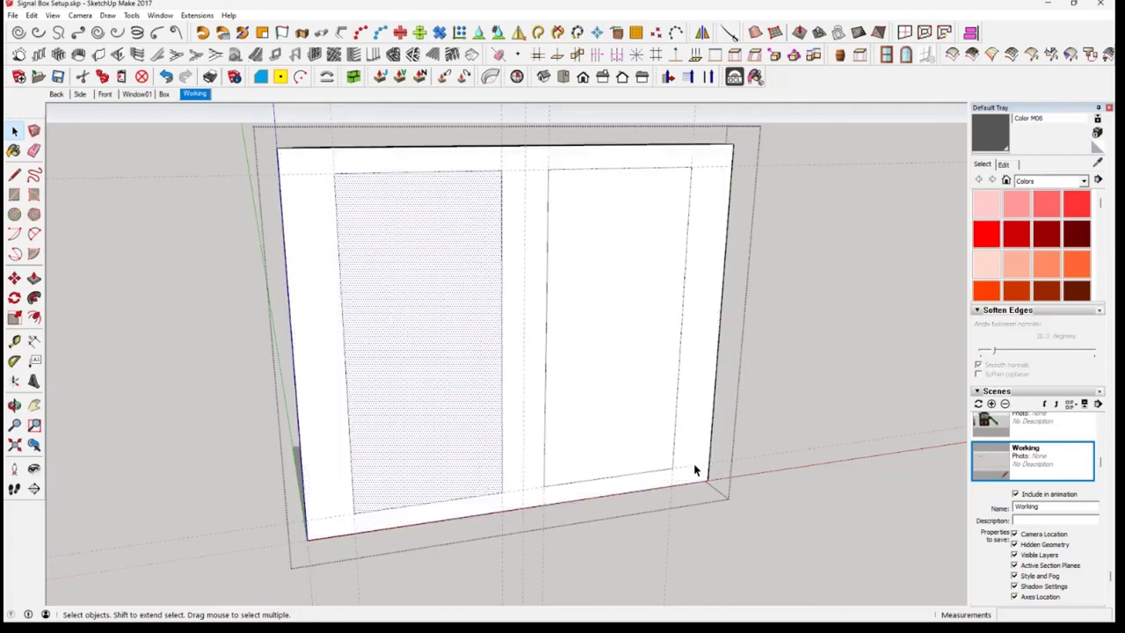
click(693, 432)
click(629, 408)
click(454, 385)
middle_drag(317, 392, 484, 431)
middle_drag(576, 255, 588, 369)
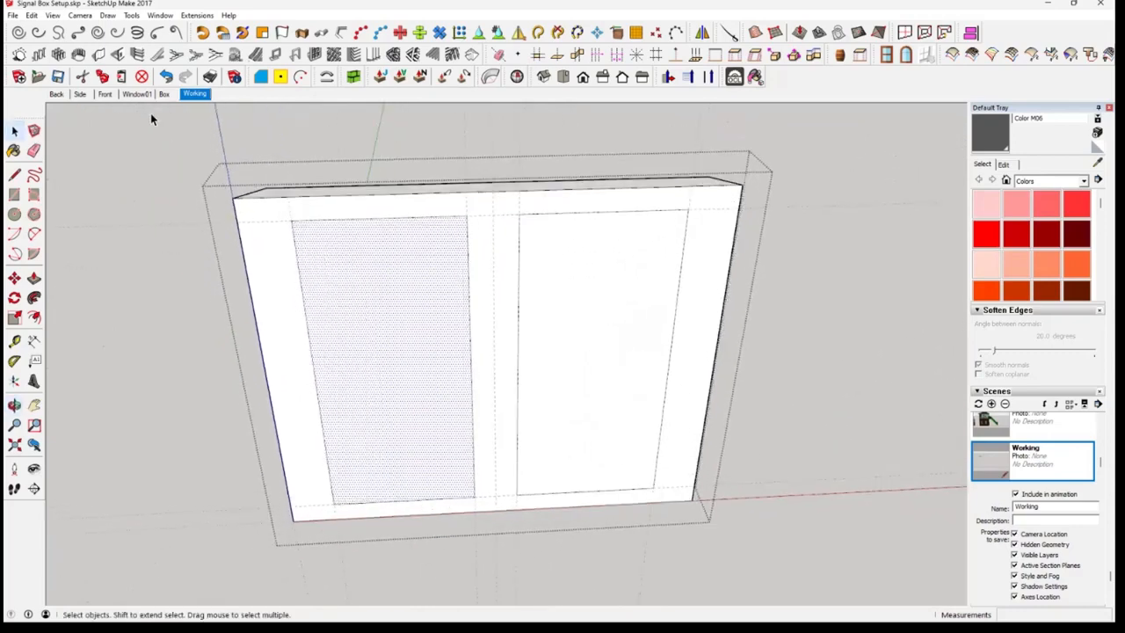
Measure the depth of the recessed window panel beside the brick pier in the Box scene
click(164, 93)
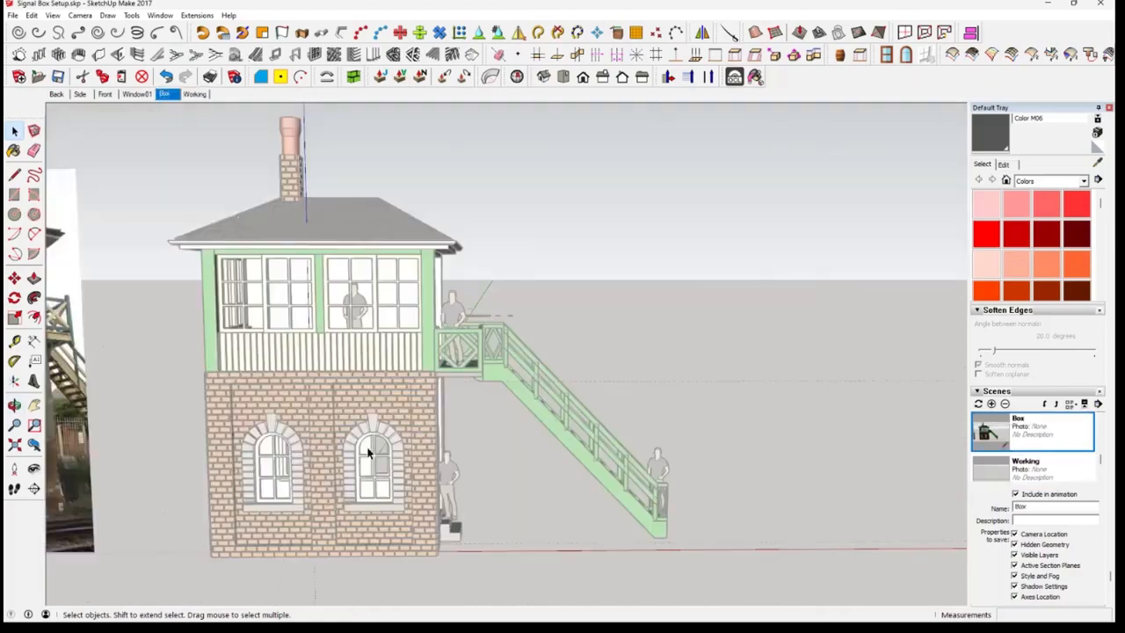
scroll(359, 439, up, 3)
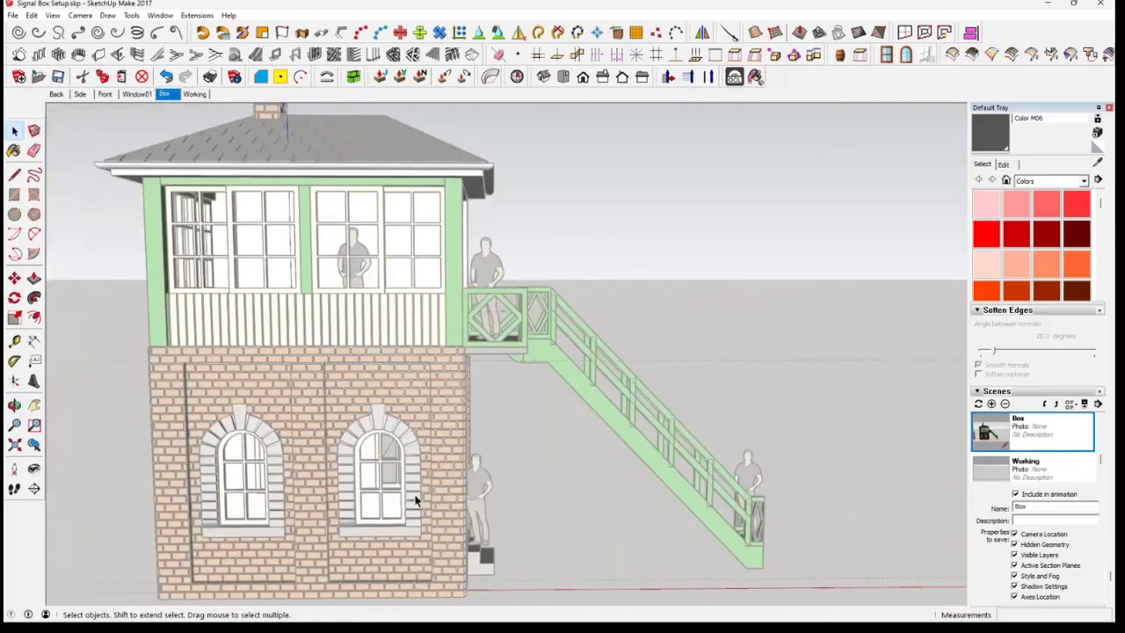
middle_drag(447, 441, 488, 324)
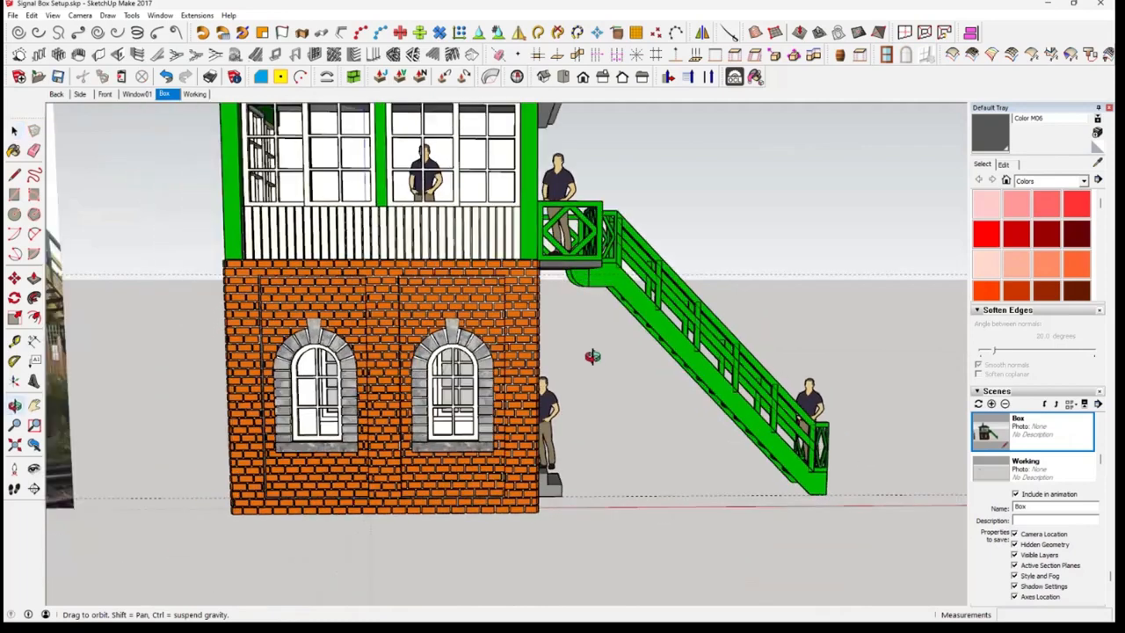
scroll(681, 286, up, 3)
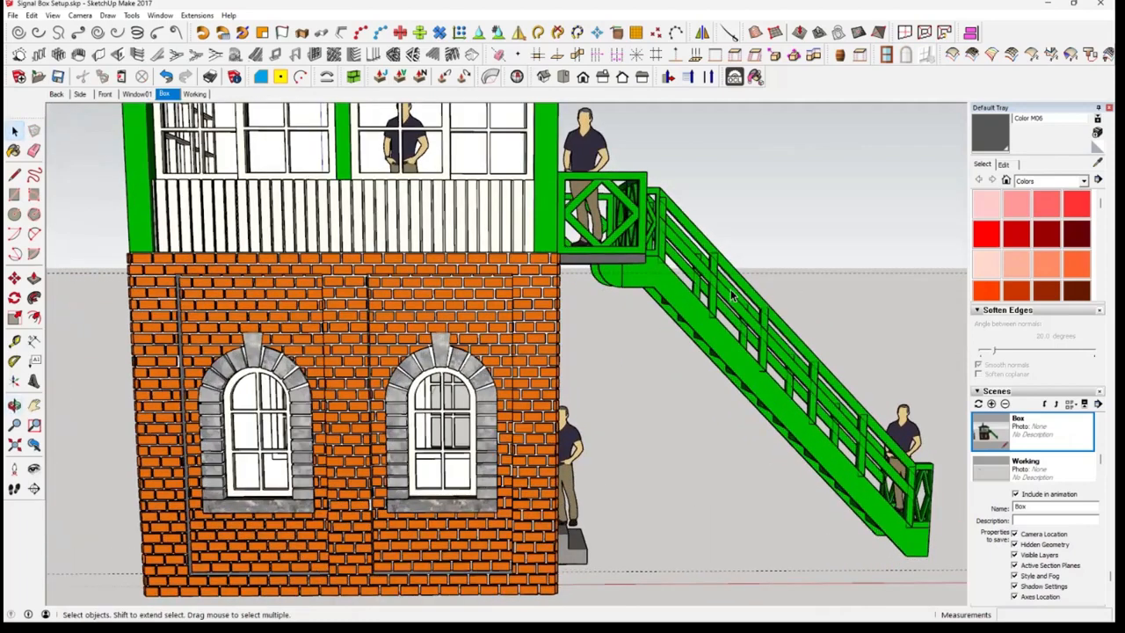
scroll(732, 297, up, 1)
scroll(741, 298, up, 4)
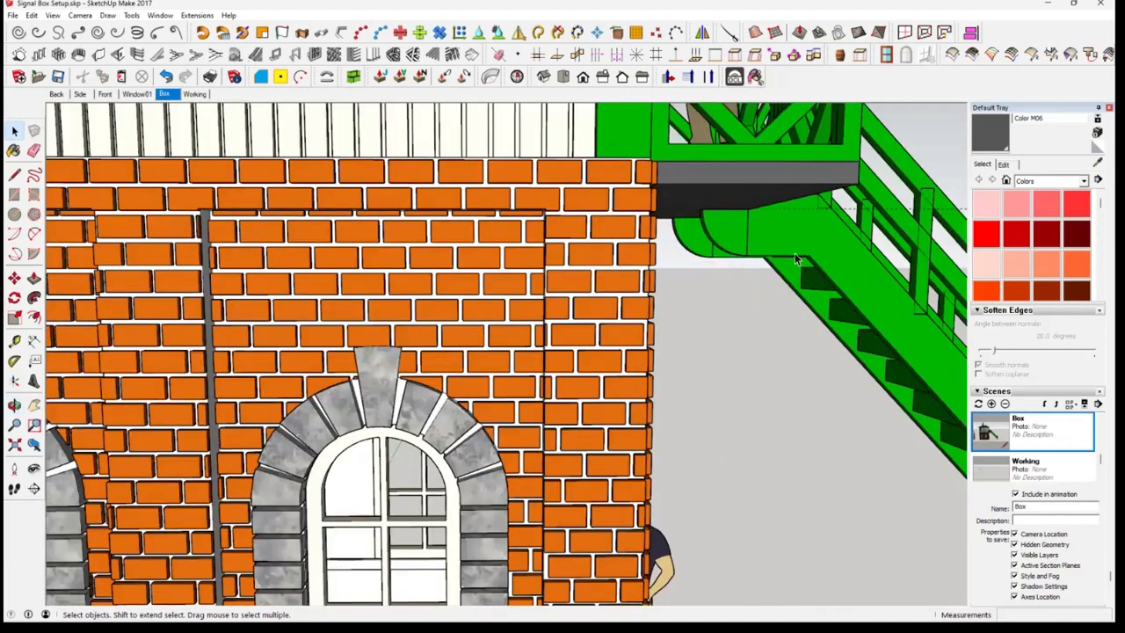
scroll(794, 304, up, 6)
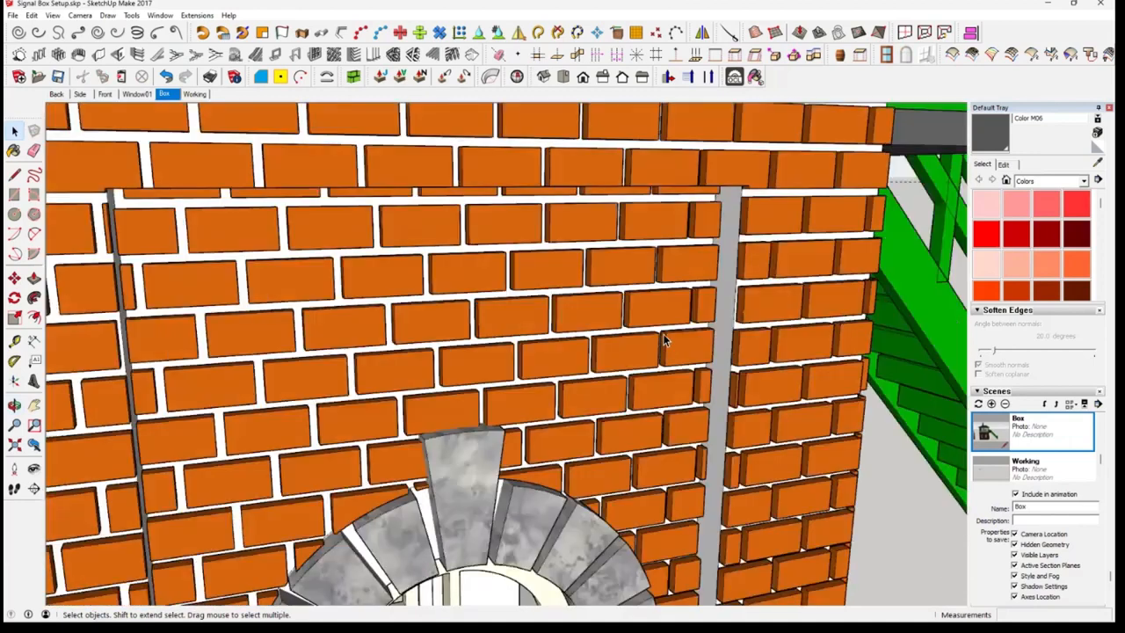
key(t)
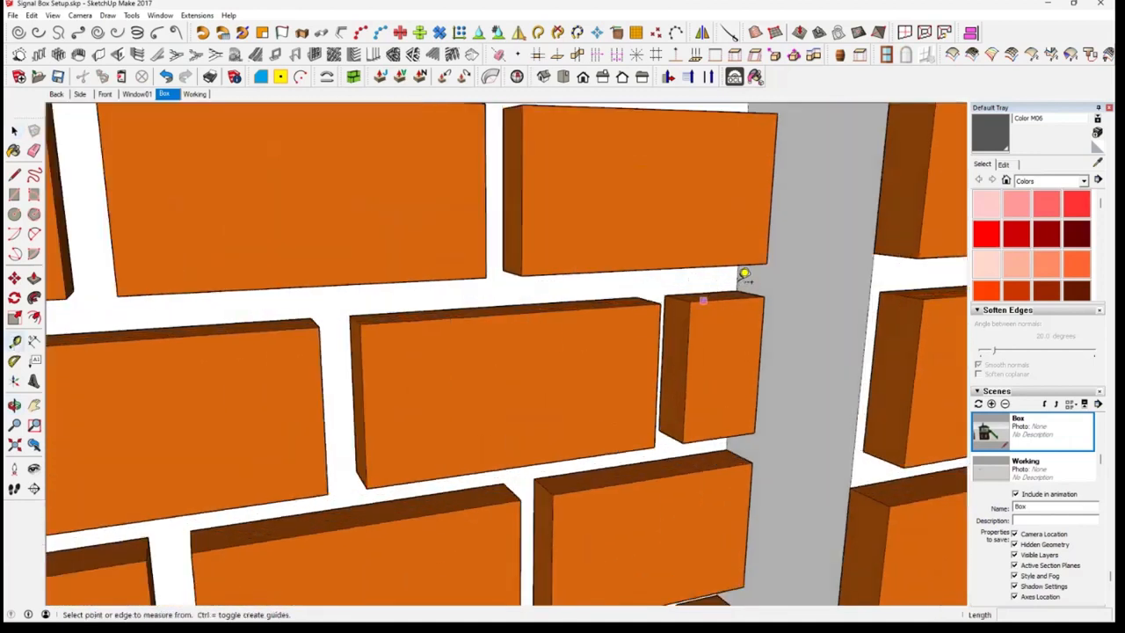
click(737, 280)
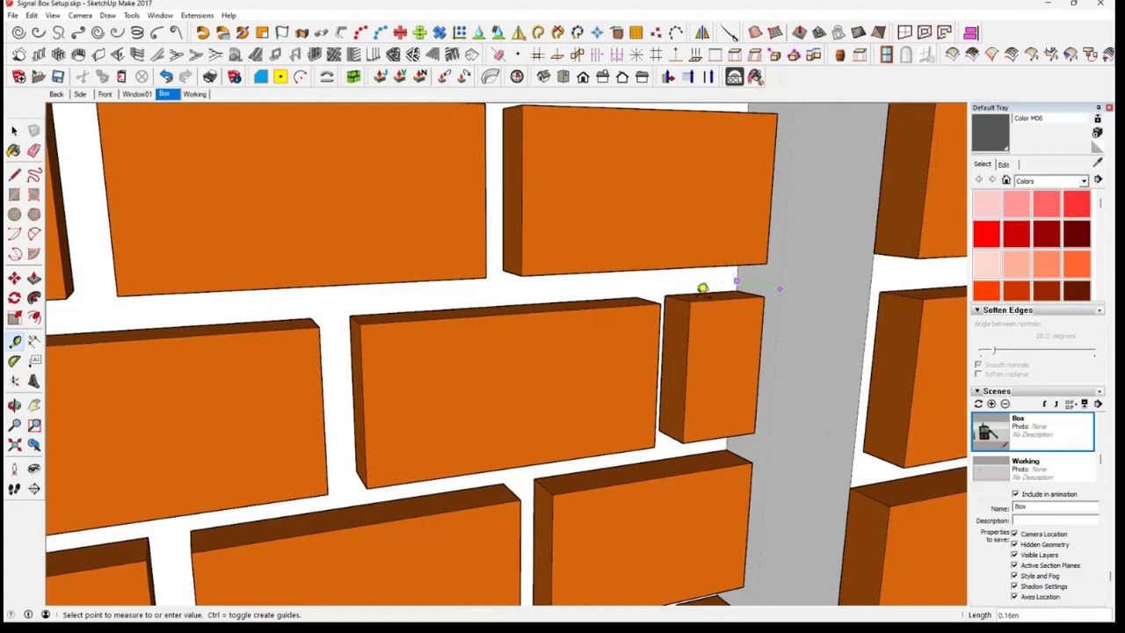
scroll(702, 295, down, 2)
scroll(700, 298, down, 3)
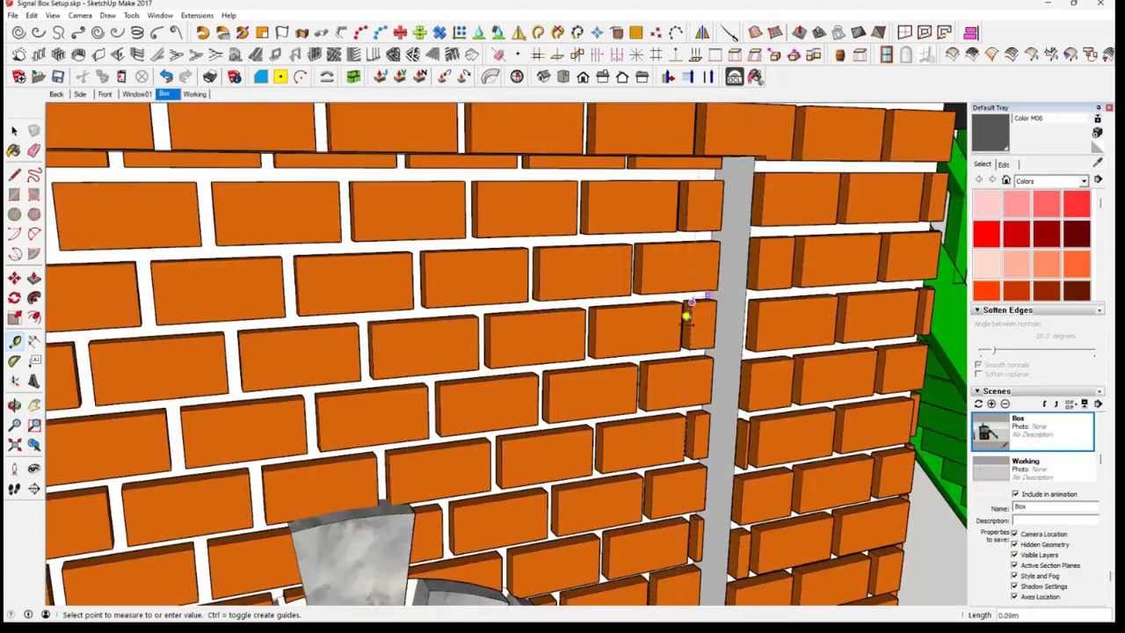
scroll(671, 274, down, 3)
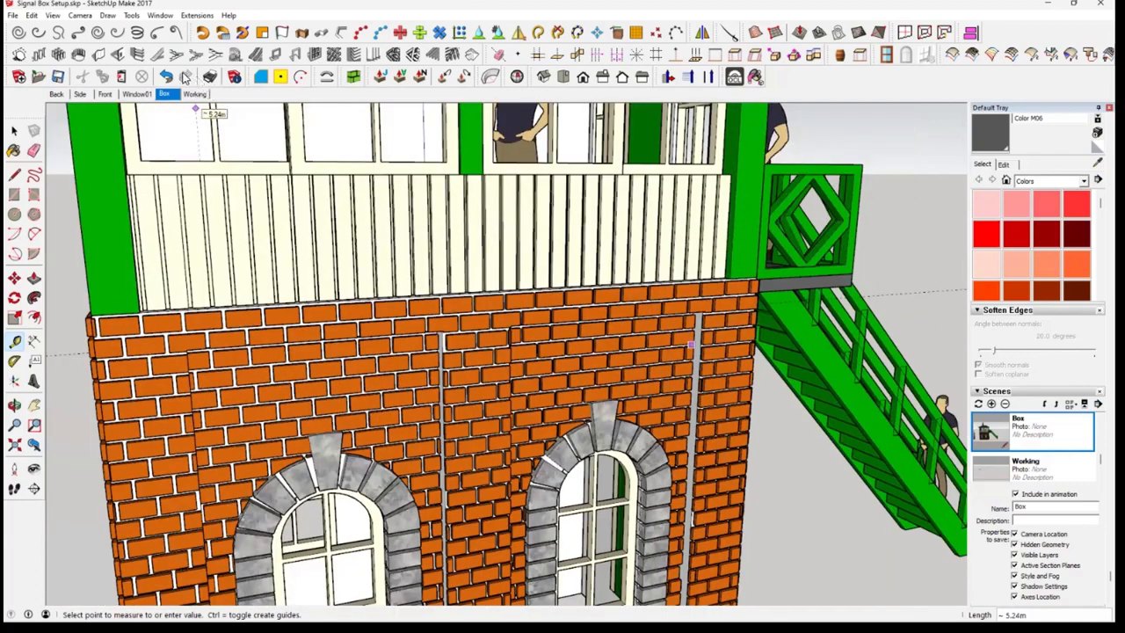
Return to the Working scene and open the front wall group for editing
click(195, 94)
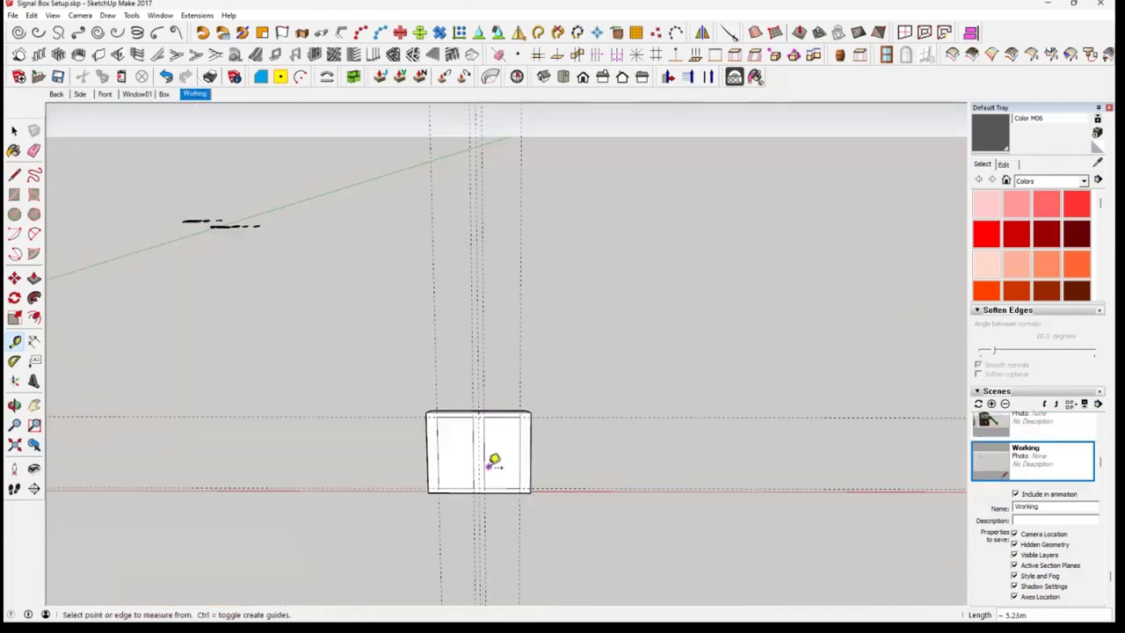
scroll(494, 455, up, 4)
scroll(472, 505, up, 3)
middle_drag(476, 520, 599, 455)
scroll(598, 456, up, 1)
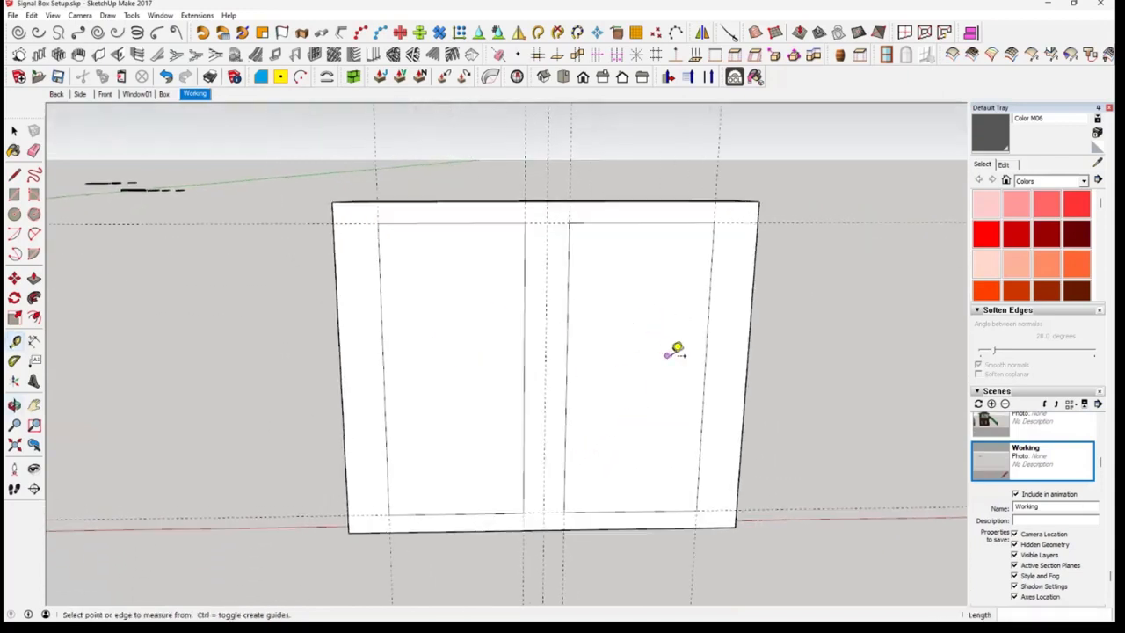
key(space)
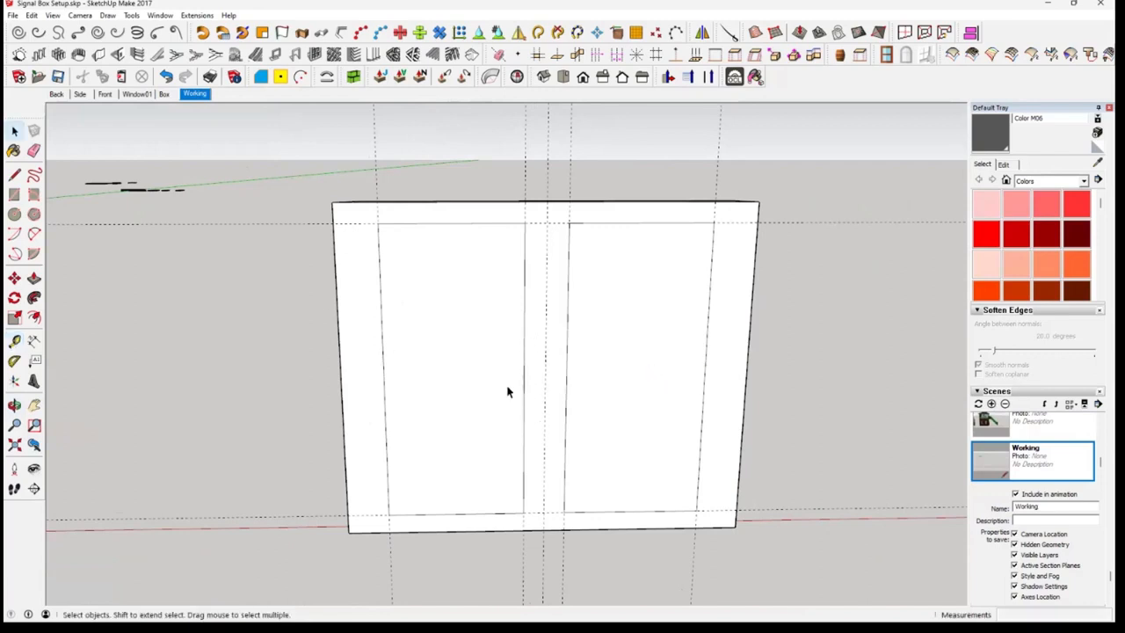
click(485, 372)
middle_drag(452, 369, 491, 396)
double_click(491, 402)
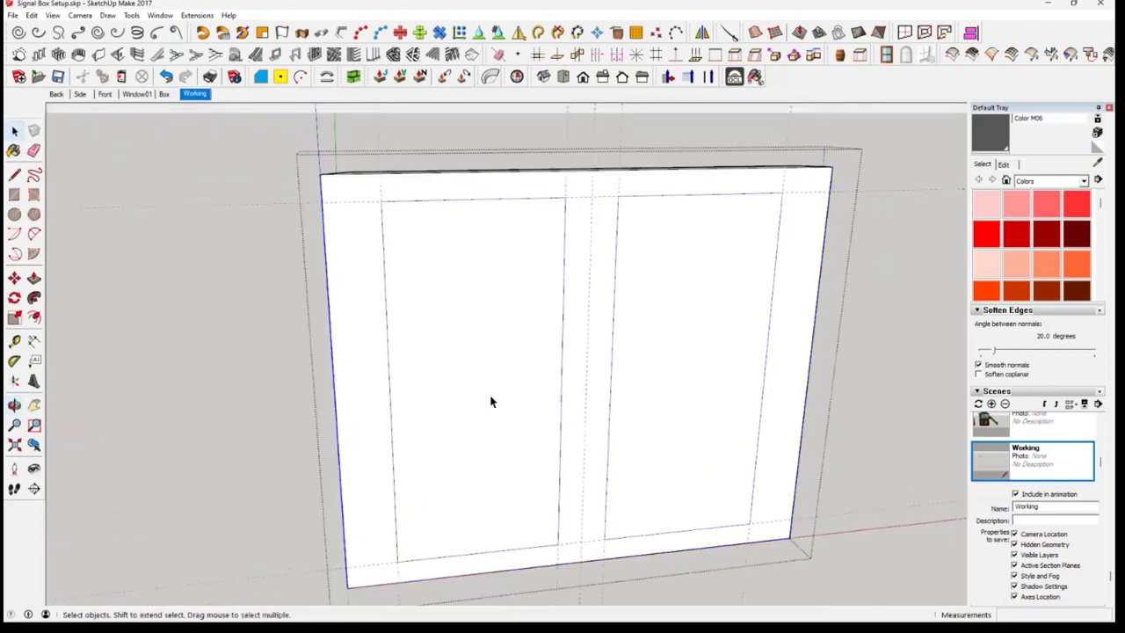
Try to Push/Pull the front wall's left panel face by 0.16 m, inspect its direction, and undo it
click(490, 398)
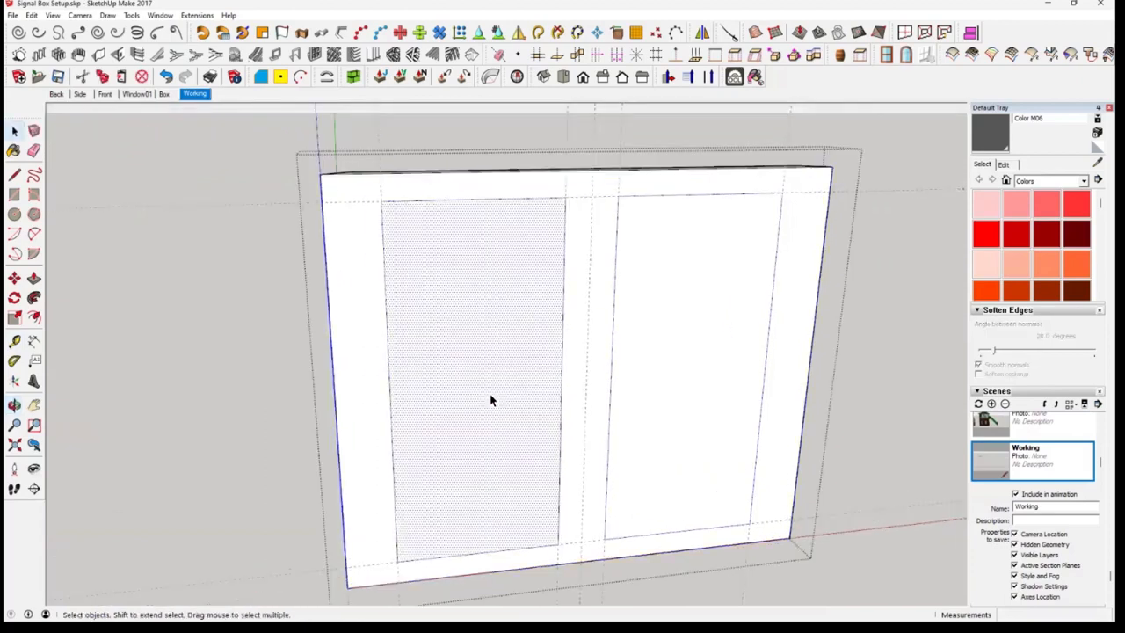
click(34, 278)
click(439, 360)
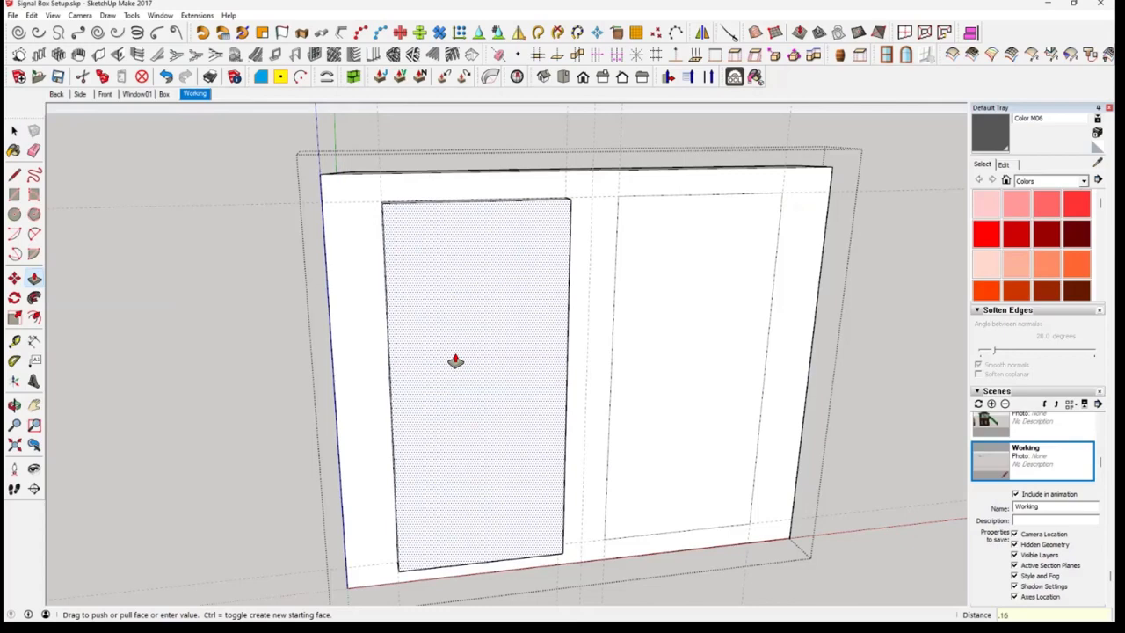
key(Return)
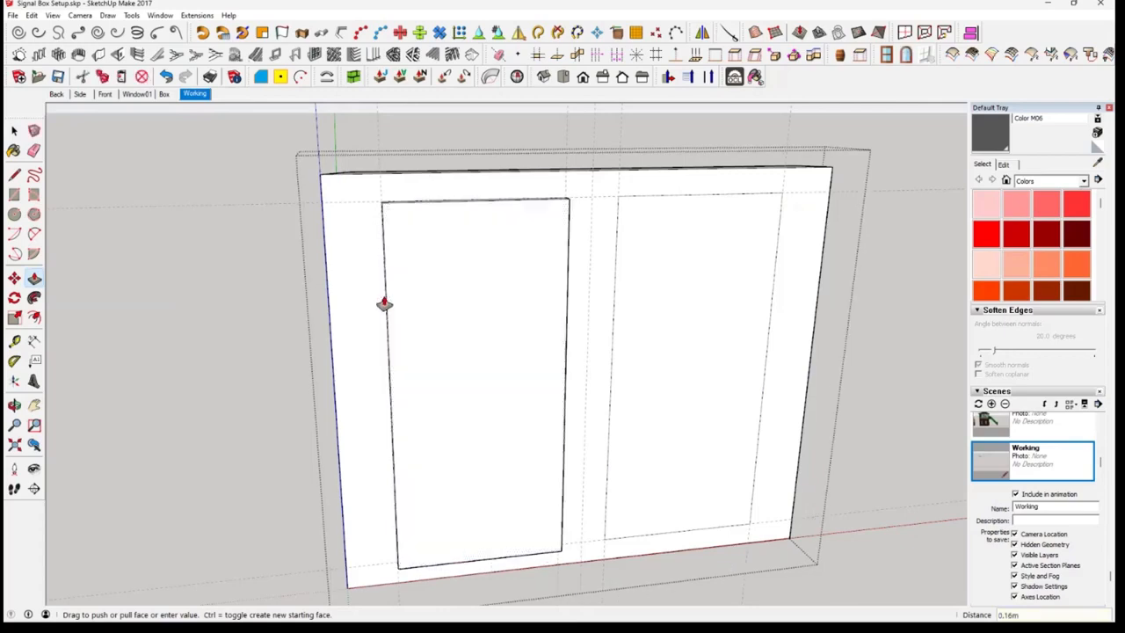
scroll(383, 297, up, 3)
middle_drag(383, 290, 633, 314)
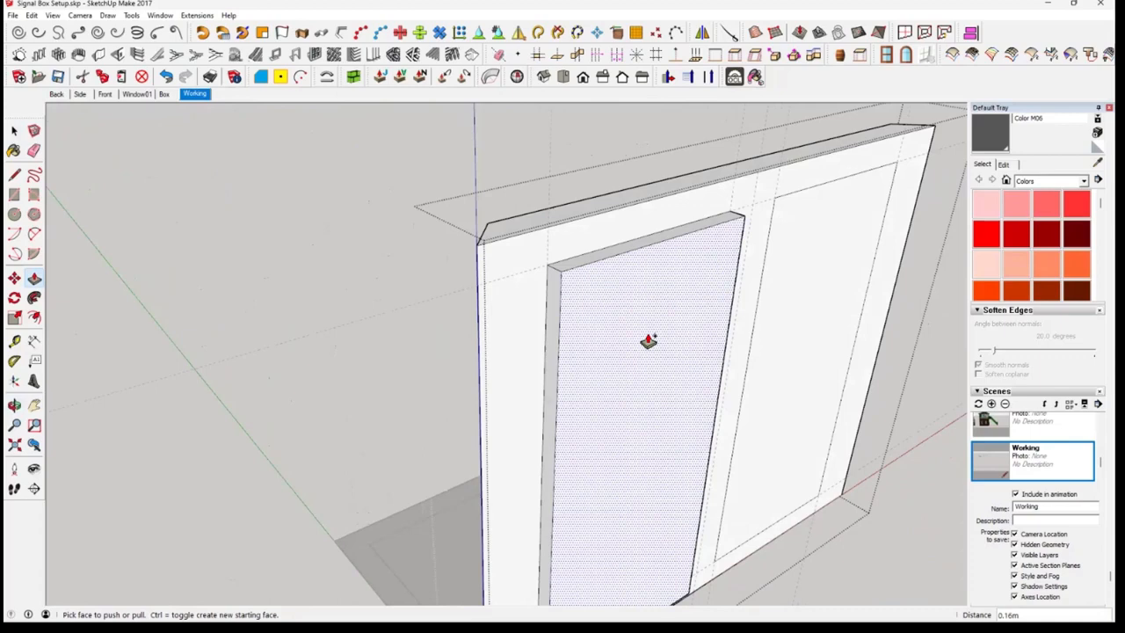
key(ctrl+z)
Push/Pull the front wall's two window panel faces inward by 0.16 m to recess them between the piers
click(625, 326)
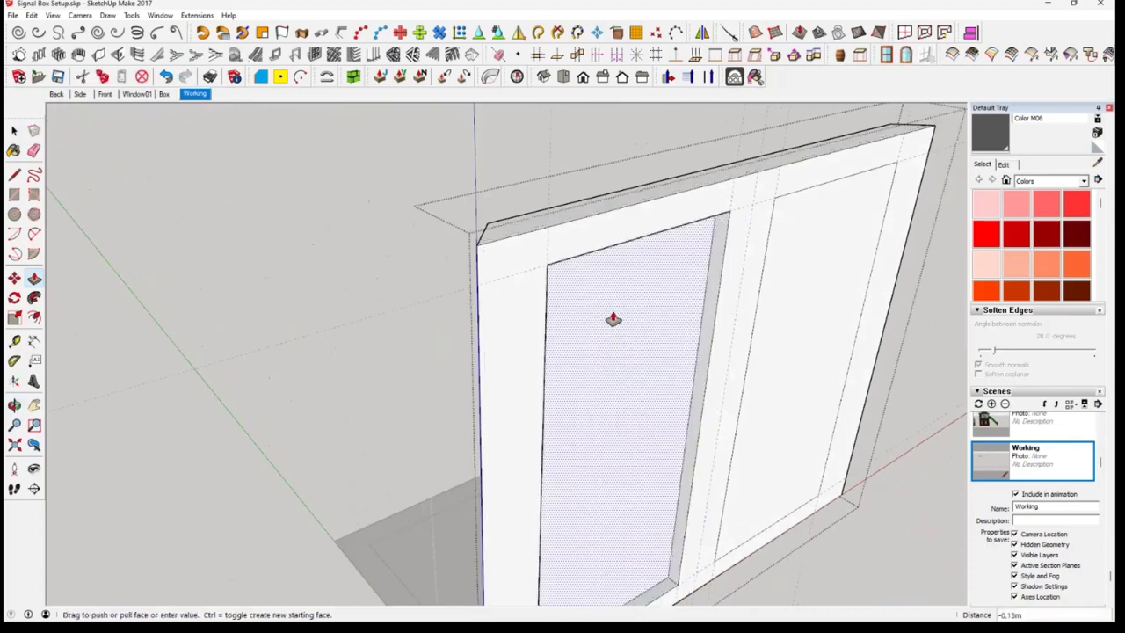
key(Return)
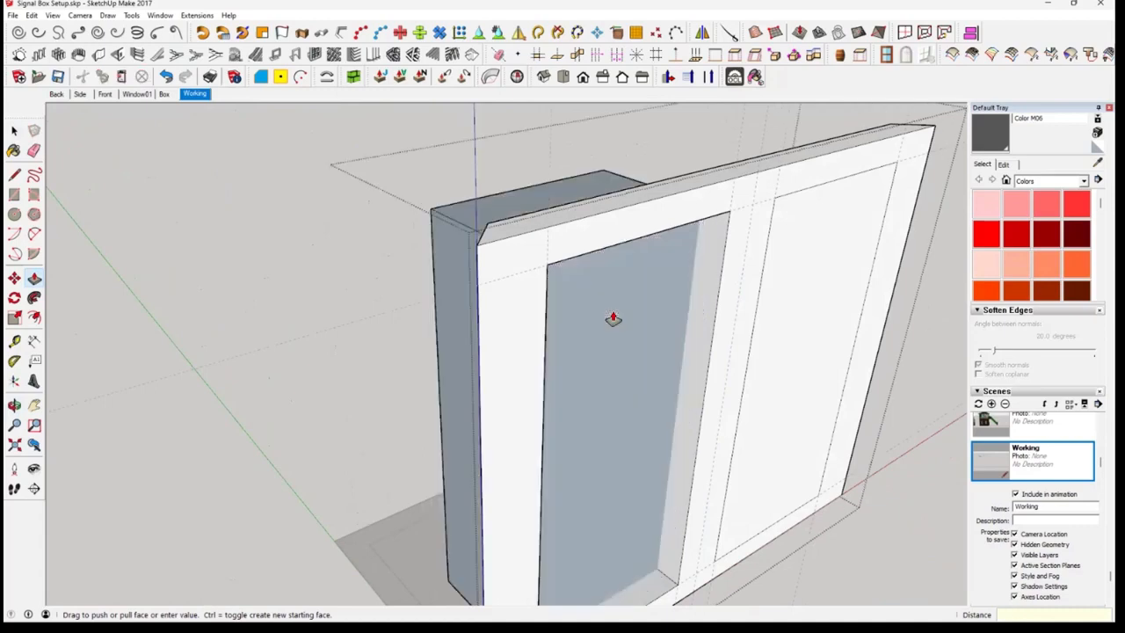
key(Return)
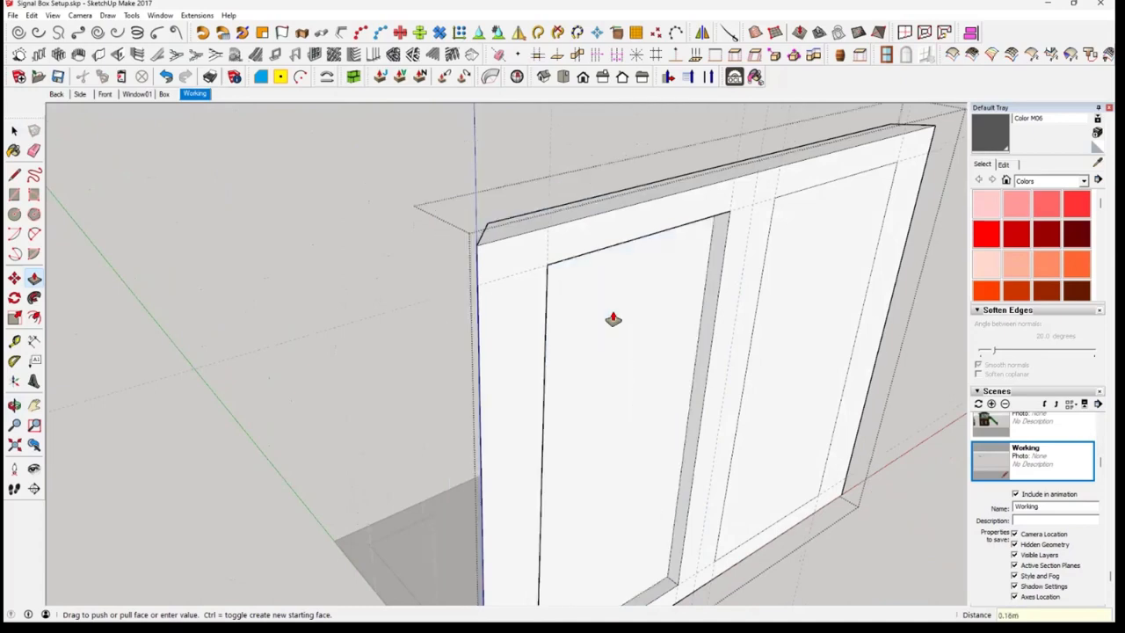
click(786, 396)
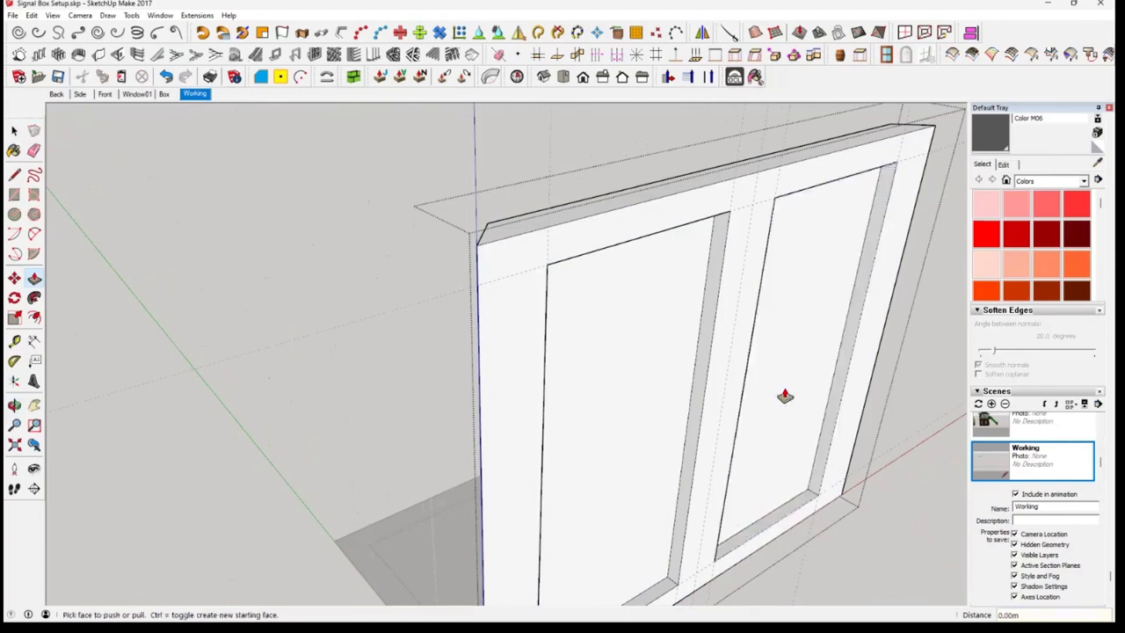
middle_drag(821, 458, 119, 192)
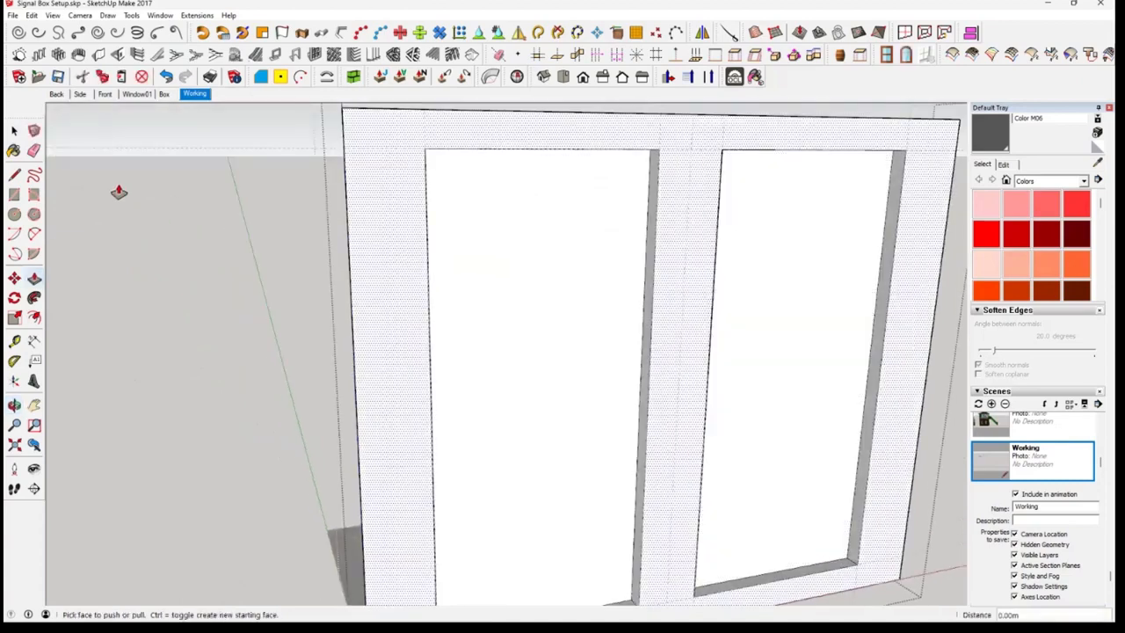
key(space)
Compare the recessed front wall panels with the brick panels around the arched windows in the Box scene, and return to the Working scene
scroll(329, 439, down, 5)
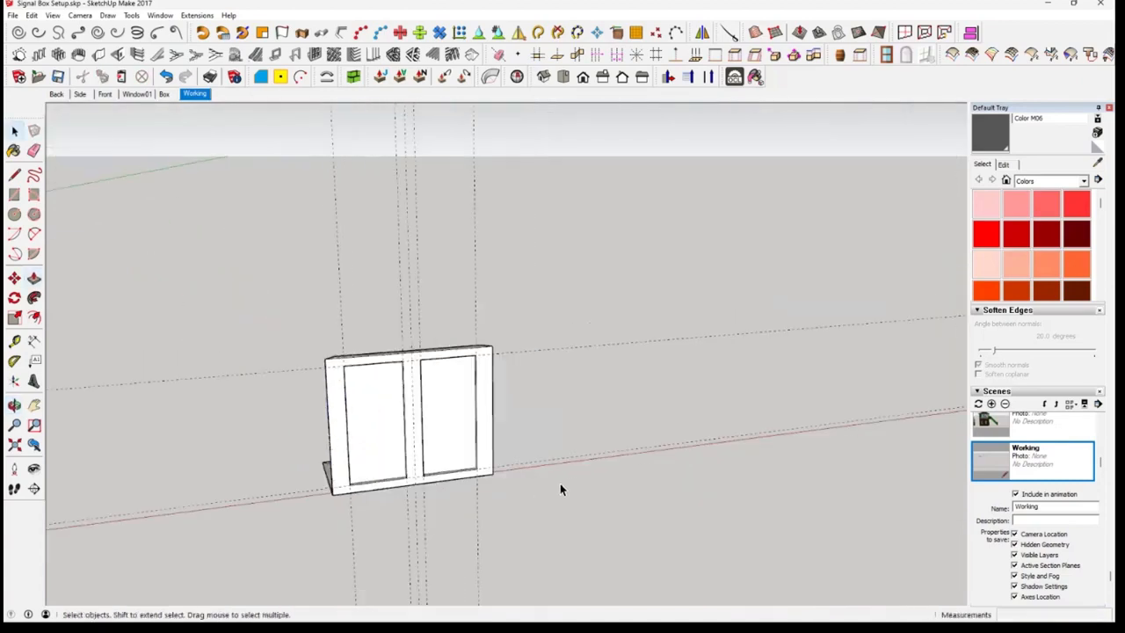
middle_drag(561, 485, 438, 417)
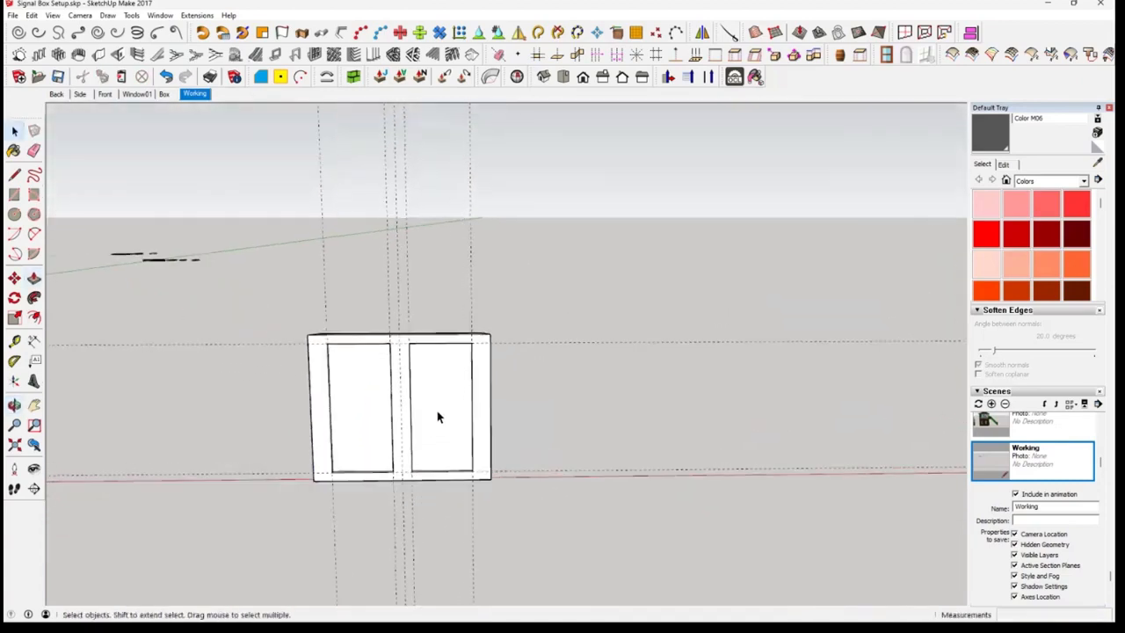
scroll(437, 417, up, 4)
middle_drag(580, 462, 475, 484)
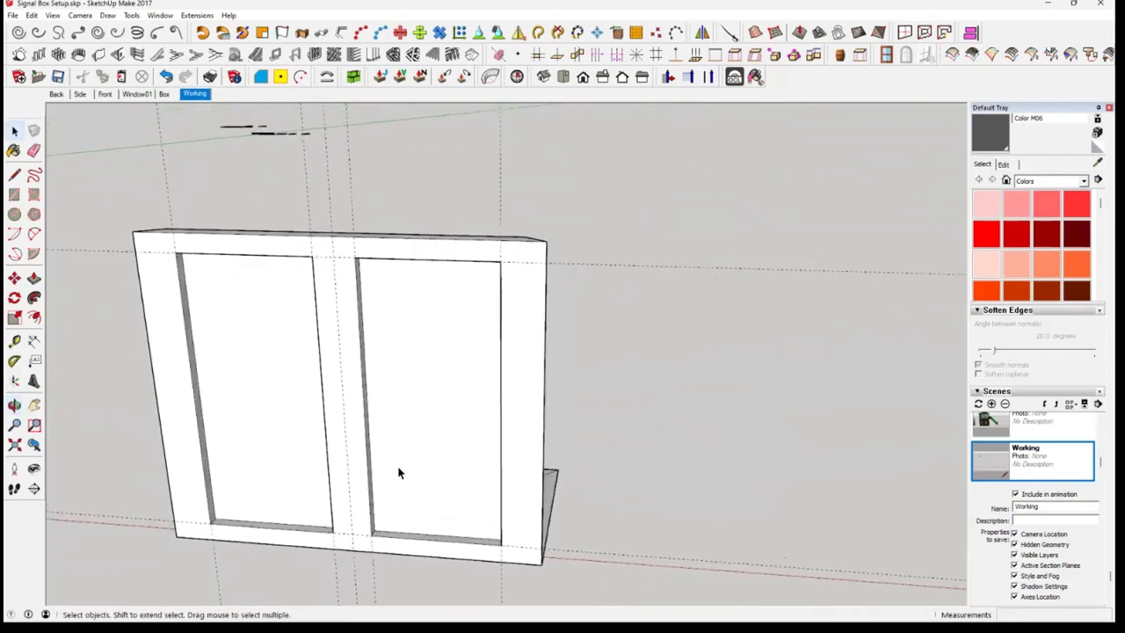
middle_drag(399, 473, 162, 99)
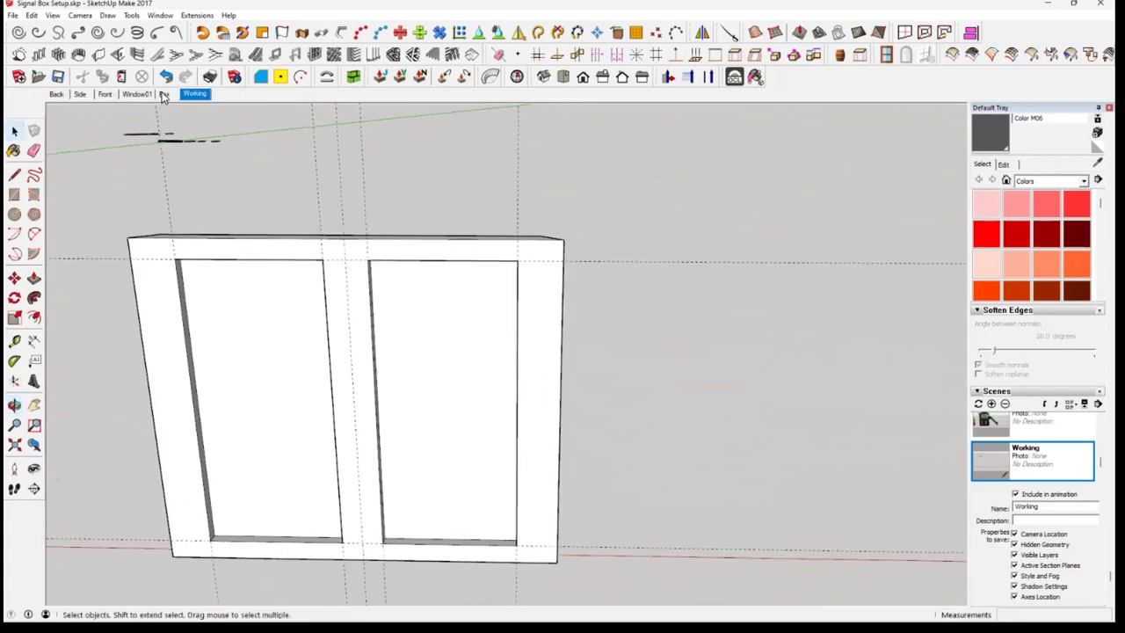
click(164, 94)
scroll(383, 499, up, 1)
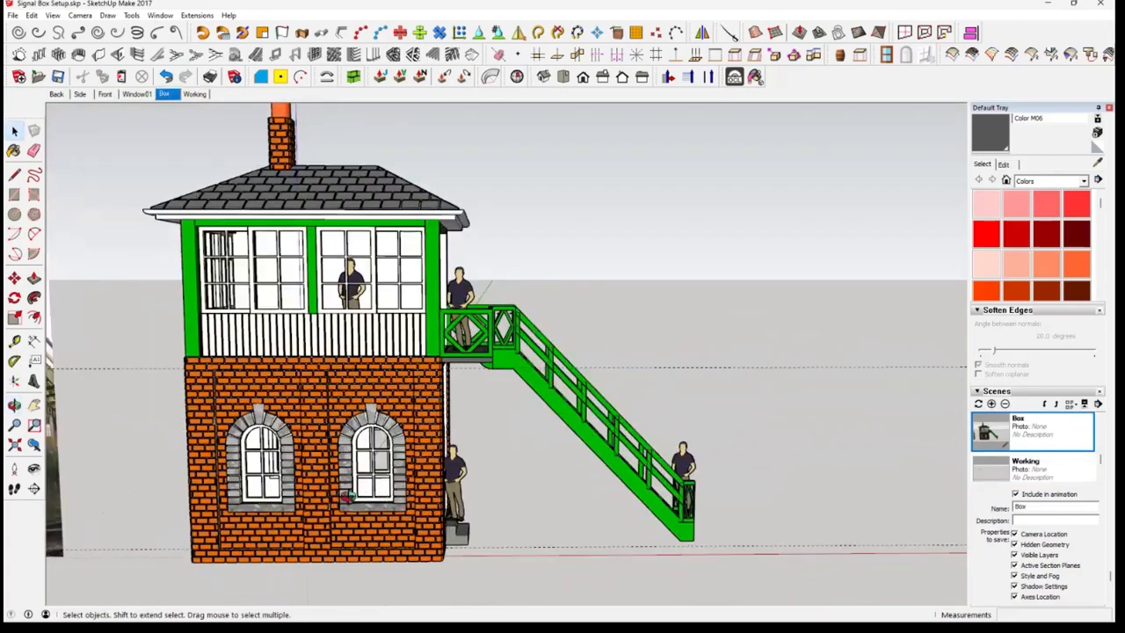
scroll(347, 496, up, 1)
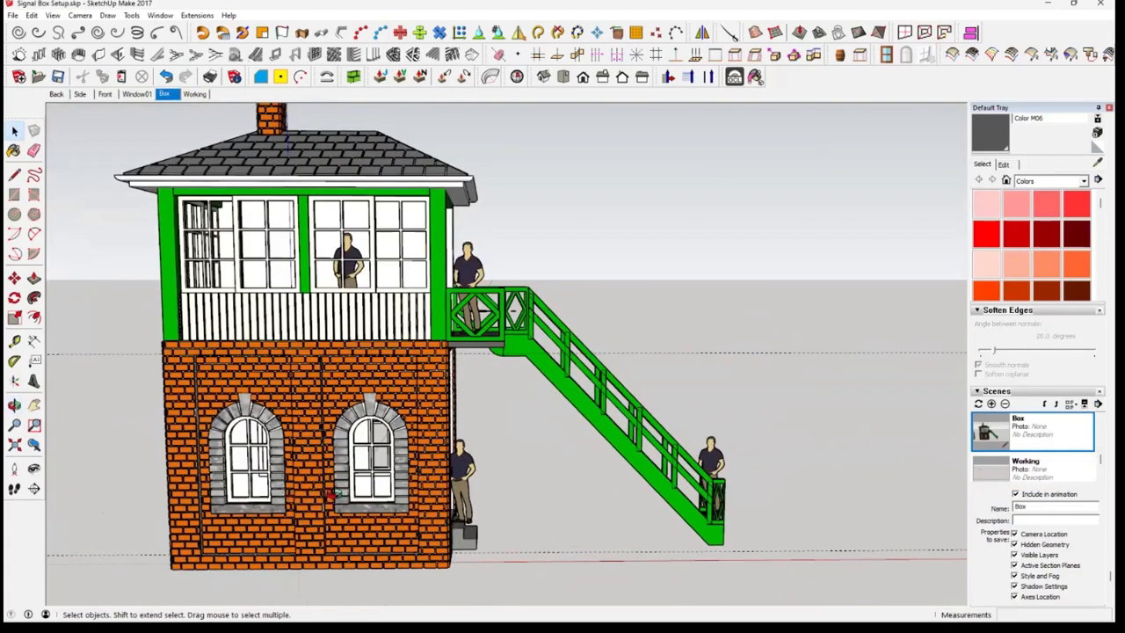
scroll(330, 494, up, 2)
scroll(375, 504, up, 1)
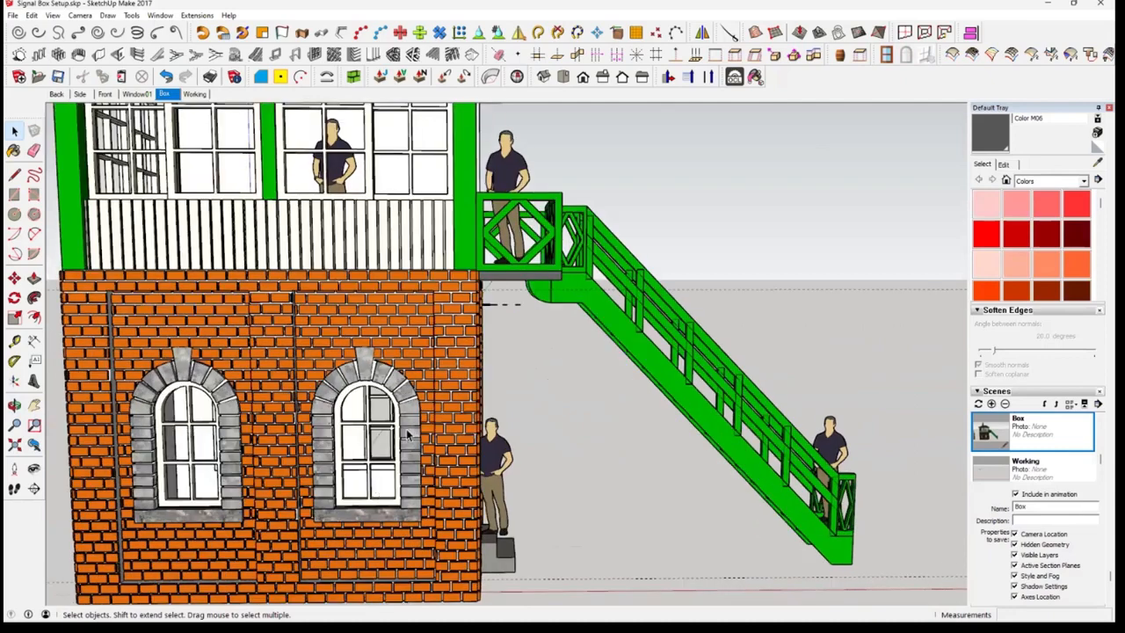
middle_drag(220, 167, 207, 161)
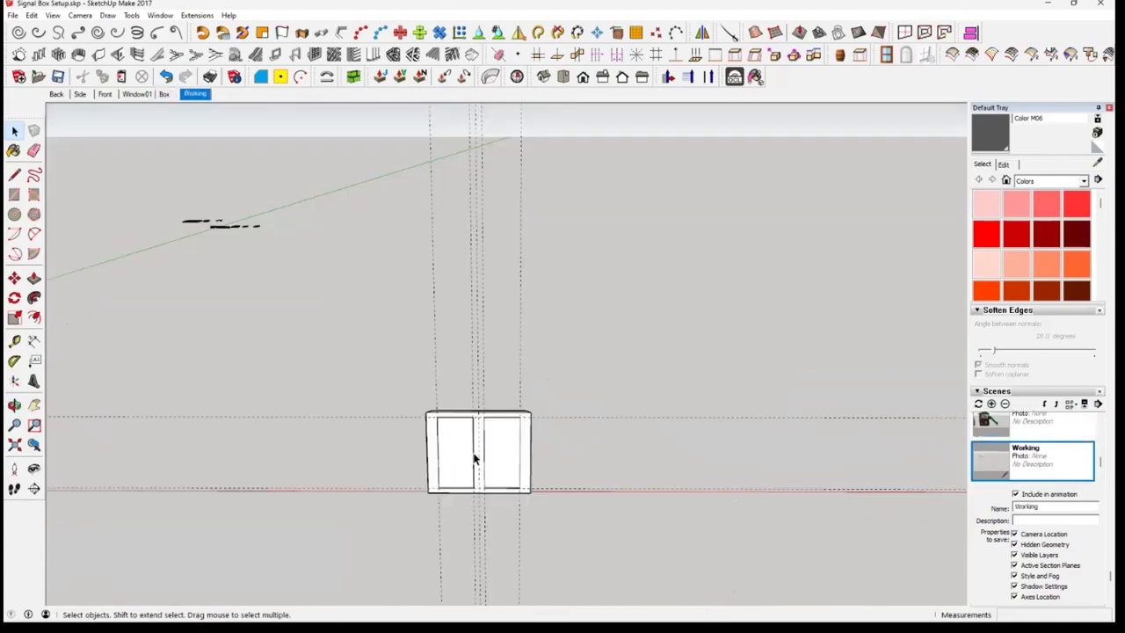
scroll(476, 457, up, 10)
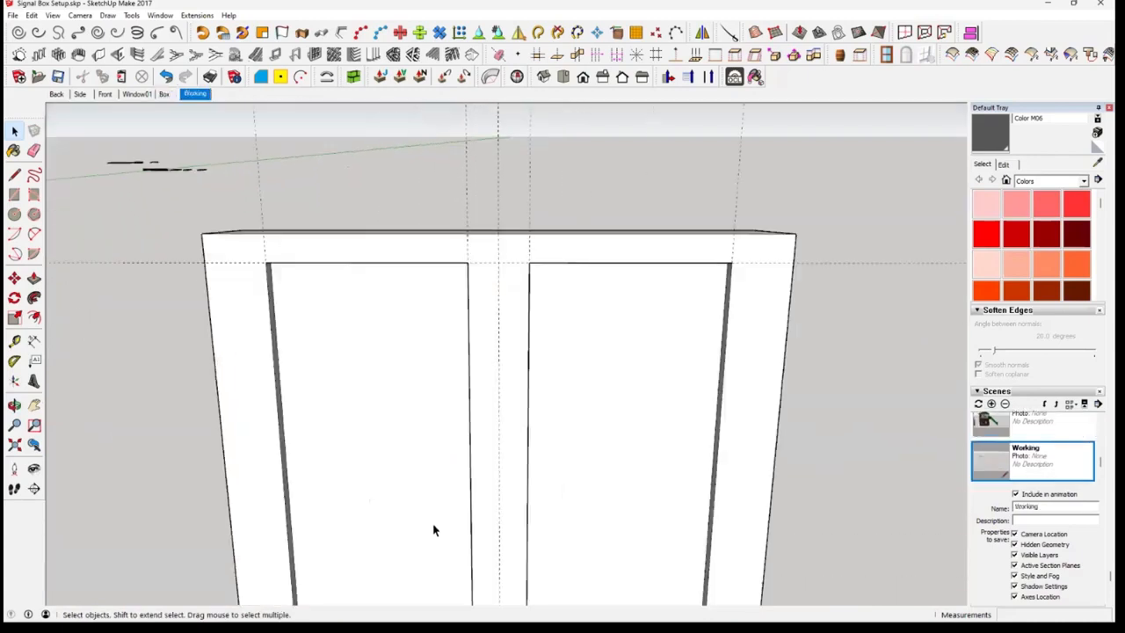
middle_drag(465, 441, 407, 455)
scroll(456, 411, up, 2)
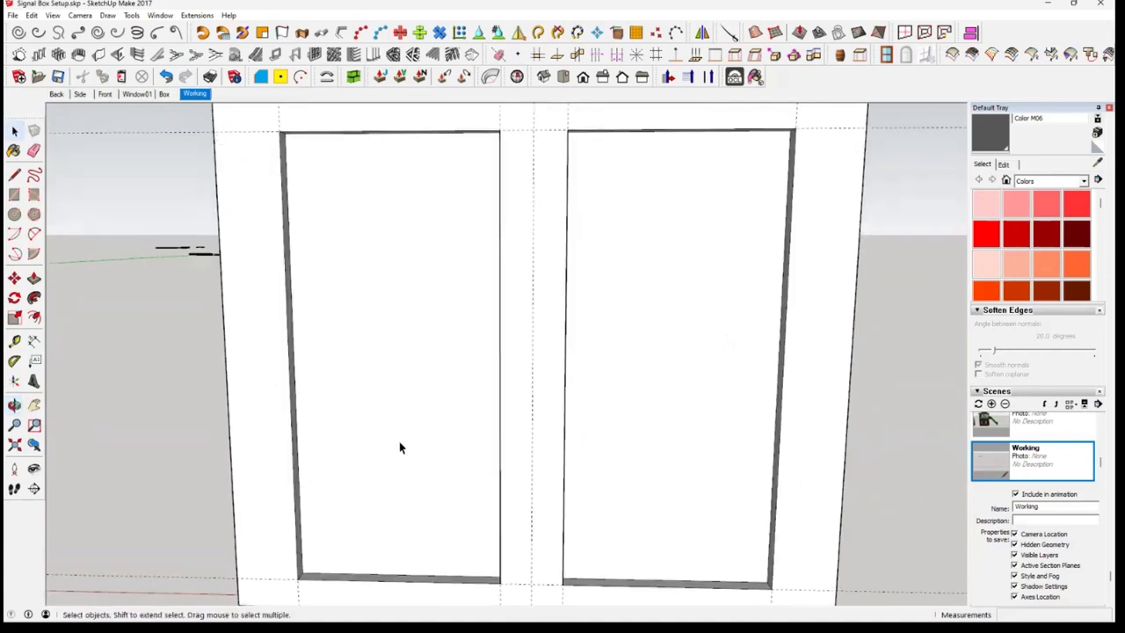
Measure the height from the wall's base to the top of the arched window's stone sill in the Box scene
click(13, 216)
click(14, 342)
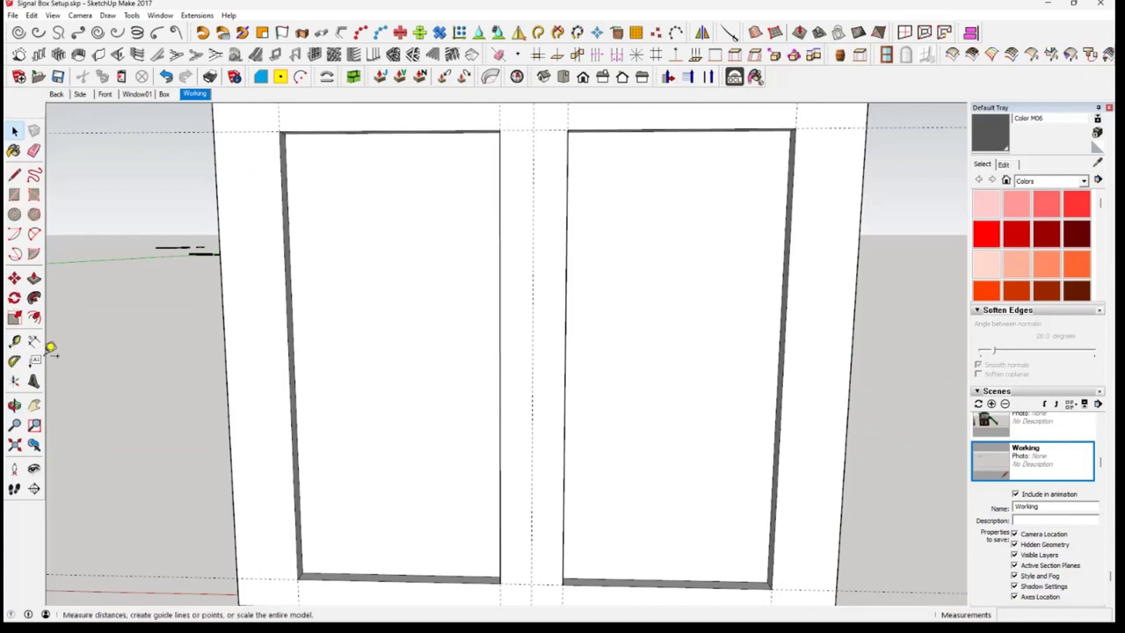
click(34, 342)
key(t)
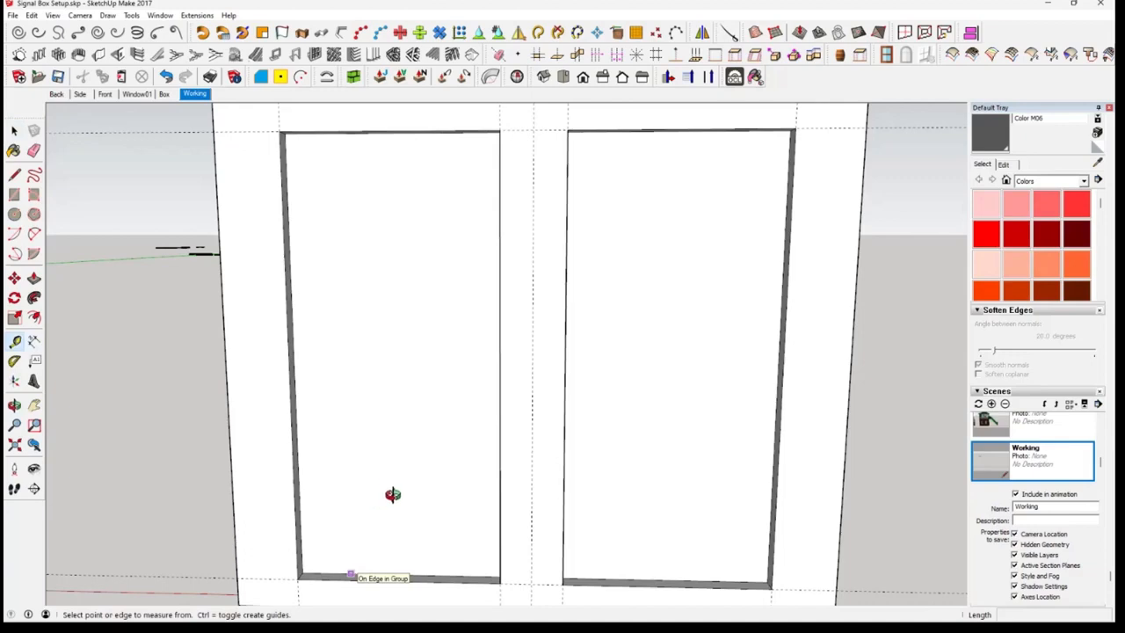
middle_drag(391, 488, 378, 444)
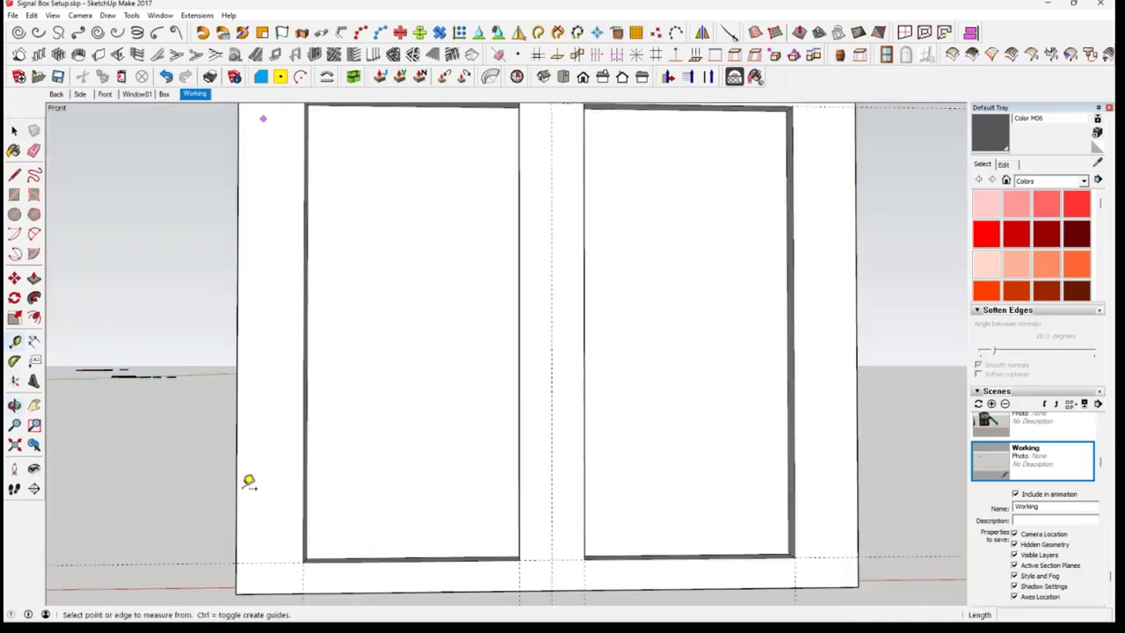
key(Page_Up)
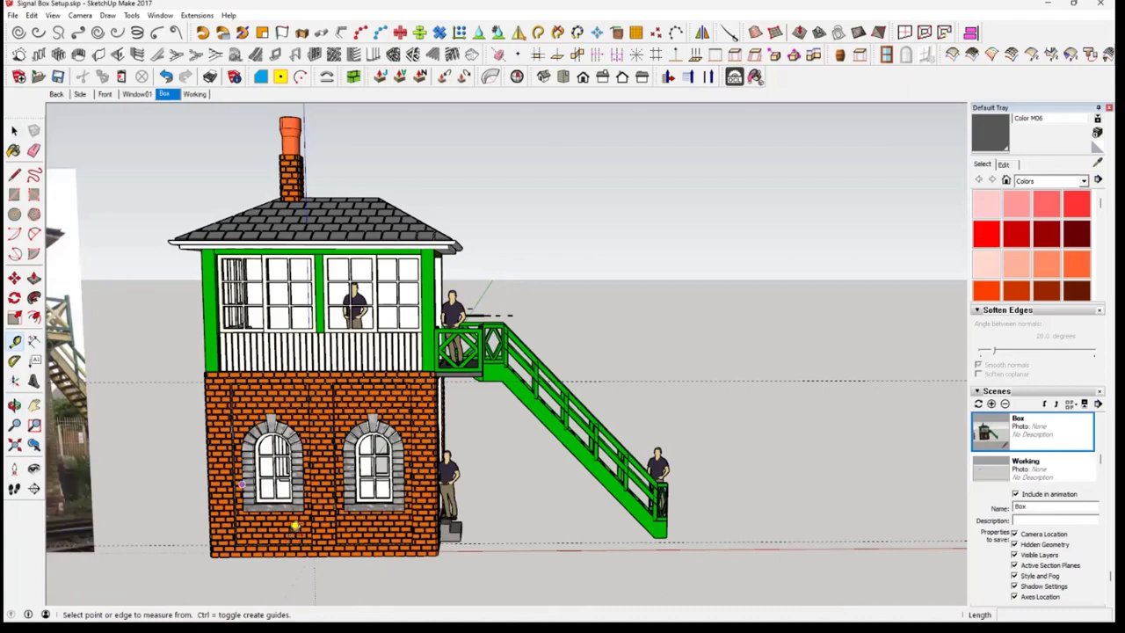
scroll(281, 565, up, 3)
scroll(270, 565, up, 2)
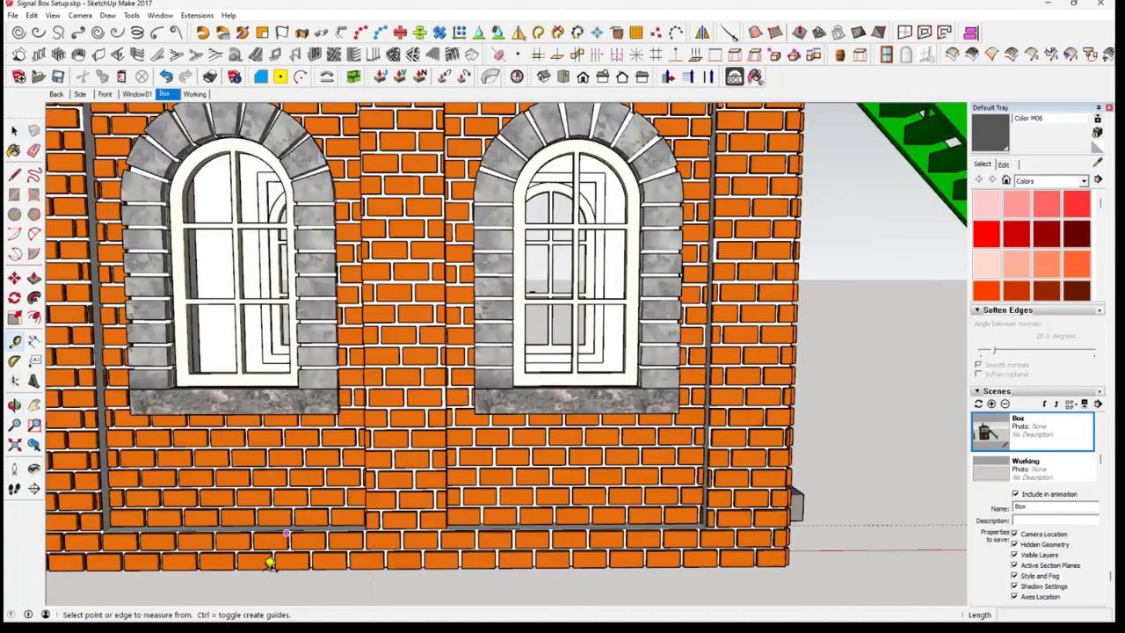
click(264, 568)
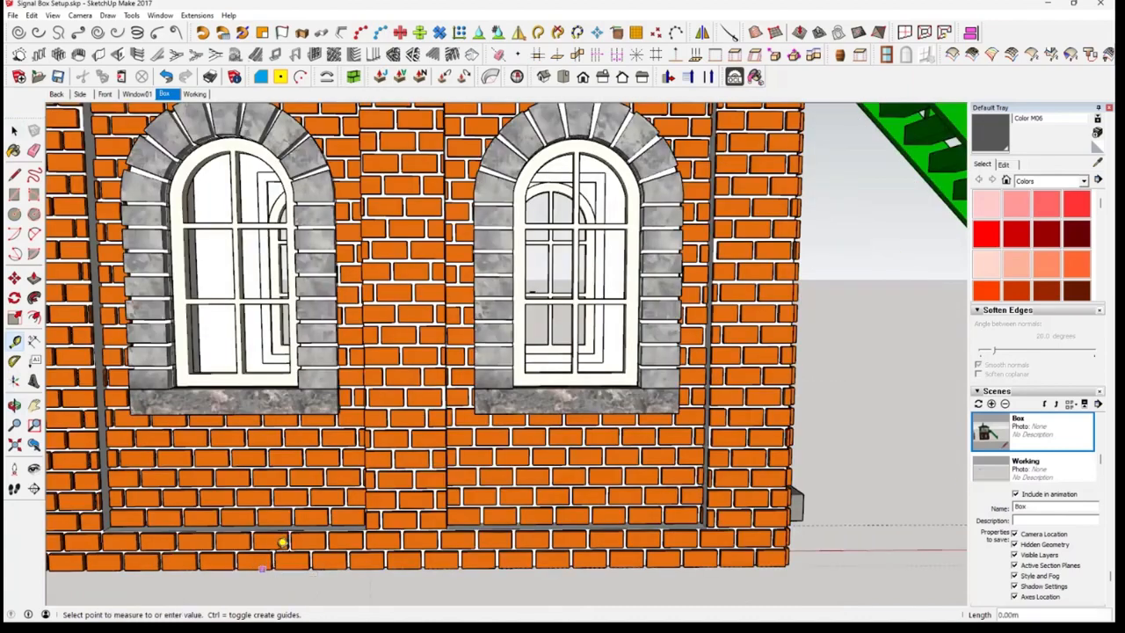
click(279, 382)
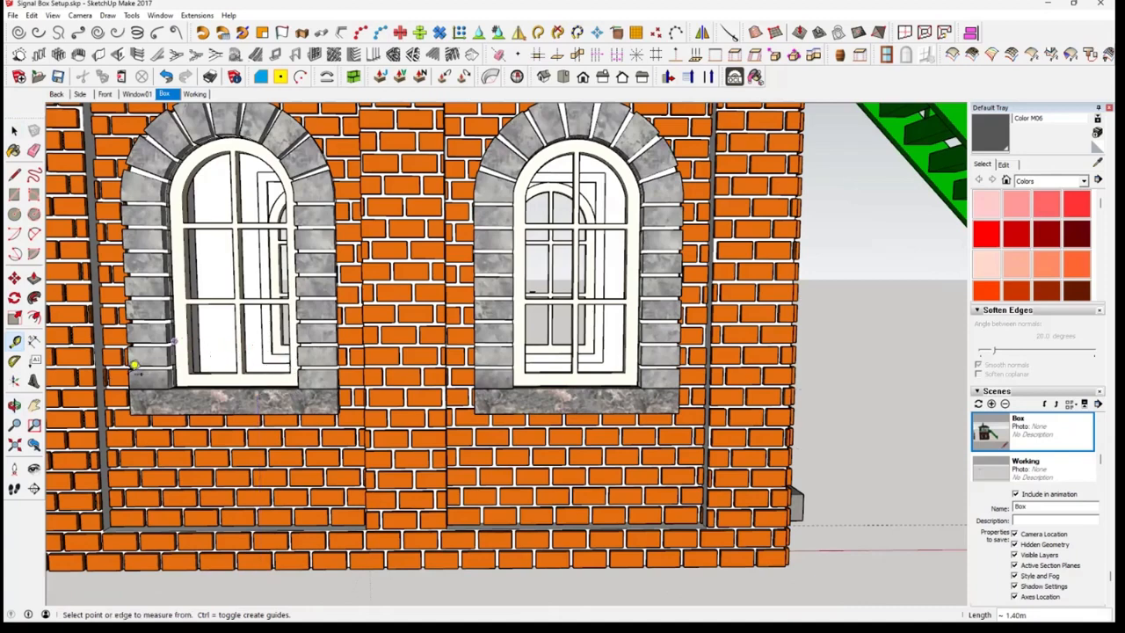
middle_drag(132, 368, 128, 353)
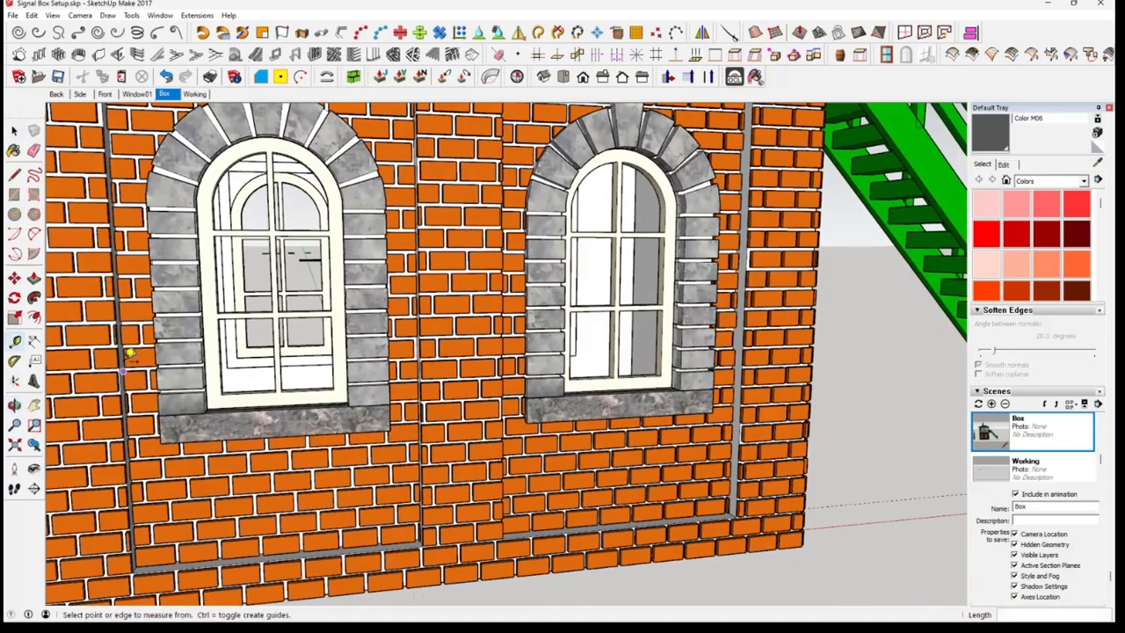
click(129, 353)
In the Working scene, create a horizontal Tape Measure guide 1.5 m above the front wall's bottom edge
key(Page_Down)
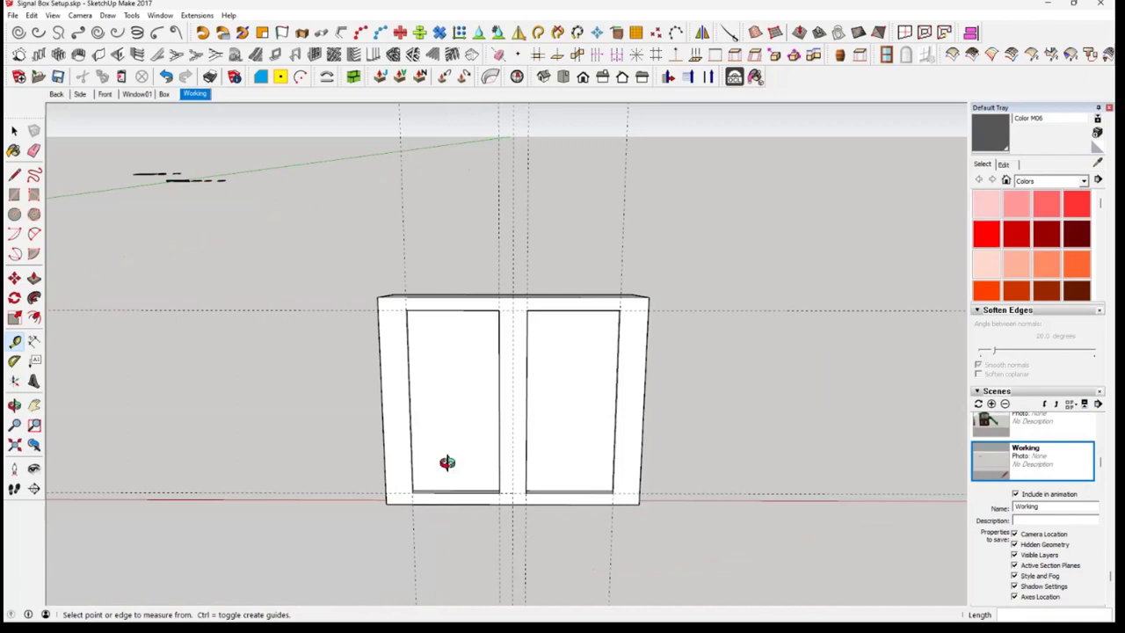
scroll(447, 462, up, 8)
middle_drag(448, 462, 448, 424)
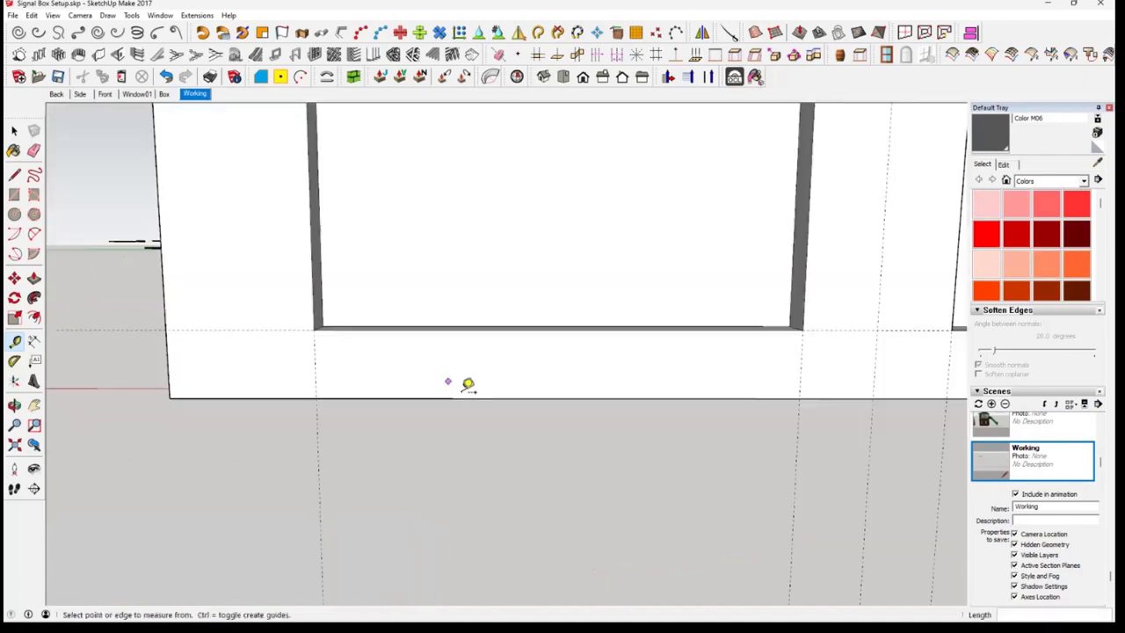
shift+middle_drag(459, 514, 465, 508)
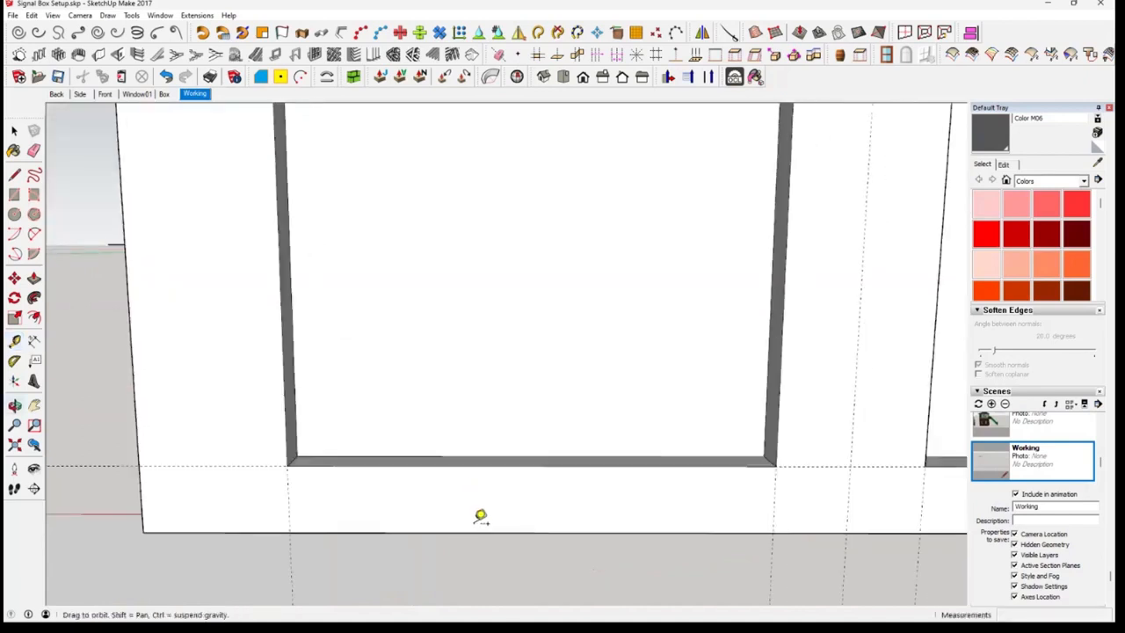
click(474, 525)
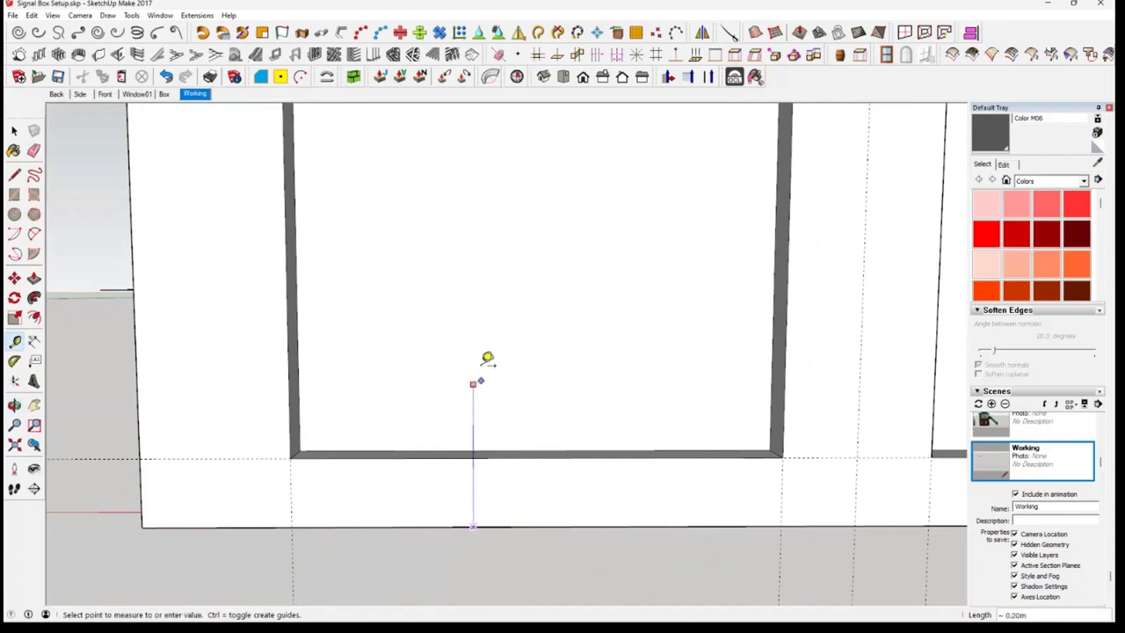
key(Escape)
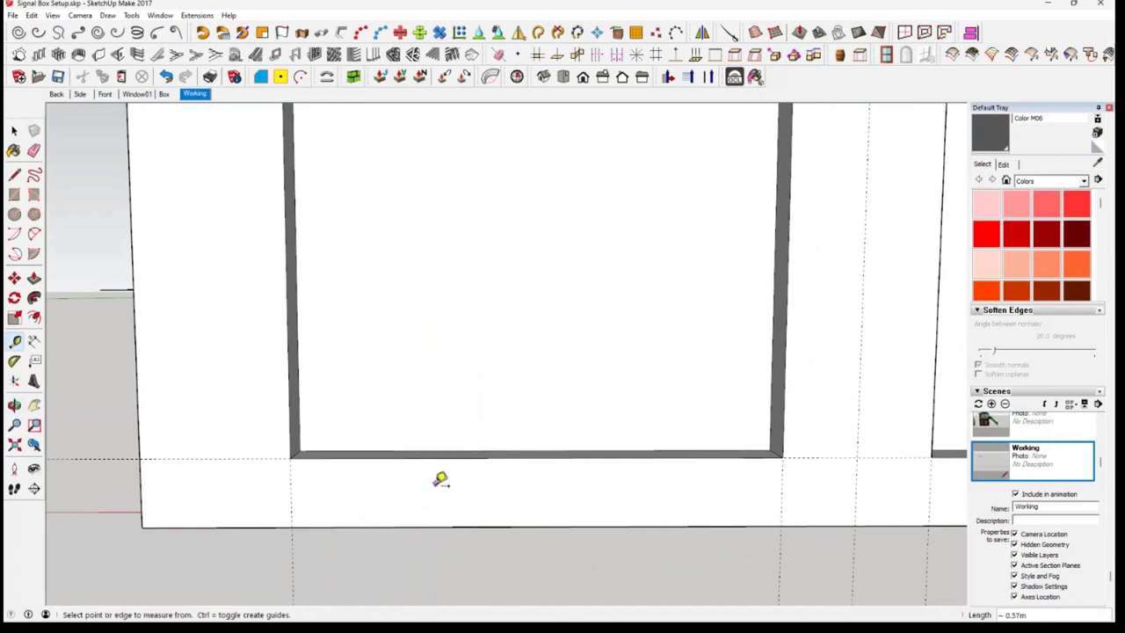
shift+middle_drag(442, 492, 665, 542)
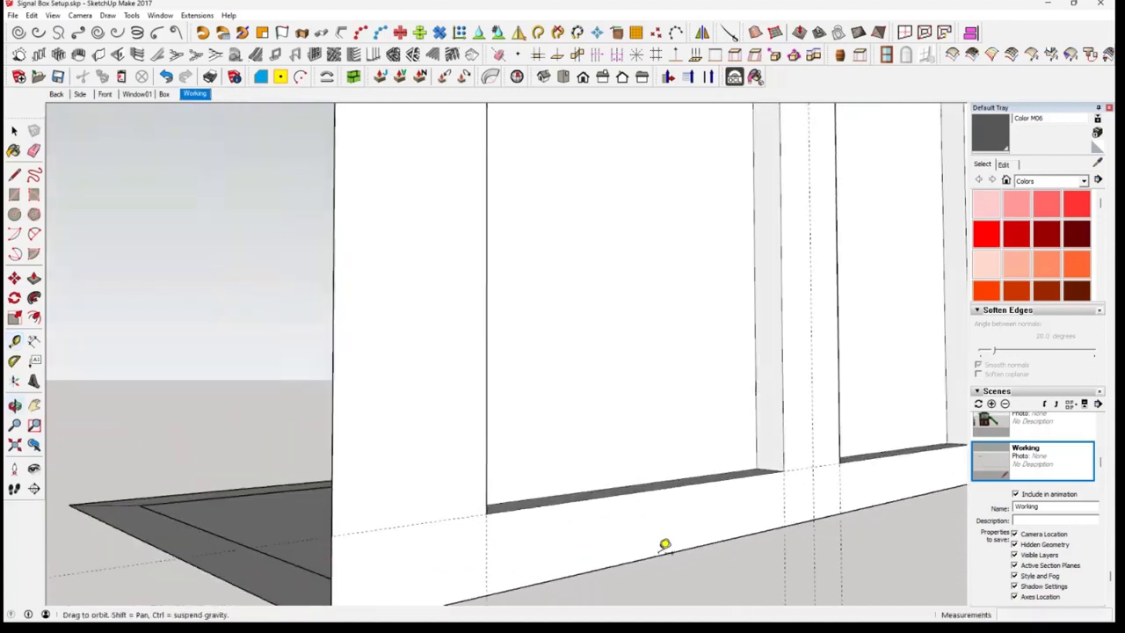
click(658, 555)
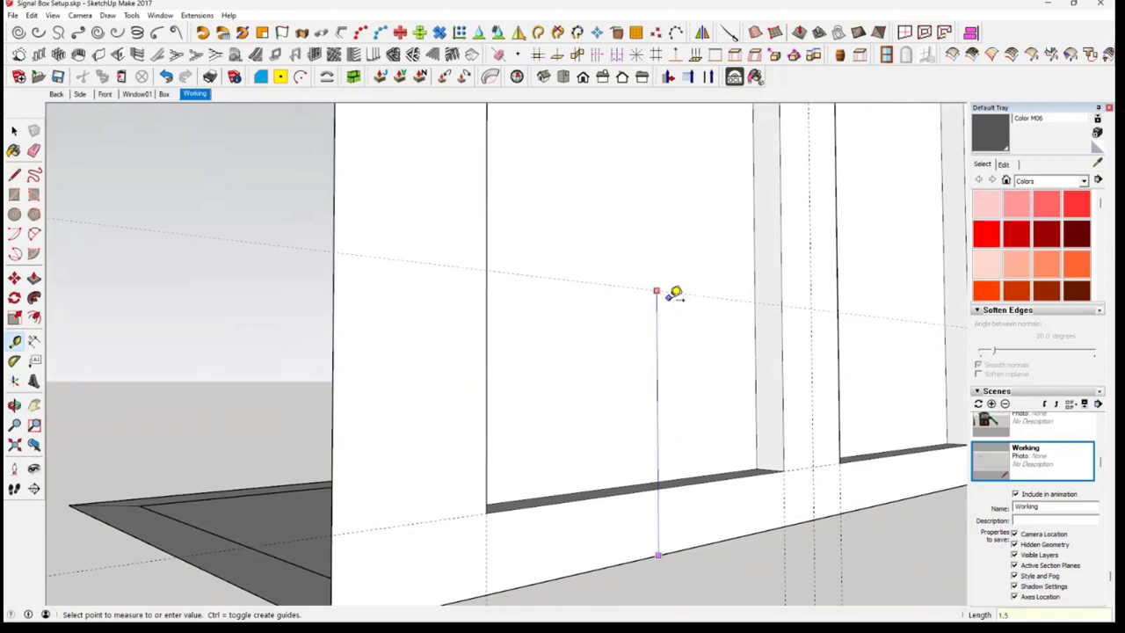
key(Return)
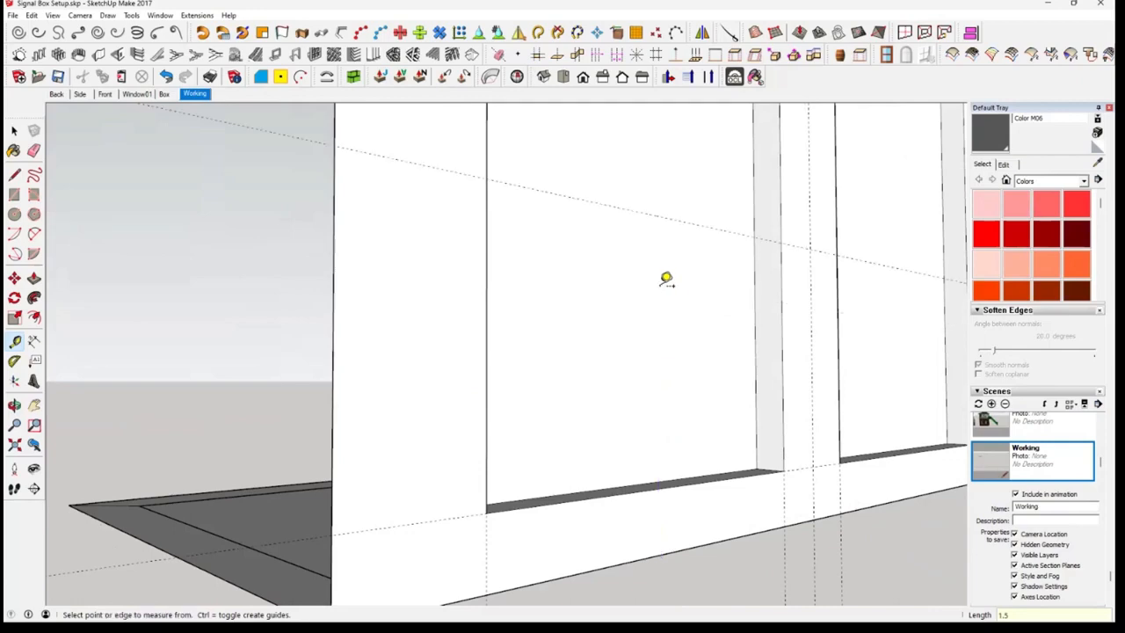
Create a guide on the recessed left panel face 1.21 m above its bottom edge, aligned to the horizontal guide on the wall front
middle_drag(683, 256, 638, 380)
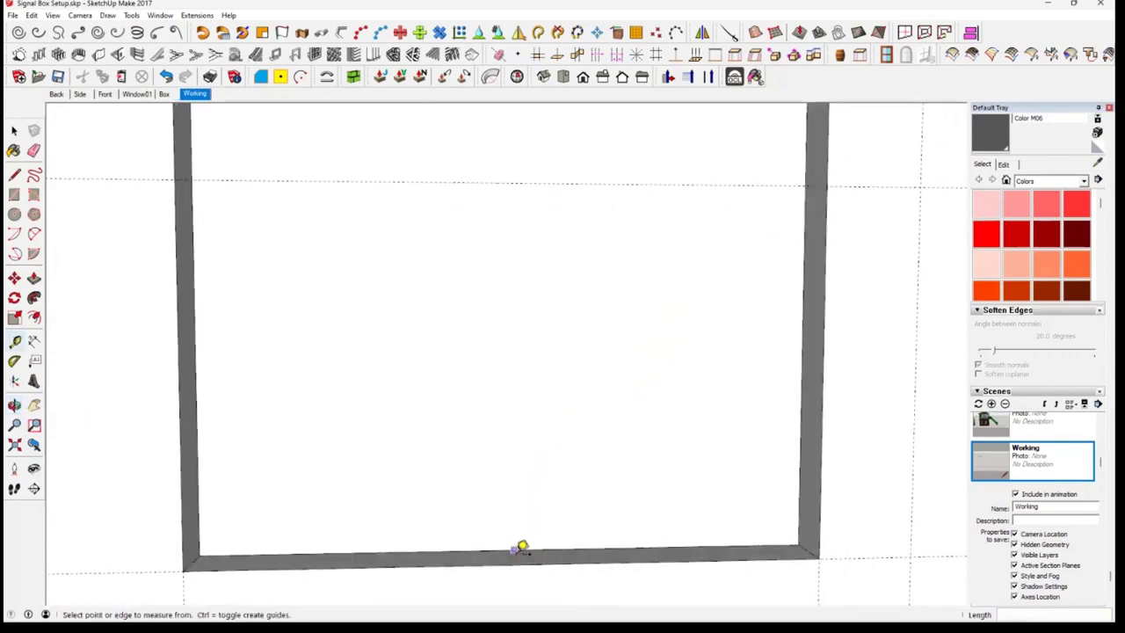
click(516, 551)
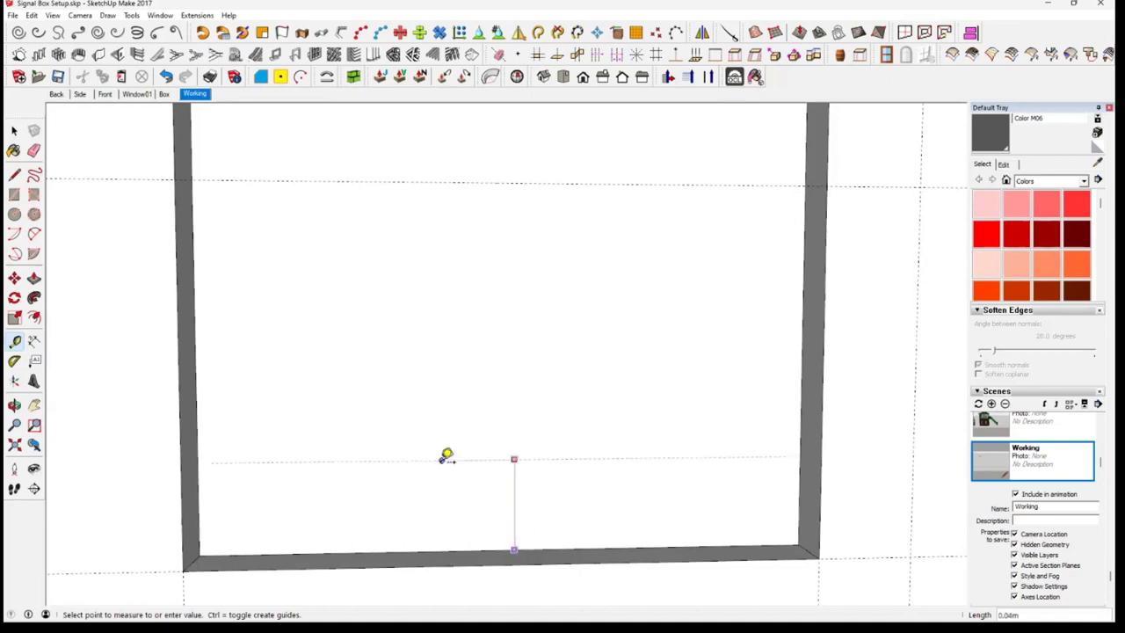
click(180, 174)
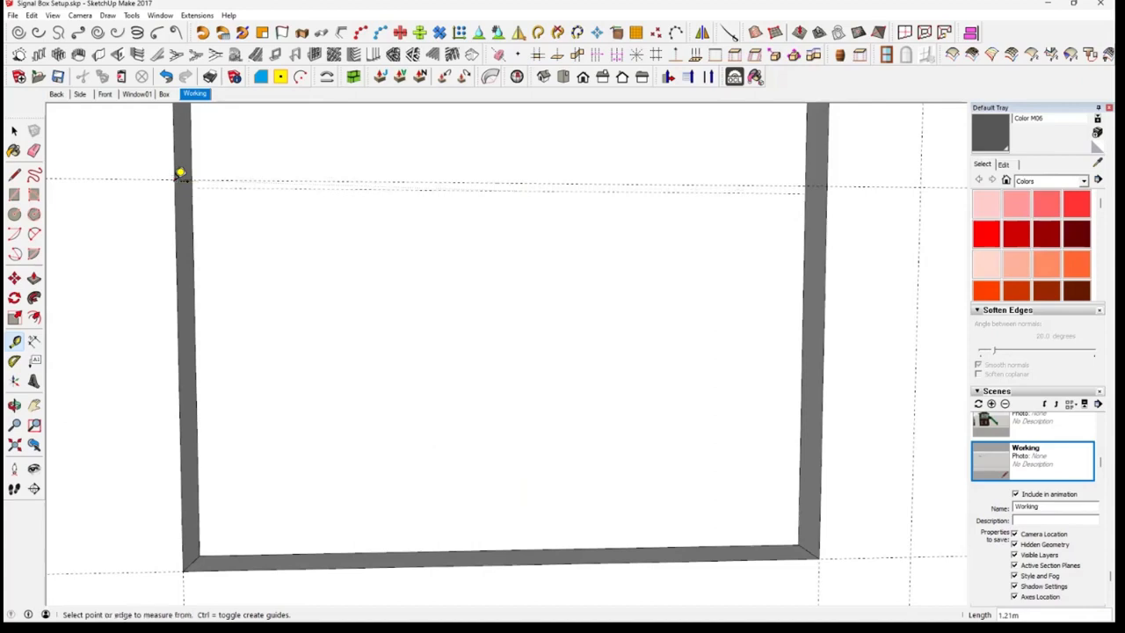
middle_drag(504, 377, 616, 414)
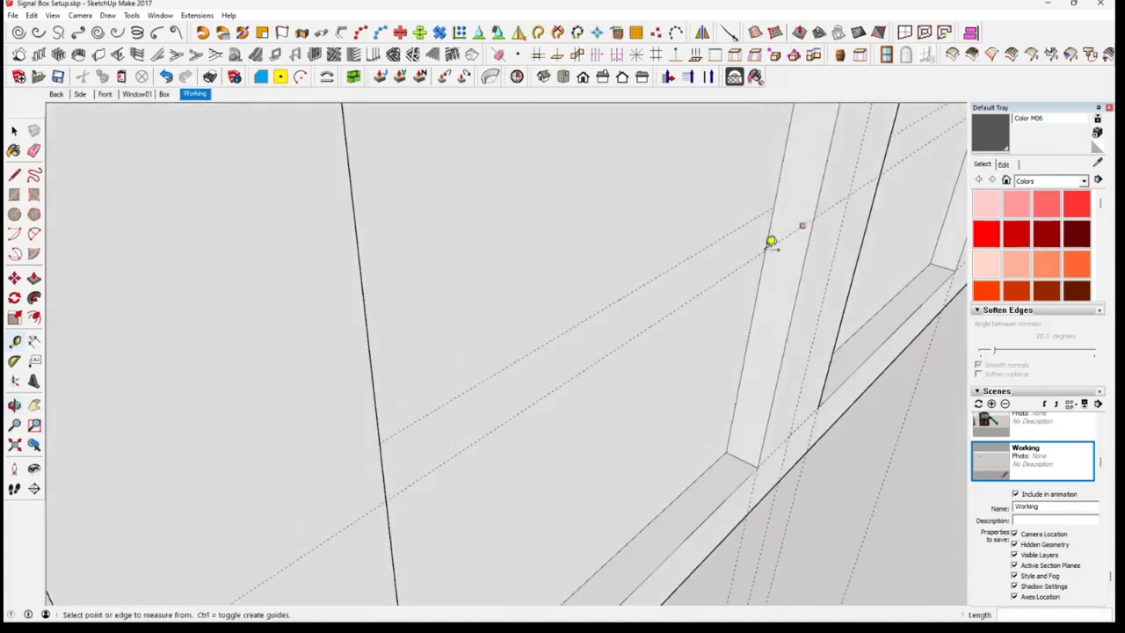
Try to create a guide on the recessed left panel face 1.02 m from its left edge, aligned to the bottom edge's midpoint
middle_drag(772, 385, 405, 370)
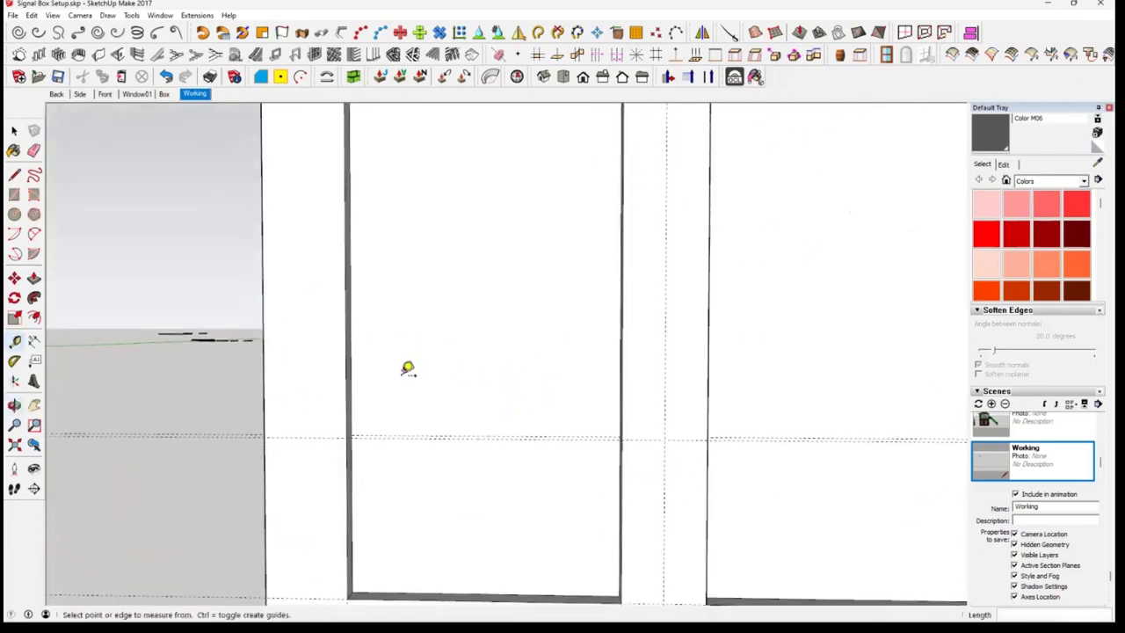
click(358, 386)
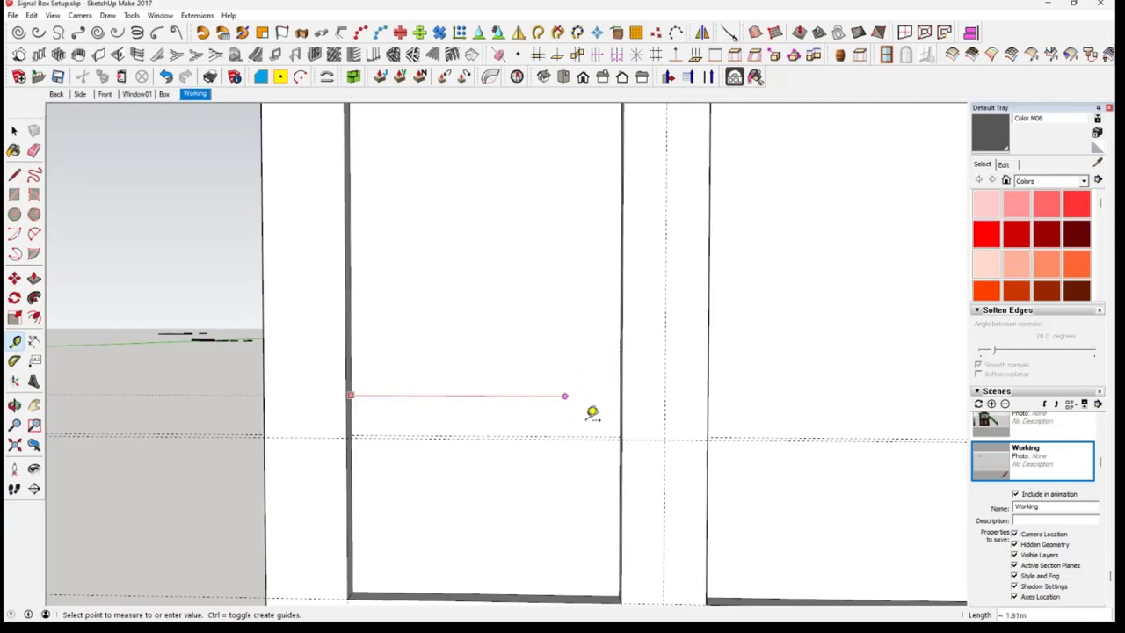
middle_drag(497, 555, 520, 445)
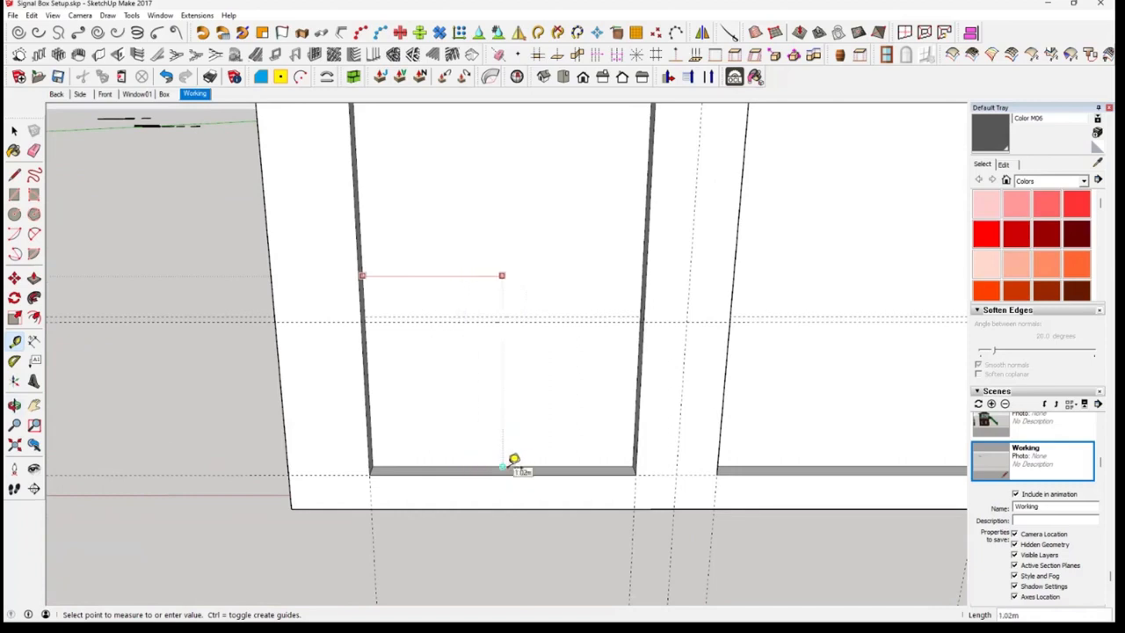
click(503, 466)
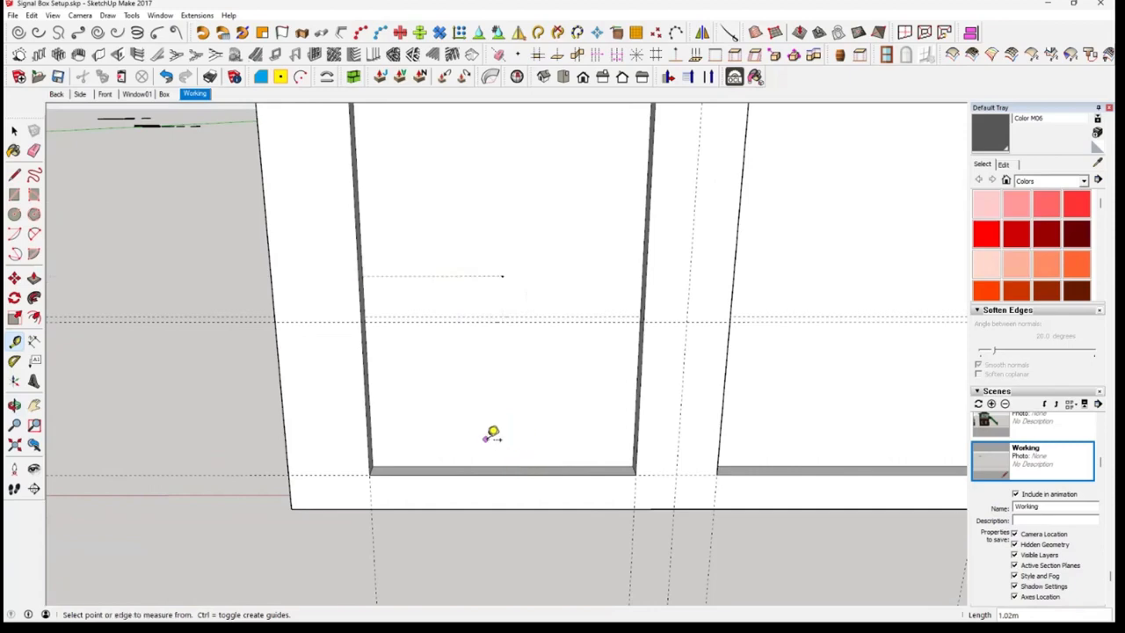
Create a vertical centre guide on the recessed left panel face, 1.02 m in from its left edge
middle_drag(521, 427, 477, 414)
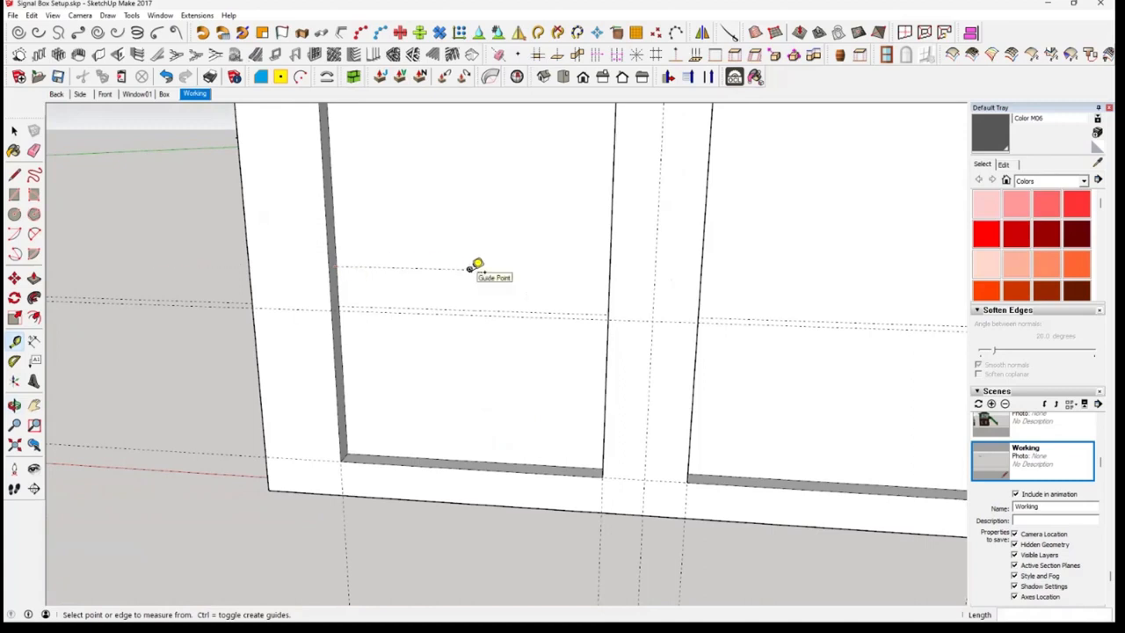
click(343, 375)
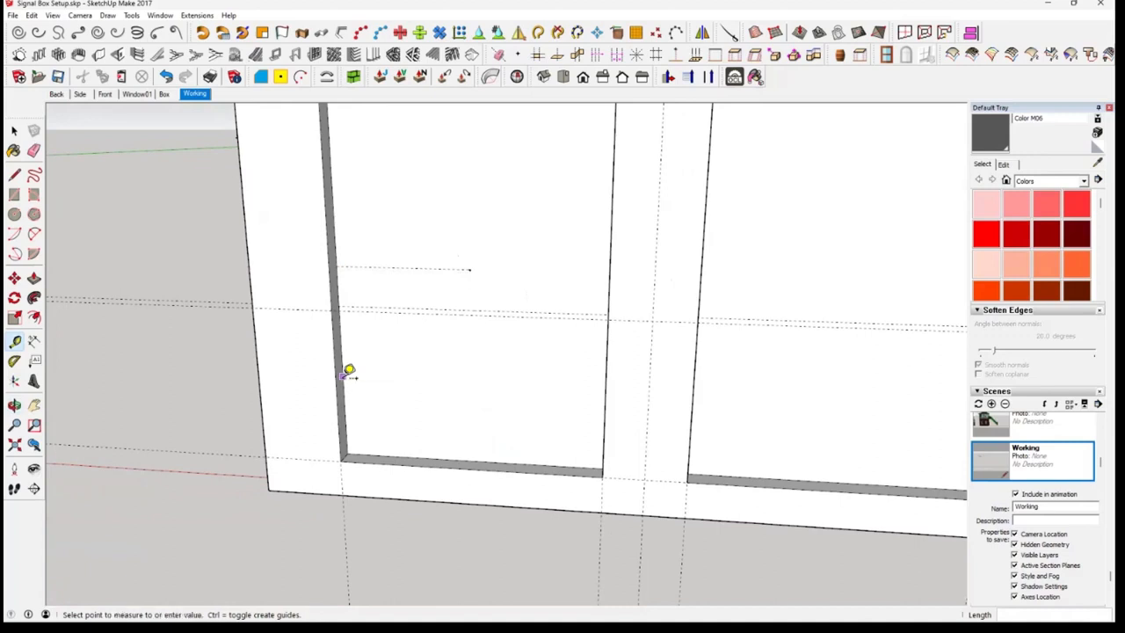
click(475, 455)
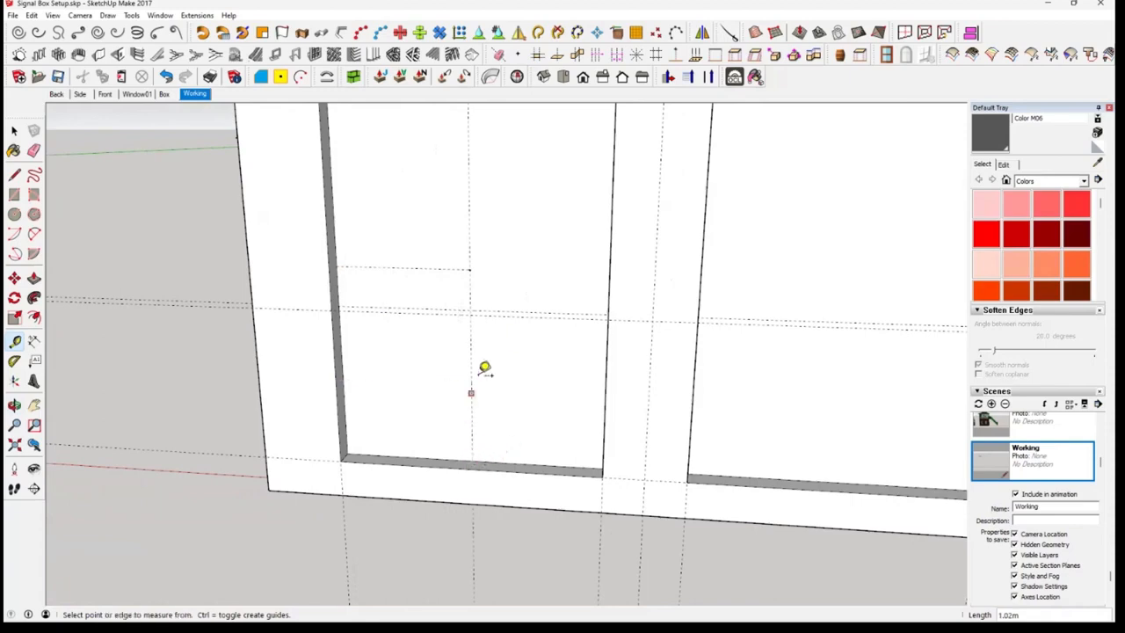
Delete the horizontal guide on the wall front and the short horizontal guide on the recessed left panel
middle_drag(495, 377, 546, 407)
scroll(394, 278, up, 2)
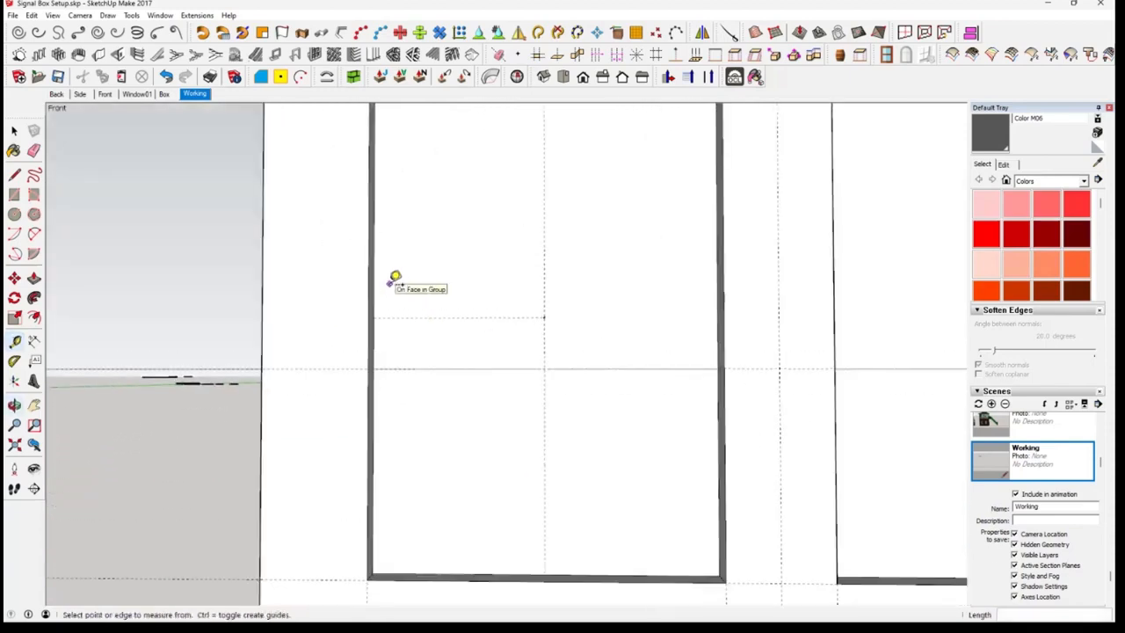
middle_drag(395, 279, 387, 359)
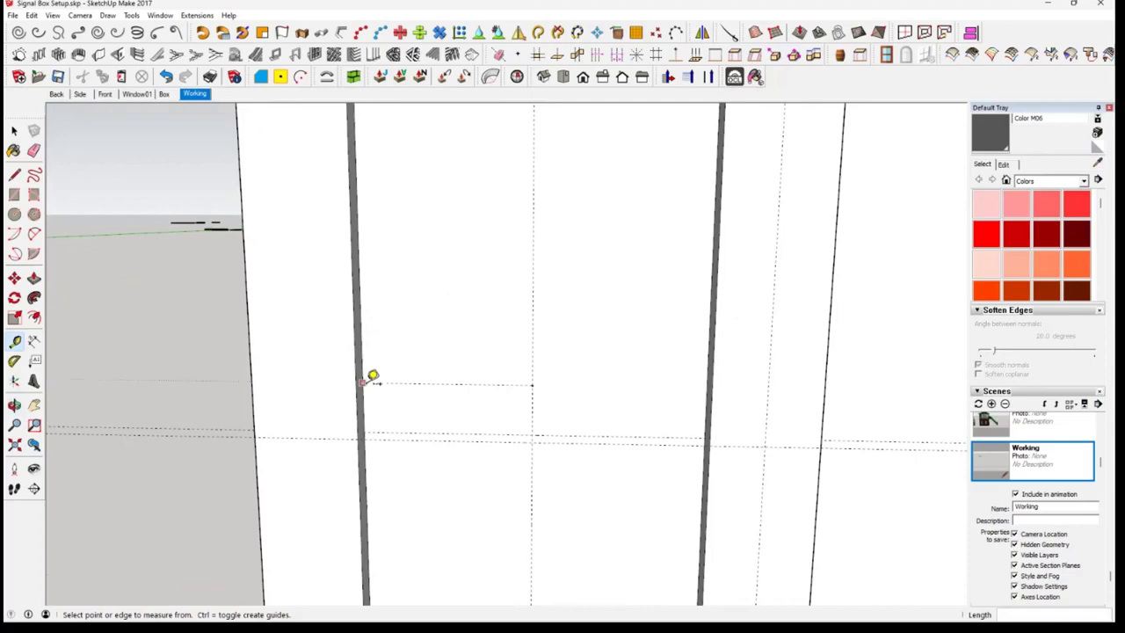
middle_drag(372, 374, 393, 315)
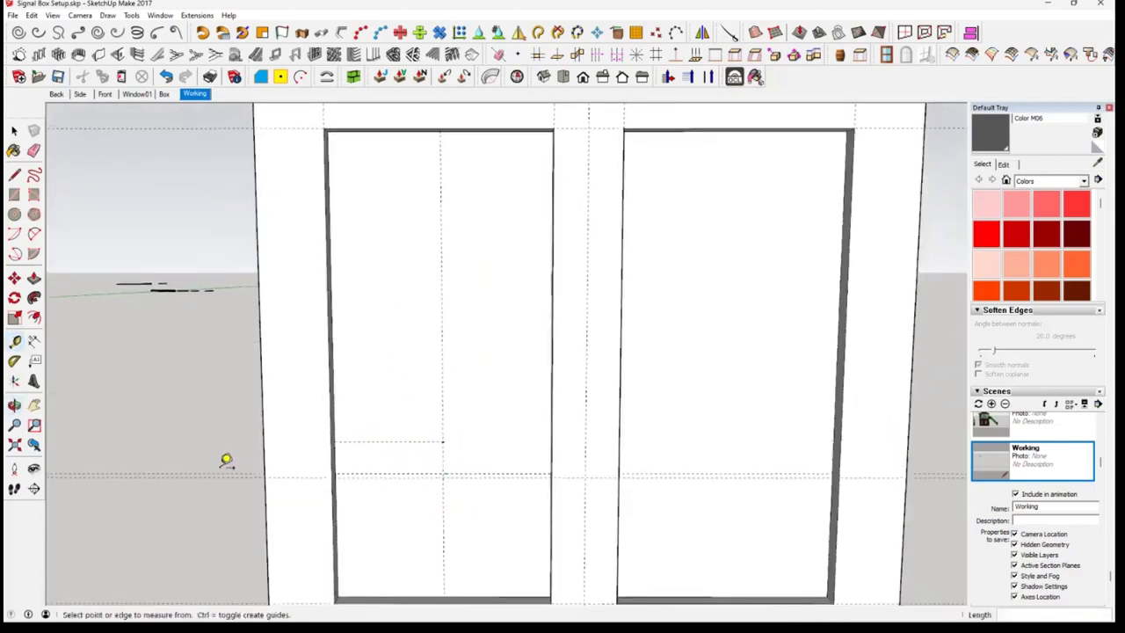
key(space)
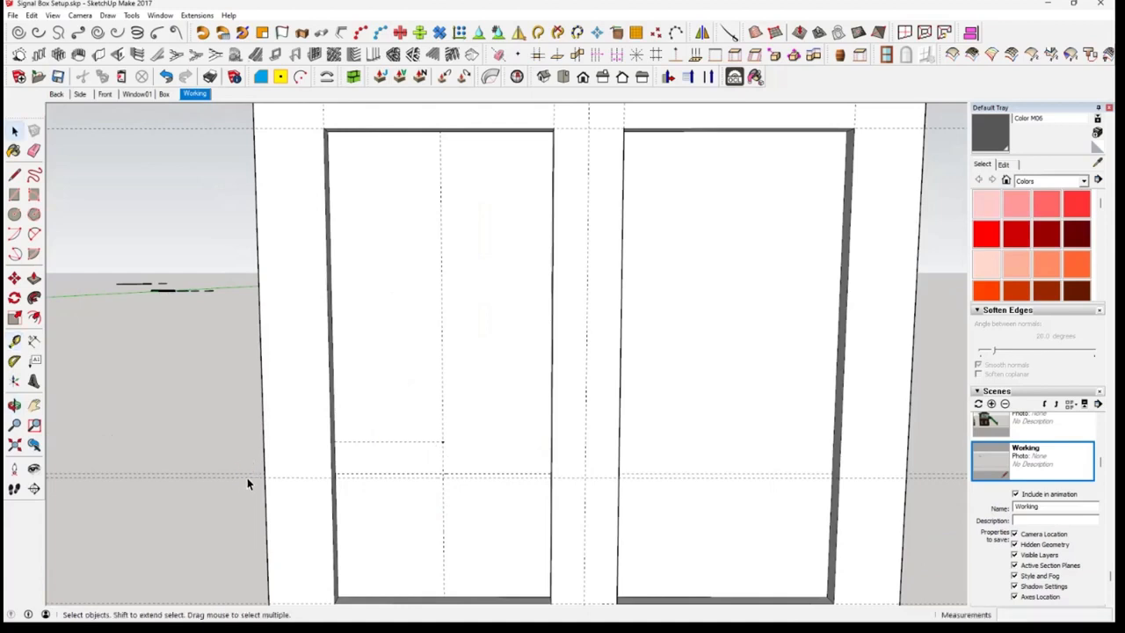
click(284, 482)
key(Delete)
triple_click(390, 445)
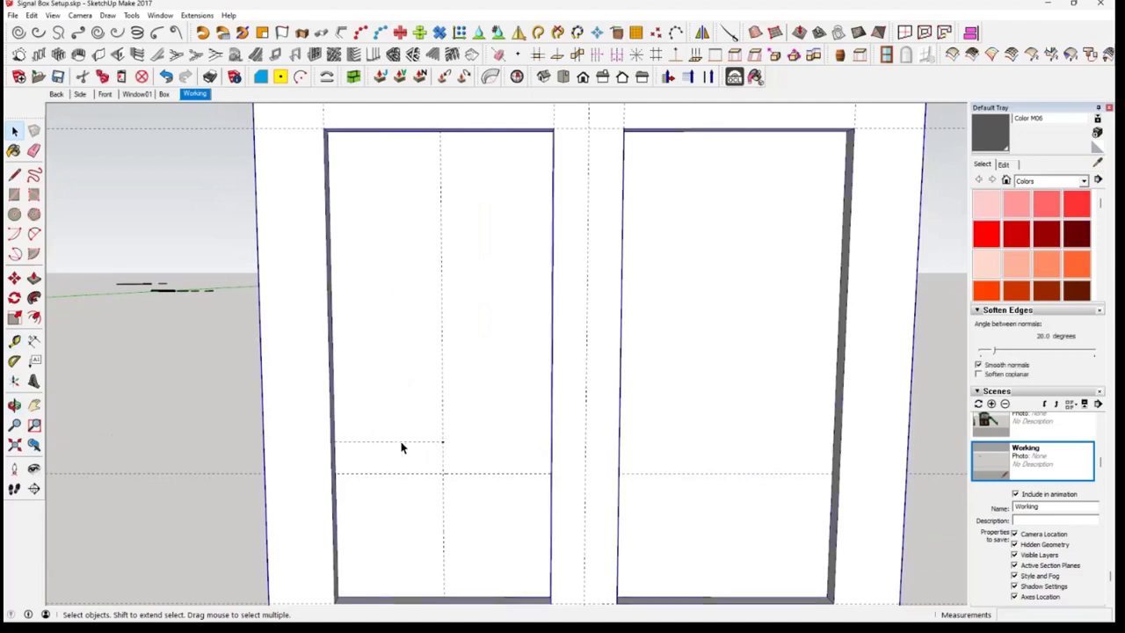
click(406, 443)
key(Delete)
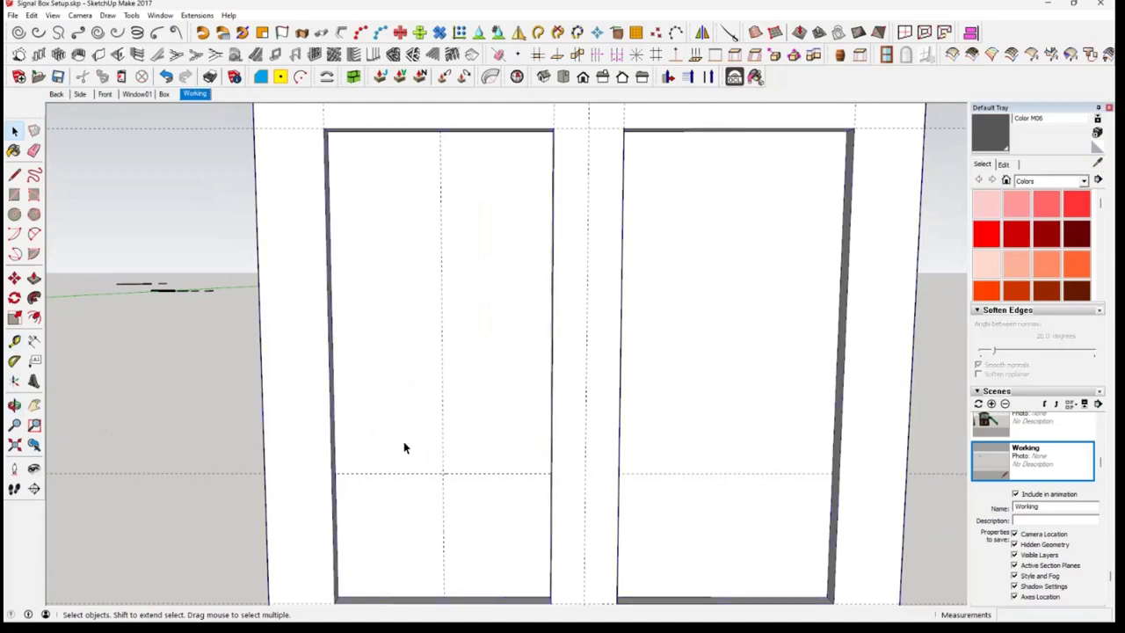
Copy the plain arched outline beside the blue arched face in the Window01 scene and return to the Working scene
mouse_move(441, 472)
middle_down()
mouse_move(446, 491)
mouse_move(455, 477)
middle_up()
scroll(443, 495, down, 5)
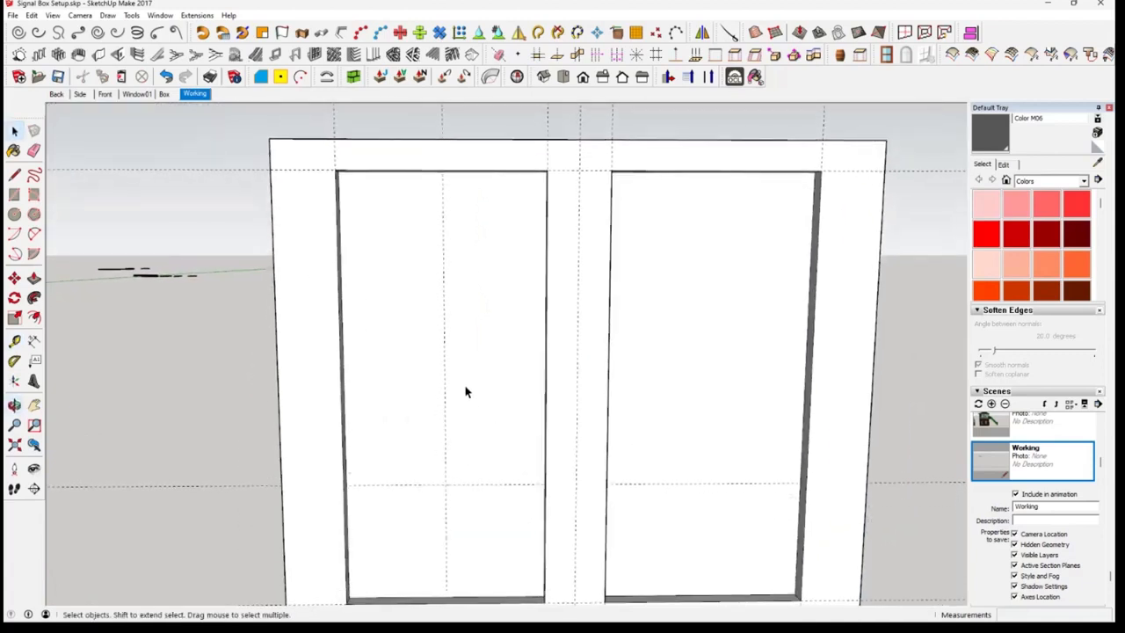
scroll(408, 445, down, 1)
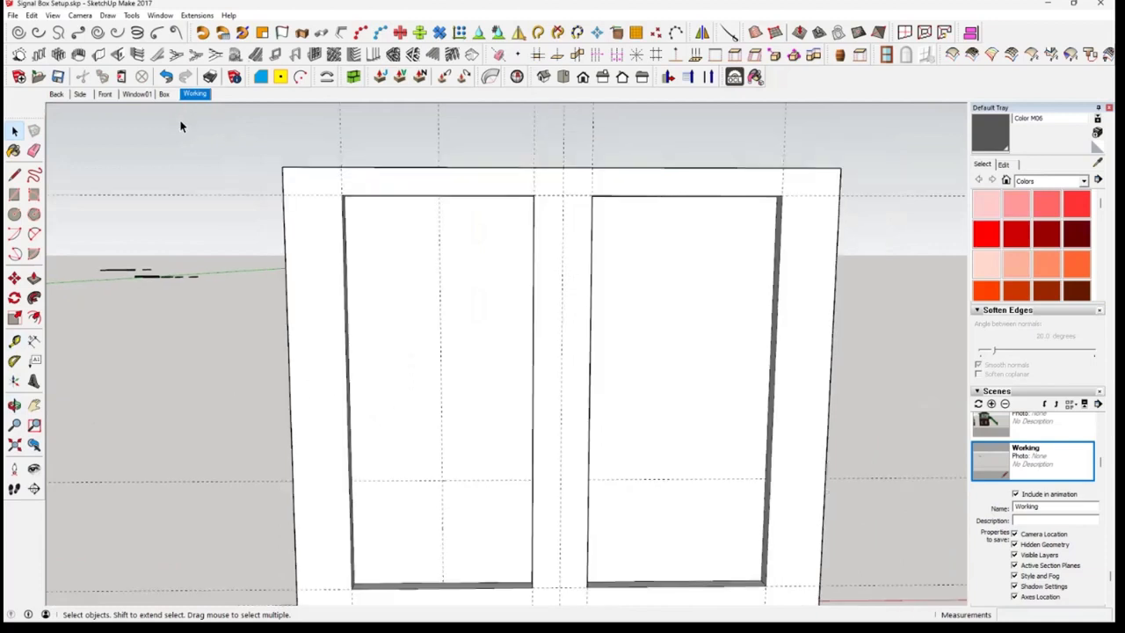
click(137, 94)
middle_drag(627, 345, 645, 404)
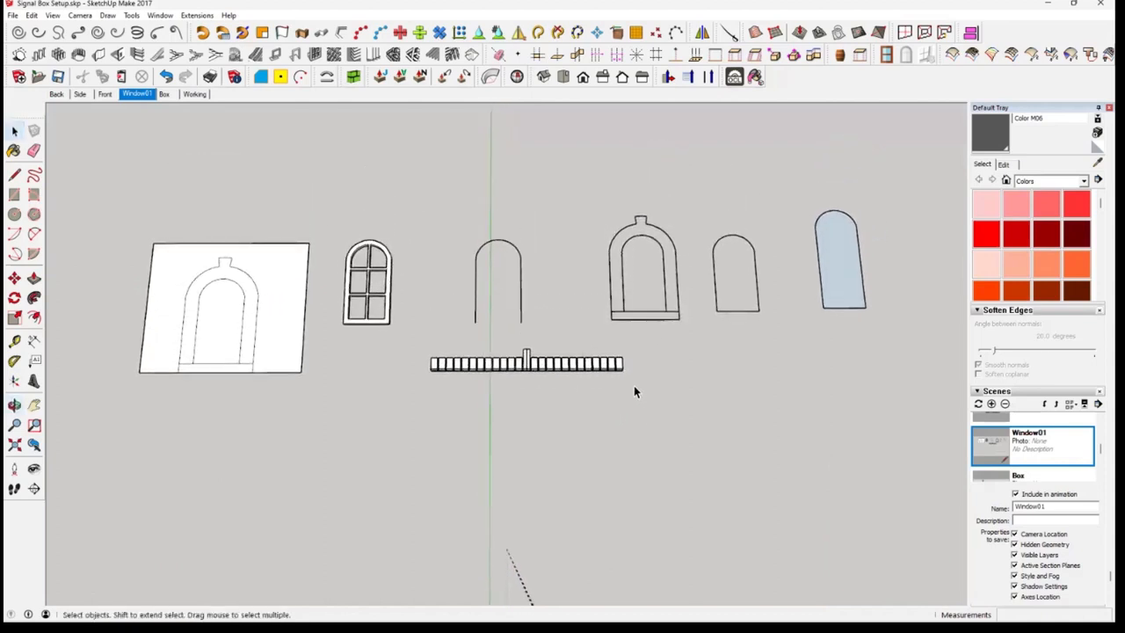
click(729, 311)
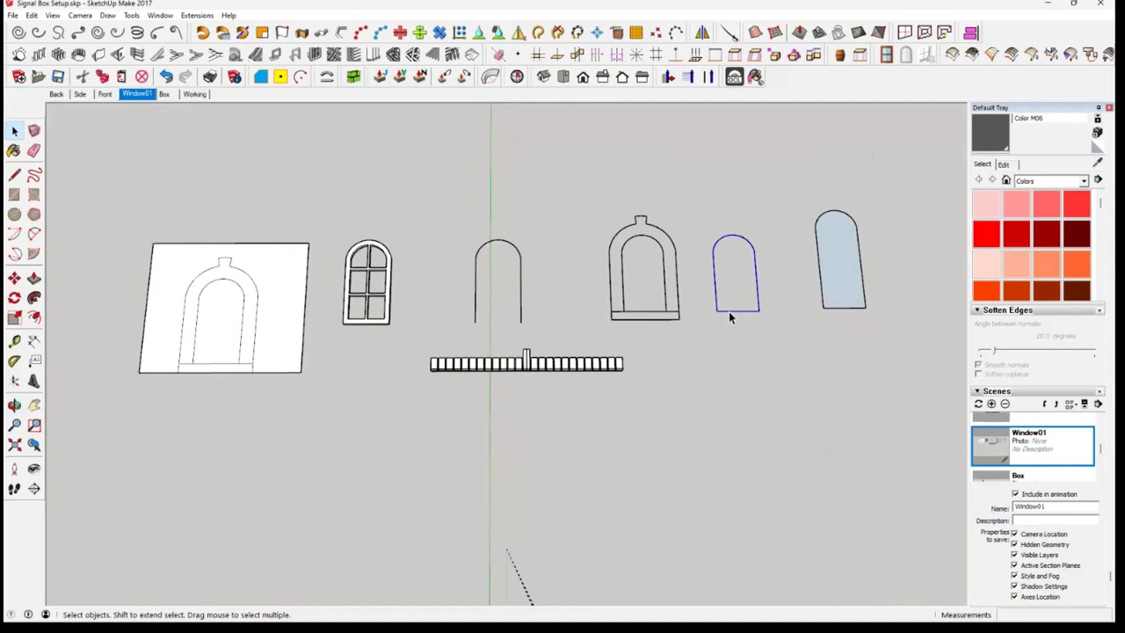
click(195, 94)
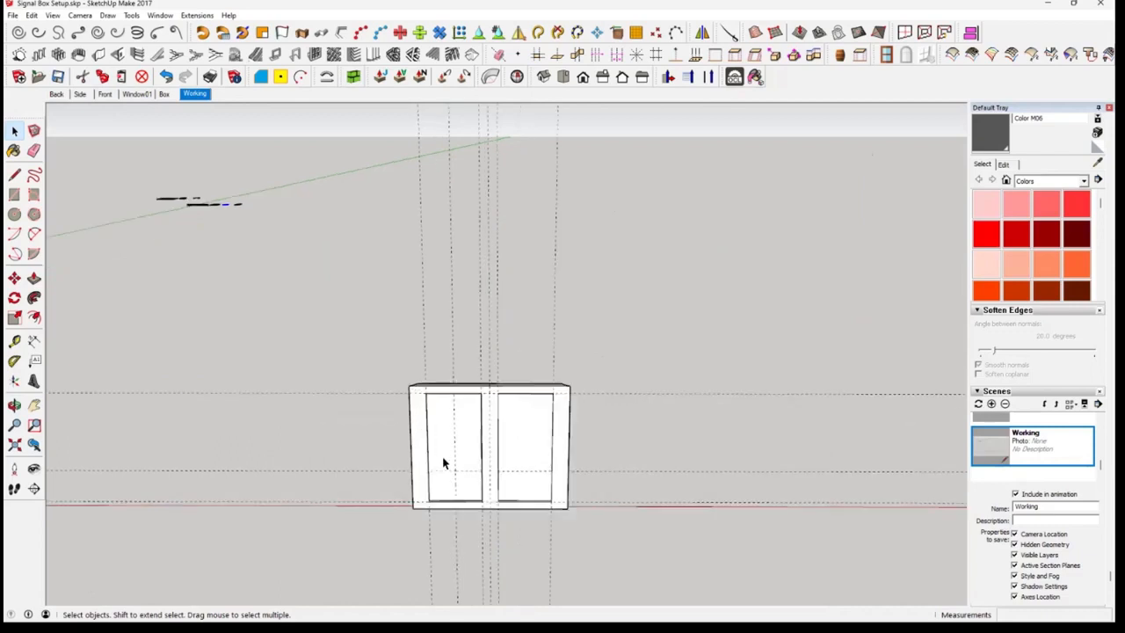
Paste the arched outline with its base corner at the front wall's left vertical edge
scroll(459, 482, up, 6)
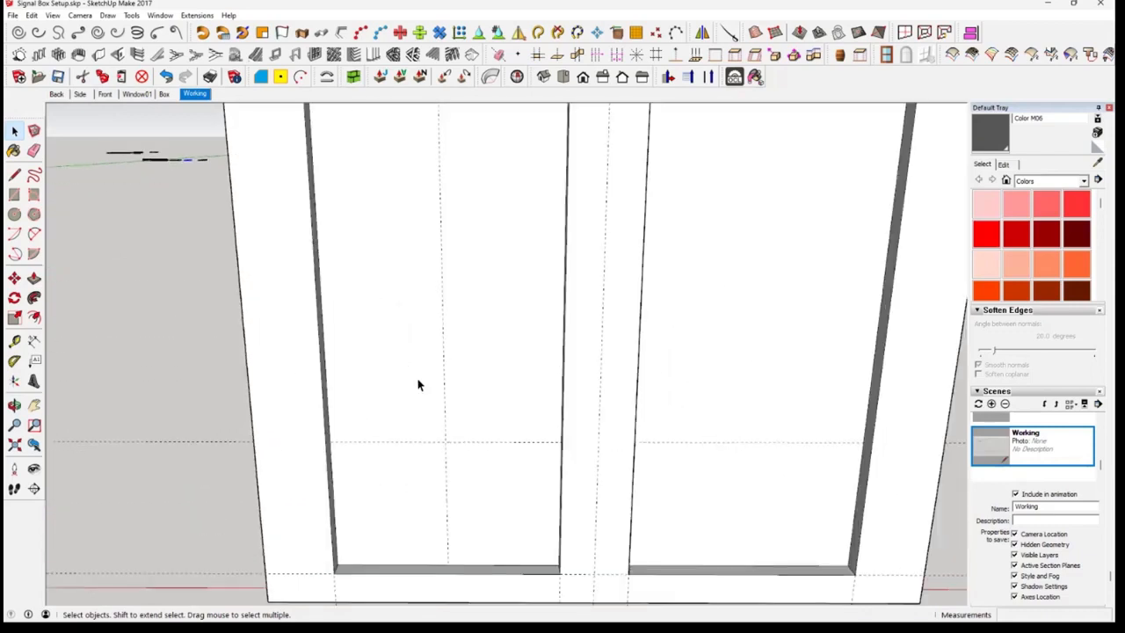
click(122, 77)
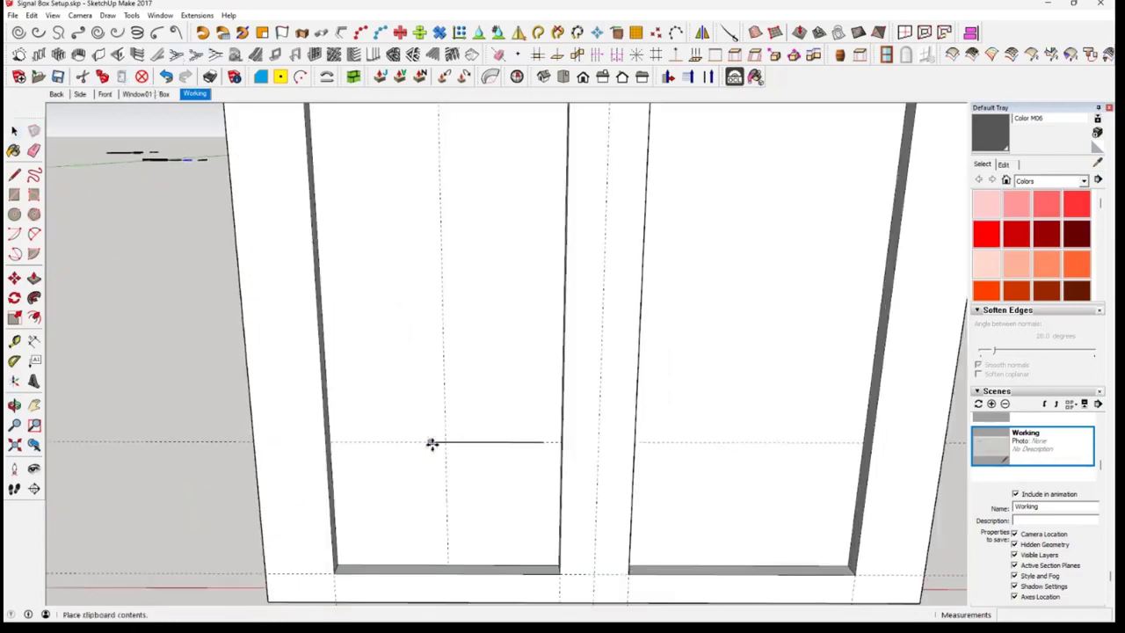
middle_drag(341, 461, 480, 471)
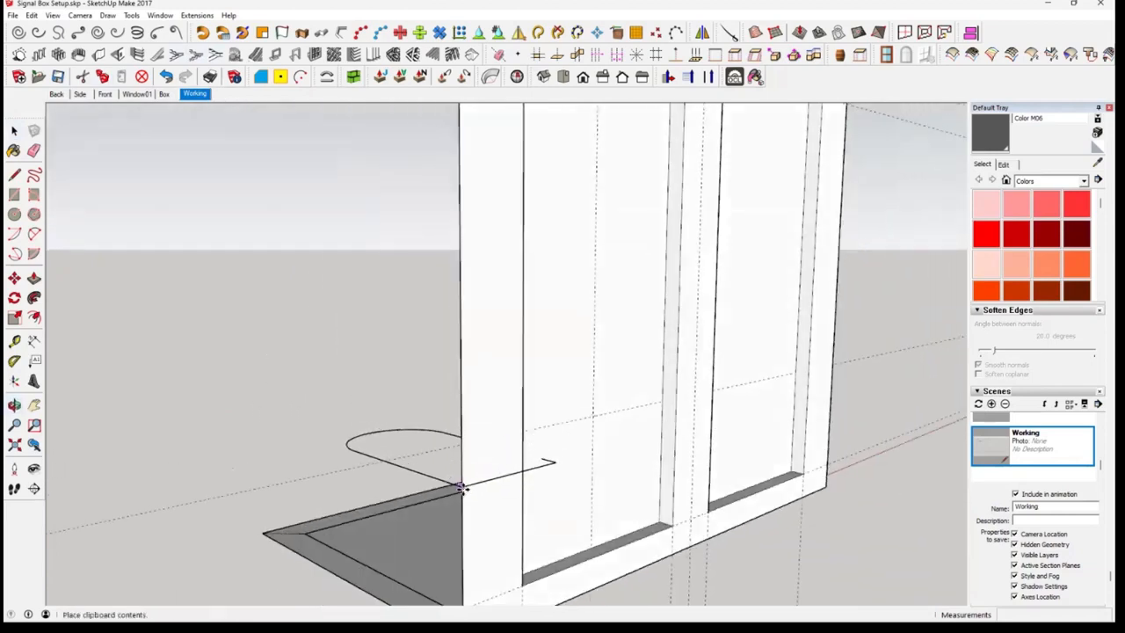
click(465, 484)
Rotate the pasted arched outline about the red axis, pivoting on its base endpoint at the wall's left edge
middle_drag(477, 525, 59, 303)
key(m)
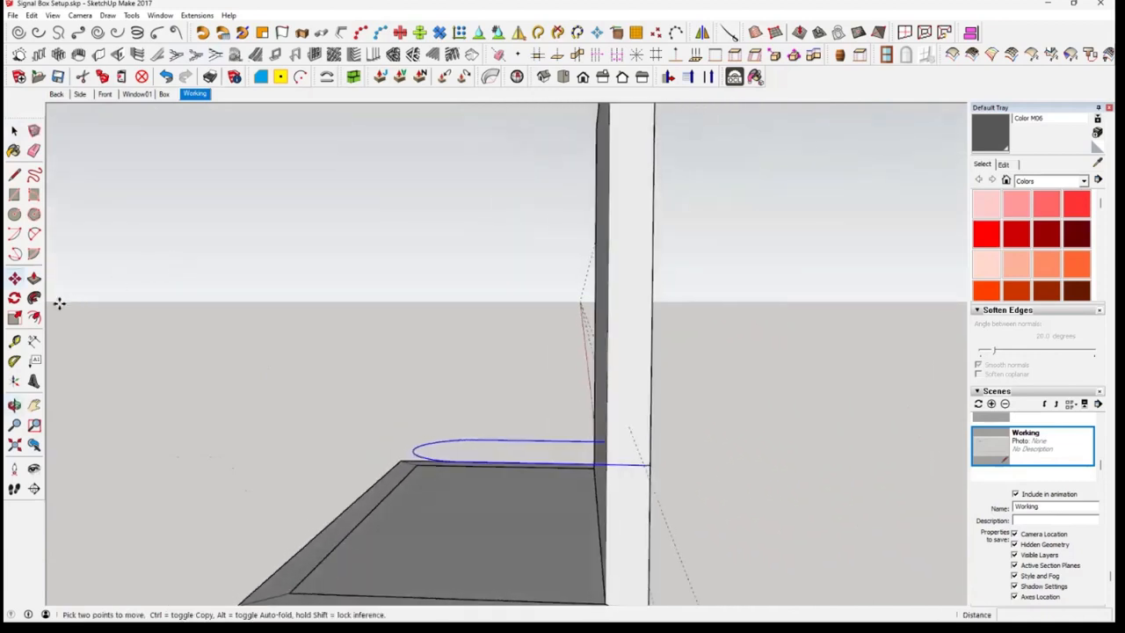
click(14, 300)
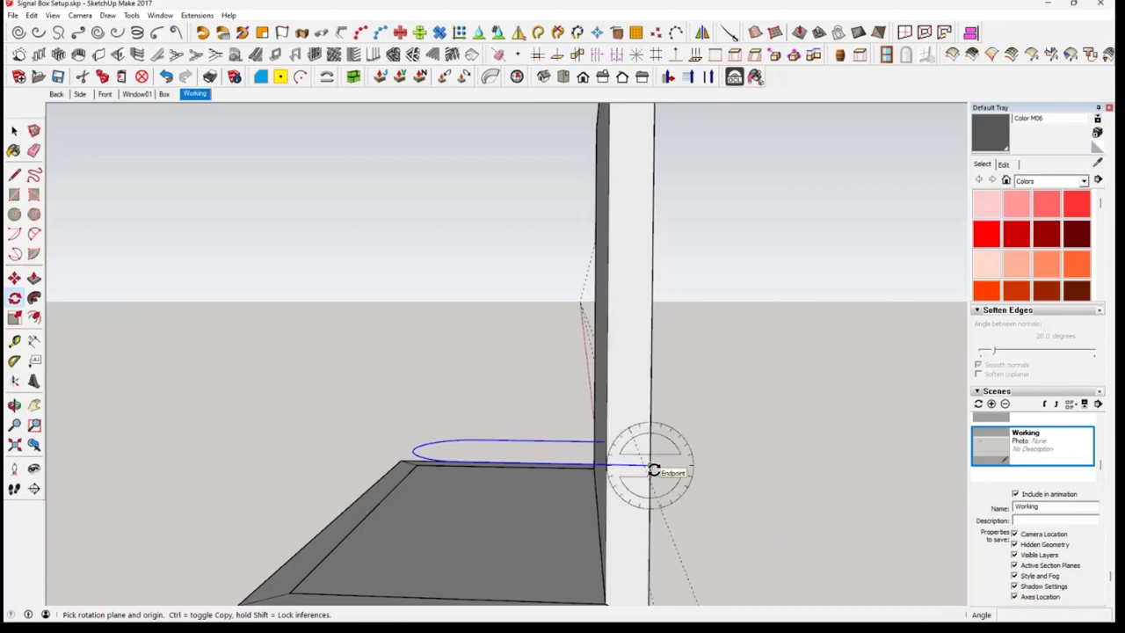
key(Right)
key(Left)
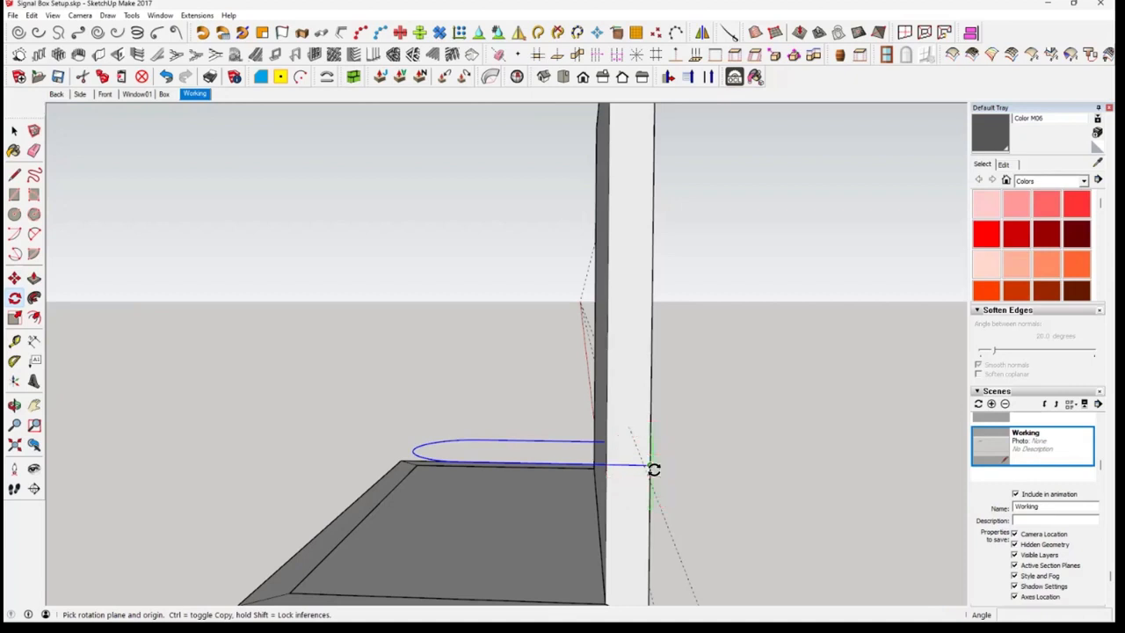
middle_drag(654, 470, 467, 457)
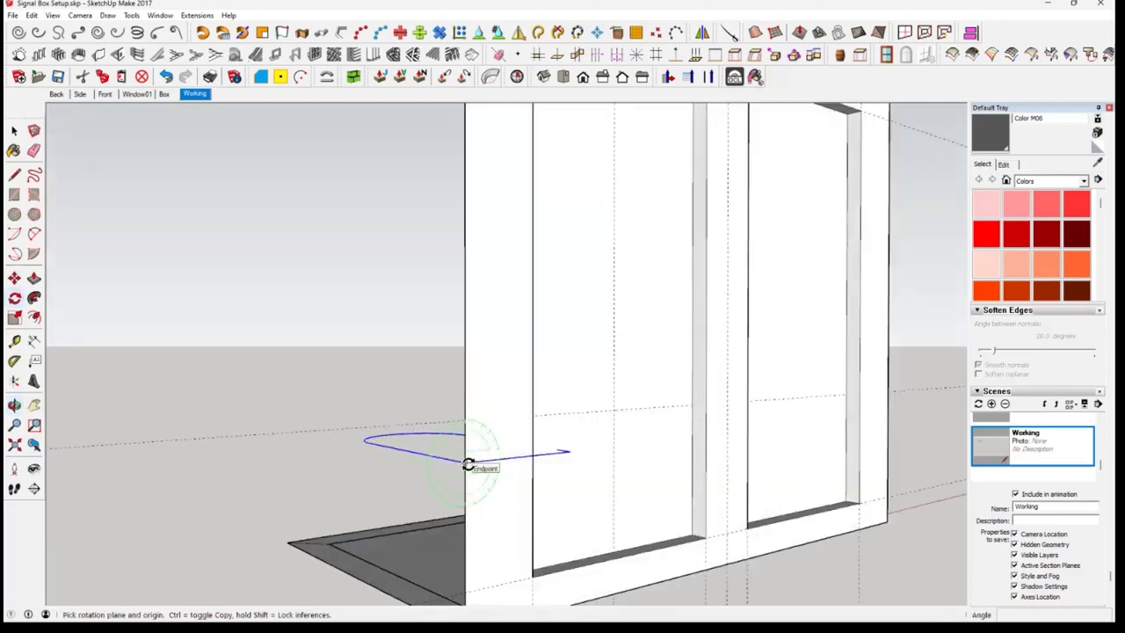
key(Up)
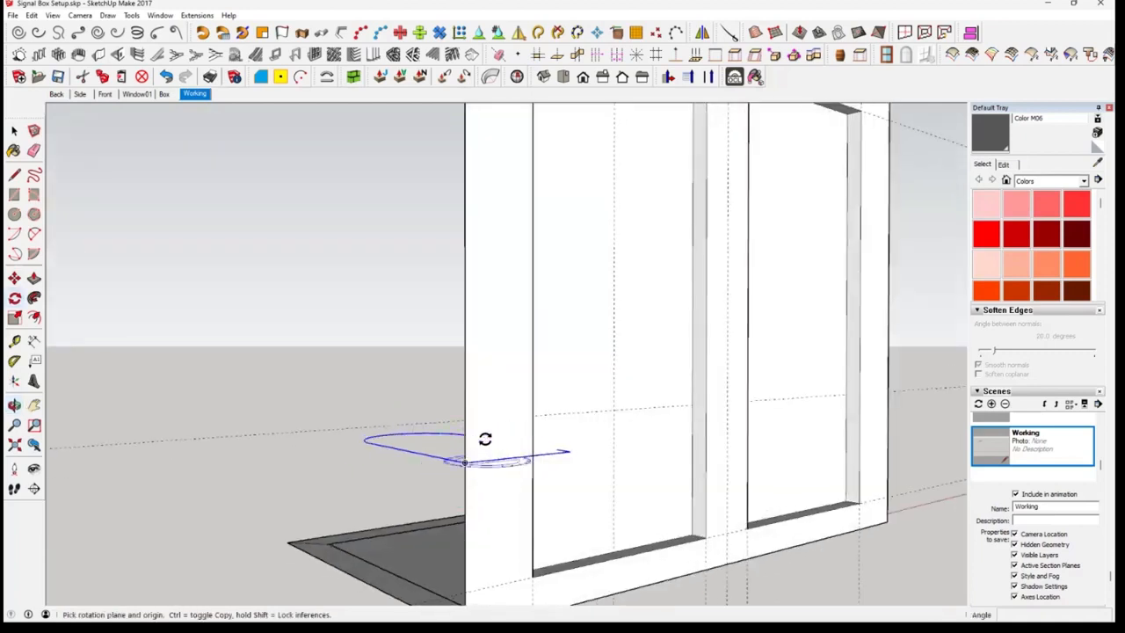
middle_drag(485, 483, 666, 467)
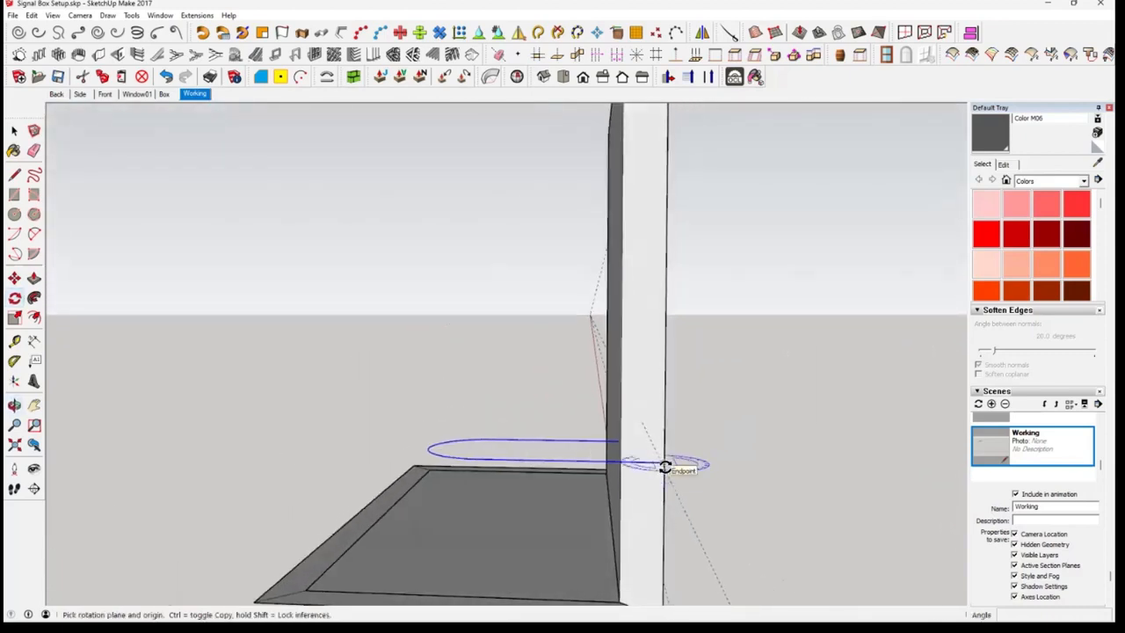
key(Right)
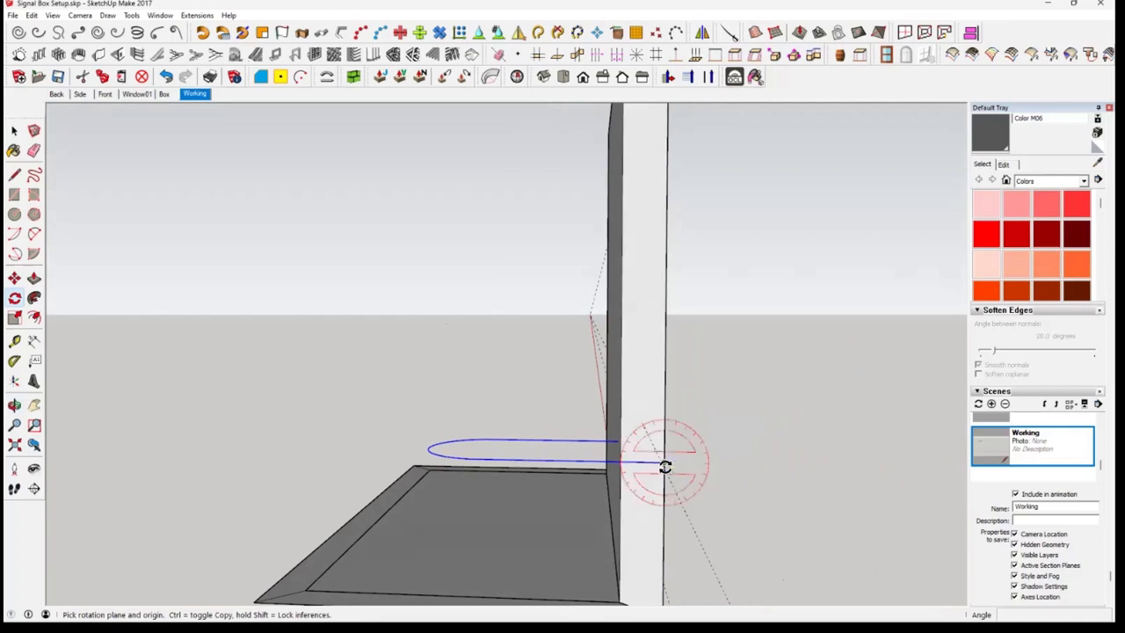
click(665, 463)
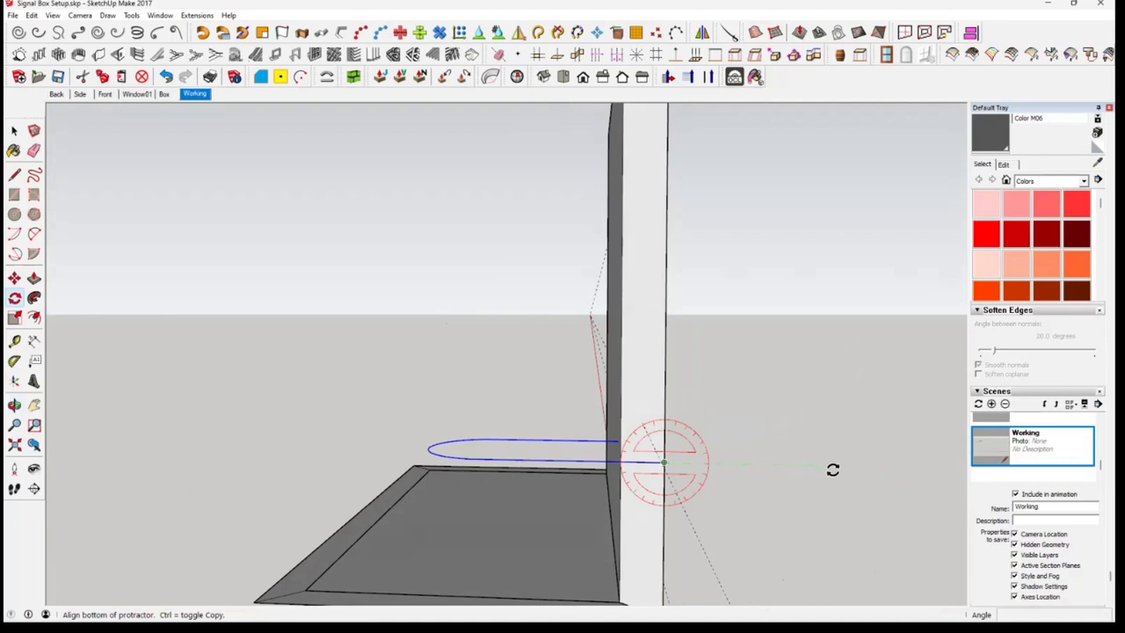
click(832, 470)
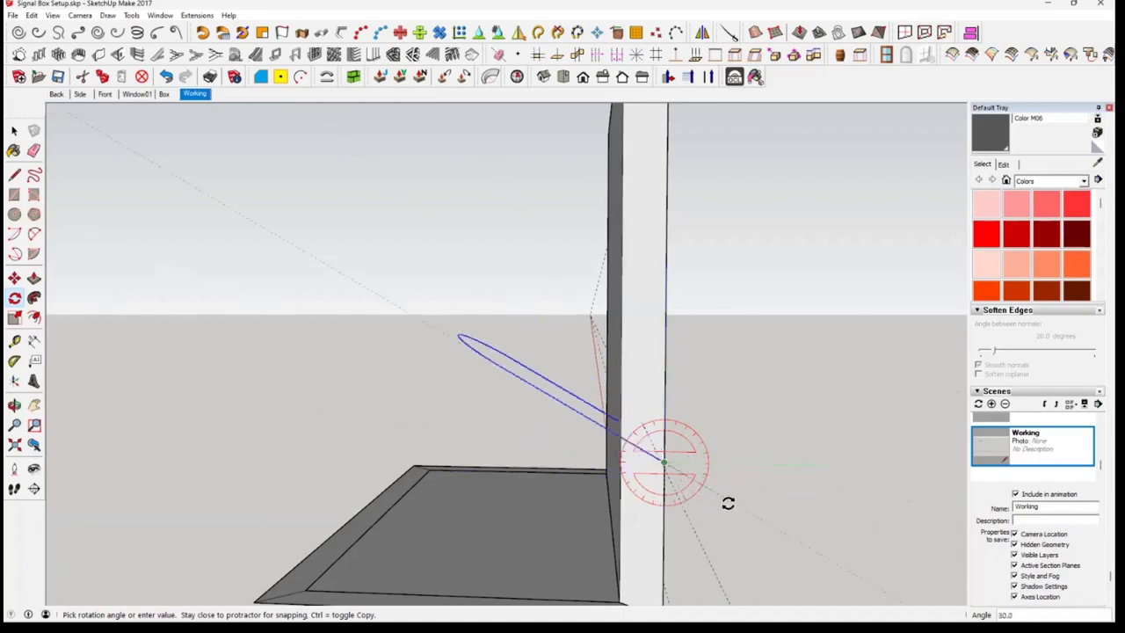
Complete the pasted arched outline's rotation at 90 degrees so it stands upright against the front wall
key(Escape)
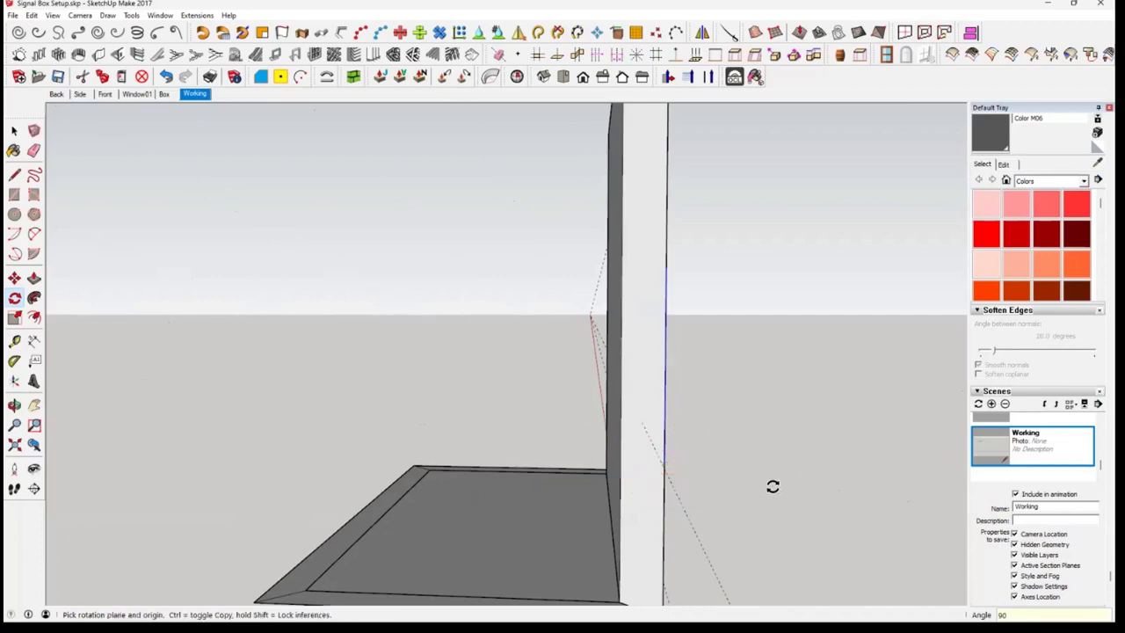
mouse_move(772, 479)
middle_down()
mouse_move(676, 527)
mouse_move(443, 508)
mouse_move(411, 467)
middle_up()
key(space)
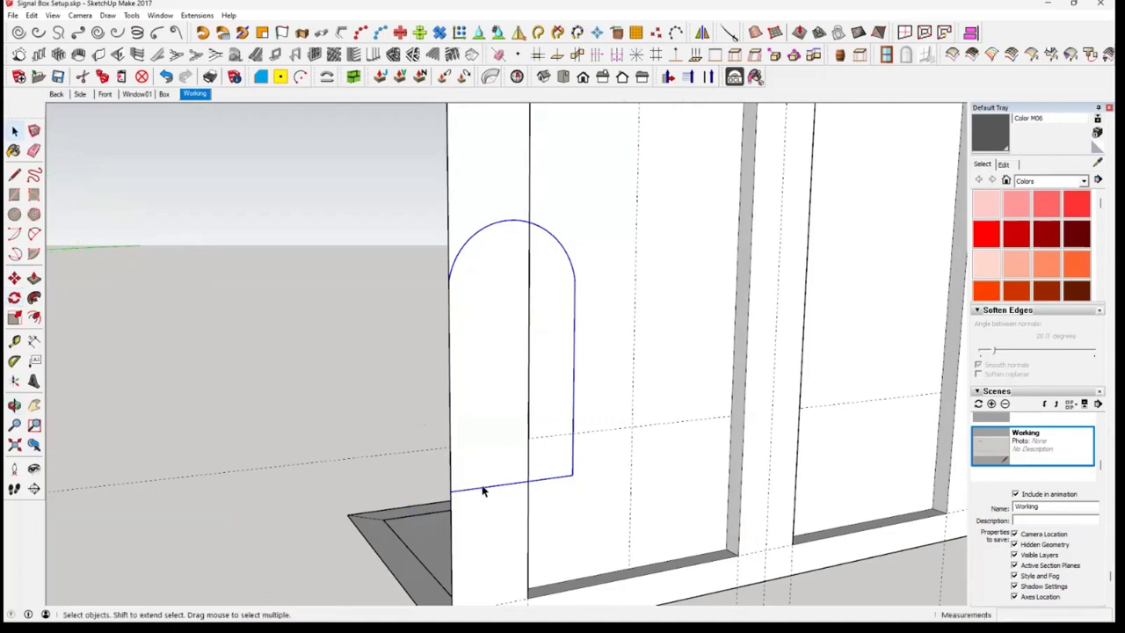
Move the arched outline by its base midpoint onto the intersection of the guides in the left recessed panel
click(15, 279)
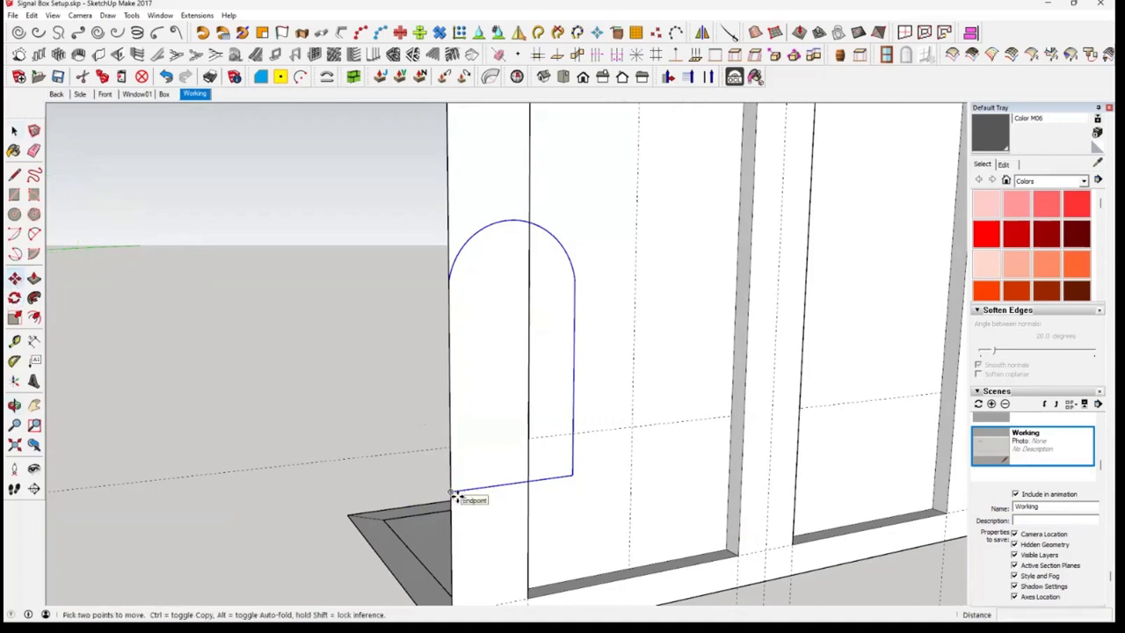
click(514, 486)
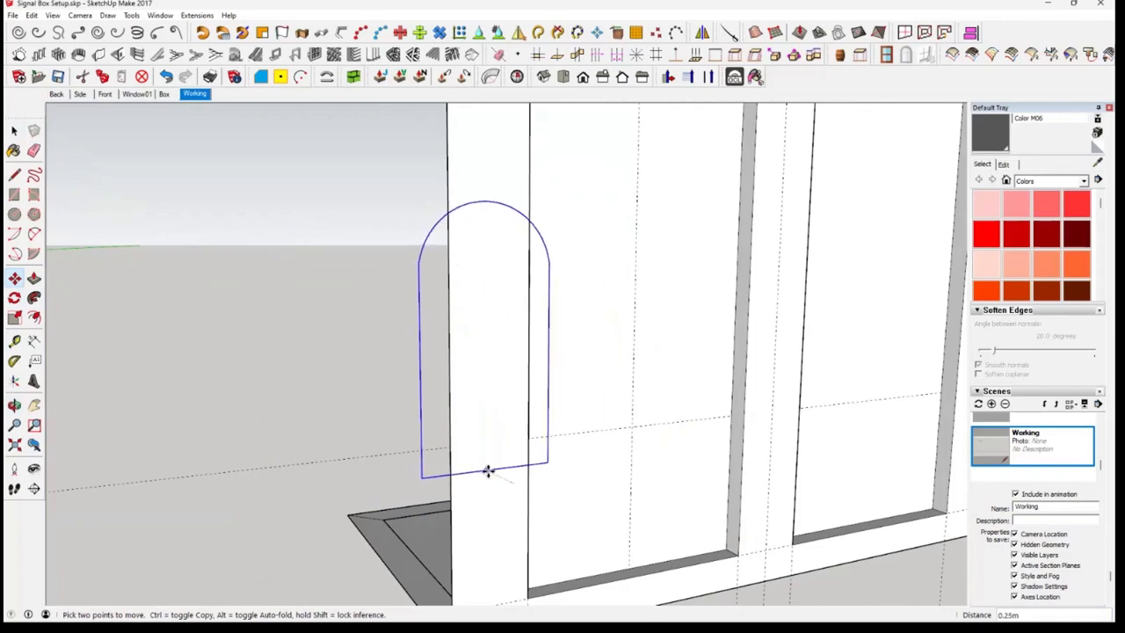
middle_drag(488, 471, 264, 391)
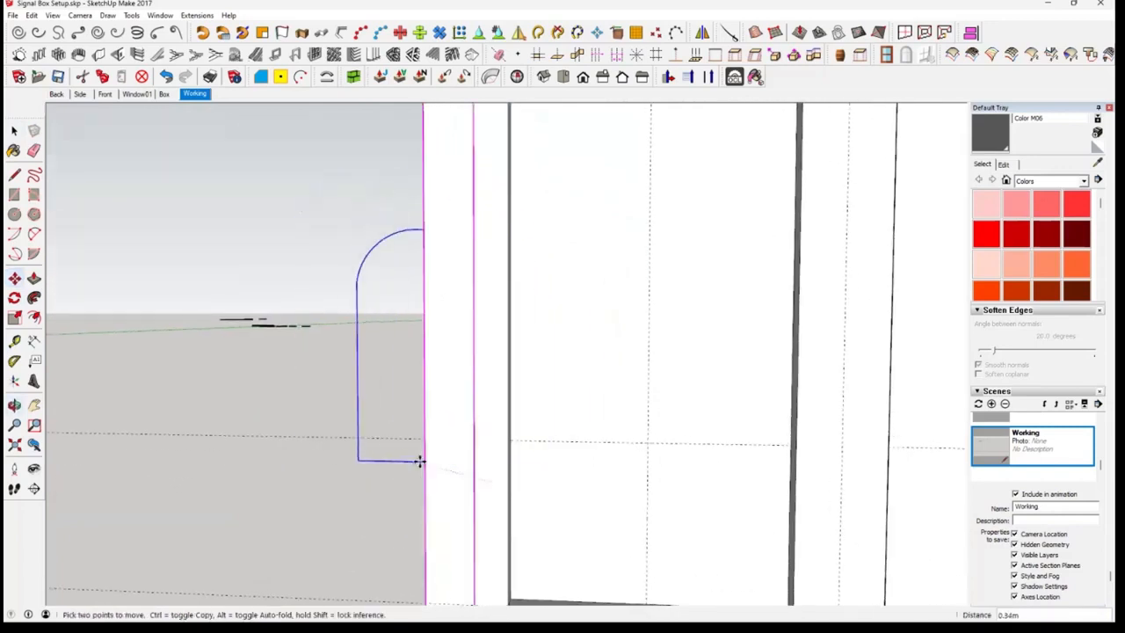
middle_drag(434, 478, 440, 308)
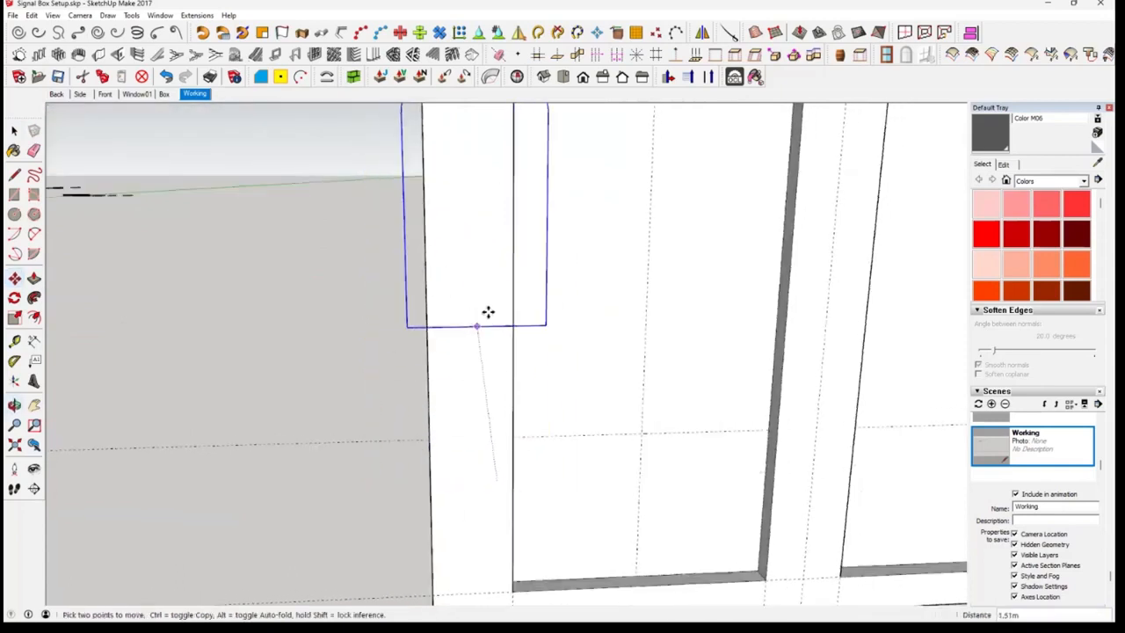
click(186, 473)
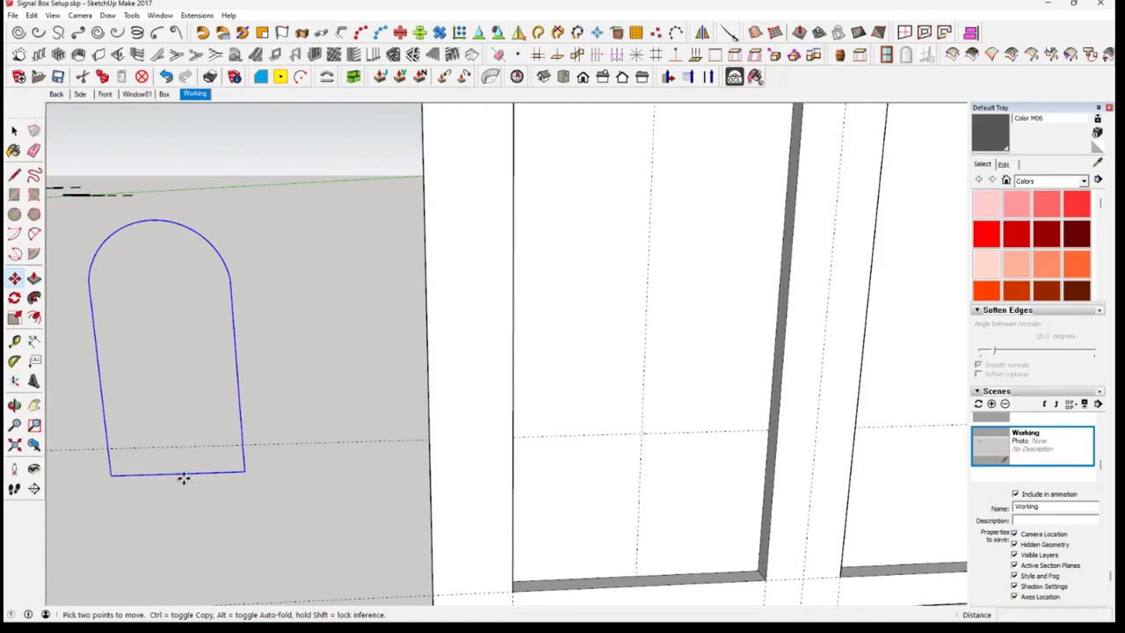
click(184, 477)
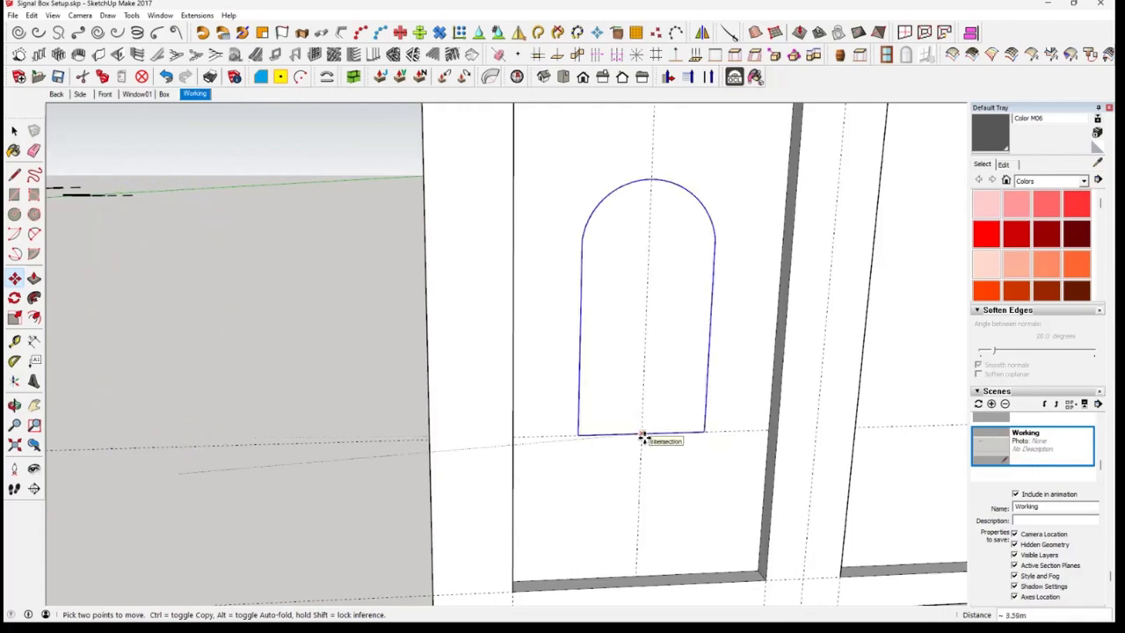
click(643, 437)
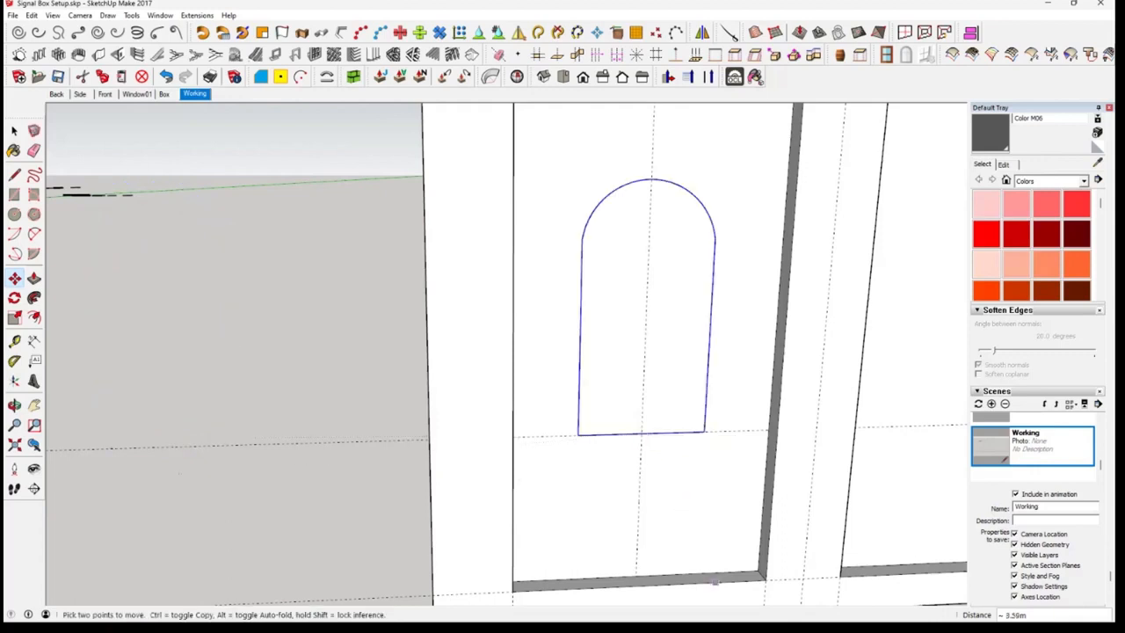
Examine the arched outline's placement on the left recessed panel and the matching blank panel beside it
middle_drag(662, 506, 375, 429)
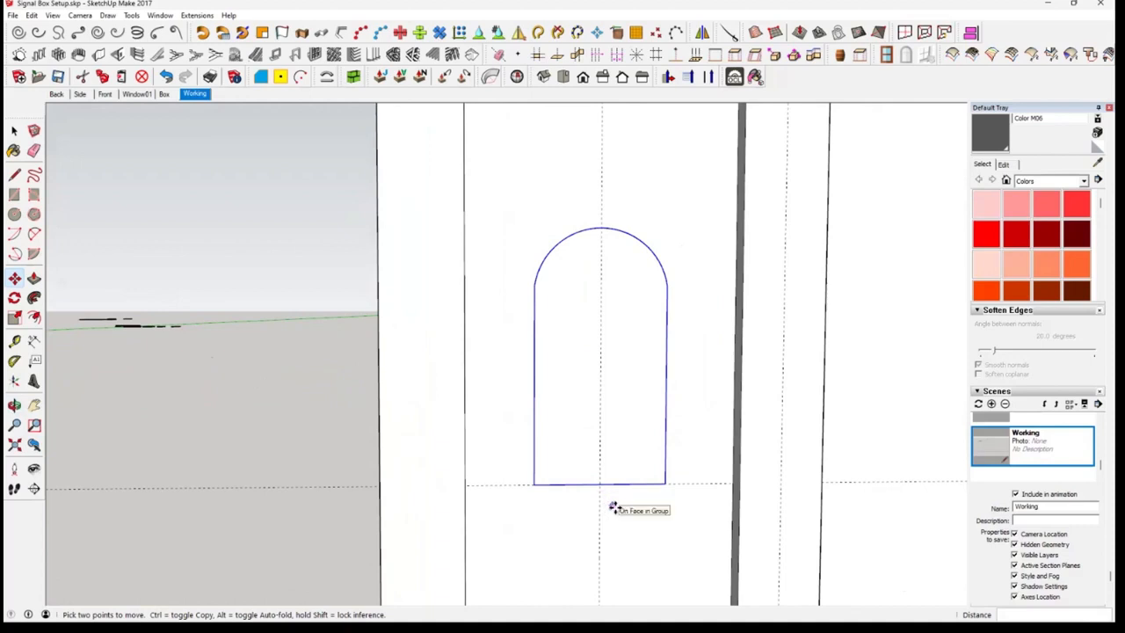
middle_drag(613, 509, 641, 508)
mouse_move(495, 478)
middle_down()
mouse_move(485, 484)
mouse_move(508, 472)
mouse_move(504, 484)
middle_up()
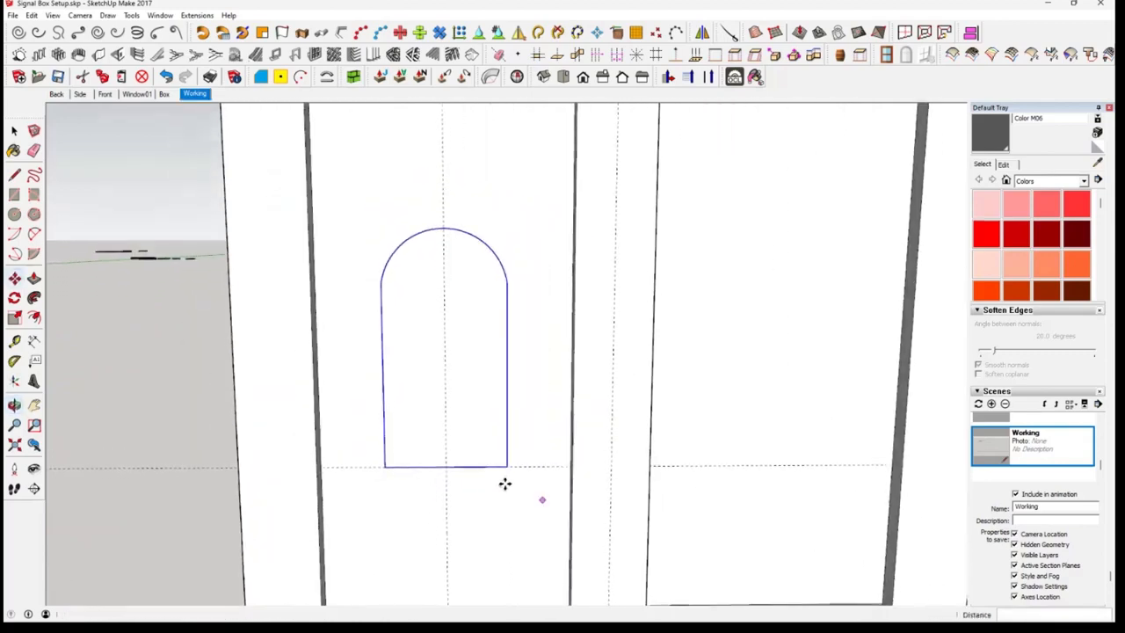
scroll(506, 484, down, 1)
middle_drag(462, 394, 412, 334)
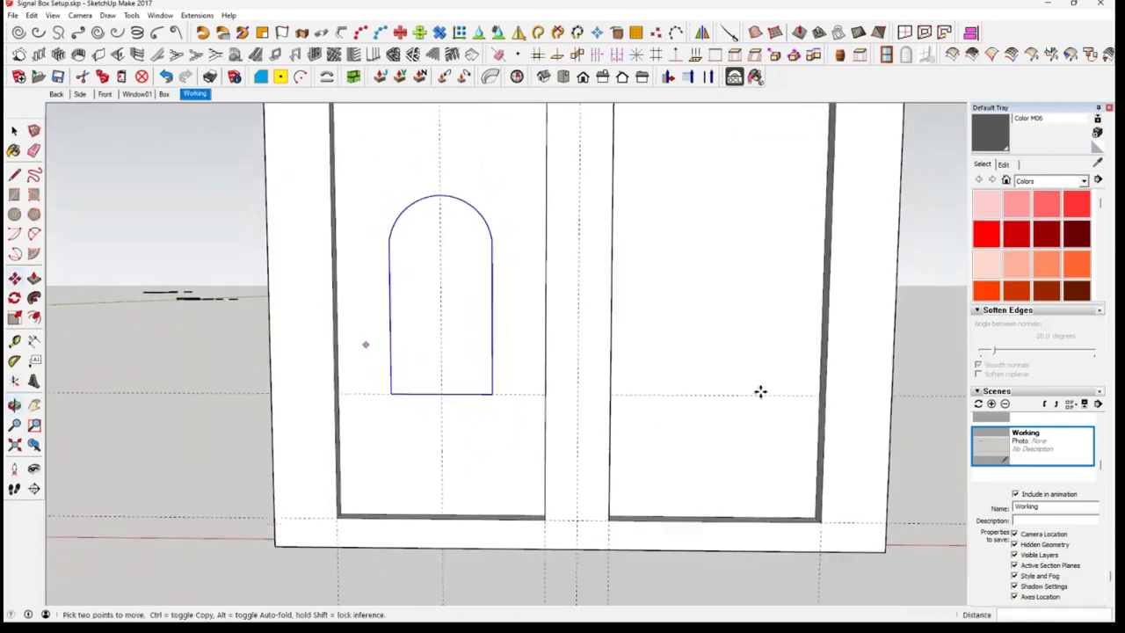
middle_drag(691, 386, 723, 452)
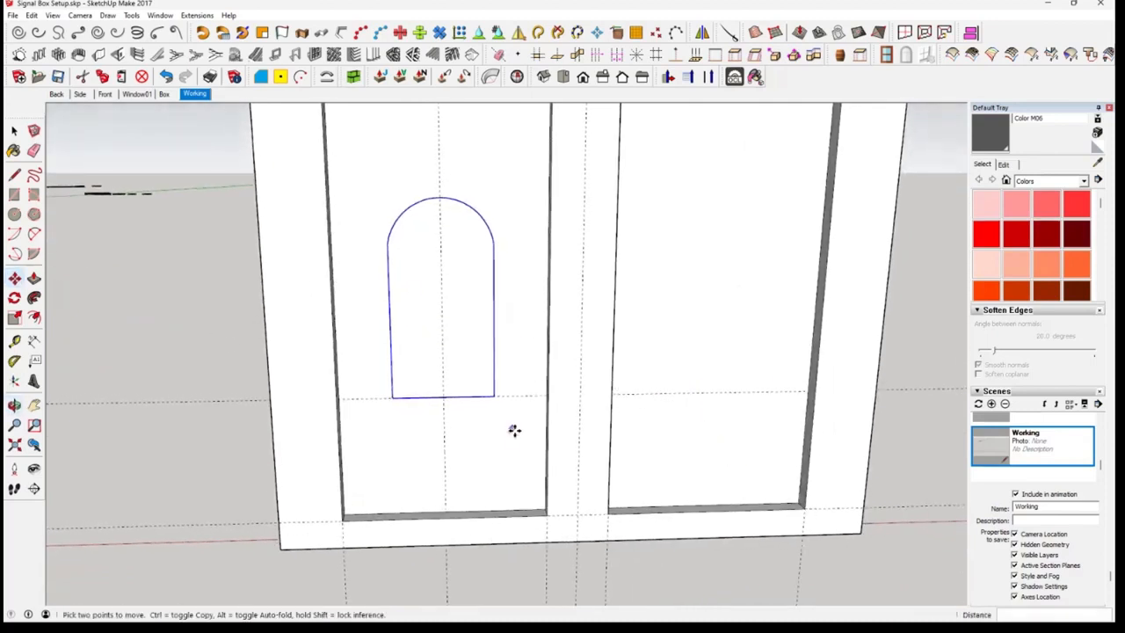
middle_drag(514, 430, 451, 402)
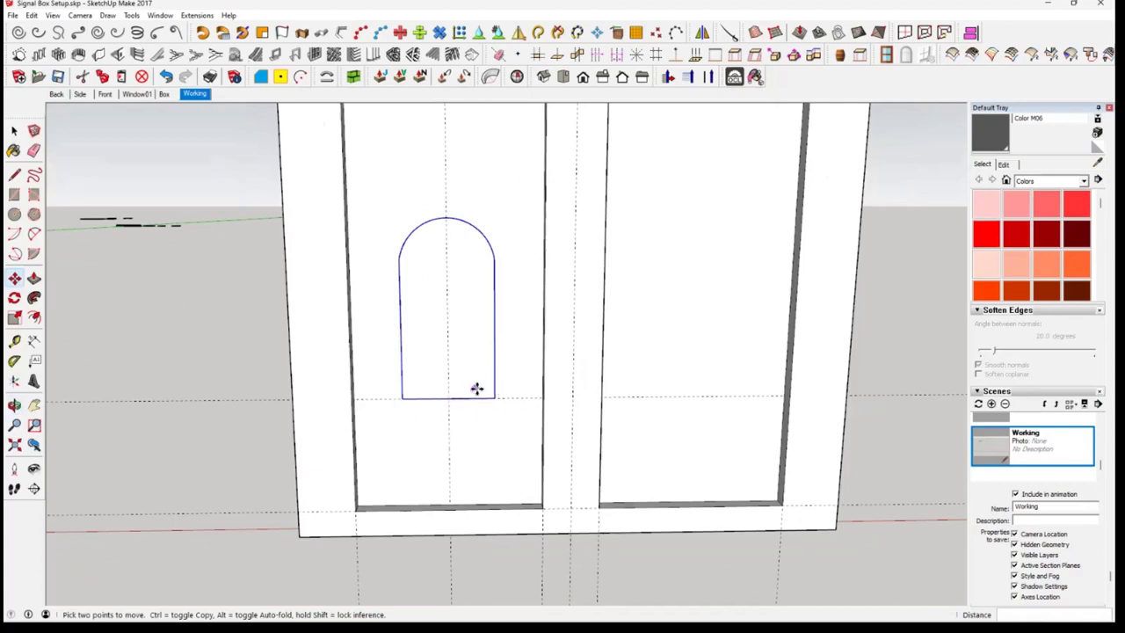
shift+middle_drag(482, 394, 477, 398)
scroll(478, 398, down, 3)
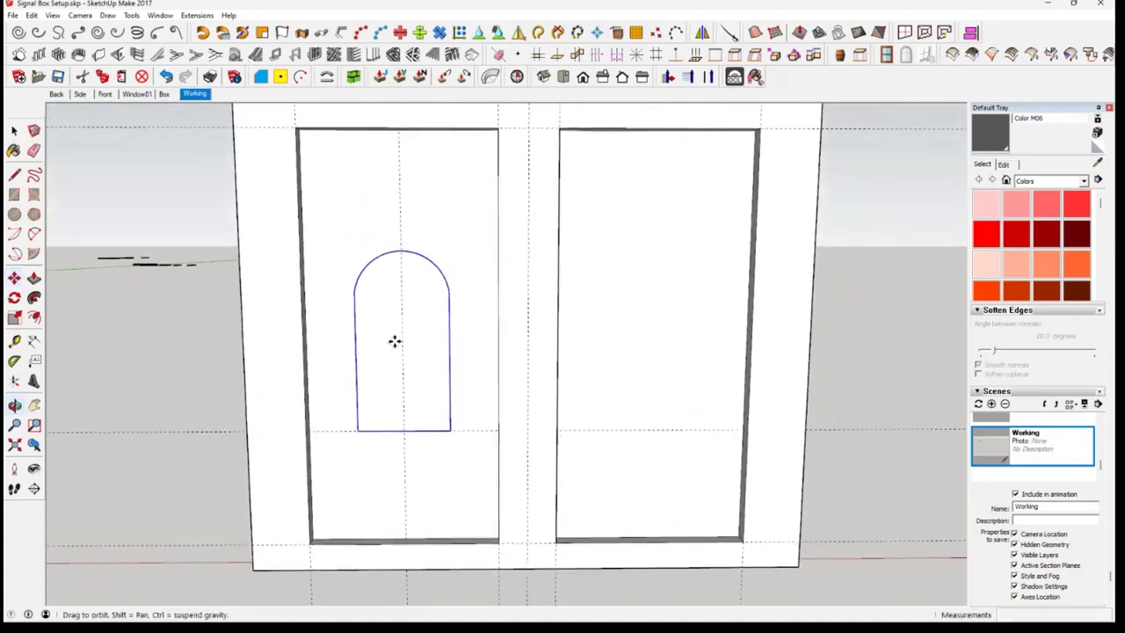
Add a vertical guide down the middle of the right recessed panel, about 1.02 m from its left edge
key(space)
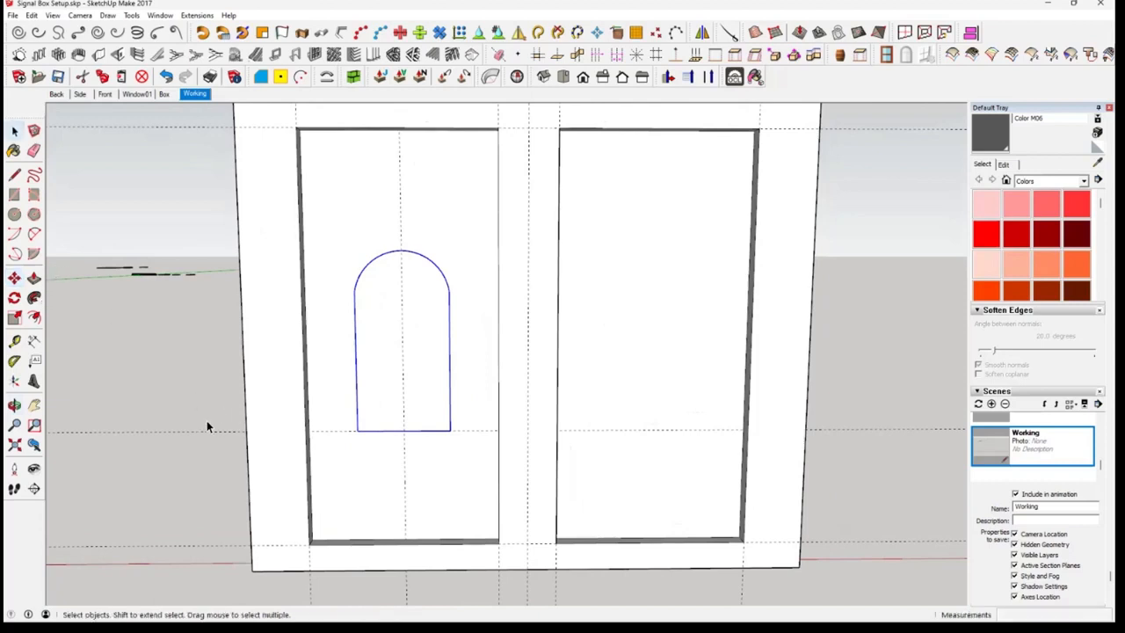
click(14, 195)
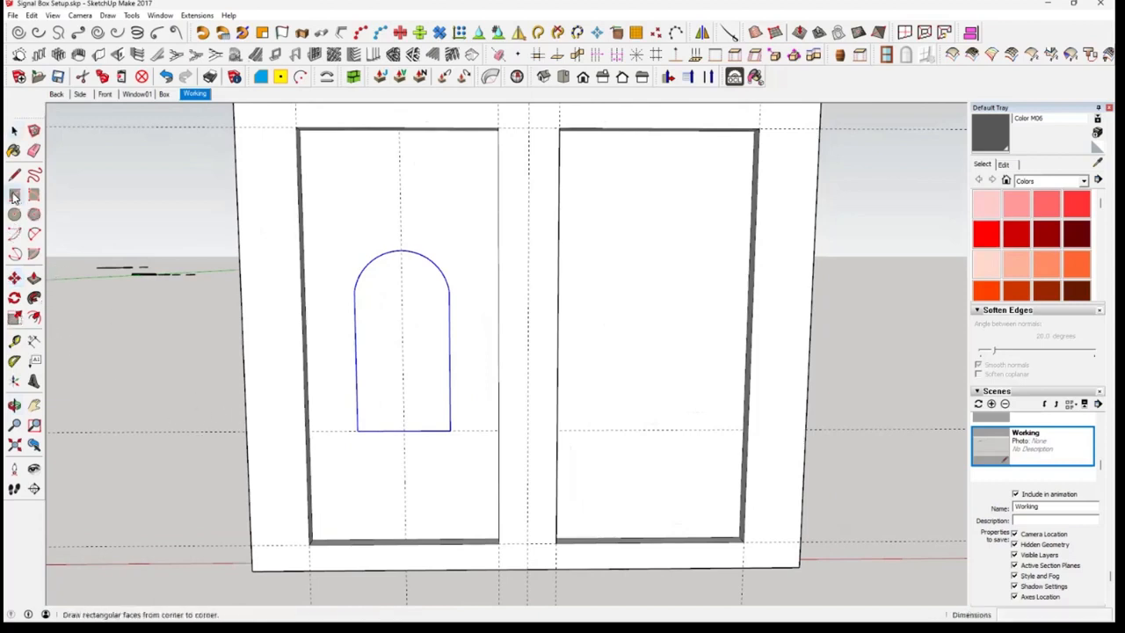
click(14, 341)
middle_drag(557, 498, 545, 384)
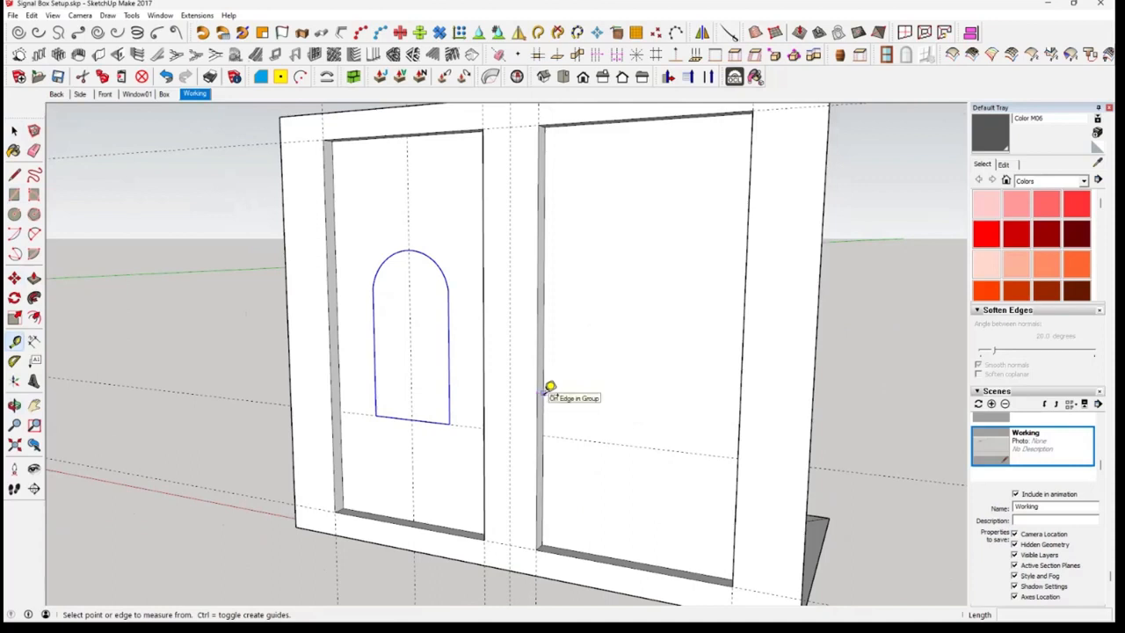
click(544, 391)
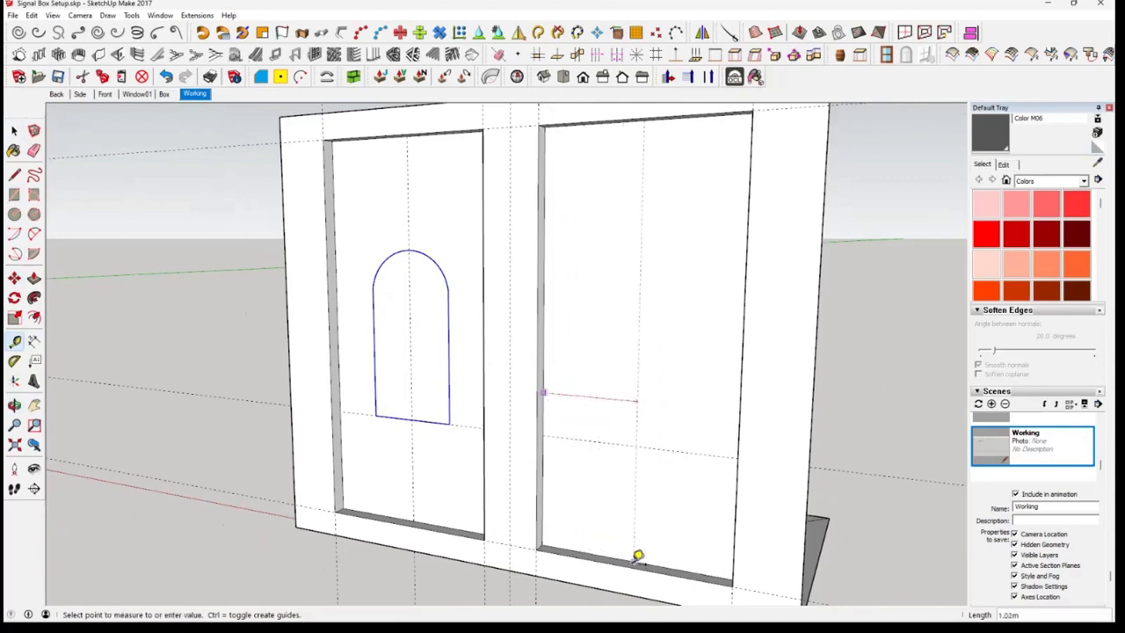
key(Escape)
middle_drag(721, 548, 639, 488)
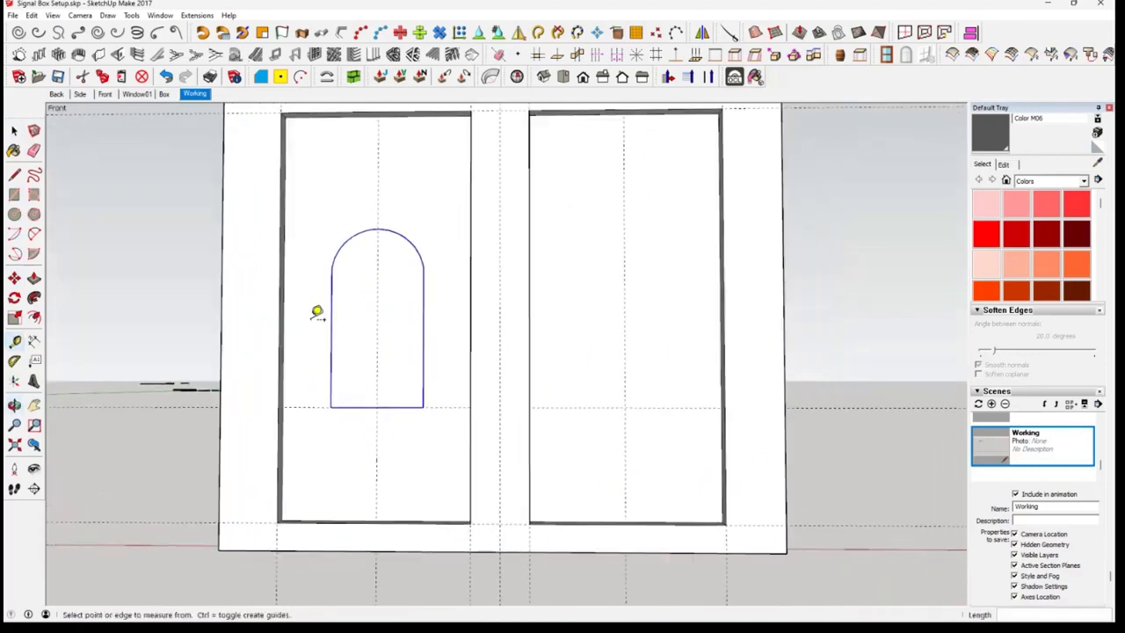
Try to draw a rectangle from the right panel's guide intersection to the right endpoint of the arch's curve
click(14, 195)
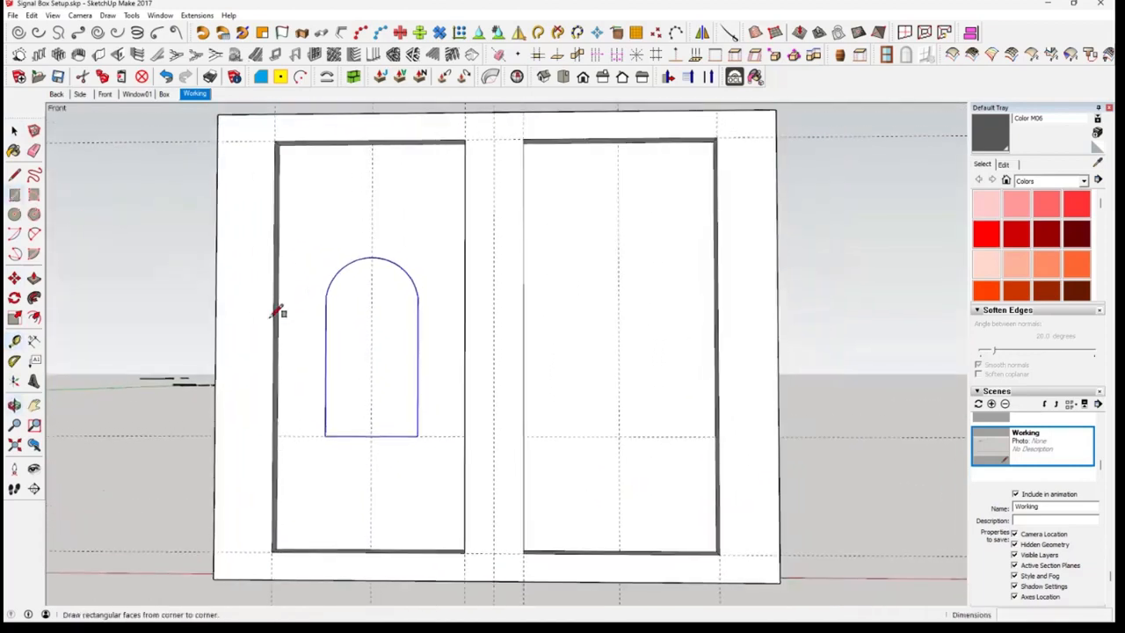
click(619, 437)
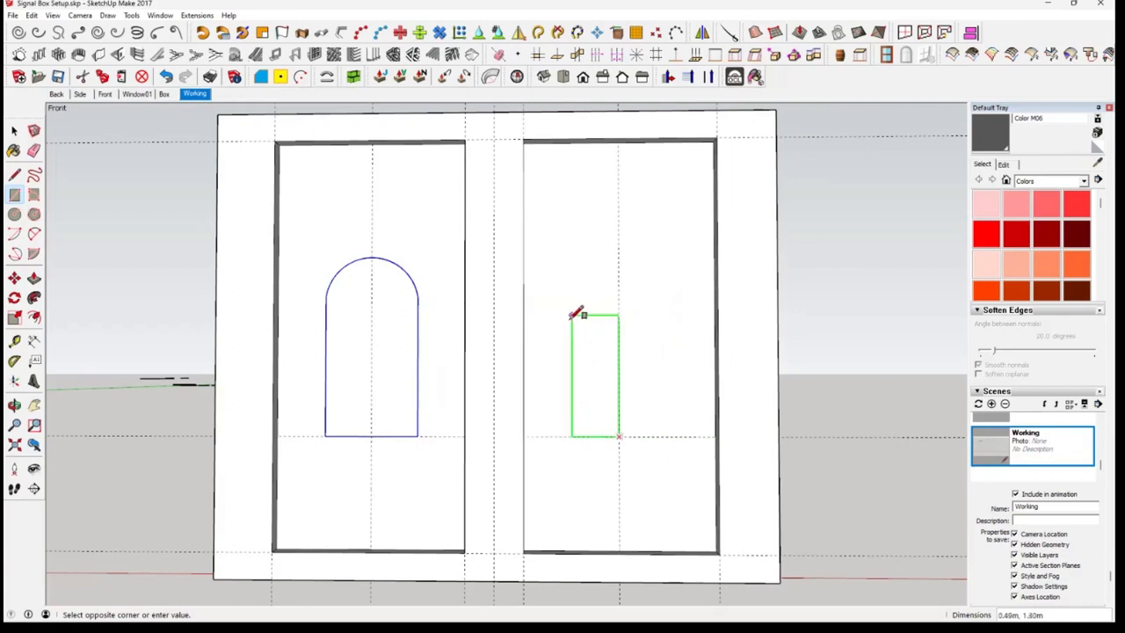
click(419, 297)
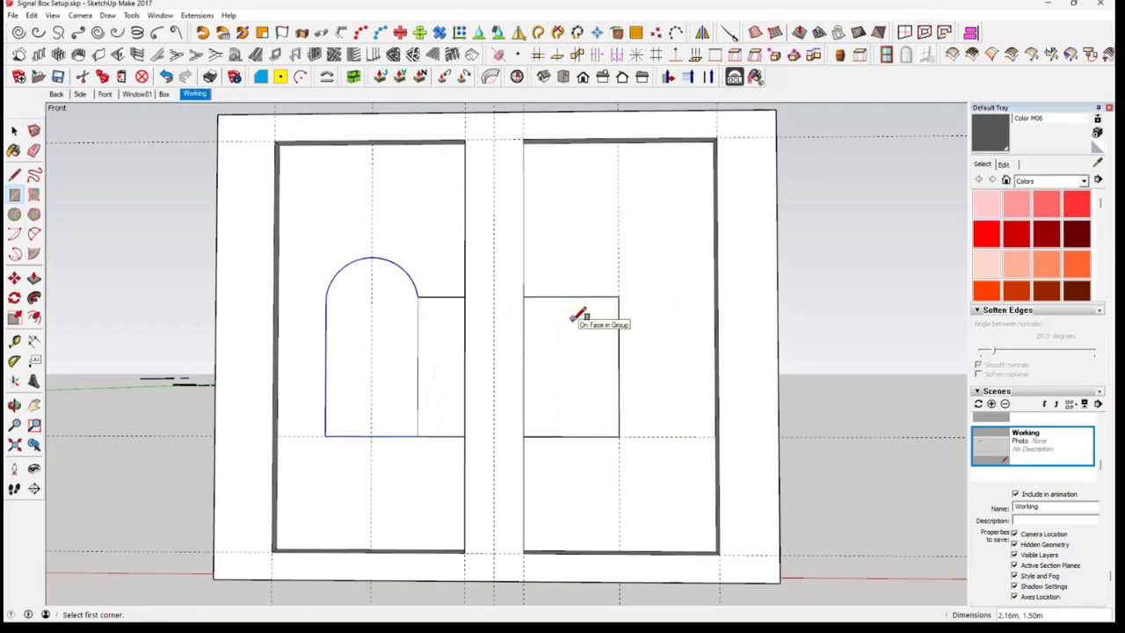
key(ctrl+z)
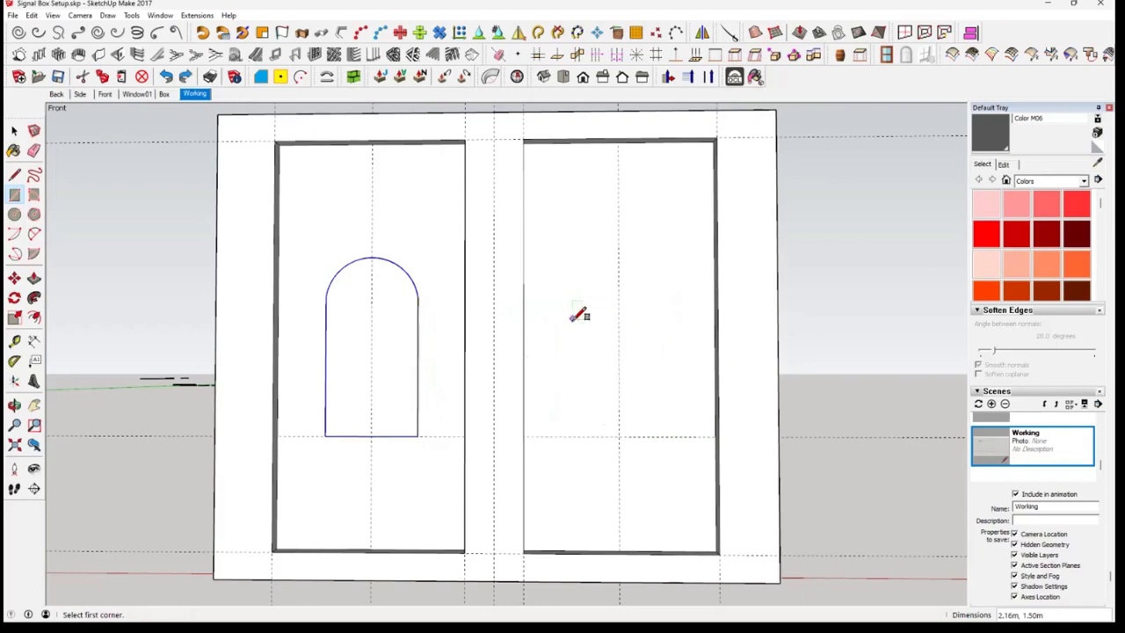
Draw a rectangle about 0.39 by 1.57 m from the right panel's guide intersection and scale its height to the arch curve's right endpoint
click(619, 436)
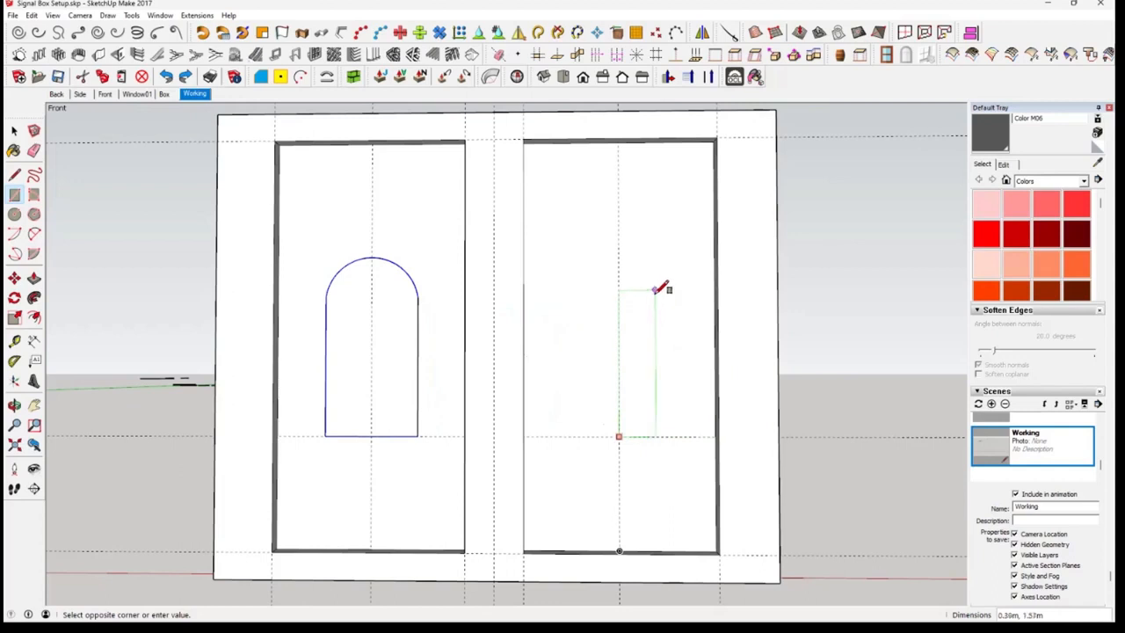
click(655, 290)
click(14, 130)
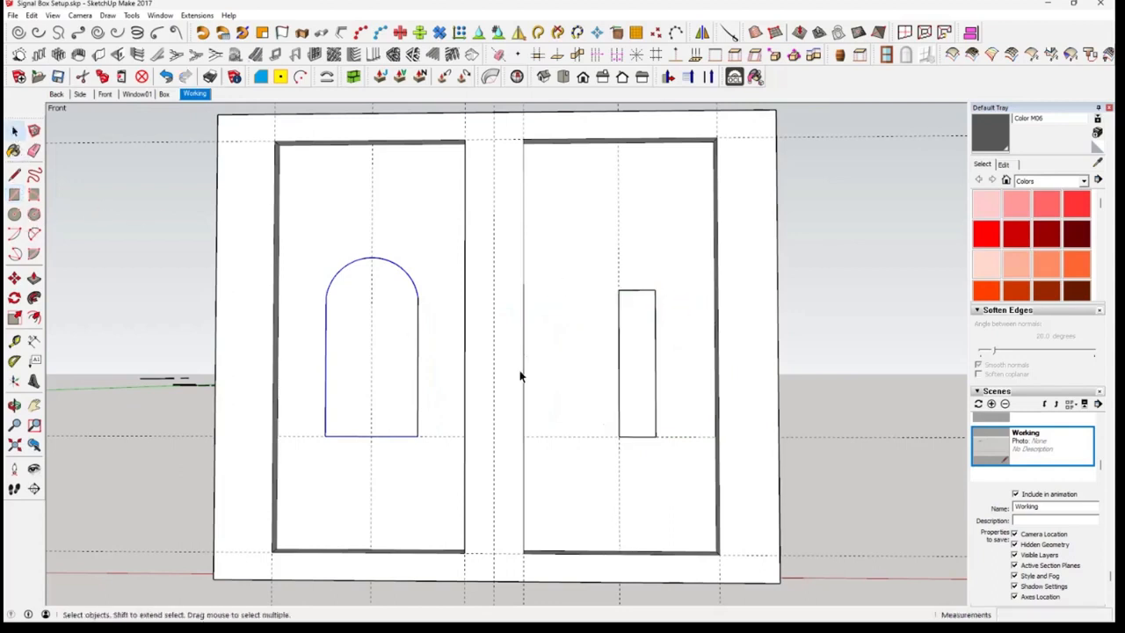
click(635, 407)
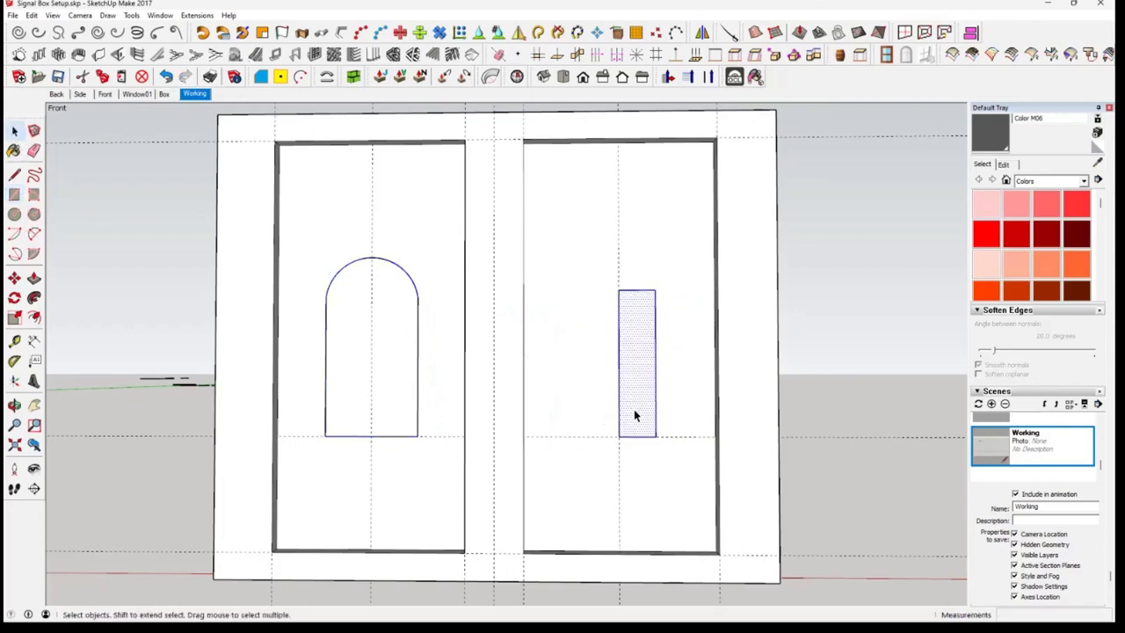
click(12, 320)
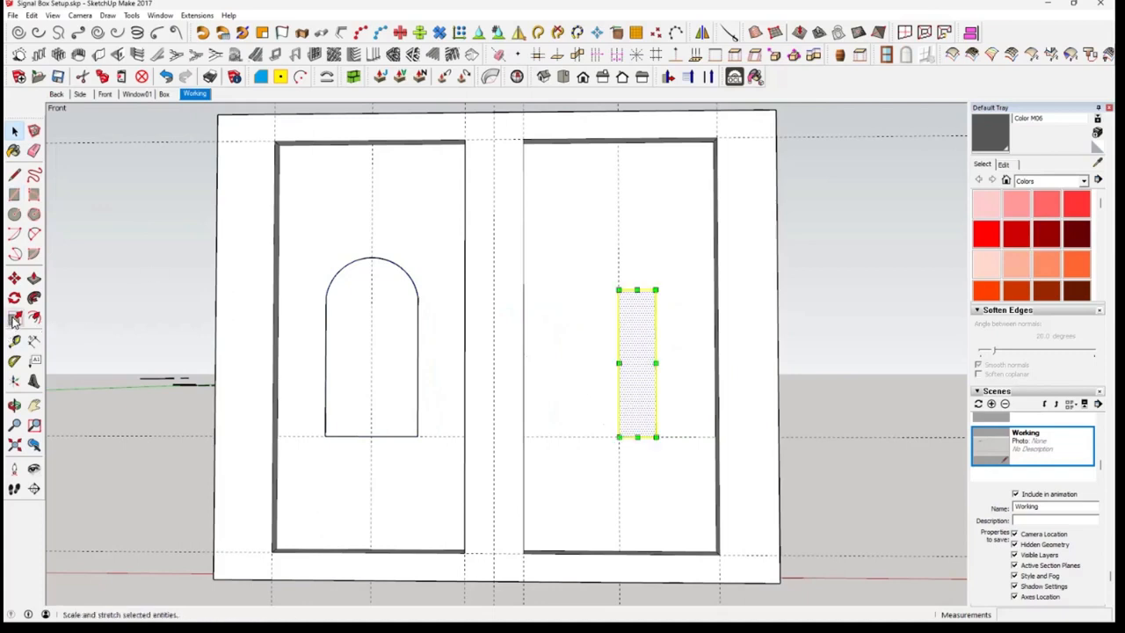
click(636, 290)
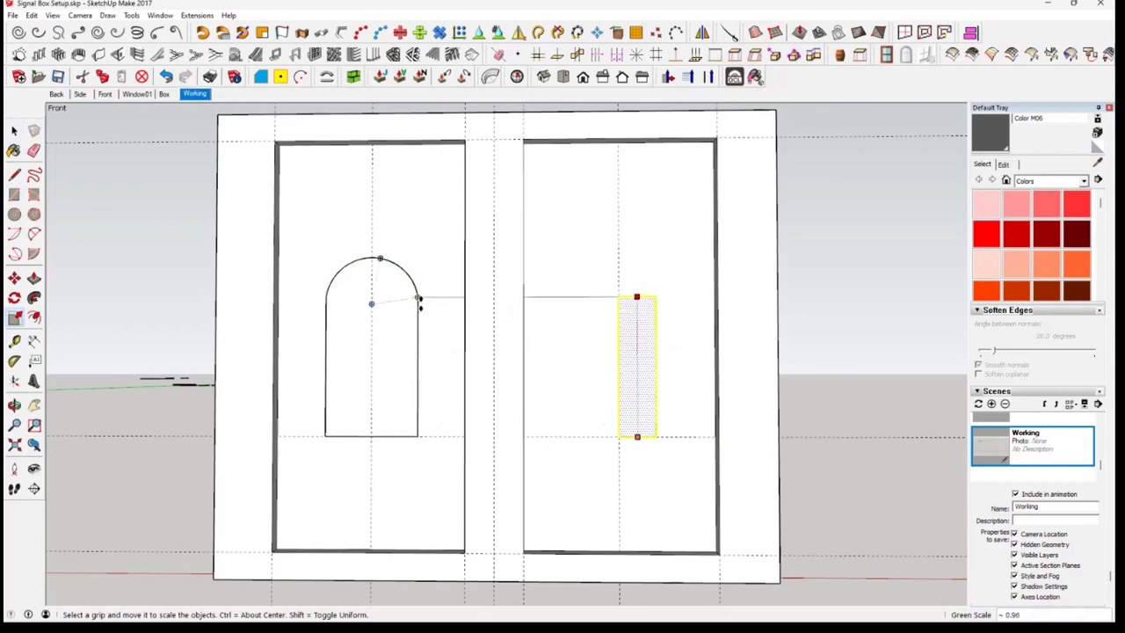
click(420, 299)
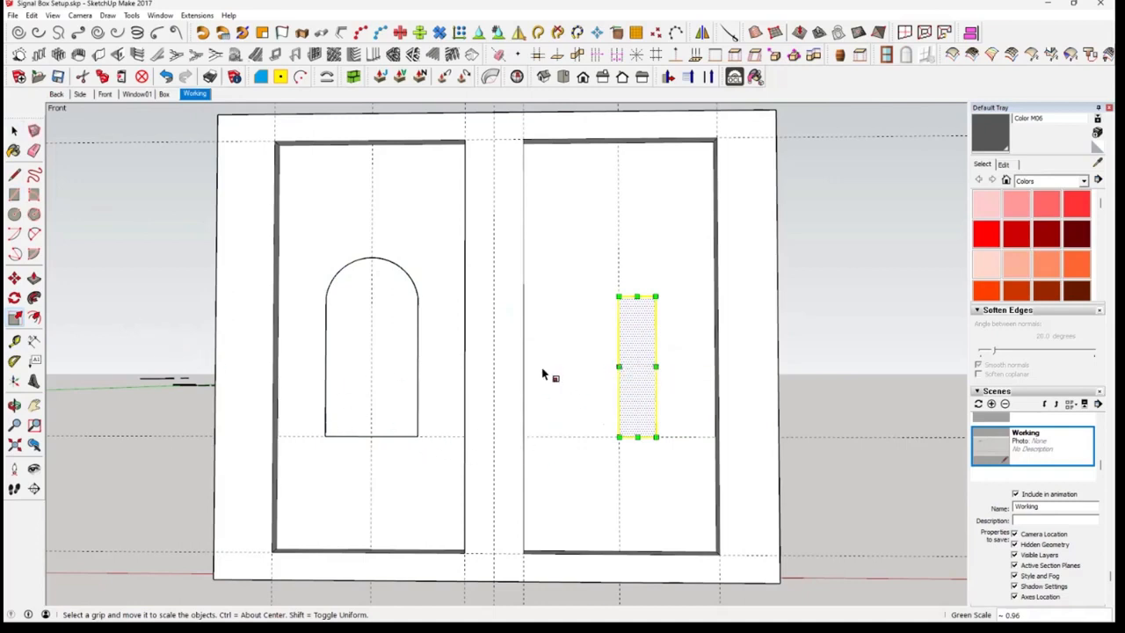
Measure half the arched outline's base and add a horizontal guide 0.5 m long from the rectangle's lower-left corner
click(14, 341)
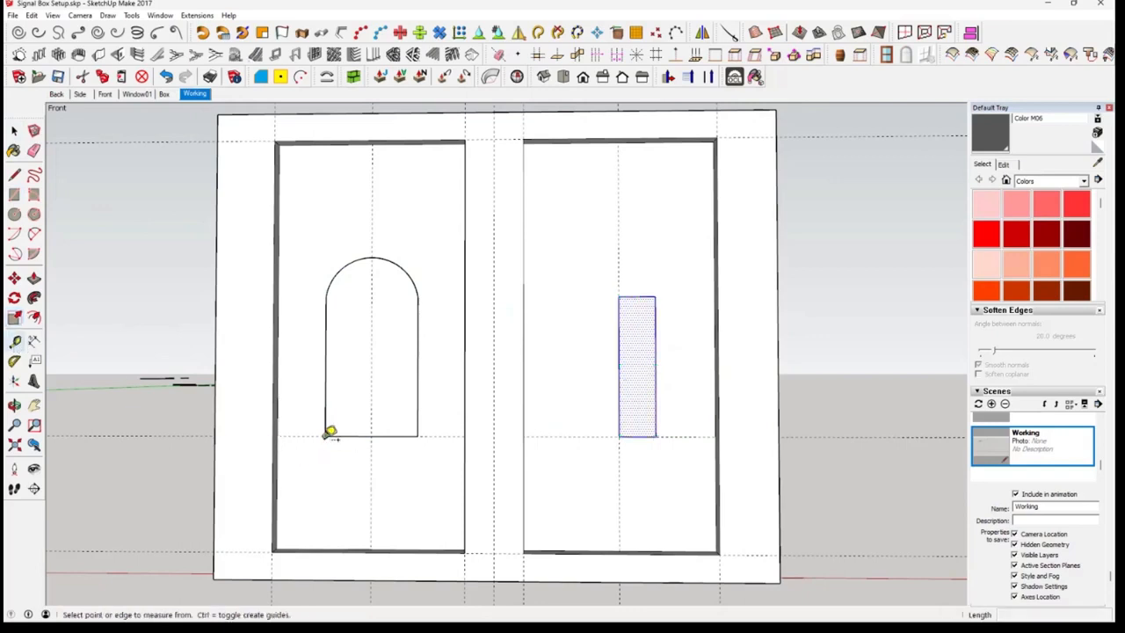
click(326, 435)
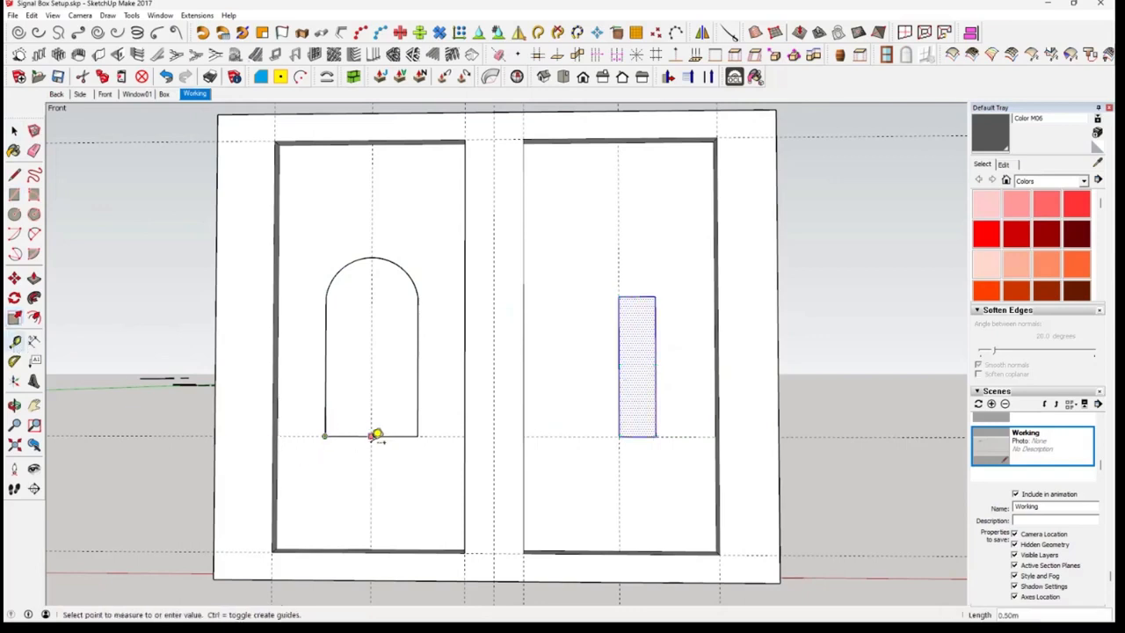
click(373, 435)
click(621, 436)
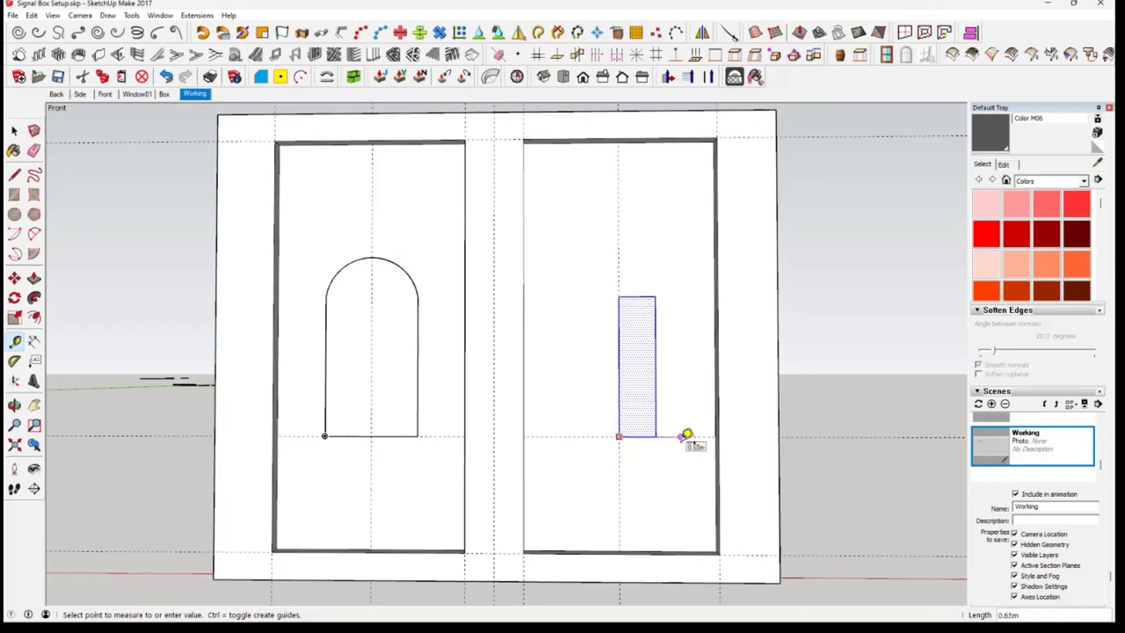
text(.5)
key(Return)
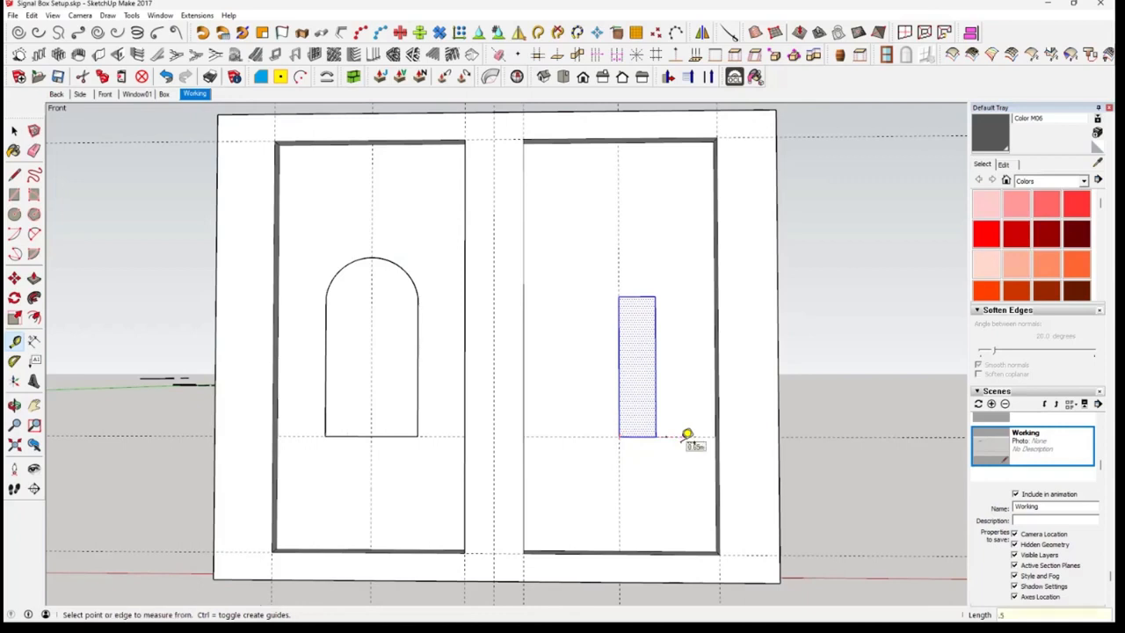
Scale the right panel's rectangle horizontally so its right edge meets the 0.5 m guide point
click(16, 318)
click(655, 367)
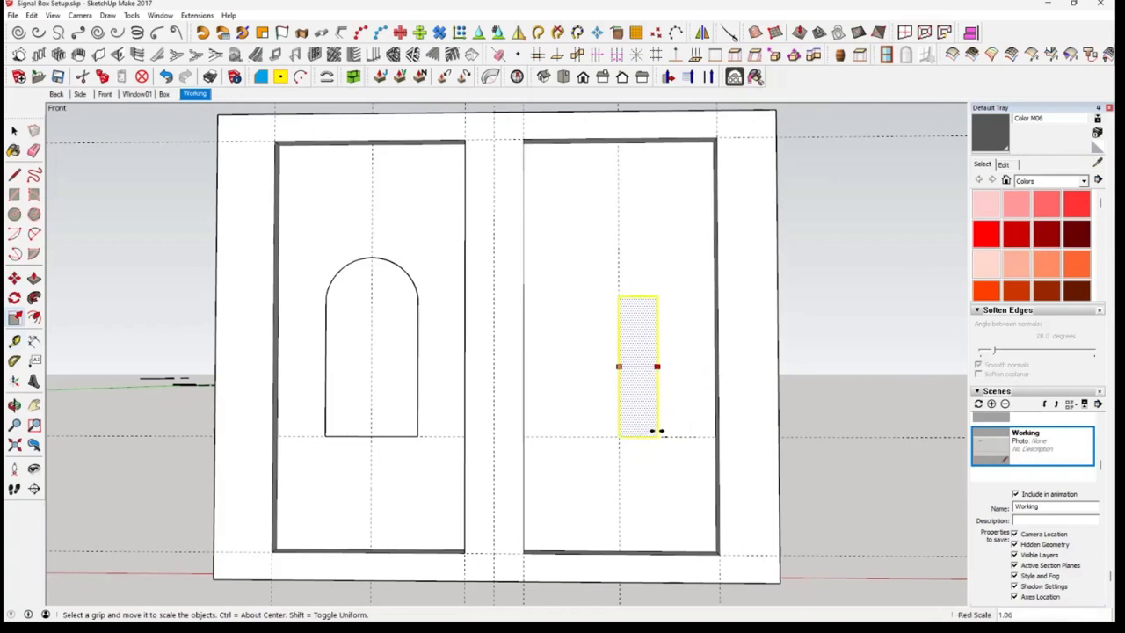
click(668, 440)
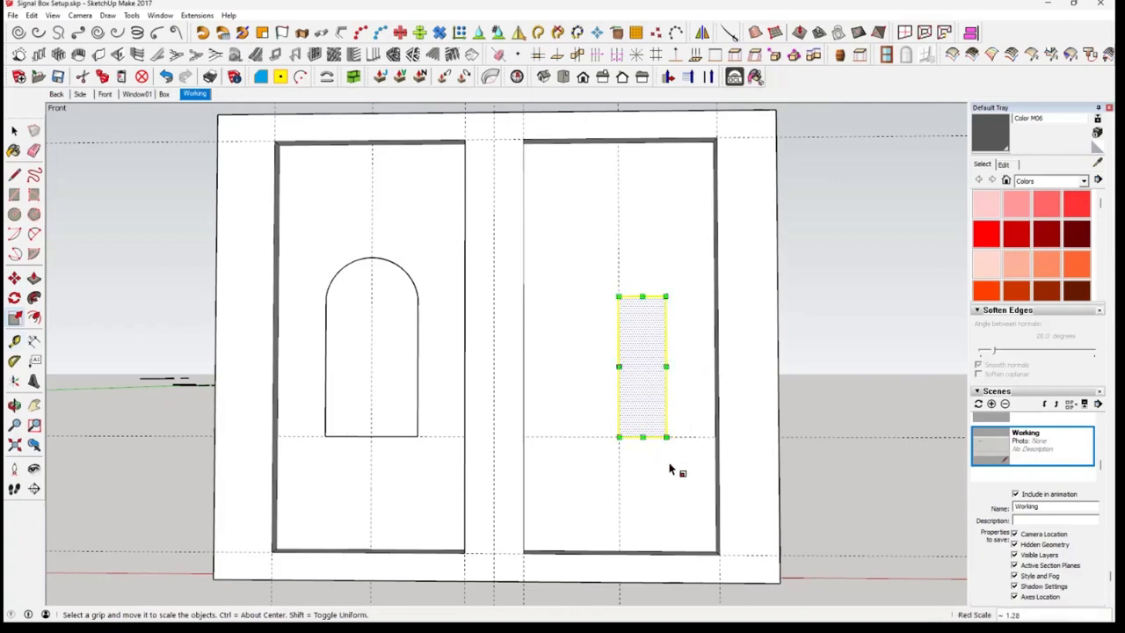
key(space)
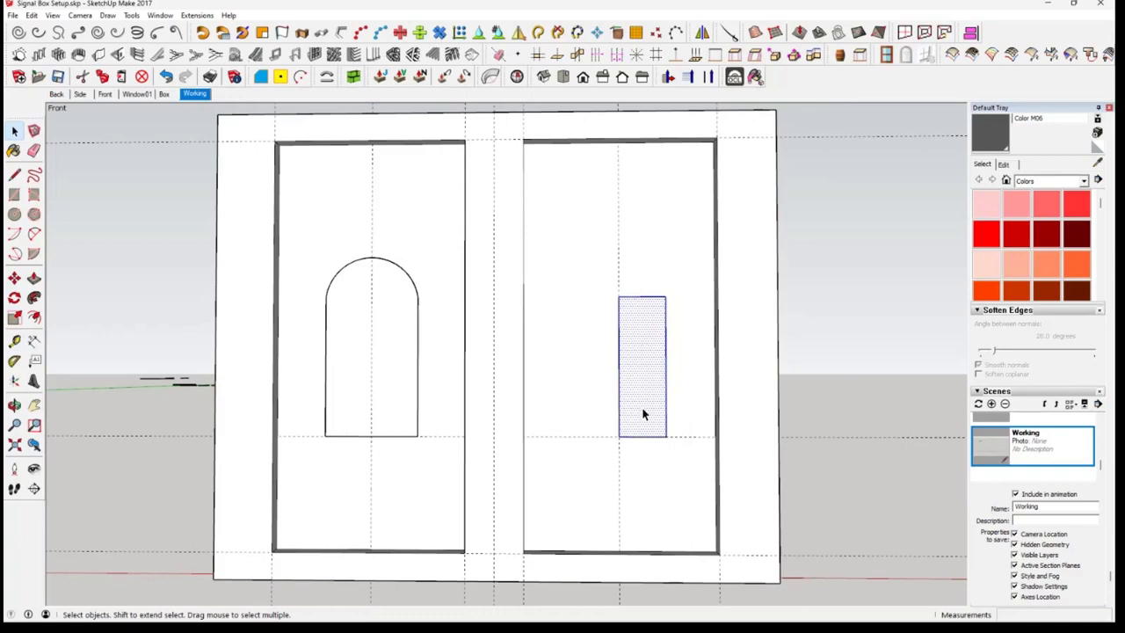
Copy the rectangle 0.50 m to the left so the copy meets the original at the right panel's centre guide
click(14, 278)
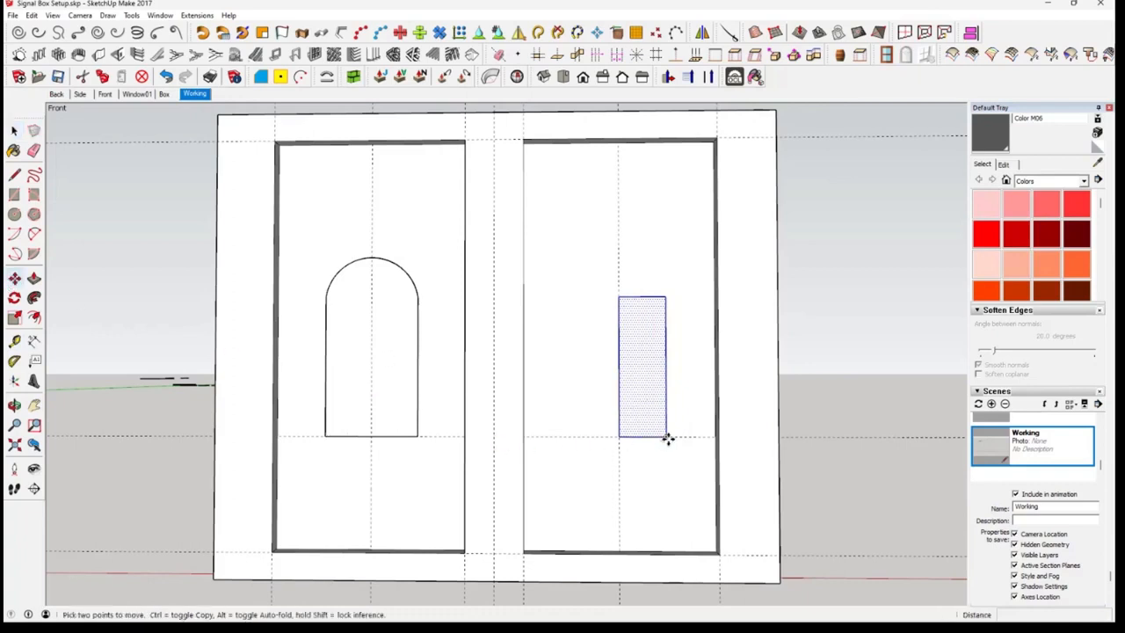
key(ctrl)
click(668, 438)
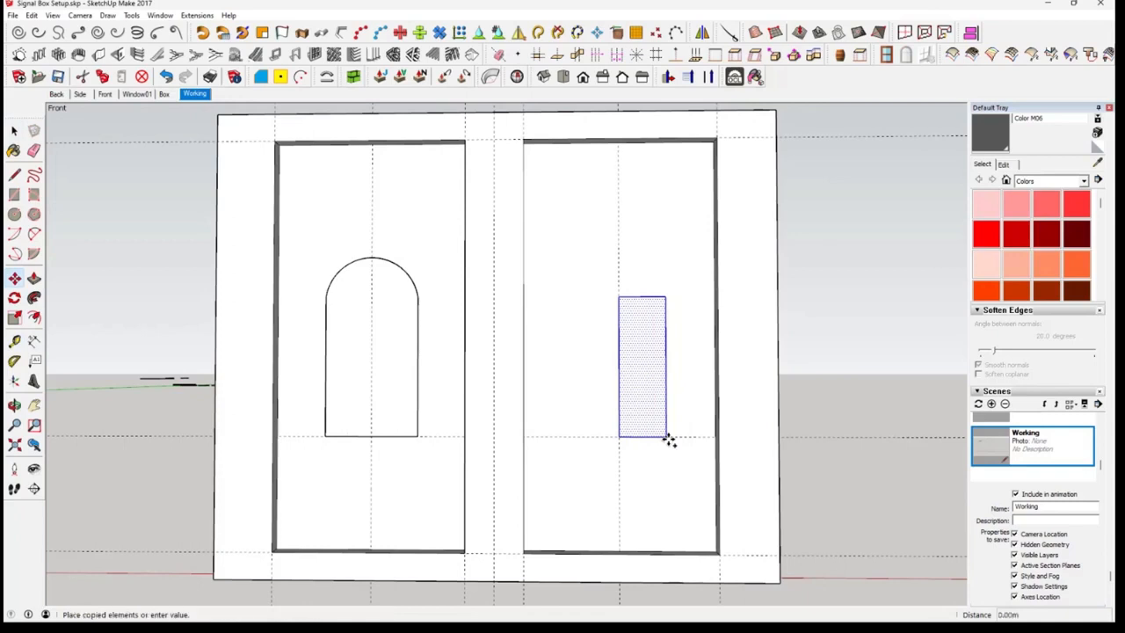
click(619, 437)
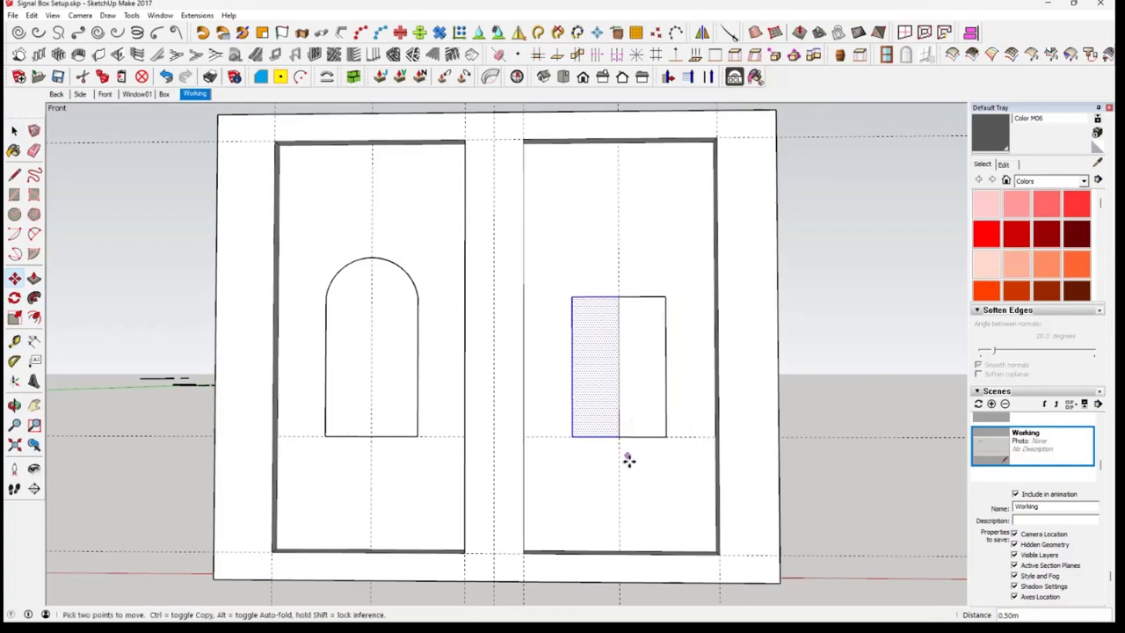
Delete the shared vertical edge between the two adjoining rectangles in the right panel
key(space)
click(620, 414)
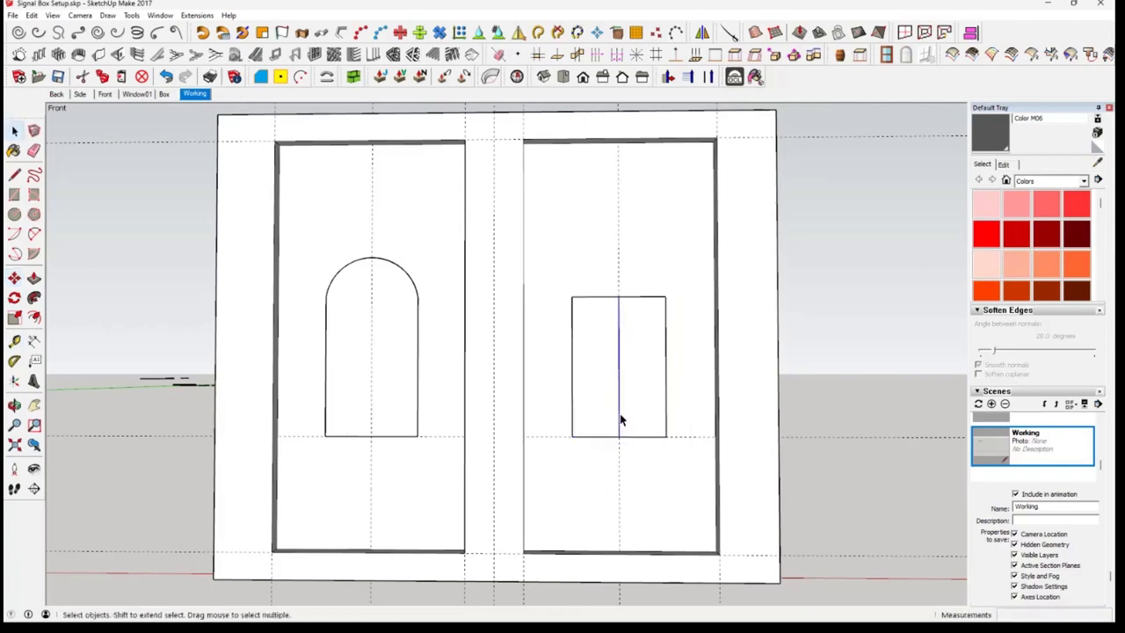
key(Delete)
Add a horizontal guide through the apex of the left arch, about 1.23 m below the panel's top edge
middle_drag(606, 341, 390, 234)
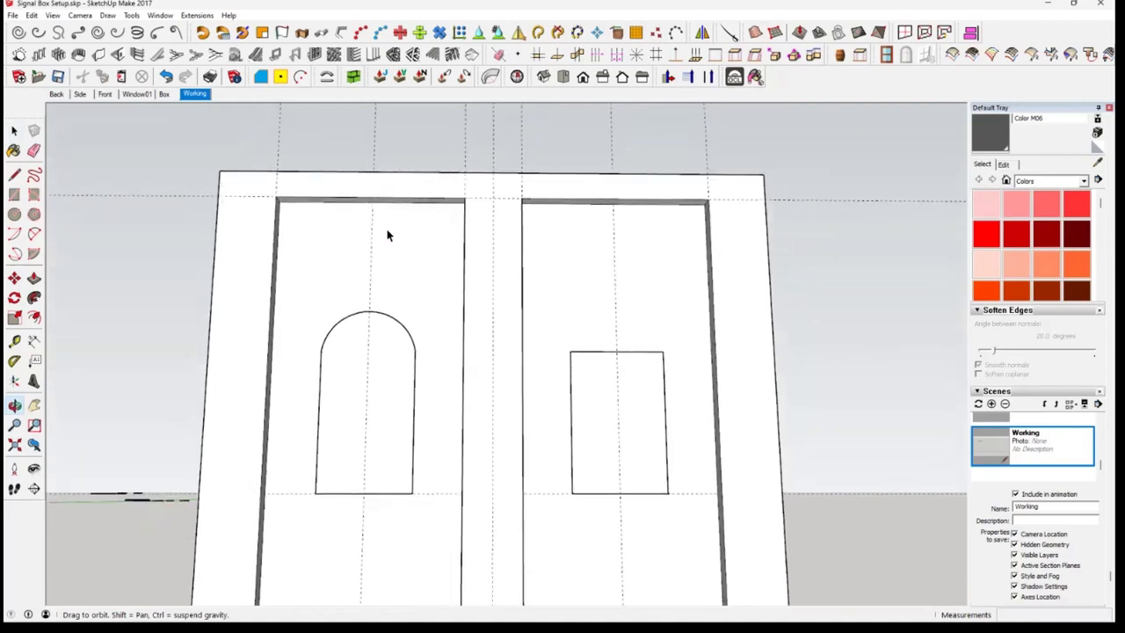
click(14, 341)
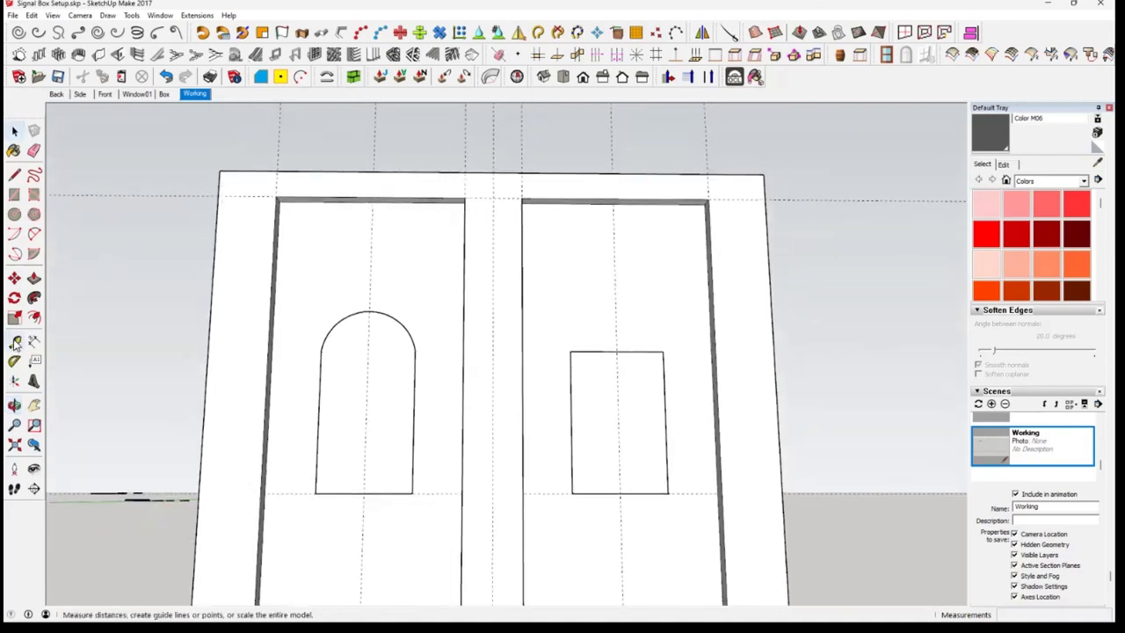
click(416, 202)
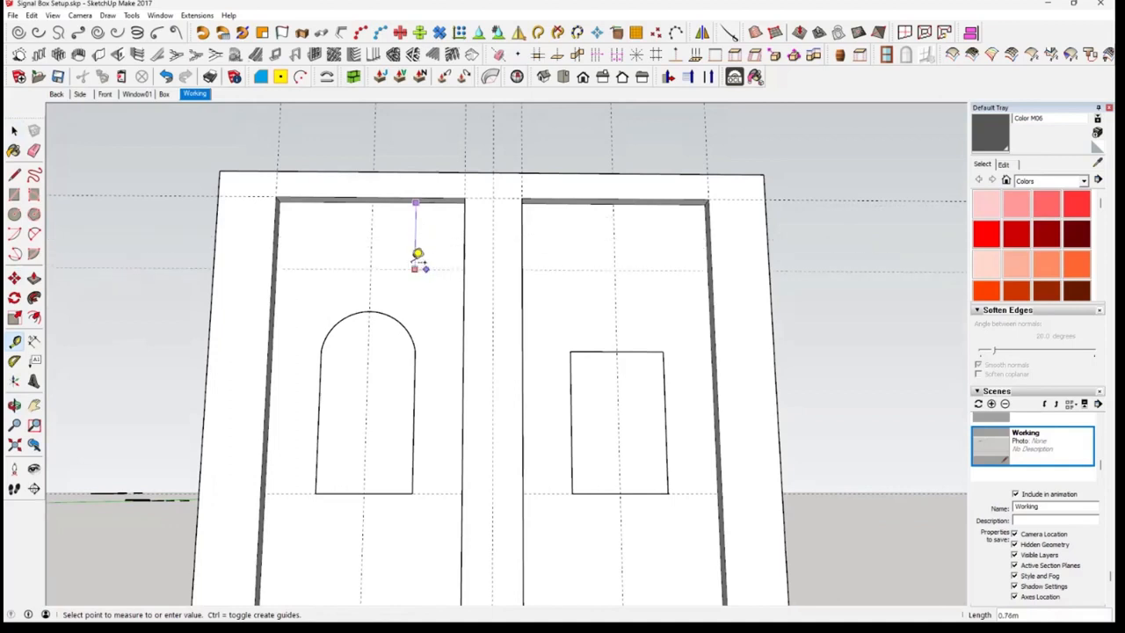
click(377, 303)
Draw a two-point arc across the right rectangle's top corners with a bulge of about 0.43 m, up to the horizontal guide
middle_drag(623, 360, 615, 347)
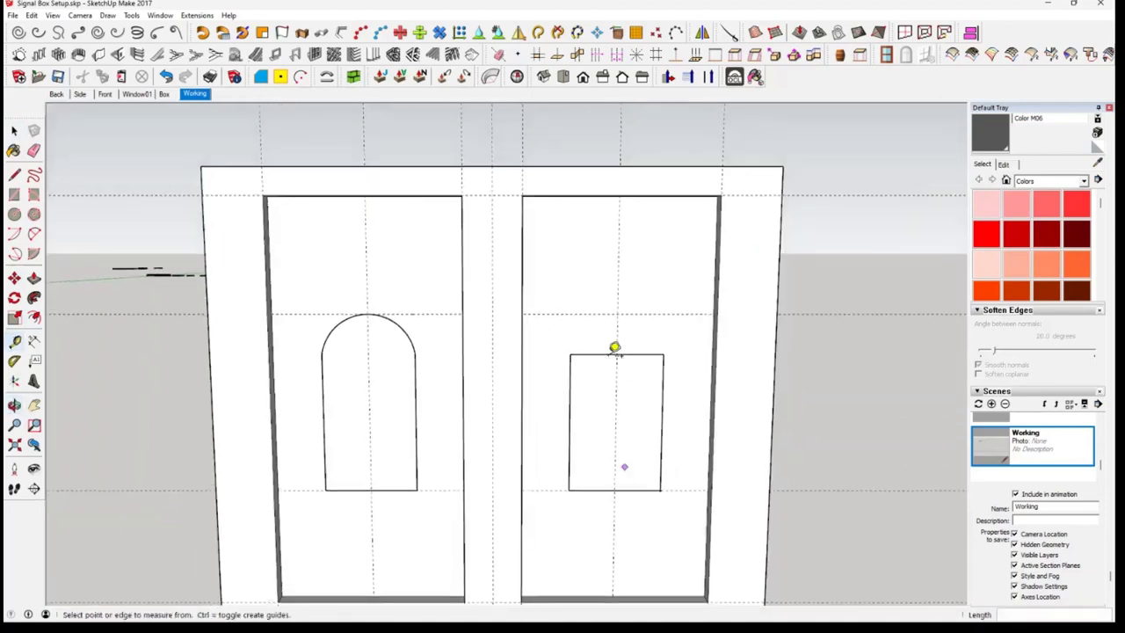
click(34, 234)
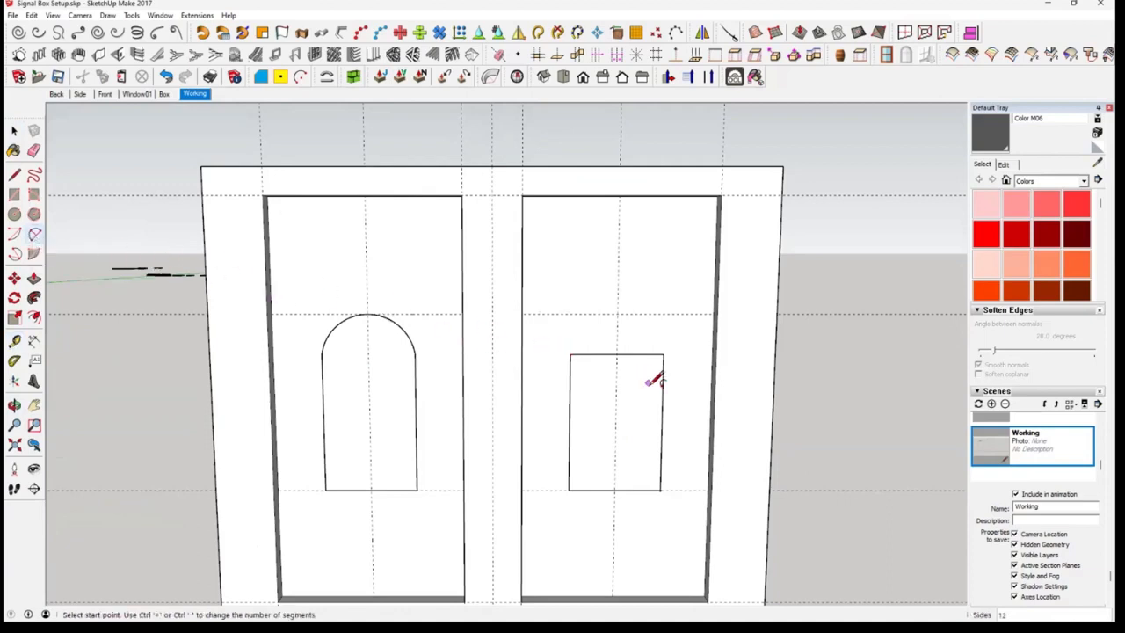
click(572, 355)
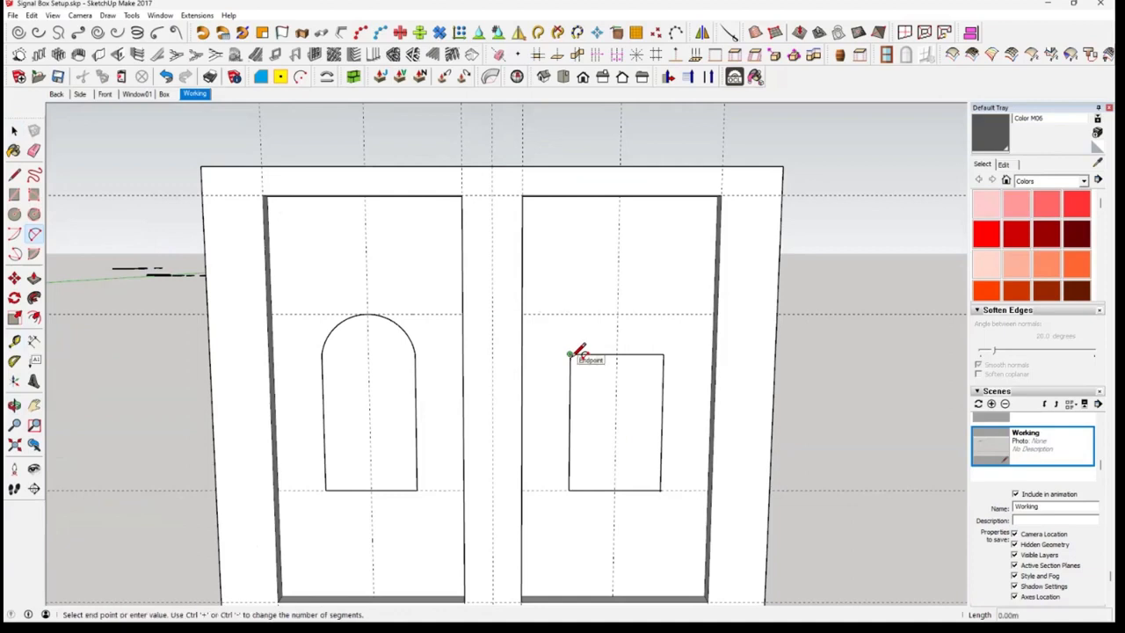
click(664, 354)
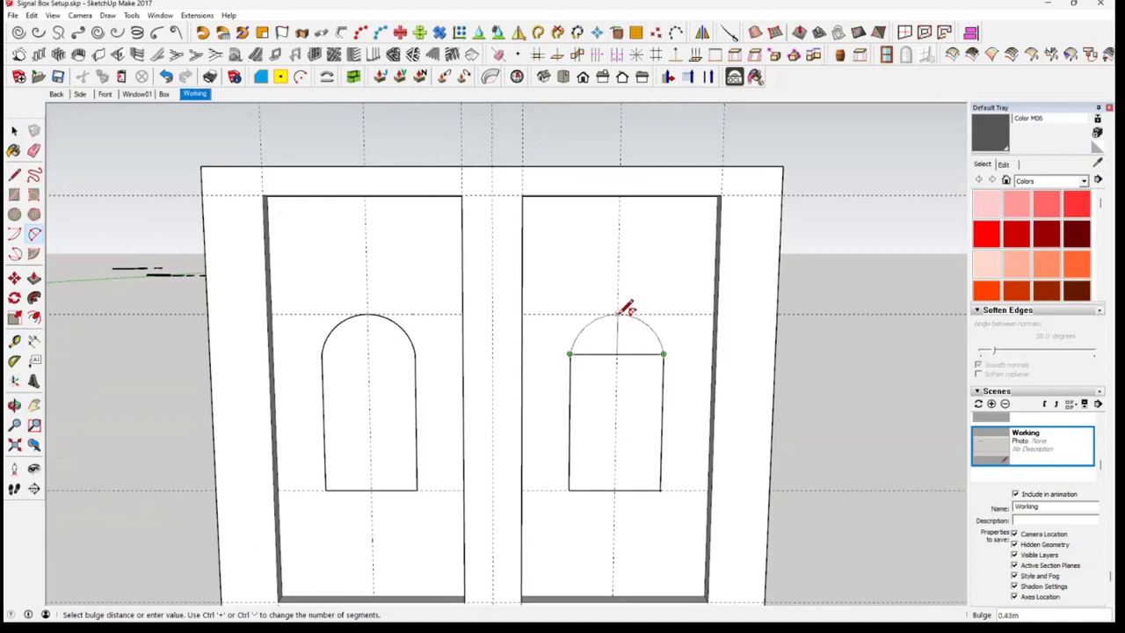
click(621, 312)
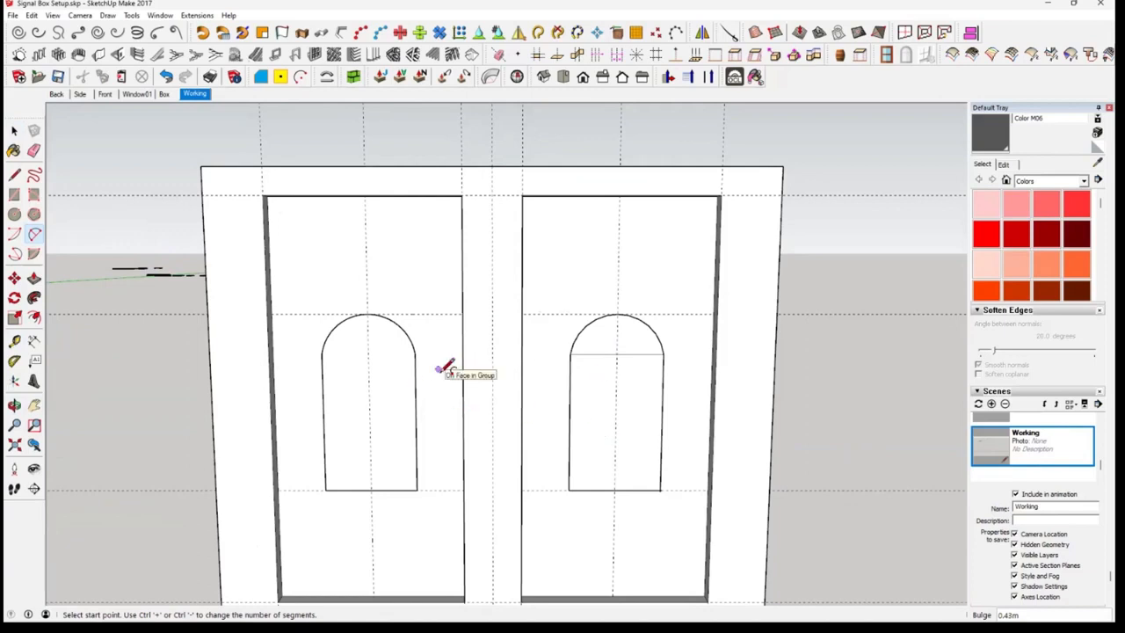
key(space)
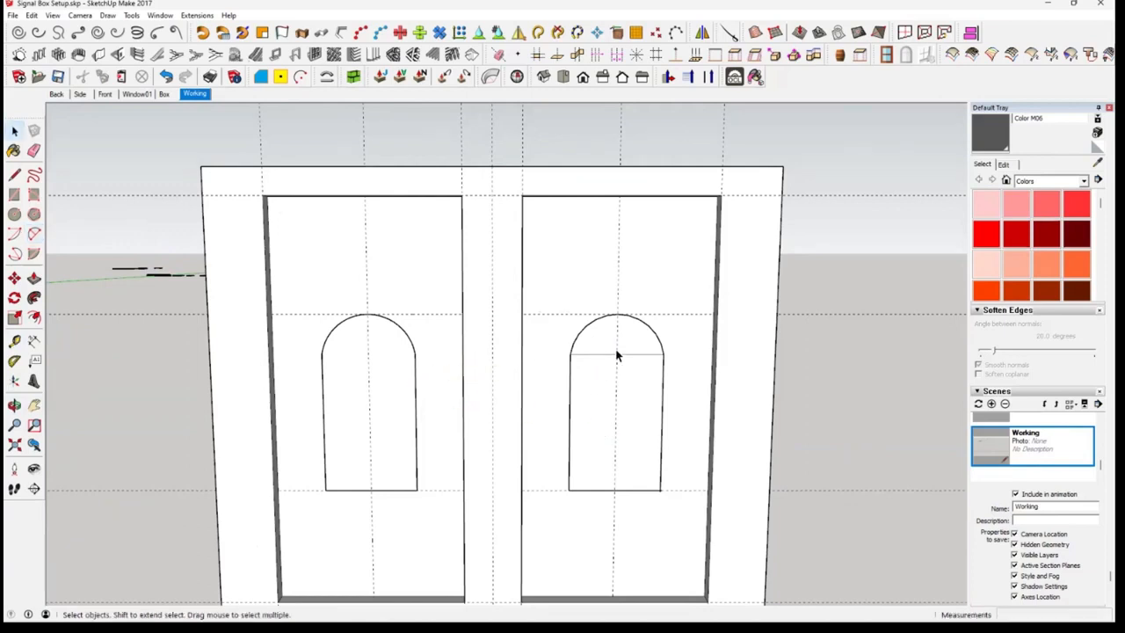
Collapse the Scenes and Materials sections and keep Entity Info expanded
scroll(615, 351, up, 3)
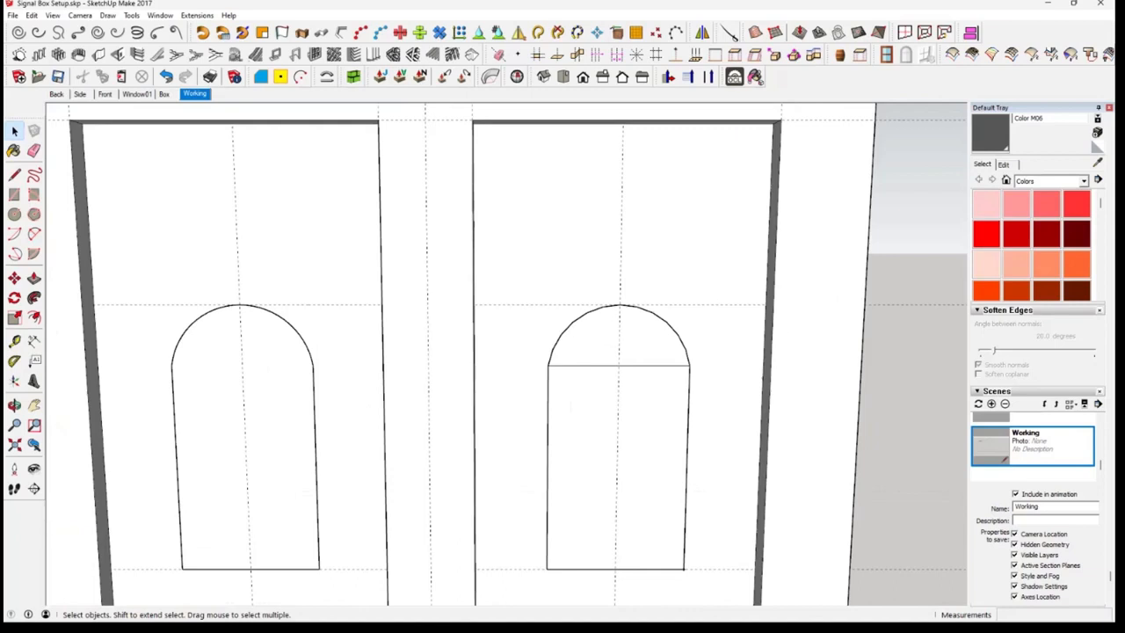
click(979, 392)
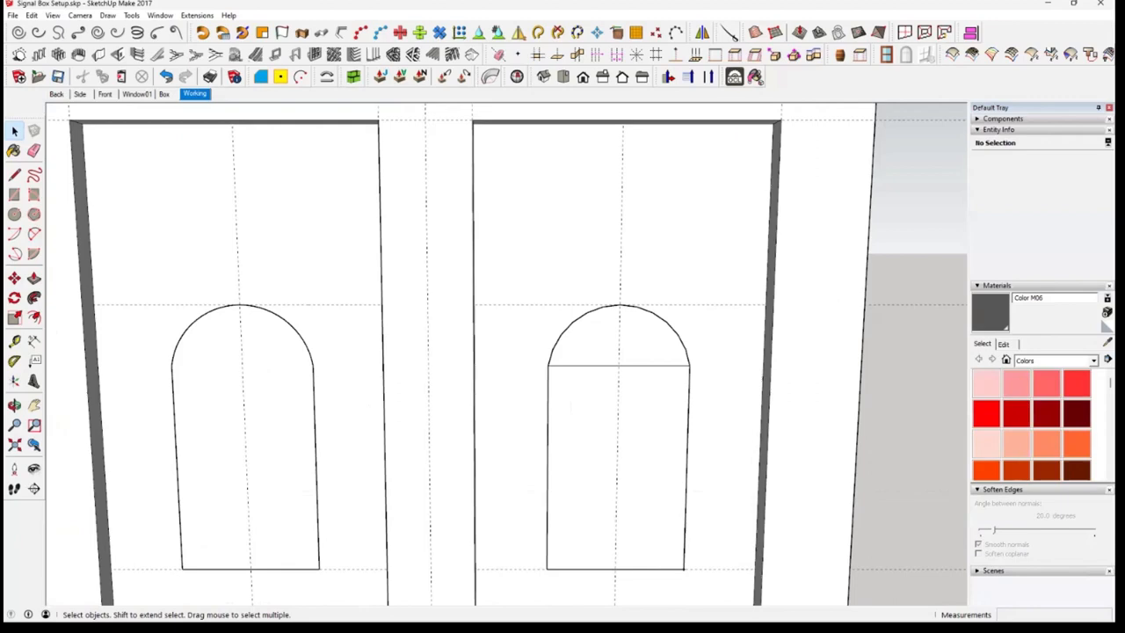
click(997, 286)
click(999, 130)
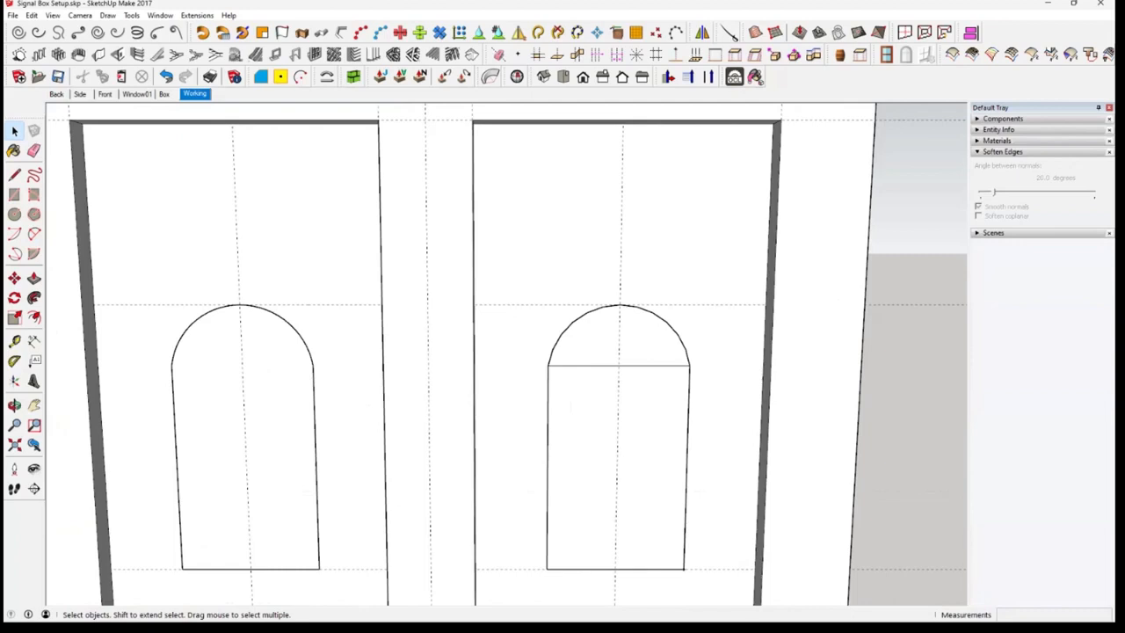
click(998, 130)
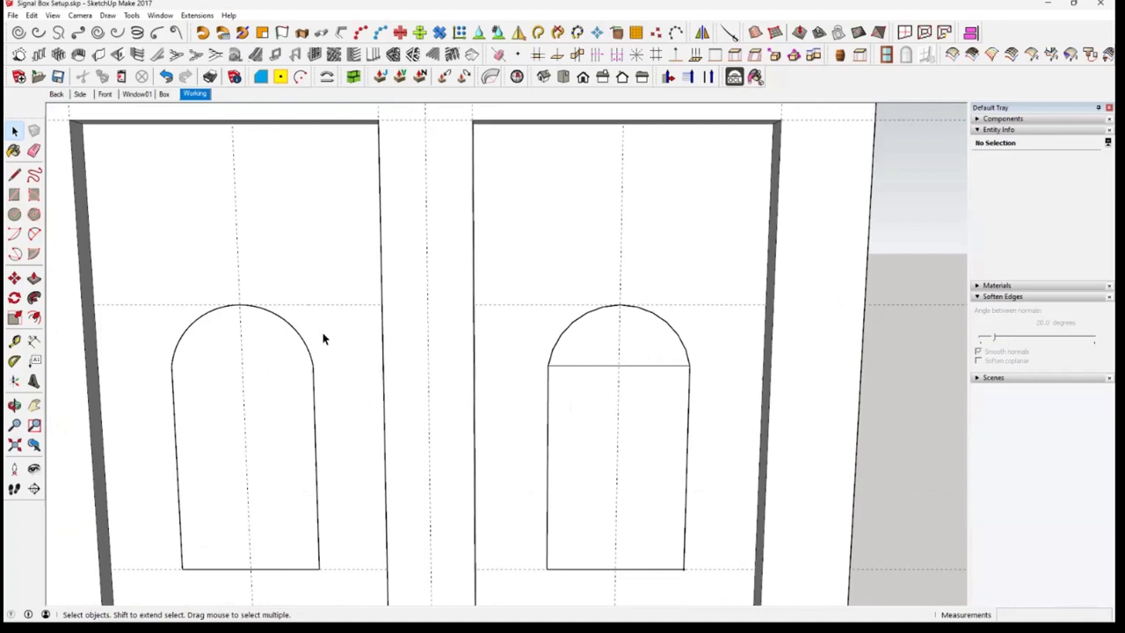
Select the arc on top of the right window and set its number of segments to 30
click(305, 349)
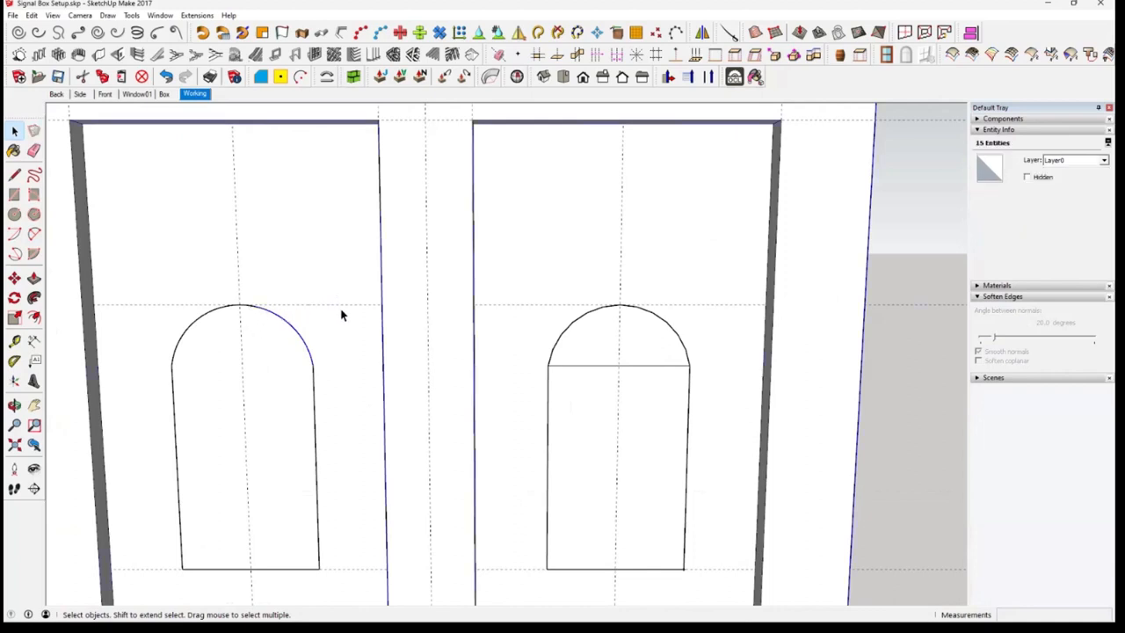
click(265, 326)
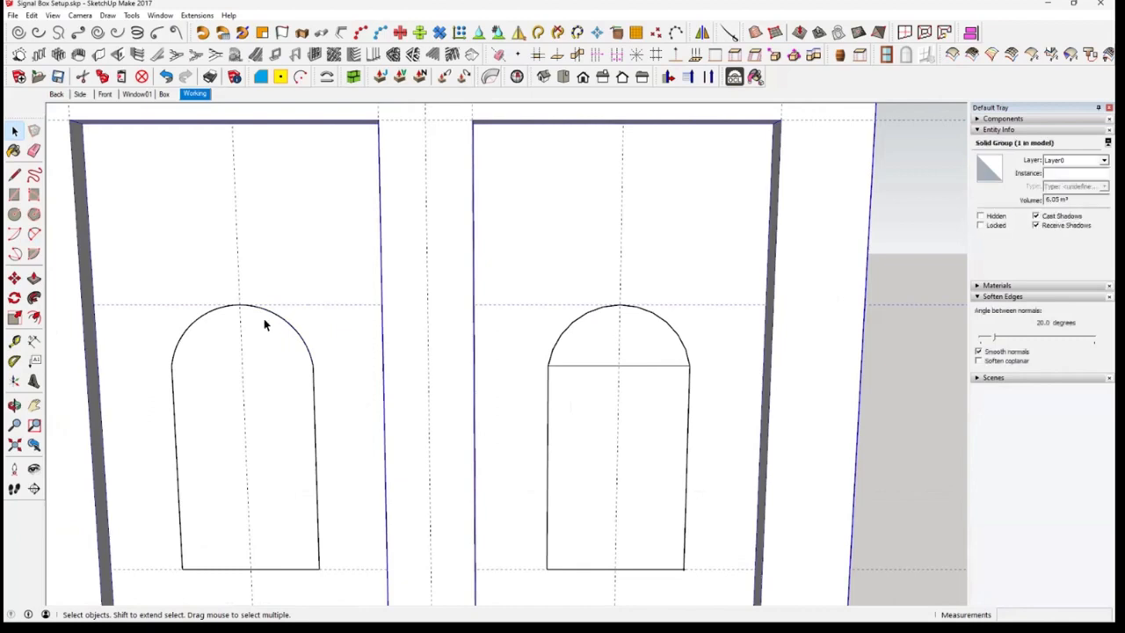
click(668, 334)
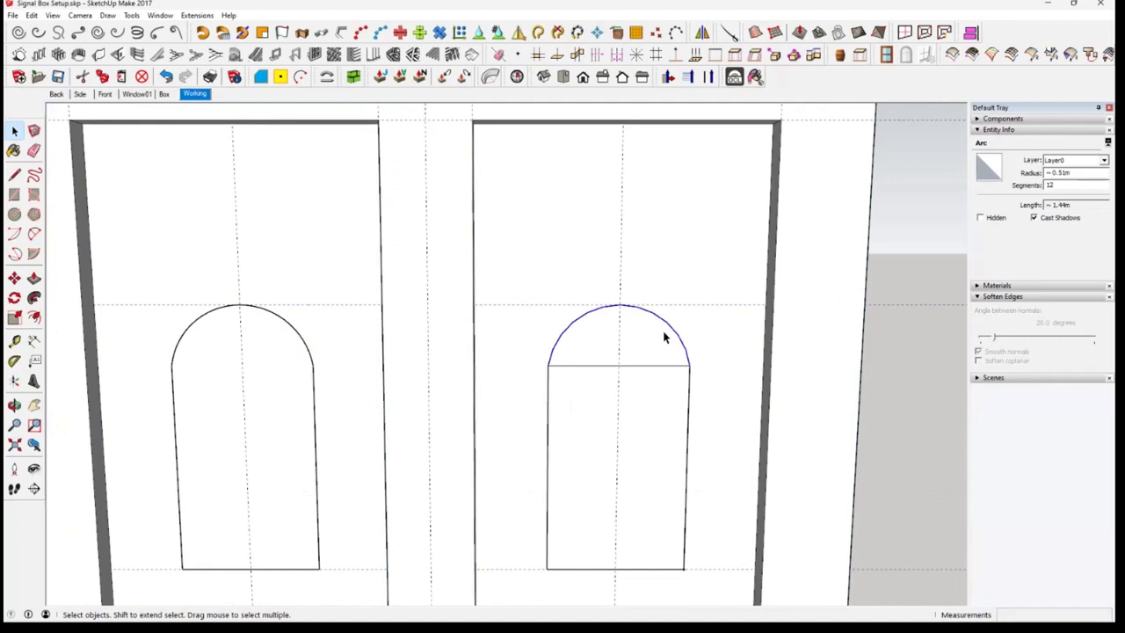
scroll(664, 337, up, 4)
mouse_move(671, 322)
middle_down()
mouse_move(633, 291)
mouse_move(666, 312)
middle_up()
click(1055, 185)
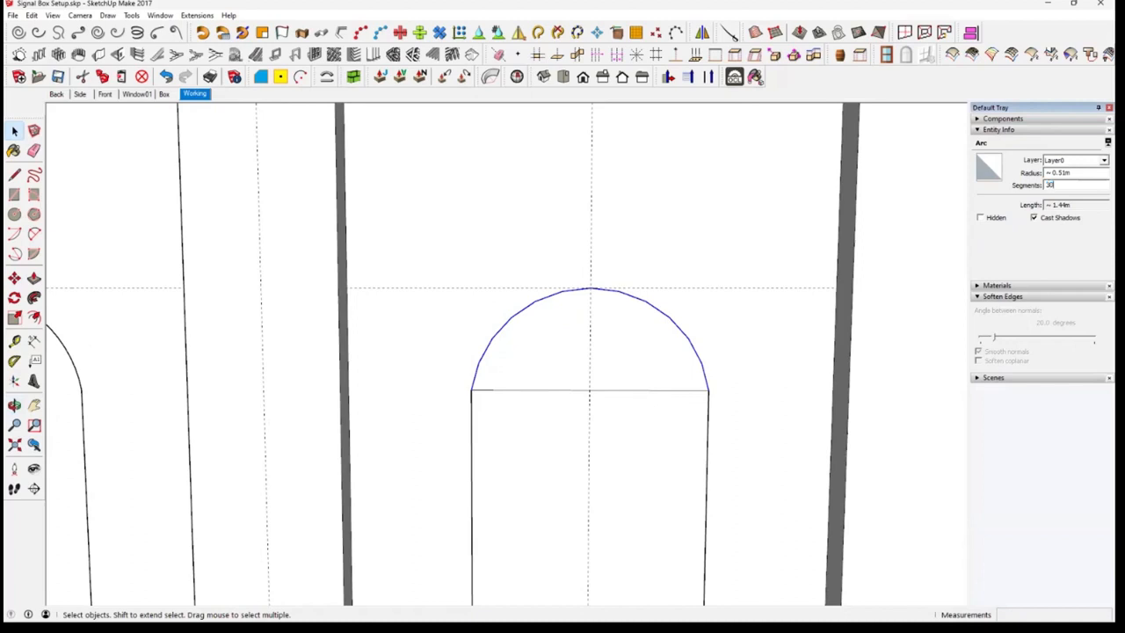
key(Return)
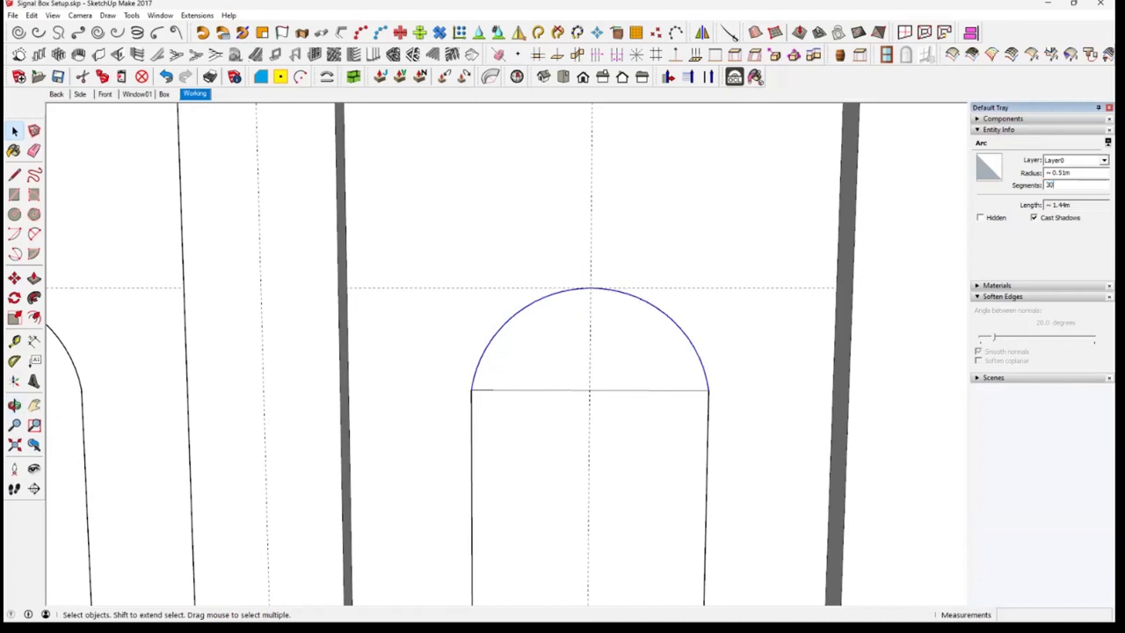
Delete the horizontal edge below the right window's arc so the arch and rectangle form one face
scroll(683, 326, up, 5)
middle_drag(661, 341, 701, 389)
scroll(648, 346, down, 6)
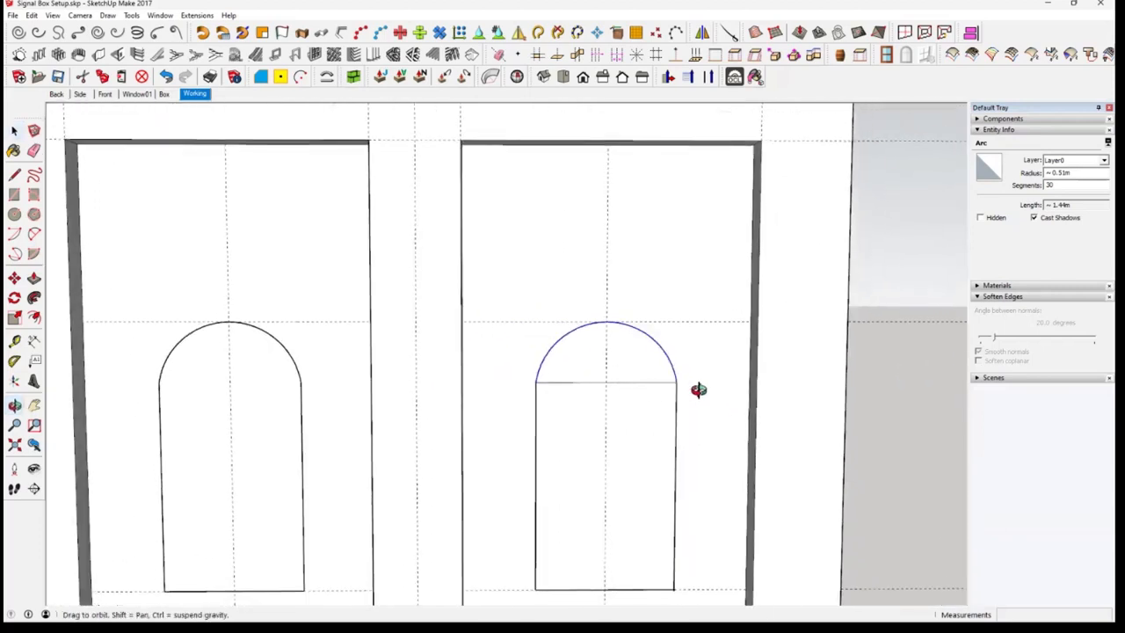
click(648, 382)
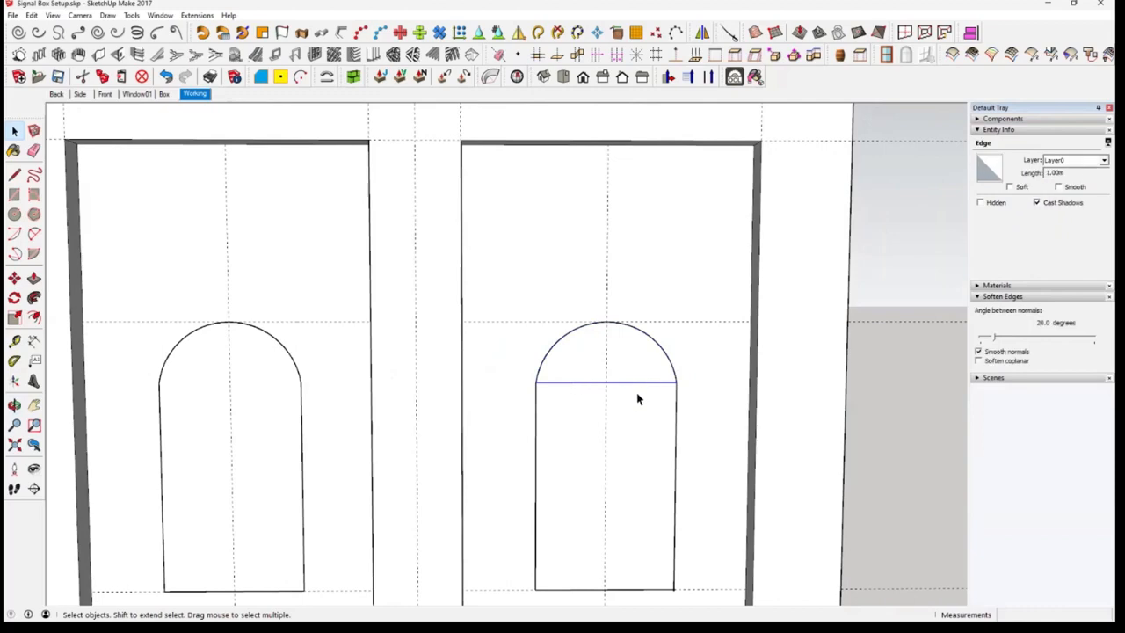
key(Delete)
scroll(639, 404, down, 4)
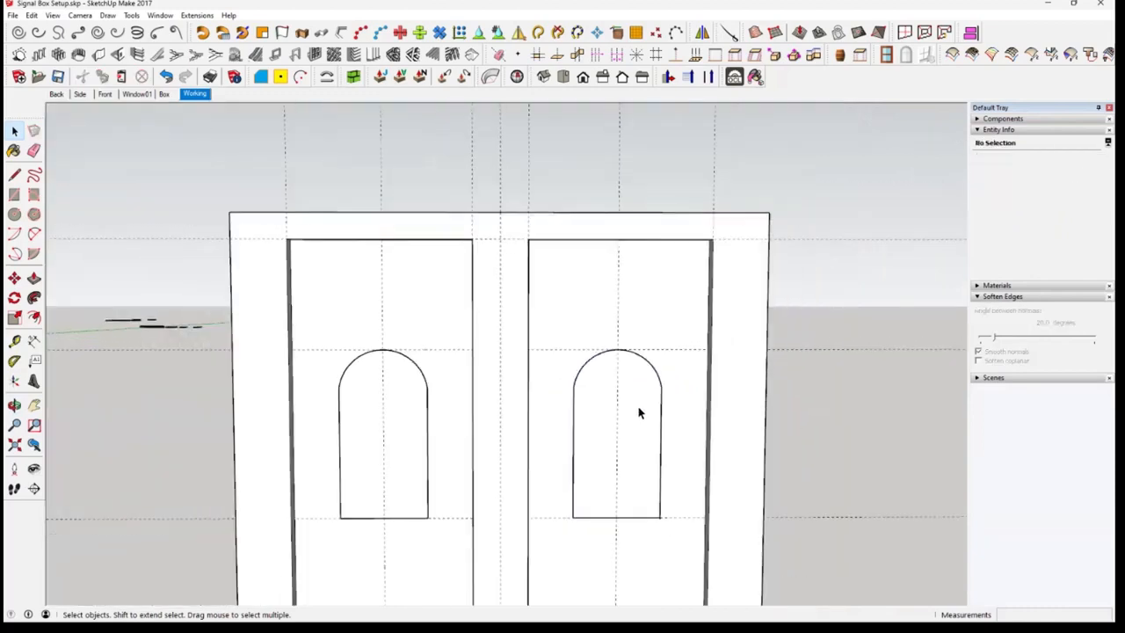
Select all connected edges of the arched outline on the left panel and delete them
click(641, 412)
middle_drag(639, 451, 636, 394)
click(369, 382)
click(389, 380)
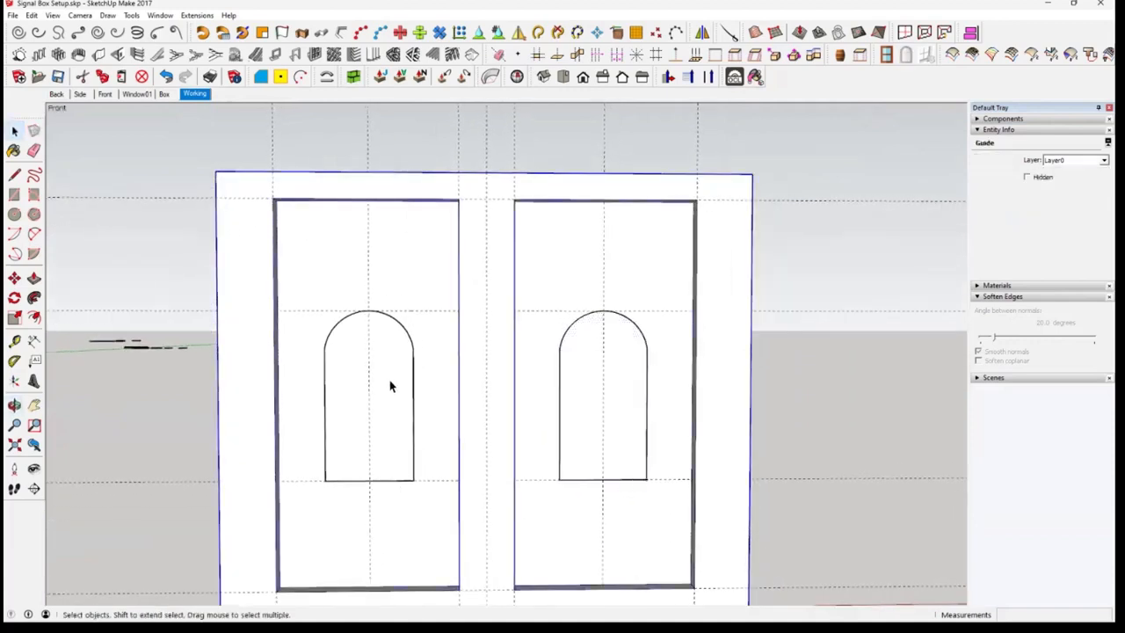
click(416, 384)
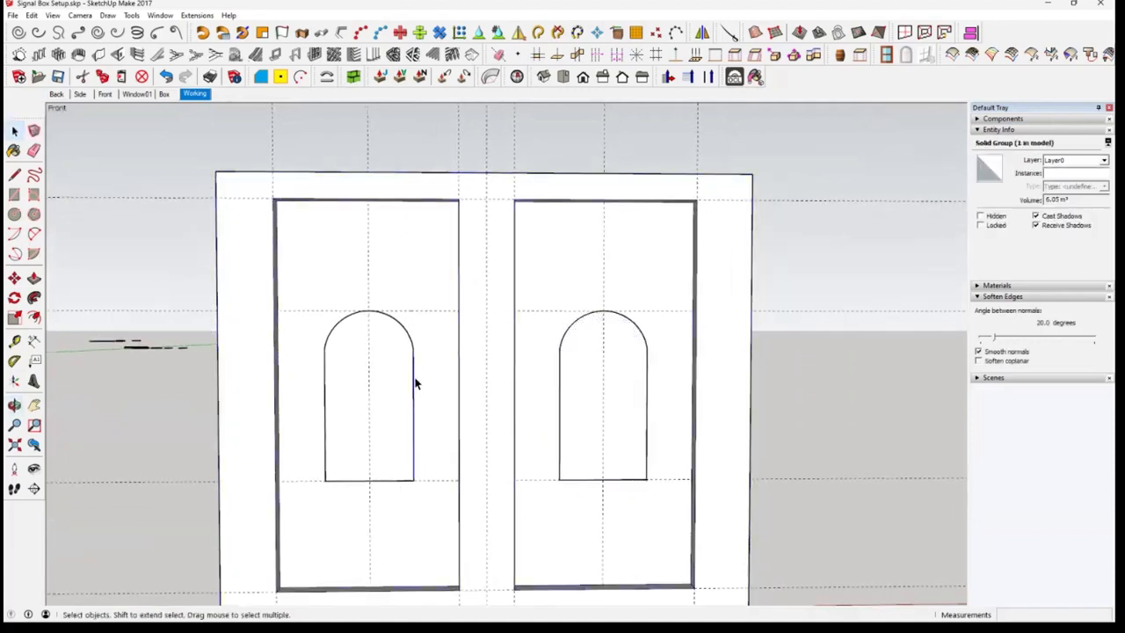
click(415, 384)
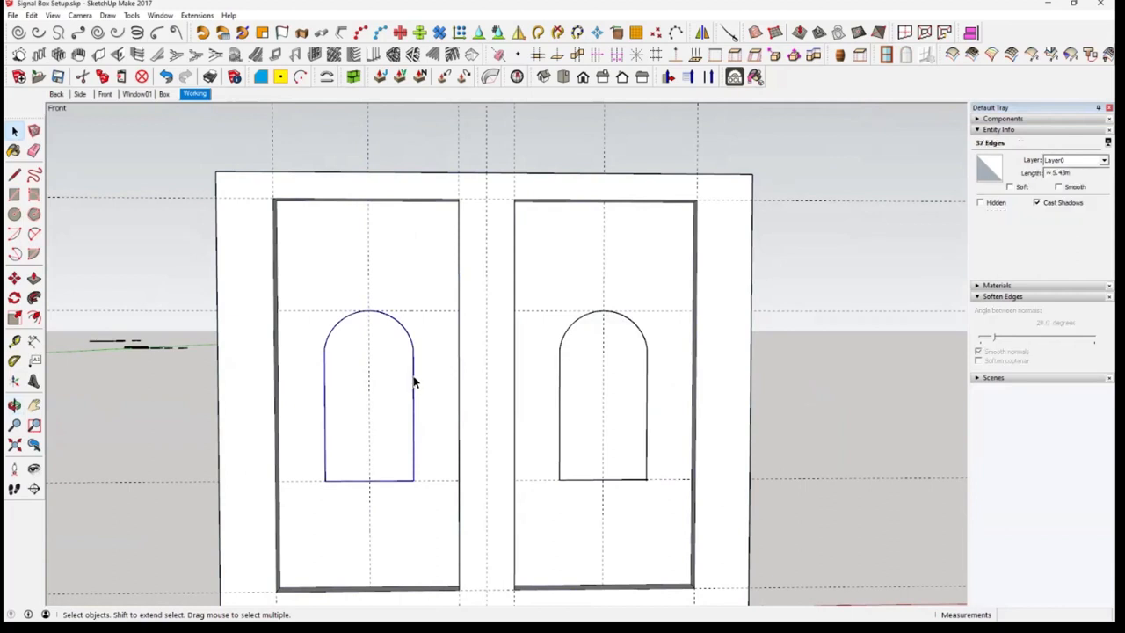
key(Delete)
Select the arched window face on the right panel together with its bounding edges
click(636, 420)
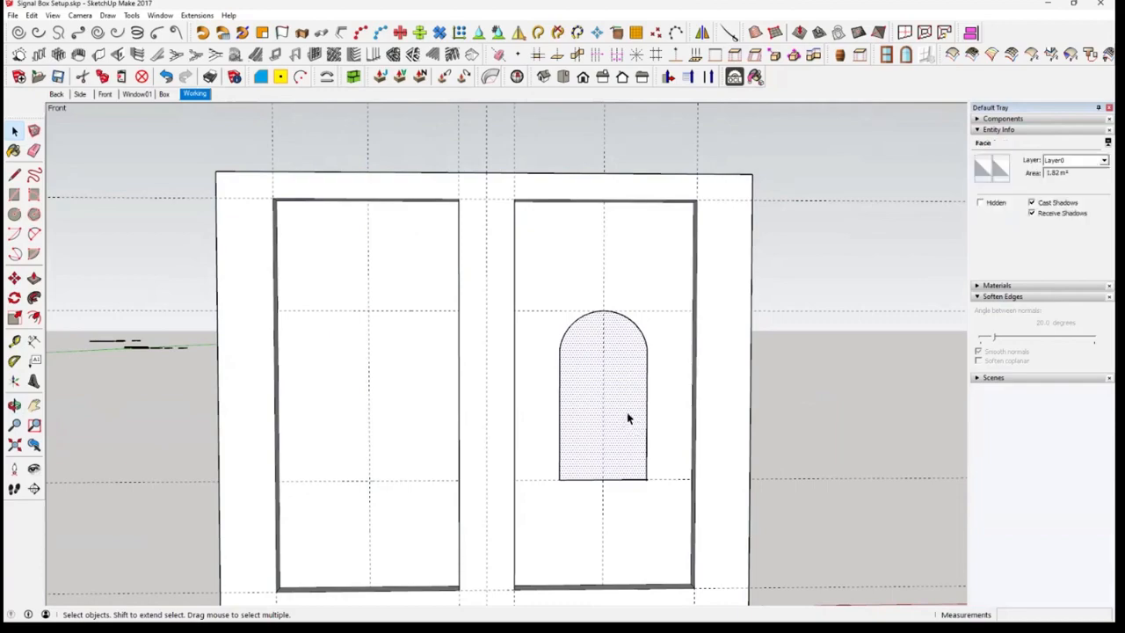
middle_drag(628, 418, 563, 371)
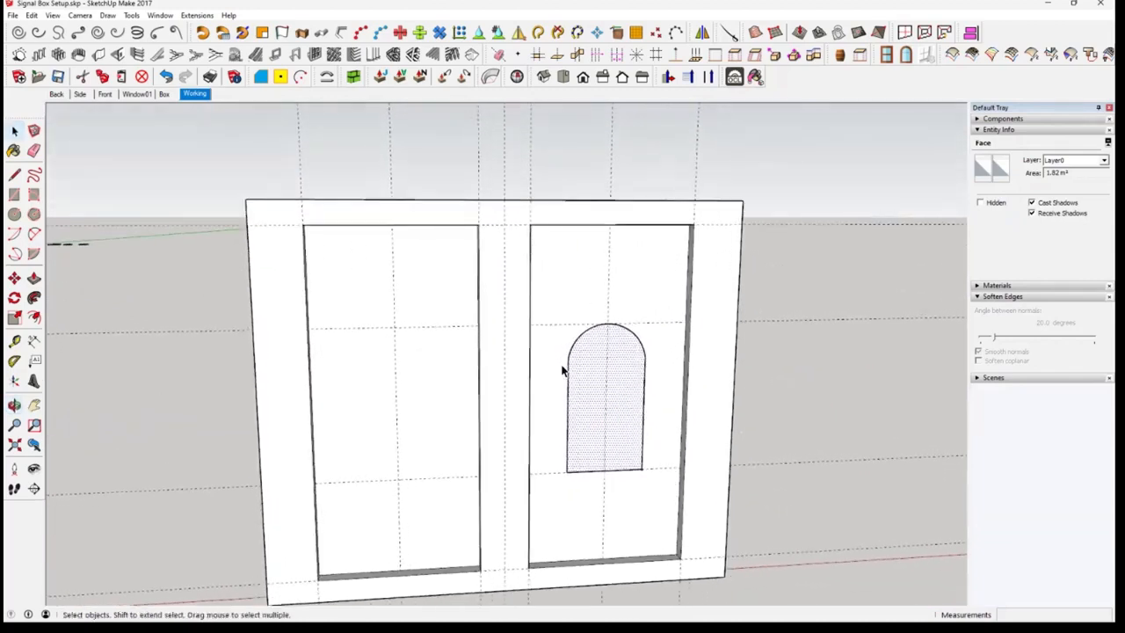
double_click(563, 371)
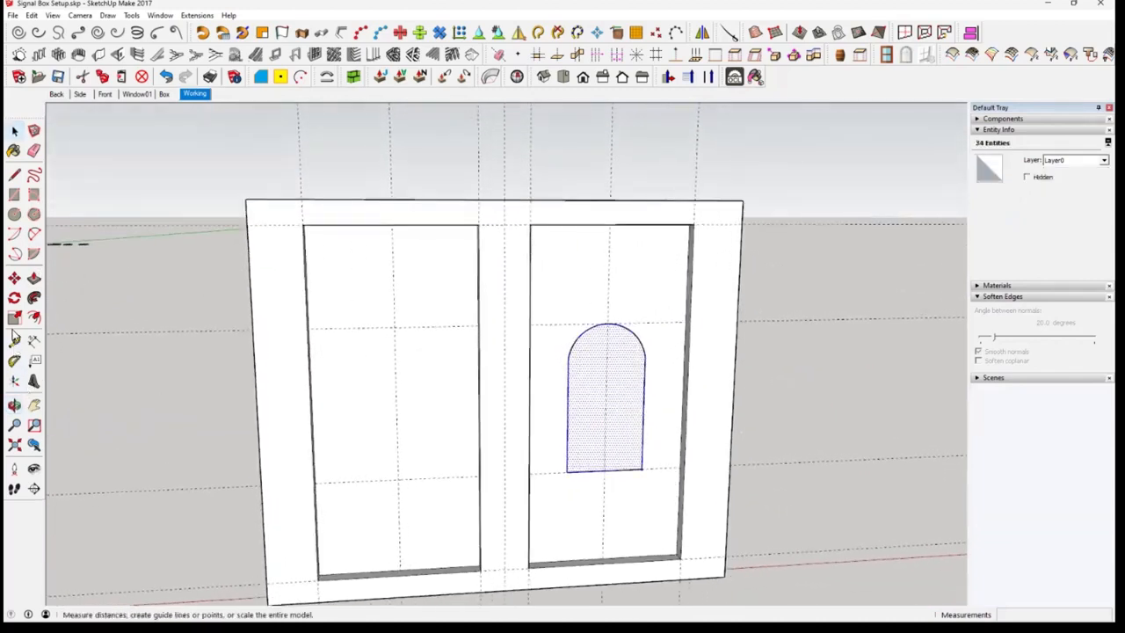
click(14, 278)
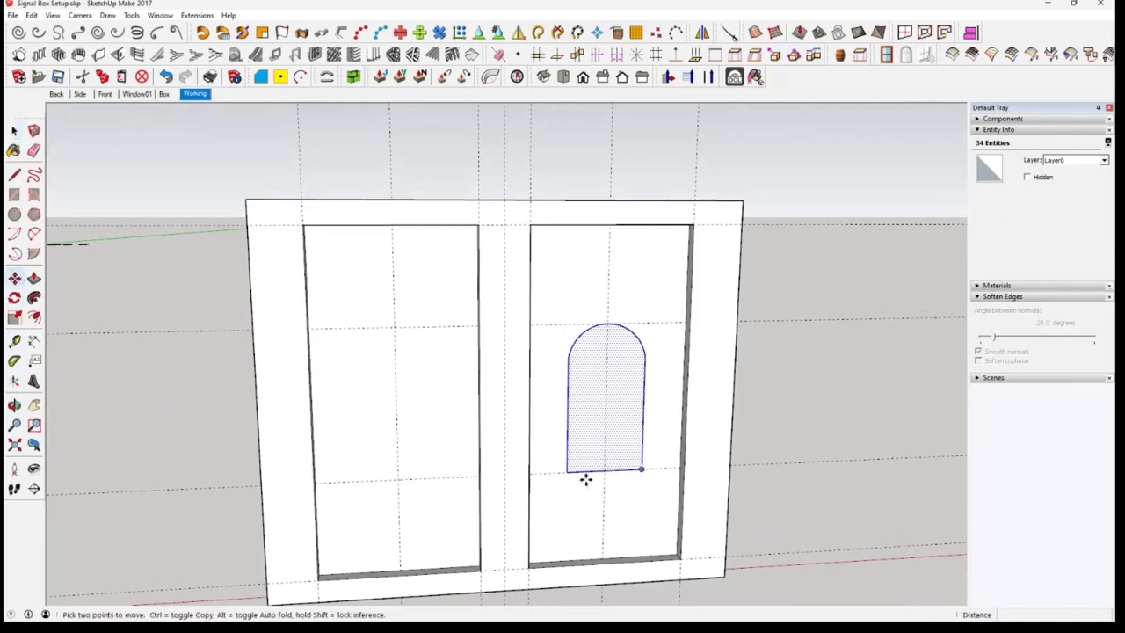
key(ctrl)
click(643, 473)
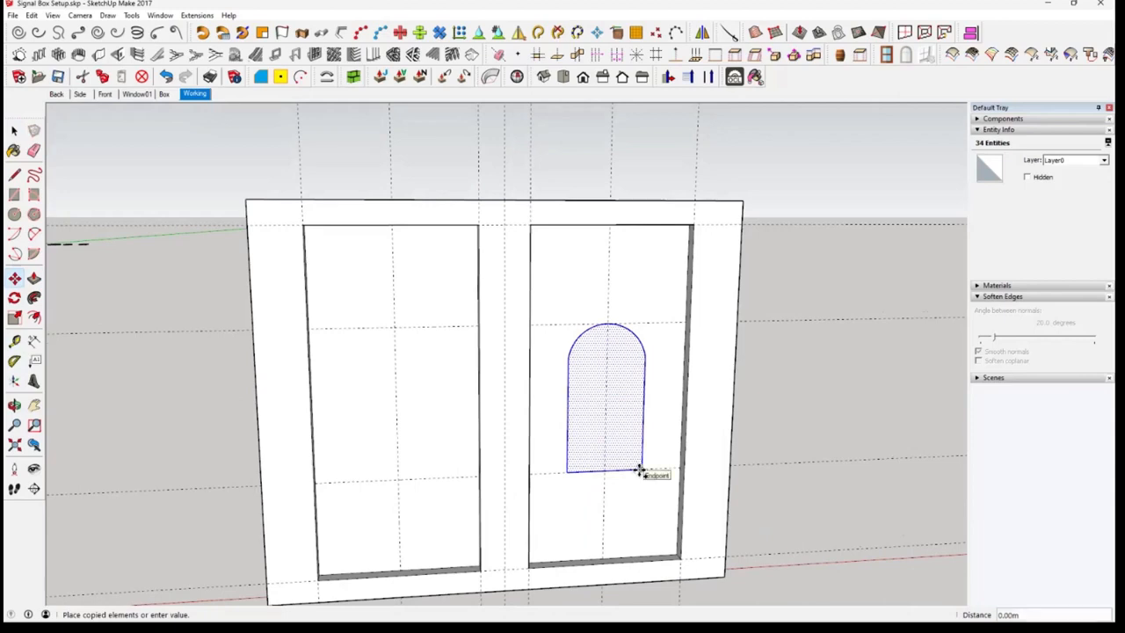
key(Escape)
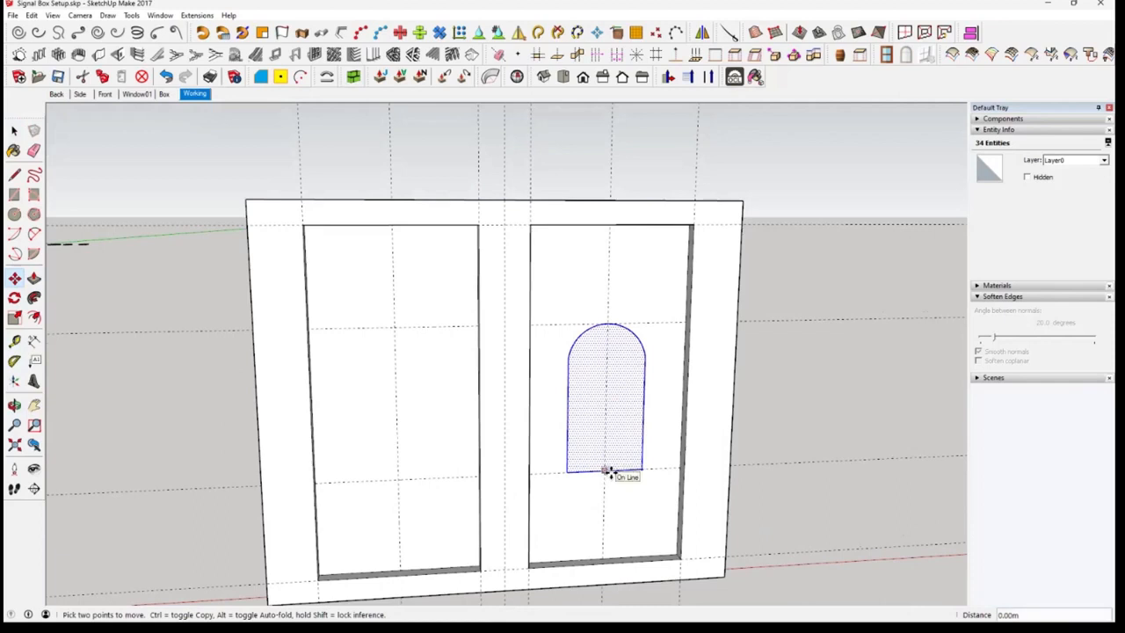
Copy the selected arch from its bottom midpoint to the intersection of the left panel's centre and sill guides
click(606, 472)
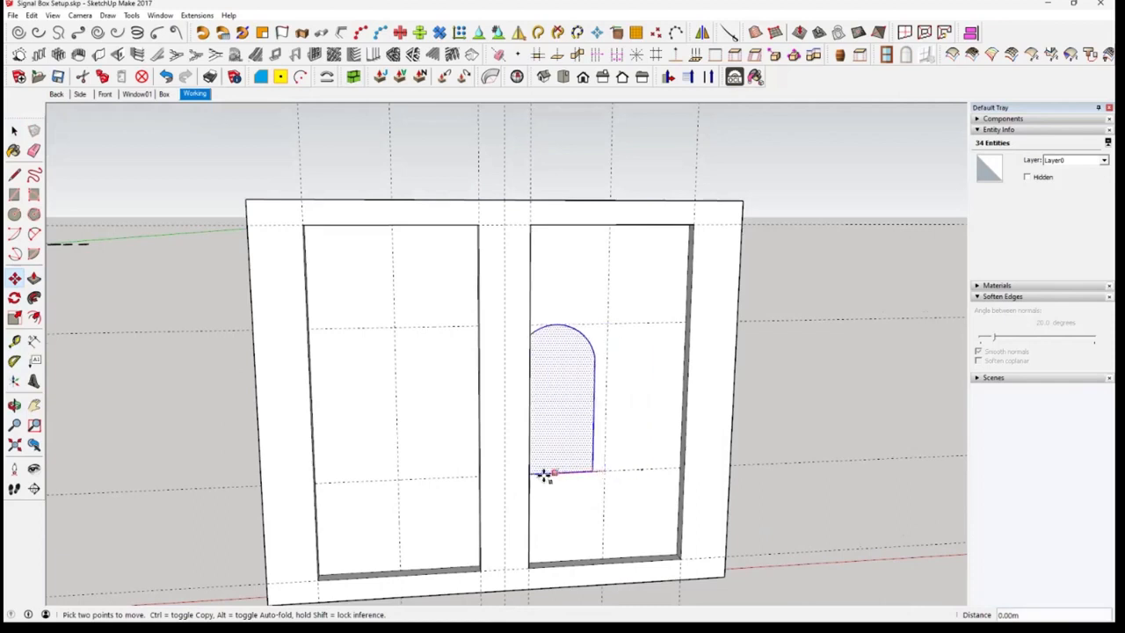
key(ctrl)
click(401, 484)
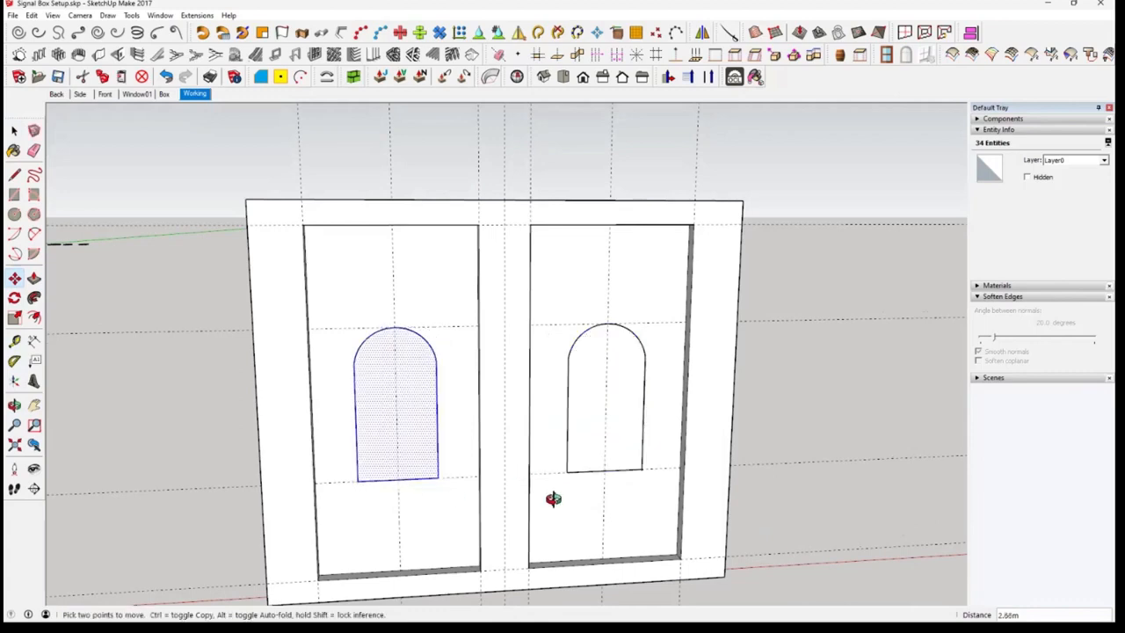
middle_drag(553, 498, 467, 505)
key(space)
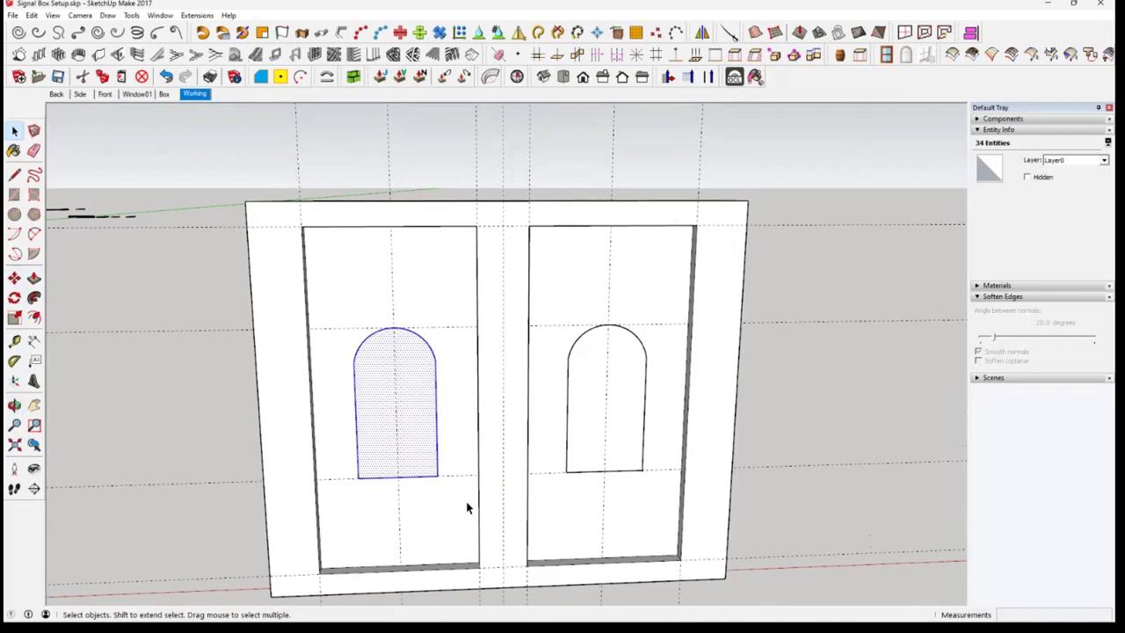
Cut both arched shapes, open the wall group for editing and paste them in place inside it
shift+double_click(621, 428)
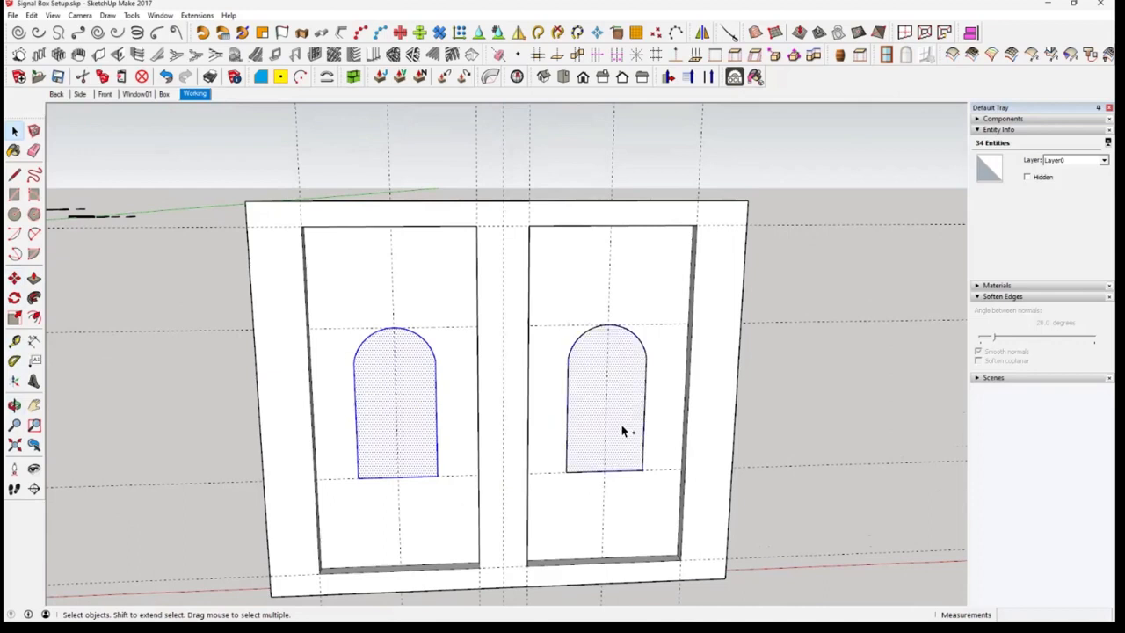
click(82, 77)
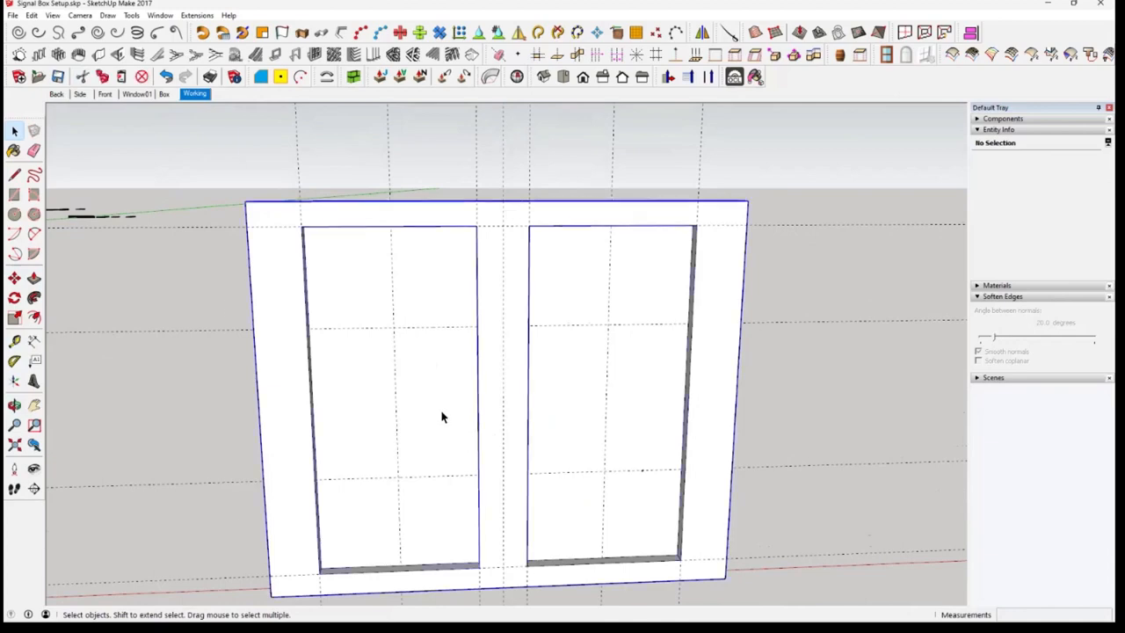
middle_drag(442, 417, 485, 411)
click(485, 411)
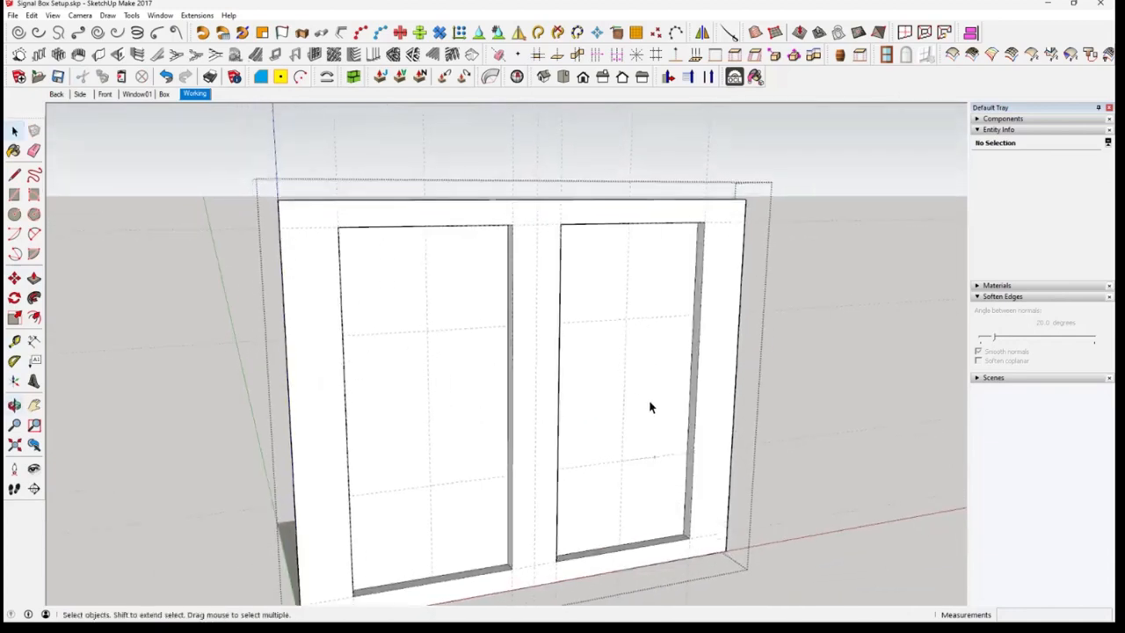
click(634, 406)
click(490, 414)
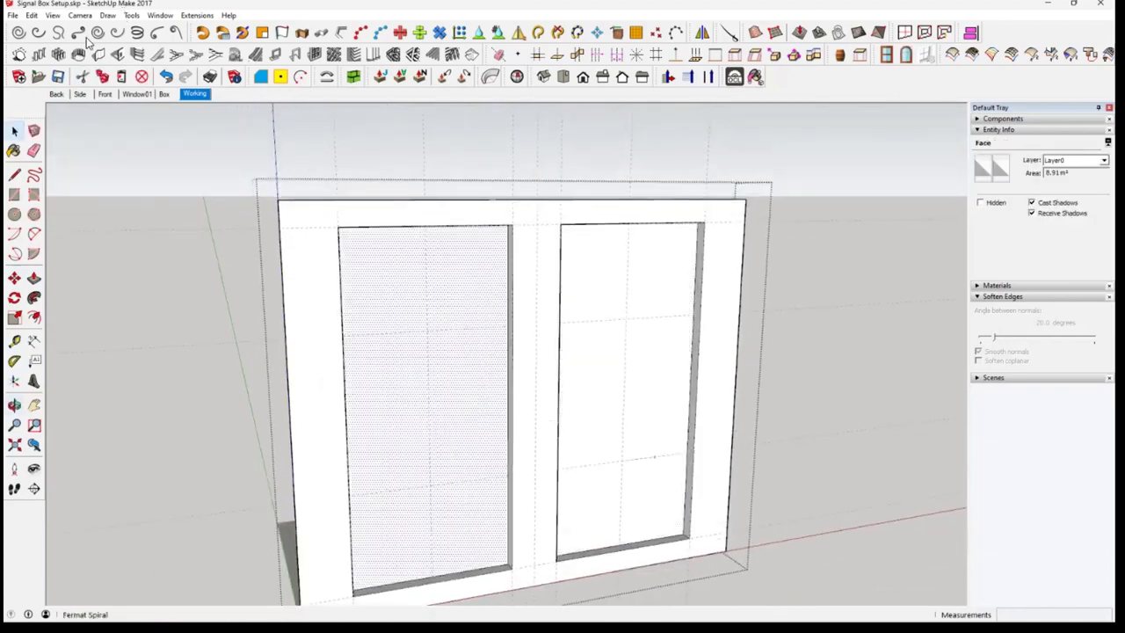
click(31, 16)
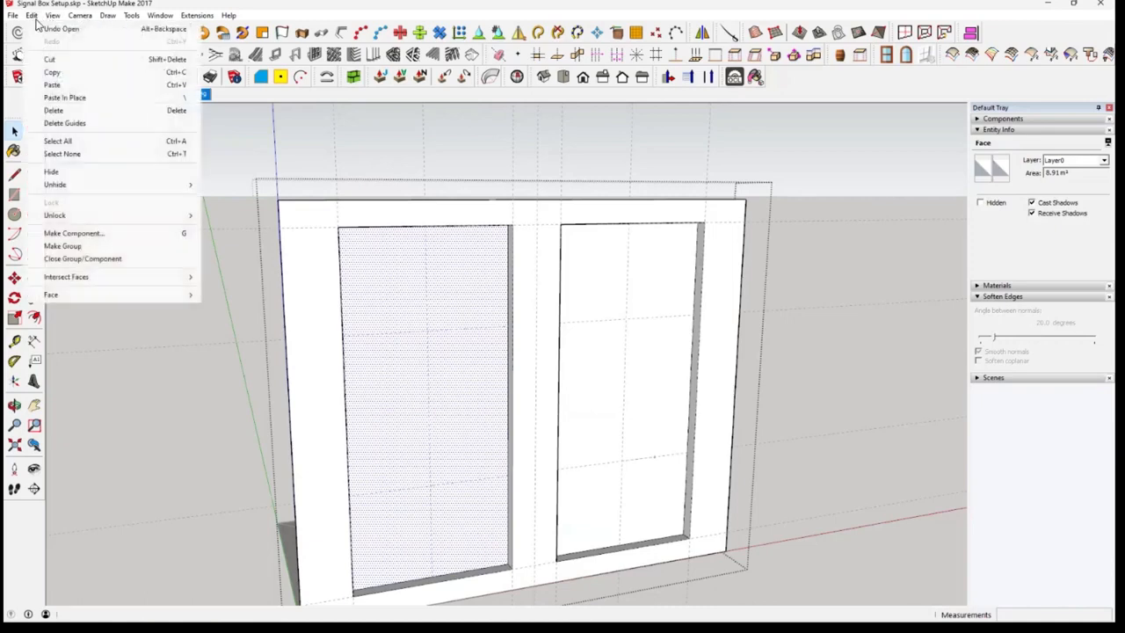
click(89, 97)
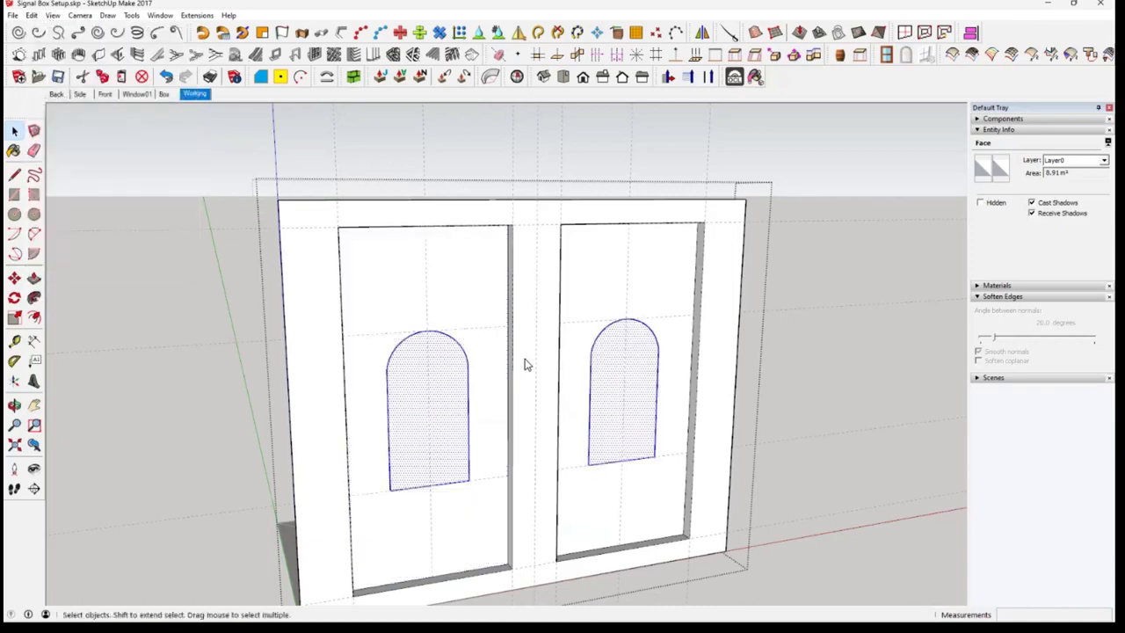
Push the left arched face about 0.16 m back through the wall to cut out the window opening
click(483, 386)
click(535, 396)
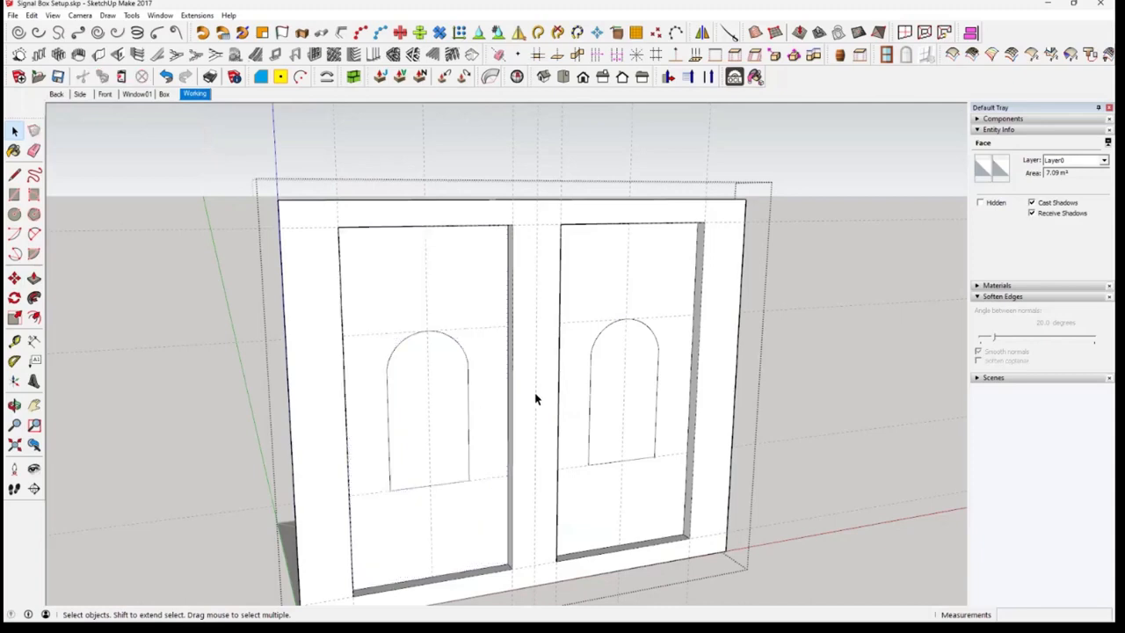
click(626, 406)
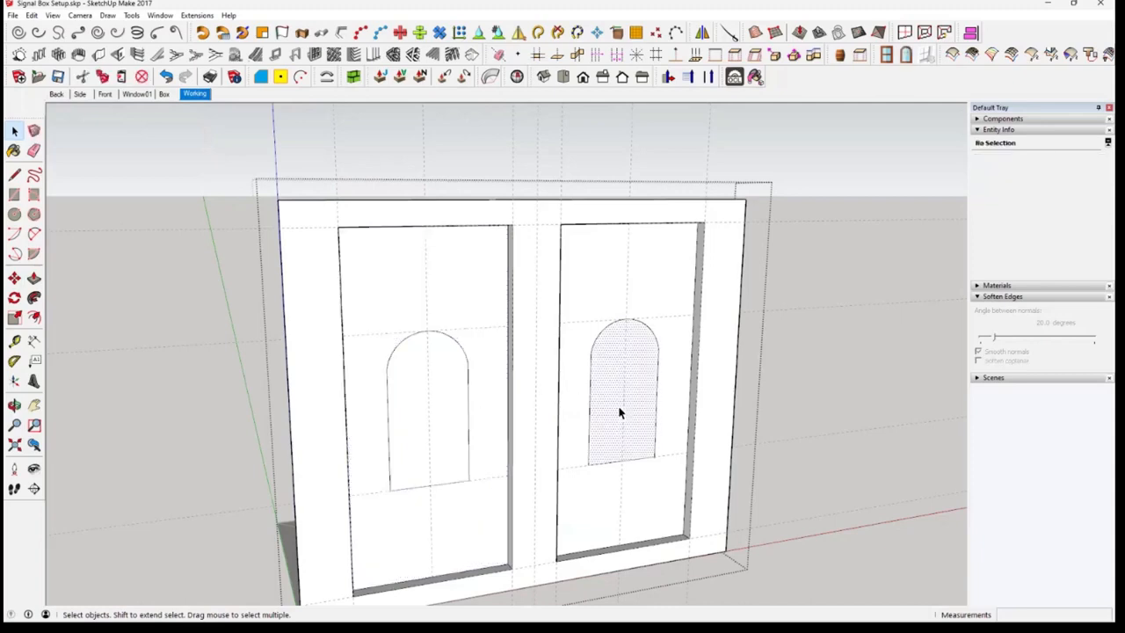
click(454, 419)
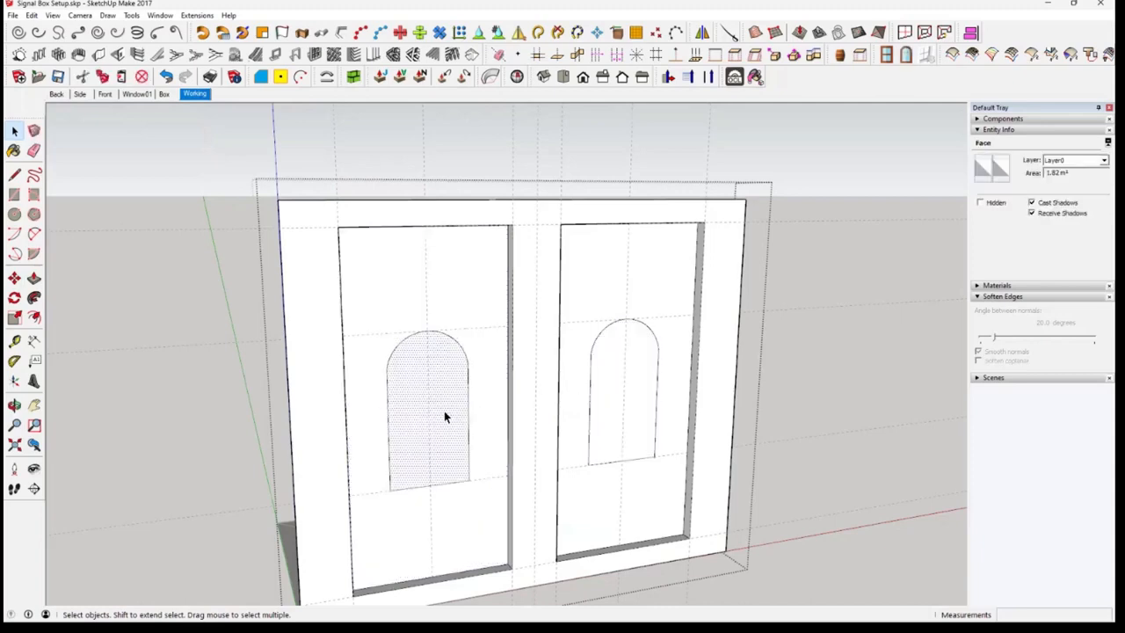
click(33, 278)
click(402, 427)
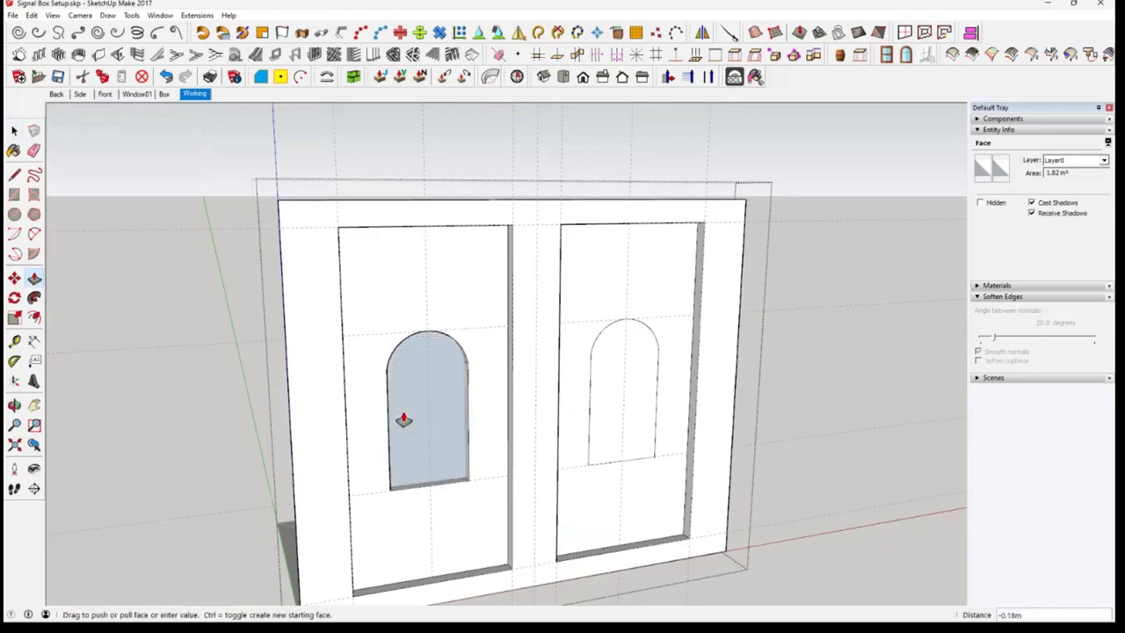
click(404, 418)
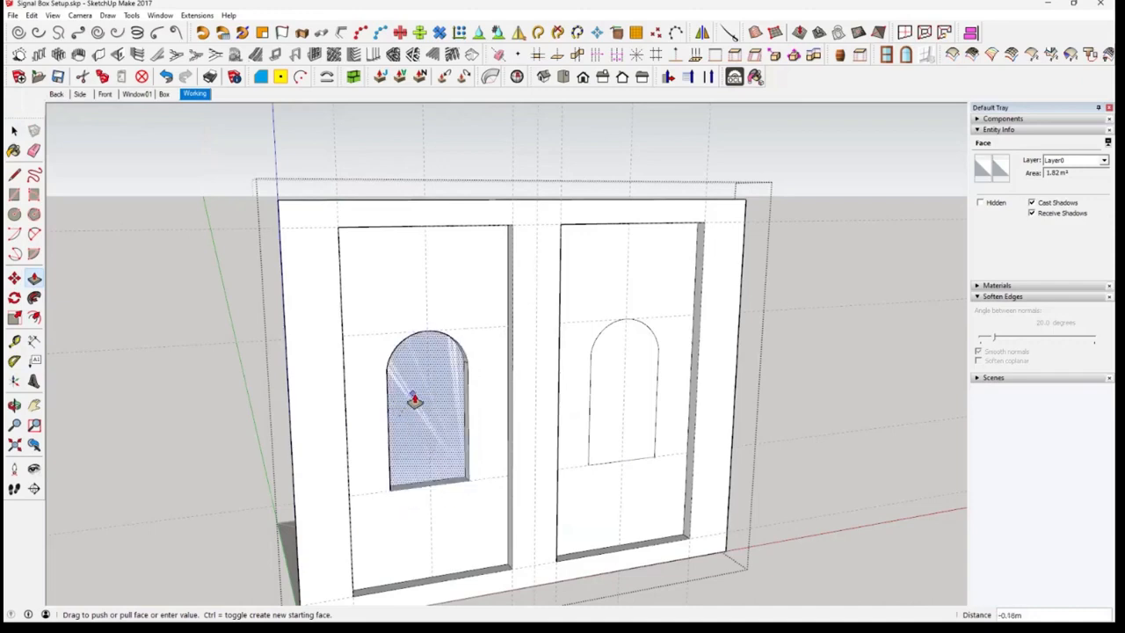
click(411, 400)
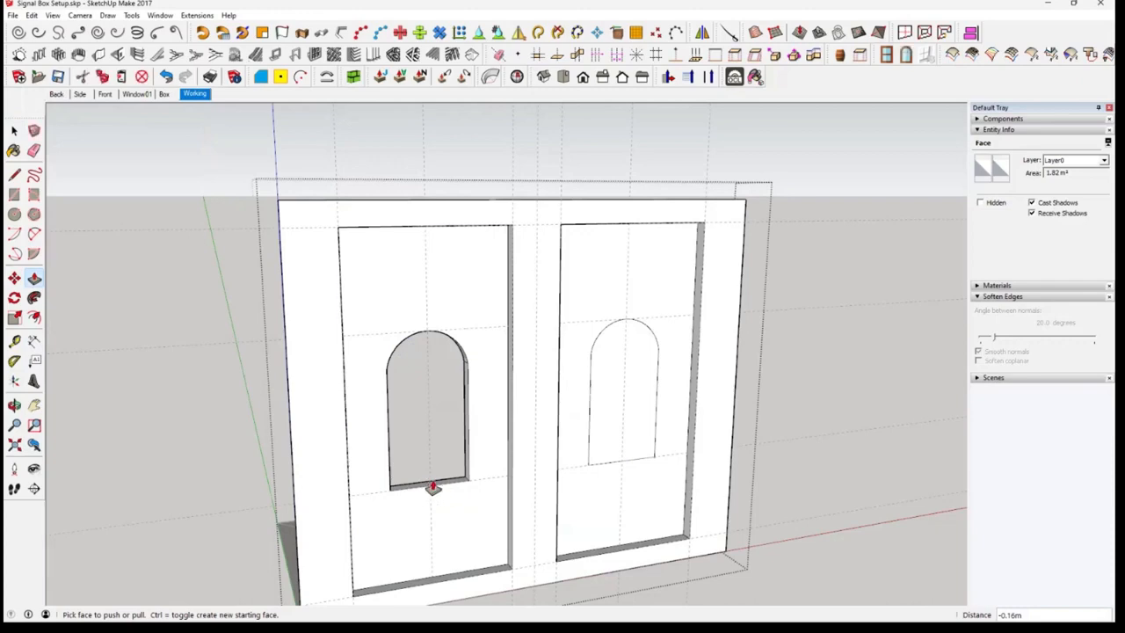
Push the right arched face through the wall by the same depth to cut out its window opening
middle_drag(431, 492, 610, 437)
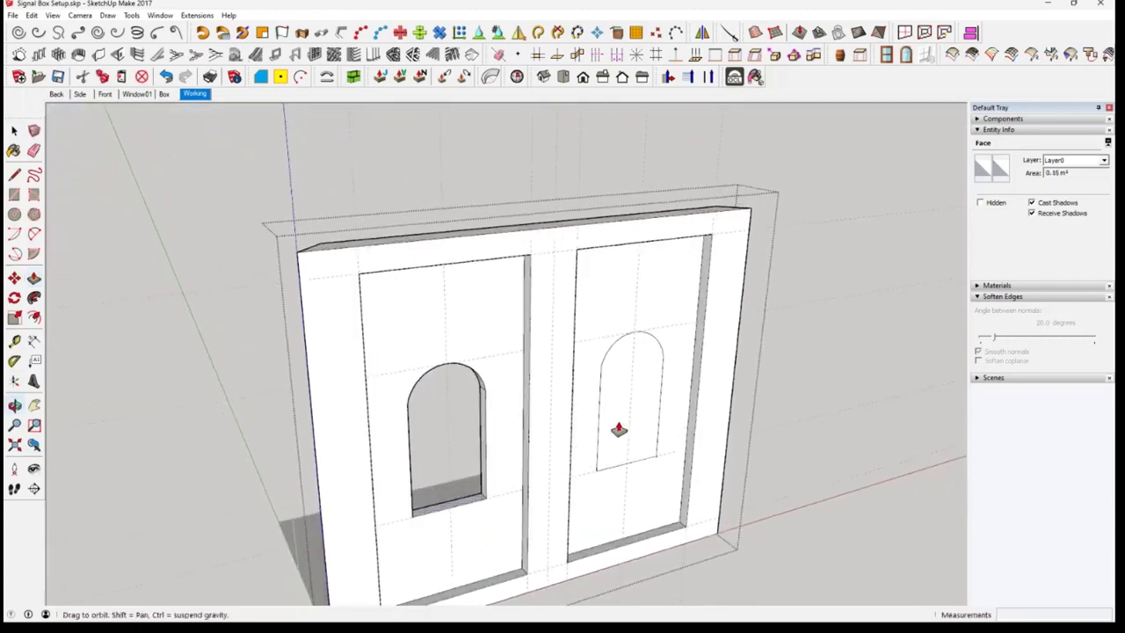
click(611, 410)
click(601, 410)
Close the wall group, select it to check its solid status in Entity Info, and clear the selection
middle_drag(410, 443, 283, 392)
middle_drag(899, 311, 963, 348)
middle_drag(63, 168, 347, 373)
key(space)
click(821, 523)
middle_drag(821, 522, 817, 499)
click(619, 456)
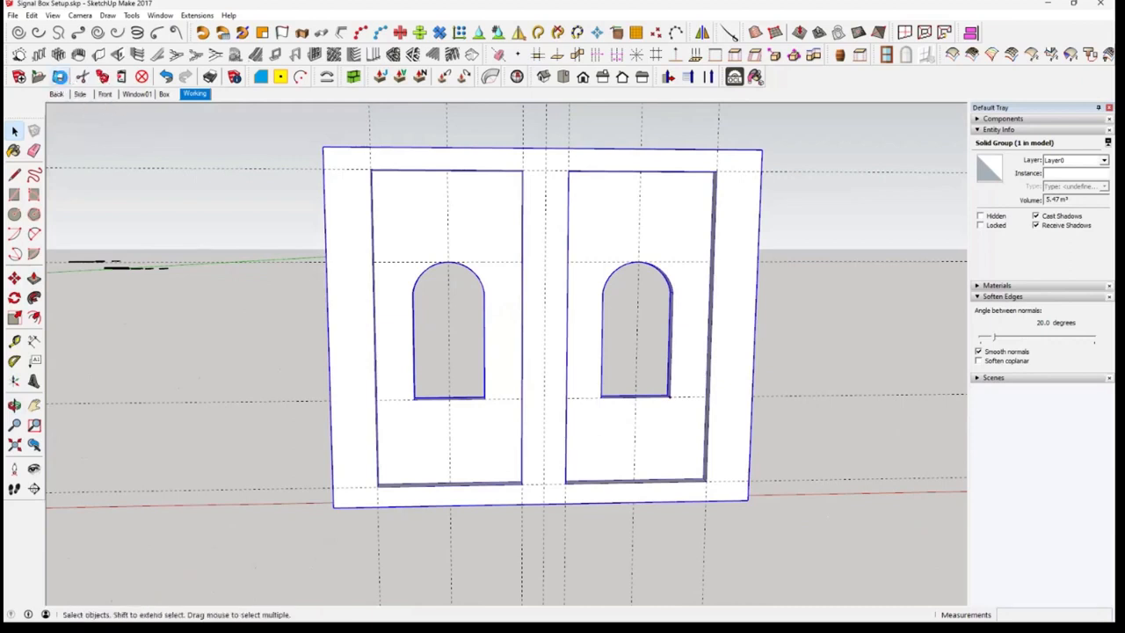
click(231, 222)
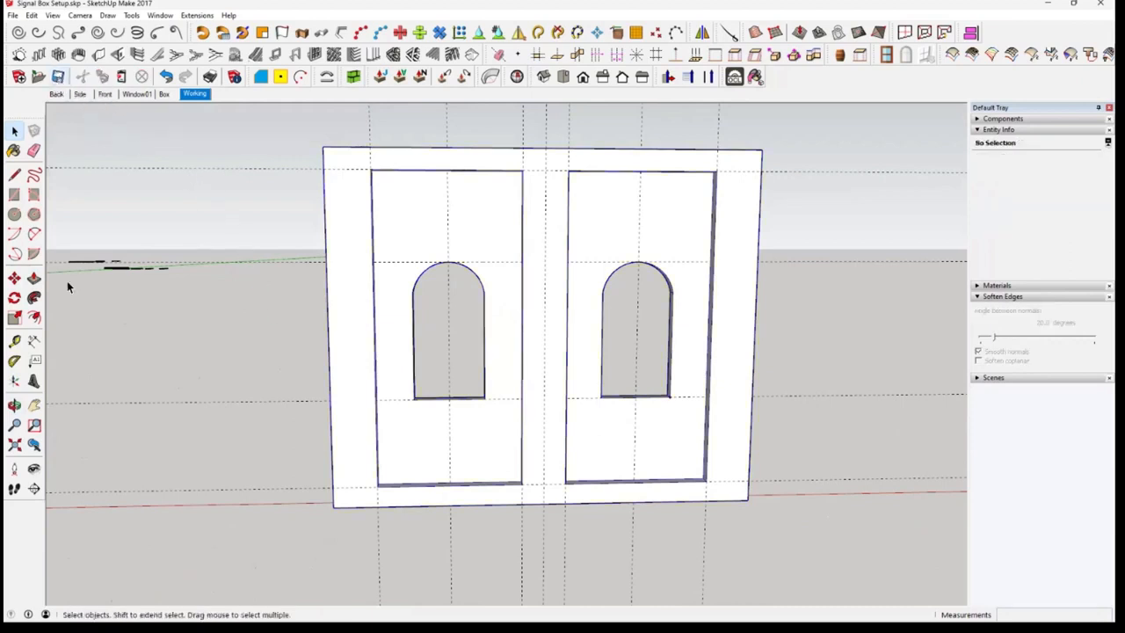
Delete all guides from the model
middle_drag(68, 284, 295, 354)
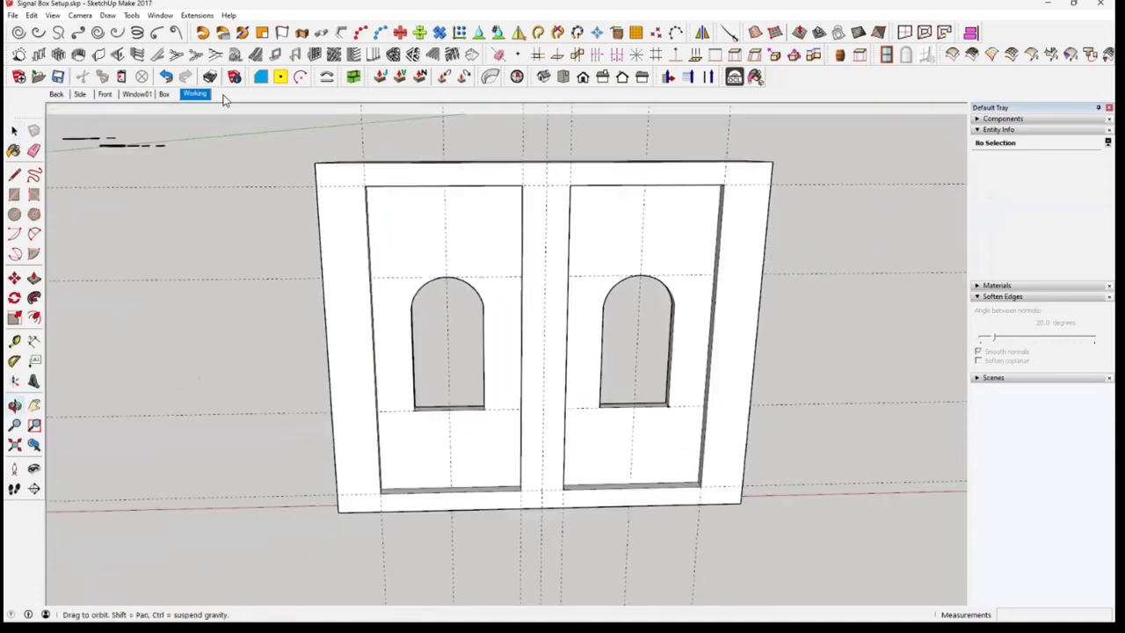
click(33, 20)
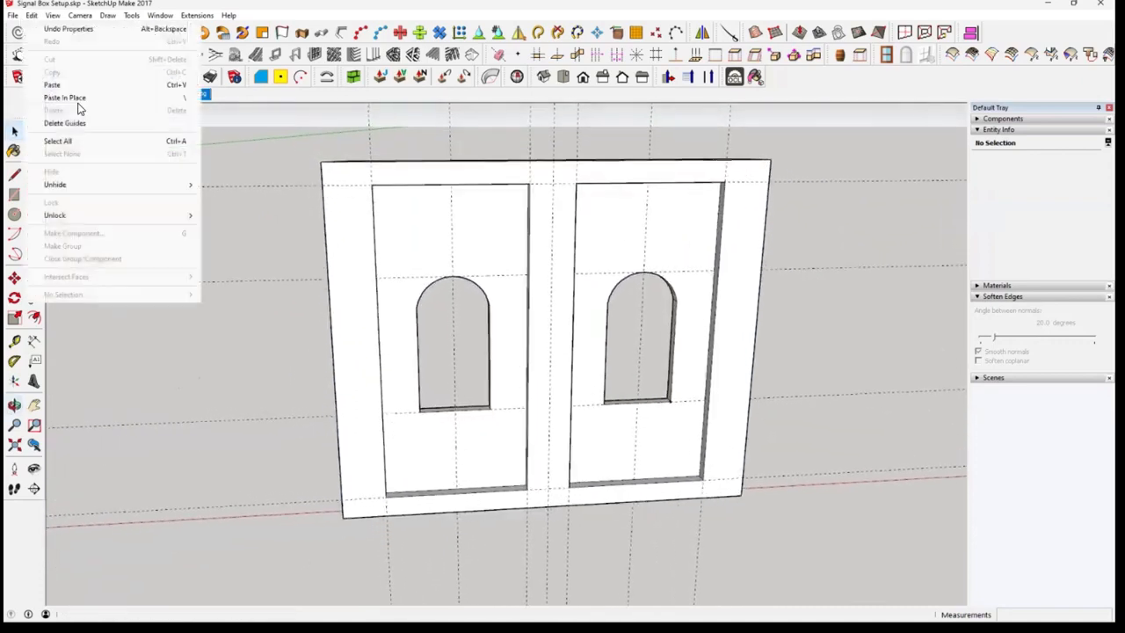
click(103, 124)
middle_drag(221, 306, 342, 208)
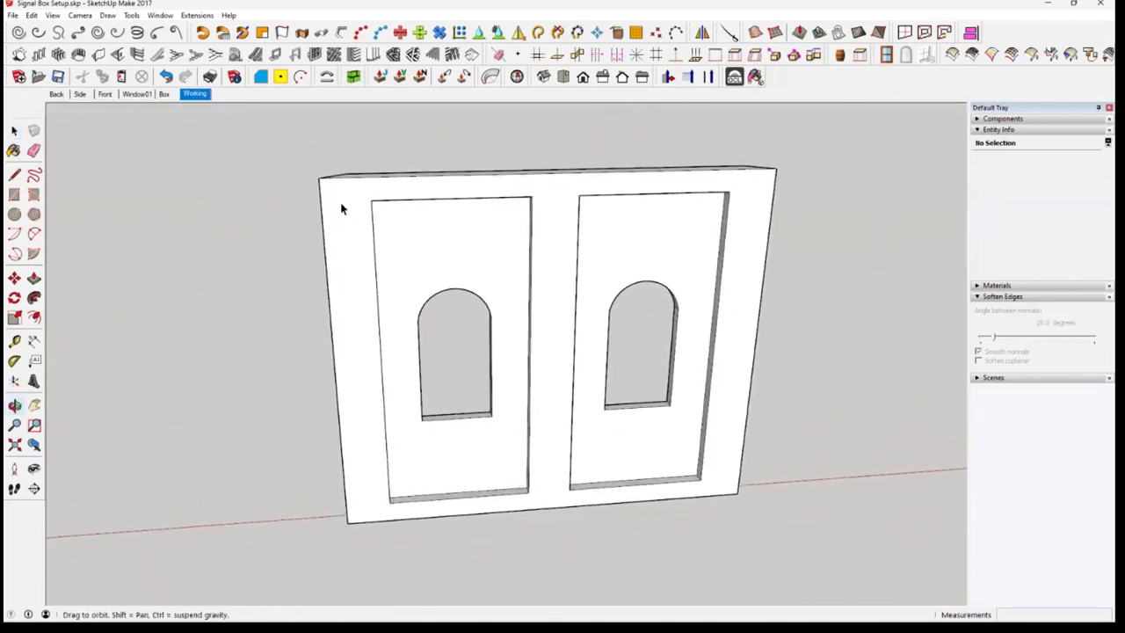
In the Window01 scene, fill the plain closed arch outline with a face by drawing a horizontal line across it and deleting that line
click(134, 95)
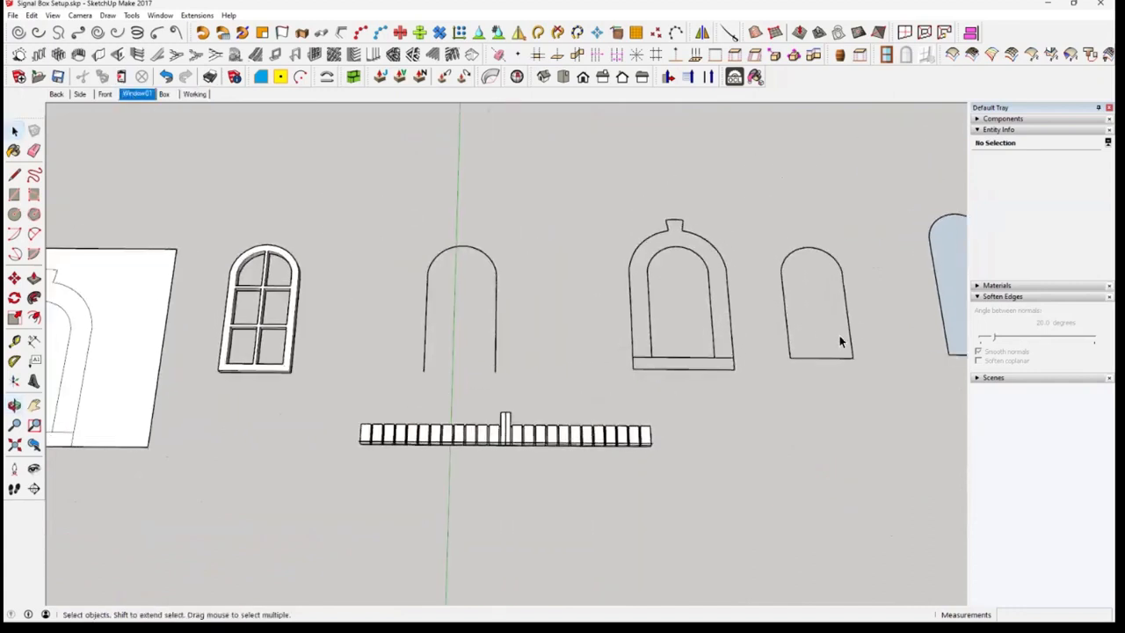
drag(748, 208, 882, 387)
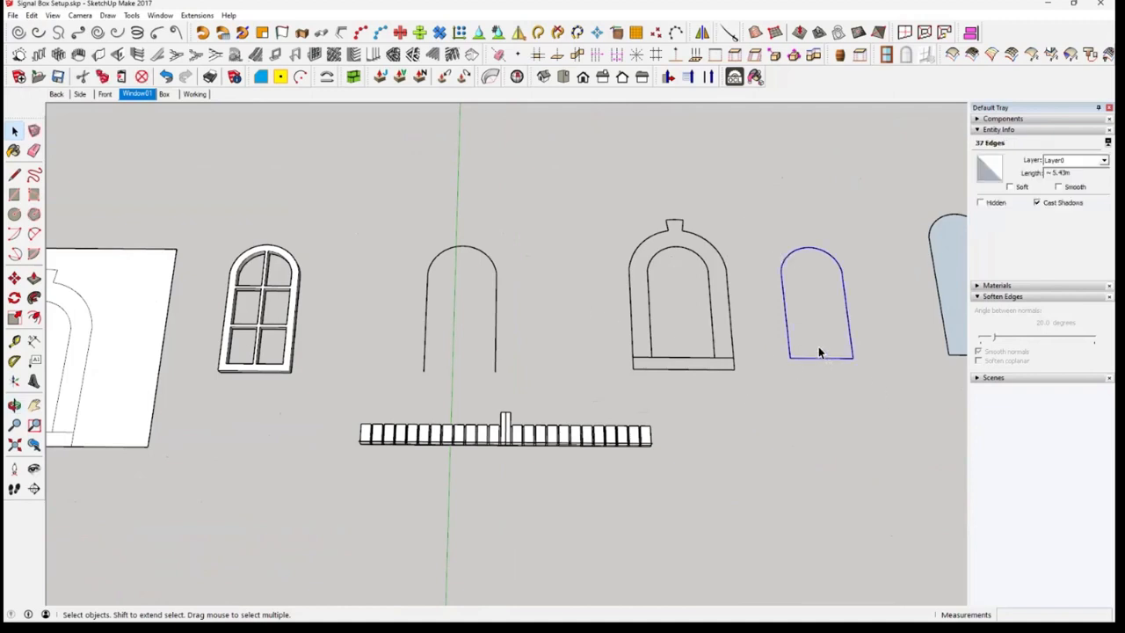
middle_drag(821, 366, 825, 382)
middle_drag(824, 311, 823, 318)
click(14, 174)
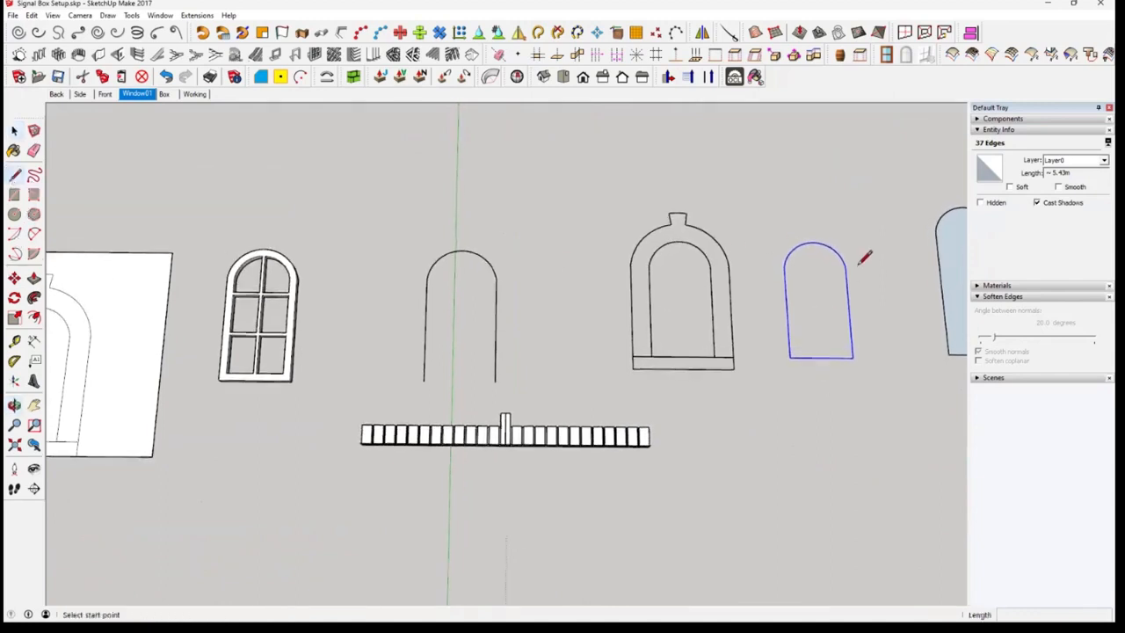
click(787, 311)
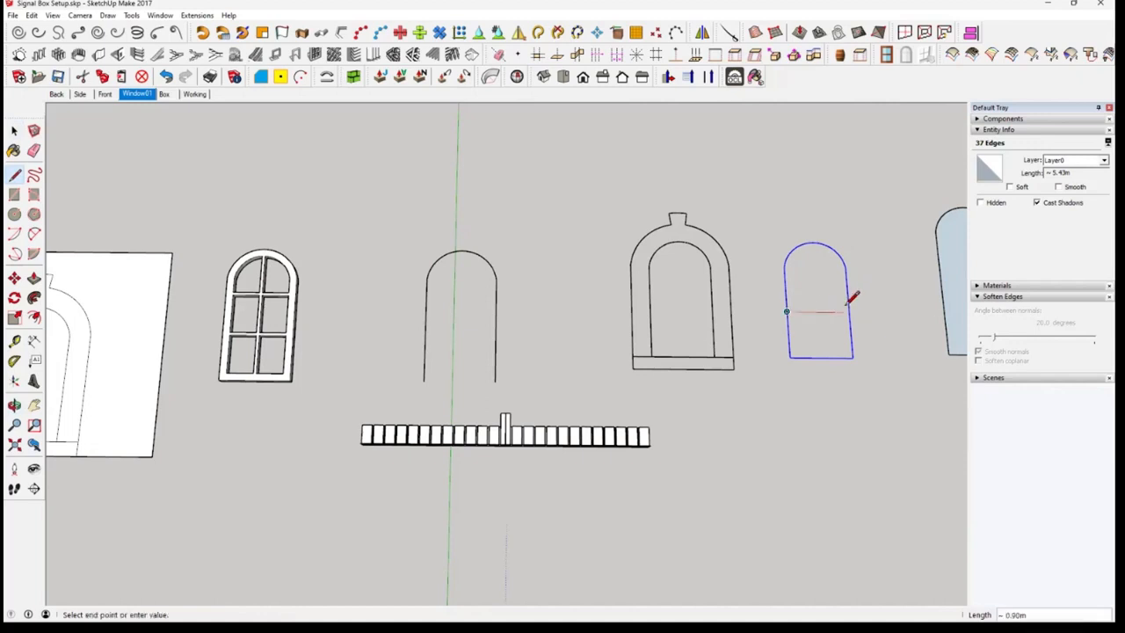
scroll(825, 318, up, 2)
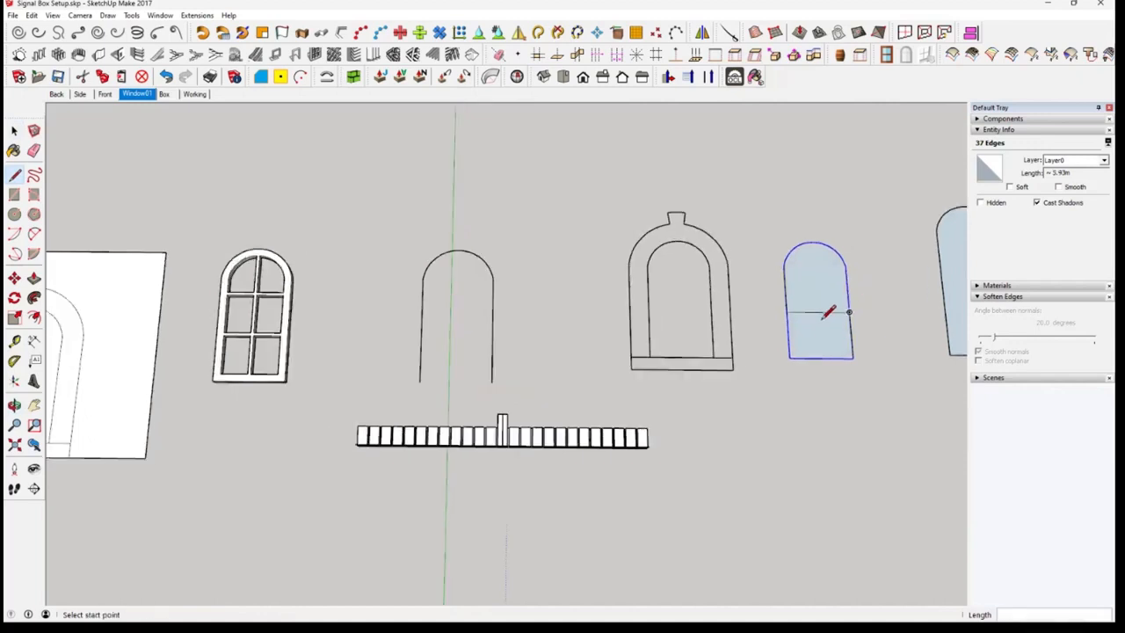
key(space)
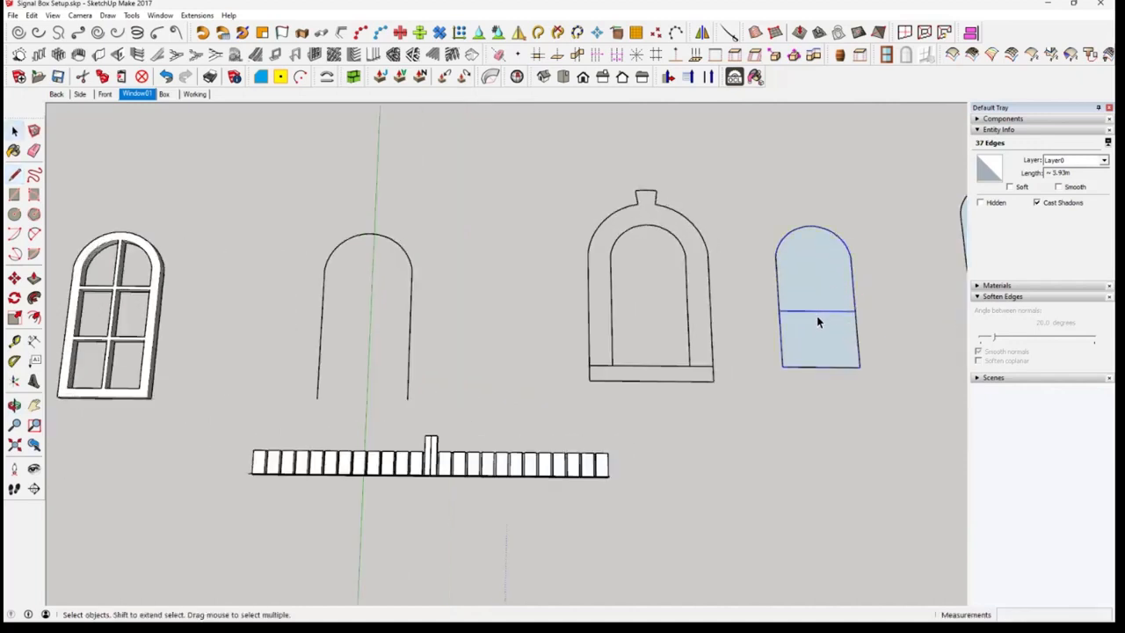
click(821, 313)
key(Delete)
Reverse the new arched face so its front side faces outward
right_click(818, 309)
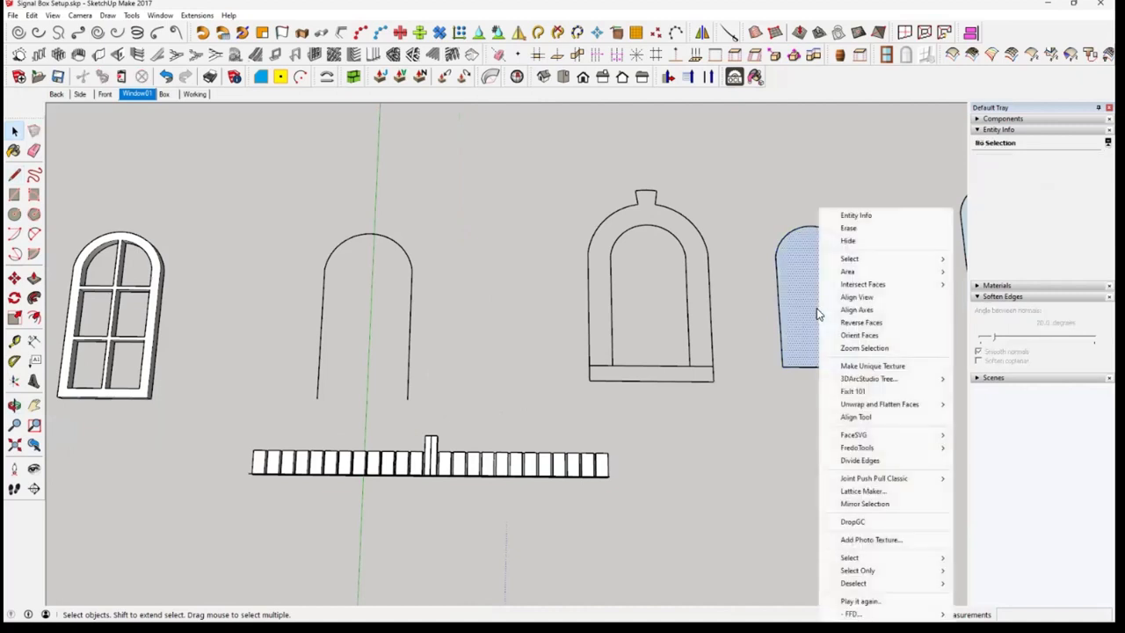
click(858, 323)
middle_drag(846, 323, 849, 407)
scroll(822, 326, down, 3)
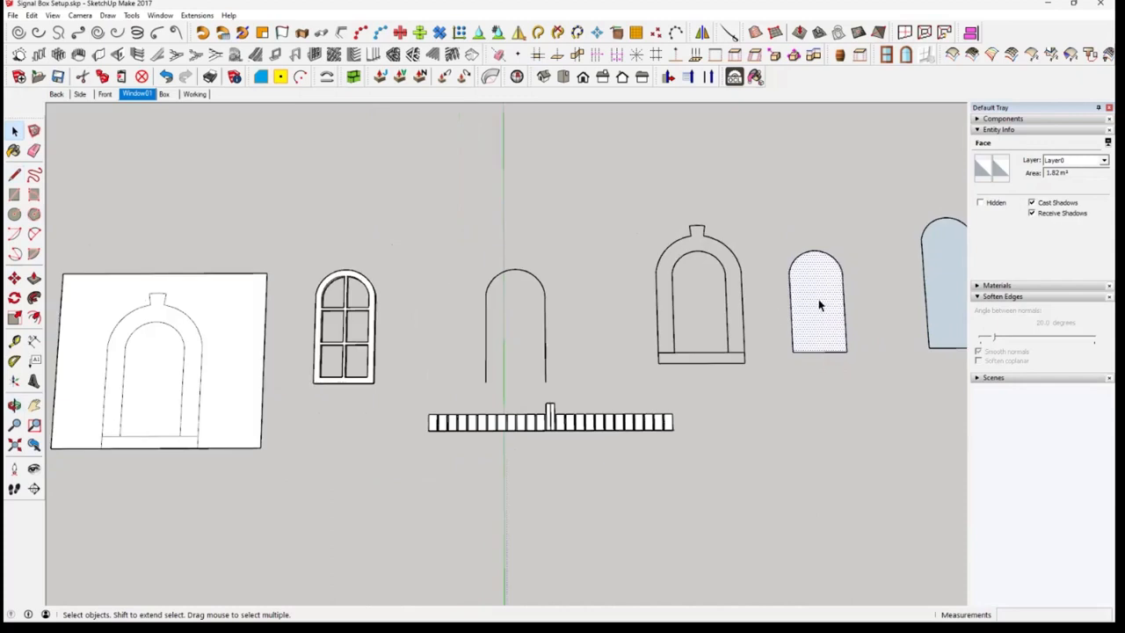
Delete the arched six-pane window frame group
middle_drag(849, 350, 848, 384)
click(847, 396)
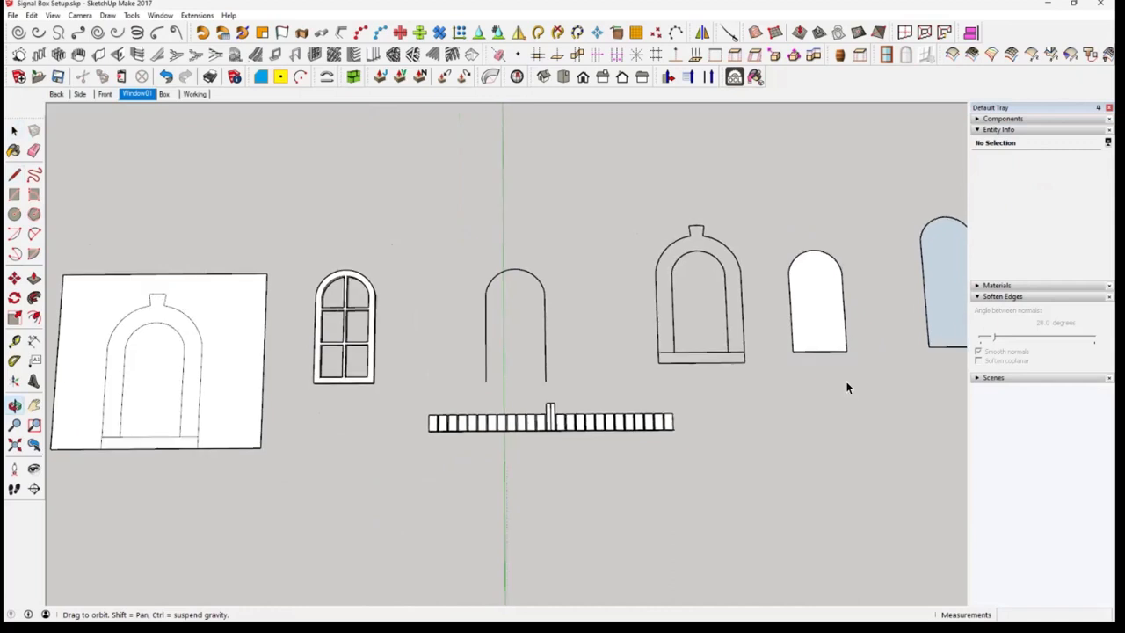
click(364, 362)
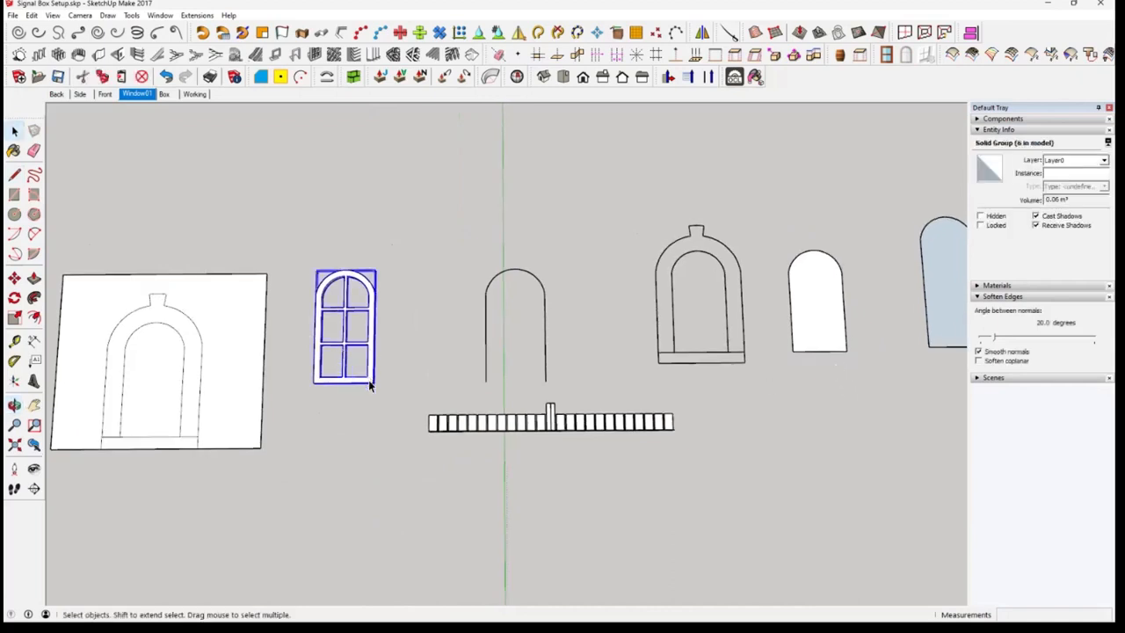
key(Delete)
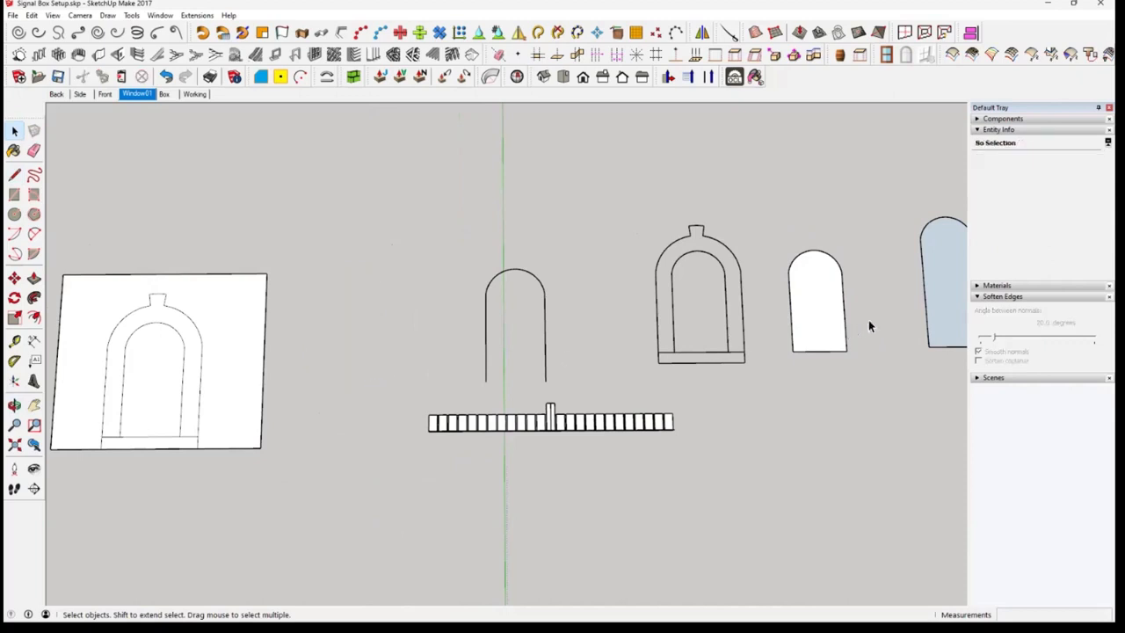
In the Working scene, draw a horizontal line about 1 m long across the wall's left arched opening, inside the wall group, to fill it with faces
click(824, 332)
scroll(824, 331, up, 4)
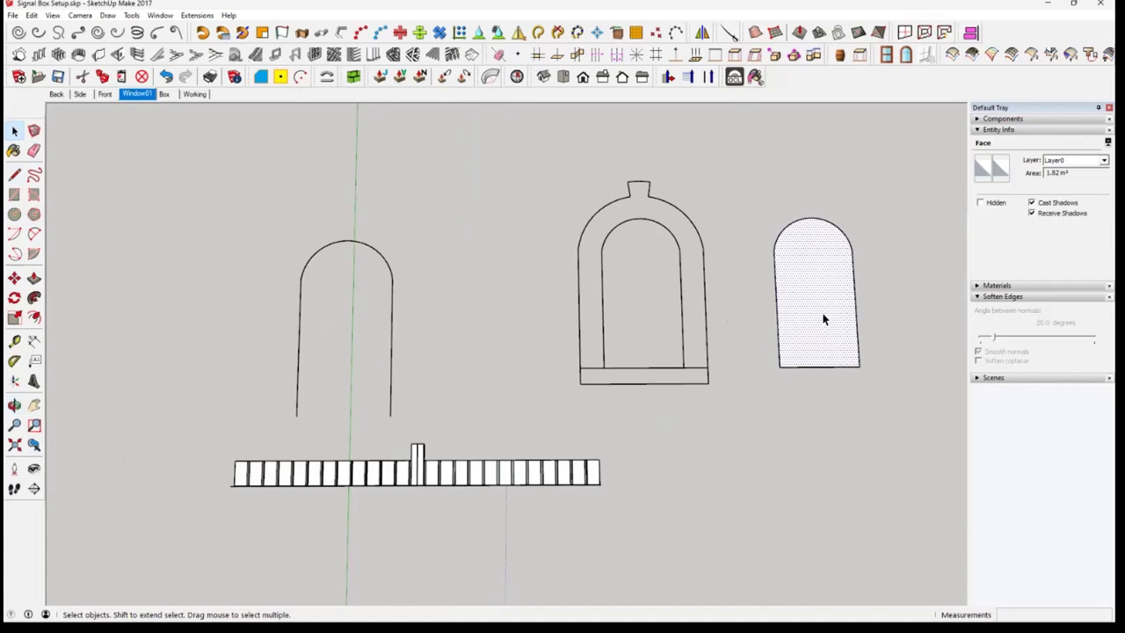
click(195, 93)
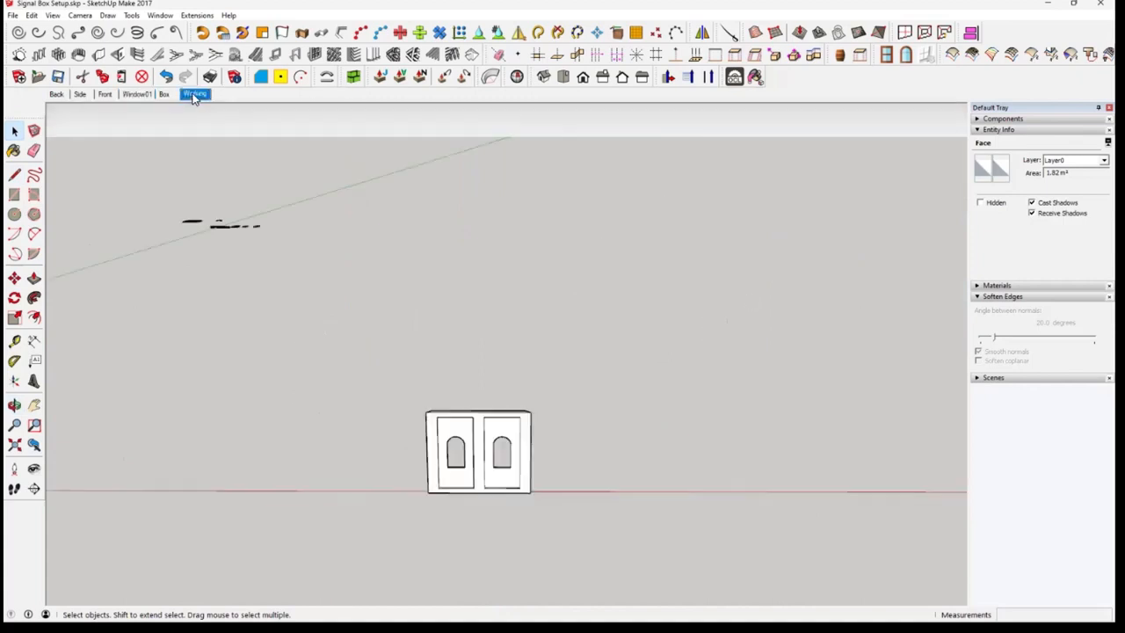
scroll(470, 444, up, 3)
scroll(463, 450, up, 5)
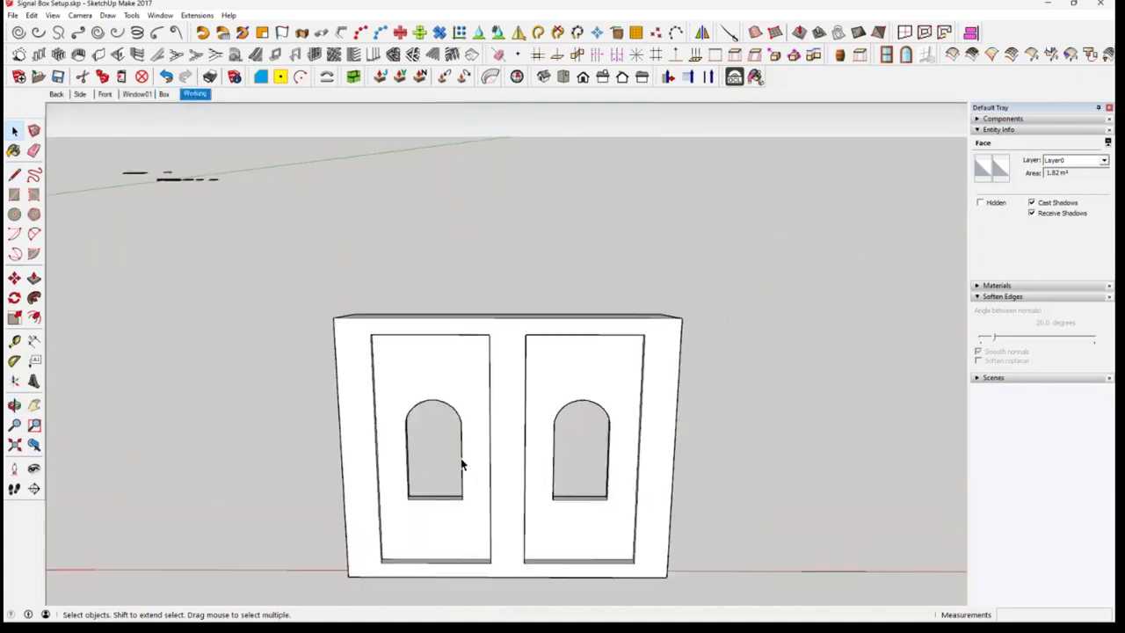
scroll(461, 472, down, 4)
mouse_move(460, 469)
middle_down()
mouse_move(483, 432)
mouse_move(487, 378)
middle_up()
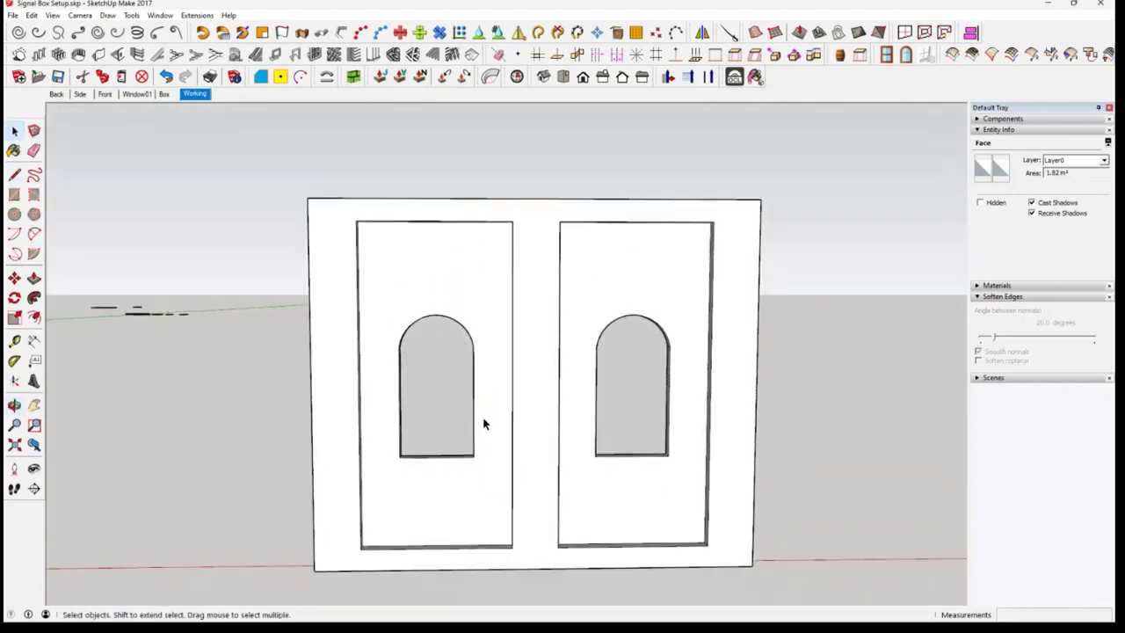
scroll(490, 415, up, 4)
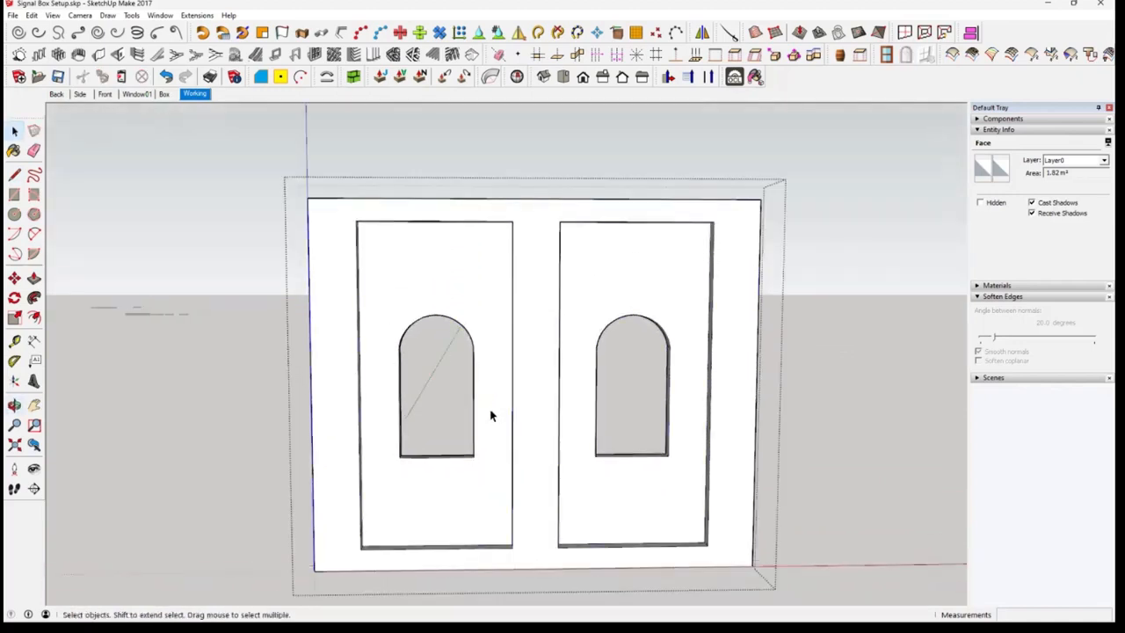
click(14, 174)
click(350, 383)
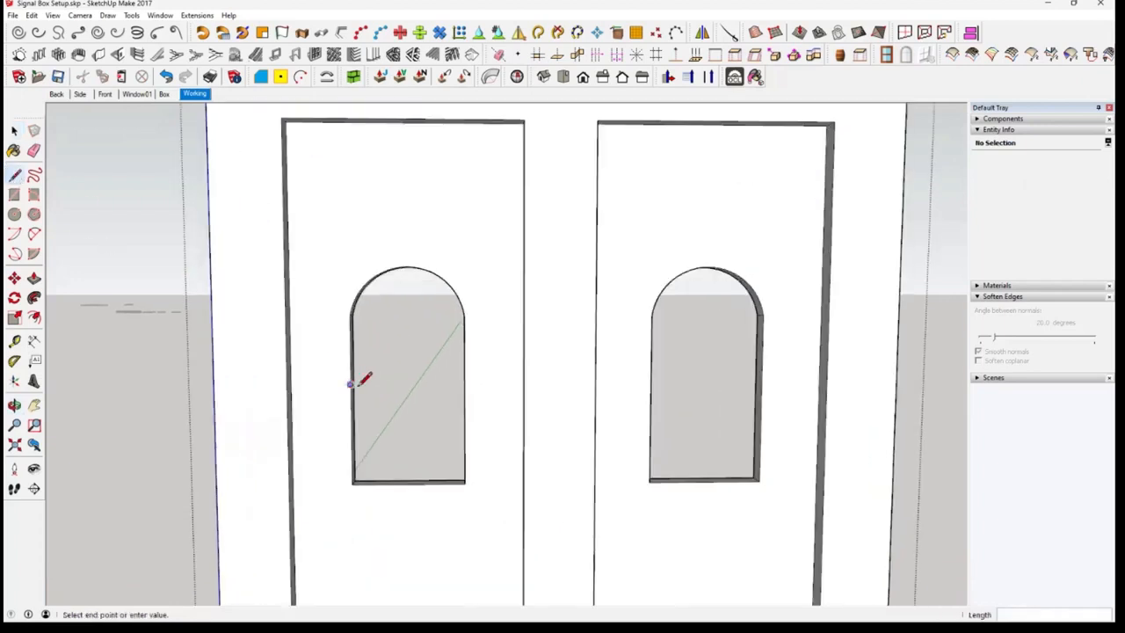
click(466, 383)
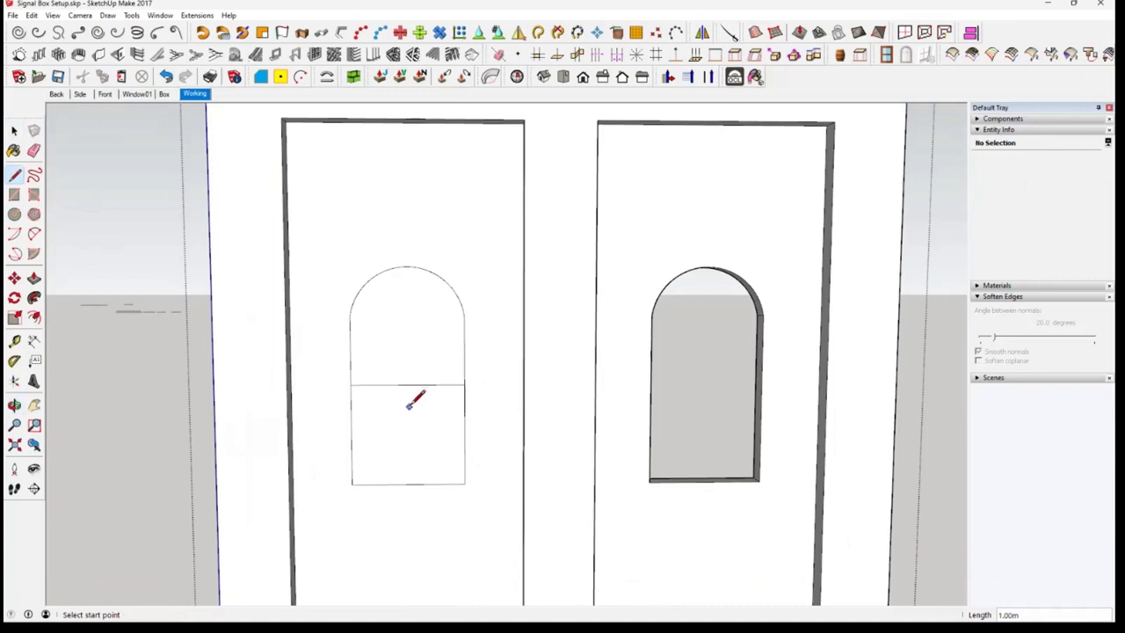
Erase the dividing line to merge the arched faces and cut the merged face out of the wall opening
key(space)
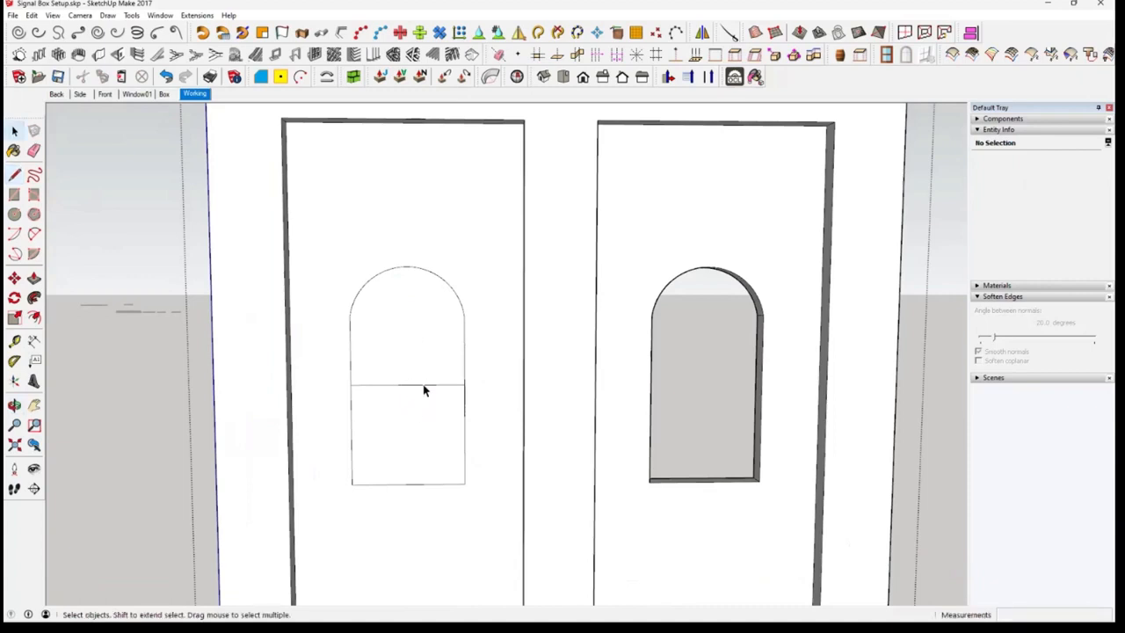
click(423, 386)
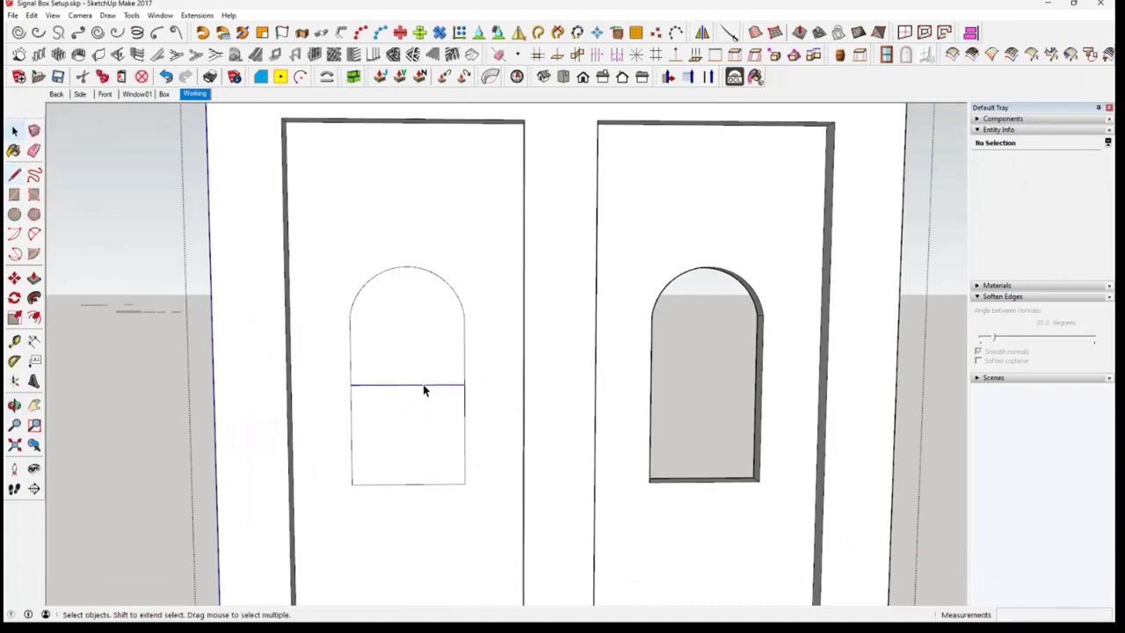
key(Delete)
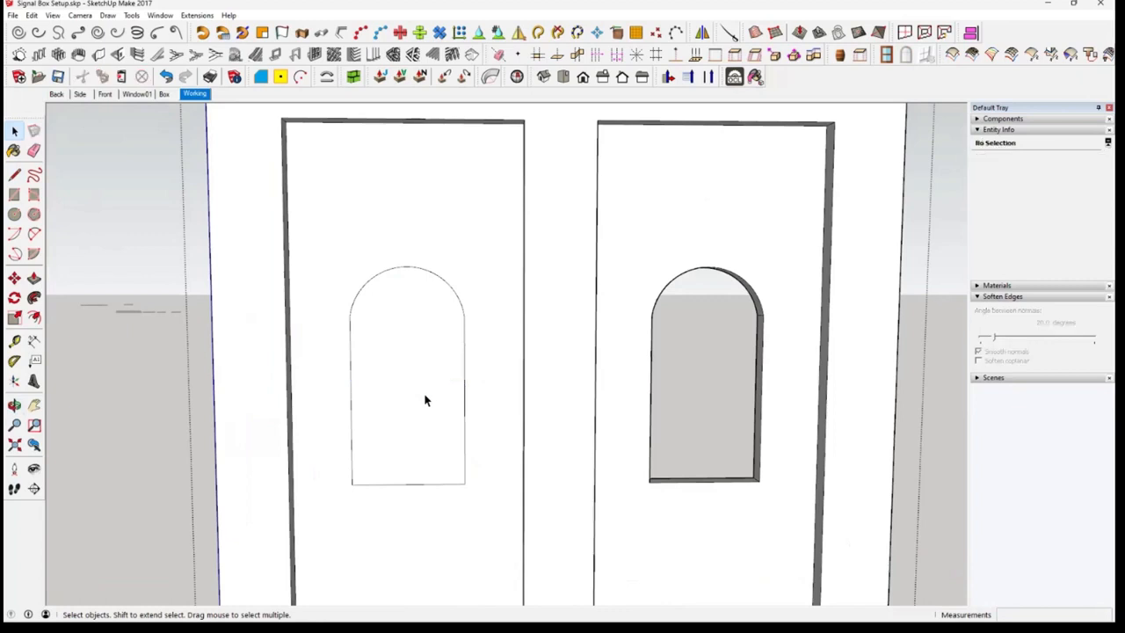
click(426, 393)
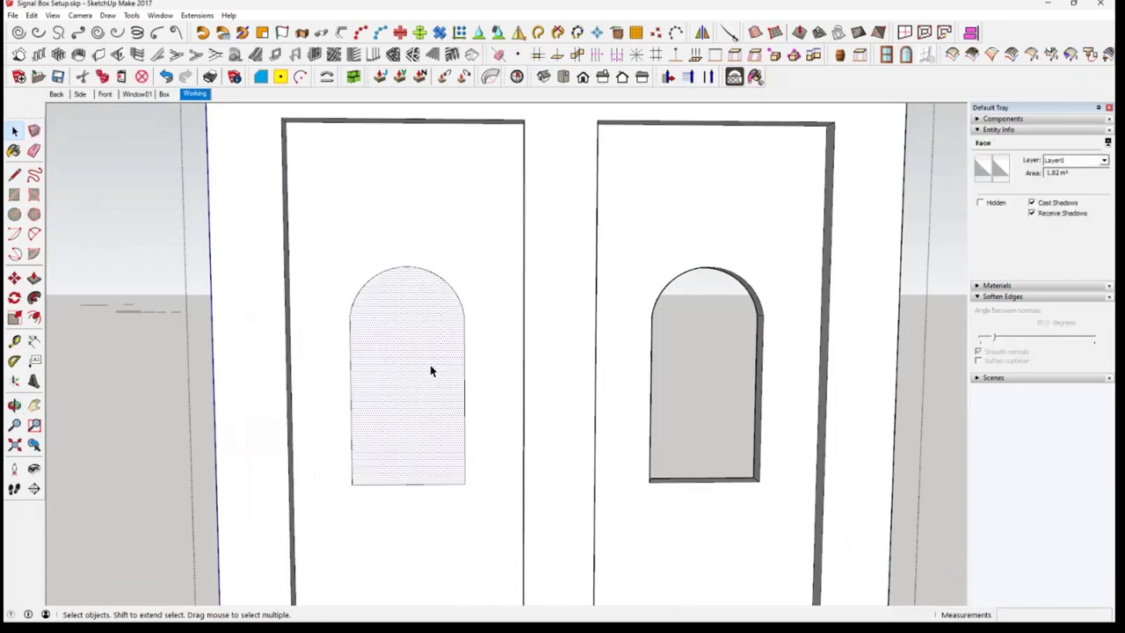
click(83, 77)
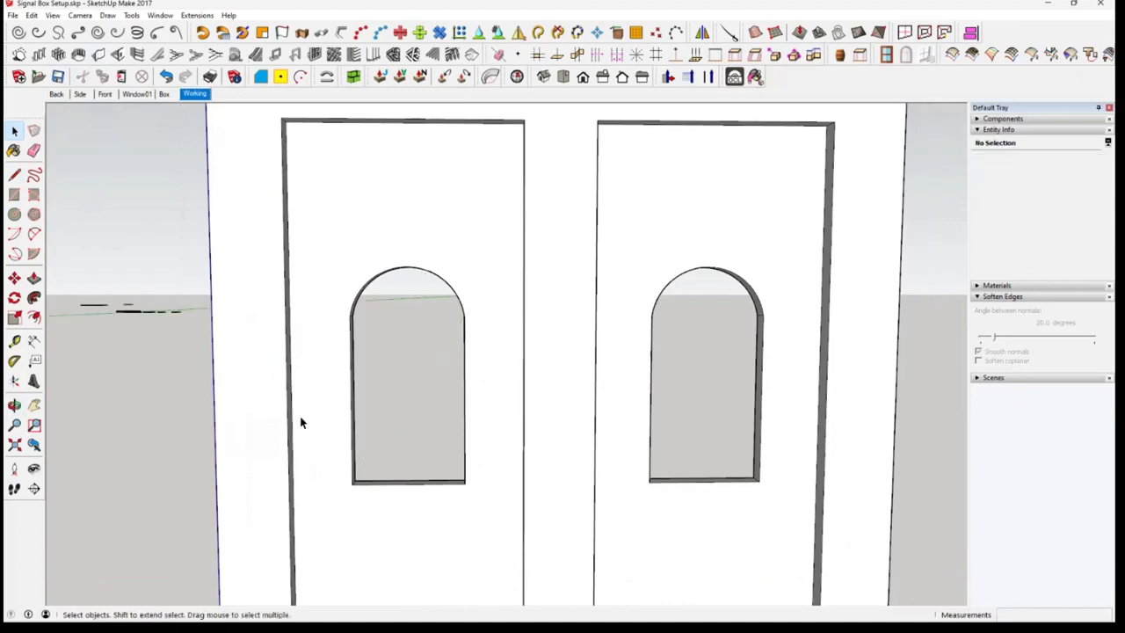
In the Window01 scene, delete the white arched face beside the arched surround outline
click(136, 93)
shift+middle_drag(648, 308, 671, 433)
click(781, 312)
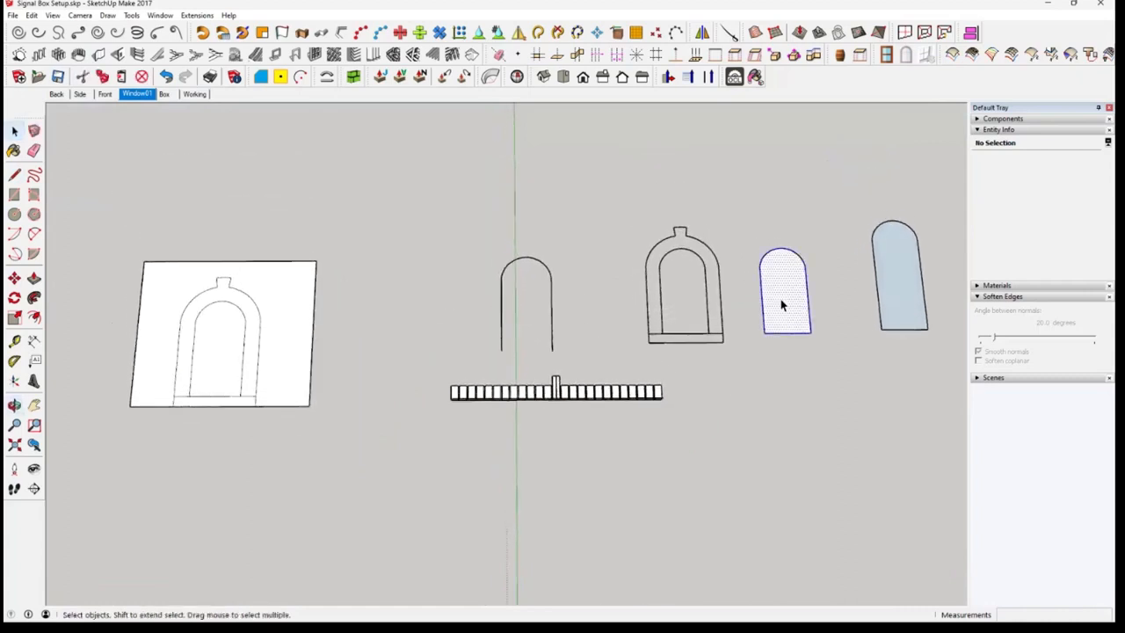
key(Delete)
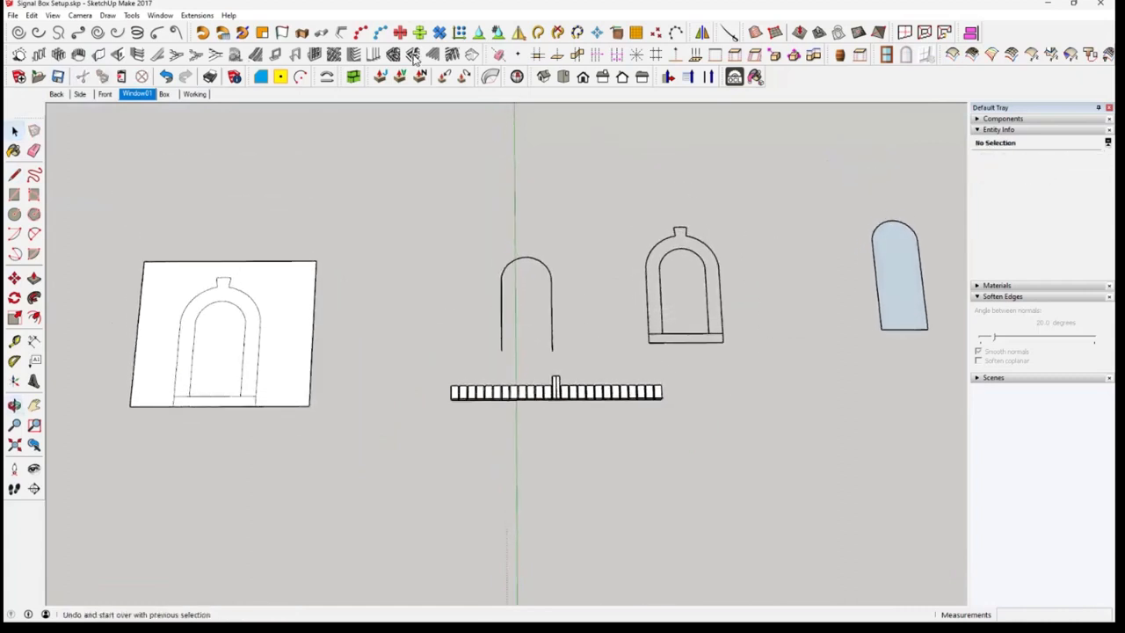
Paste the arched face cut from the wall beside the arched surround outline
click(121, 76)
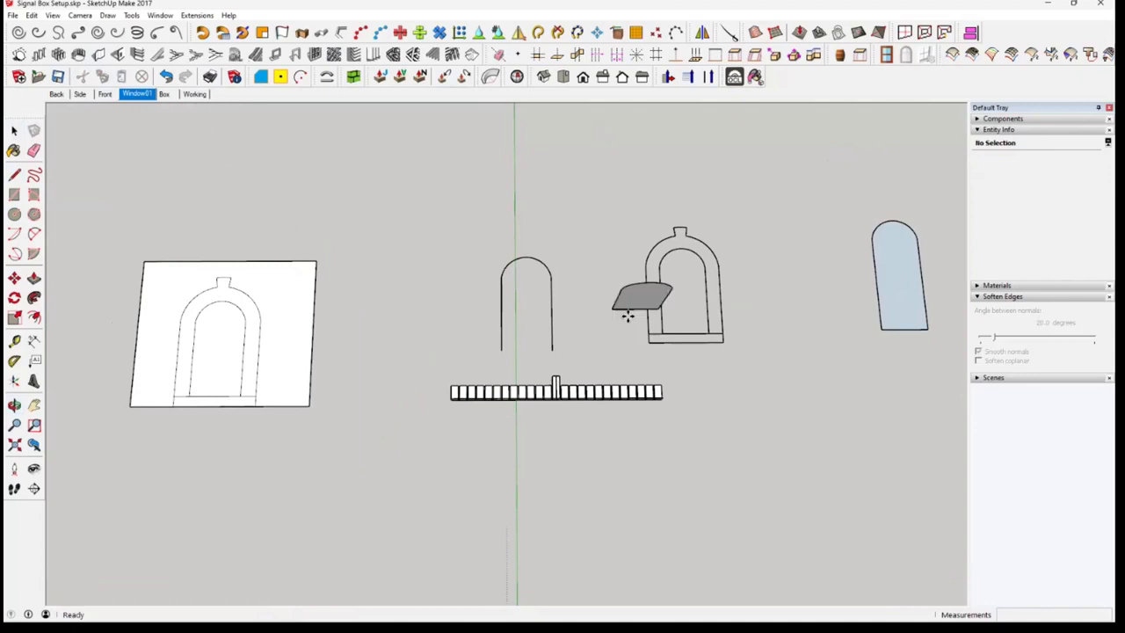
click(759, 342)
middle_drag(781, 393, 399, 432)
middle_drag(501, 354, 491, 123)
middle_drag(488, 334, 395, 344)
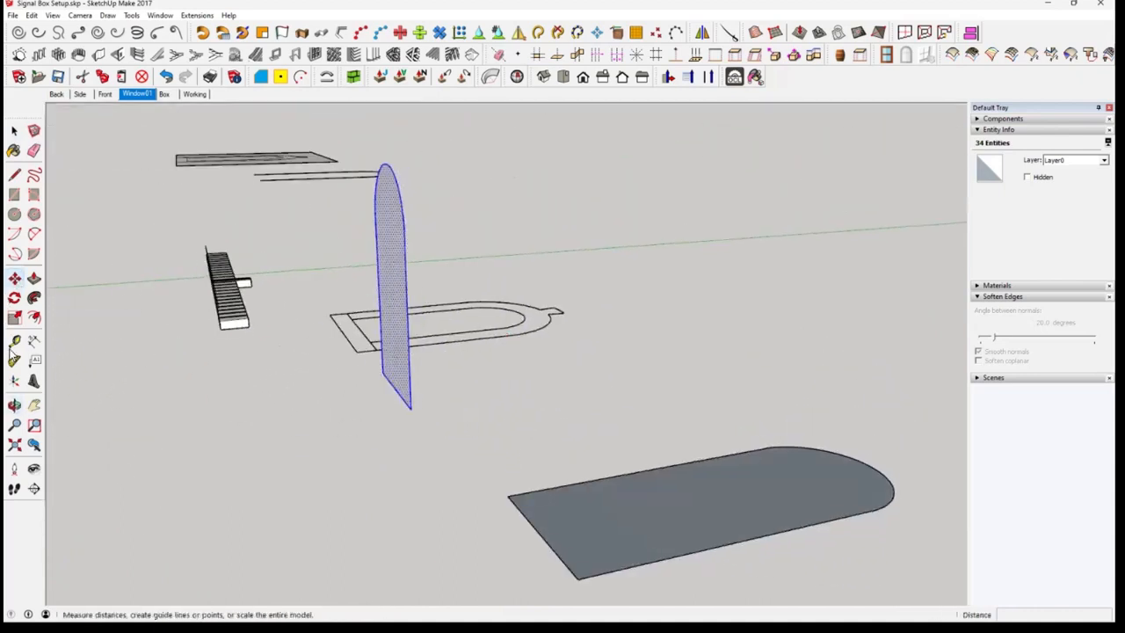
click(14, 298)
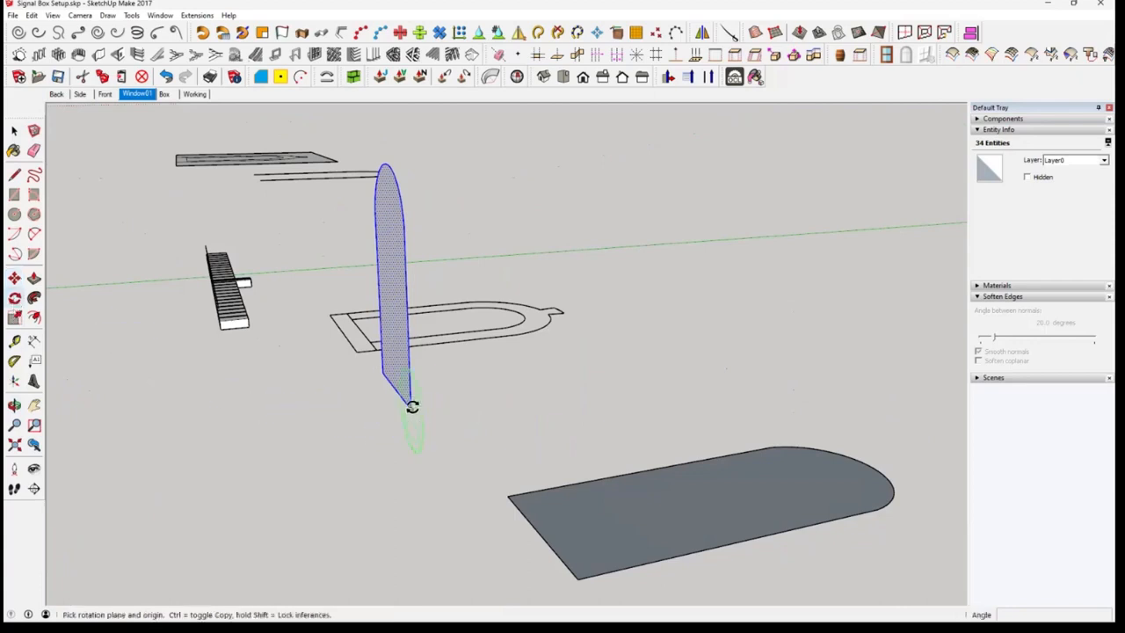
middle_drag(412, 407, 781, 417)
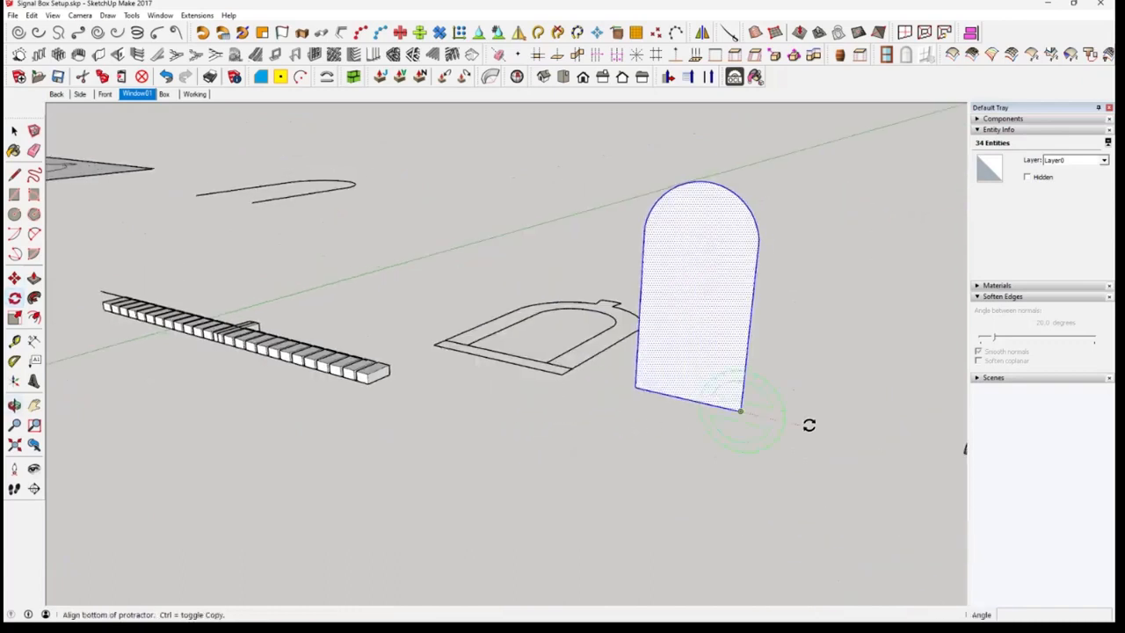
click(809, 430)
key(Escape)
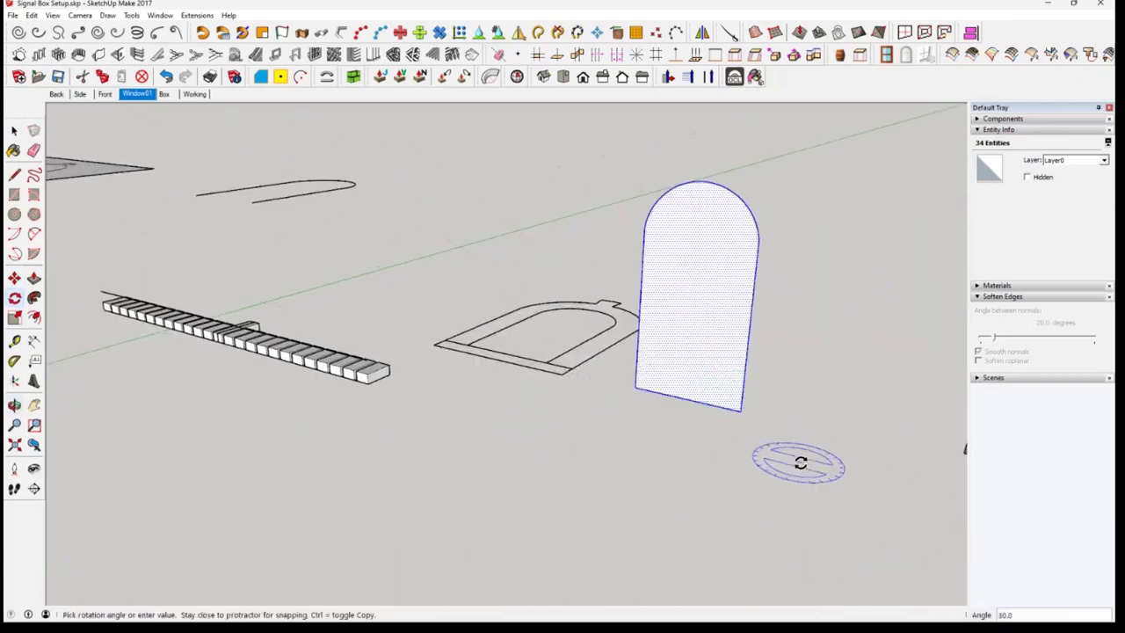
middle_drag(789, 447, 696, 444)
key(Up)
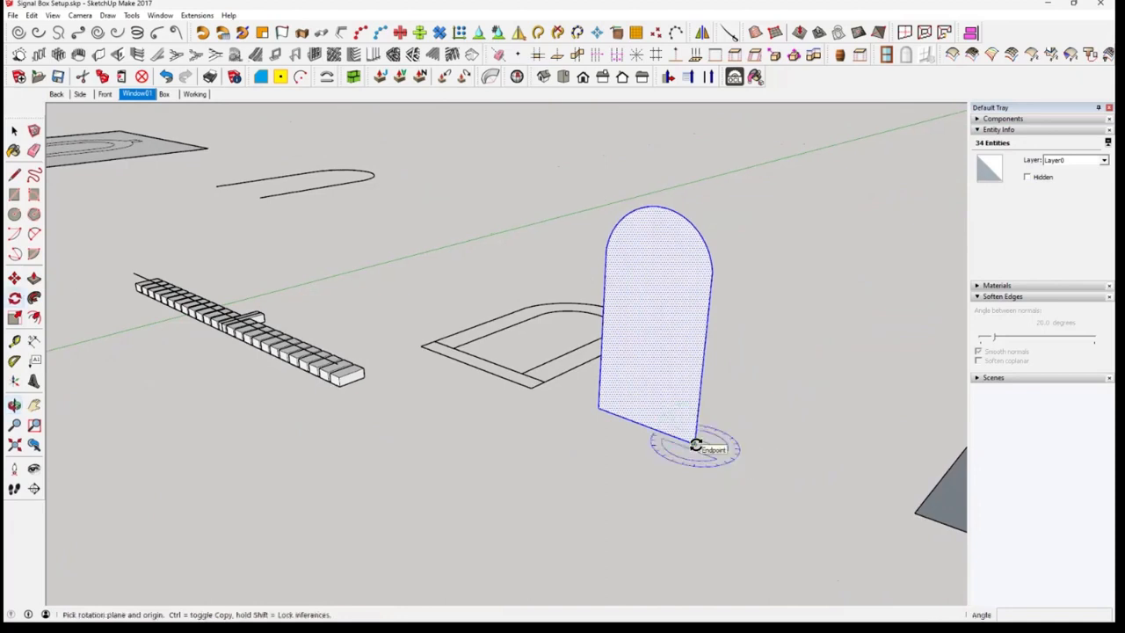
click(694, 444)
click(786, 467)
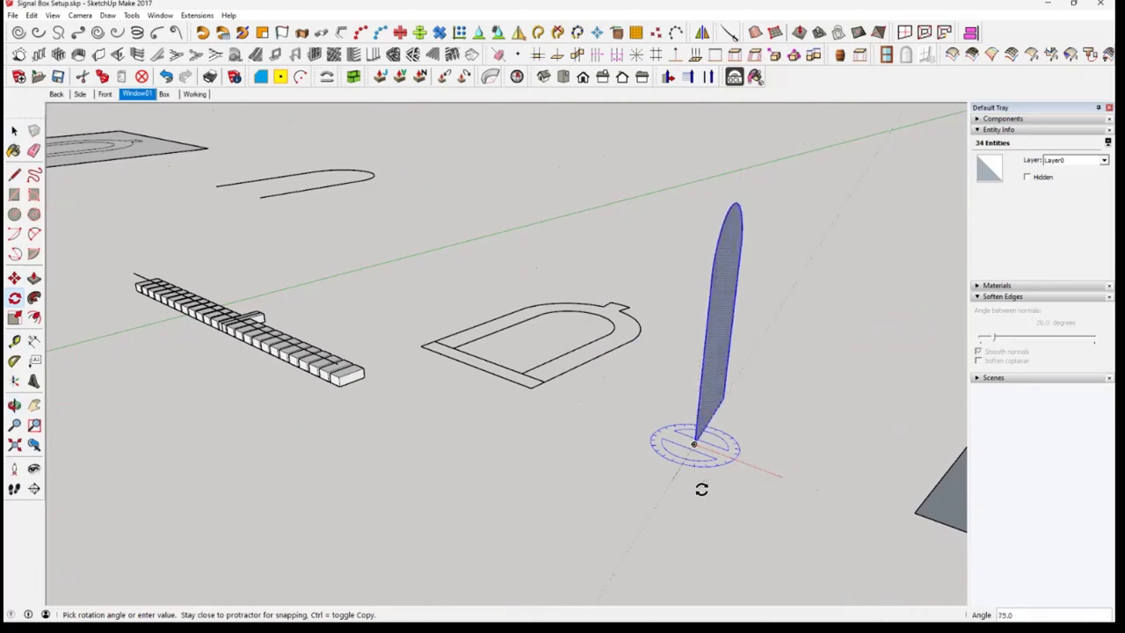
click(730, 490)
Rotate the upright arched face 90 degrees around the red axis from its bottom corner so it lies flat
middle_drag(761, 493, 560, 464)
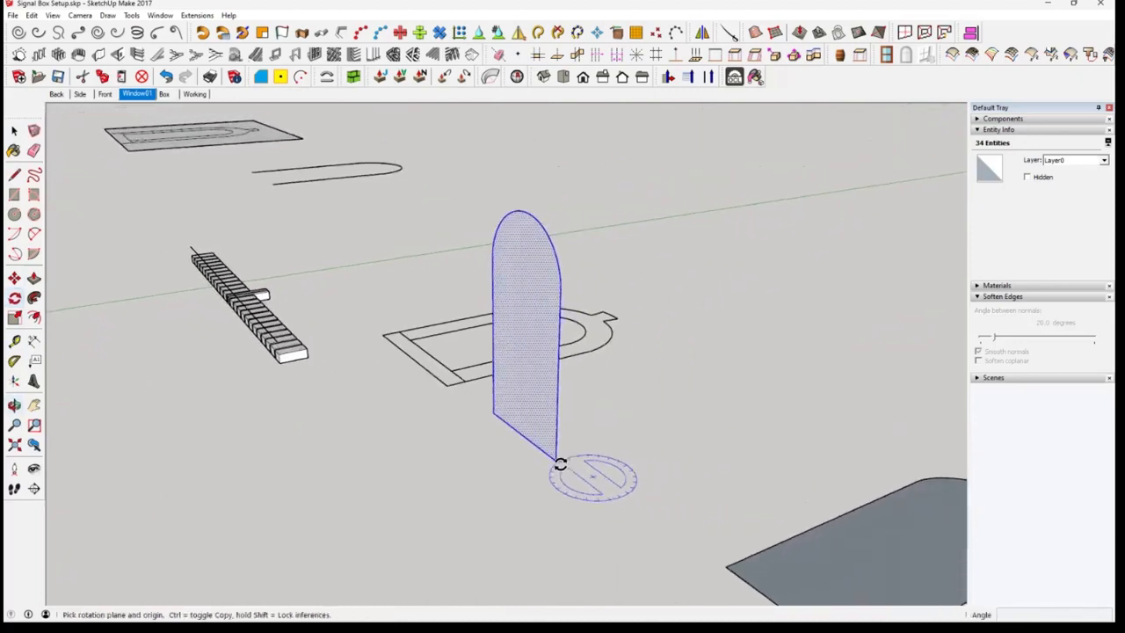
key(Right)
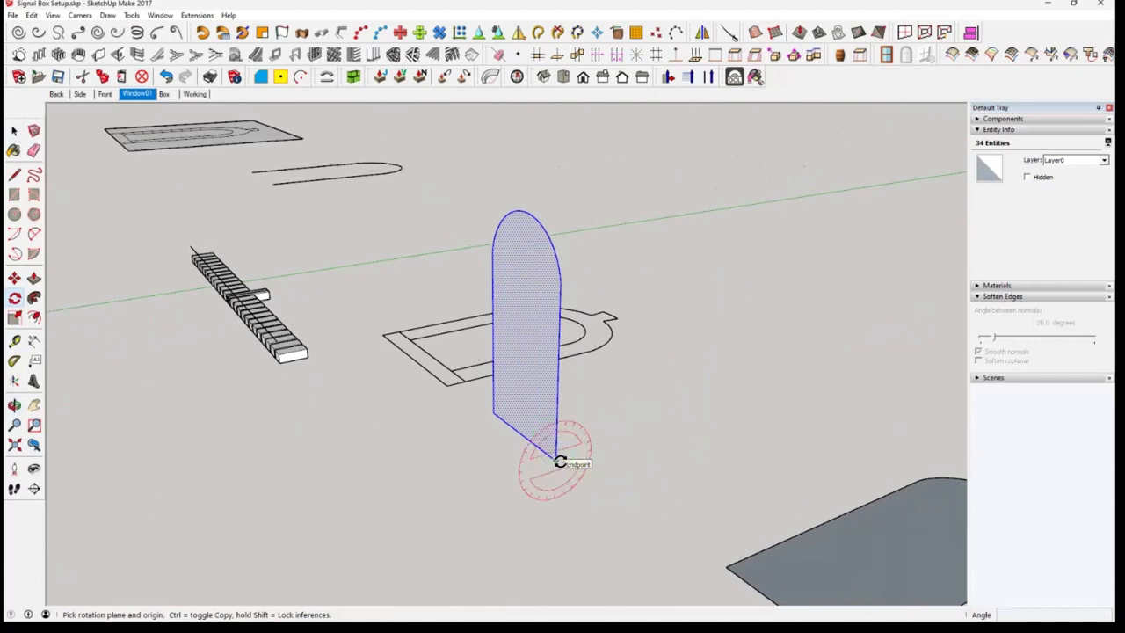
click(418, 497)
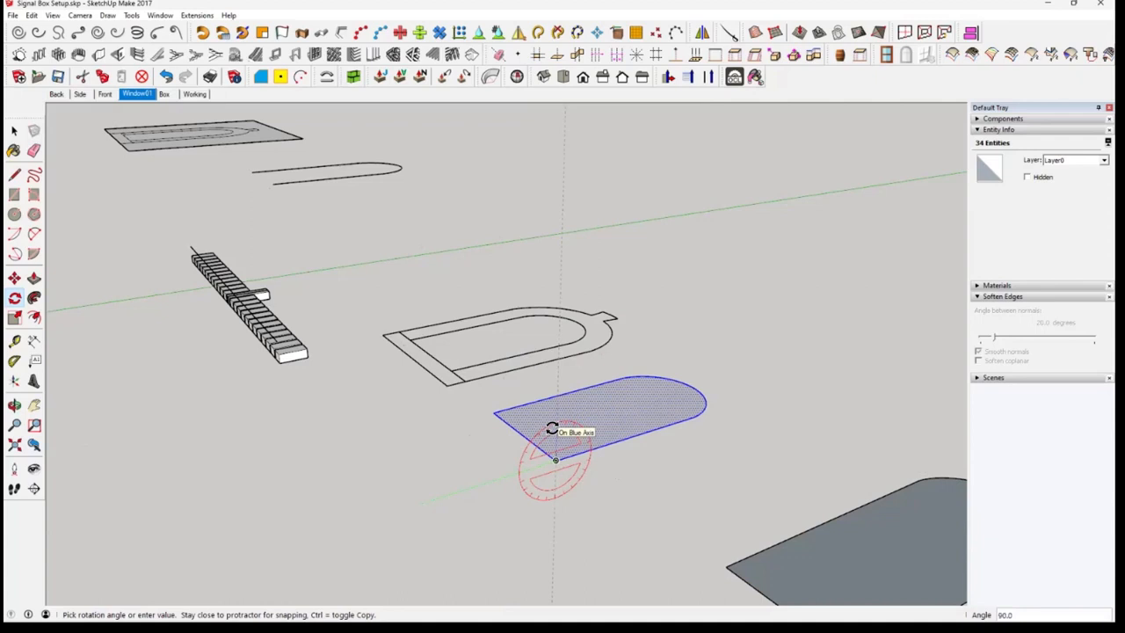
key(Escape)
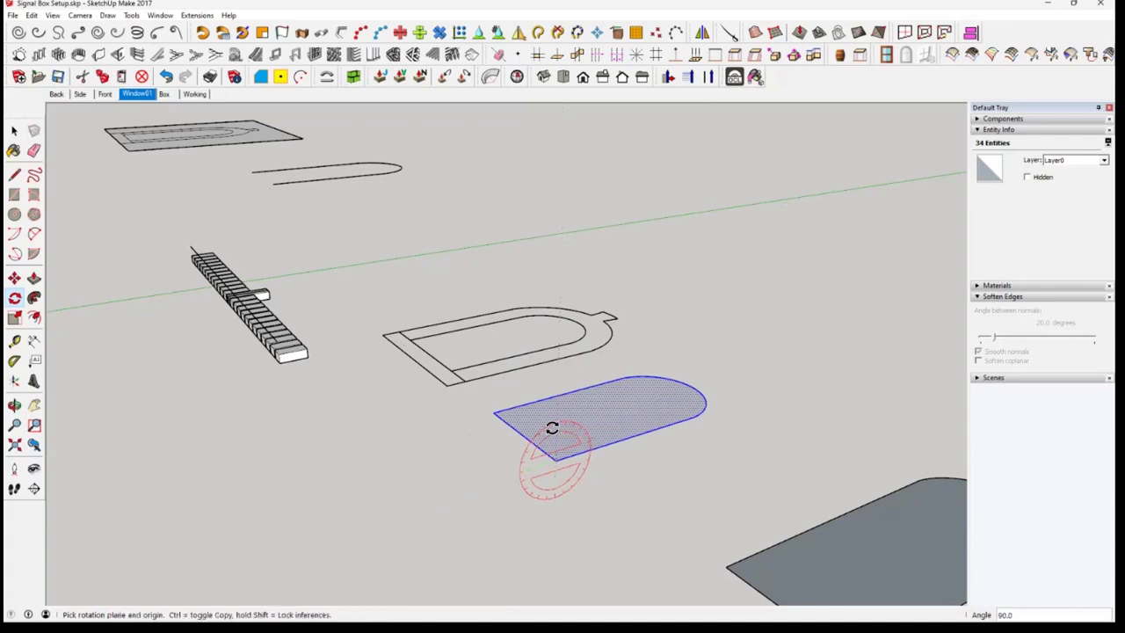
click(14, 130)
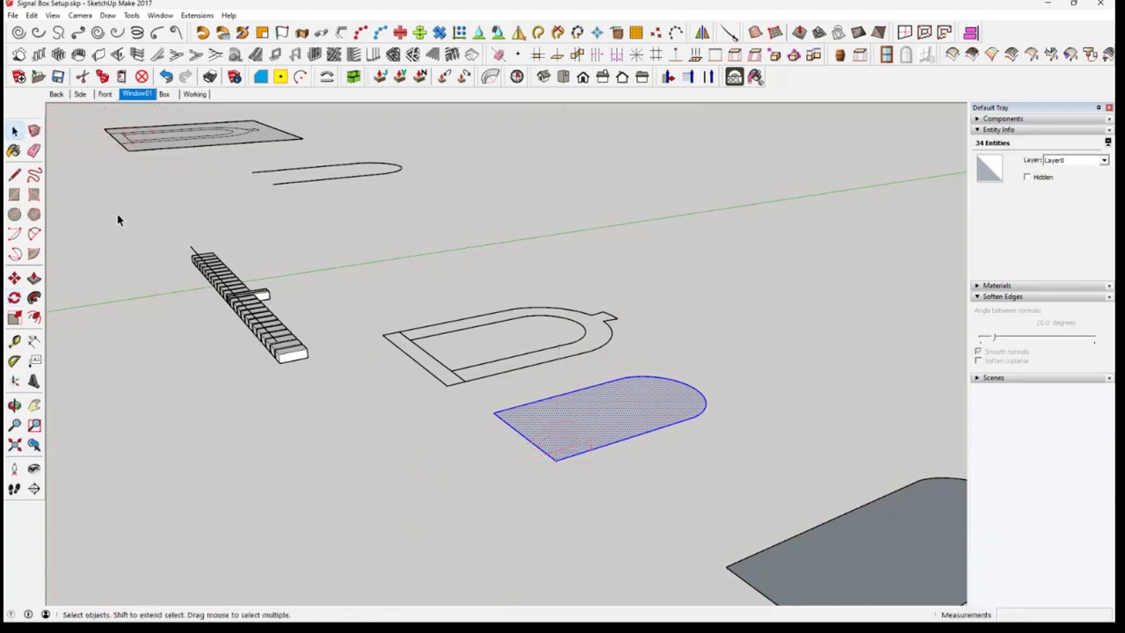
Make a group of the flat arched face and its edges
middle_drag(721, 562, 527, 397)
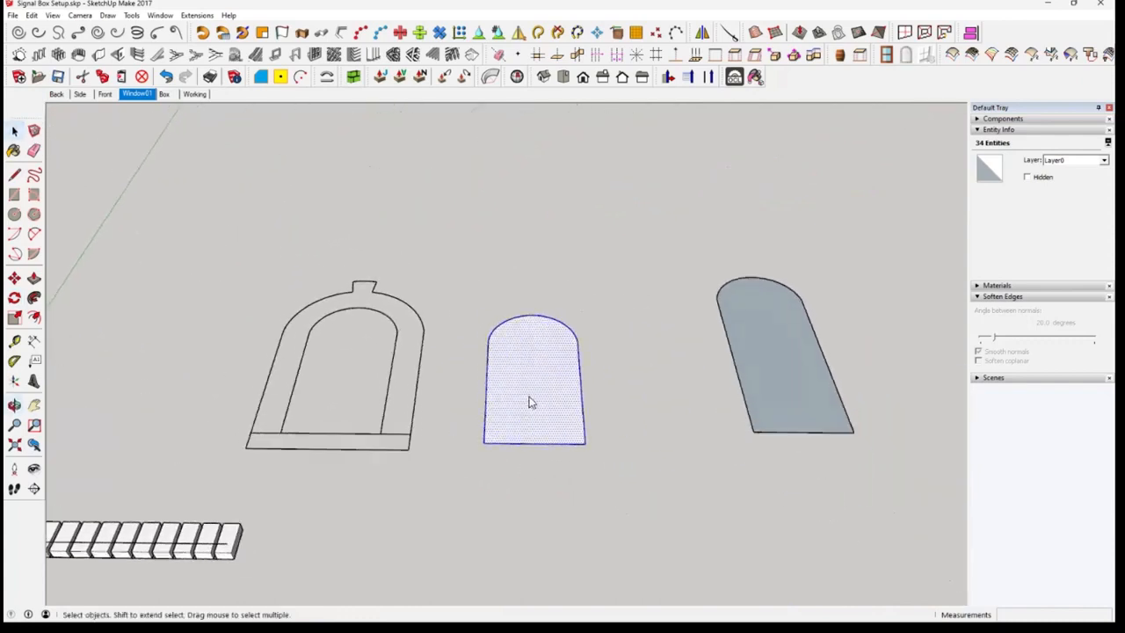
right_click(528, 403)
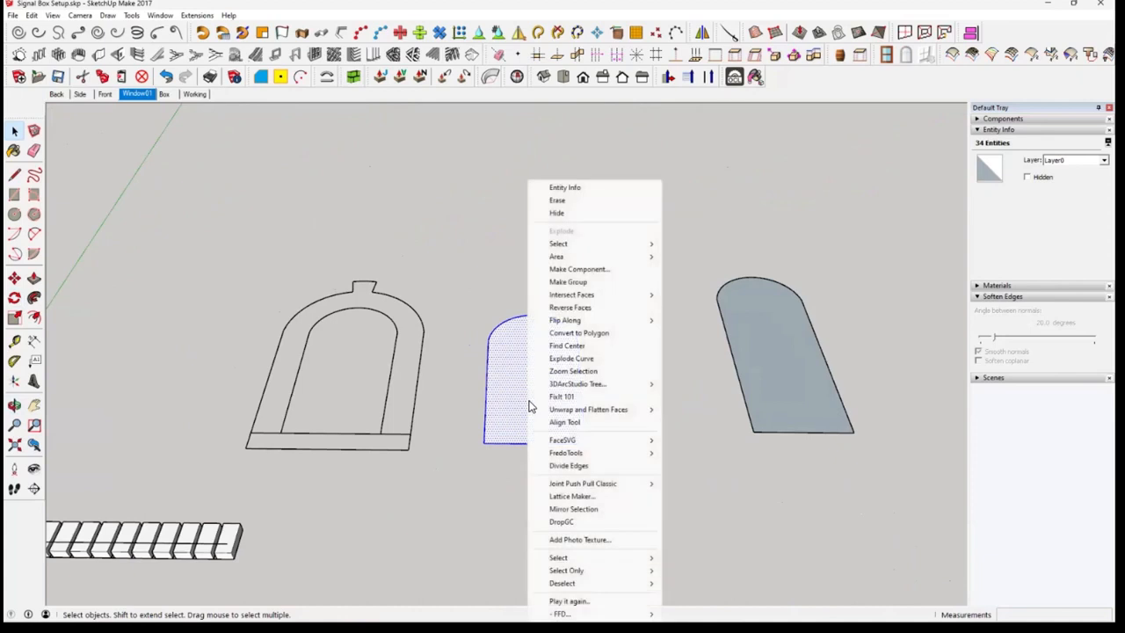
click(585, 283)
middle_drag(625, 404, 636, 436)
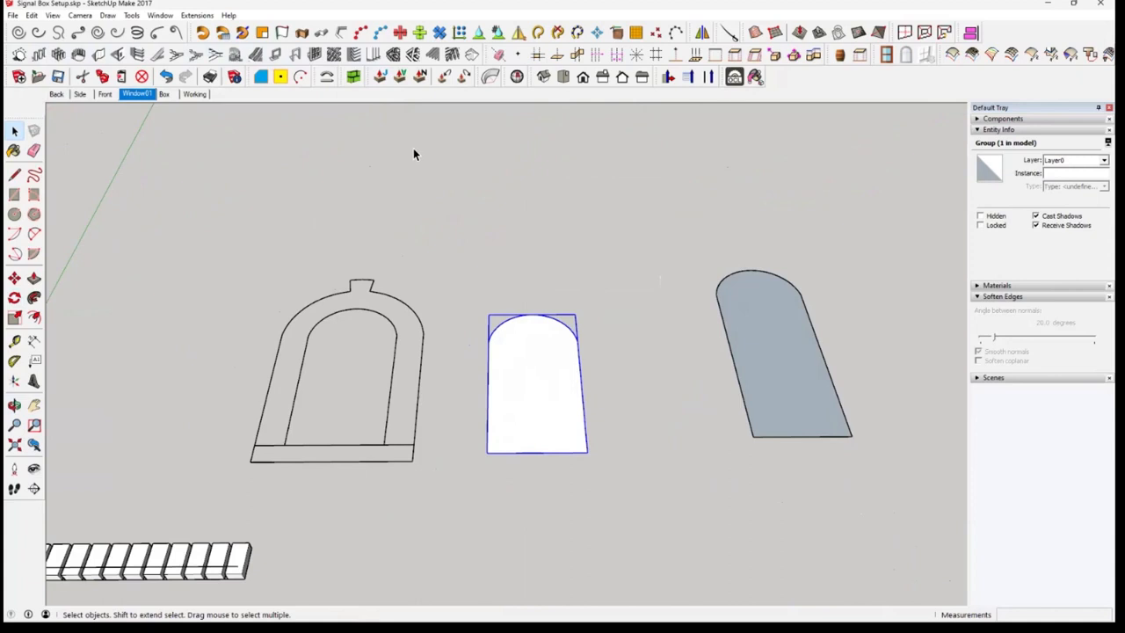
Review the Panel Divider settings for the arched face group and close them without creating a frame
click(315, 55)
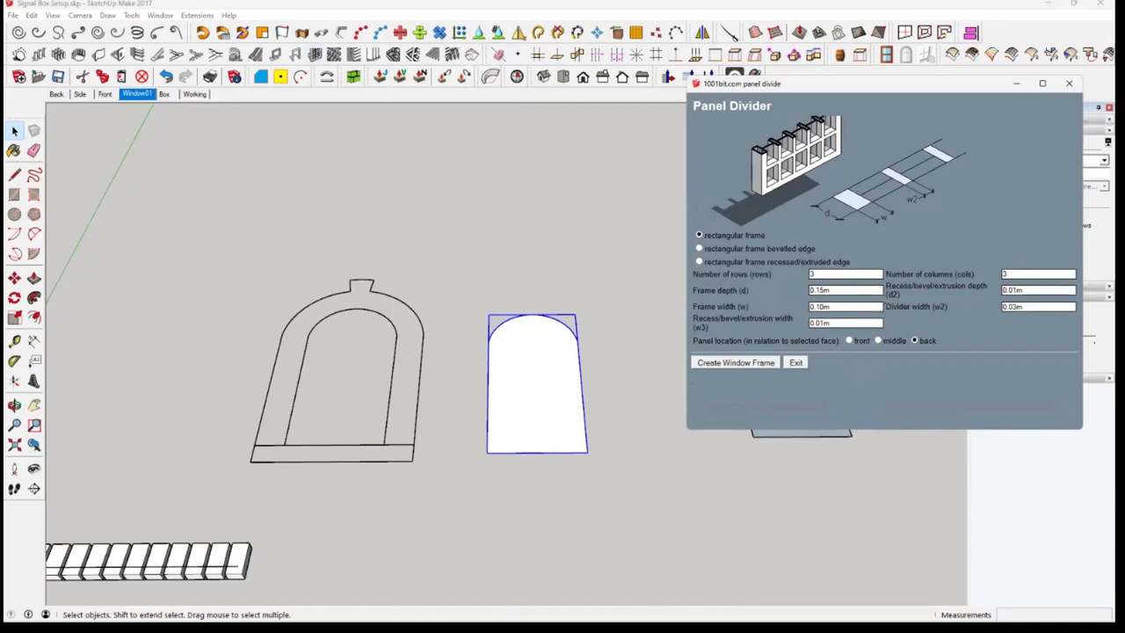
drag(834, 85, 756, 141)
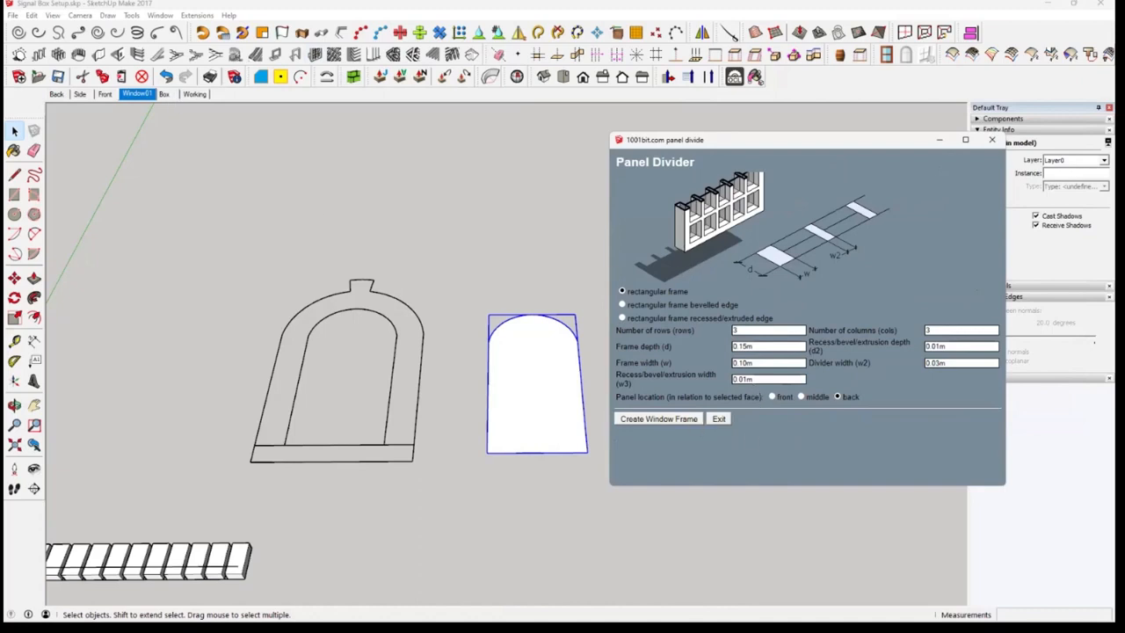
click(992, 139)
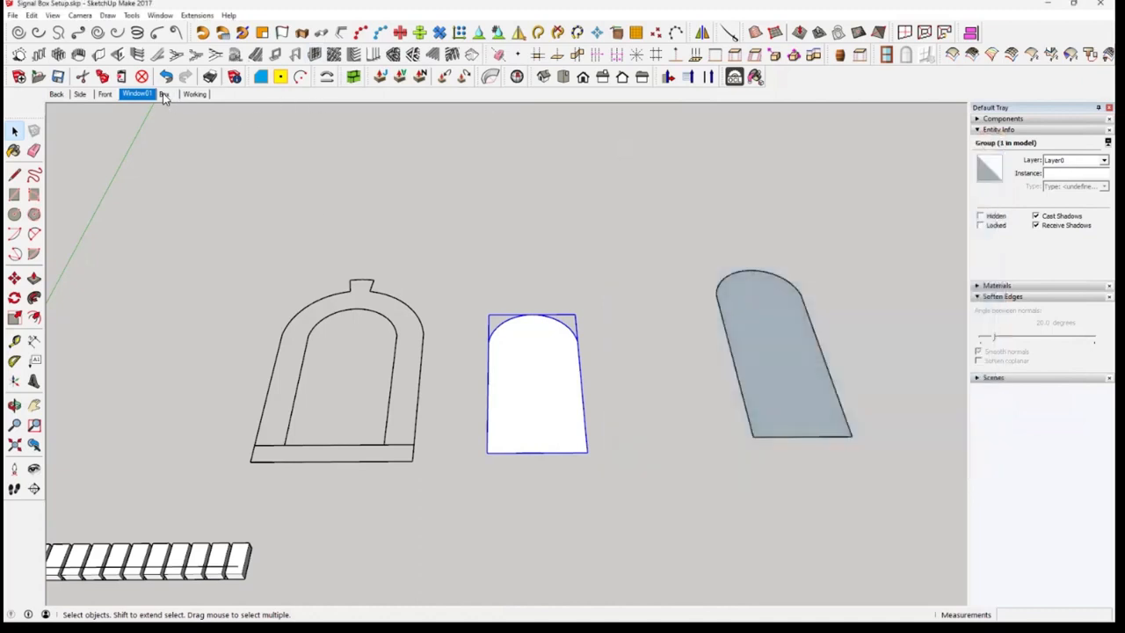
Create a rectangular Panel Divider window frame from the arched face group with 3 rows and 2 columns, adjusting the frame depth and divider width
click(163, 95)
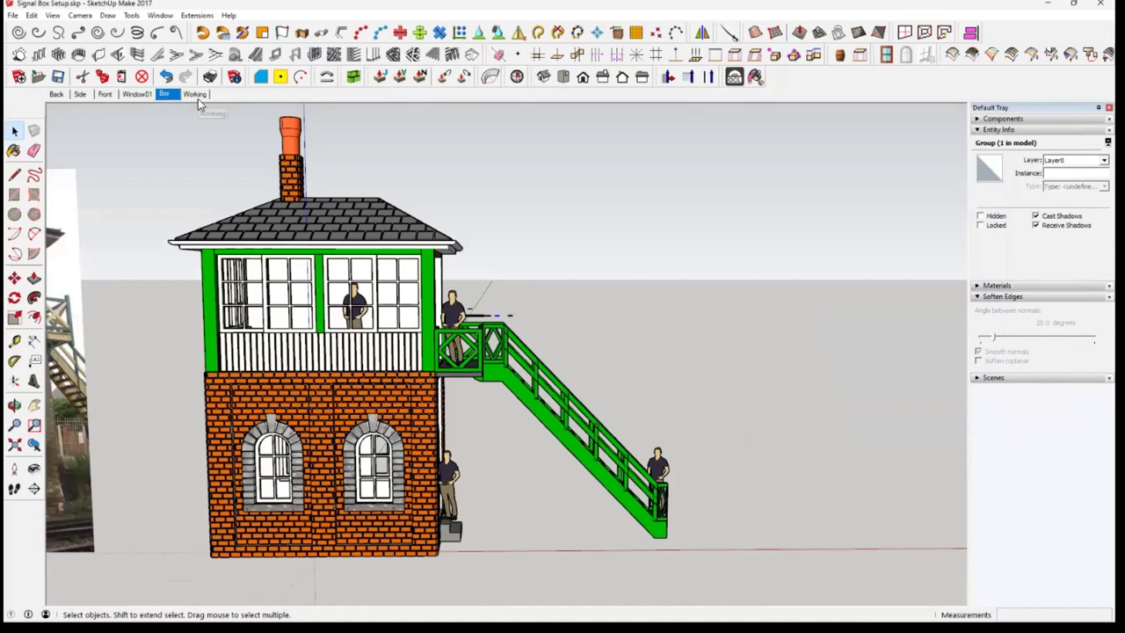
click(143, 97)
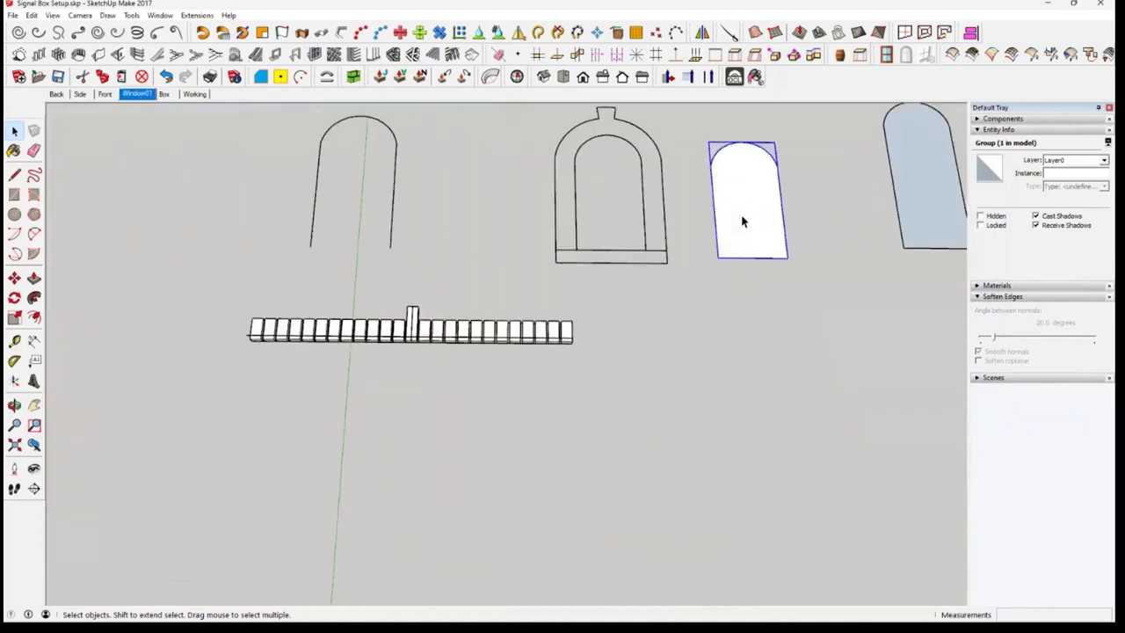
click(320, 55)
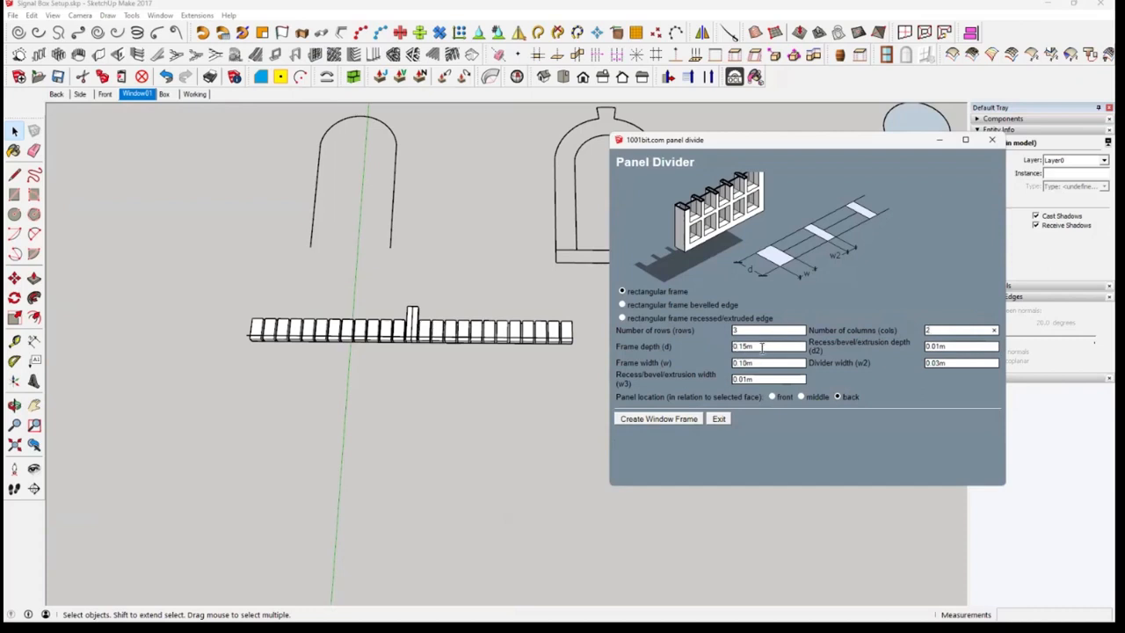
double_click(762, 348)
key(BackSpace)
double_click(937, 363)
key(BackSpace)
click(666, 418)
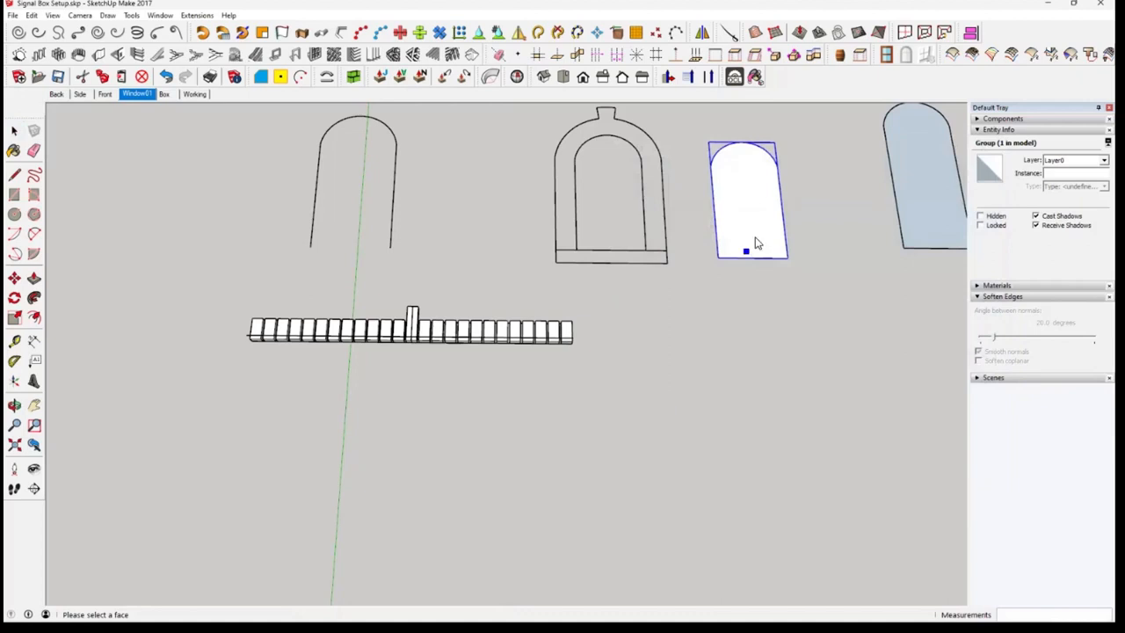
click(771, 279)
middle_drag(771, 279, 743, 296)
scroll(718, 290, up, 5)
scroll(719, 280, up, 3)
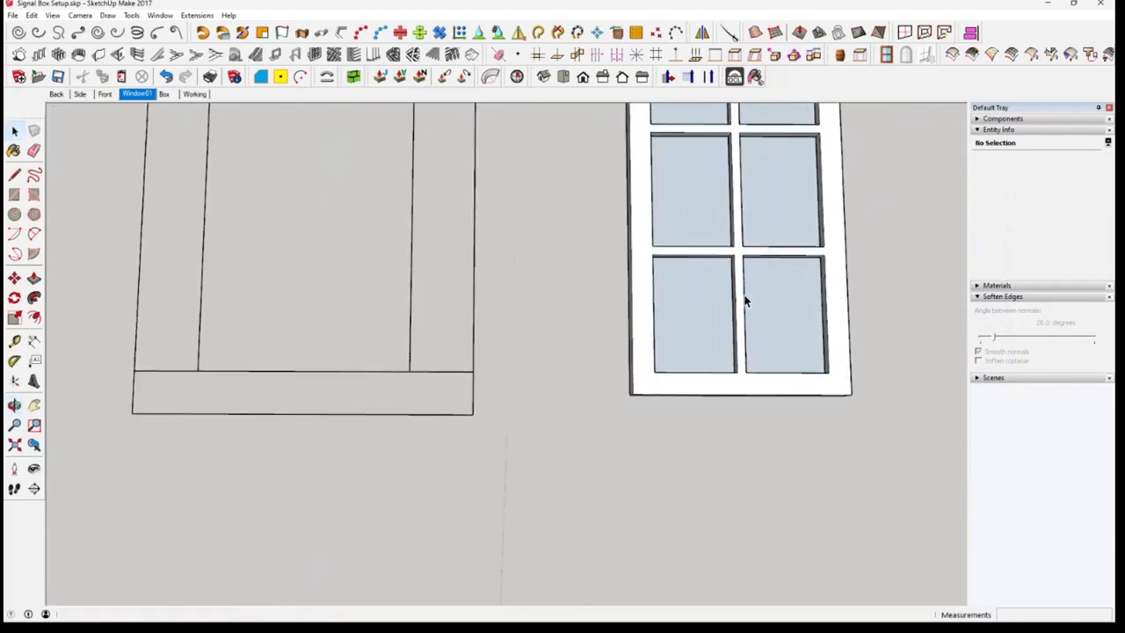
Delete the arched panel face behind the new window frame so its panes are open
click(701, 324)
scroll(700, 325, down, 3)
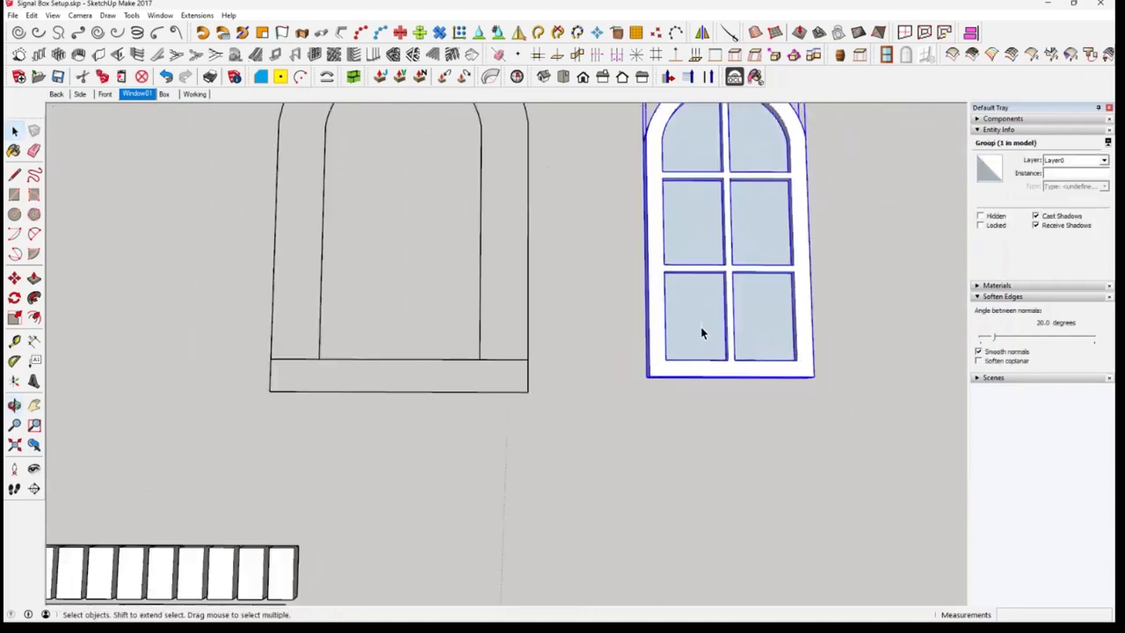
scroll(700, 329, down, 1)
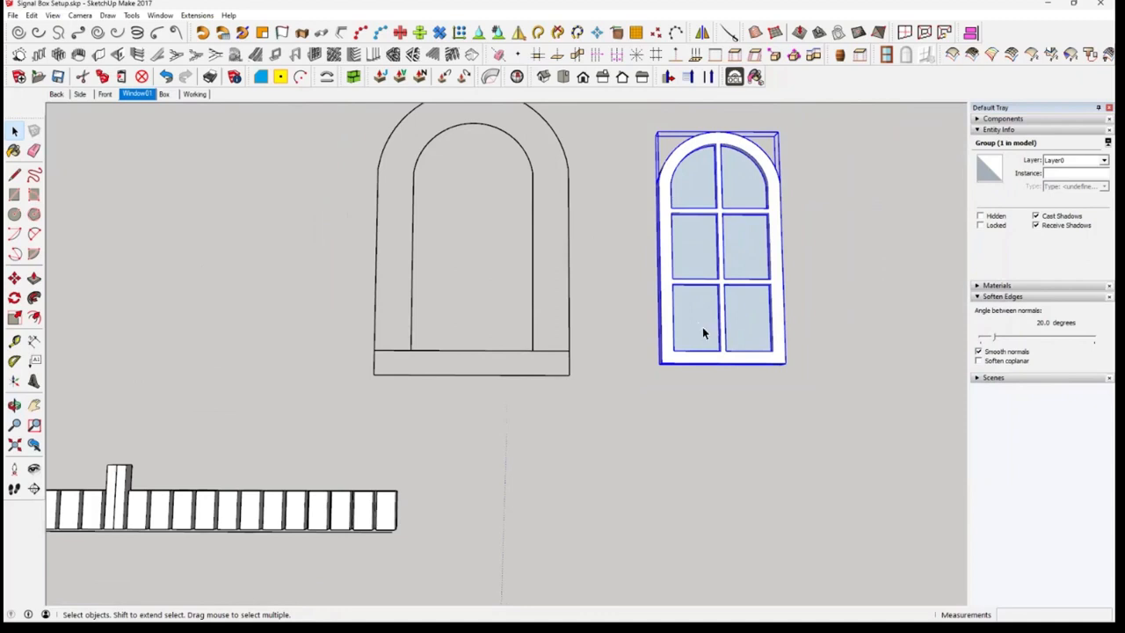
double_click(703, 327)
middle_drag(706, 318, 748, 173)
middle_drag(748, 261, 777, 349)
click(762, 418)
click(787, 443)
middle_drag(787, 443, 803, 385)
scroll(778, 386, down, 3)
click(803, 385)
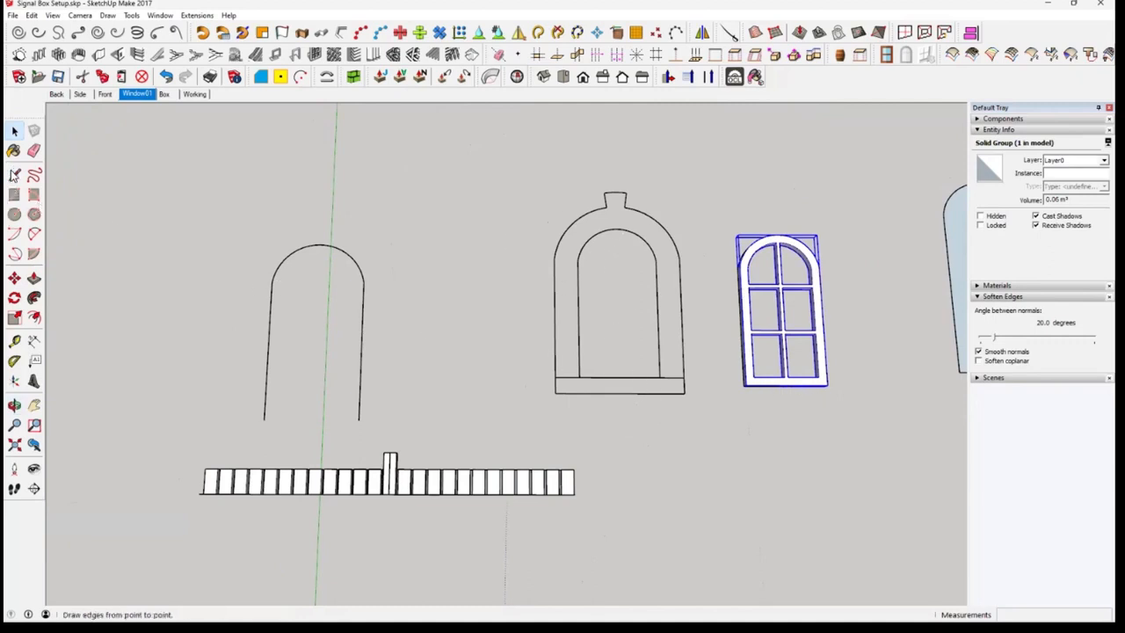
click(14, 280)
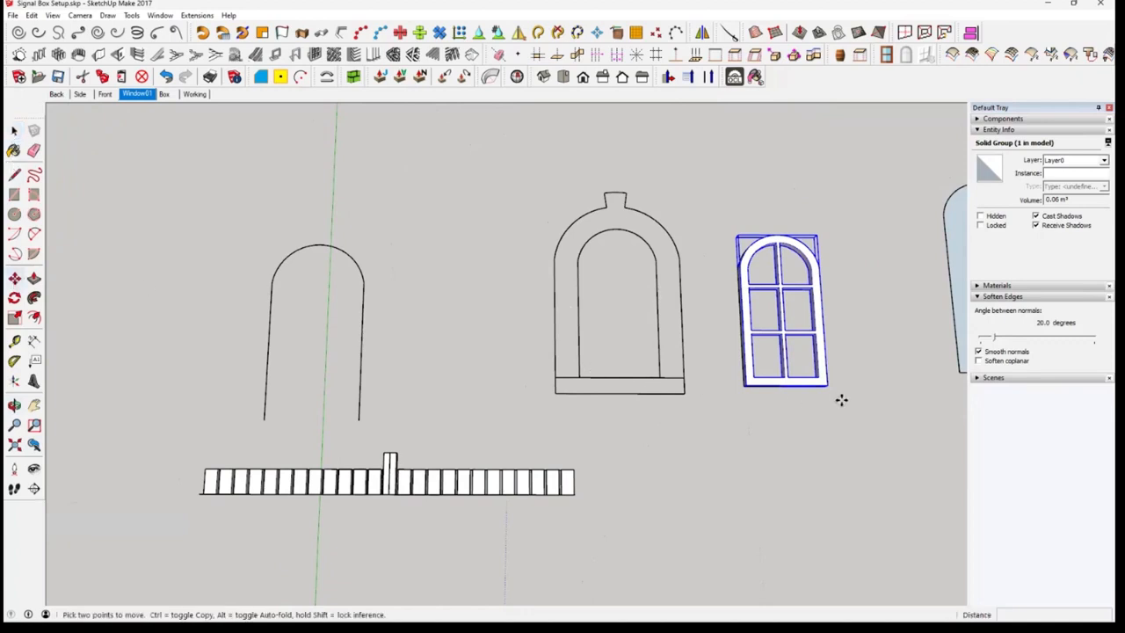
click(797, 387)
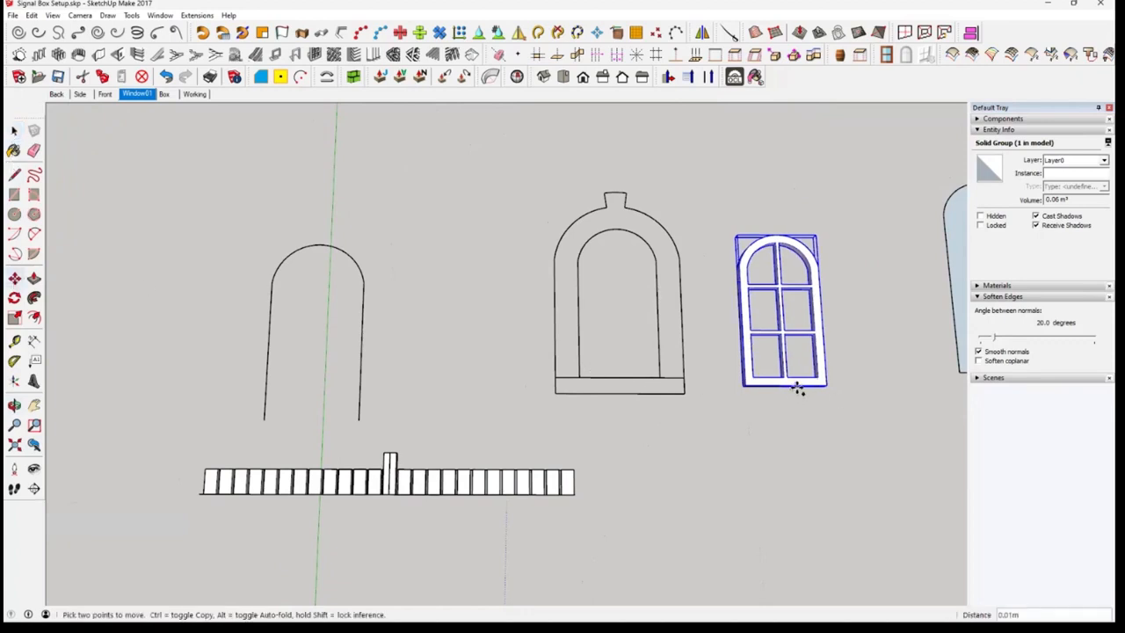
key(ctrl)
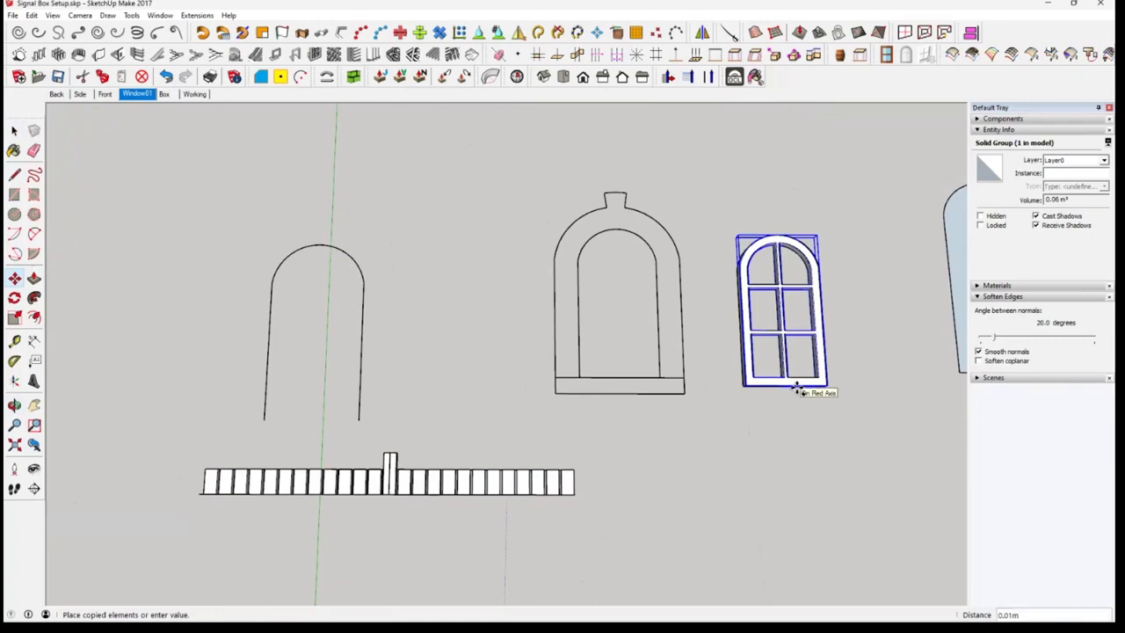
key(Escape)
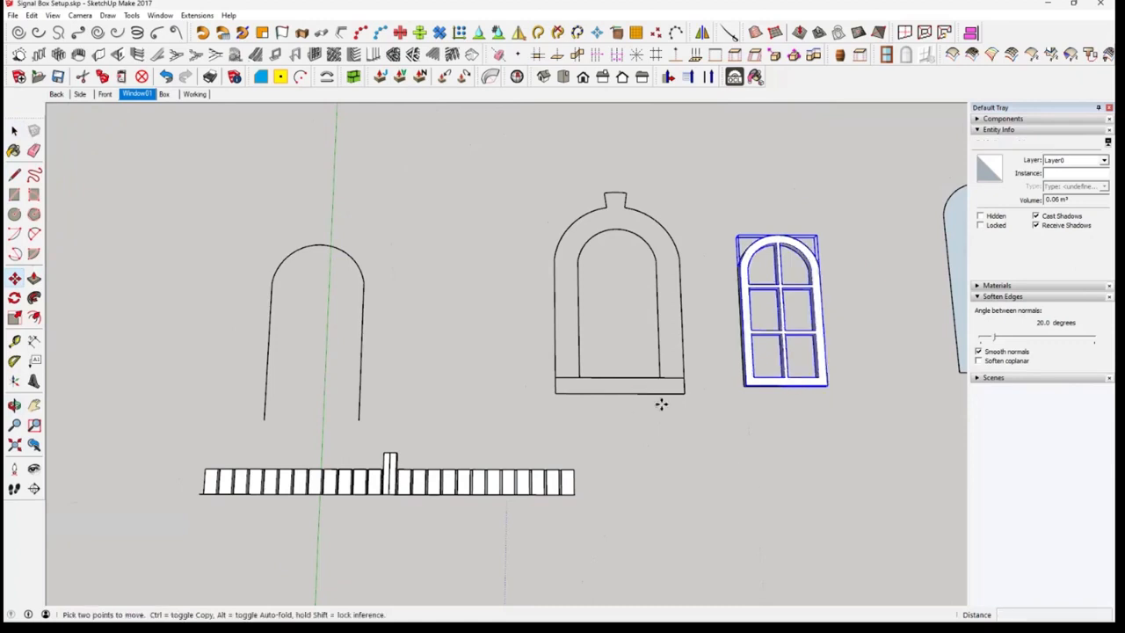
key(space)
click(674, 414)
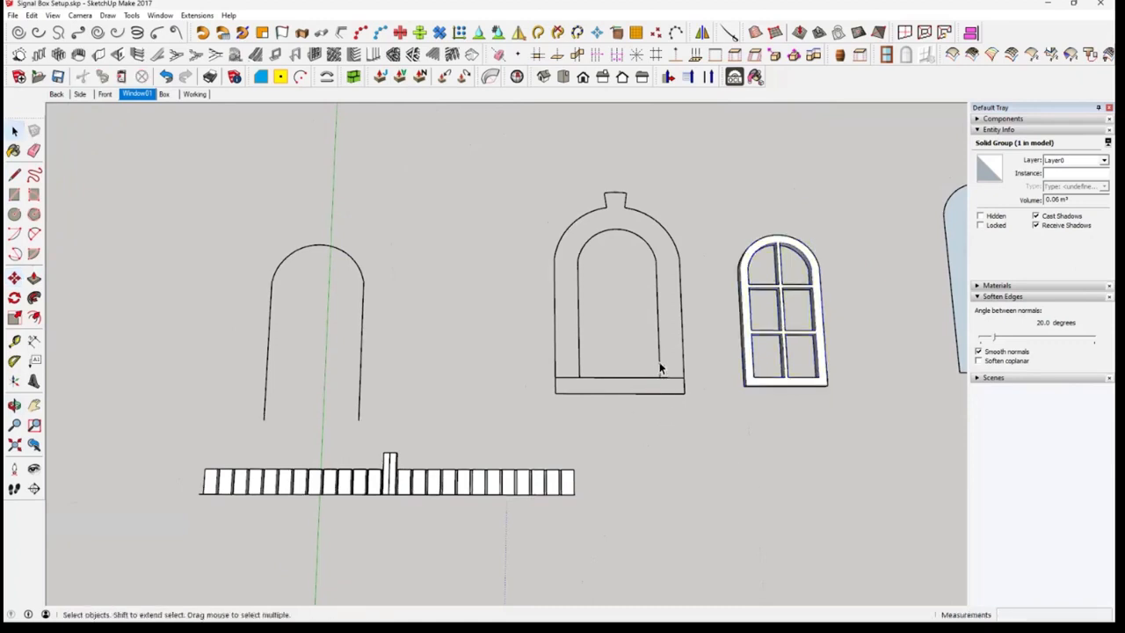
Measure the length and height of the sill at the base of the arched surround outline
scroll(665, 364, up, 2)
scroll(669, 380, up, 3)
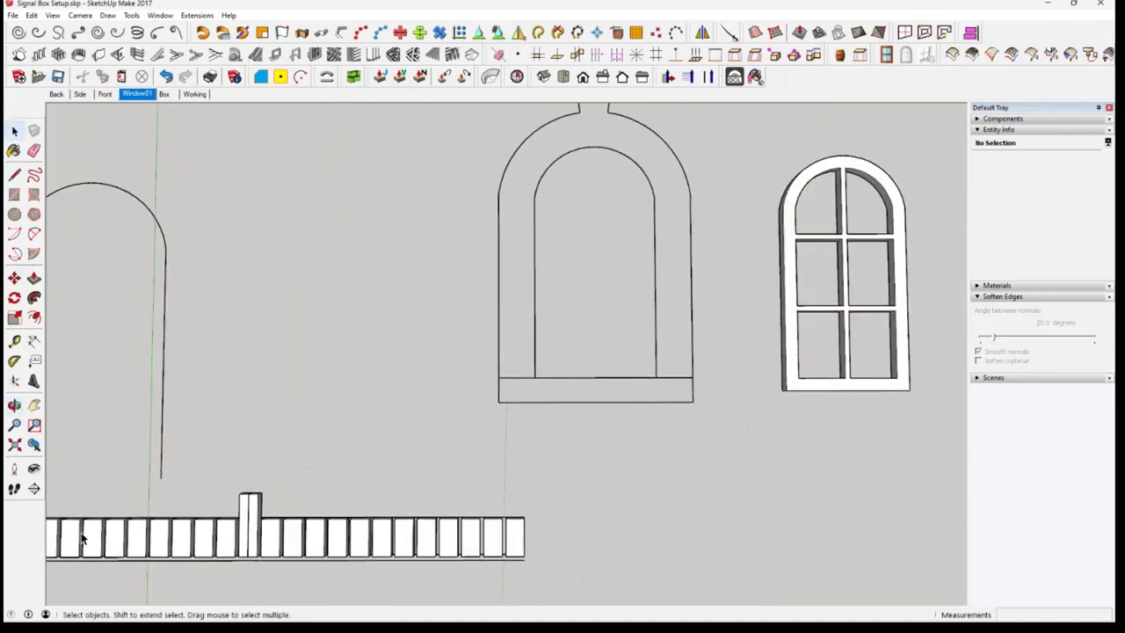
middle_drag(618, 206, 633, 252)
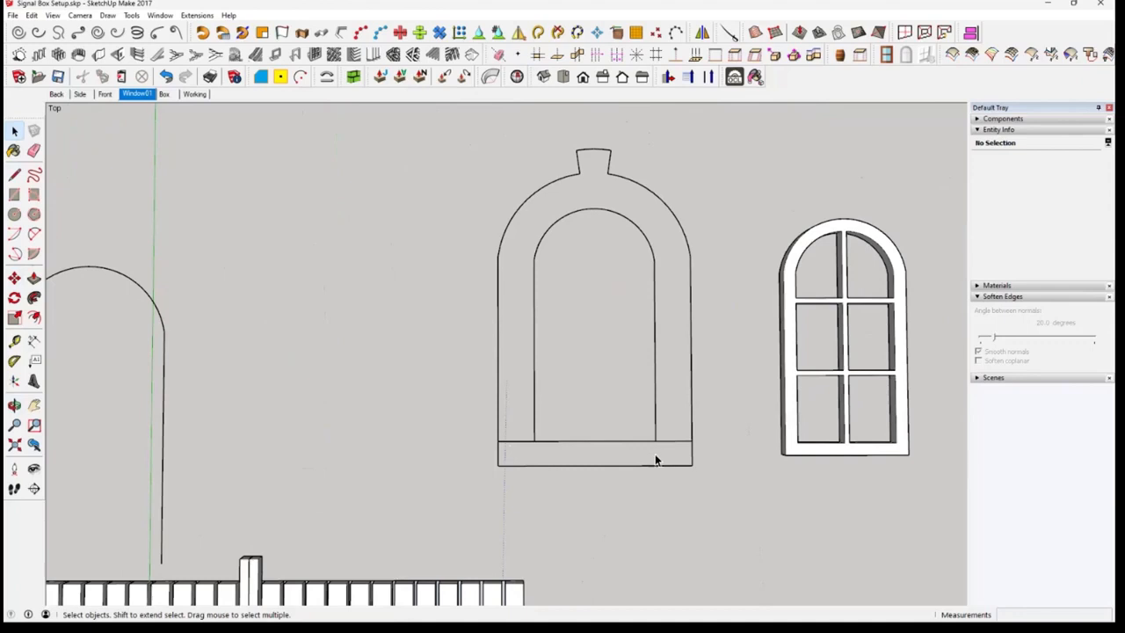
middle_drag(656, 460, 805, 457)
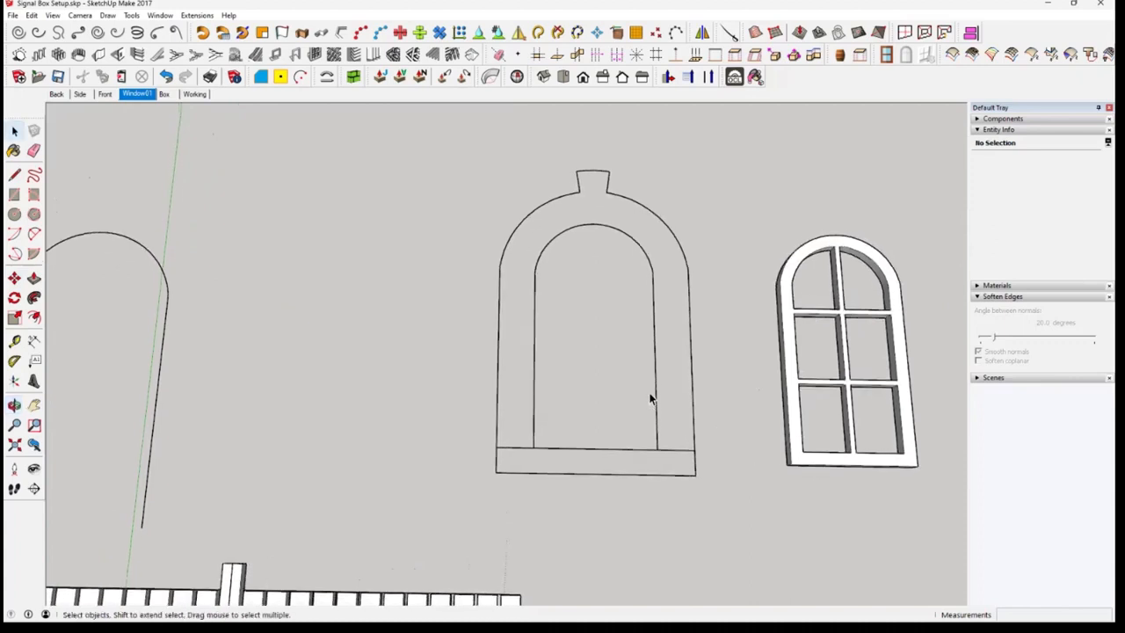
click(610, 387)
click(610, 388)
middle_drag(592, 465, 599, 465)
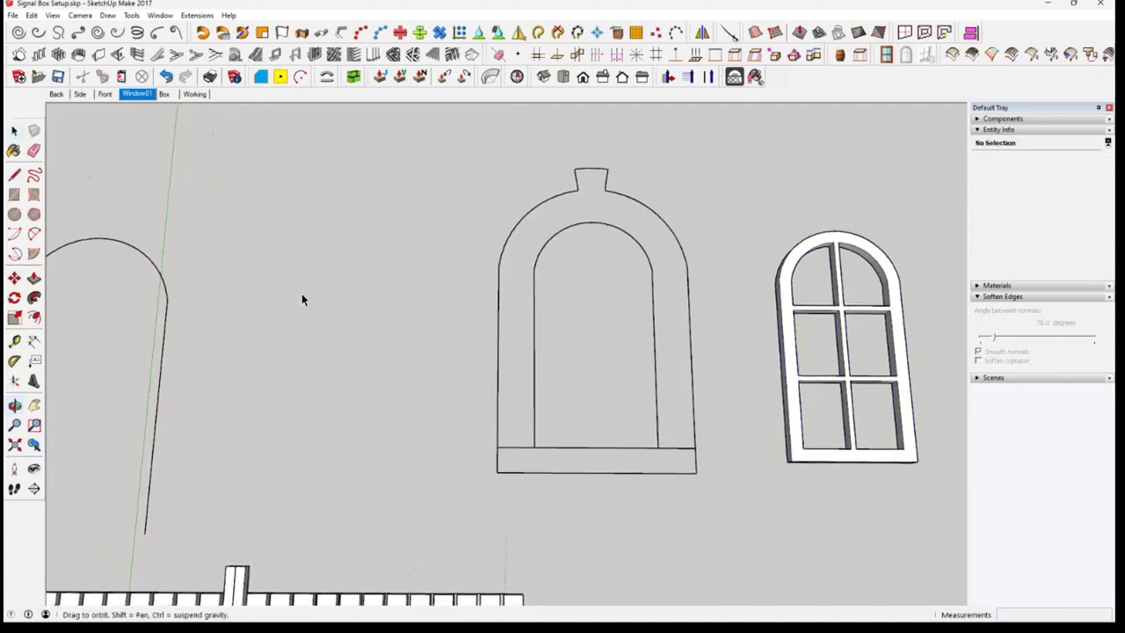
click(14, 341)
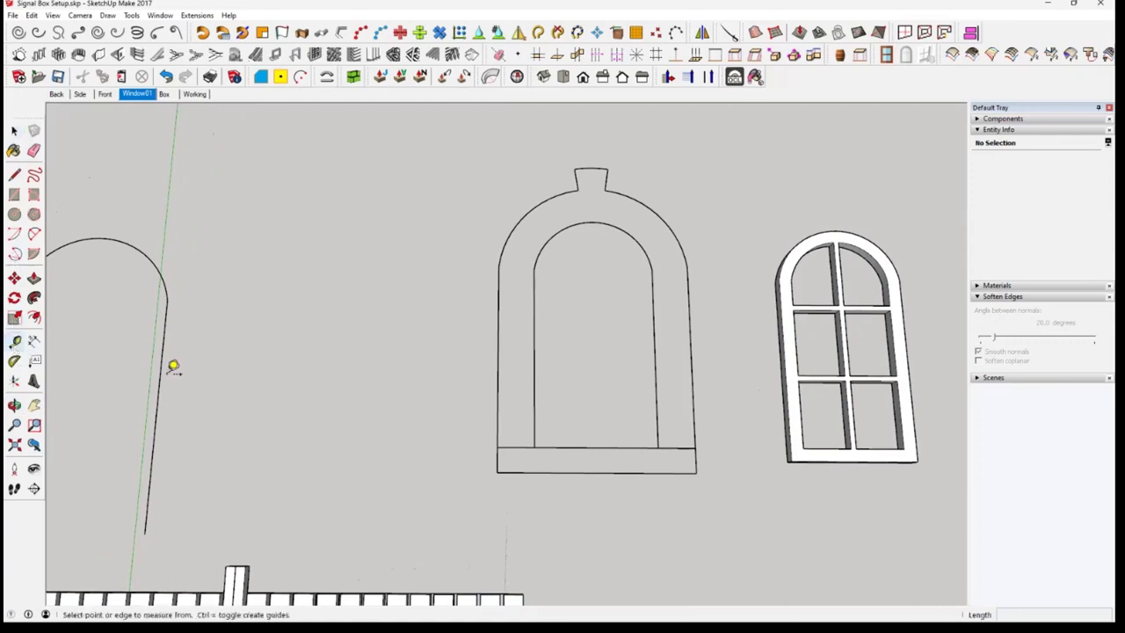
click(498, 459)
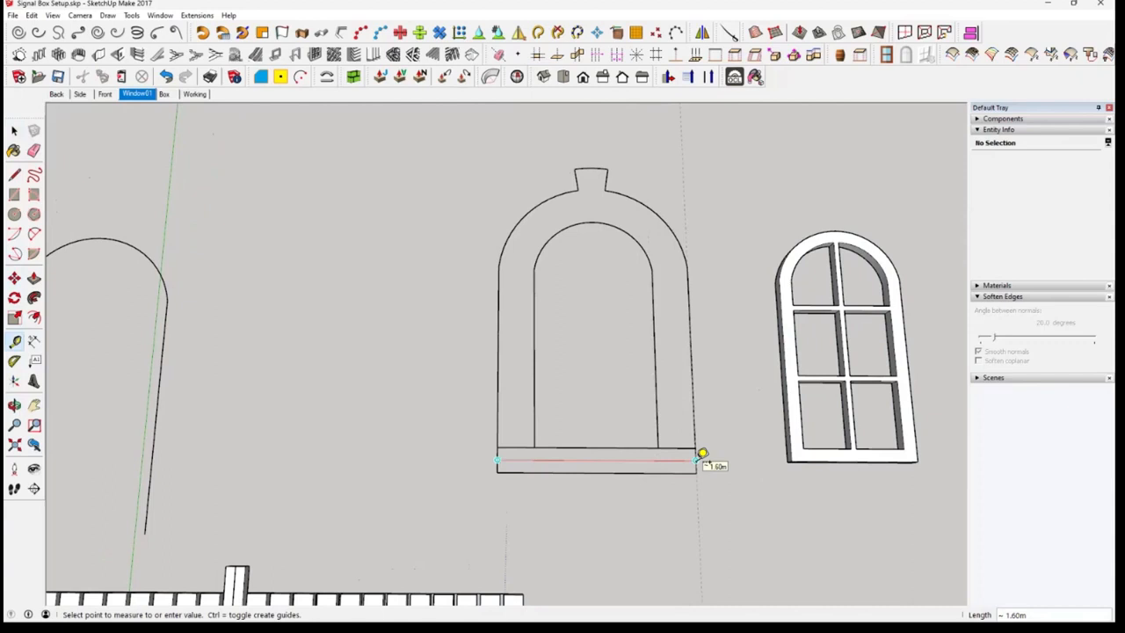
click(660, 472)
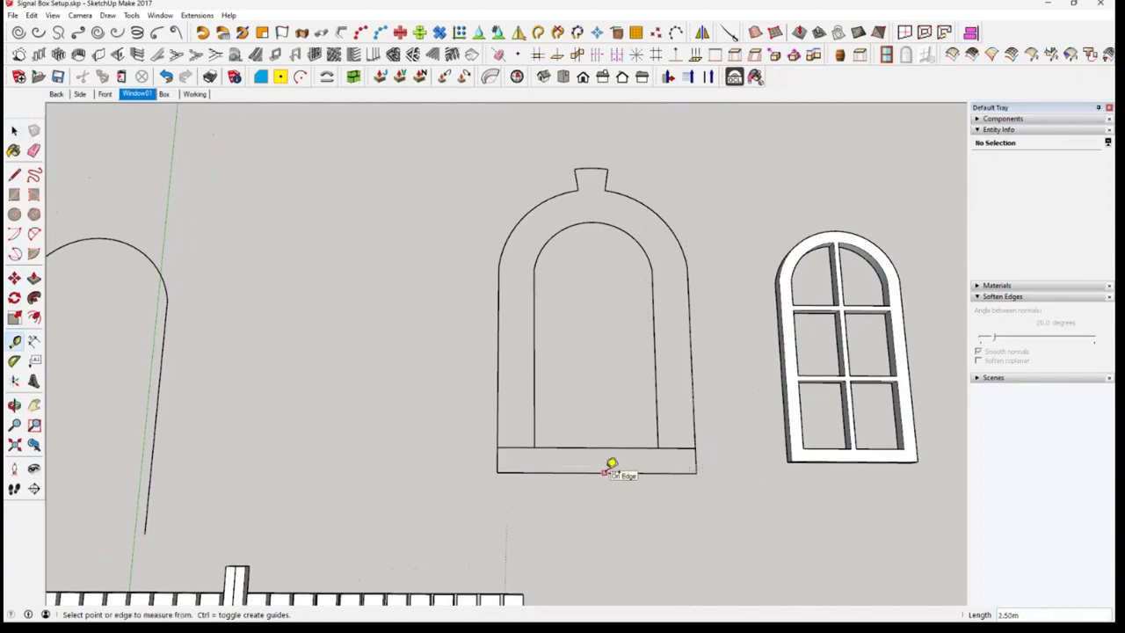
click(605, 472)
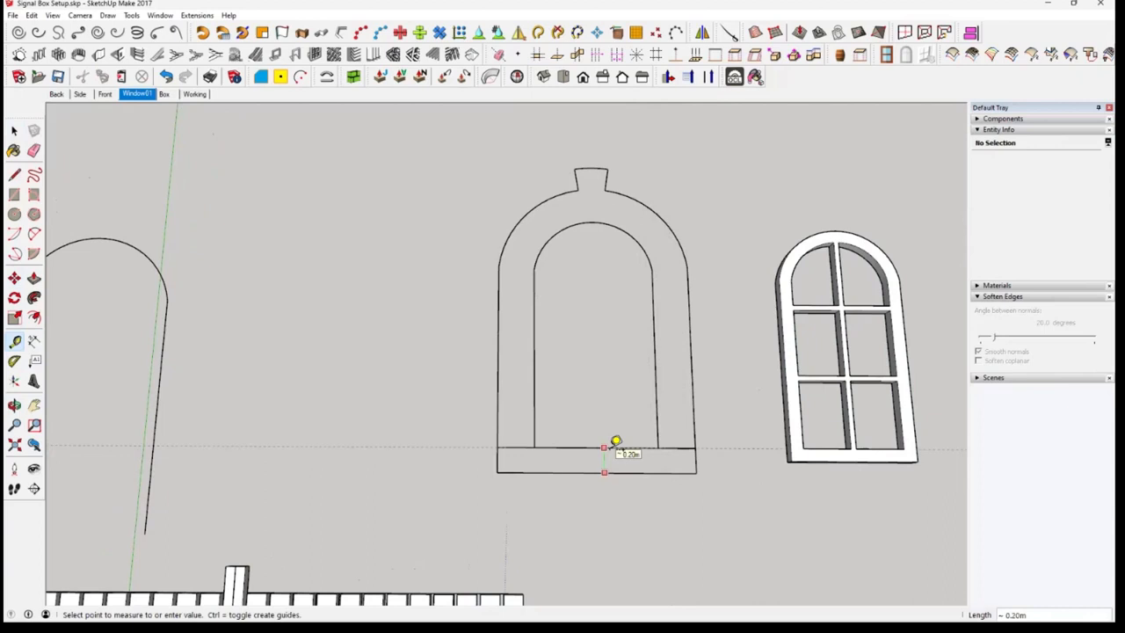
click(607, 447)
drag(642, 494, 658, 469)
key(t)
middle_drag(652, 473, 652, 473)
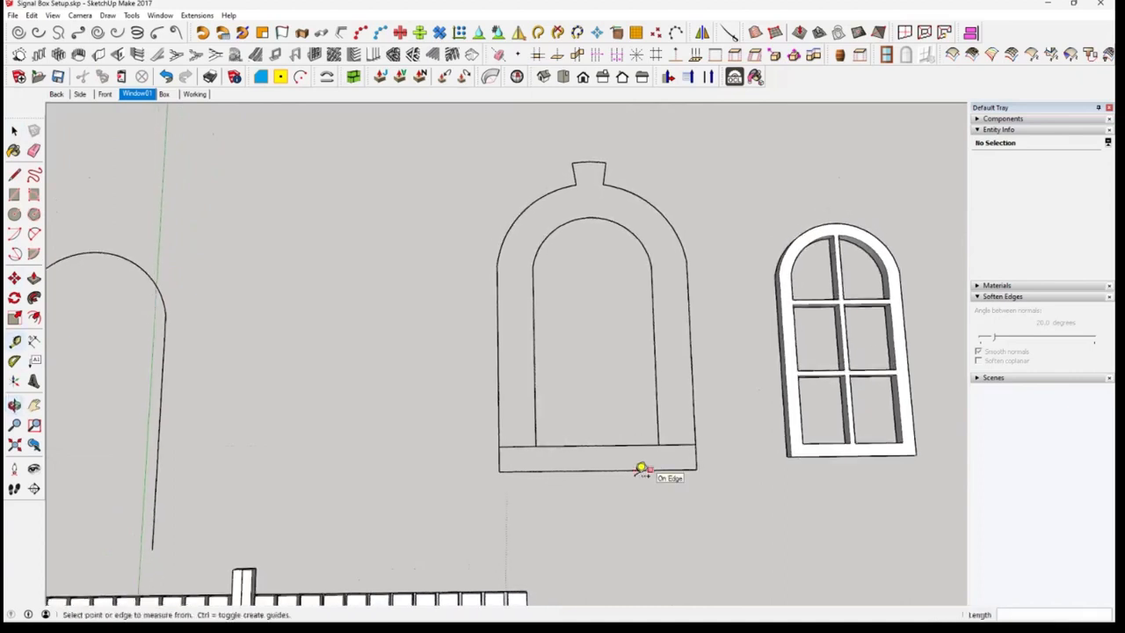
mouse_move(720, 479)
middle_down()
mouse_move(708, 497)
mouse_move(718, 494)
middle_up()
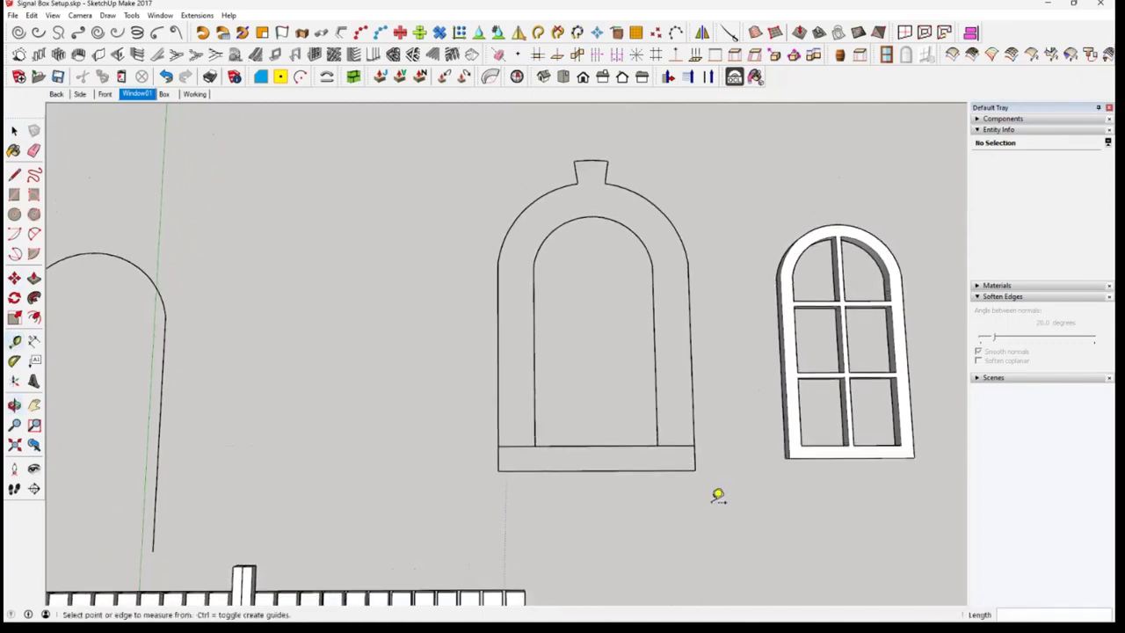
Delete the outer side edges, outer arcs and keystone of the arched surround, keeping the inner arch and the sill
click(14, 130)
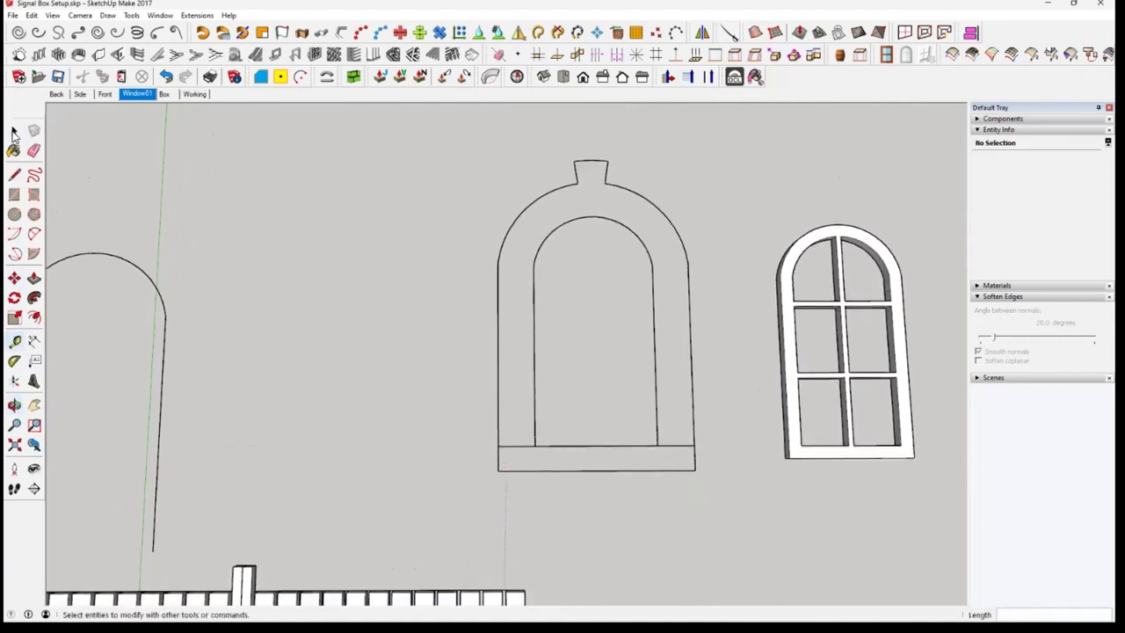
click(535, 422)
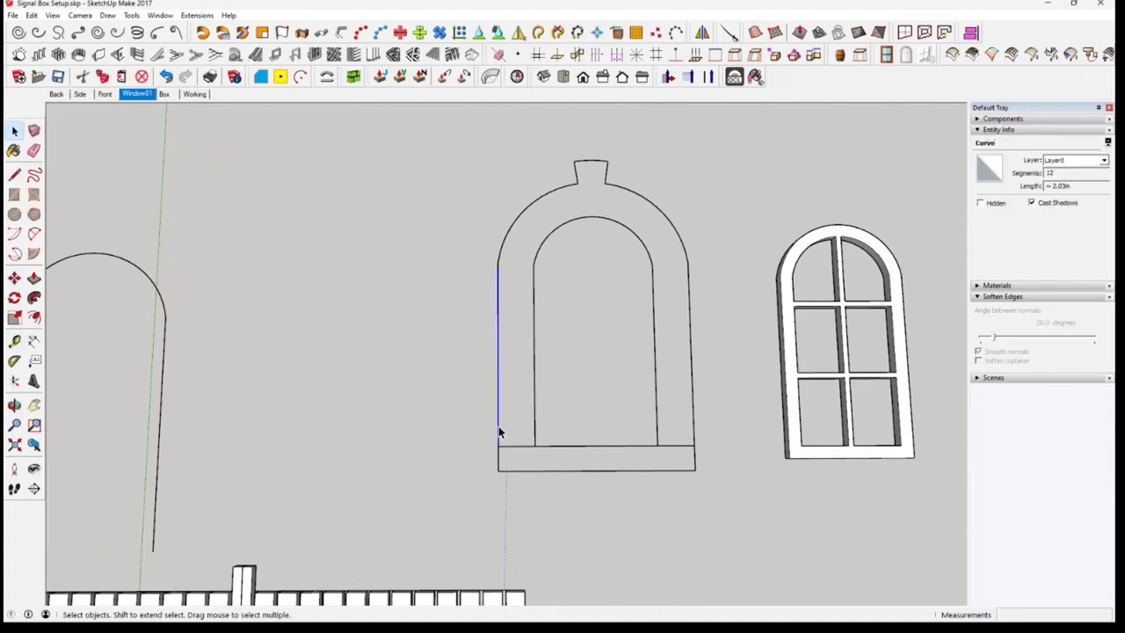
key(Delete)
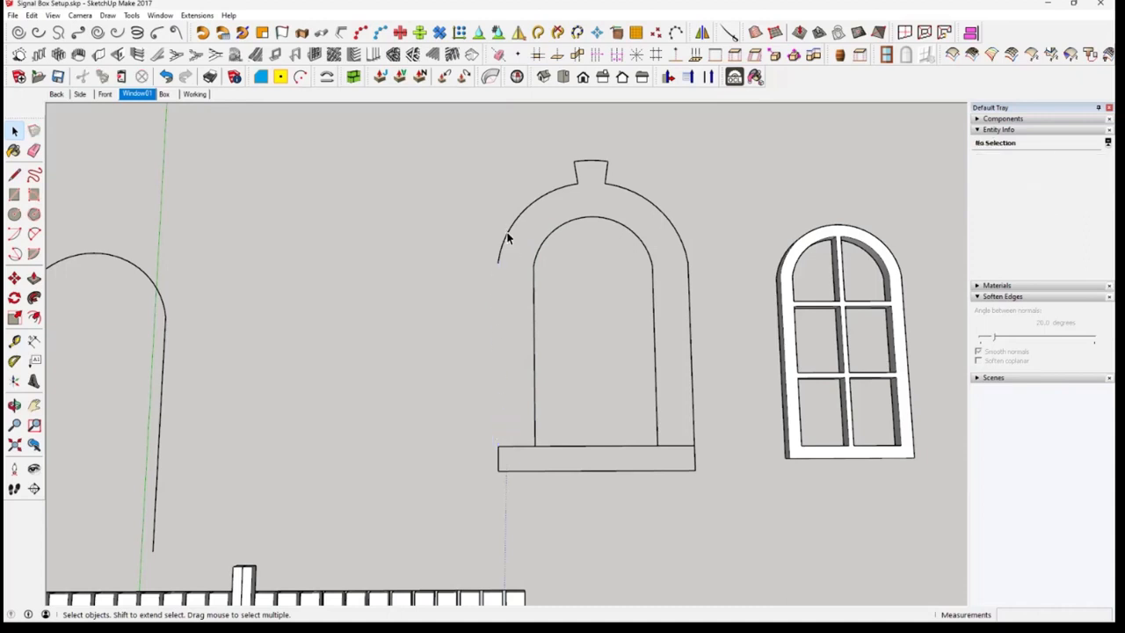
drag(438, 181, 519, 280)
click(515, 229)
key(Delete)
drag(561, 143, 623, 193)
key(Delete)
click(637, 195)
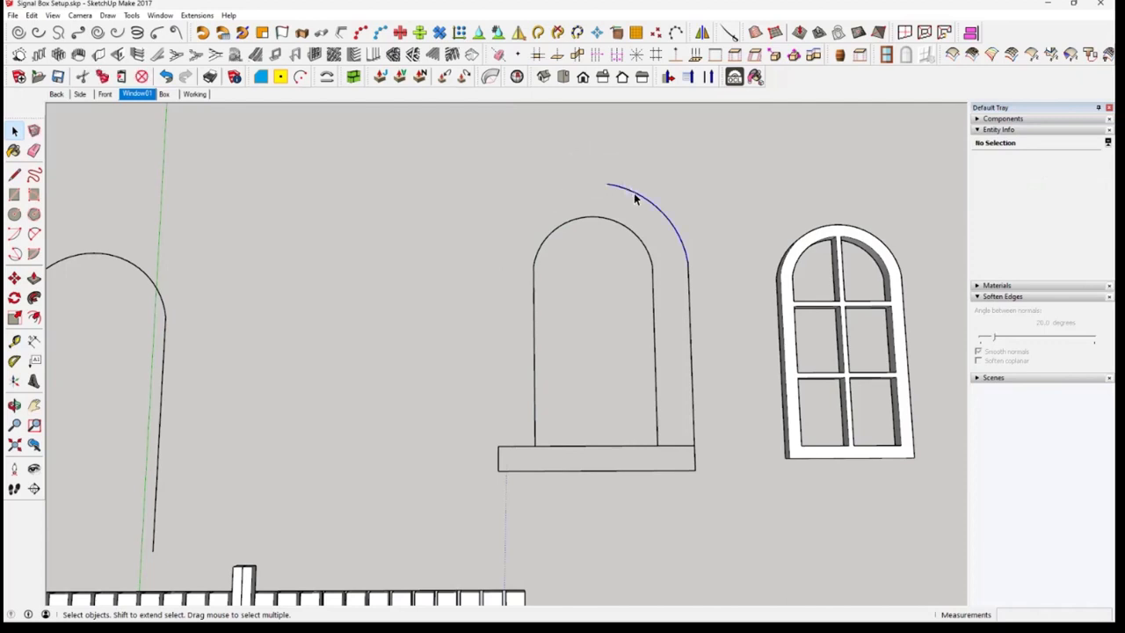
key(Delete)
click(690, 334)
key(Delete)
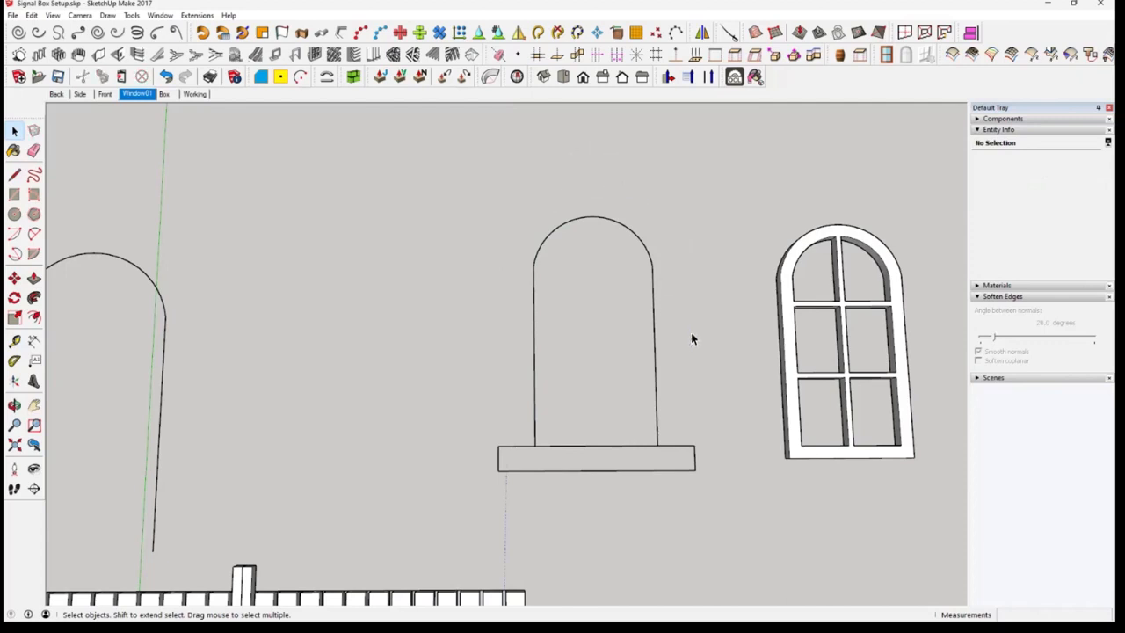
Measure the blocks in the straight row below the arched outline
middle_drag(753, 484, 782, 402)
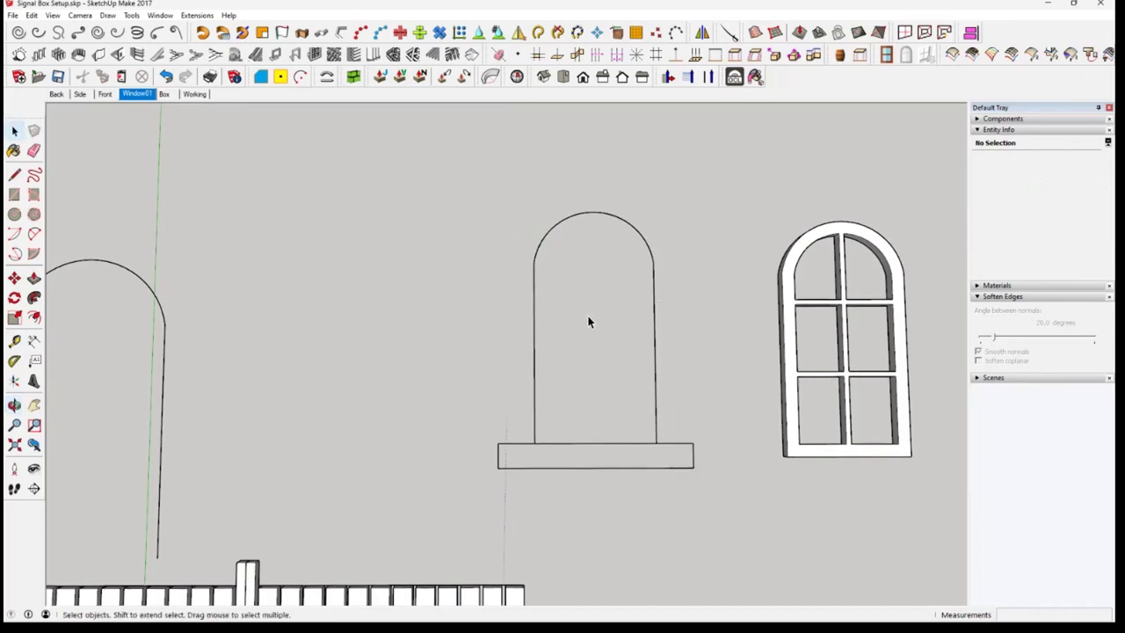
middle_drag(553, 476, 477, 515)
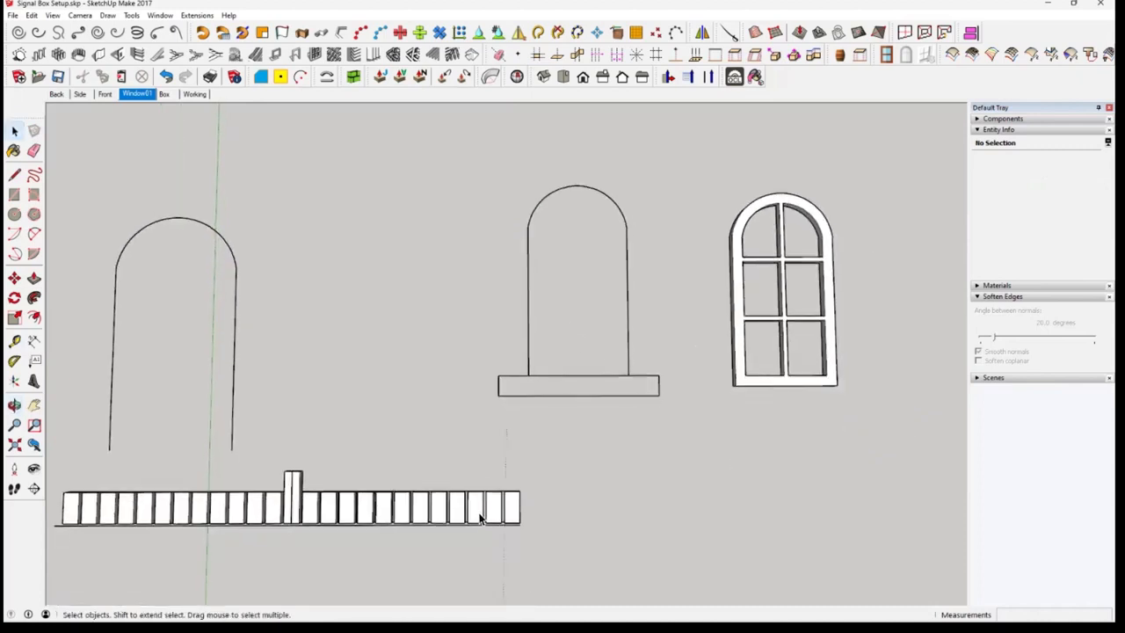
scroll(477, 515, up, 3)
click(14, 340)
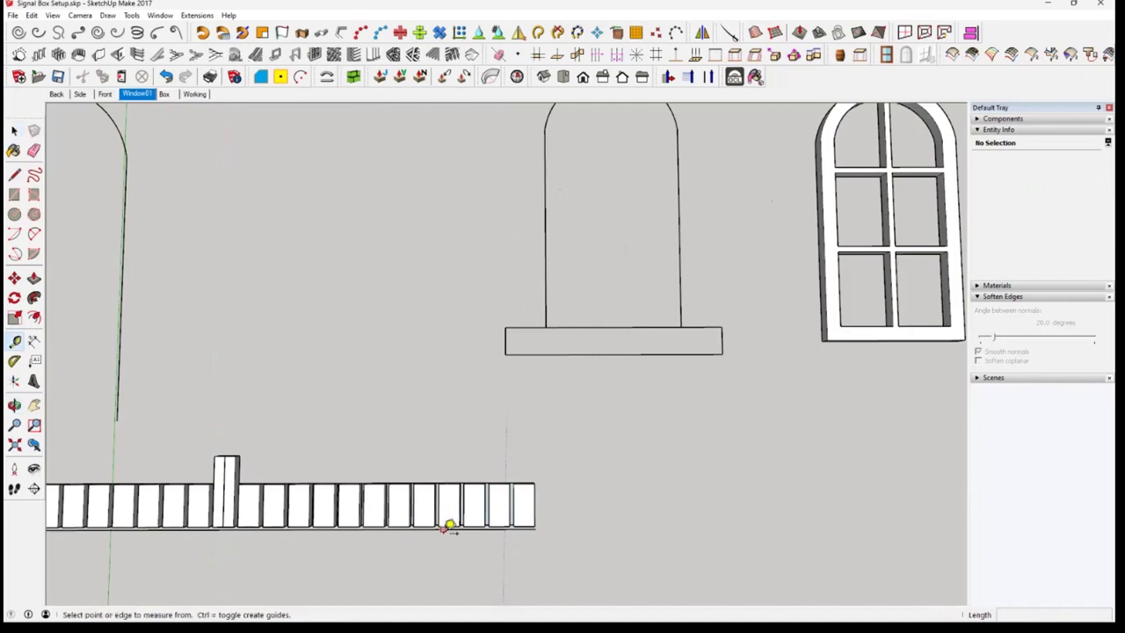
click(427, 525)
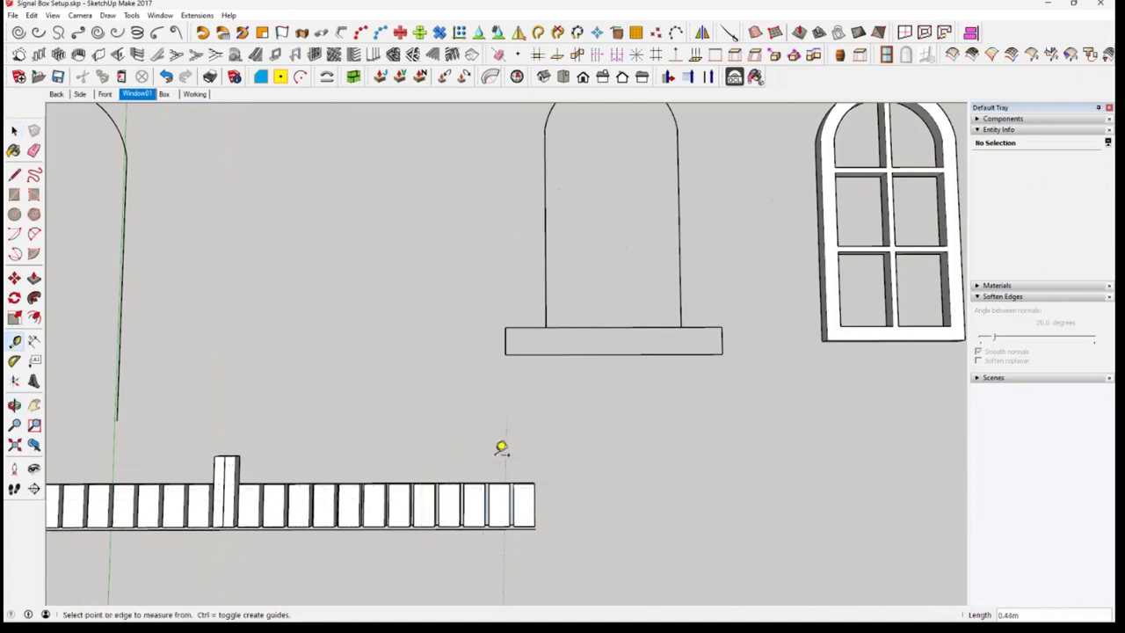
middle_drag(505, 372, 466, 299)
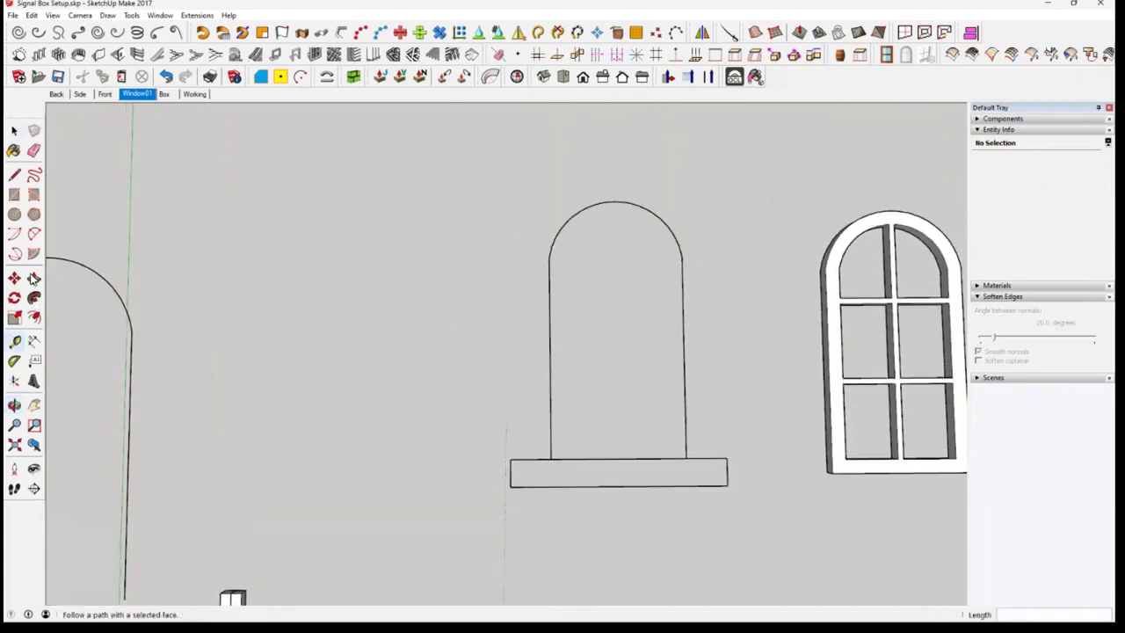
Weld the inner arch and both straight side edges above the sill into one curve and check its selection
key(space)
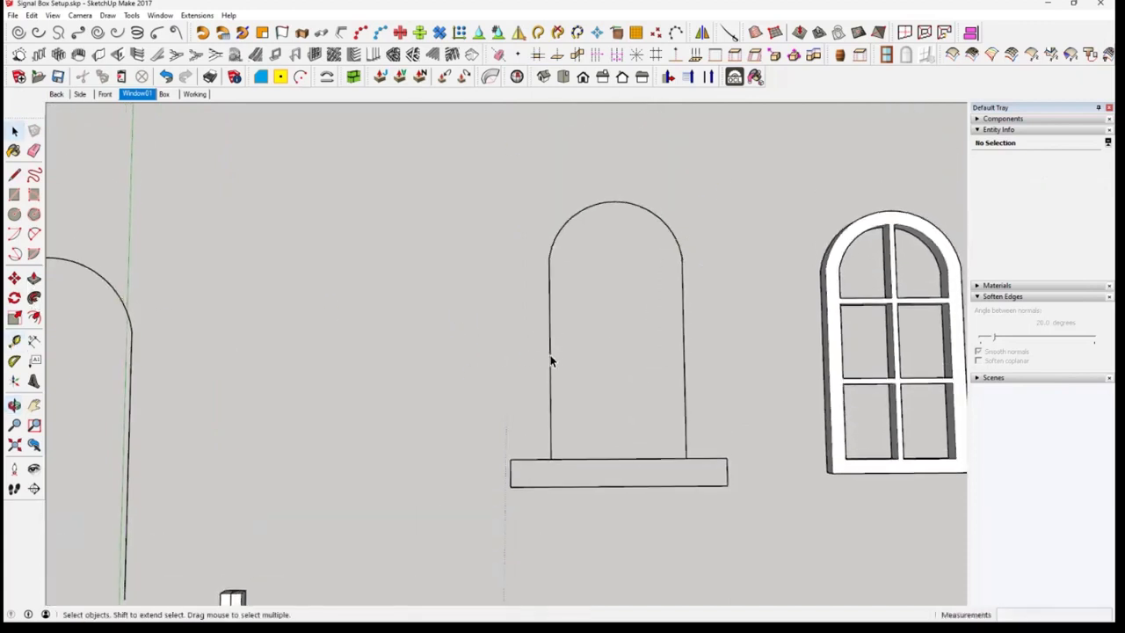
click(550, 361)
middle_drag(572, 316, 555, 371)
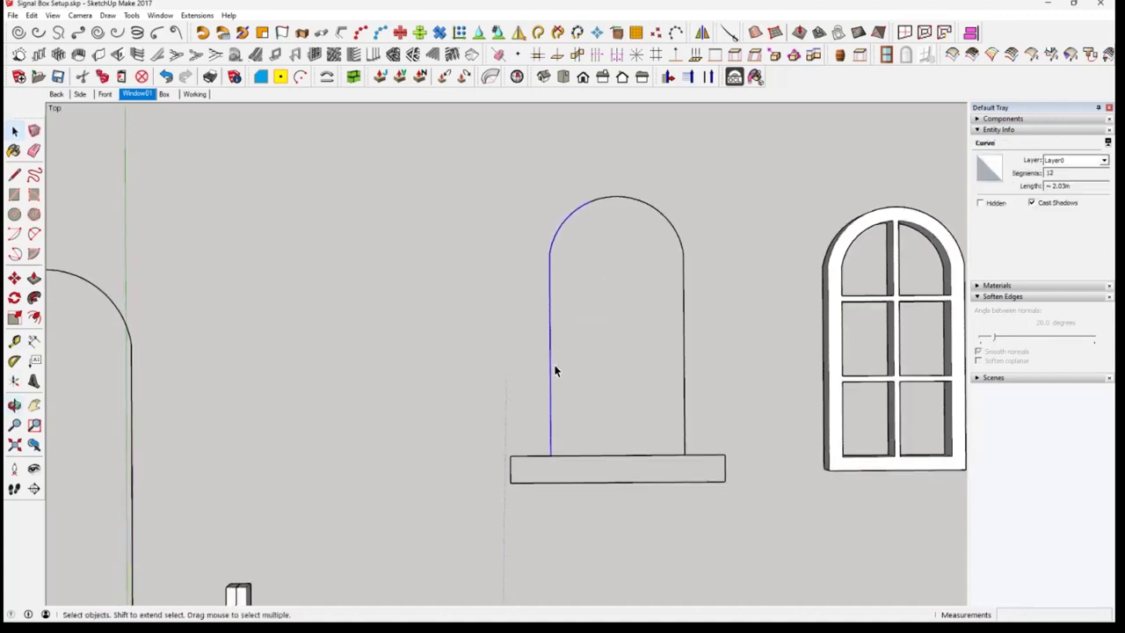
shift+click(607, 198)
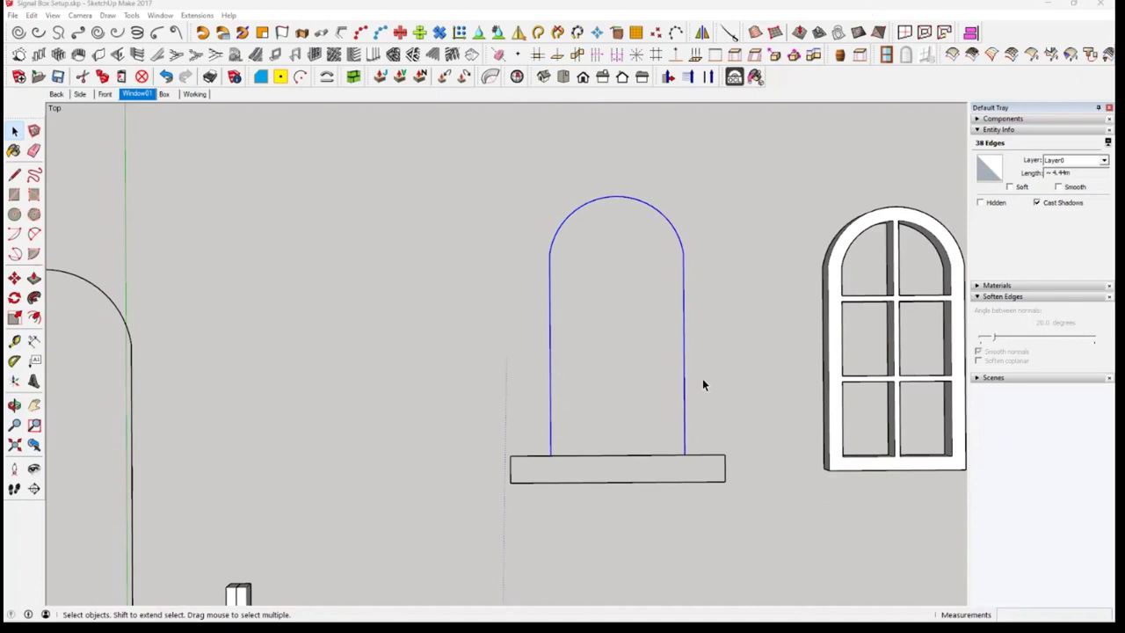
click(538, 34)
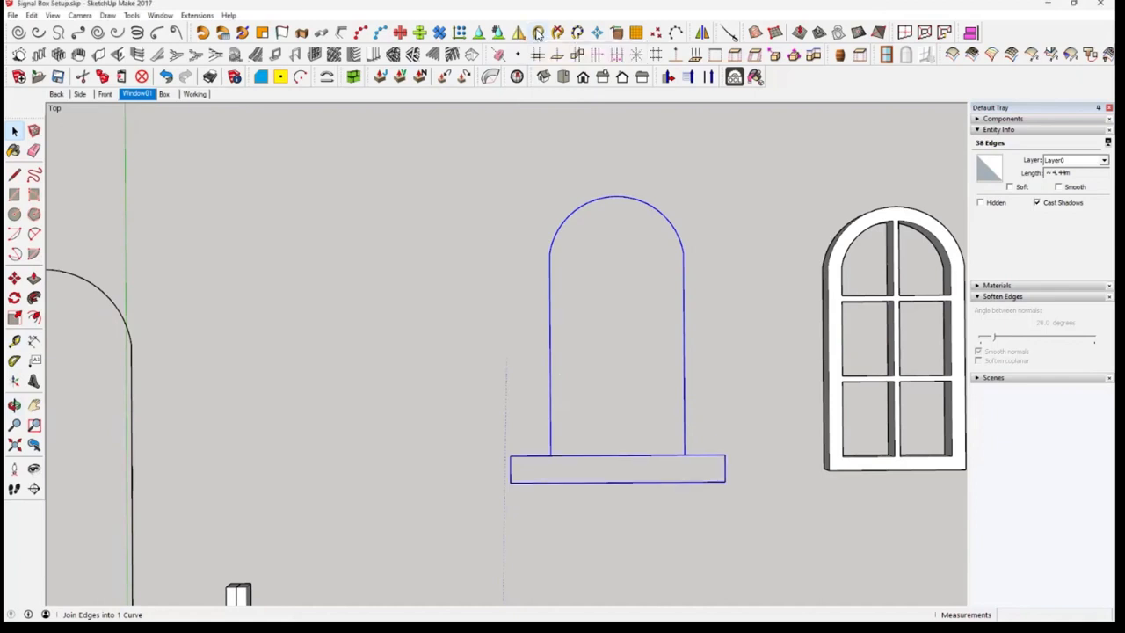
click(720, 452)
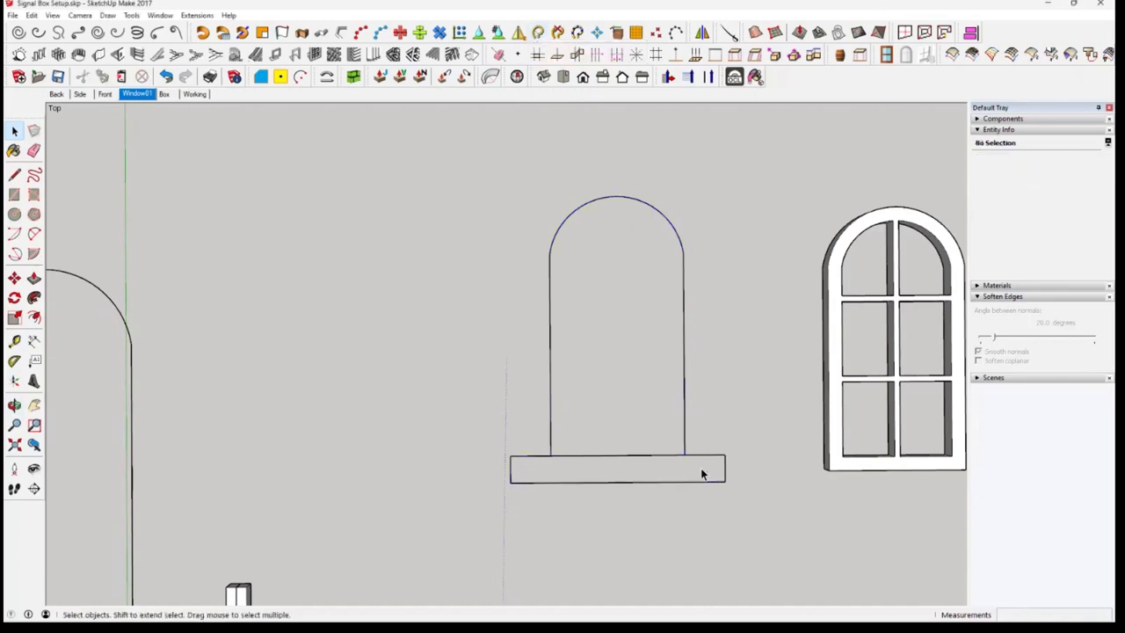
click(709, 457)
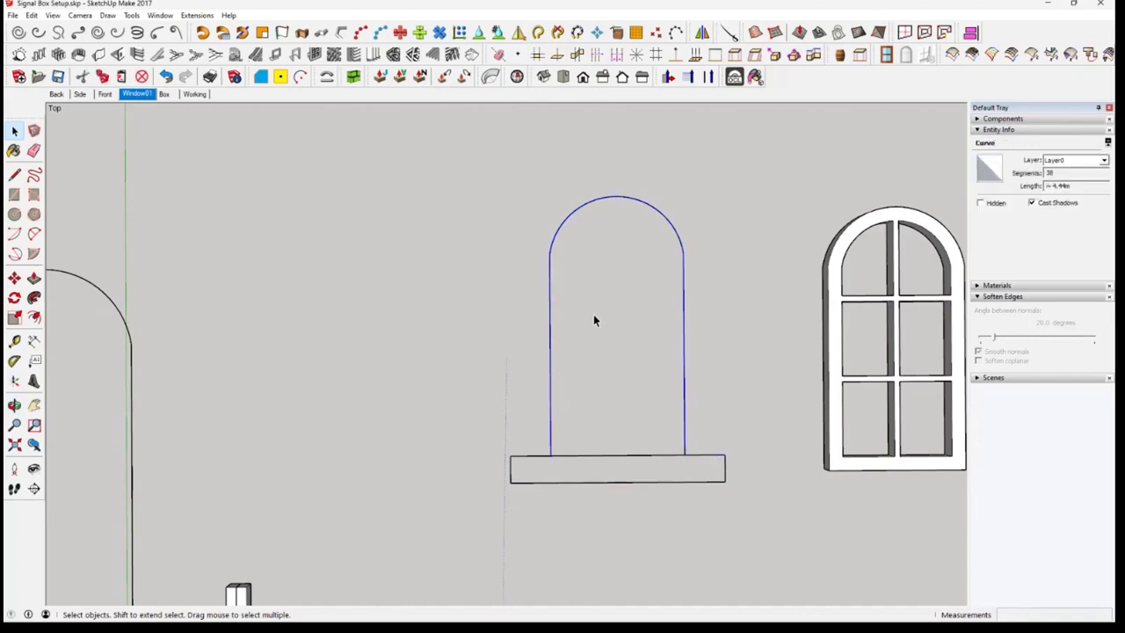
Offset the welded inner arch curve outward by 0.3 m to form the outer edge of the surround
click(698, 455)
click(685, 408)
click(35, 318)
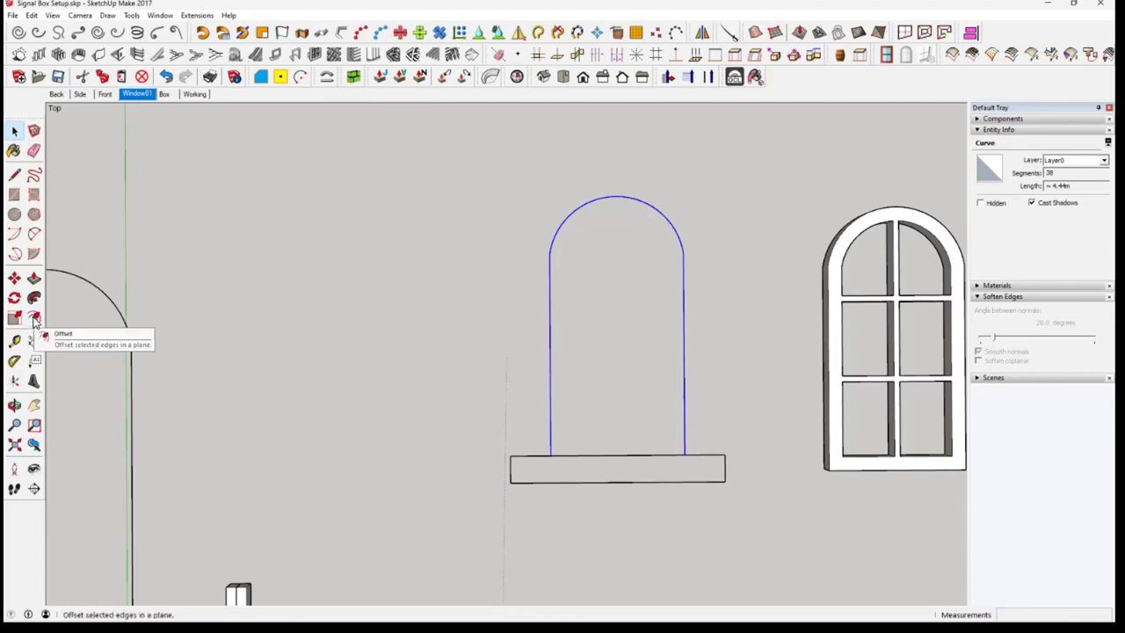
click(34, 319)
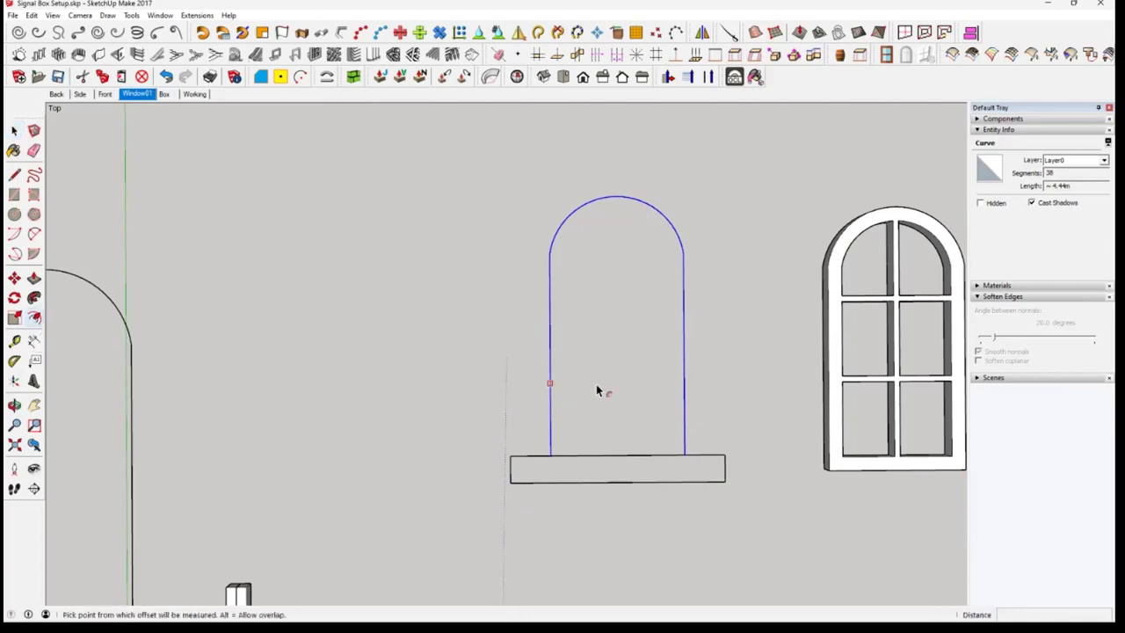
click(551, 379)
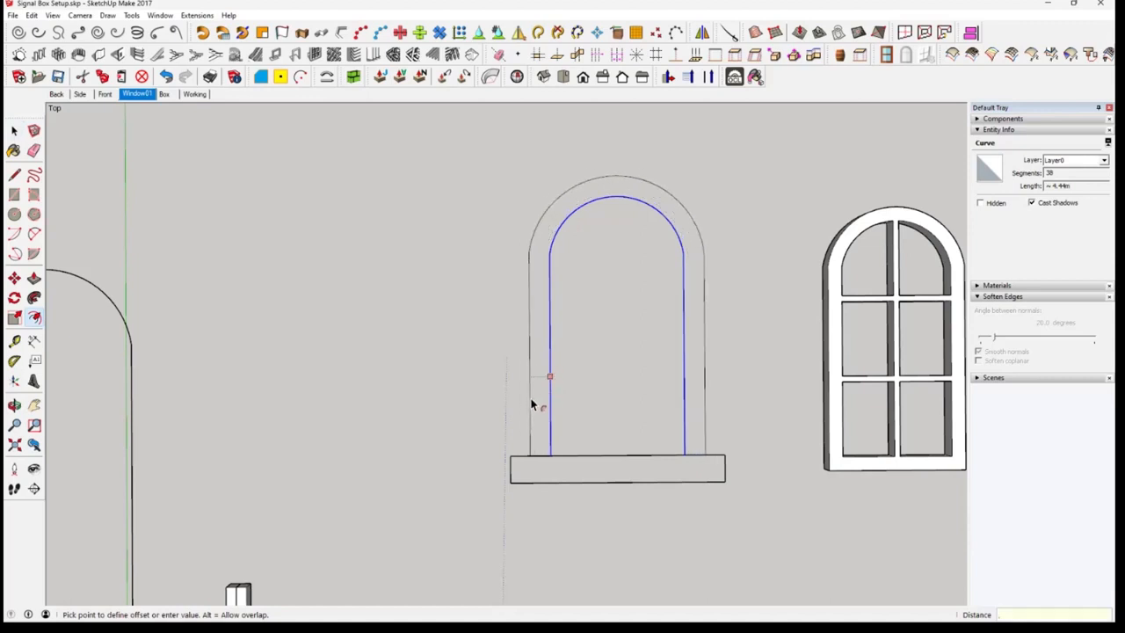
text(.3)
key(Return)
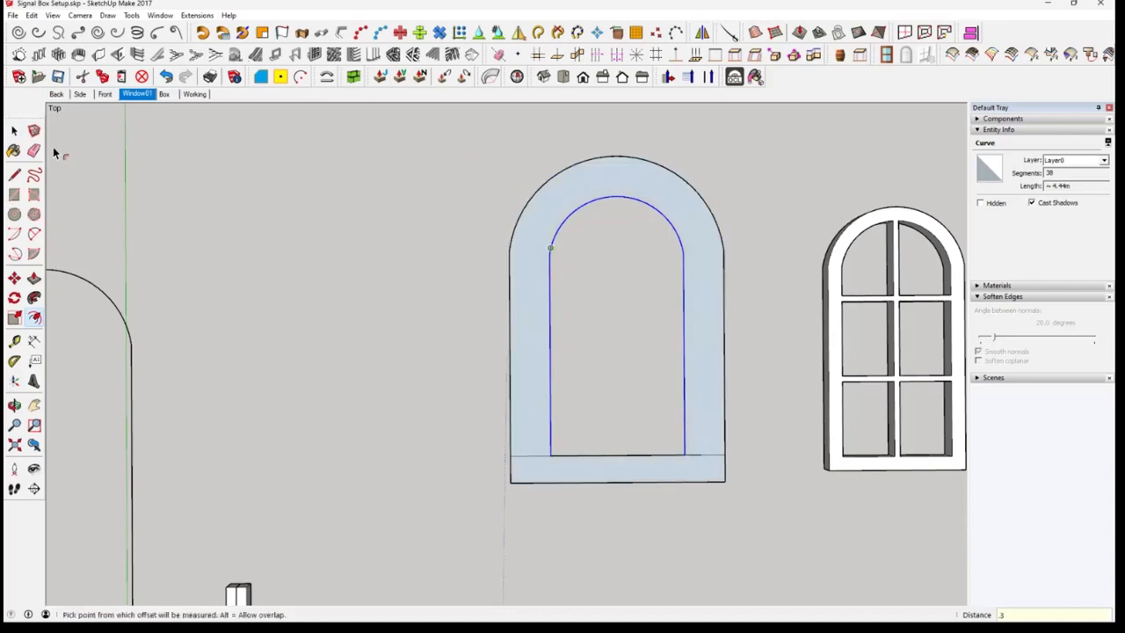
Delete the faces of the arched surround and the sill, keeping only their outlines
click(14, 130)
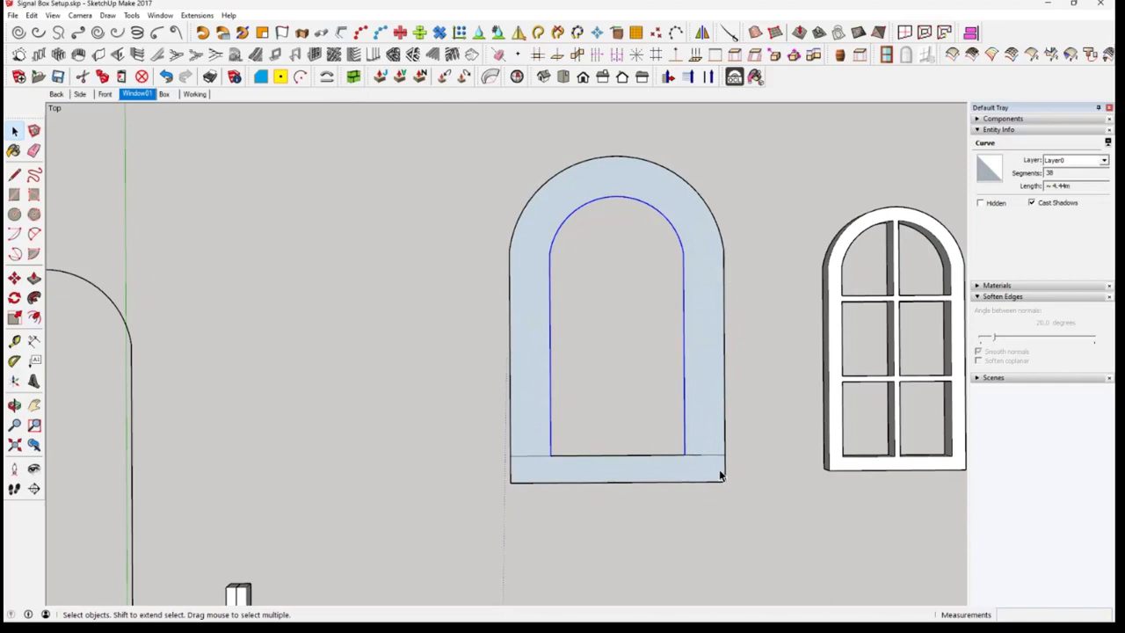
click(748, 494)
middle_drag(726, 472, 720, 433)
click(717, 417)
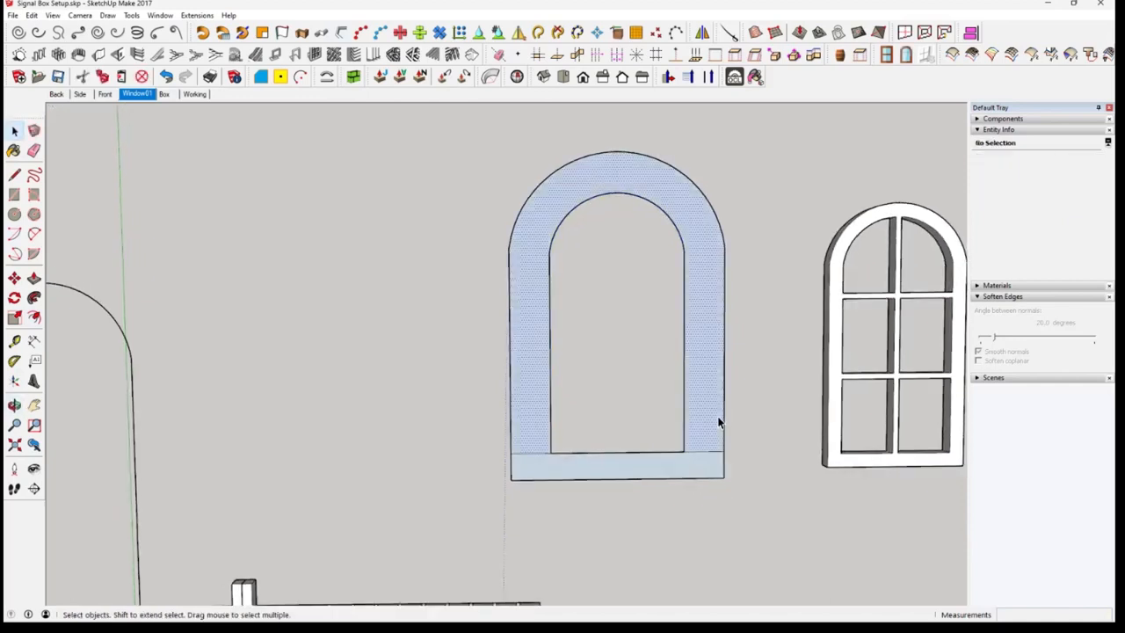
right_click(709, 411)
click(697, 382)
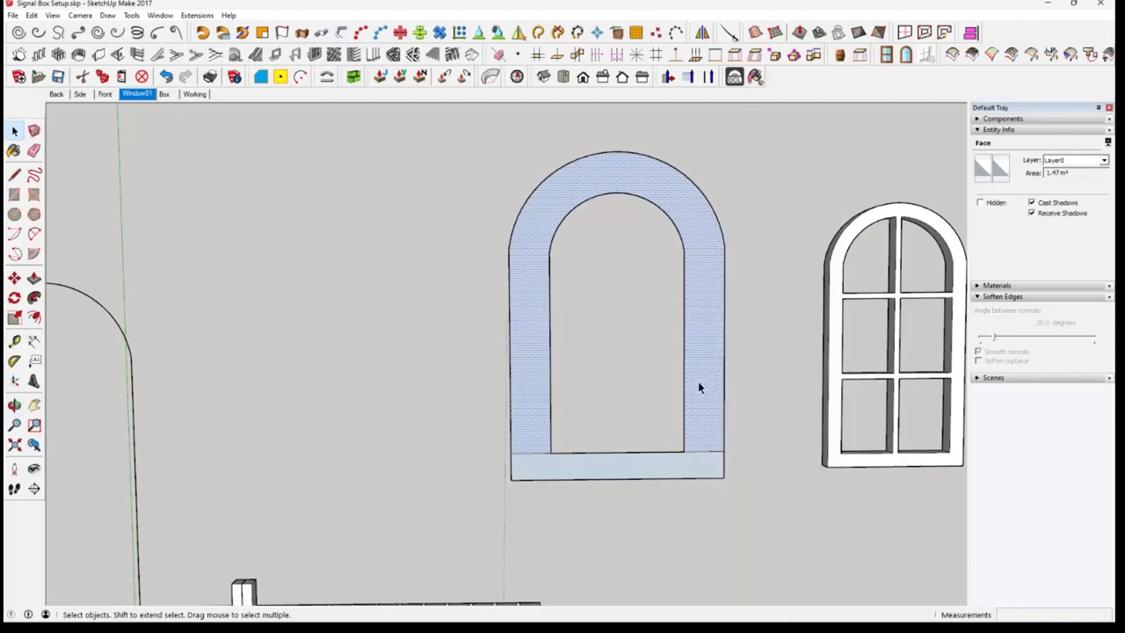
key(Delete)
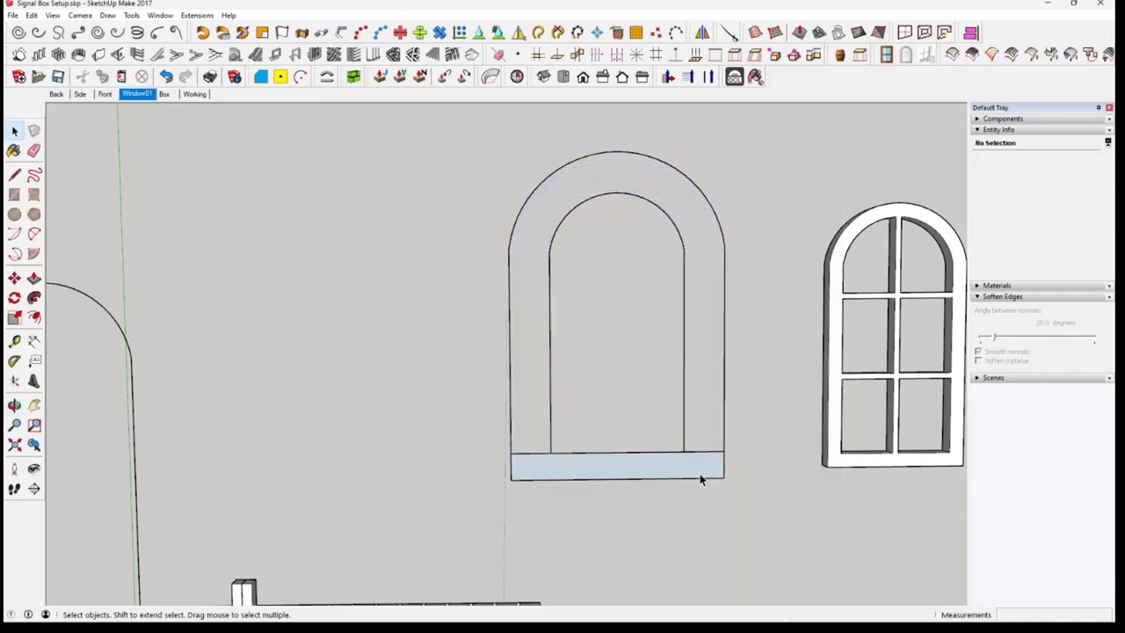
middle_drag(698, 469, 774, 508)
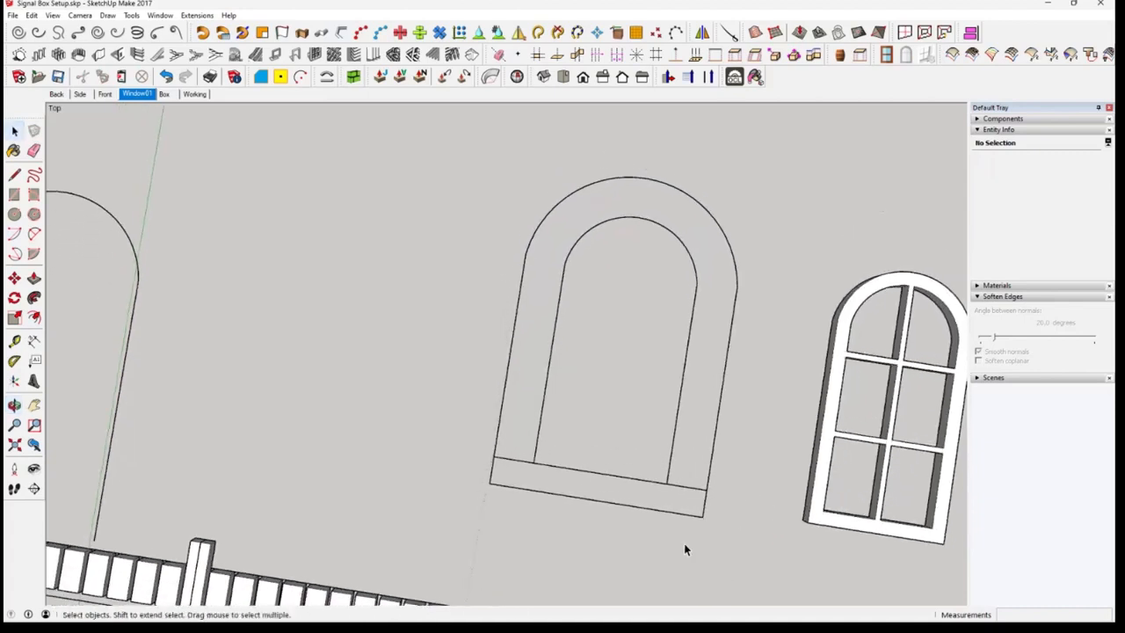
Delete the straight row of blocks below the arches together with its underlying outline and baseline
scroll(684, 547, down, 3)
scroll(684, 559, down, 3)
middle_drag(699, 563, 500, 438)
scroll(466, 450, up, 2)
scroll(497, 440, up, 2)
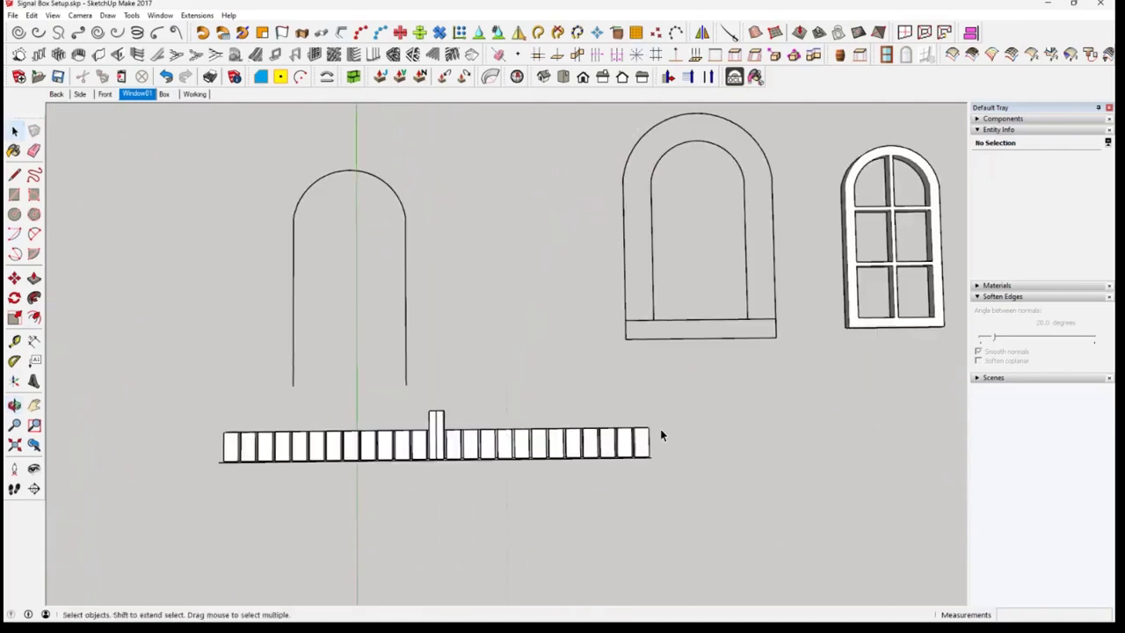
mouse_move(662, 435)
middle_down()
mouse_move(677, 432)
mouse_move(665, 440)
middle_up()
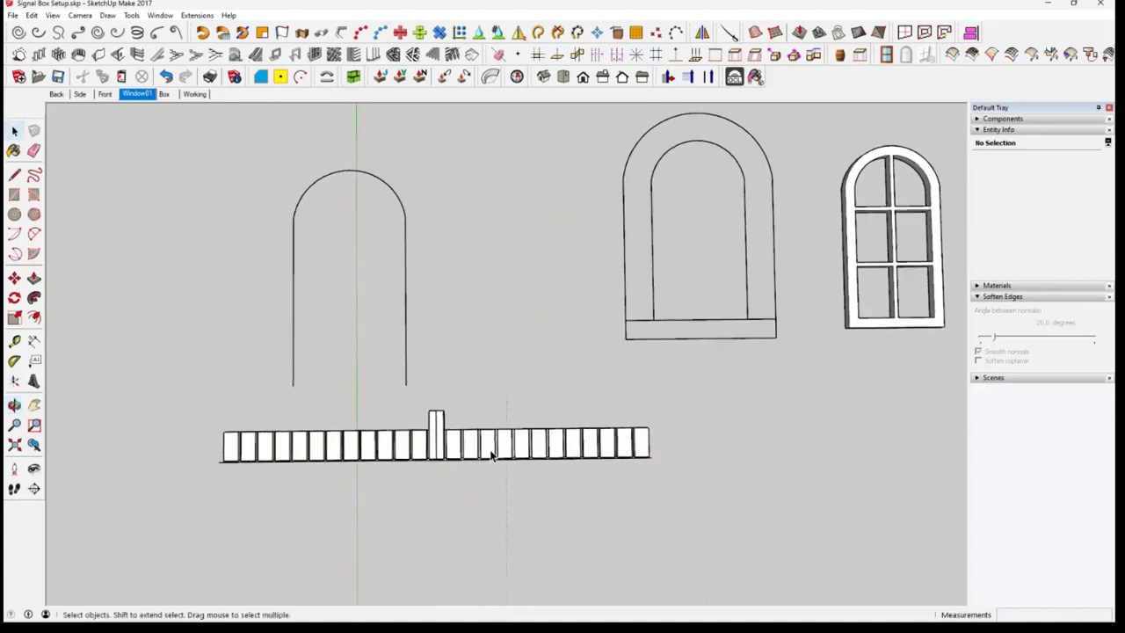
click(491, 450)
key(Delete)
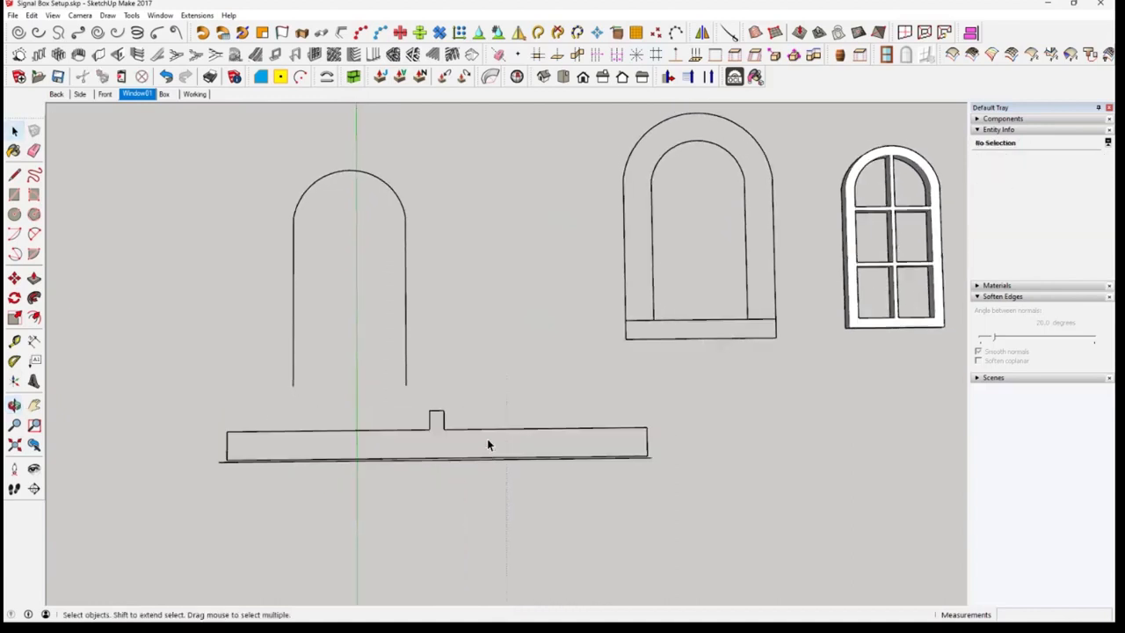
drag(176, 407, 738, 528)
key(Delete)
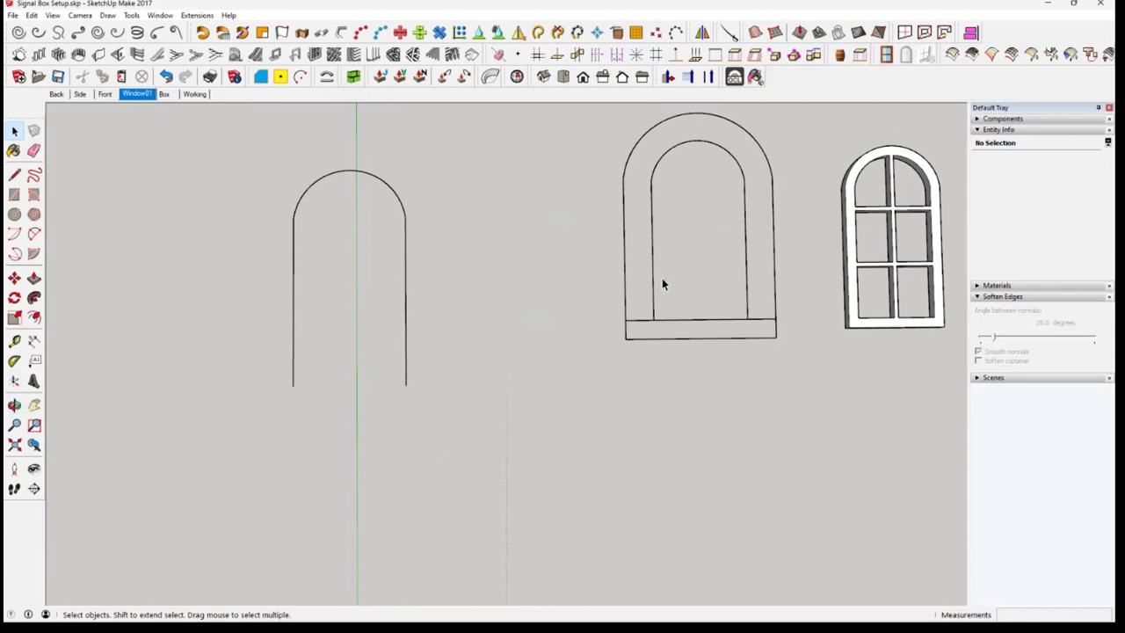
Draw a 4.44 m by 0.3 m rectangle below the arched outlines, matching its length to the inner arch curve
middle_drag(662, 284, 680, 328)
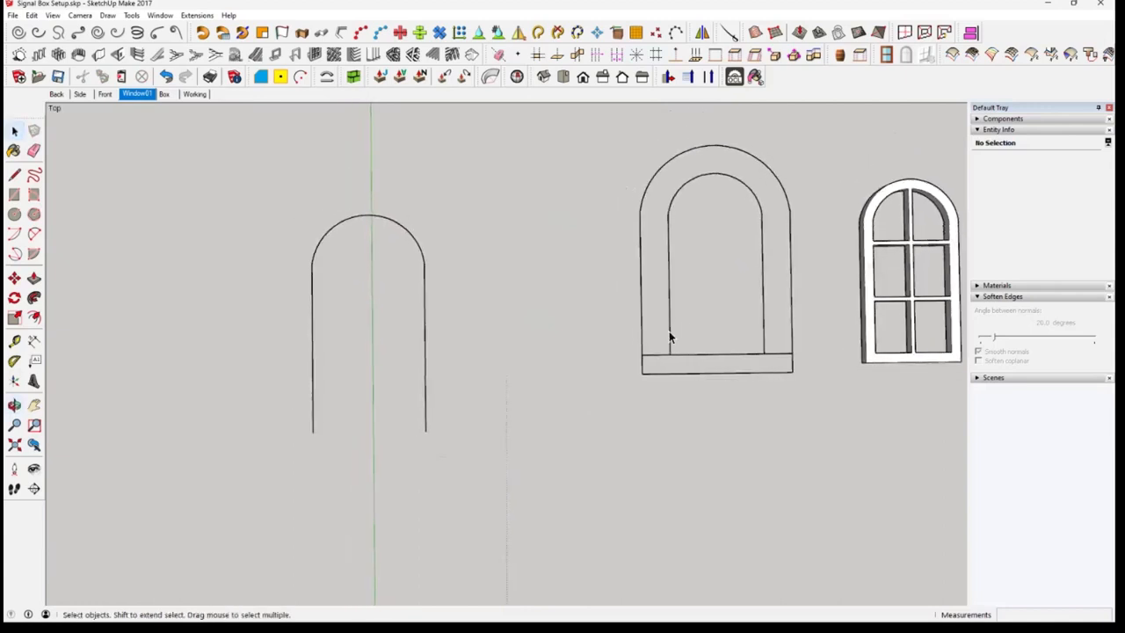
click(671, 337)
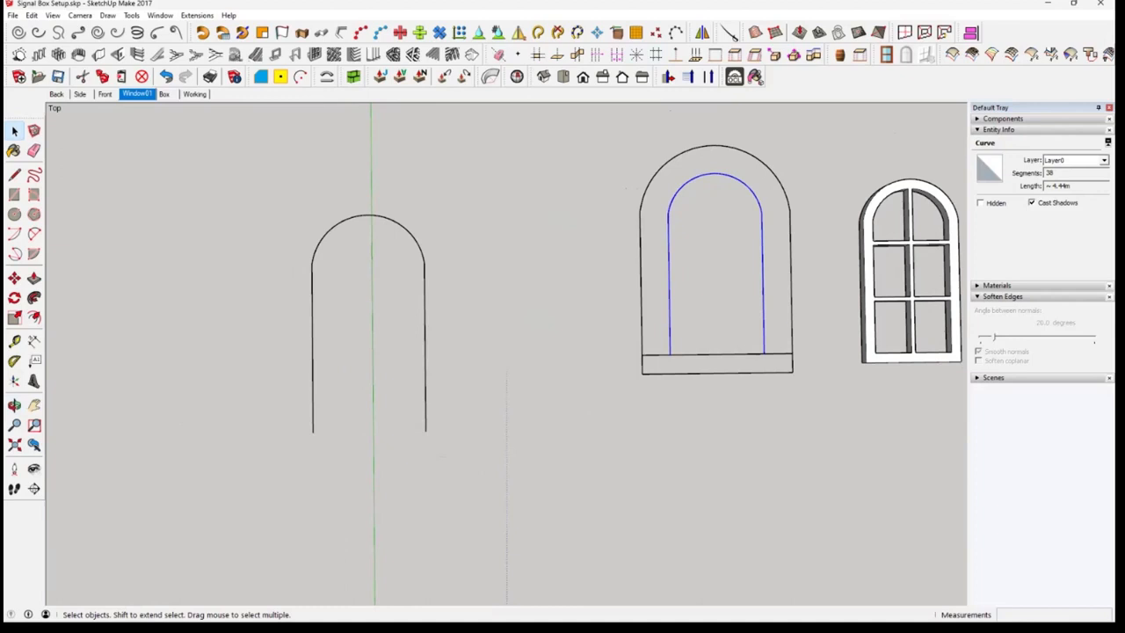
shift+middle_drag(639, 519, 586, 392)
click(14, 194)
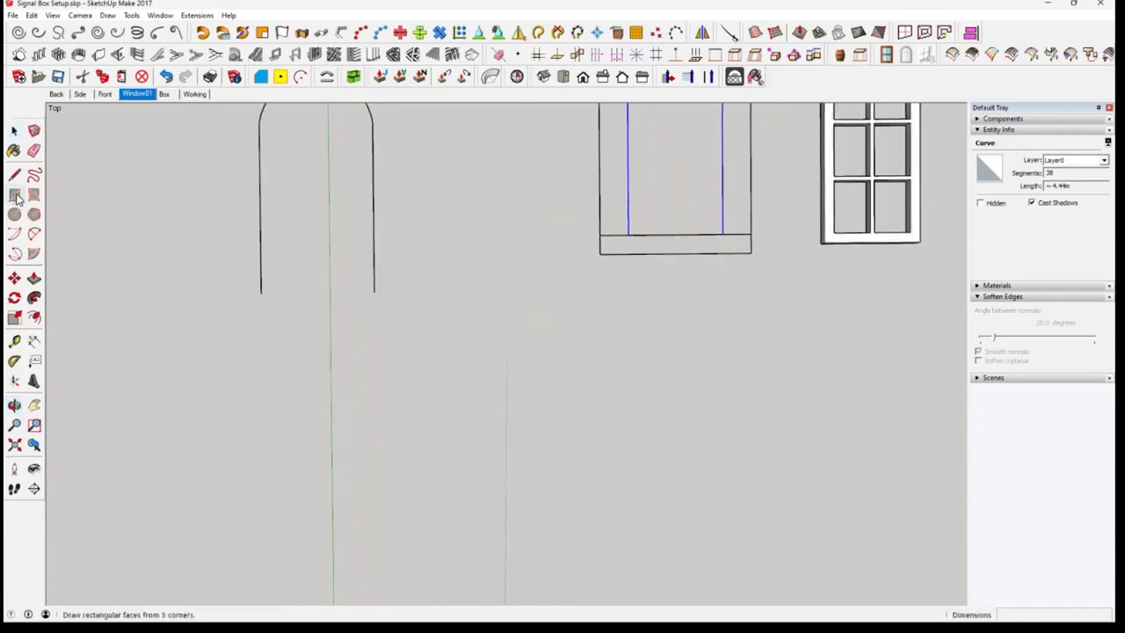
click(425, 388)
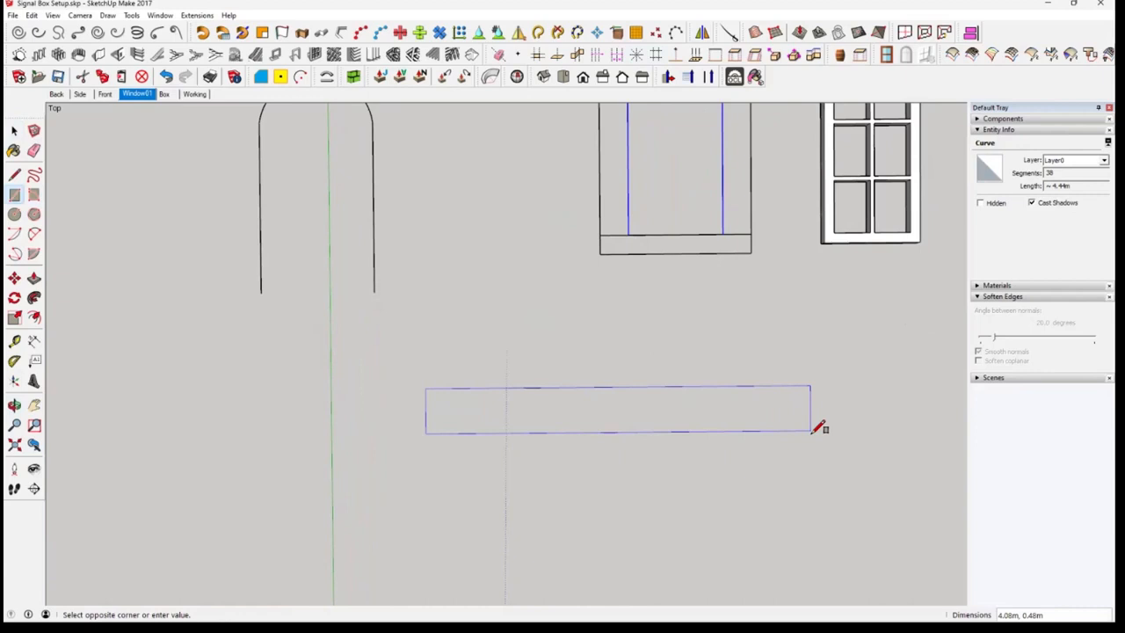
text(4.44,.3)
key(Return)
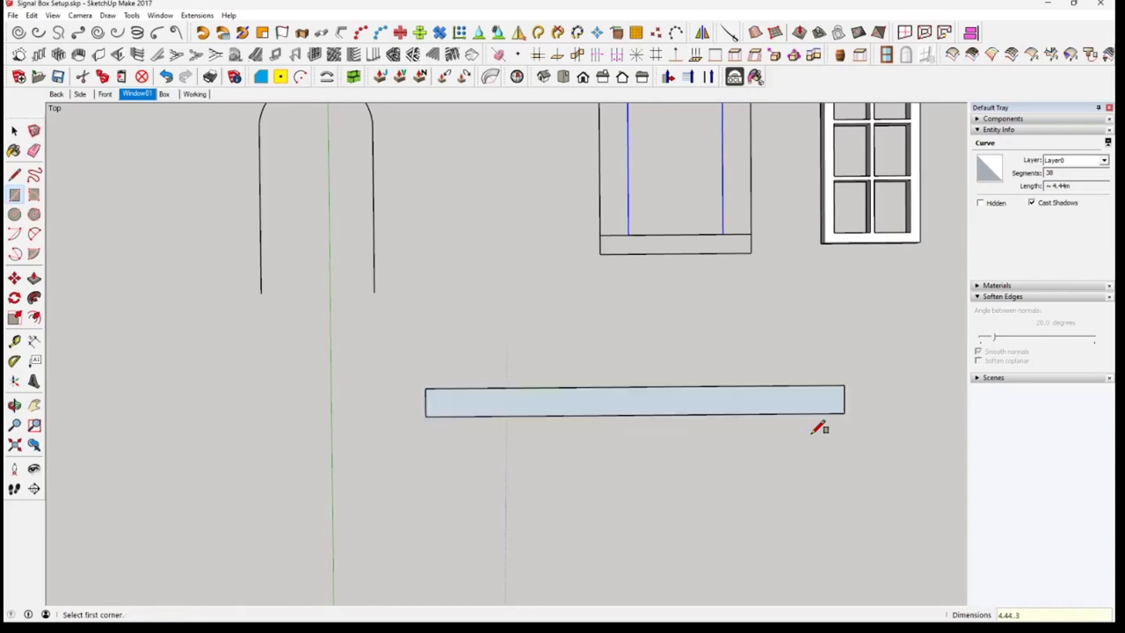
Group the long rectangle's face and edges
mouse_move(824, 416)
middle_down()
mouse_move(811, 440)
mouse_move(802, 415)
middle_up()
scroll(780, 410, down, 2)
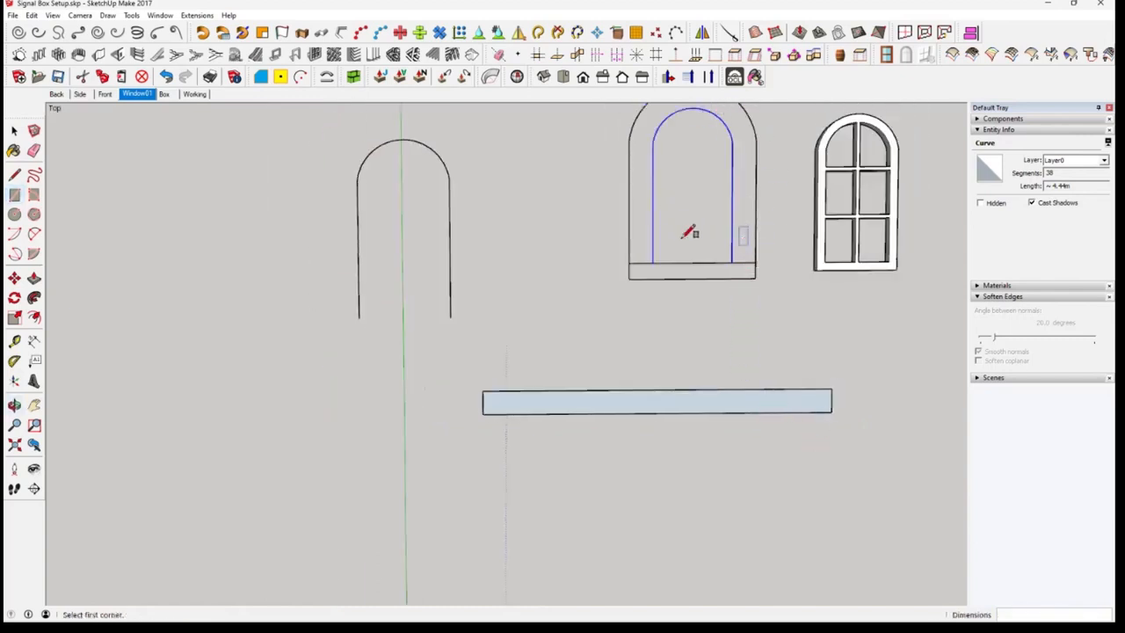
middle_drag(717, 430, 648, 407)
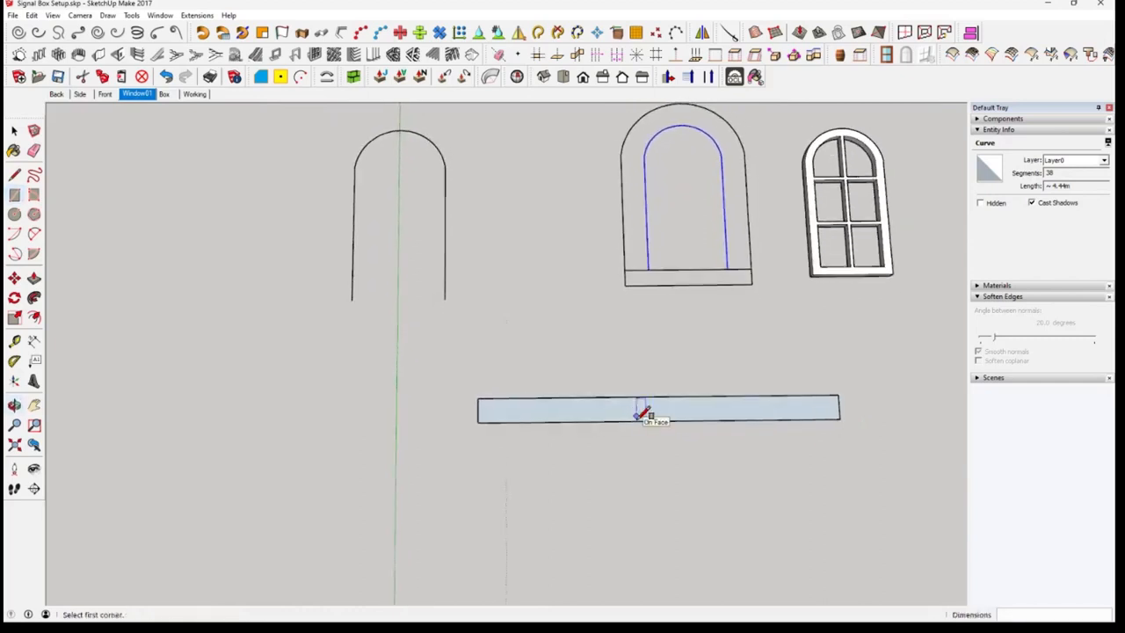
double_click(651, 408)
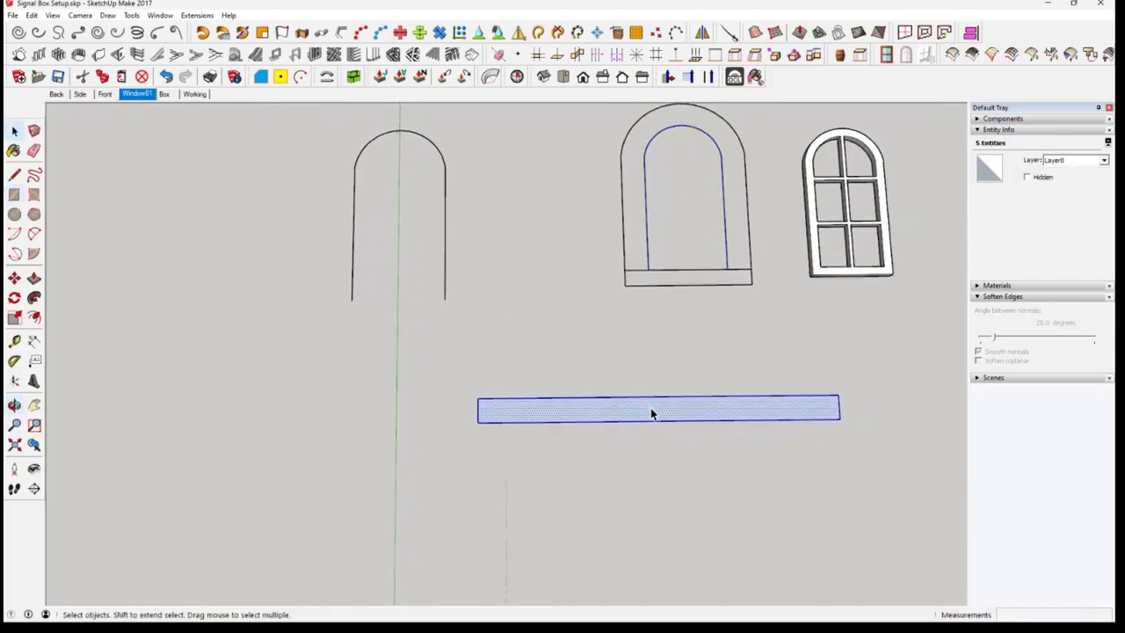
right_click(651, 408)
click(703, 104)
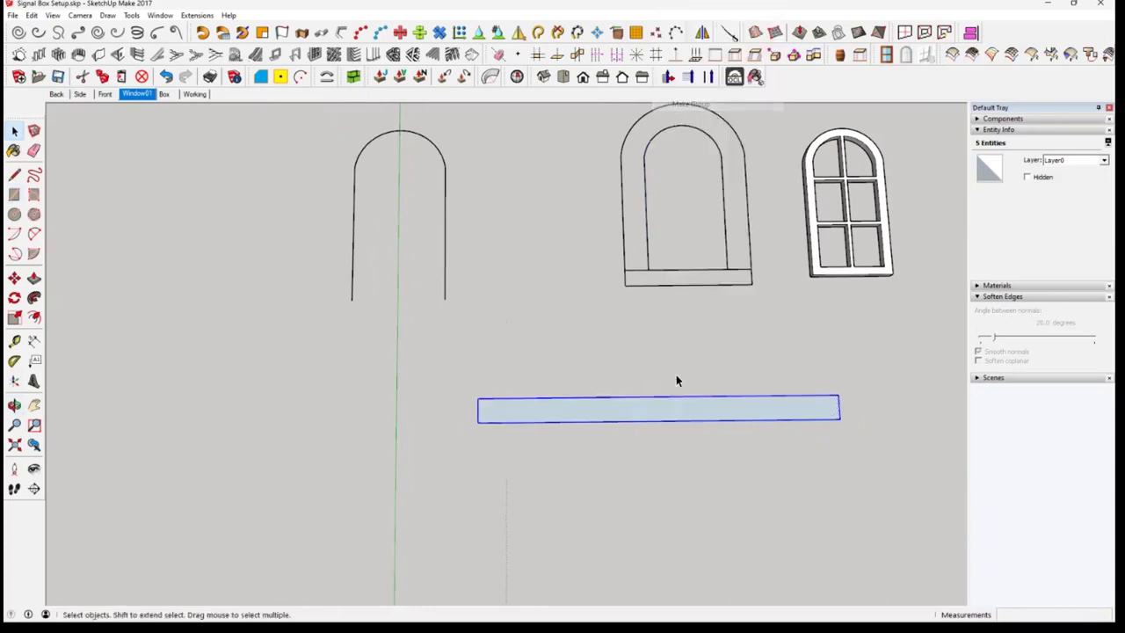
Reverse the face inside the long rectangle group so its front side faces up, and leave the group
scroll(676, 426, up, 1)
scroll(674, 413, up, 1)
double_click(669, 410)
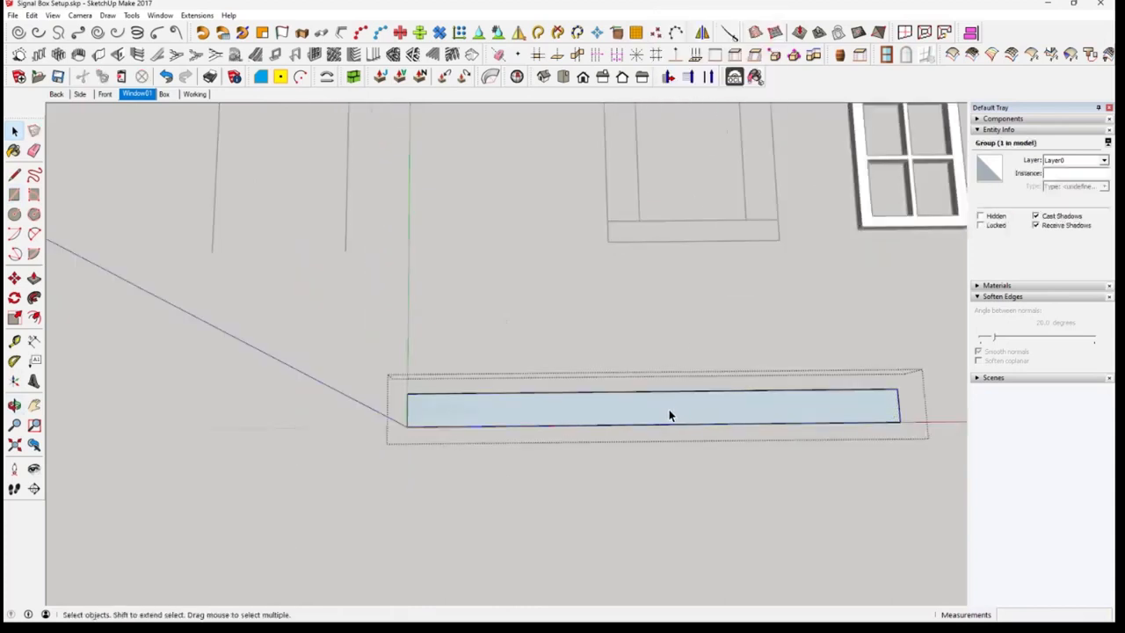
click(671, 415)
right_click(670, 410)
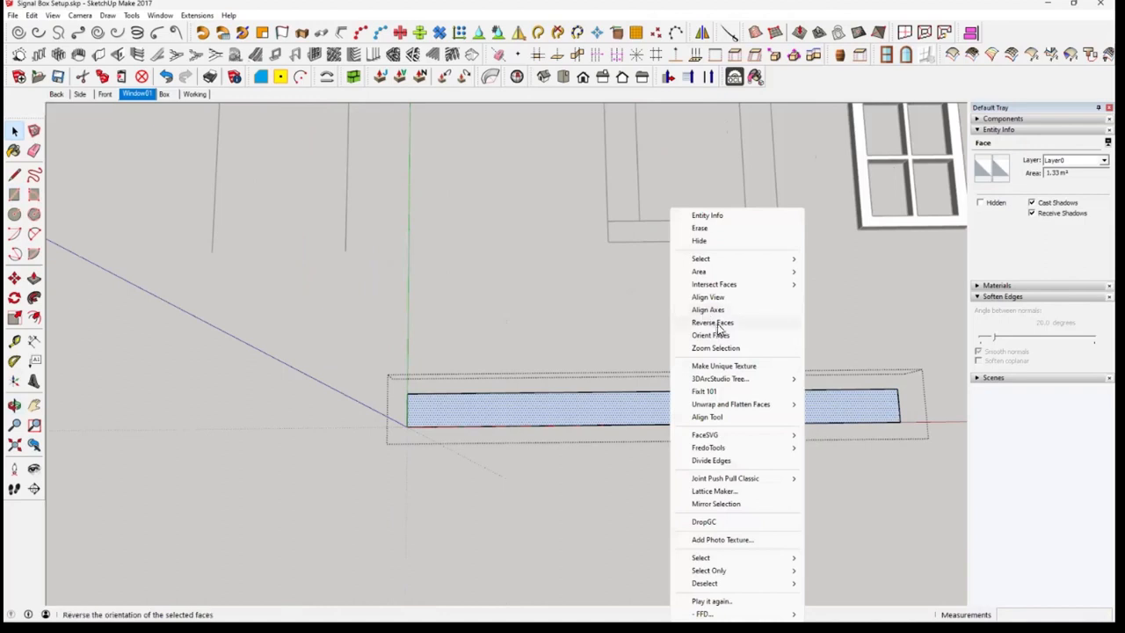
click(719, 326)
click(617, 477)
Draw a block rectangle of 0.3 m by 0.2 m from the upper-left corner of the long strip
scroll(513, 423, up, 3)
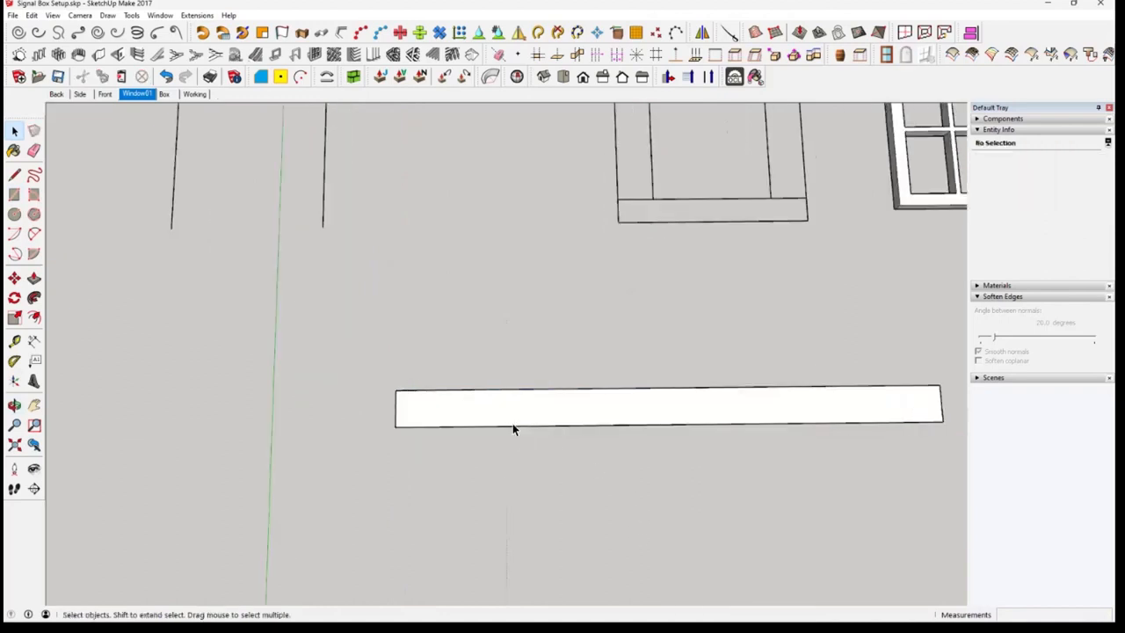
middle_drag(499, 423, 519, 437)
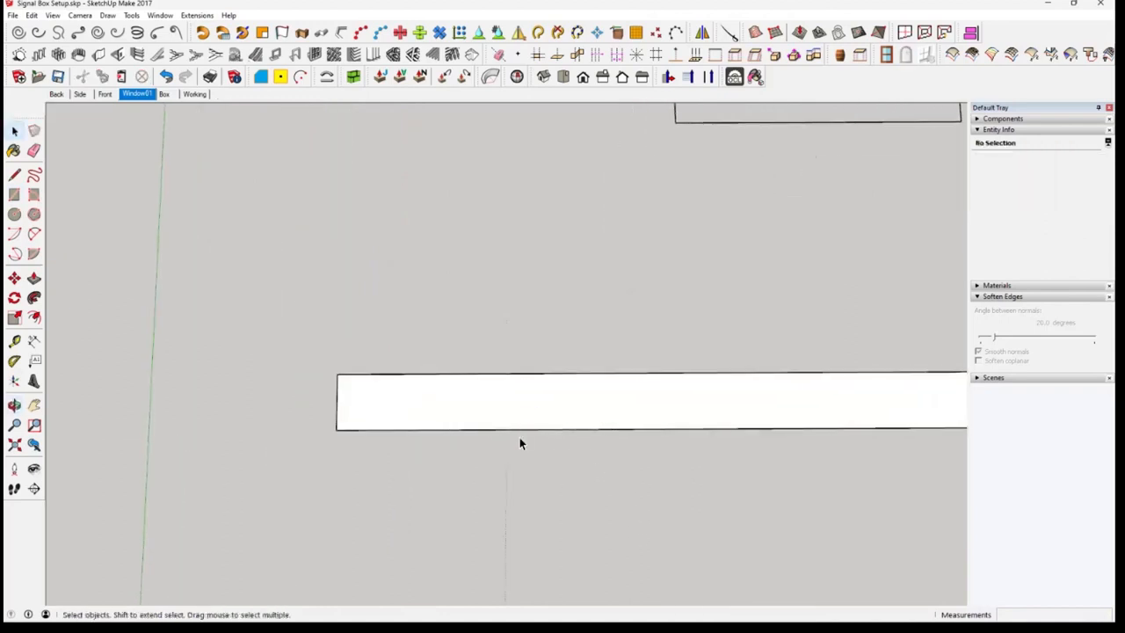
click(14, 196)
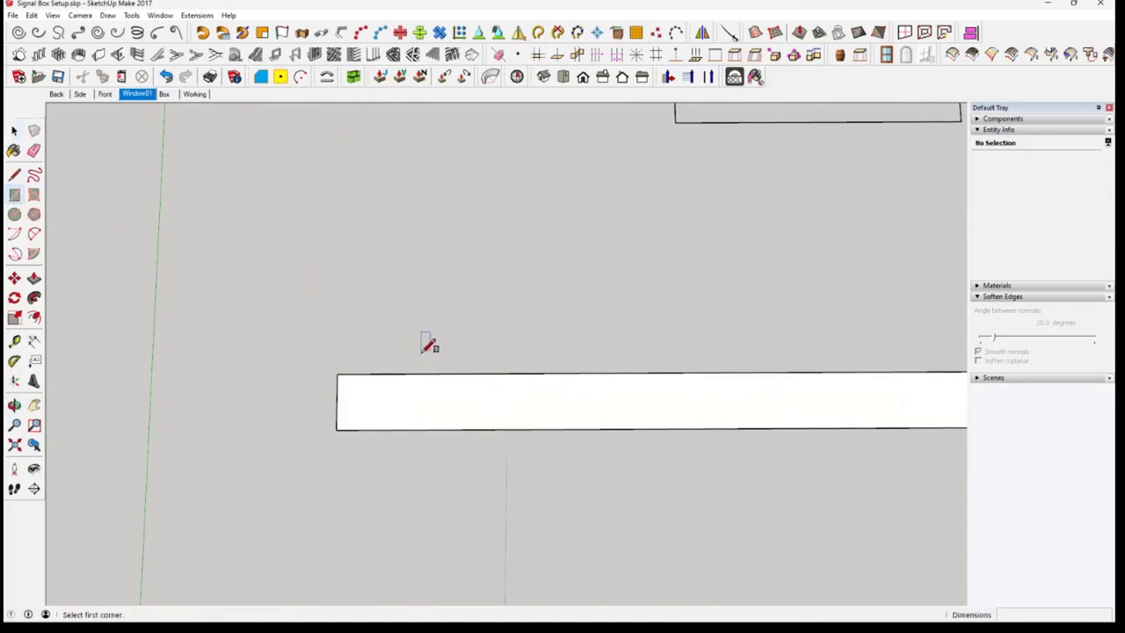
click(336, 374)
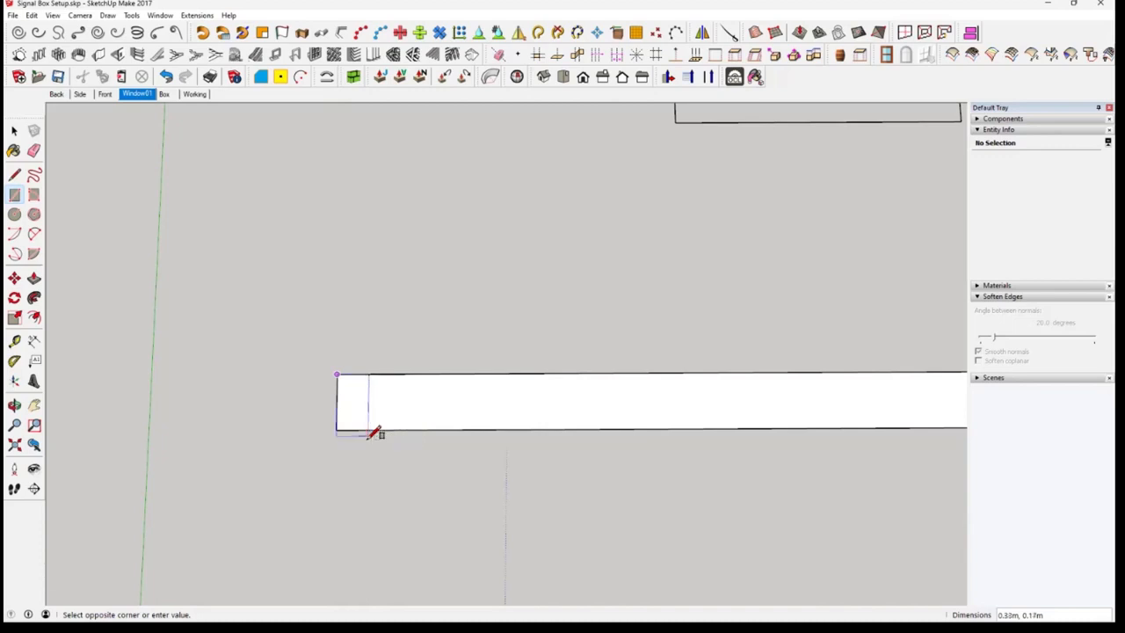
text(.2)
click(370, 431)
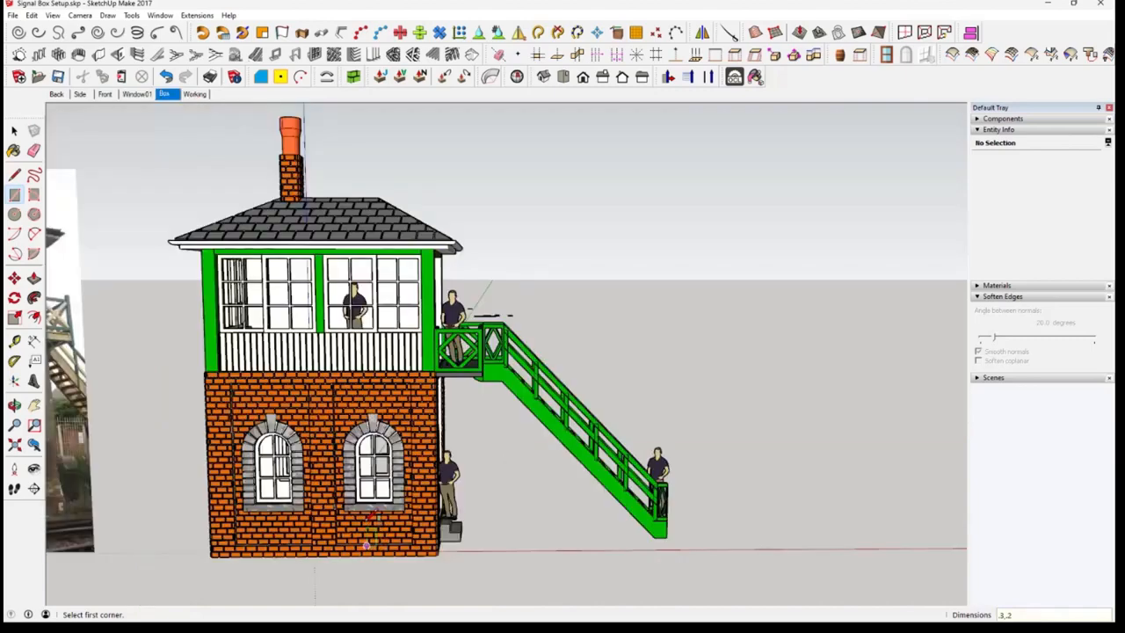
Measure the height of a surround block and the gap between blocks on the finished arched window in the Box scene
scroll(372, 538, up, 3)
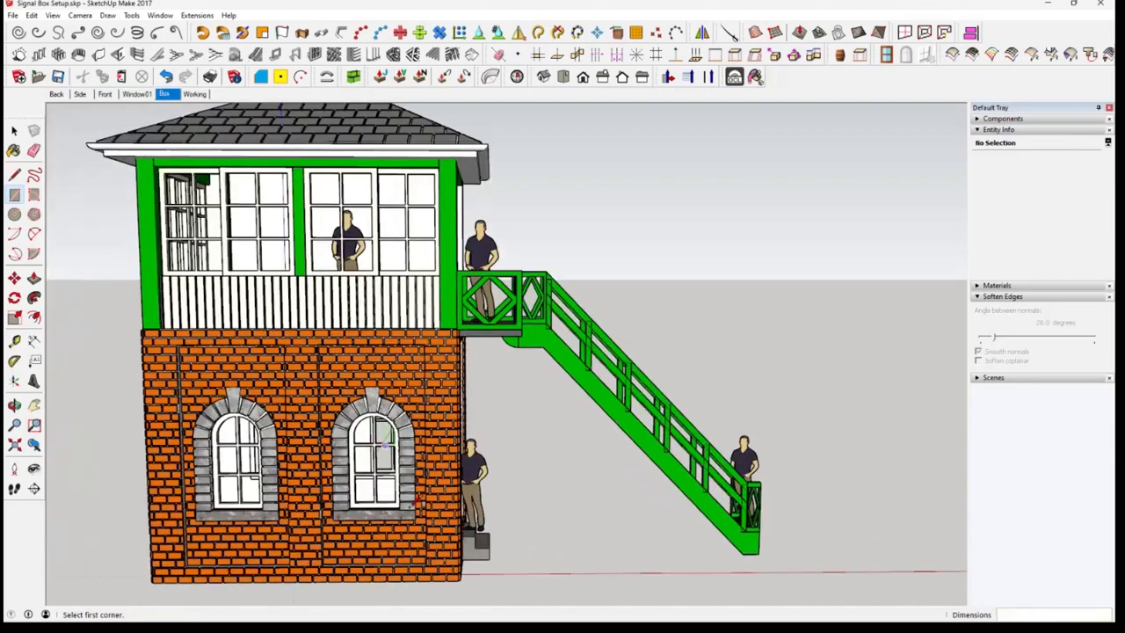
scroll(417, 502, up, 3)
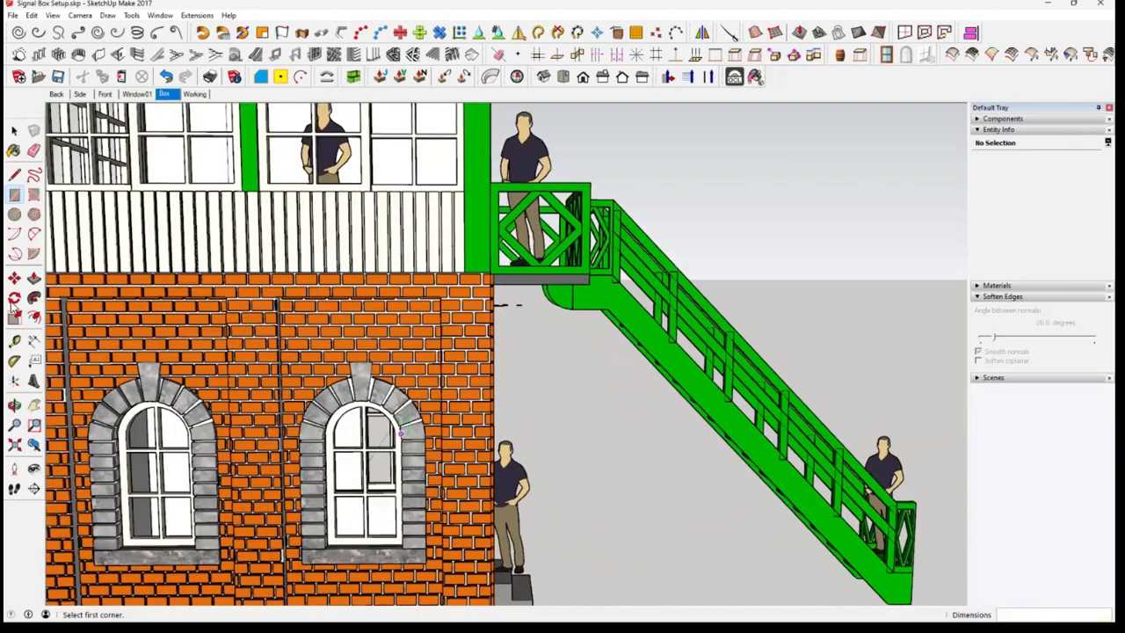
scroll(401, 439, up, 4)
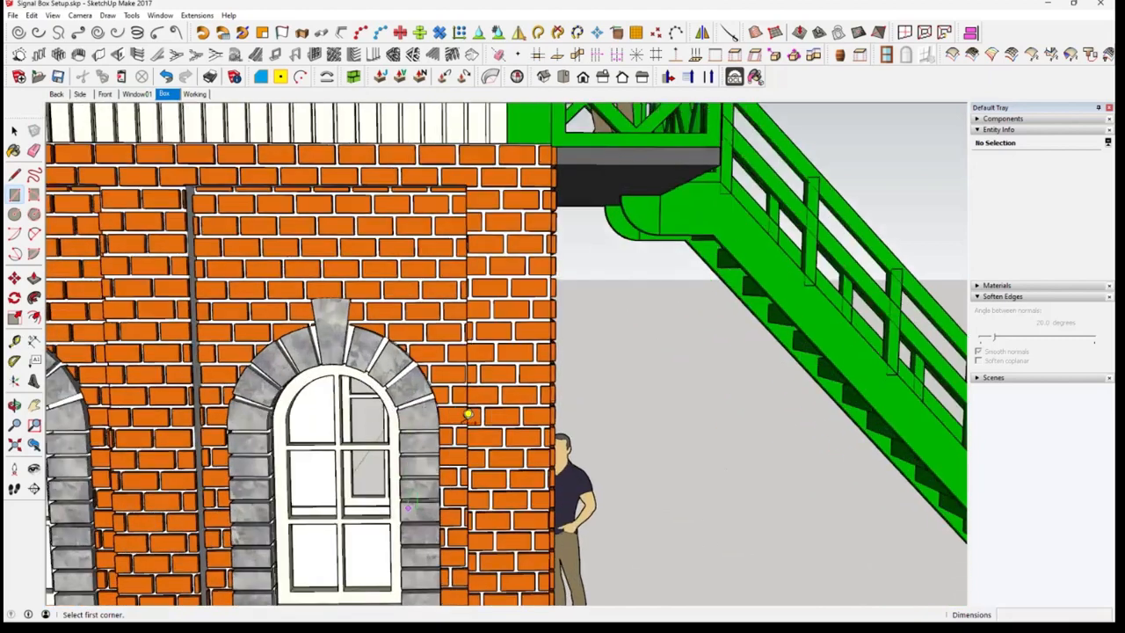
scroll(408, 502, up, 4)
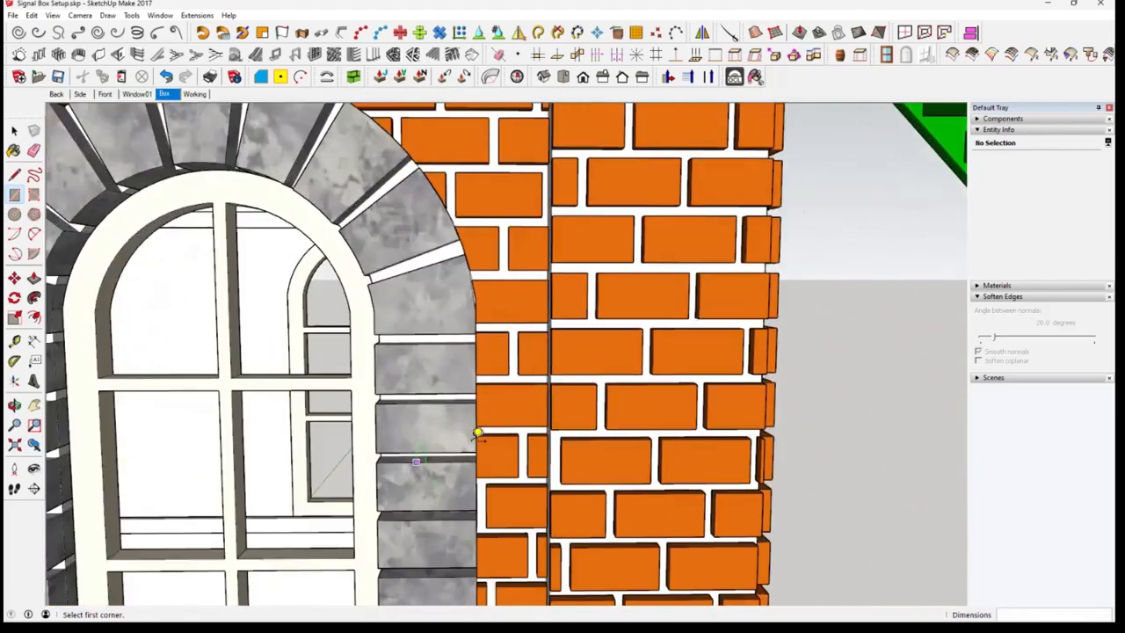
scroll(476, 433, up, 1)
key(t)
click(469, 450)
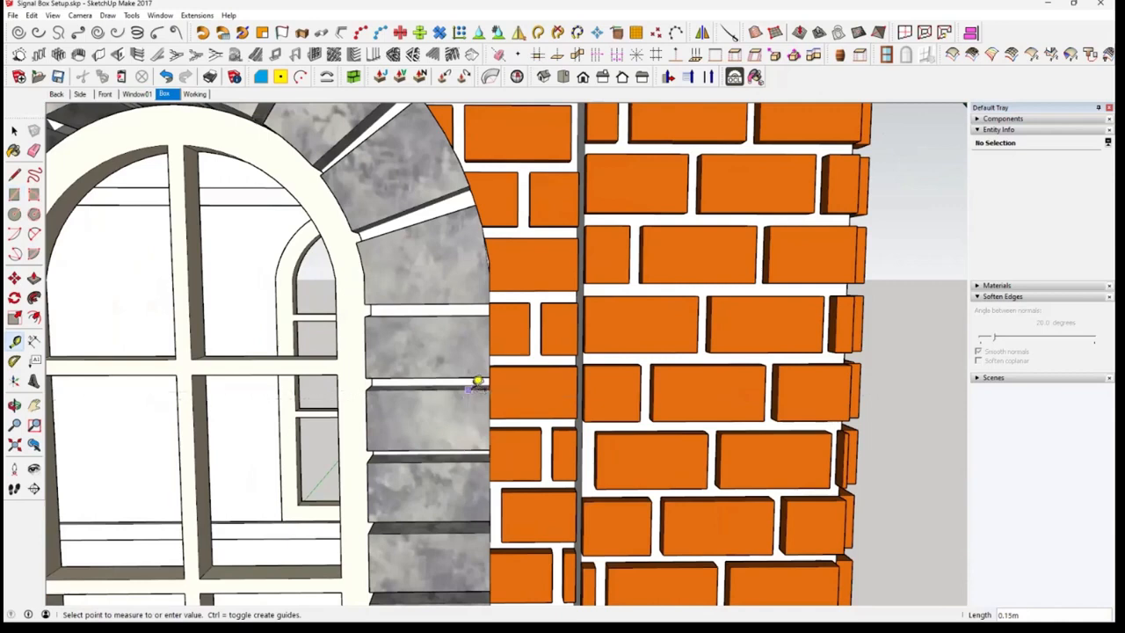
key(Escape)
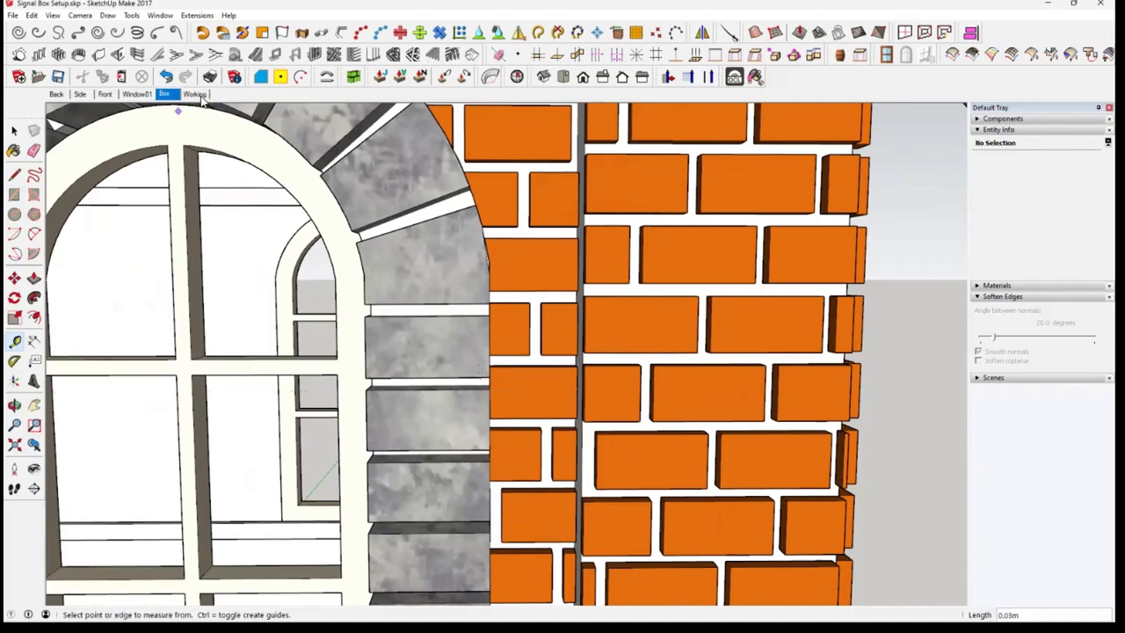
Replace the block rectangle at the upper-left corner of the Window01 strip with one measuring 0.3 m by 0.15 m
key(Page_Down)
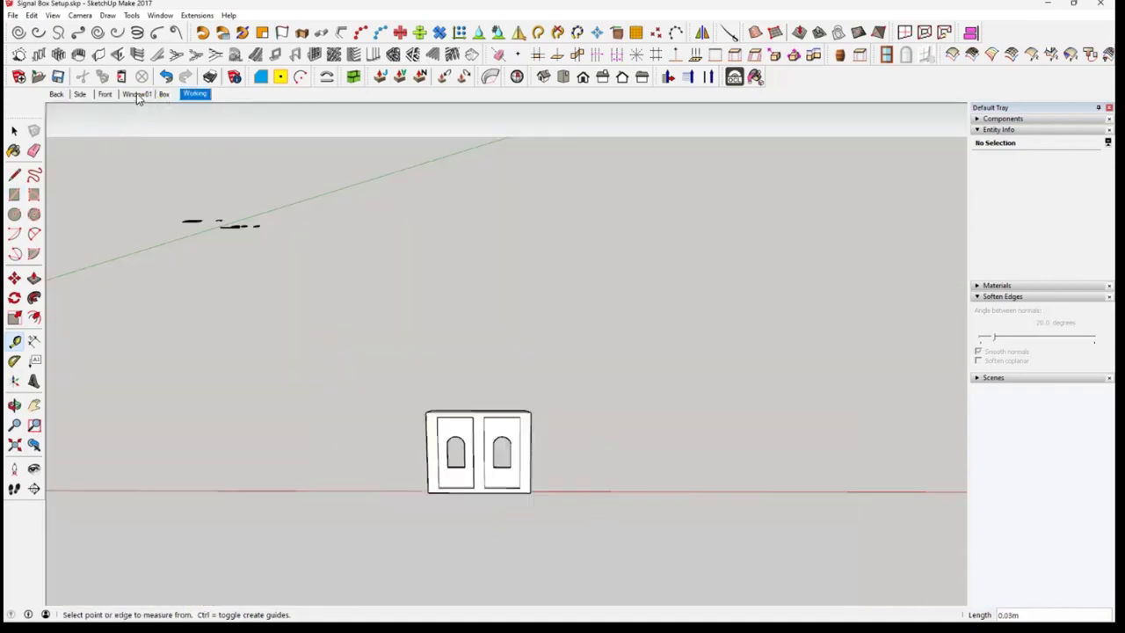
key(Page_Up)
key(Page_Up)
scroll(533, 313, up, 1)
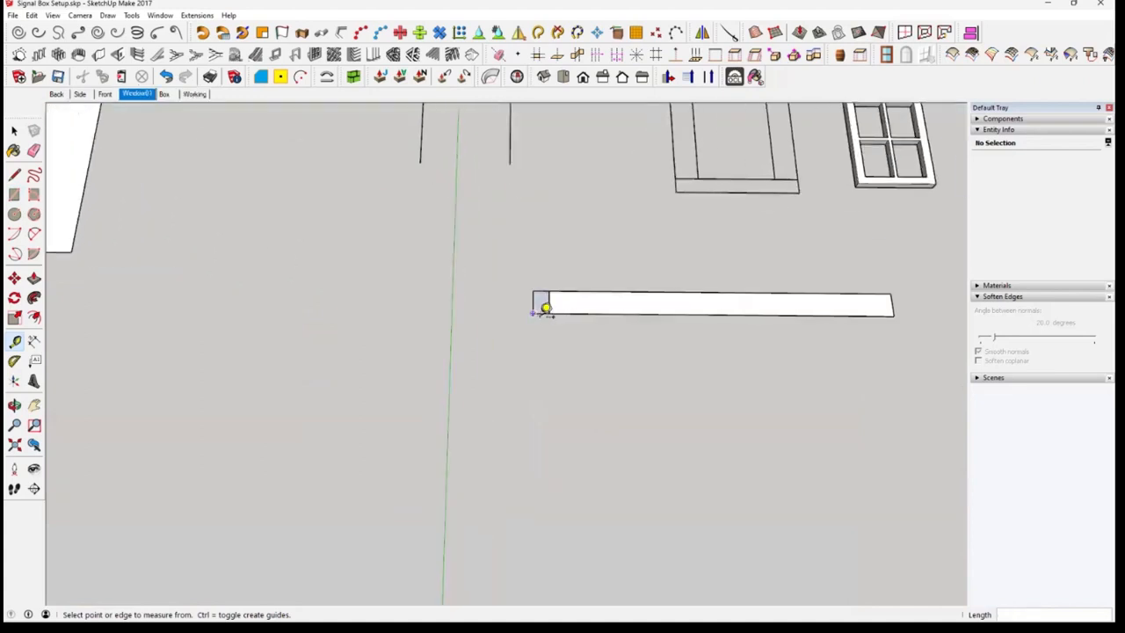
scroll(546, 310, up, 6)
scroll(559, 298, up, 1)
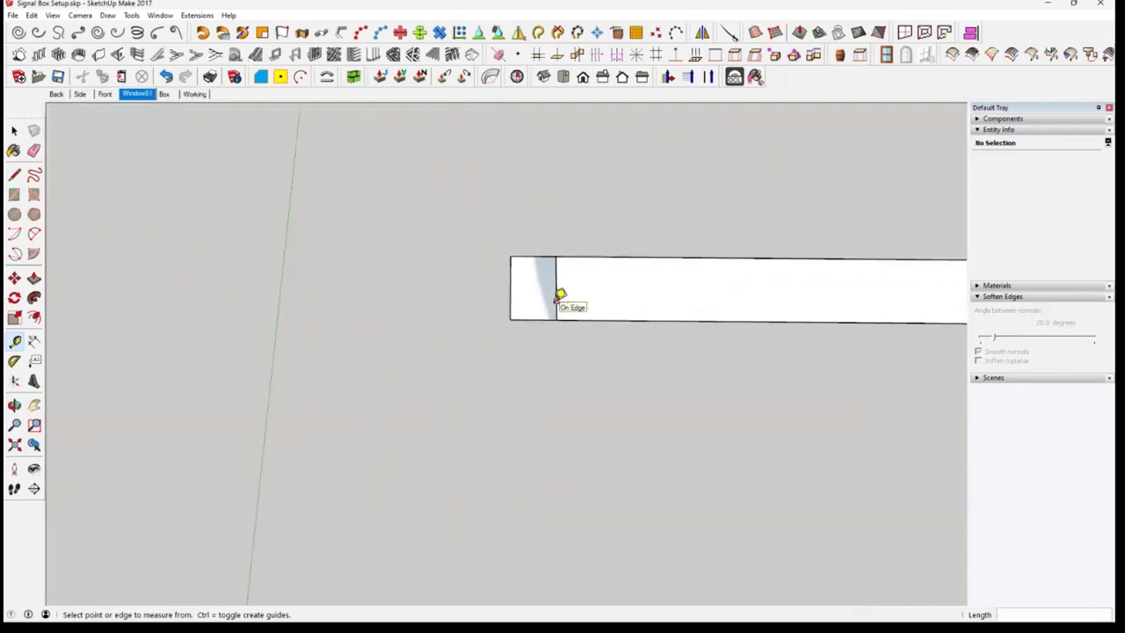
key(ctrl+z)
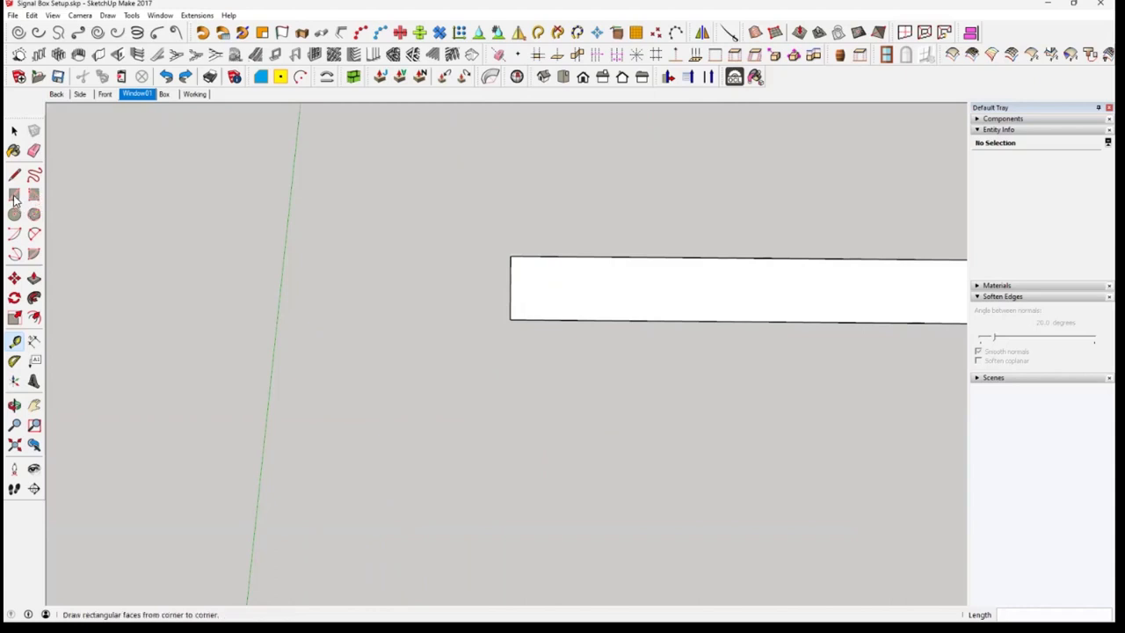
click(14, 194)
click(511, 257)
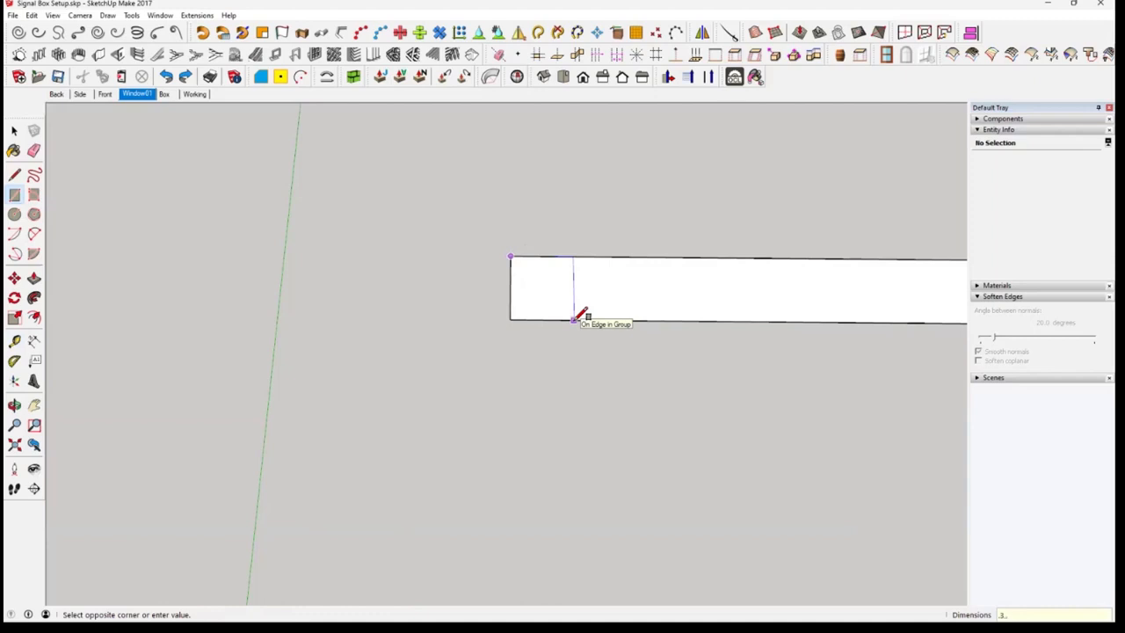
key(Return)
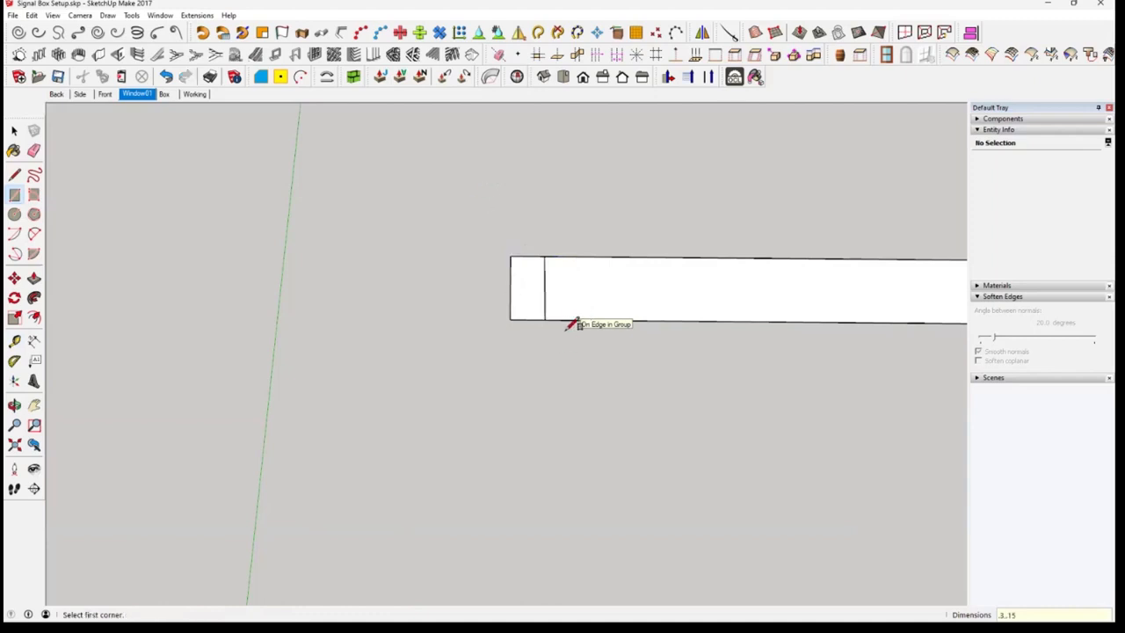
Add a vertical guide line 0.03 m to the right of the block rectangle's right edge
scroll(546, 284, up, 2)
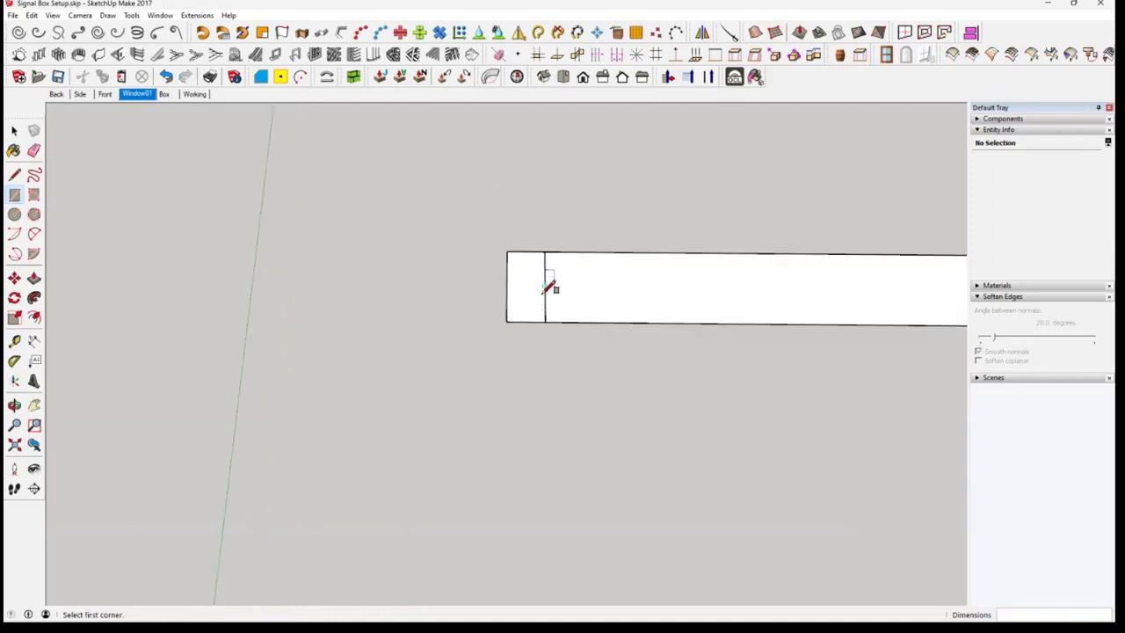
click(15, 344)
click(546, 305)
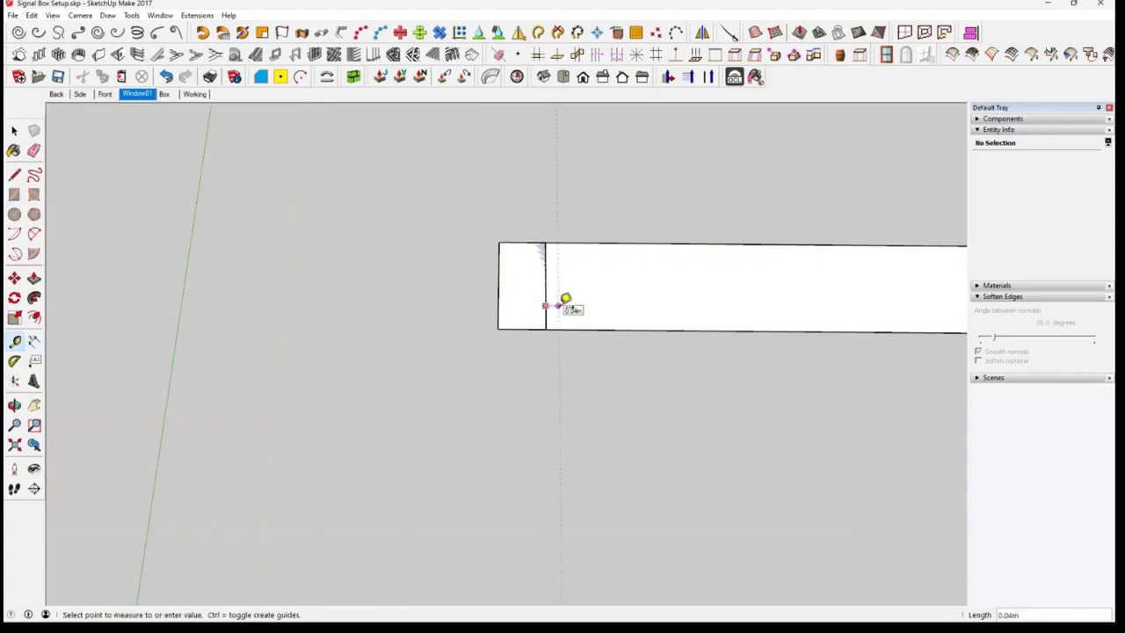
click(563, 305)
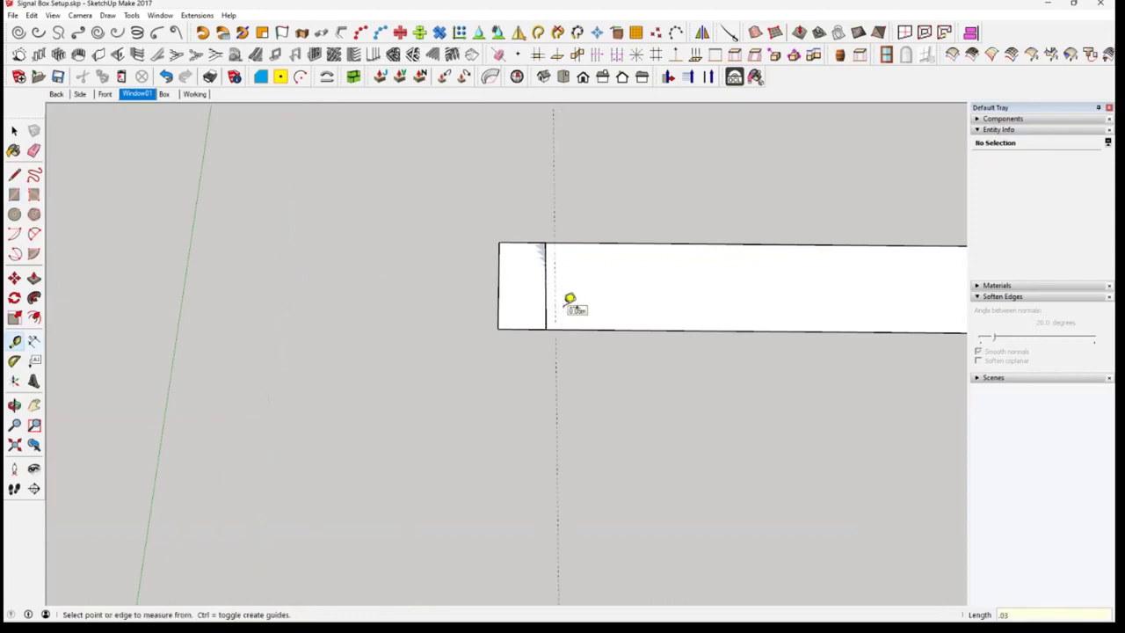
click(14, 131)
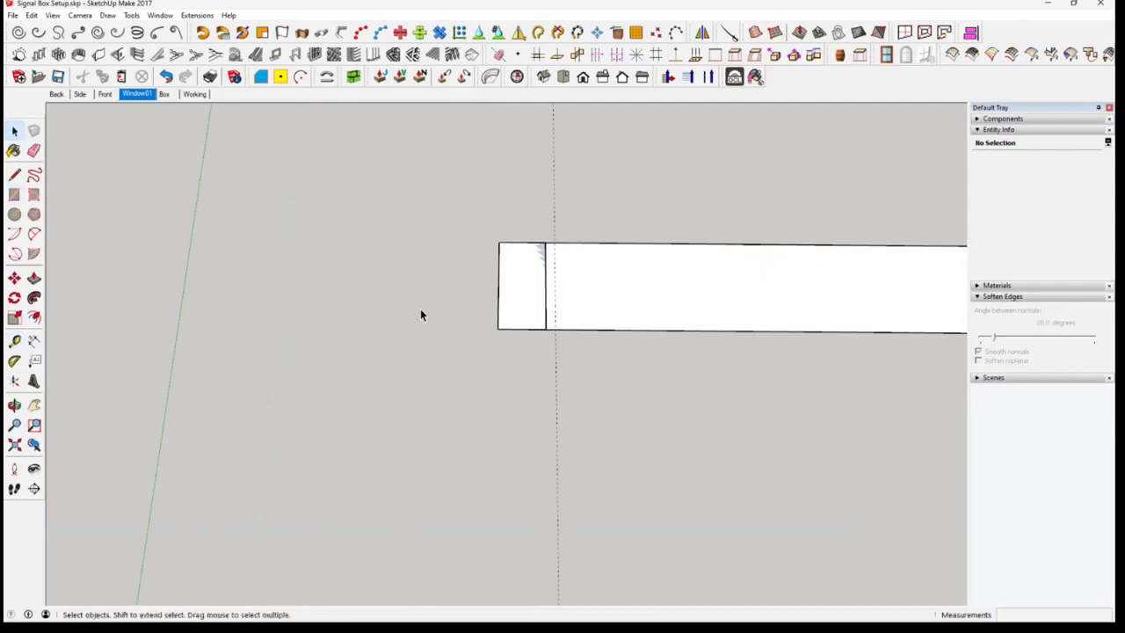
middle_drag(421, 309, 433, 327)
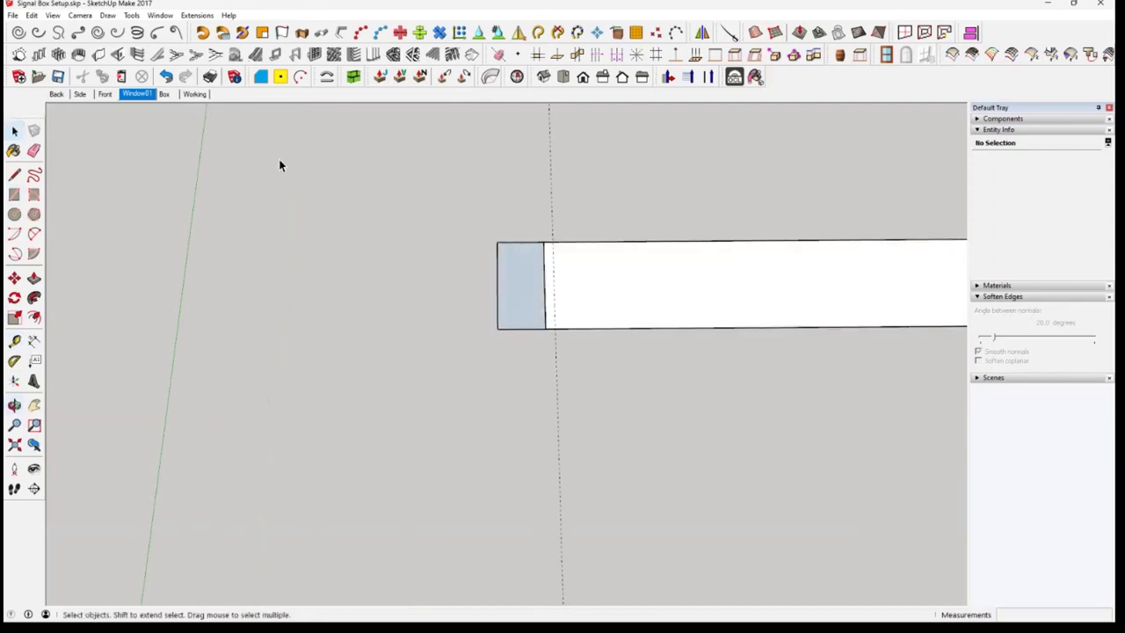
Examine how far the arch blocks stand out around the finished window in the Box scene
click(164, 95)
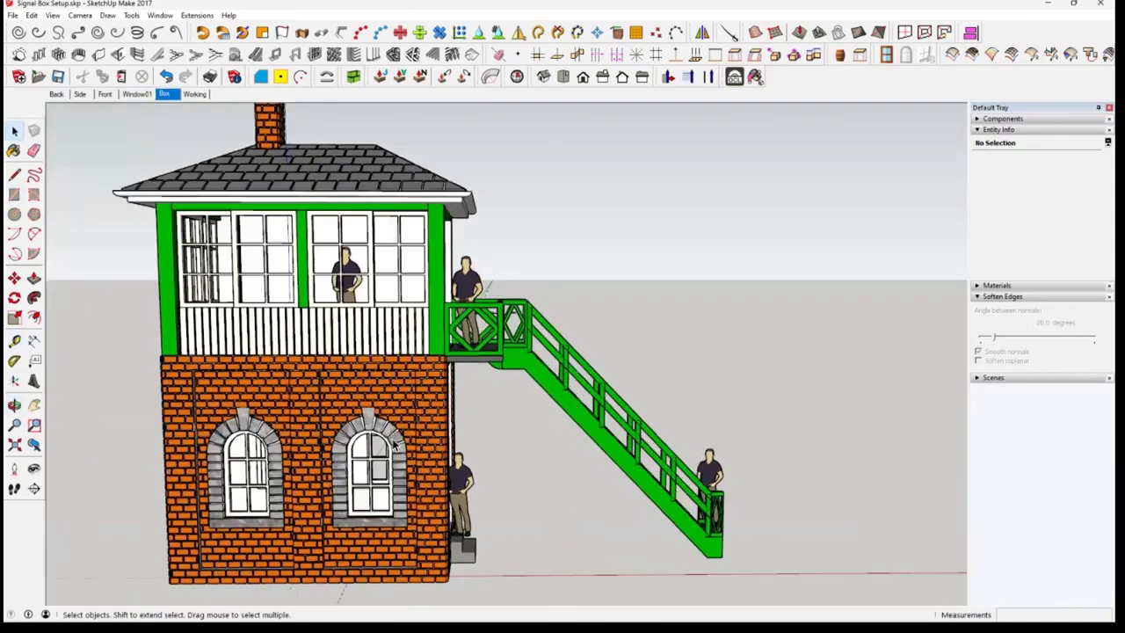
scroll(400, 441, up, 3)
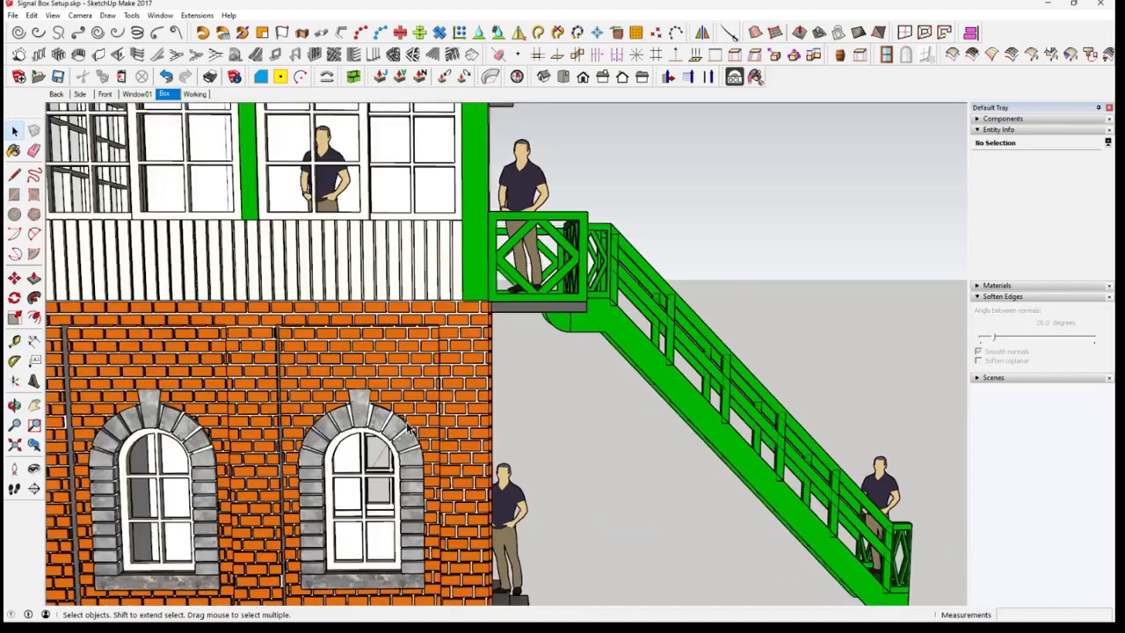
scroll(527, 459, up, 4)
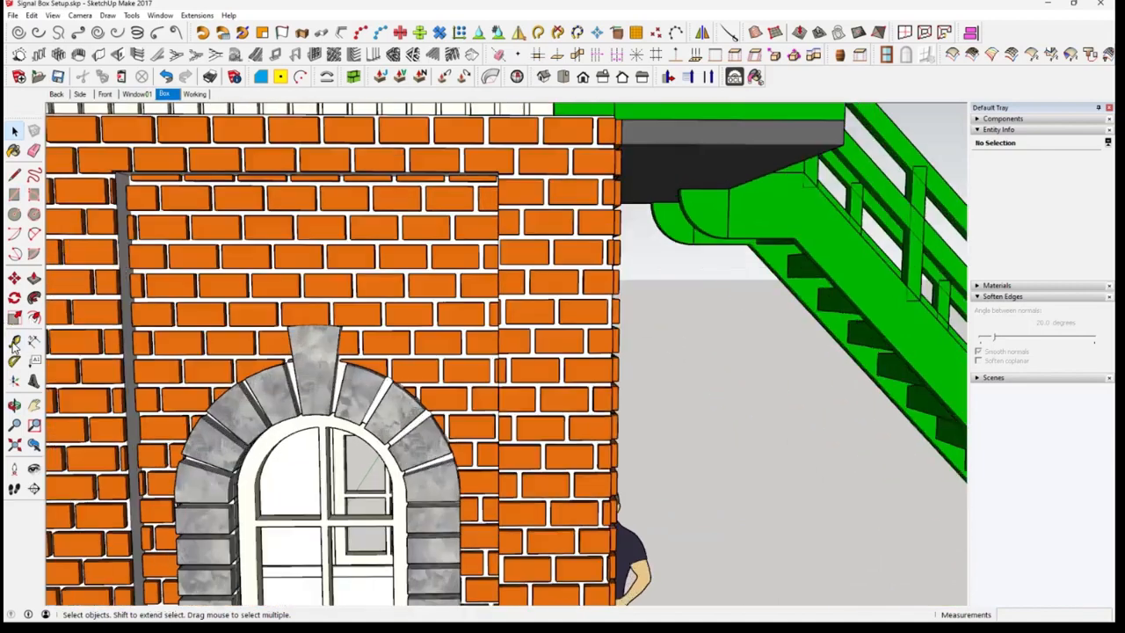
scroll(527, 362, up, 6)
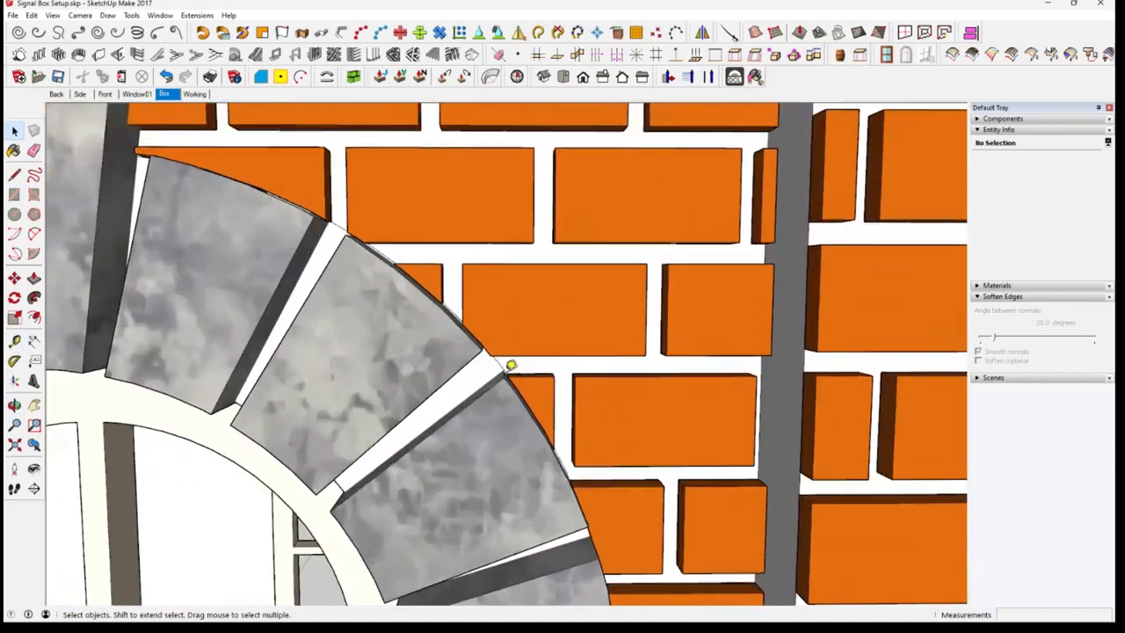
middle_drag(524, 371, 109, 119)
key(space)
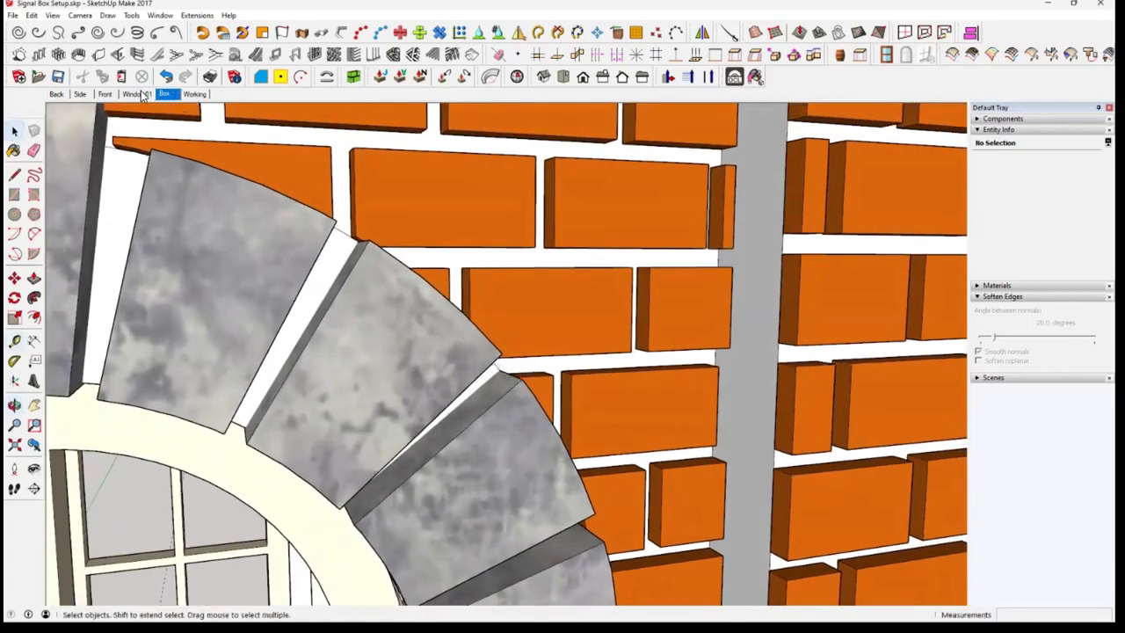
Reverse the block rectangle's face in the Window01 scene and extrude it 0.1 m upward
click(138, 94)
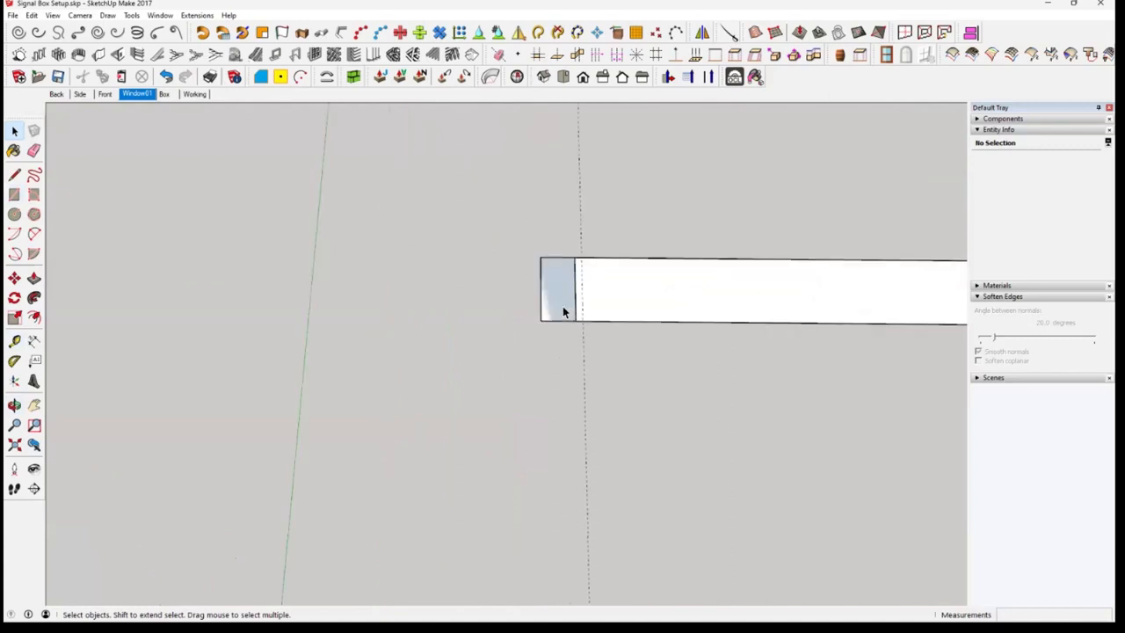
click(563, 301)
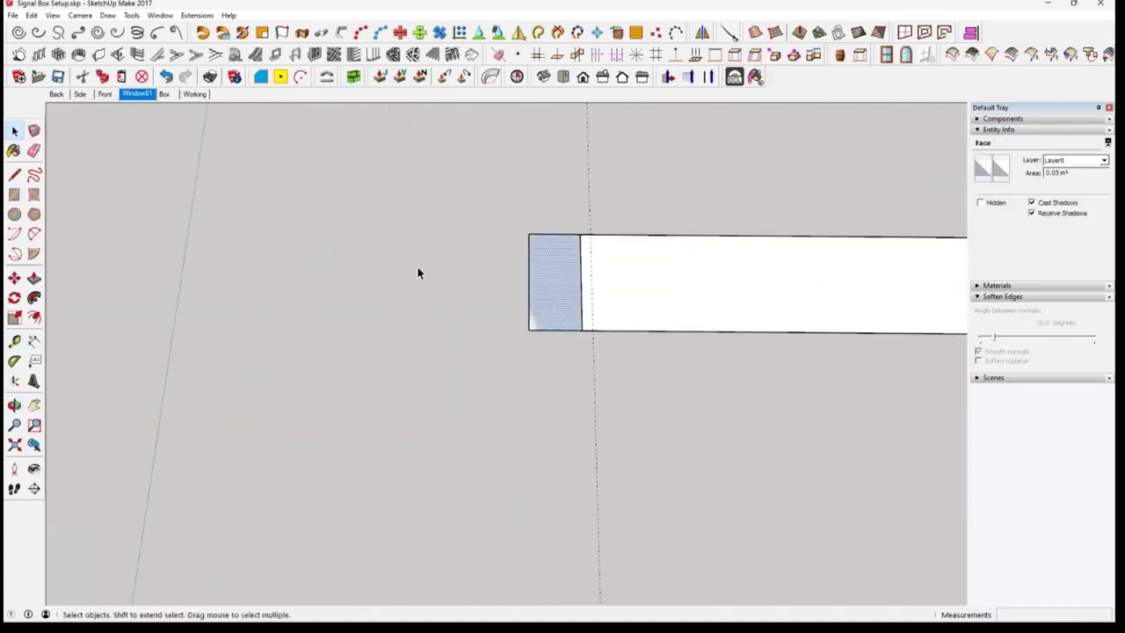
right_click(562, 289)
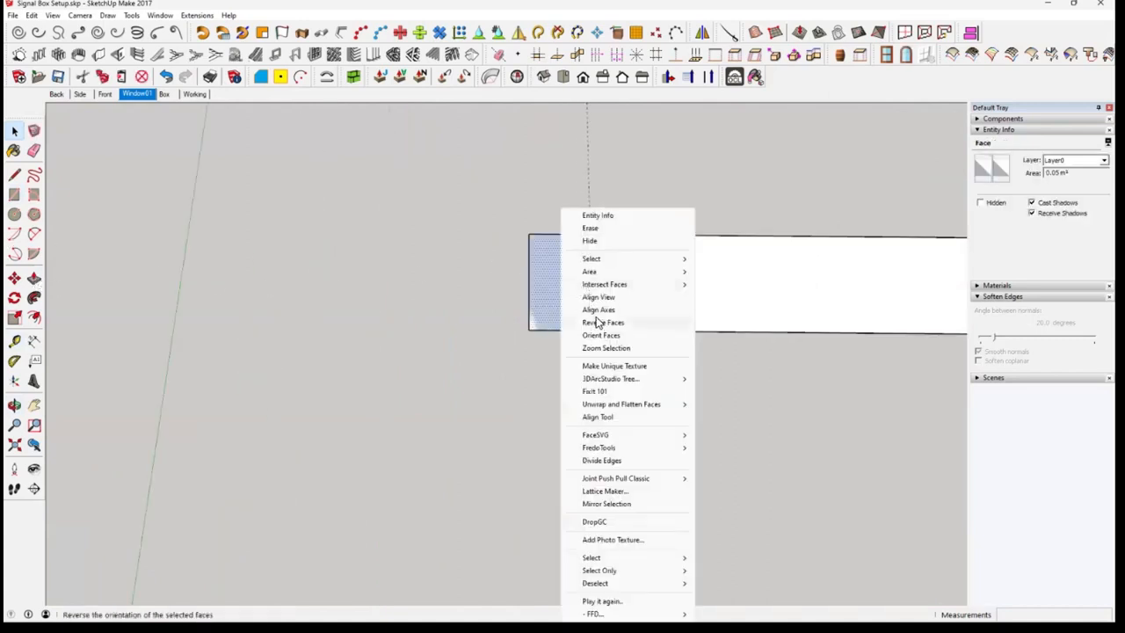
click(601, 323)
key(p)
click(545, 285)
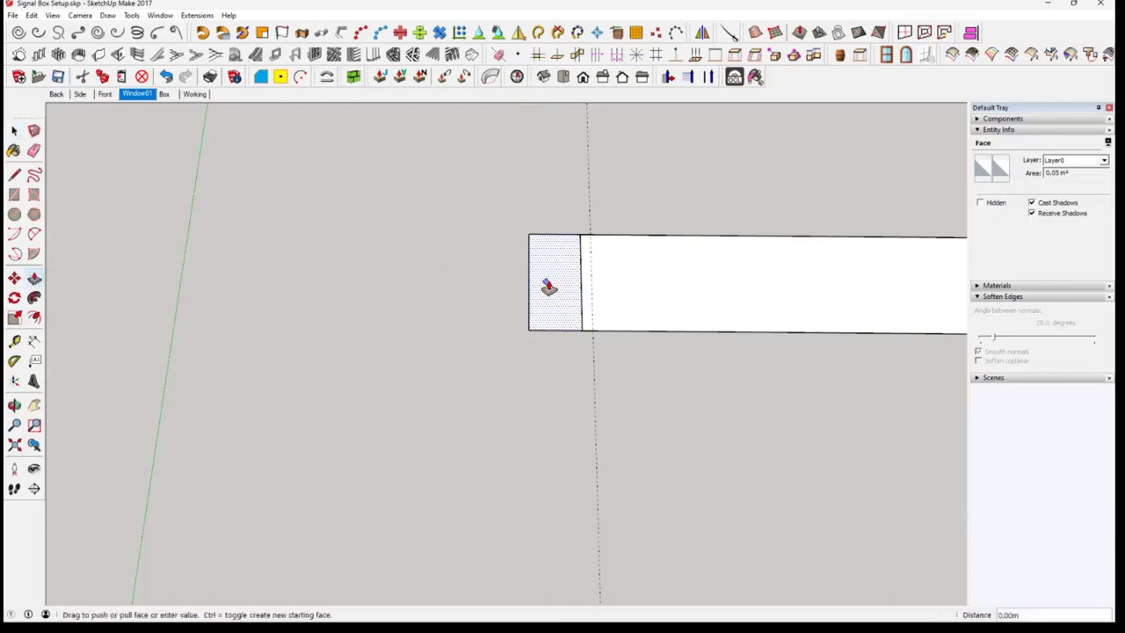
text(.1)
key(Return)
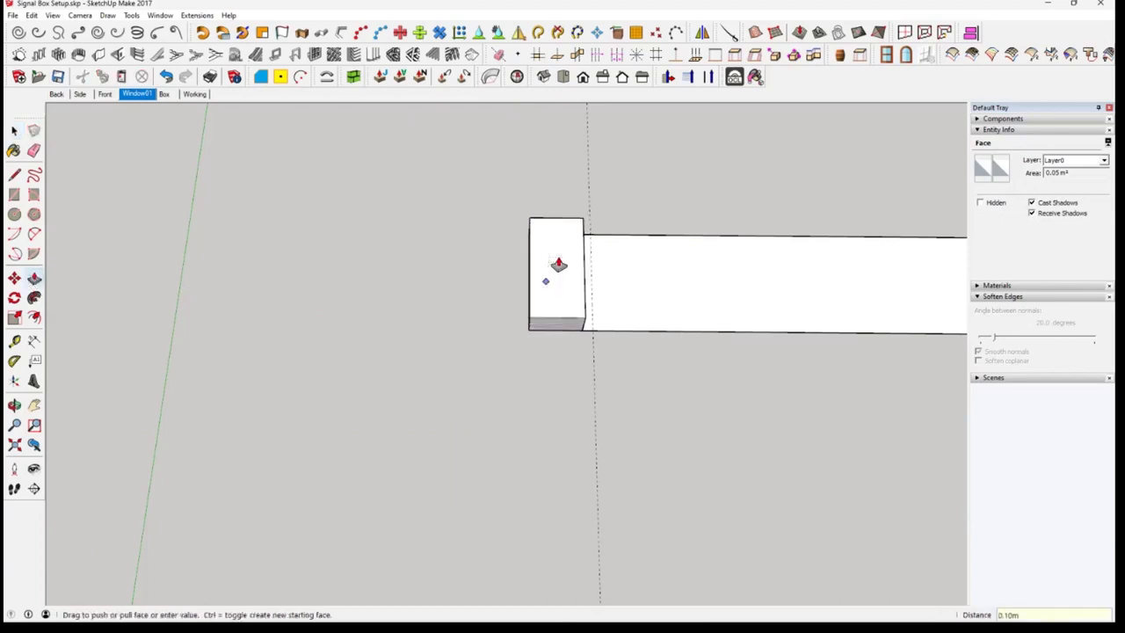
Group all the faces and edges of the extruded block
click(14, 131)
middle_drag(497, 376, 466, 361)
click(469, 361)
double_click(470, 361)
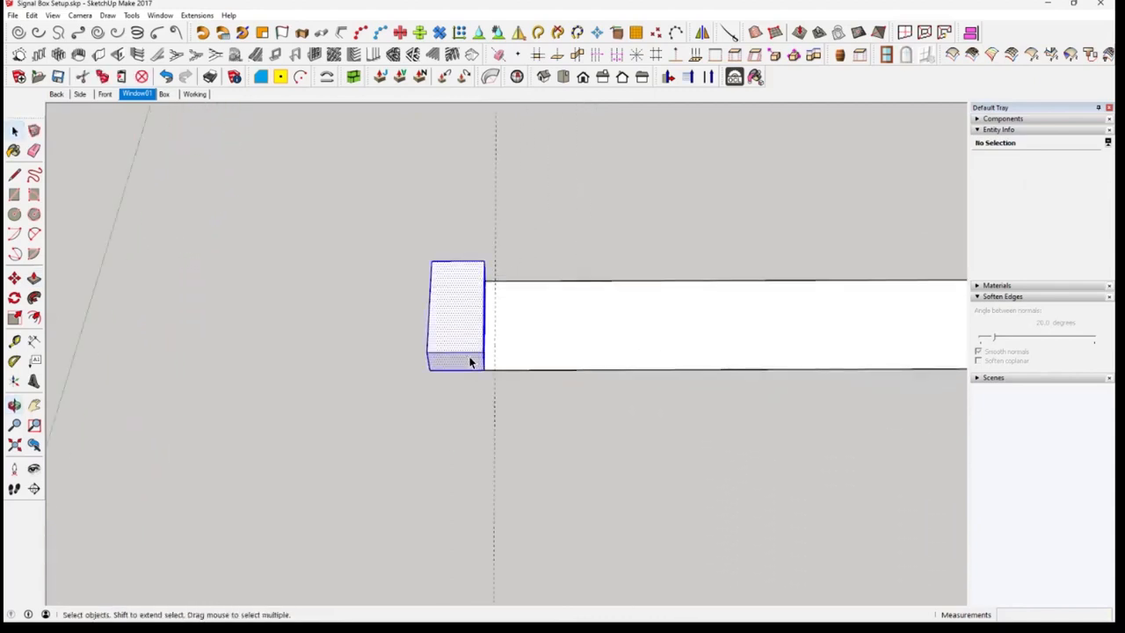
right_click(464, 356)
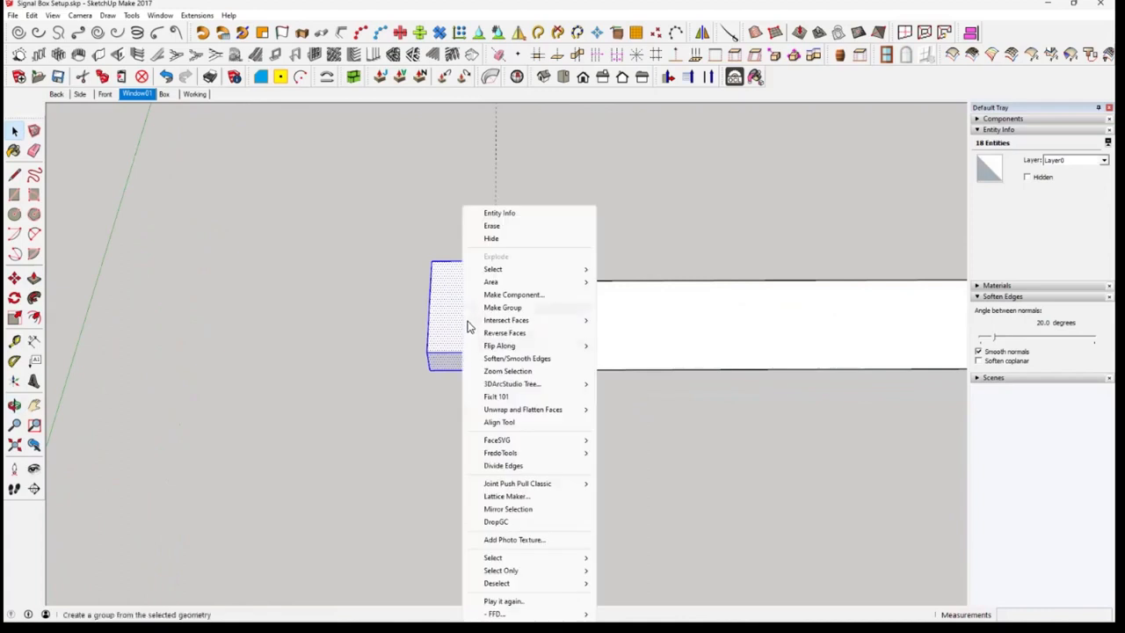
click(503, 308)
Copy the block group 0.18 m along the strip, from its lower-left corner to the guide line
scroll(443, 370, up, 3)
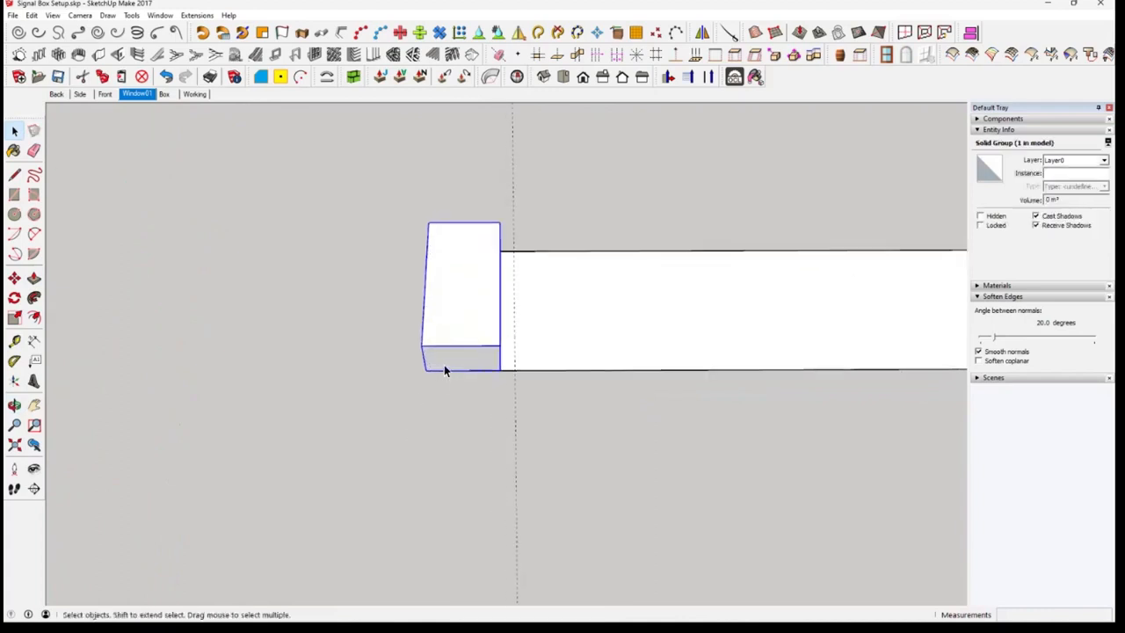
key(m)
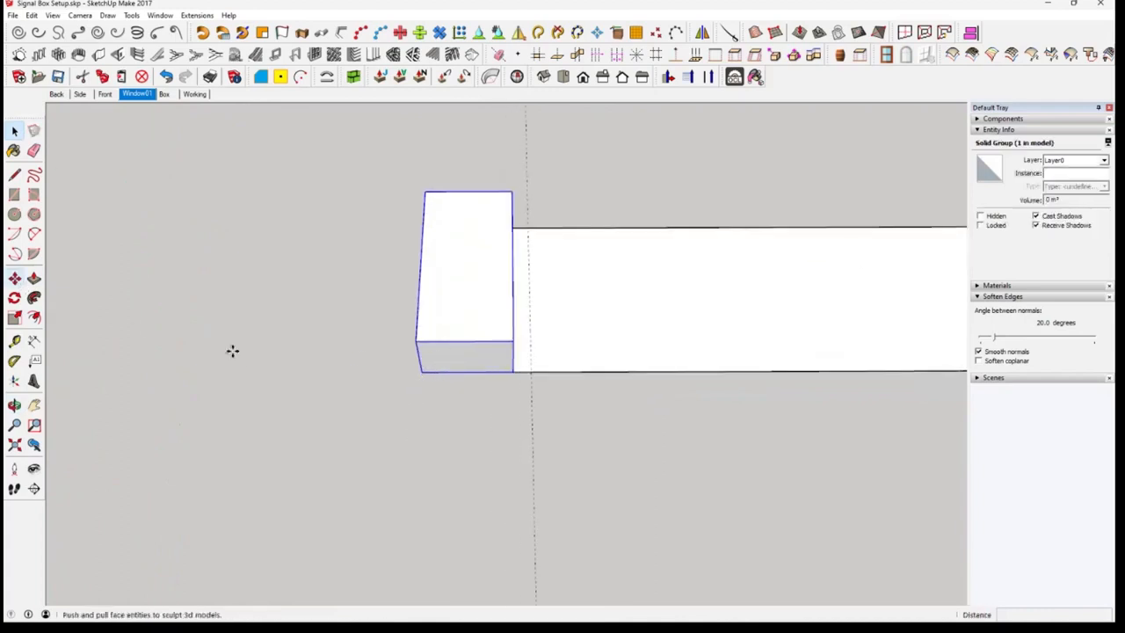
key(ctrl)
click(424, 373)
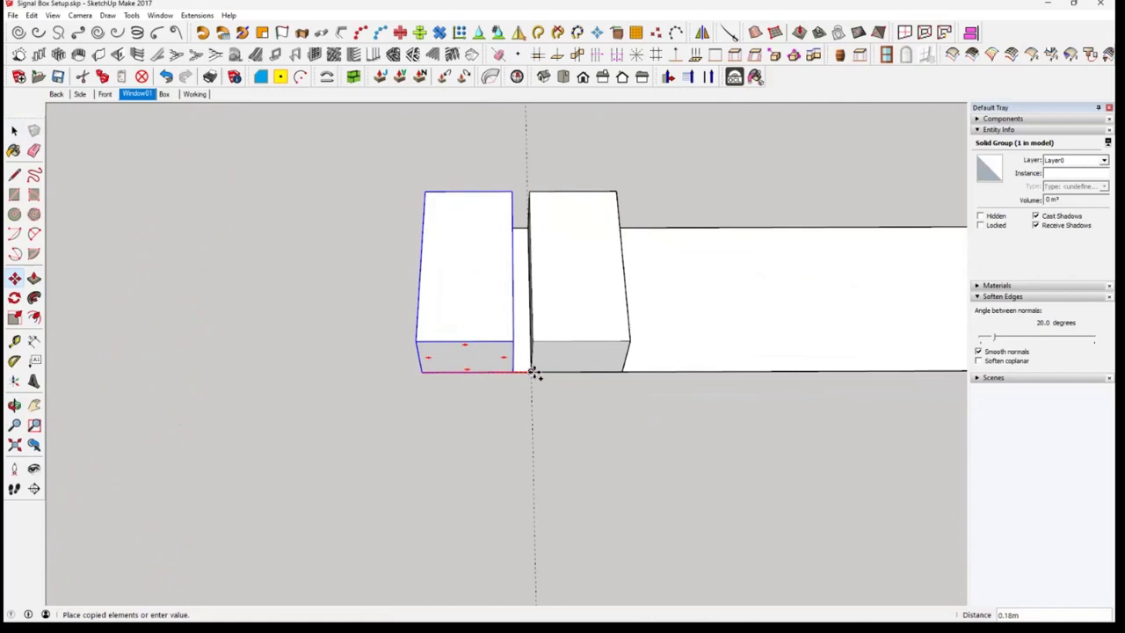
click(533, 372)
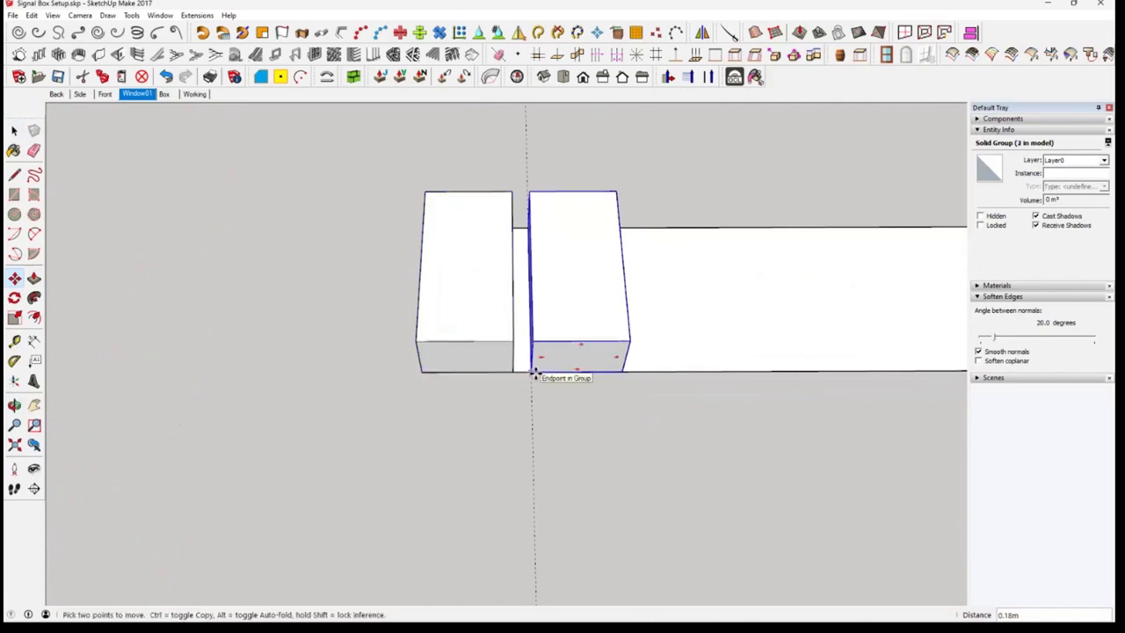
Multiply the block copy into a linear array of 20 copies along the strip and clear the selection
text(*20)
key(Return)
key(ctrl+t)
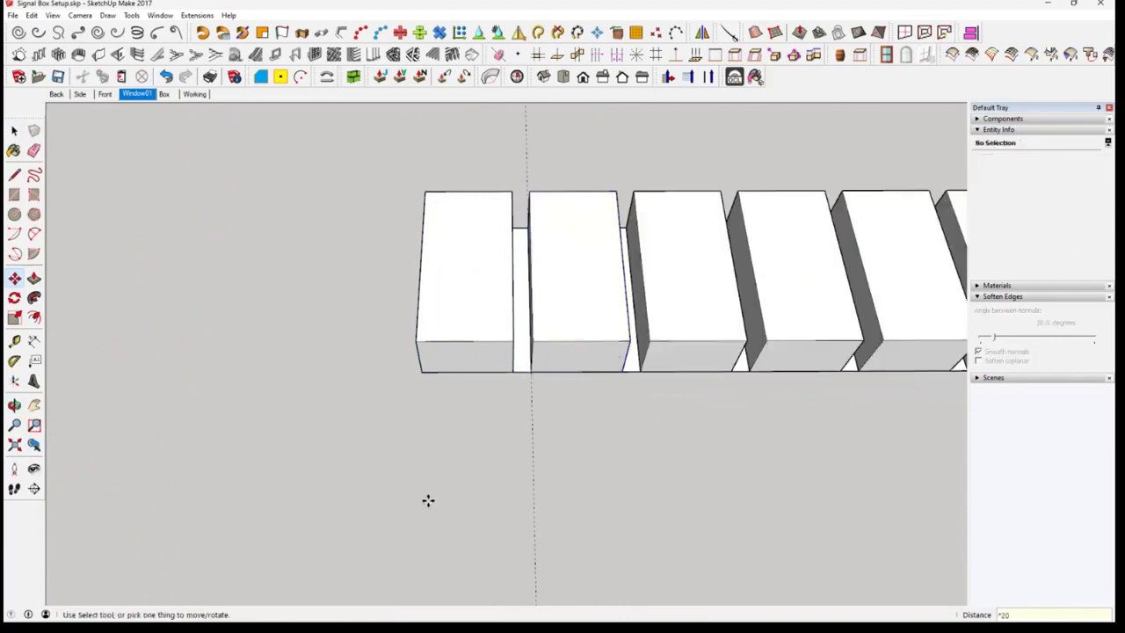
scroll(649, 384, down, 2)
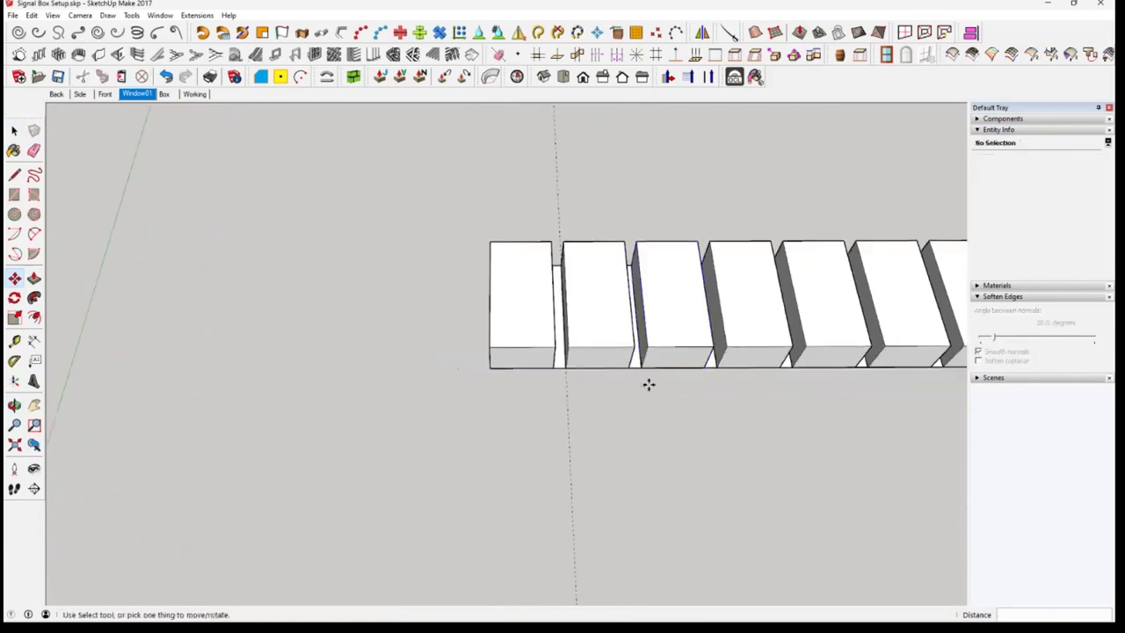
Change the linear array of blocks along the strip to 25 copies
middle_drag(913, 405, 124, 329)
shift+middle_drag(620, 329, 543, 314)
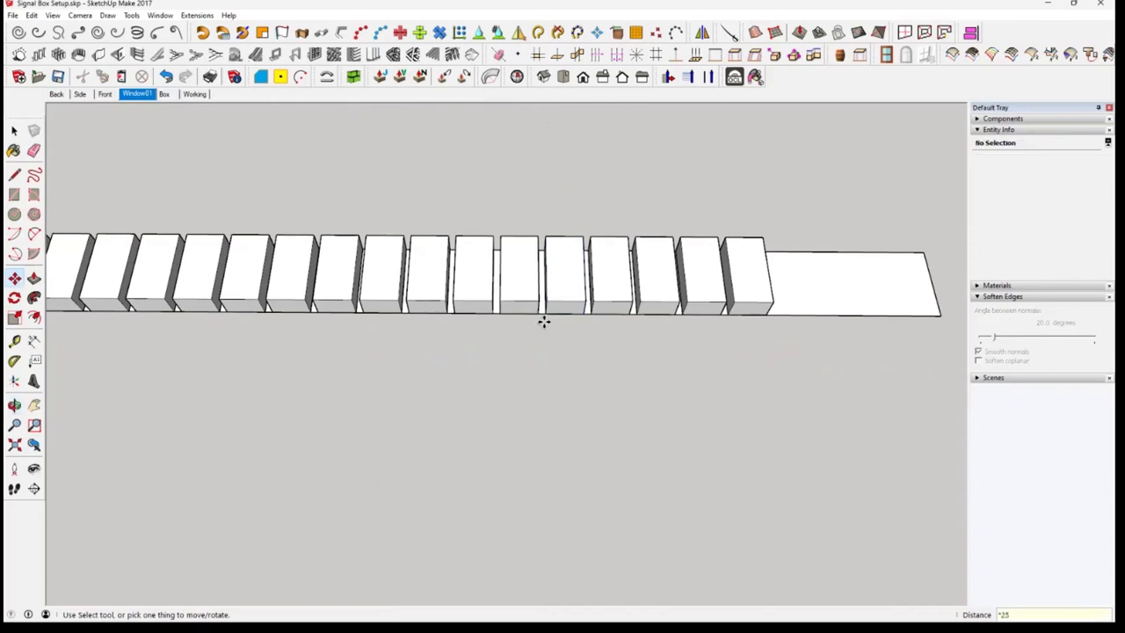
key(Return)
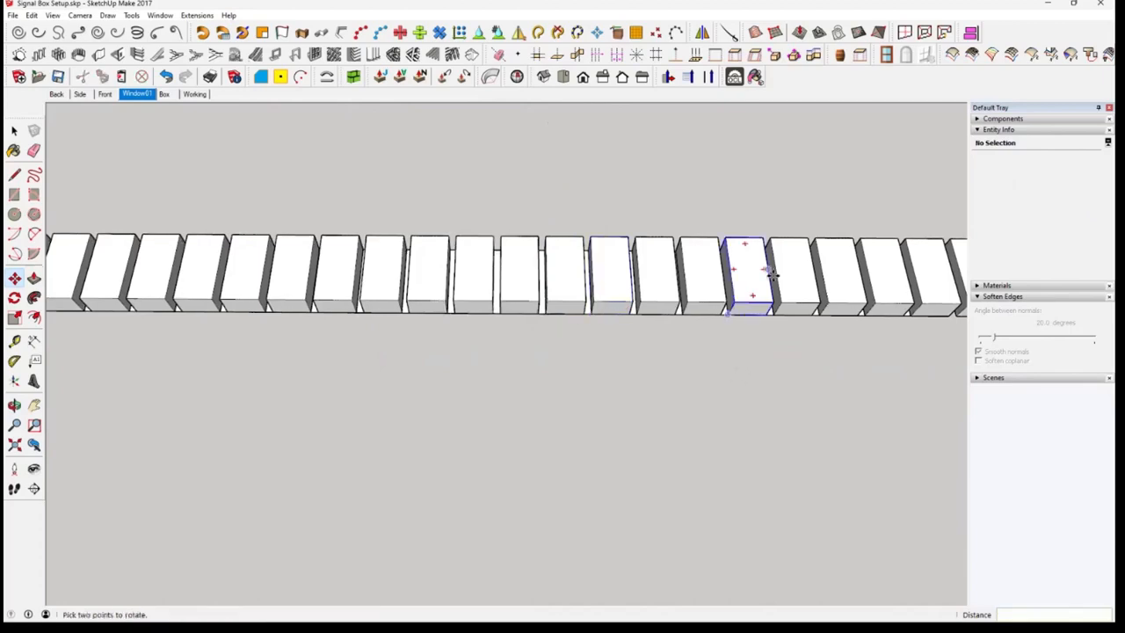
Delete the surplus last block that overhangs the far end of the strip
scroll(772, 274, down, 5)
middle_drag(771, 274, 733, 284)
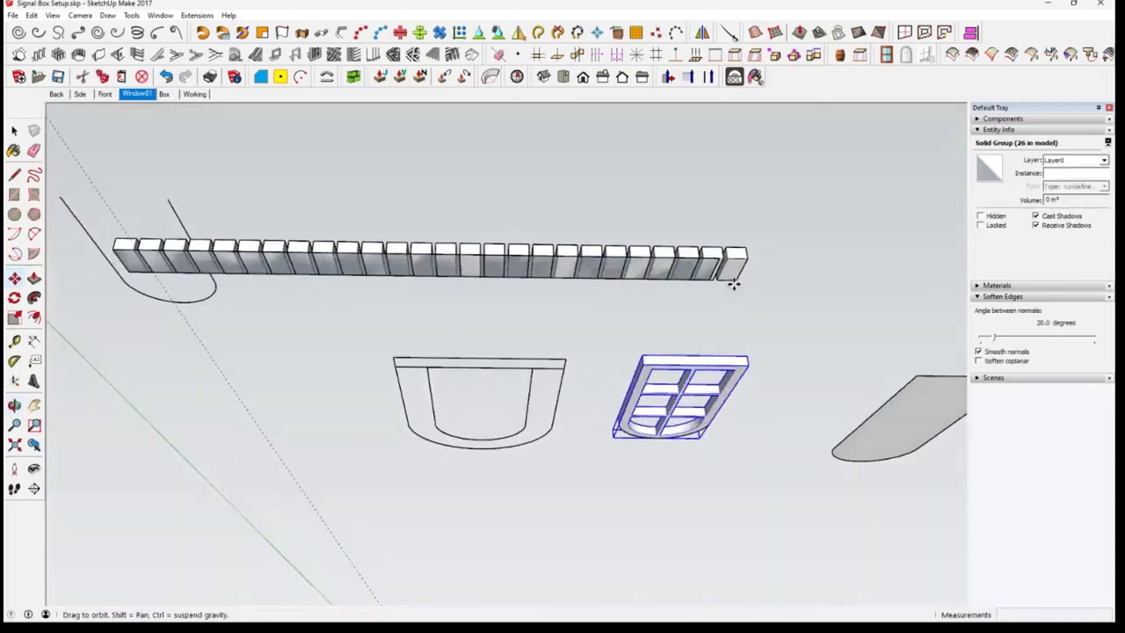
scroll(738, 290, up, 5)
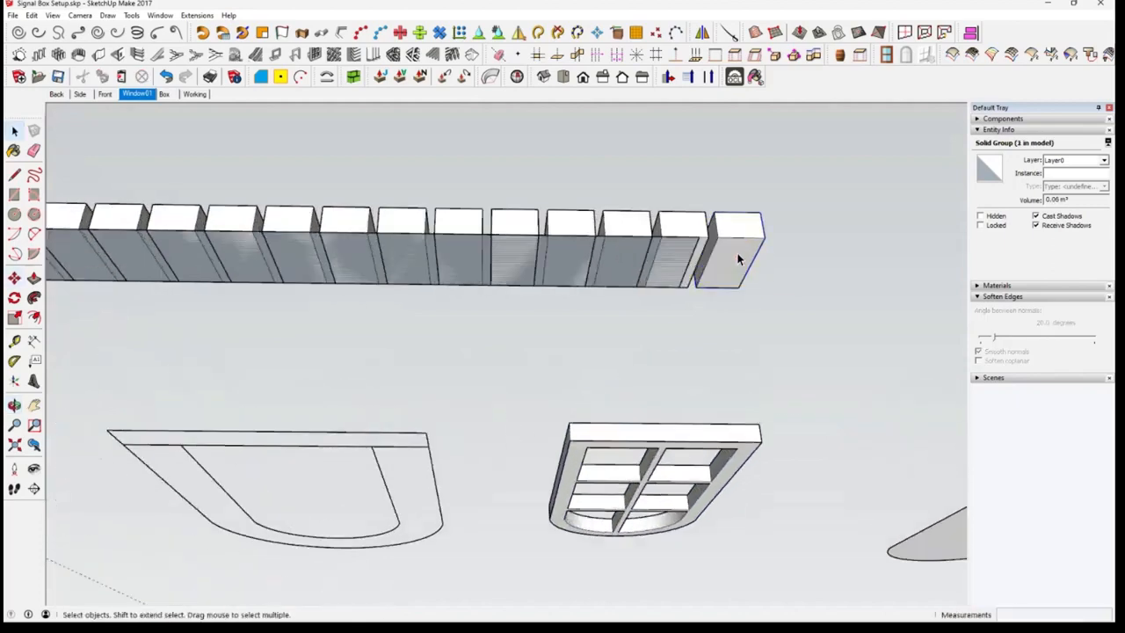
click(738, 259)
key(Delete)
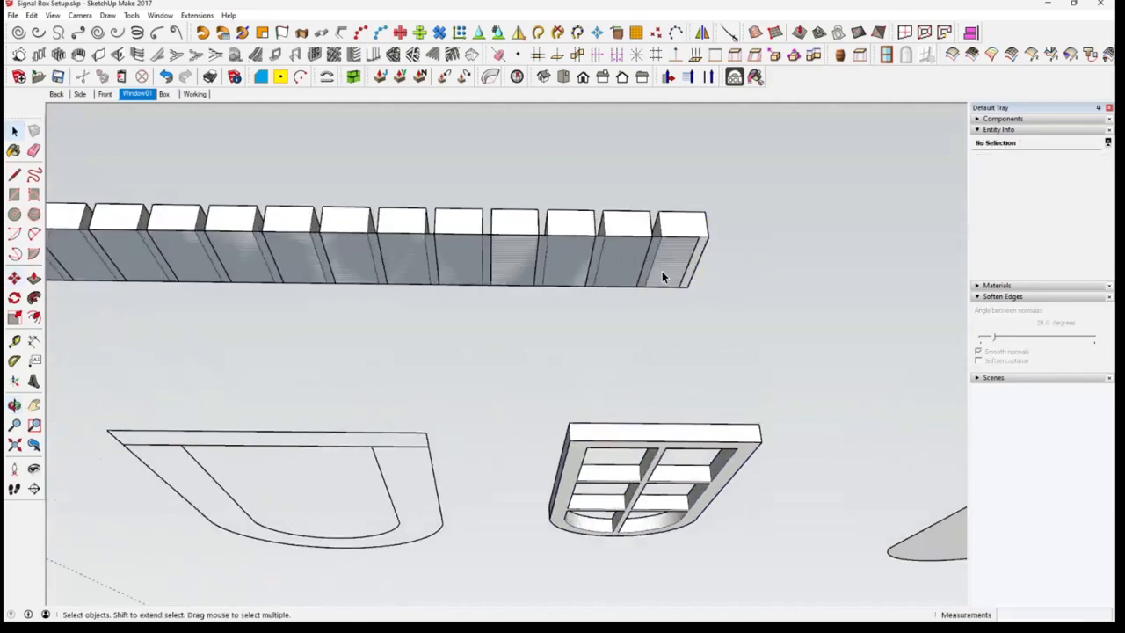
mouse_move(607, 268)
middle_down()
mouse_move(764, 279)
mouse_move(744, 281)
mouse_move(763, 260)
mouse_move(839, 256)
middle_up()
click(785, 255)
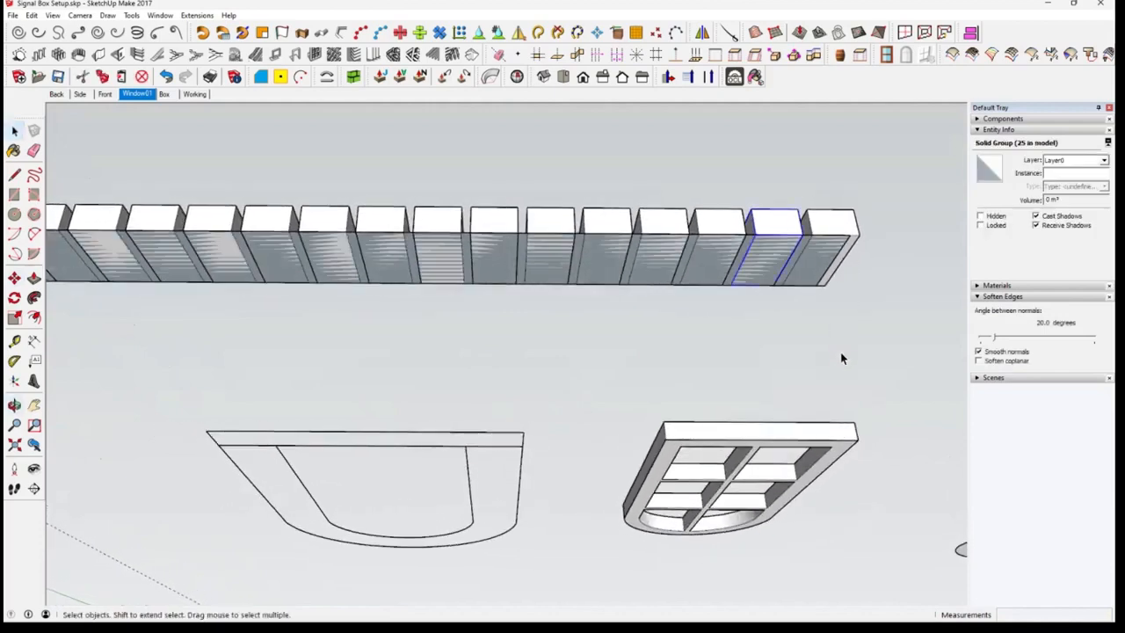
Hide the flat strip group beneath the row of blocks
middle_drag(840, 358, 741, 360)
click(741, 359)
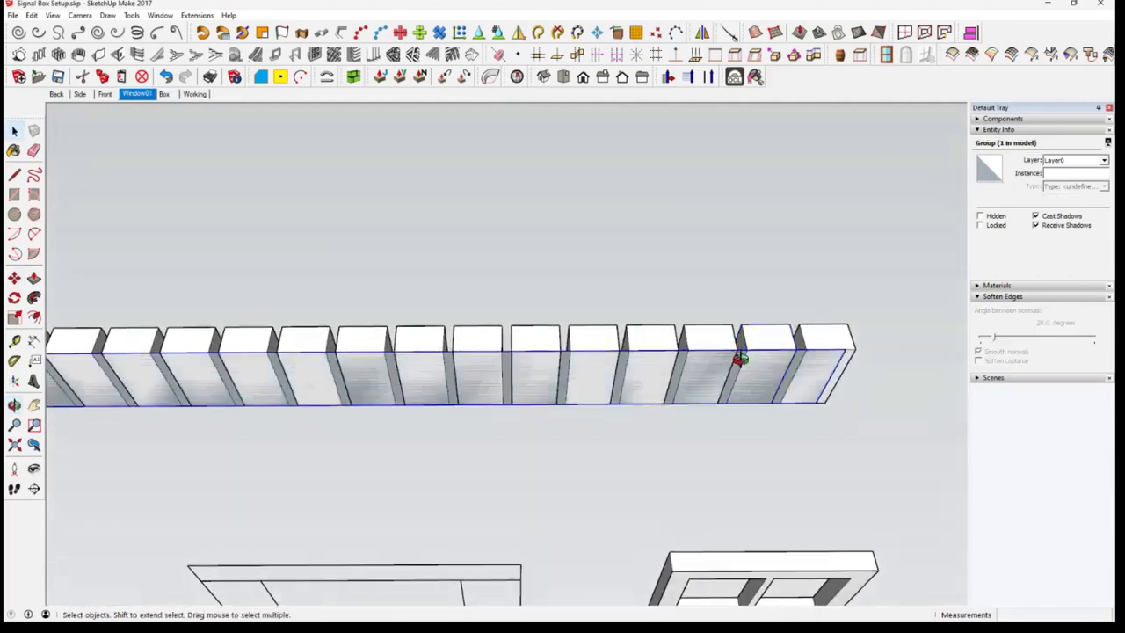
right_click(741, 362)
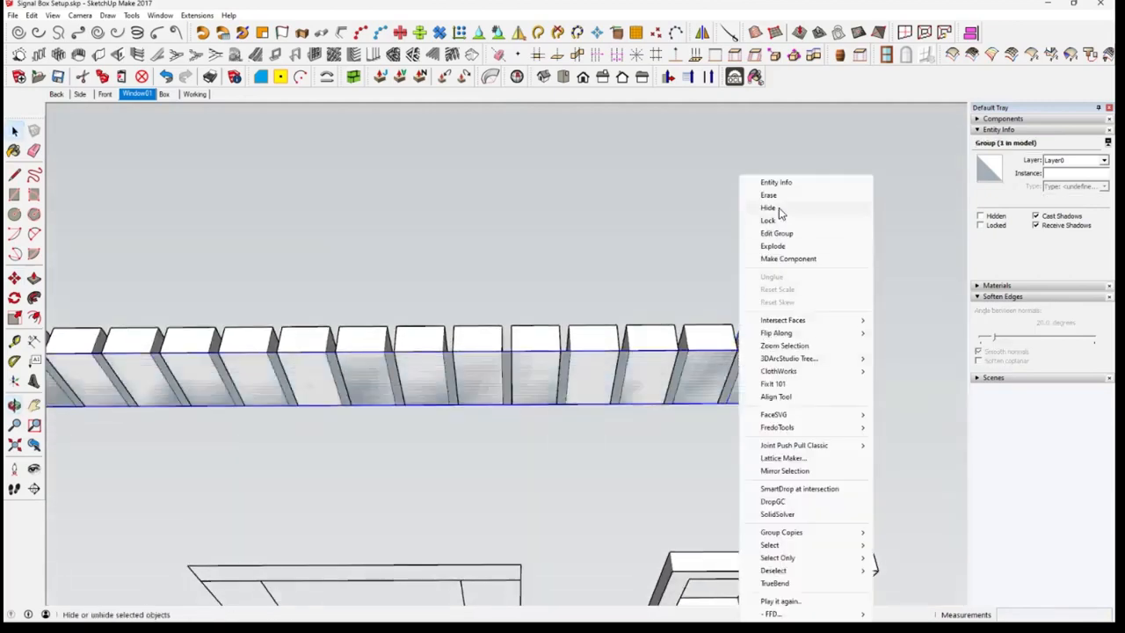
click(779, 211)
Group all 25 blocks of the row together and unhide the strip
scroll(426, 378, down, 7)
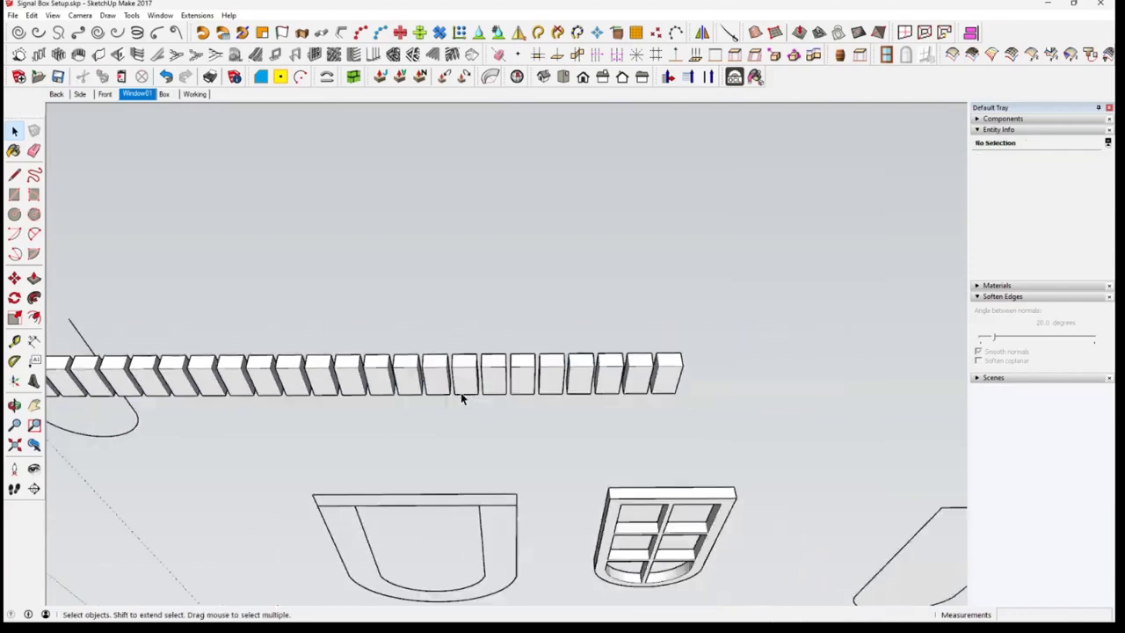
middle_drag(567, 338, 833, 139)
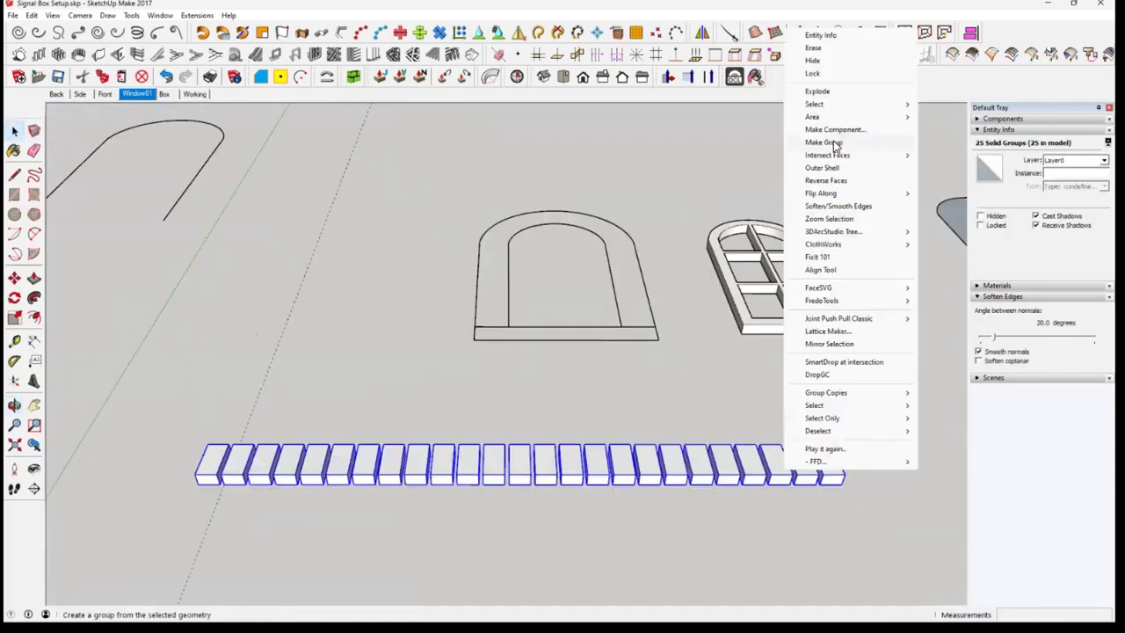
key(Escape)
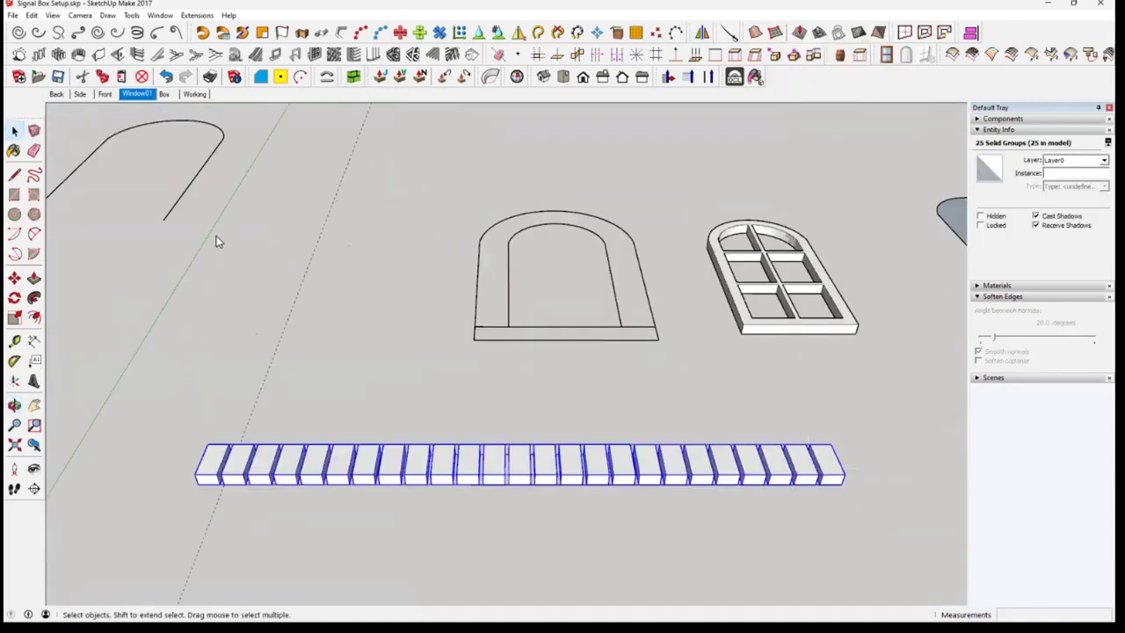
click(32, 16)
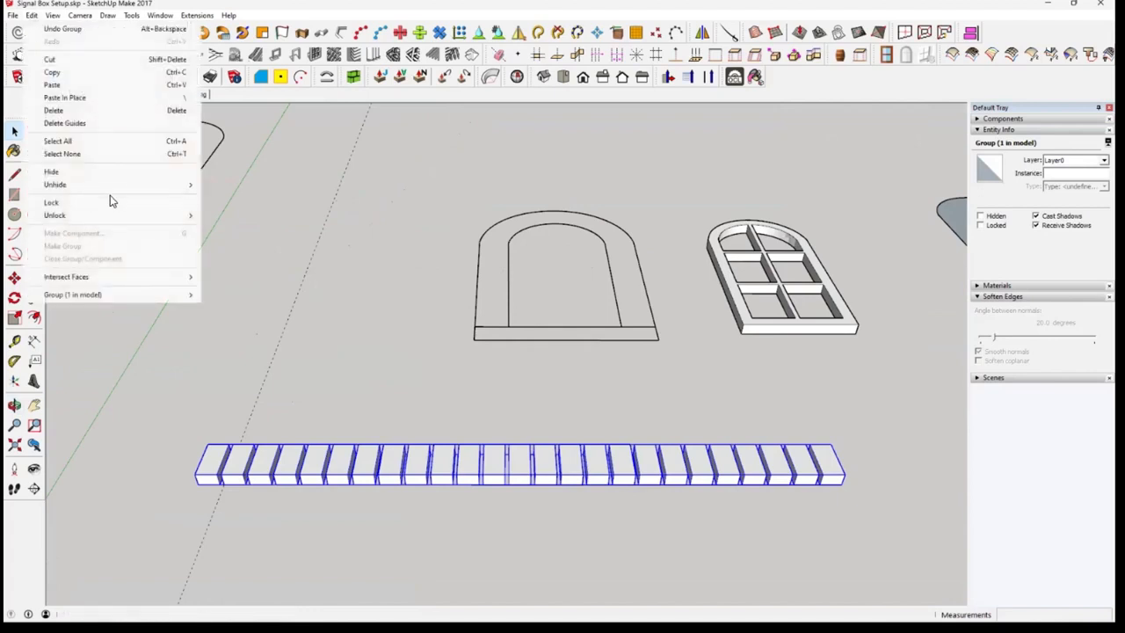
mouse_move(123, 184)
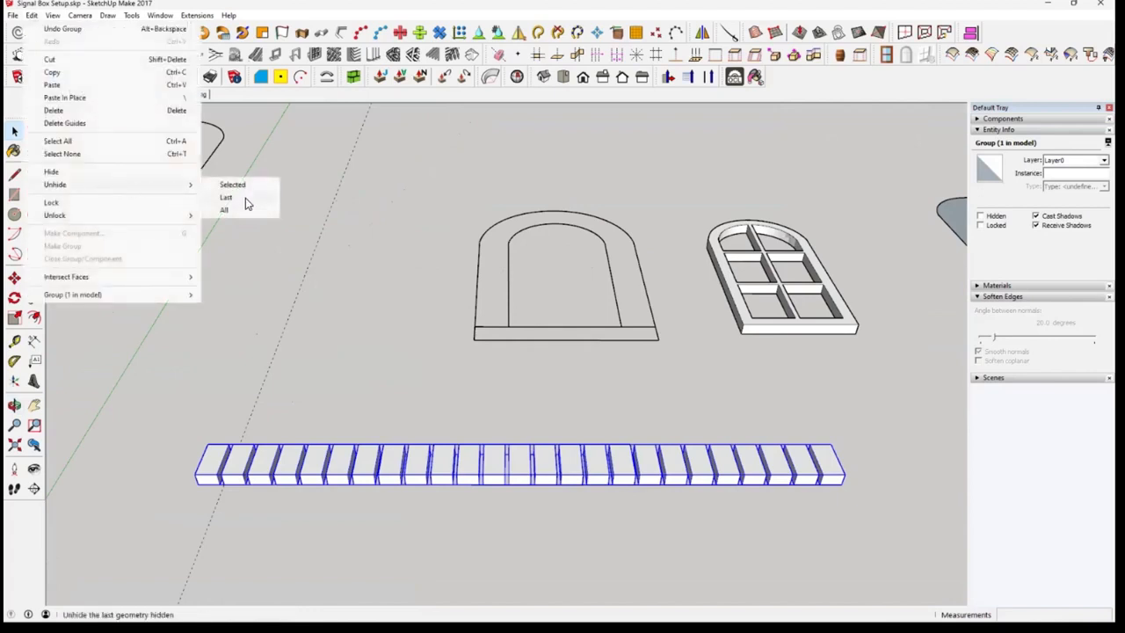
click(246, 200)
Scale the grouped row of blocks lengthwise so that its end lines up with the end of the strip
scroll(794, 481, up, 5)
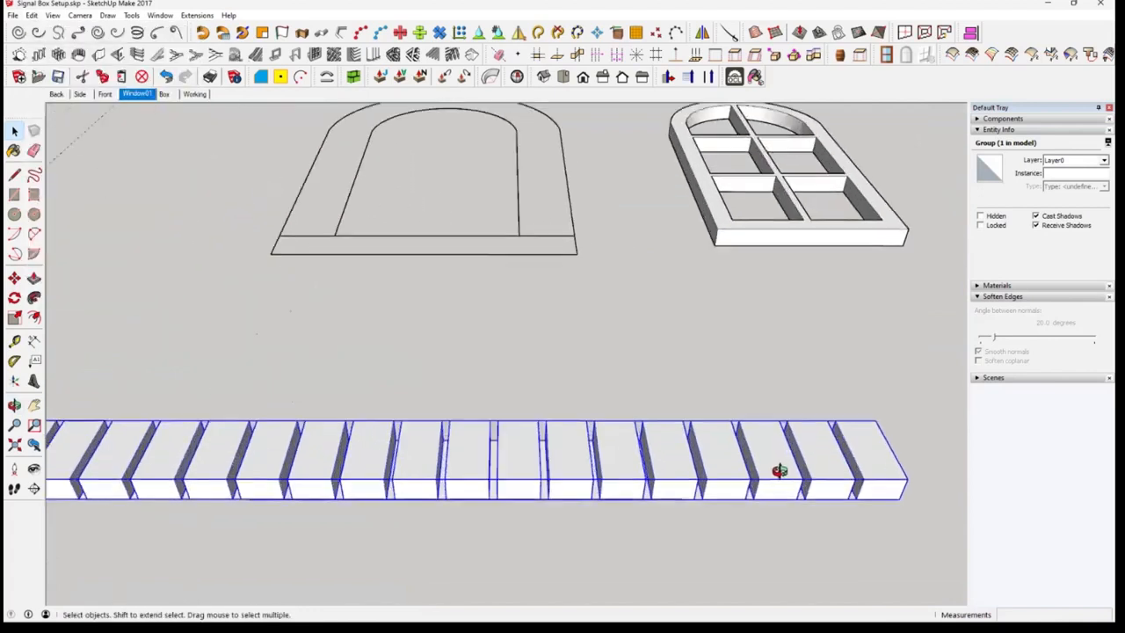
middle_drag(779, 469, 666, 419)
middle_drag(12, 319, 422, 303)
key(s)
click(853, 327)
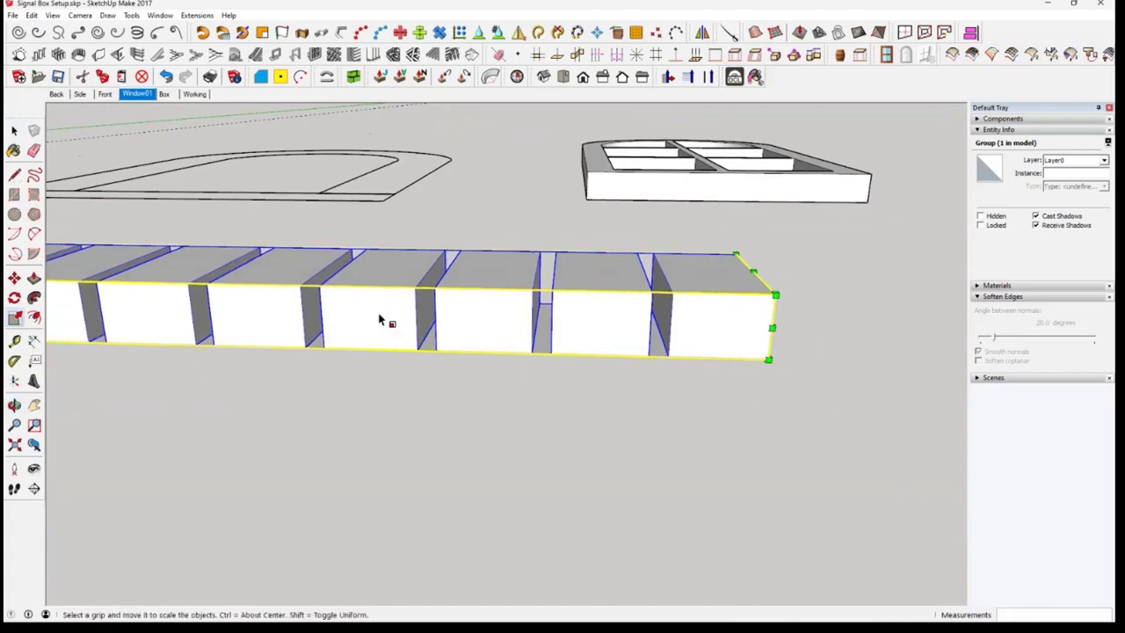
key(space)
scroll(369, 326, down, 5)
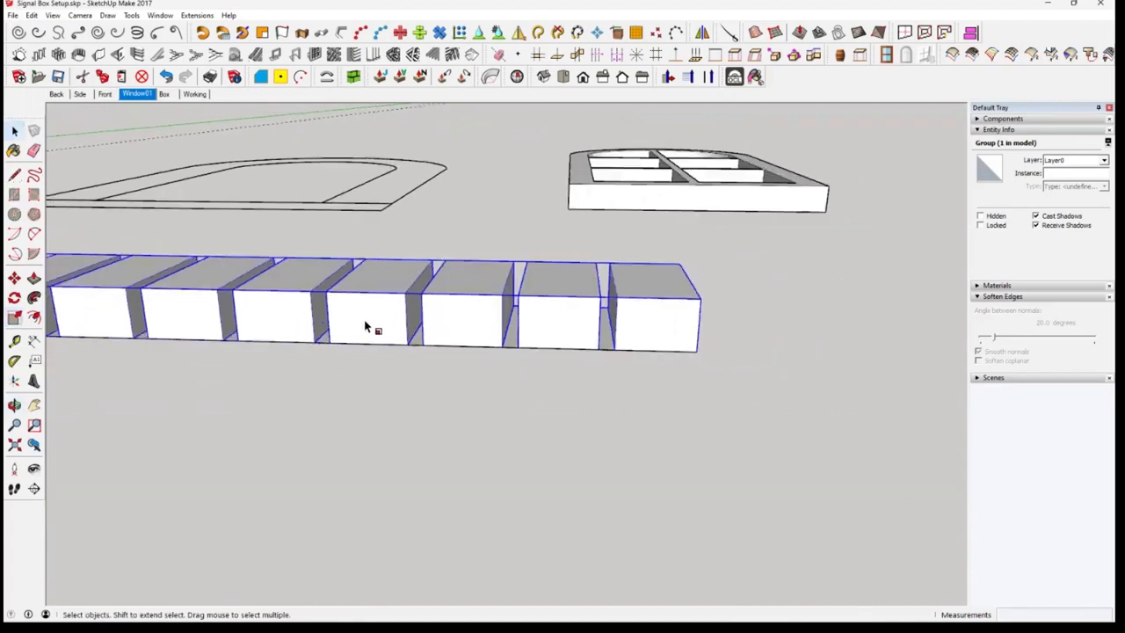
middle_drag(618, 317, 655, 466)
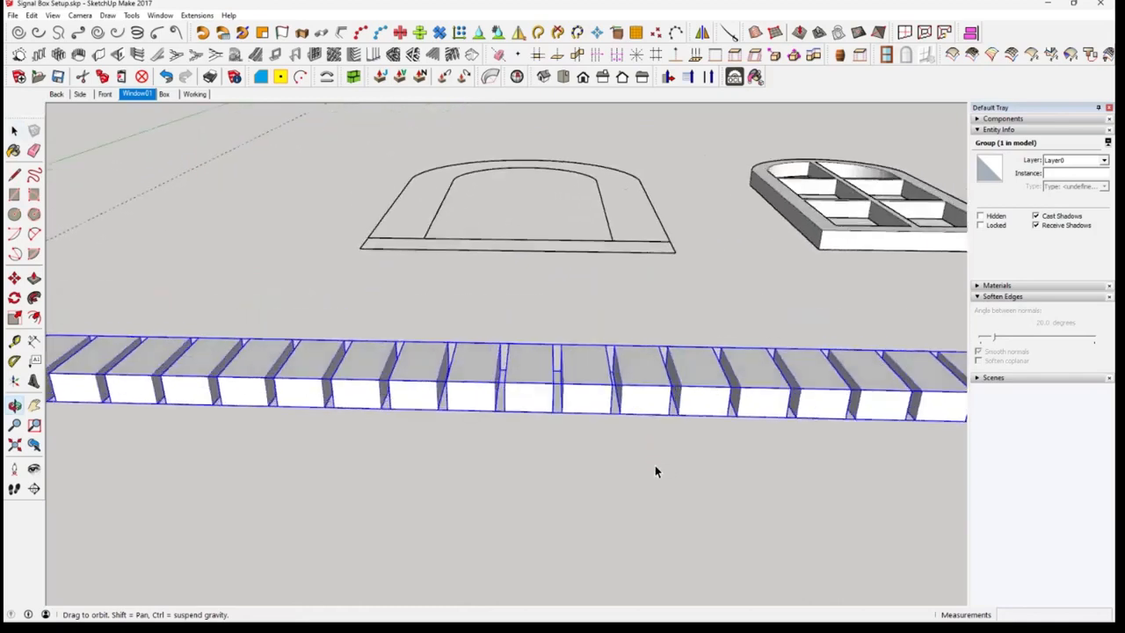
scroll(656, 462, down, 2)
shift+middle_drag(658, 372, 728, 385)
scroll(678, 360, down, 3)
shift+middle_drag(222, 441, 222, 385)
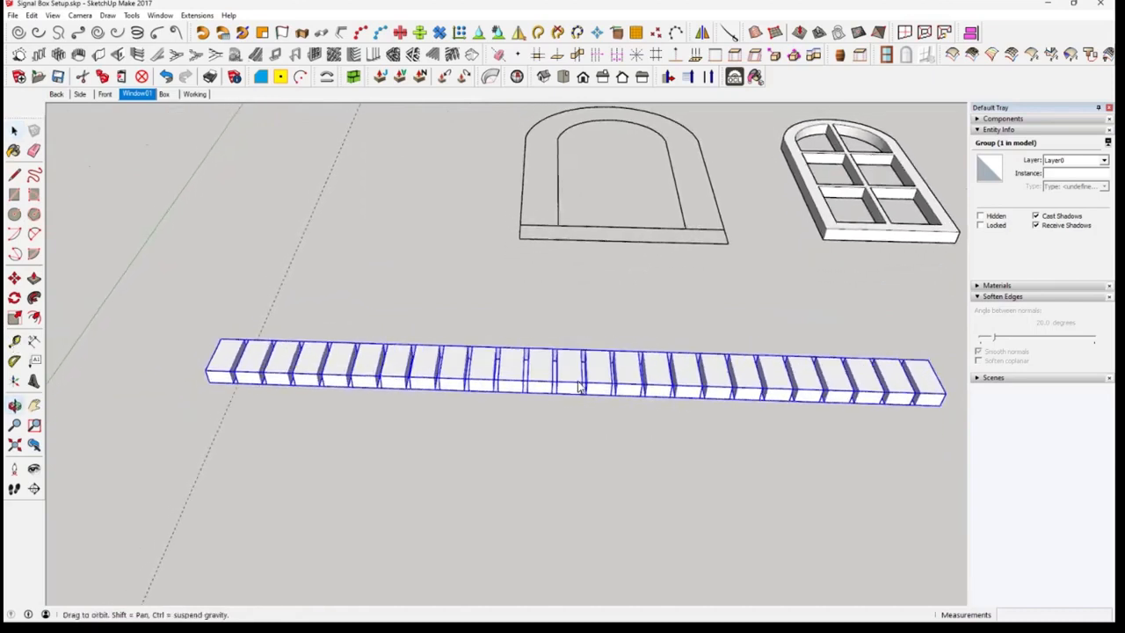
middle_drag(577, 382, 621, 395)
key(t)
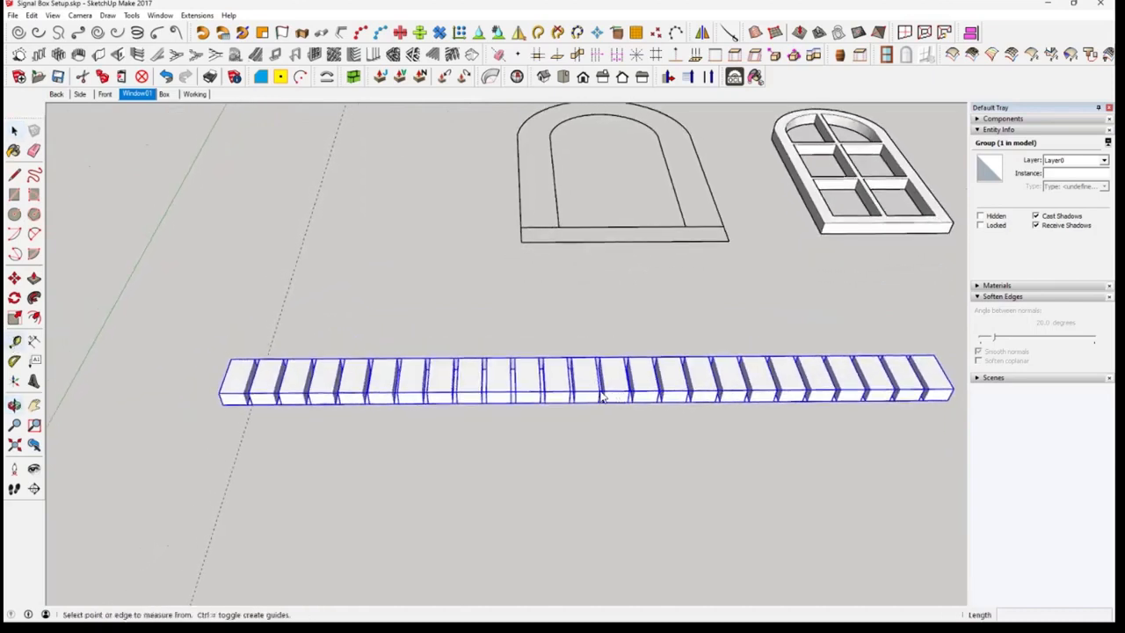
click(221, 384)
mouse_move(603, 194)
middle_down()
mouse_move(600, 447)
mouse_move(603, 234)
mouse_move(478, 198)
mouse_move(249, 199)
mouse_move(590, 200)
middle_up()
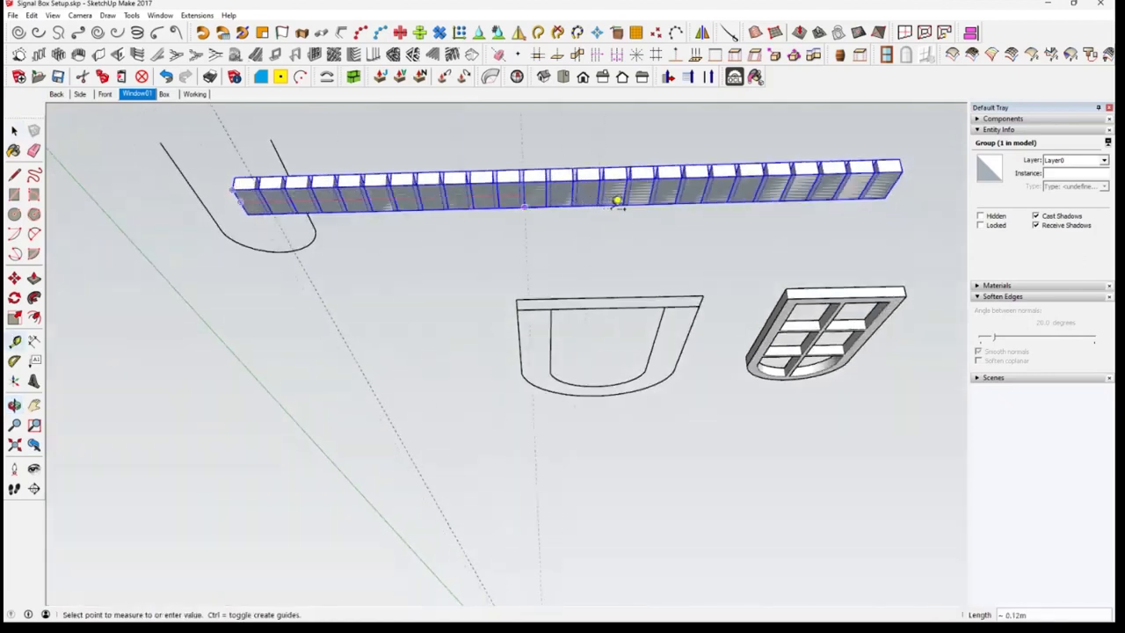
click(14, 130)
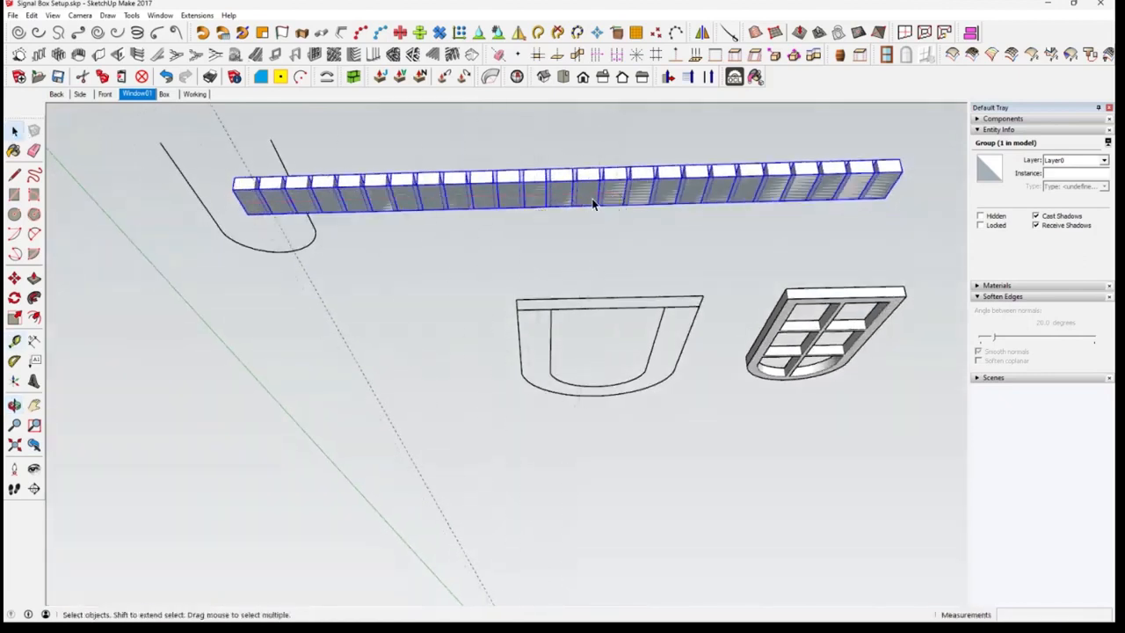
Hide the grouped blocks and place a guide line across the strip through the midpoint of its long edge
scroll(606, 200, up, 2)
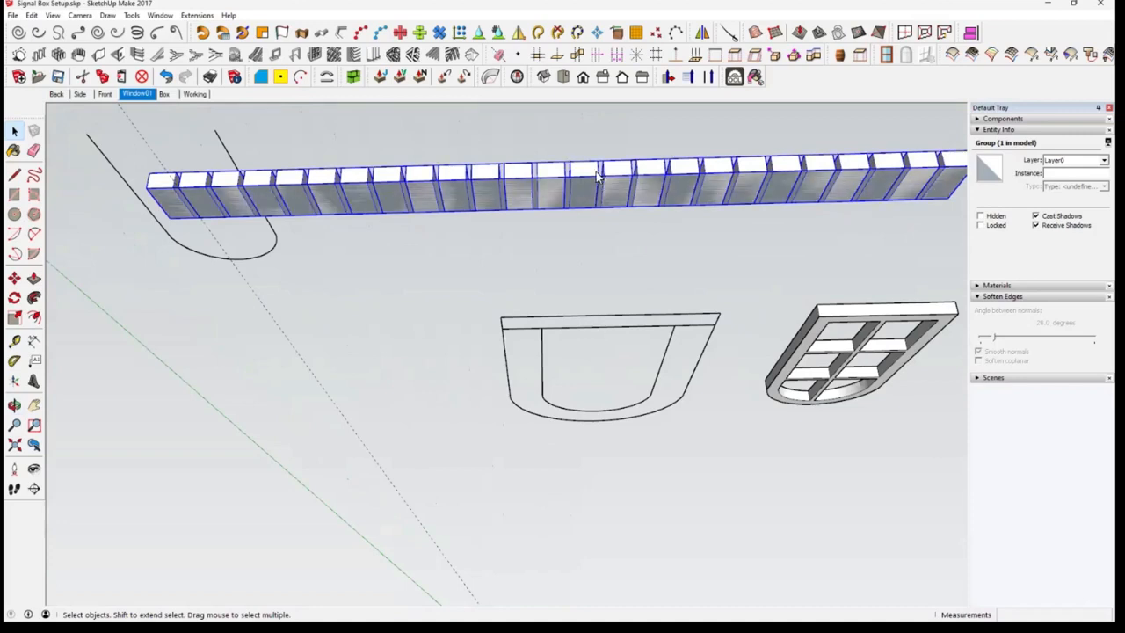
right_click(597, 176)
click(644, 197)
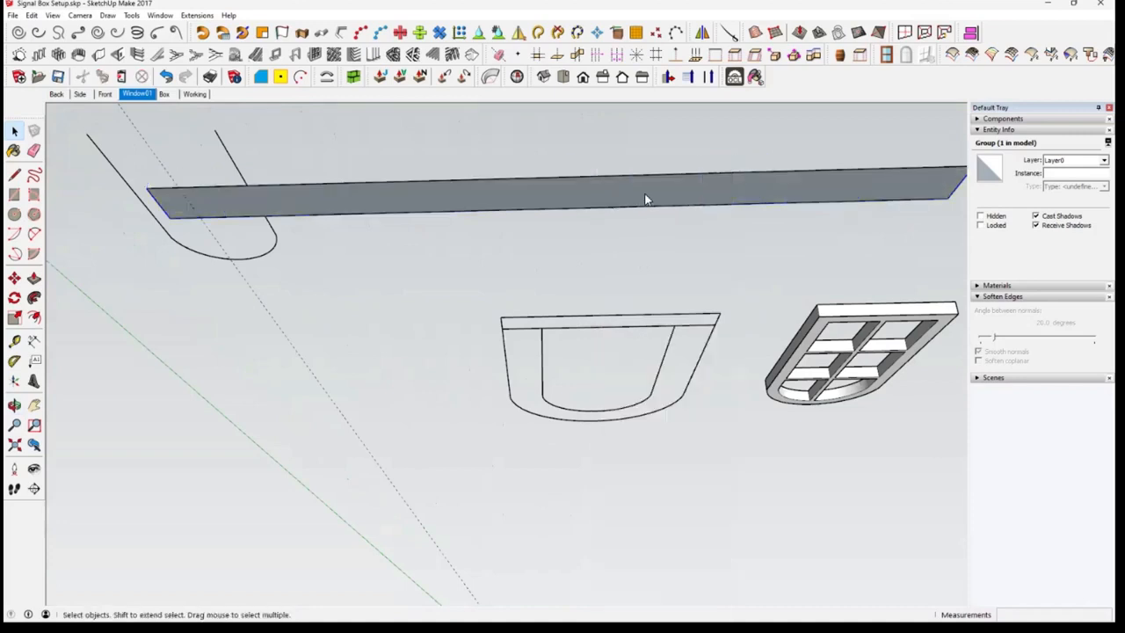
click(15, 343)
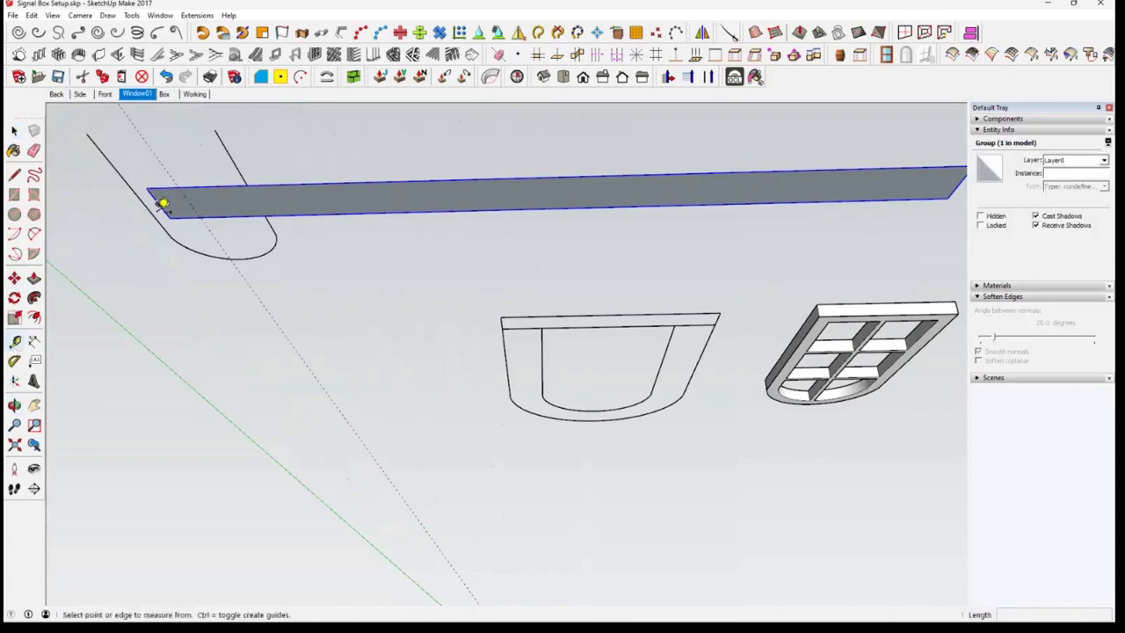
click(159, 204)
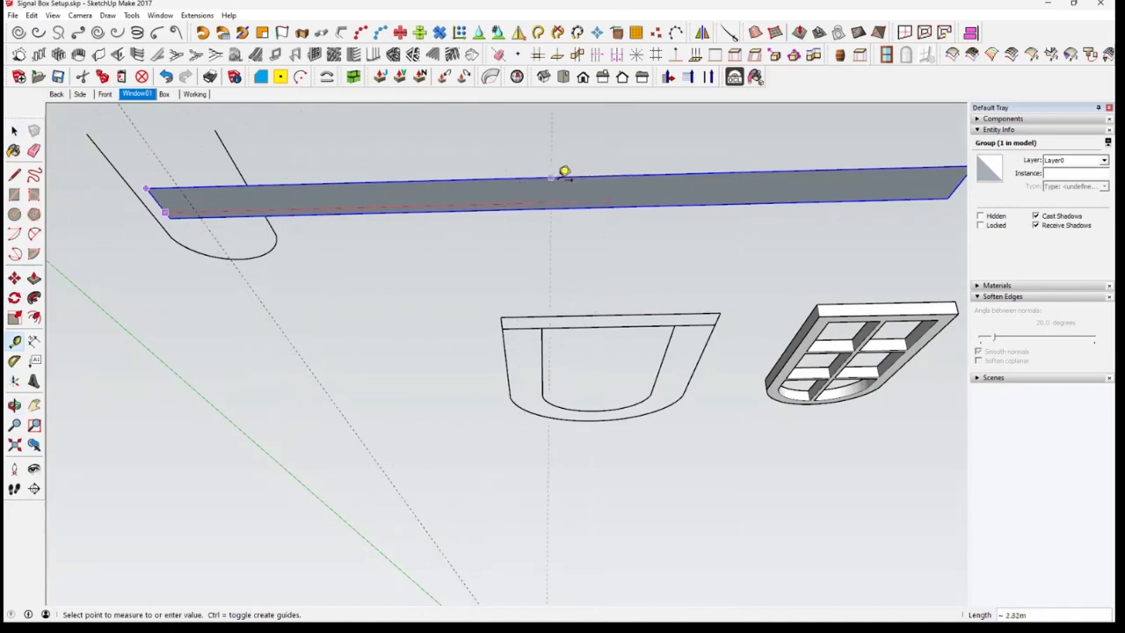
middle_drag(598, 166, 580, 431)
Unhide the grouped row of blocks on the strip
click(32, 15)
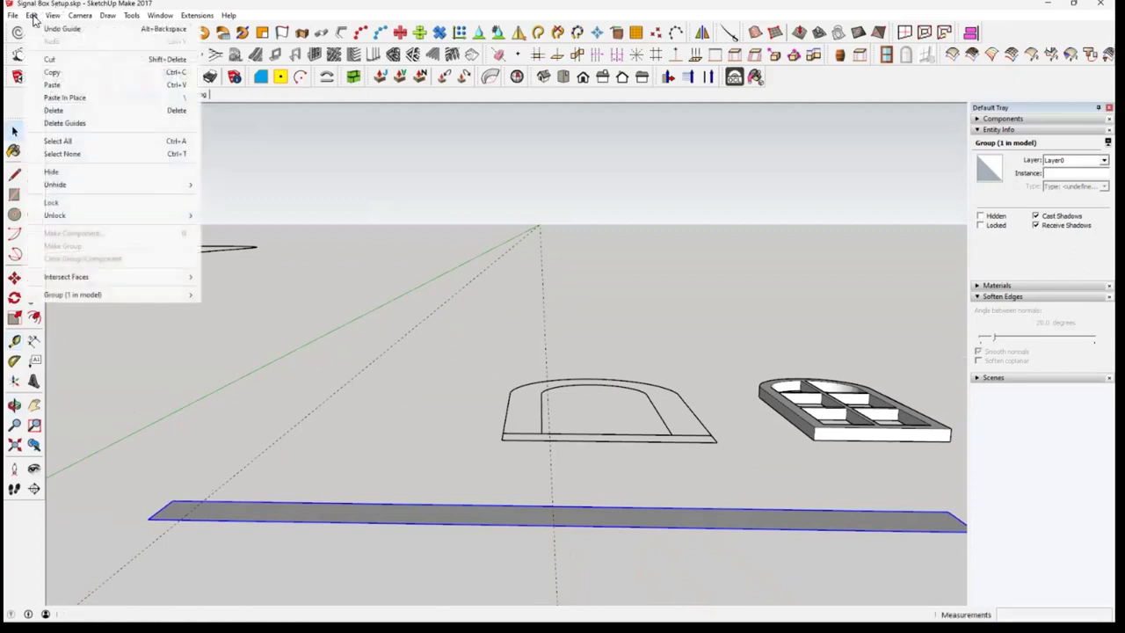
mouse_move(93, 185)
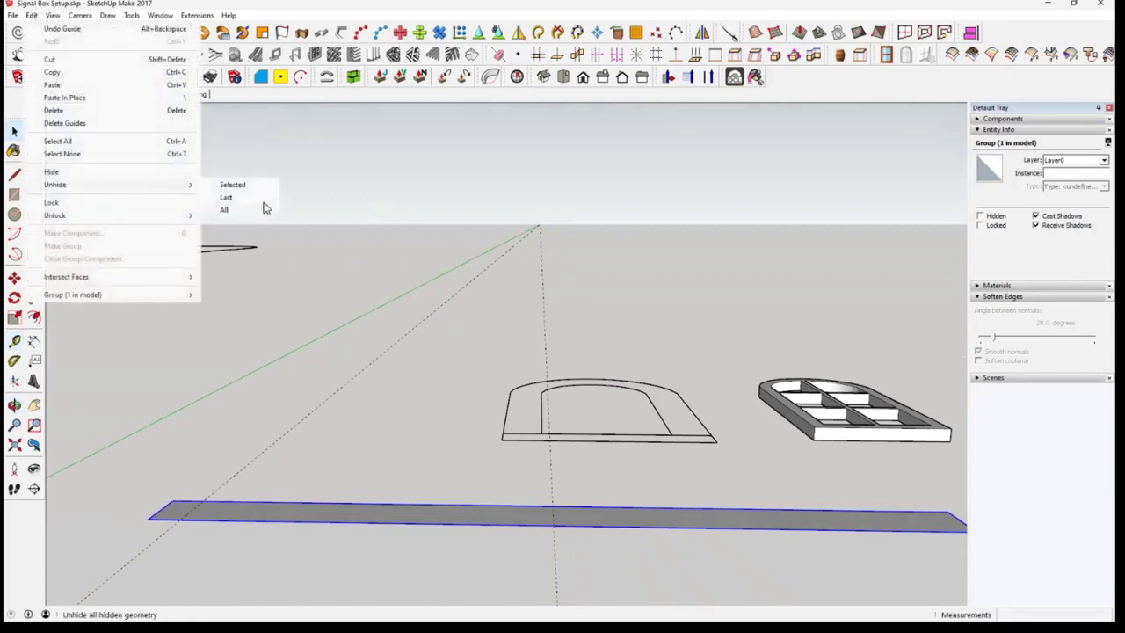
click(262, 198)
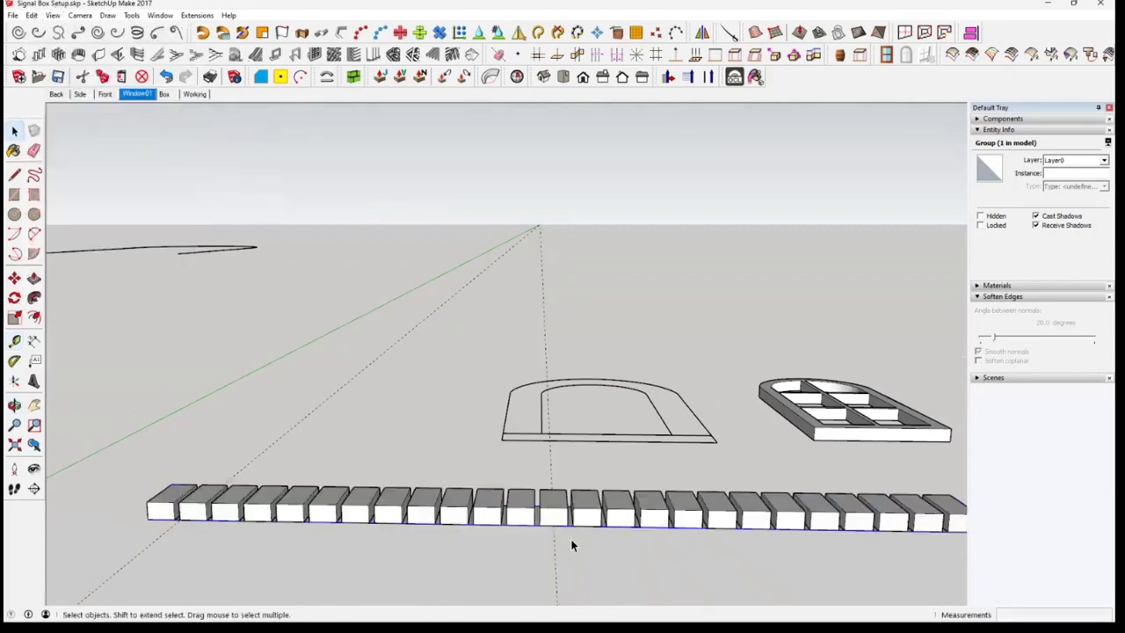
Open the row group and, inside it, the middle block on the guide line for editing
middle_drag(573, 540, 563, 378)
scroll(569, 377, up, 3)
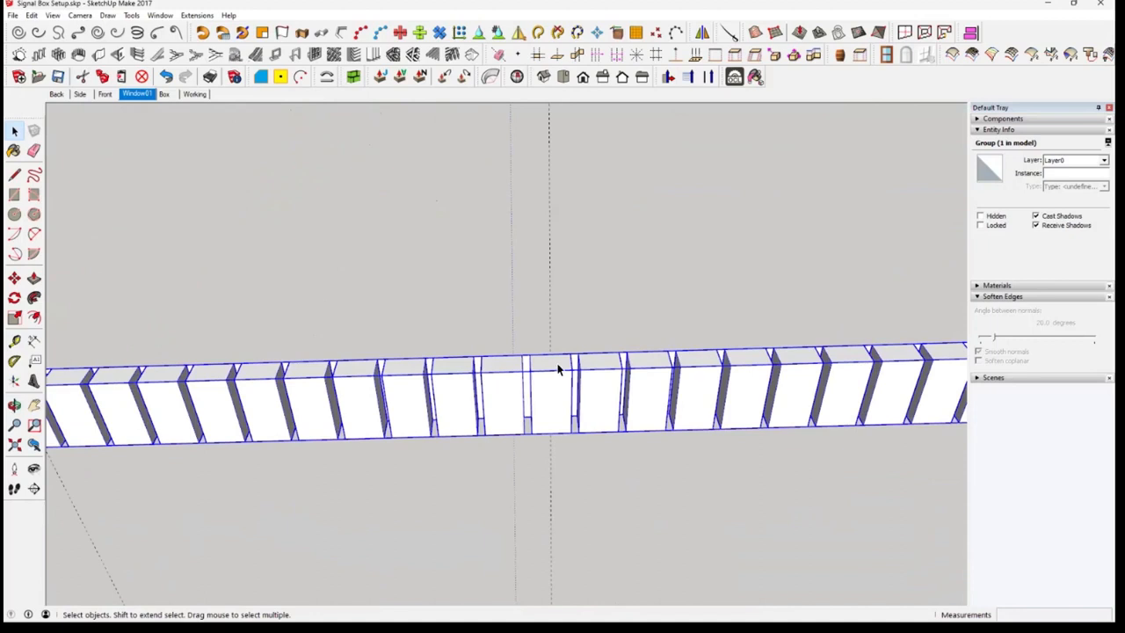
double_click(558, 367)
click(556, 385)
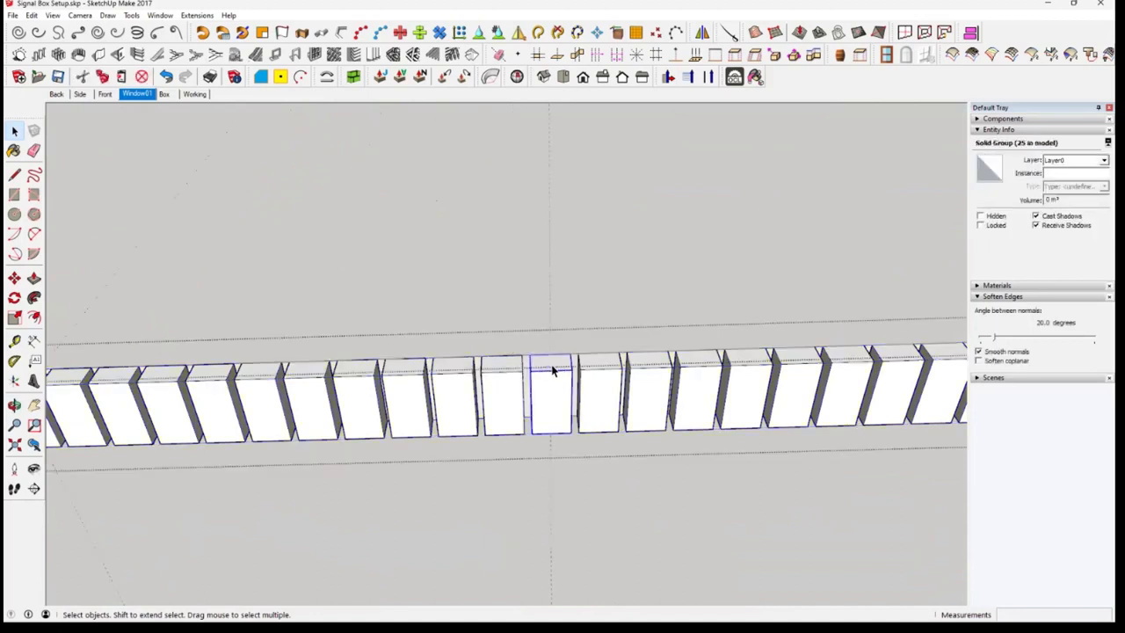
double_click(553, 369)
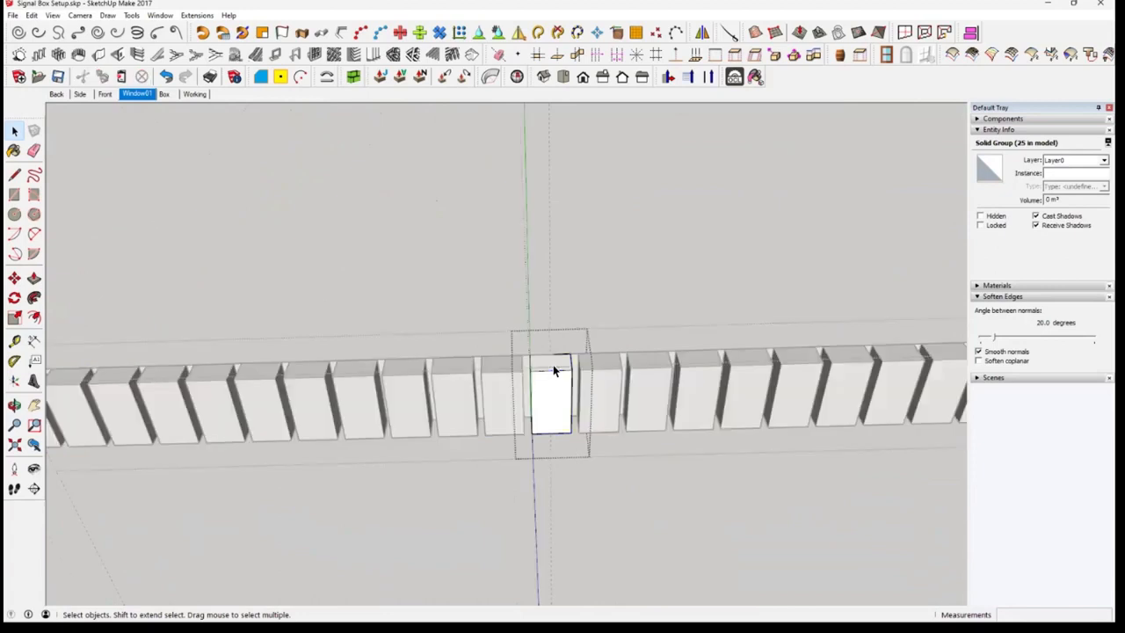
Extrude the end face of the middle block outward by 0.10 m and close the block
click(553, 364)
mouse_move(554, 364)
middle_down()
mouse_move(534, 428)
mouse_move(558, 375)
mouse_move(545, 378)
middle_up()
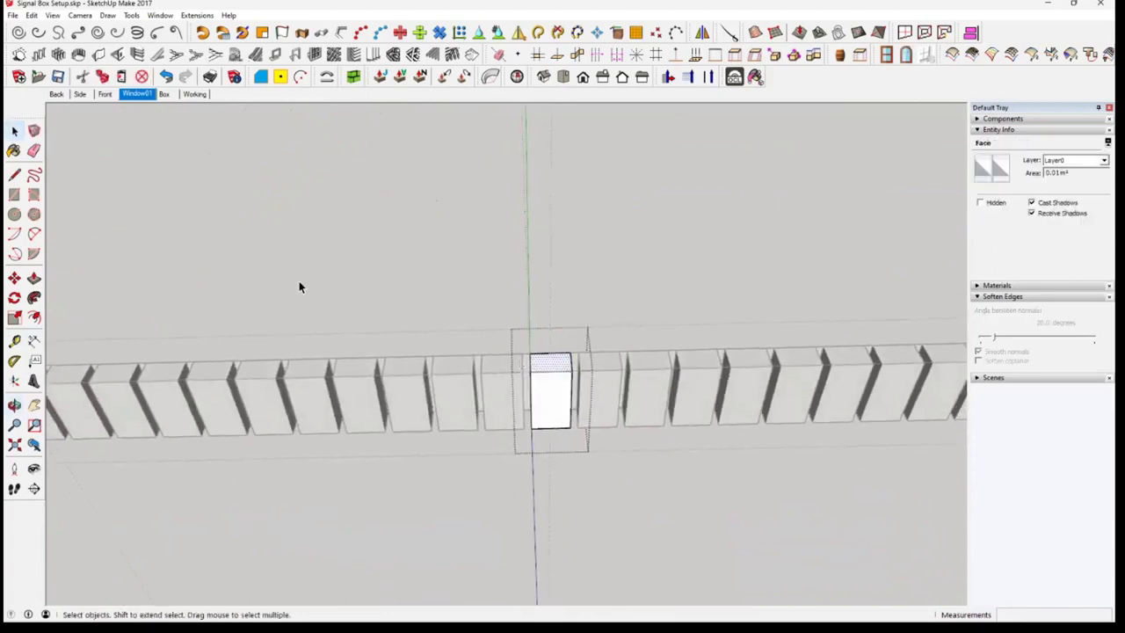
click(33, 279)
drag(544, 378, 551, 343)
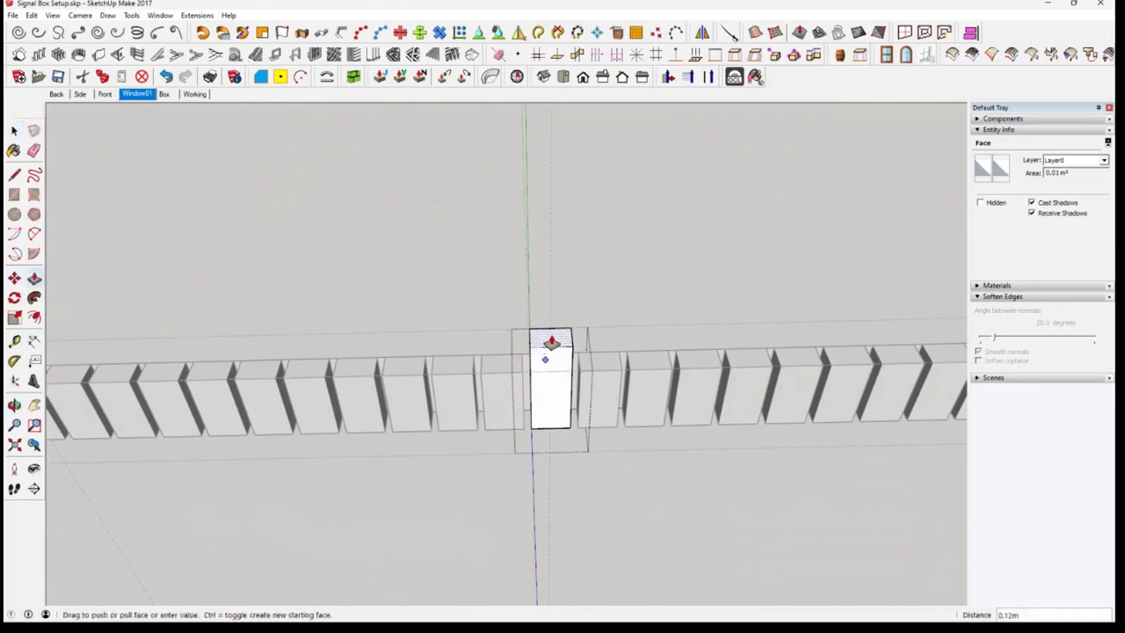
key(Return)
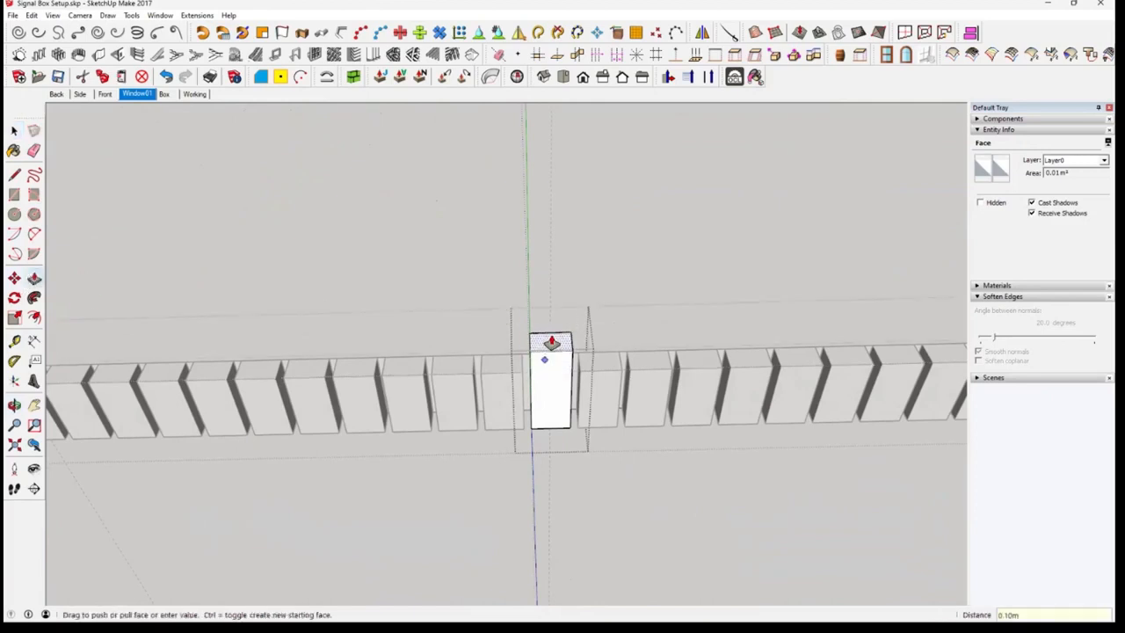
click(15, 132)
click(15, 131)
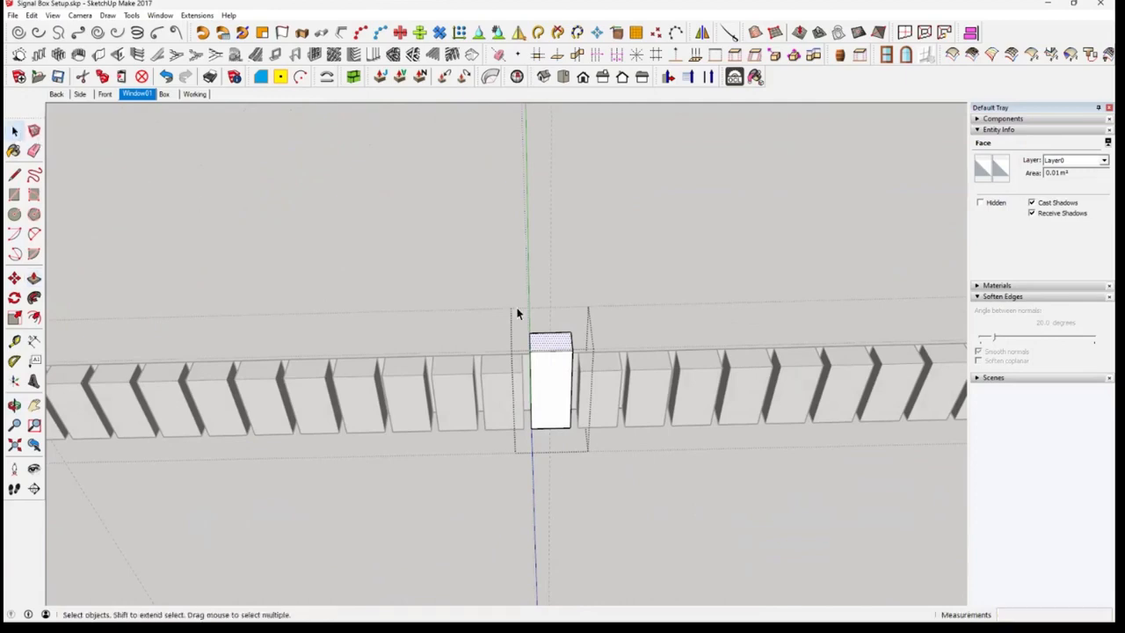
click(649, 490)
middle_drag(607, 500, 600, 425)
scroll(601, 424, down, 5)
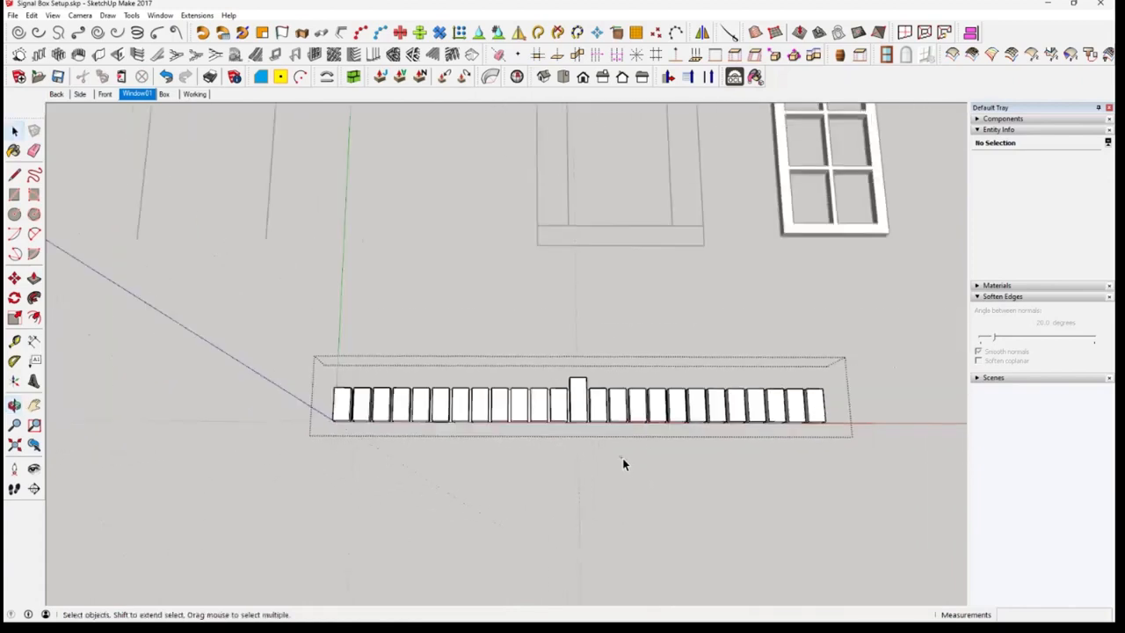
Draw a straight line about 4.44 m long along the upper front edge of the block row, from one end corner to the other
mouse_move(657, 419)
middle_down()
mouse_move(641, 360)
mouse_move(586, 369)
mouse_move(585, 396)
mouse_move(568, 289)
mouse_move(557, 306)
middle_up()
scroll(582, 400, up, 3)
click(14, 174)
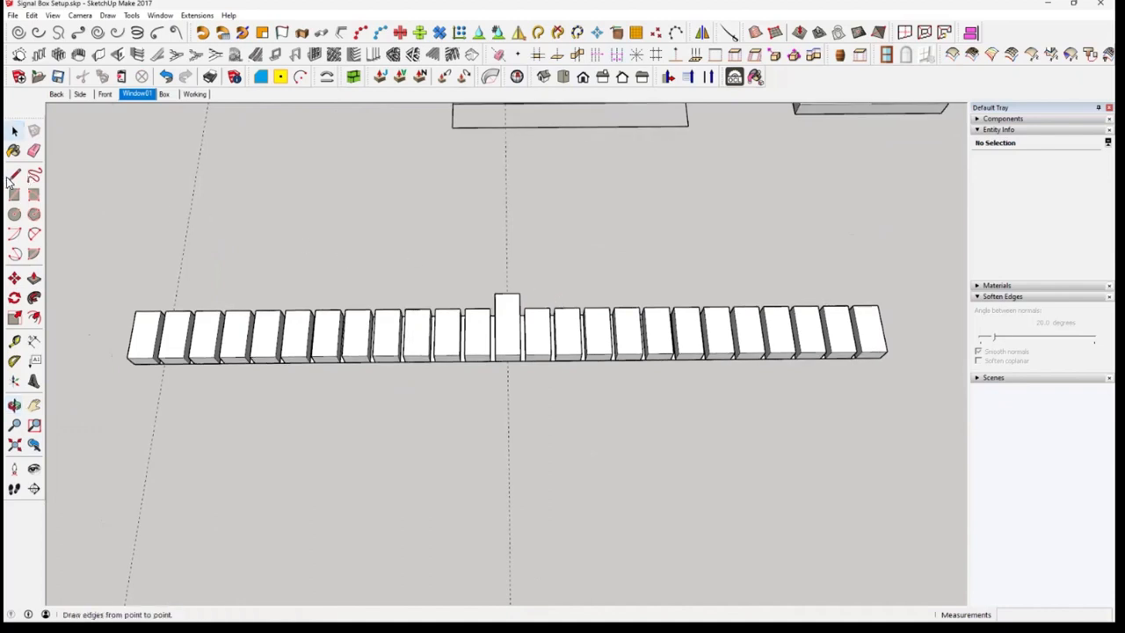
click(128, 357)
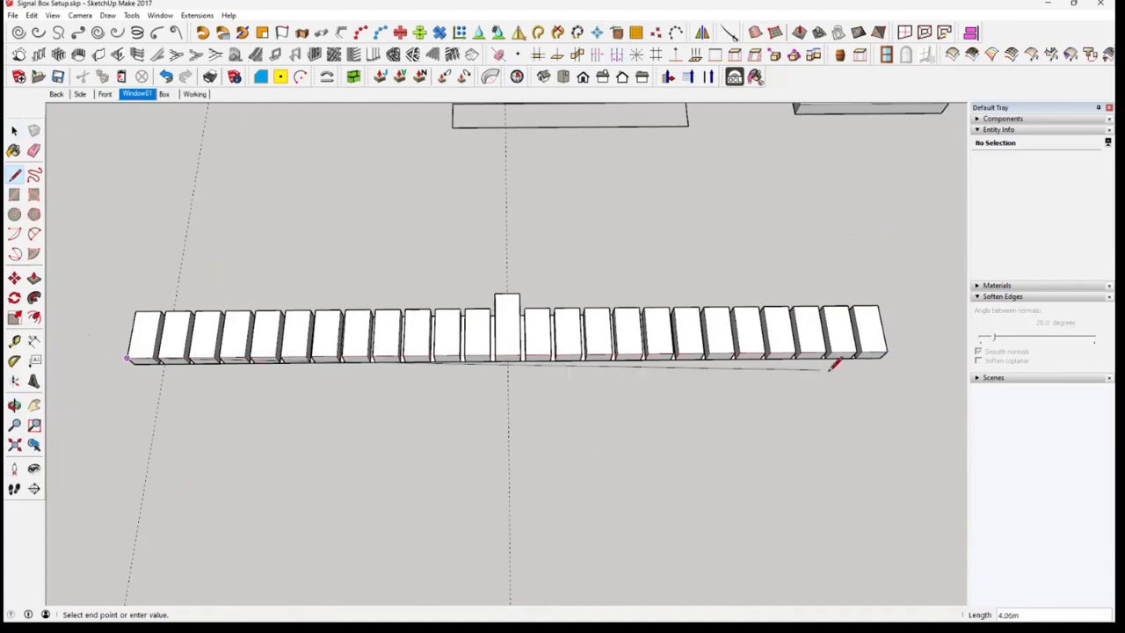
click(887, 352)
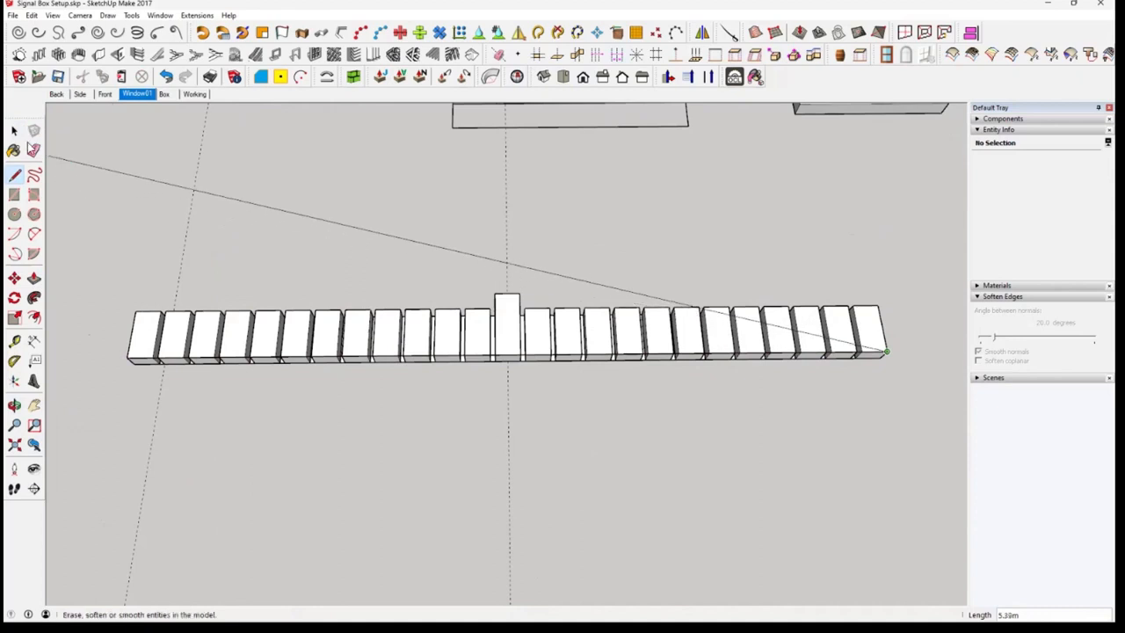
key(Escape)
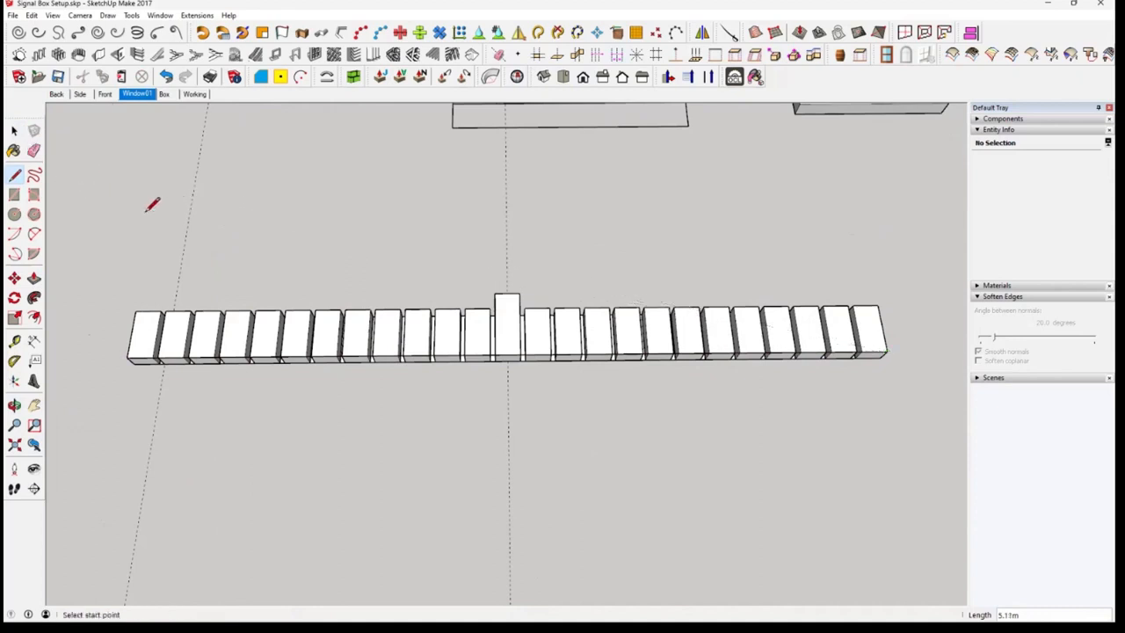
Move the line vertically about 0.25 m so that it floats clear above the row of blocks
click(14, 278)
click(152, 360)
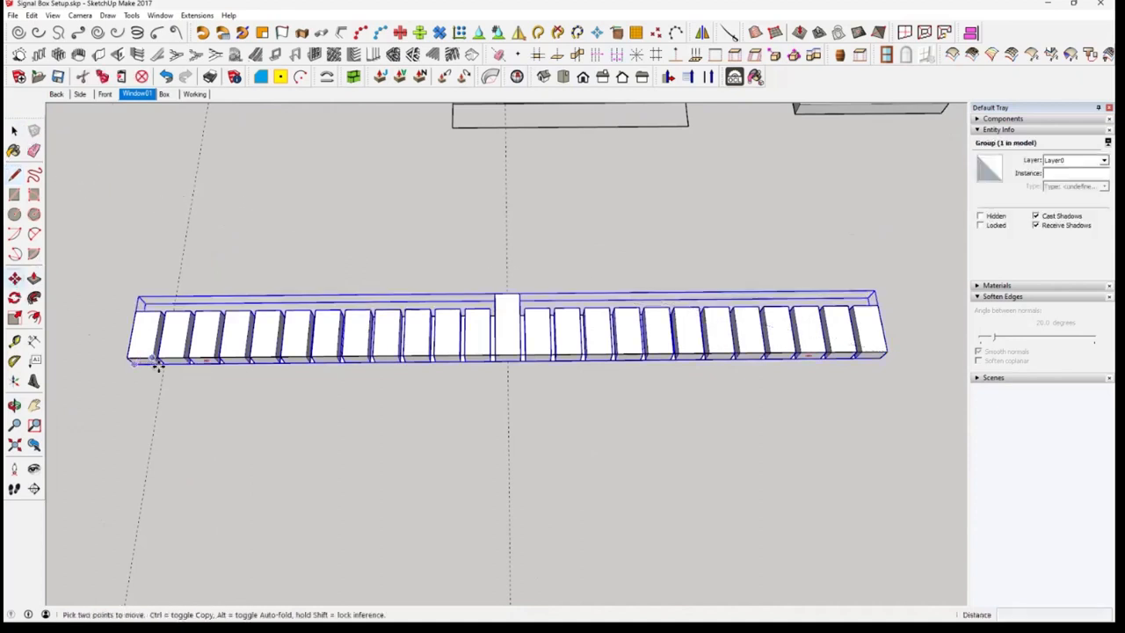
middle_drag(834, 326, 875, 331)
scroll(875, 331, up, 4)
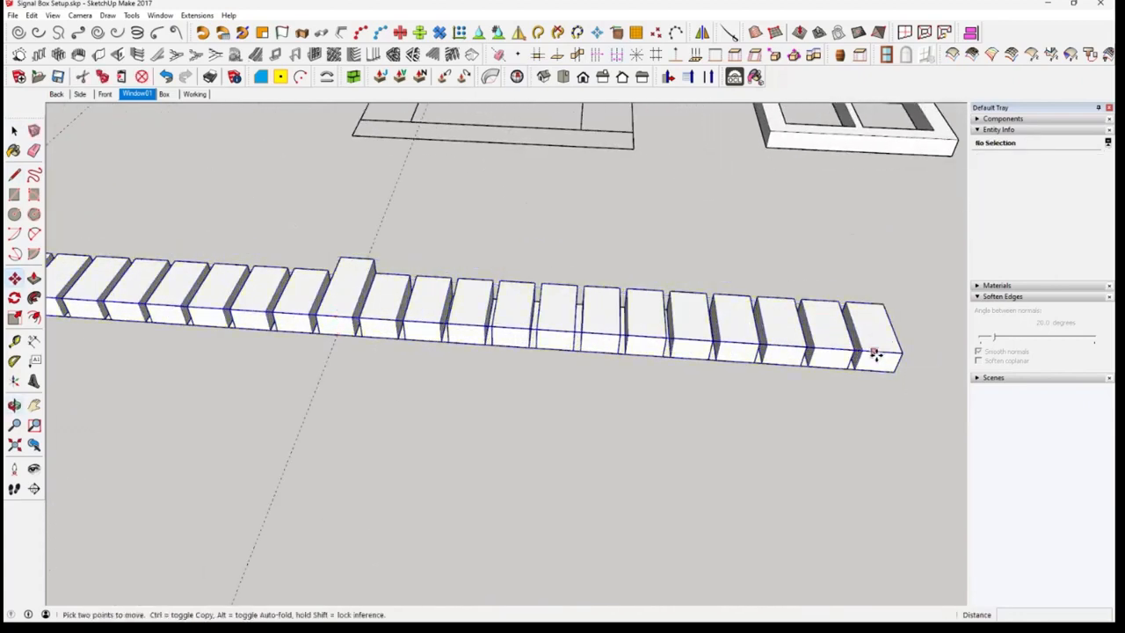
click(873, 353)
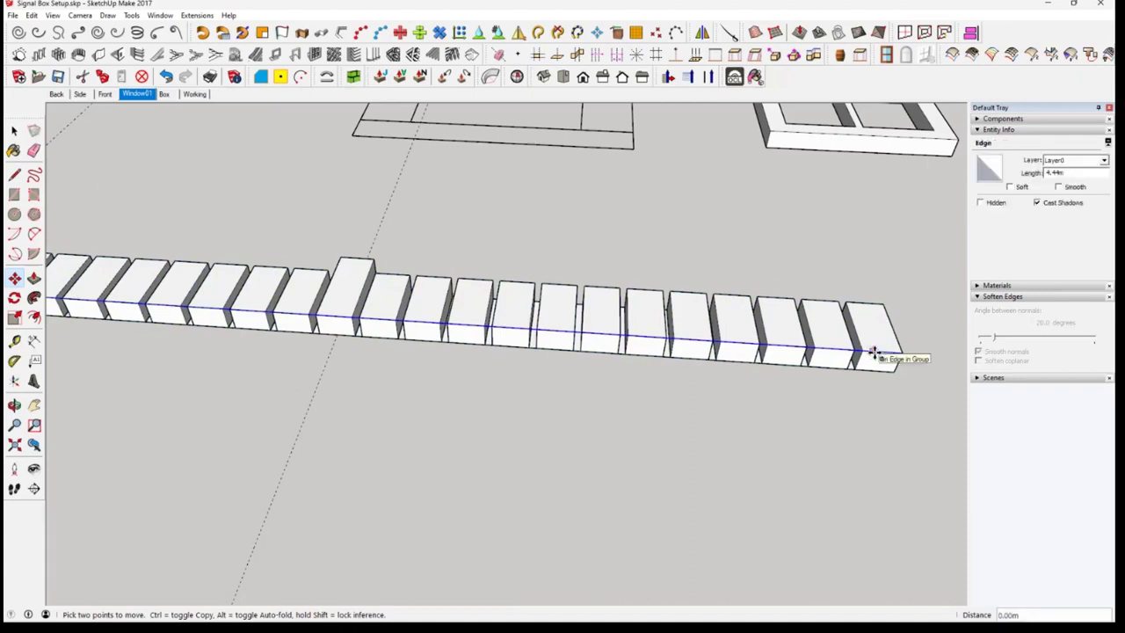
click(894, 302)
middle_drag(728, 395, 691, 414)
middle_drag(585, 369, 586, 444)
Select the grouped row of blocks as the shape to bend and start Shape Bender
key(space)
click(635, 432)
scroll(636, 430, down, 5)
click(587, 444)
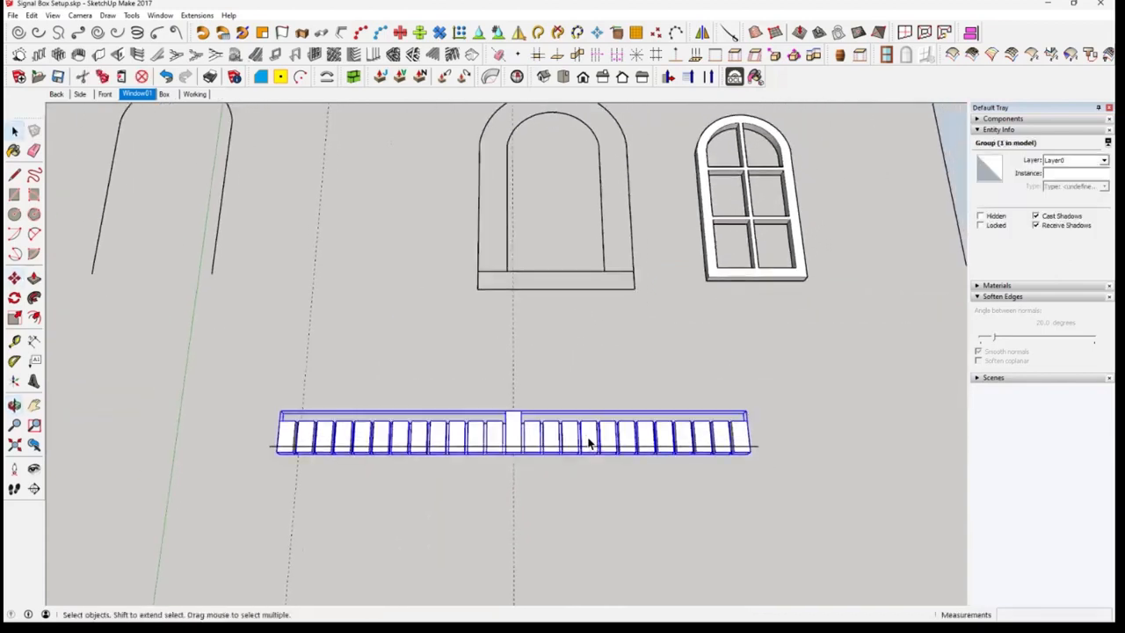
click(327, 79)
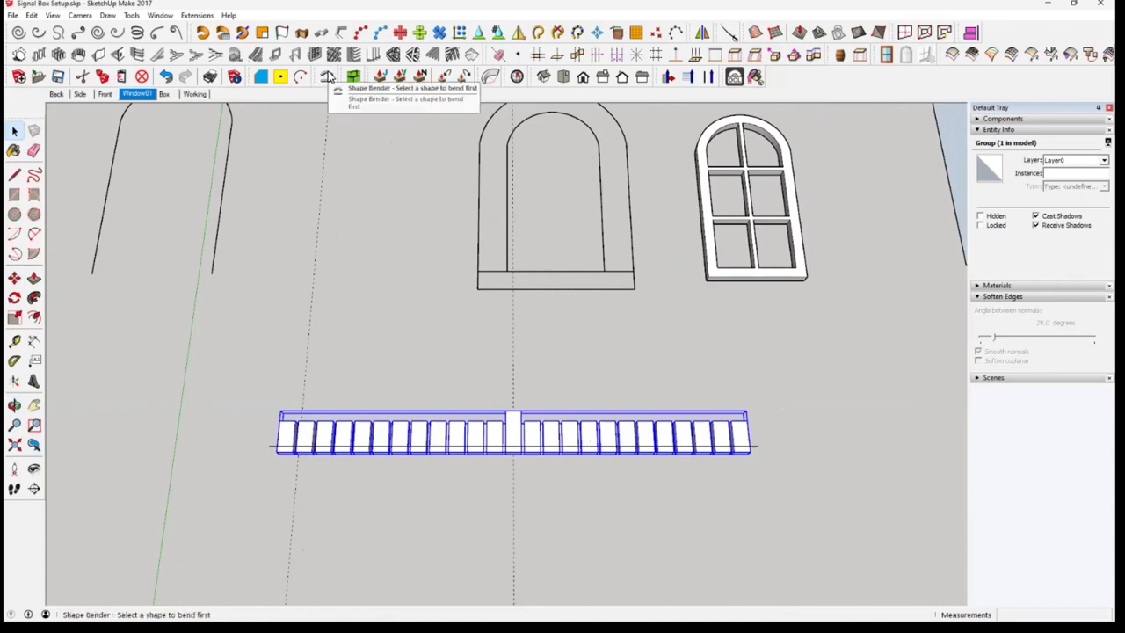
click(327, 78)
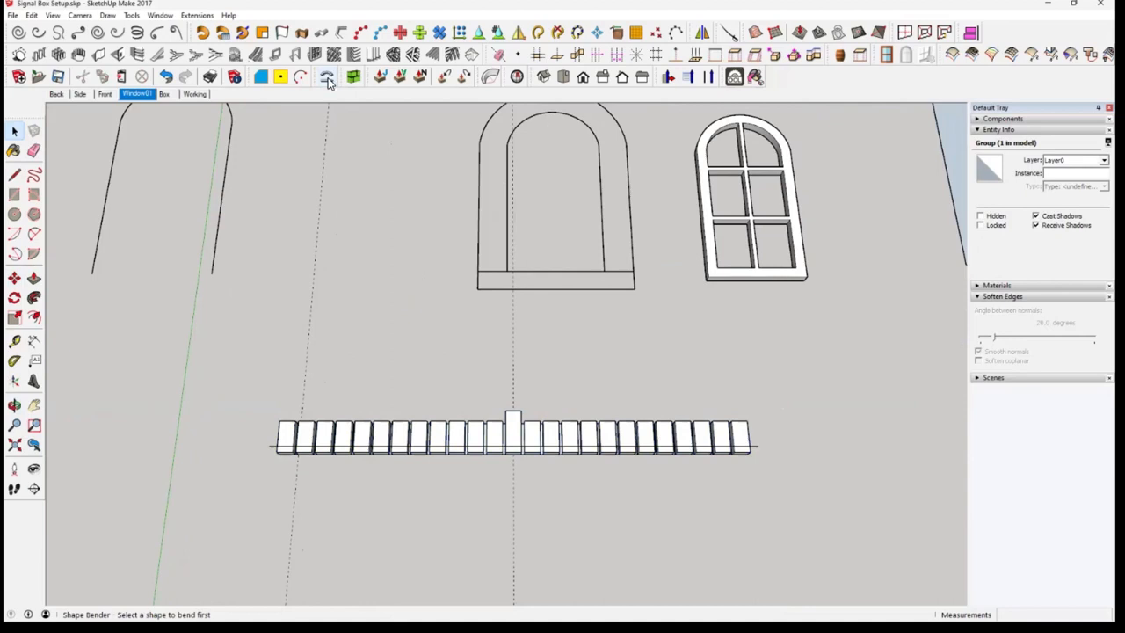
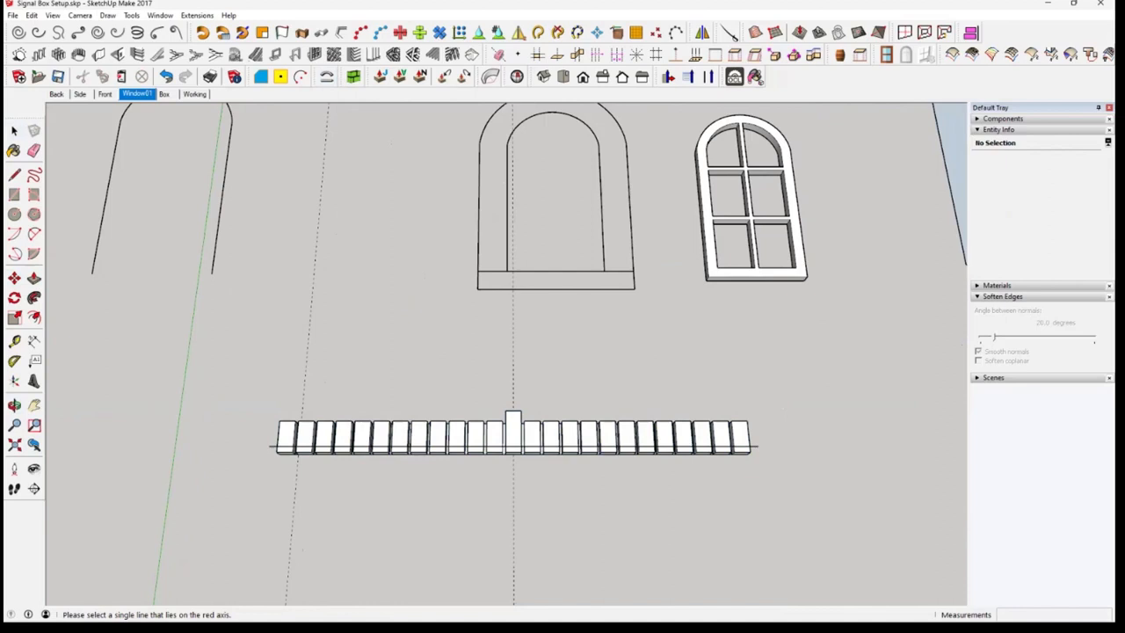
Try to bend the block row along the inner arch outline, using the straight line above the blocks as the reference line
click(761, 453)
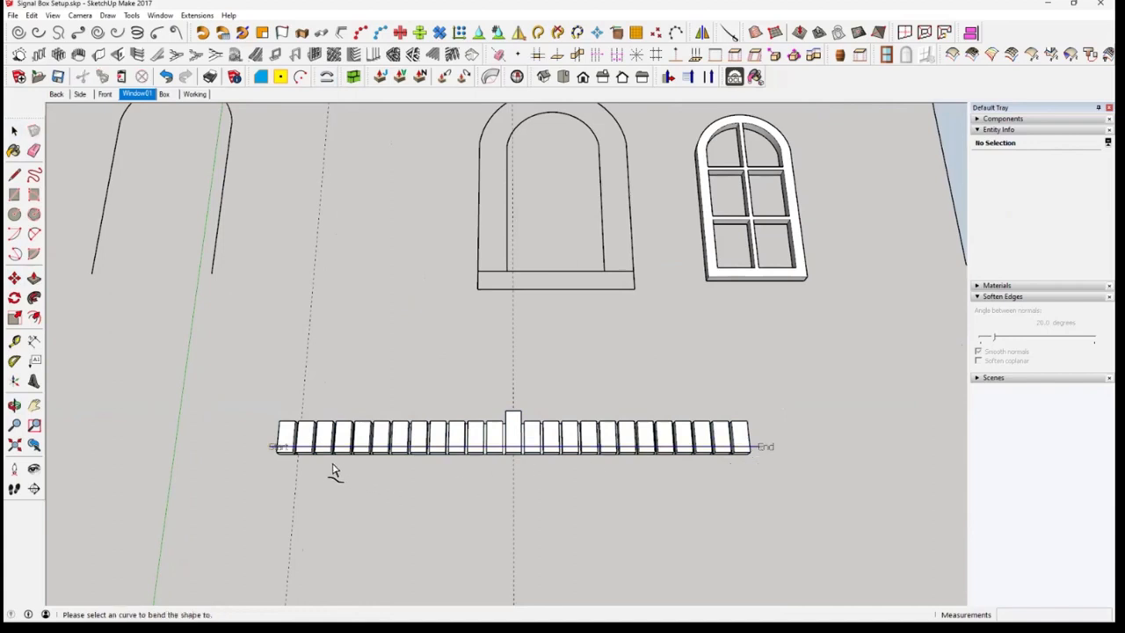
click(603, 214)
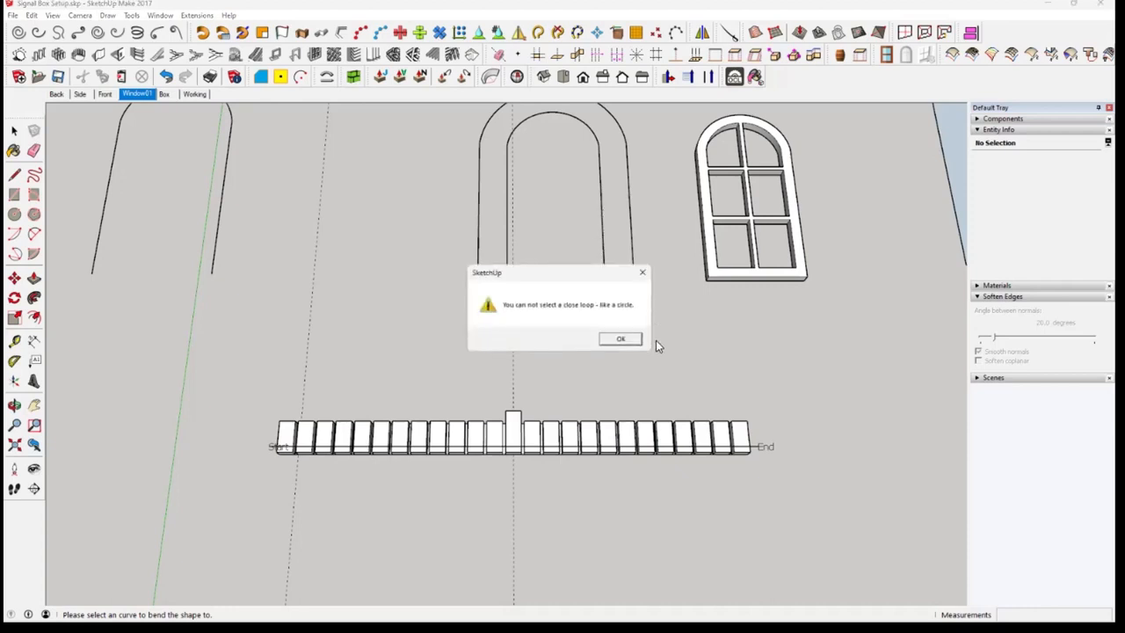
click(621, 338)
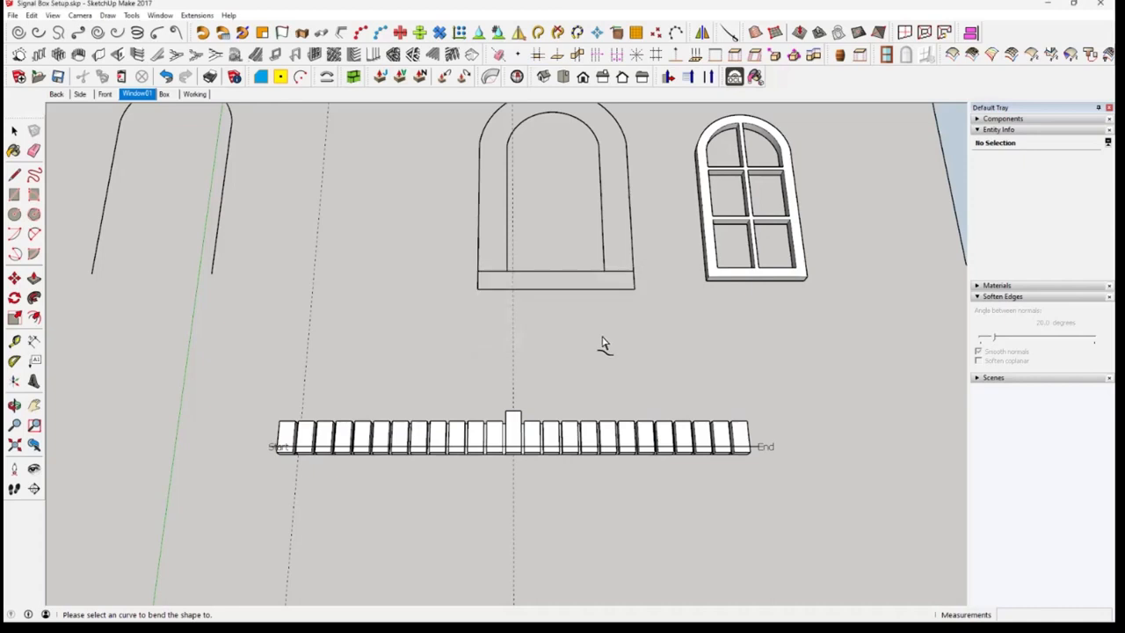
key(space)
Delete the horizontal line segments at the top of the sill so that the inner arch outline becomes an open curve
middle_drag(607, 327, 589, 402)
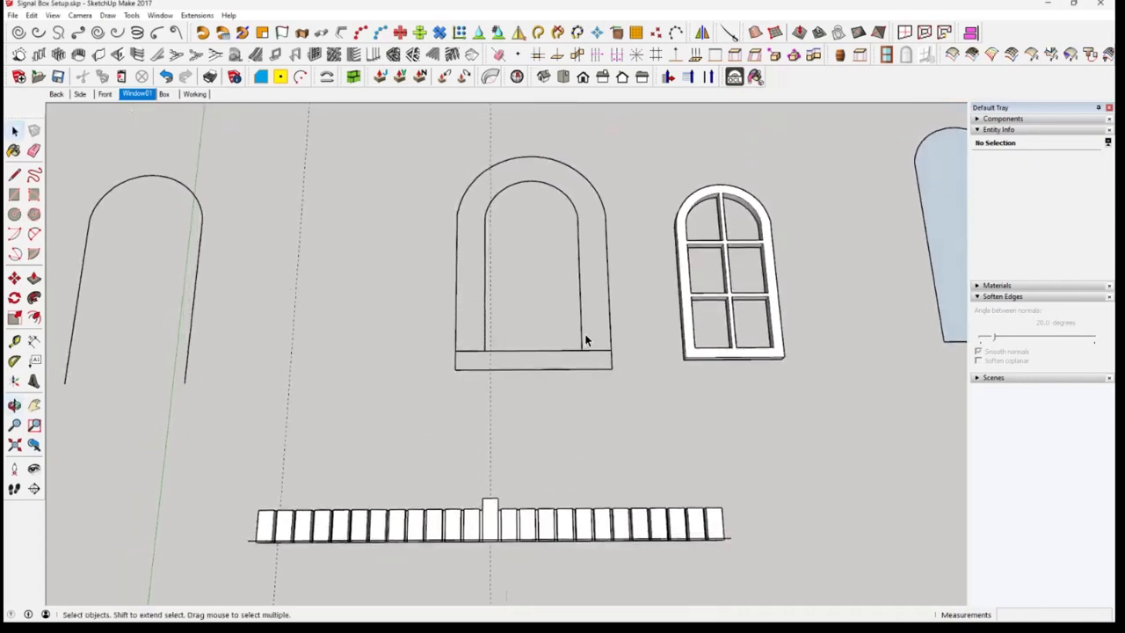
click(582, 343)
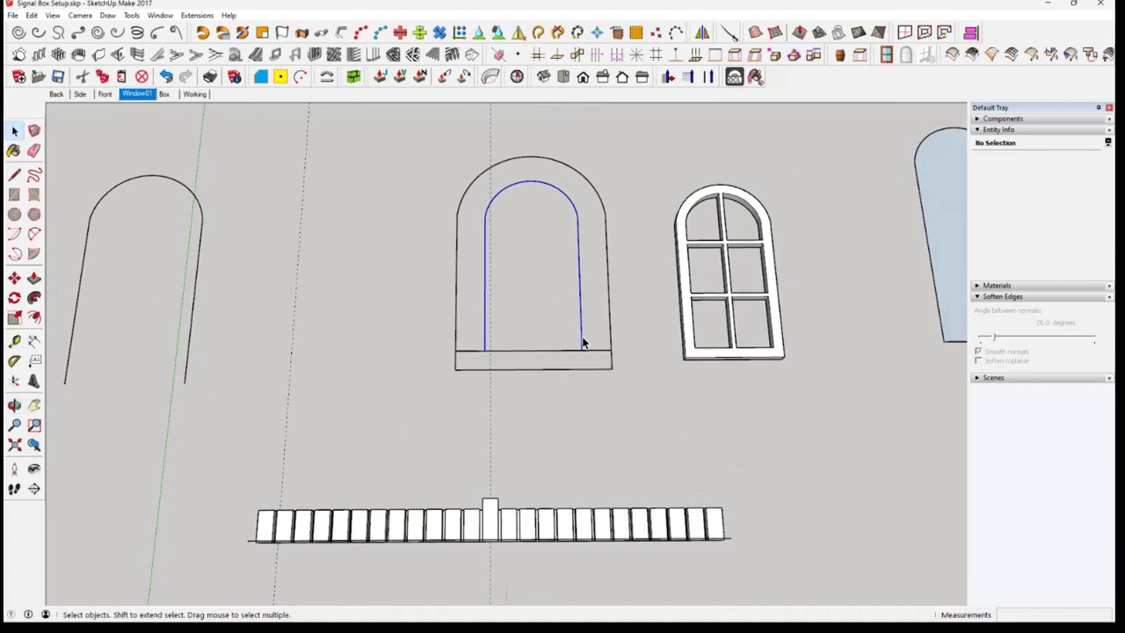
click(609, 400)
click(583, 341)
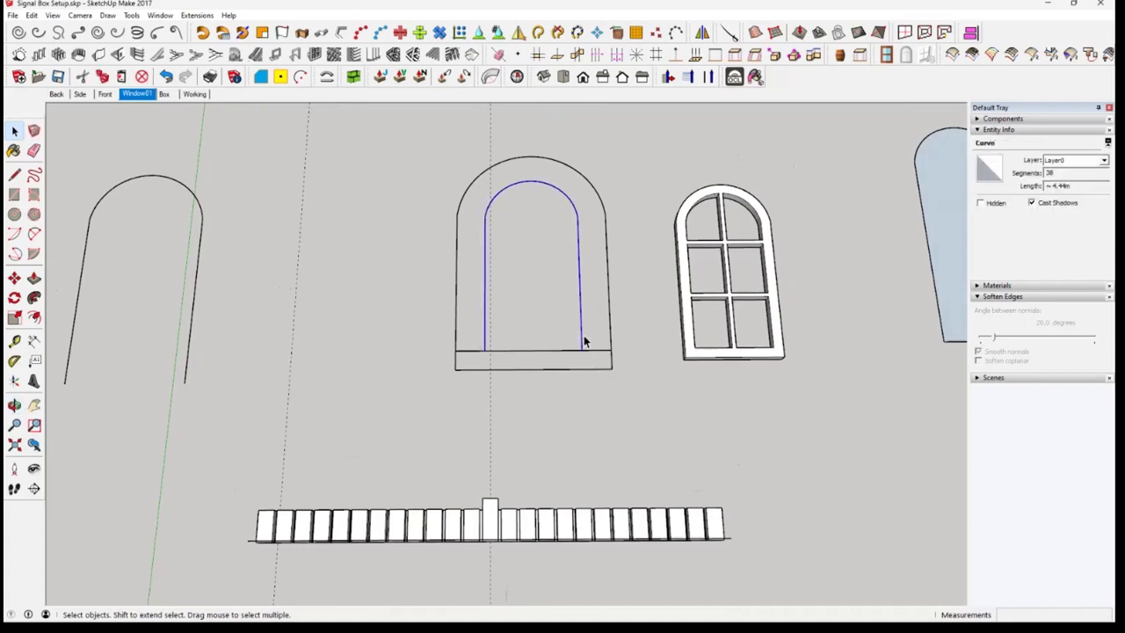
click(601, 361)
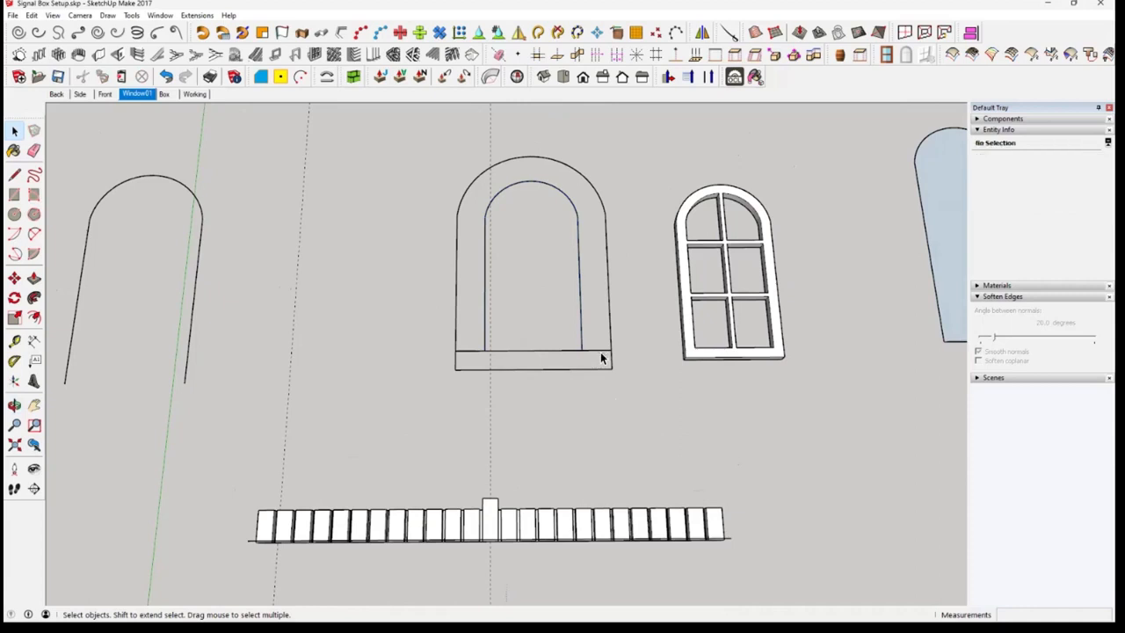
click(602, 351)
key(Delete)
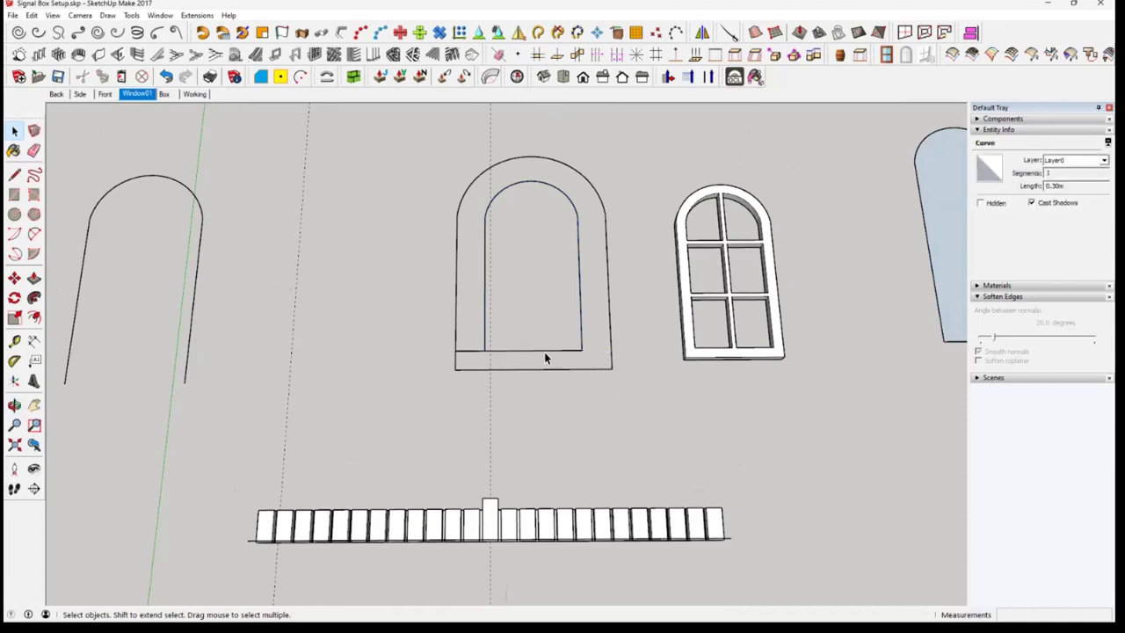
click(544, 352)
key(Delete)
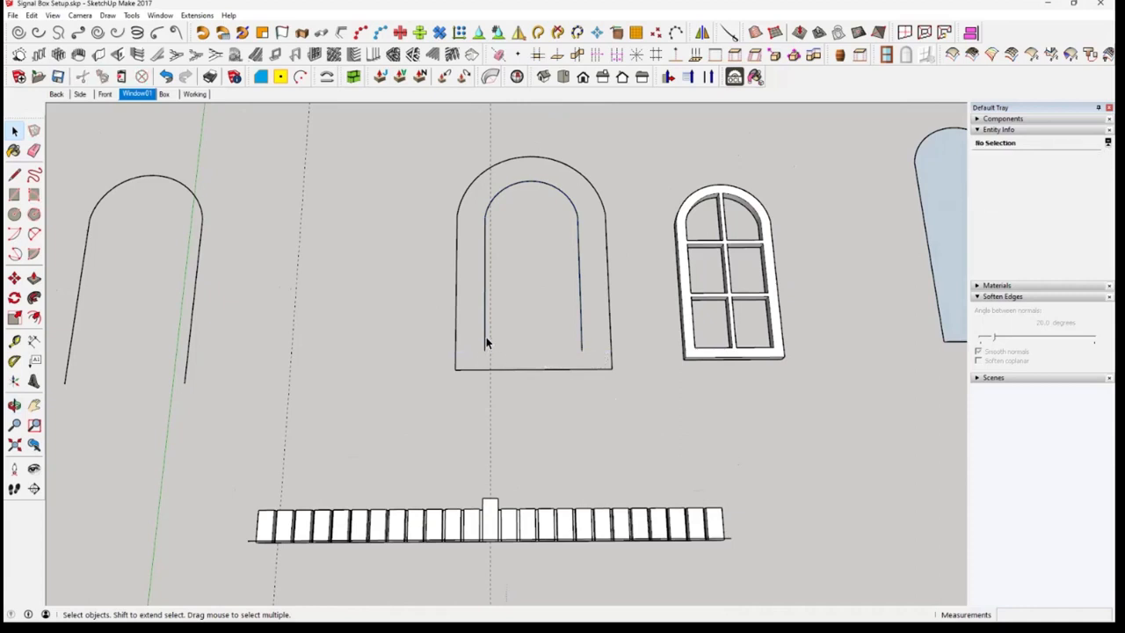
Run Shape Bender on the grouped block row, with the straight line as its reference and the open inner arch as the target curve
click(486, 342)
middle_drag(625, 417, 620, 401)
click(536, 423)
click(579, 521)
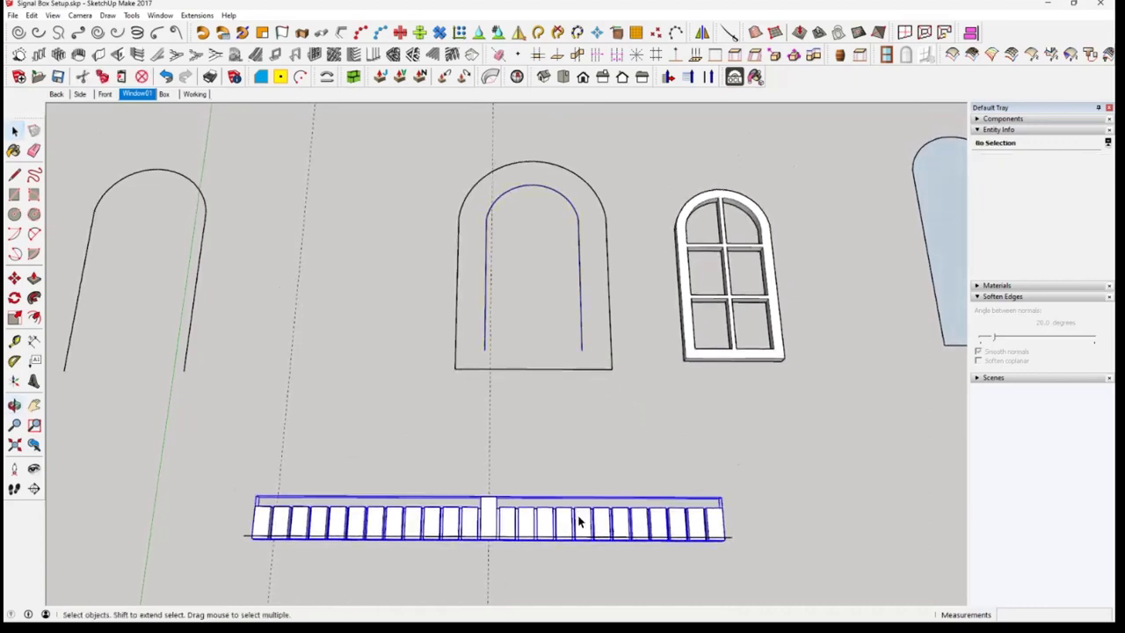
click(327, 78)
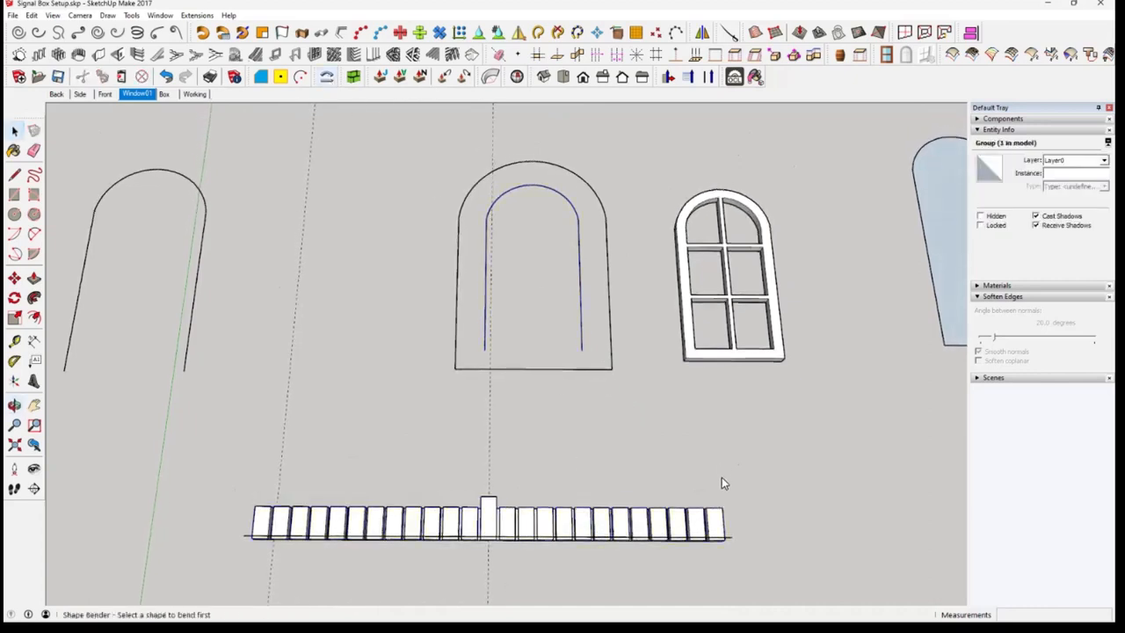
click(730, 537)
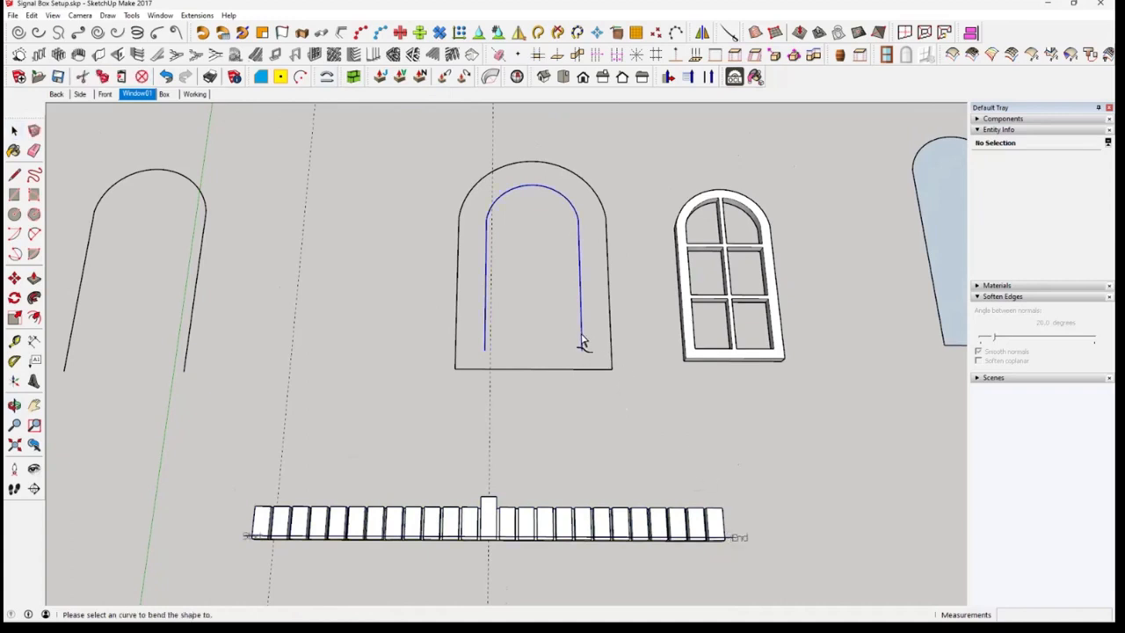
click(582, 341)
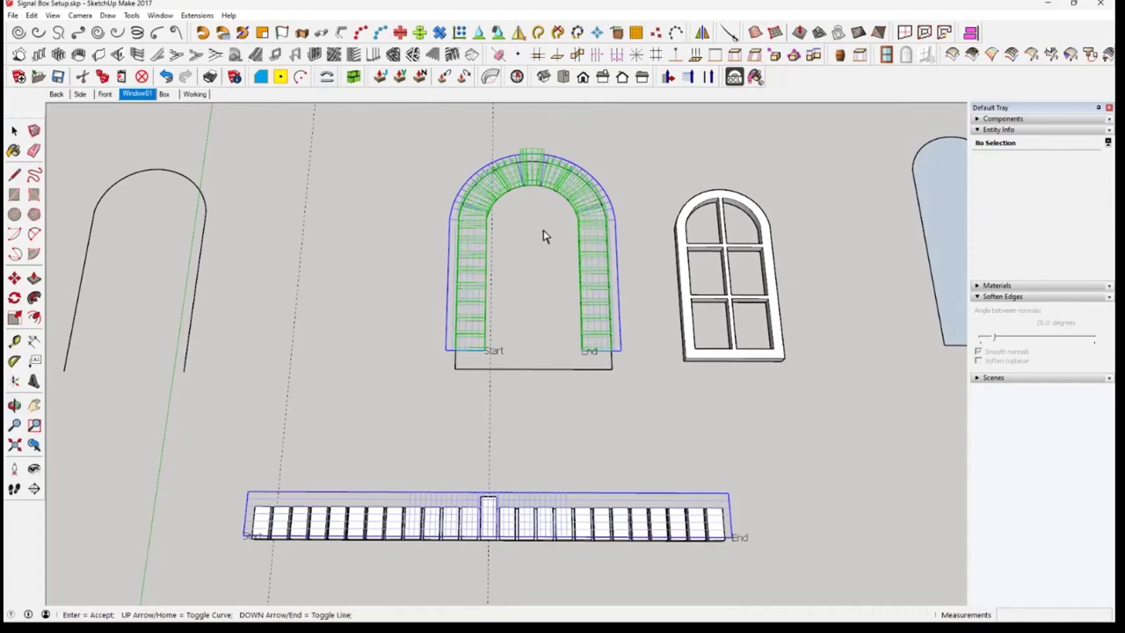
Compare both curve directions in the bend preview and accept the one that places the blocks outside the inner arch
mouse_move(544, 236)
middle_down()
mouse_move(553, 256)
mouse_move(546, 244)
middle_up()
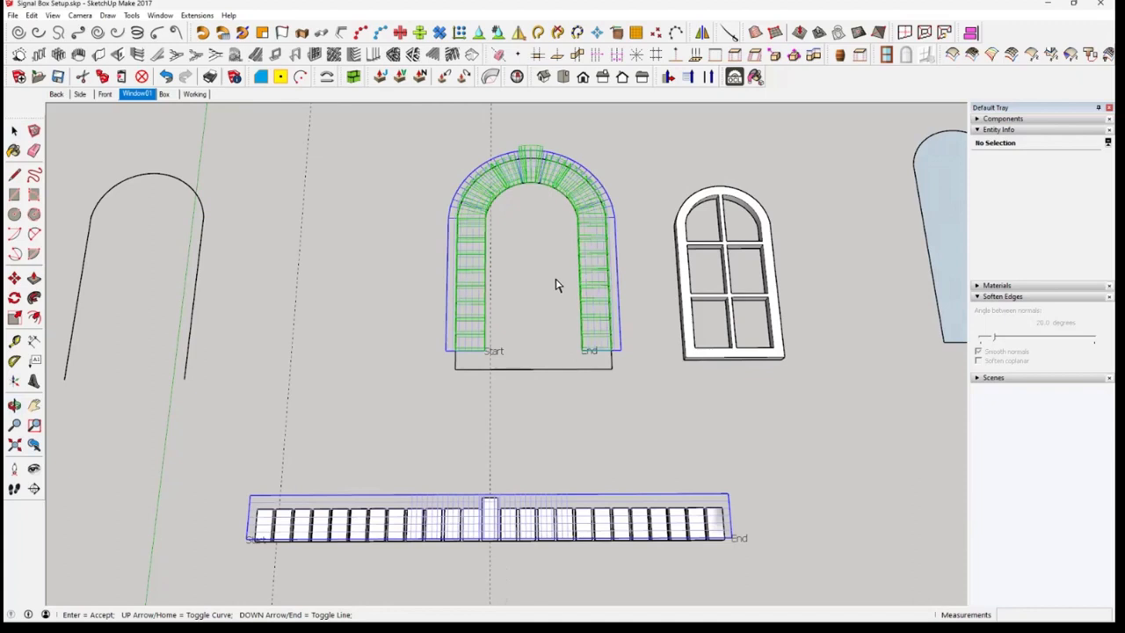
key(Up)
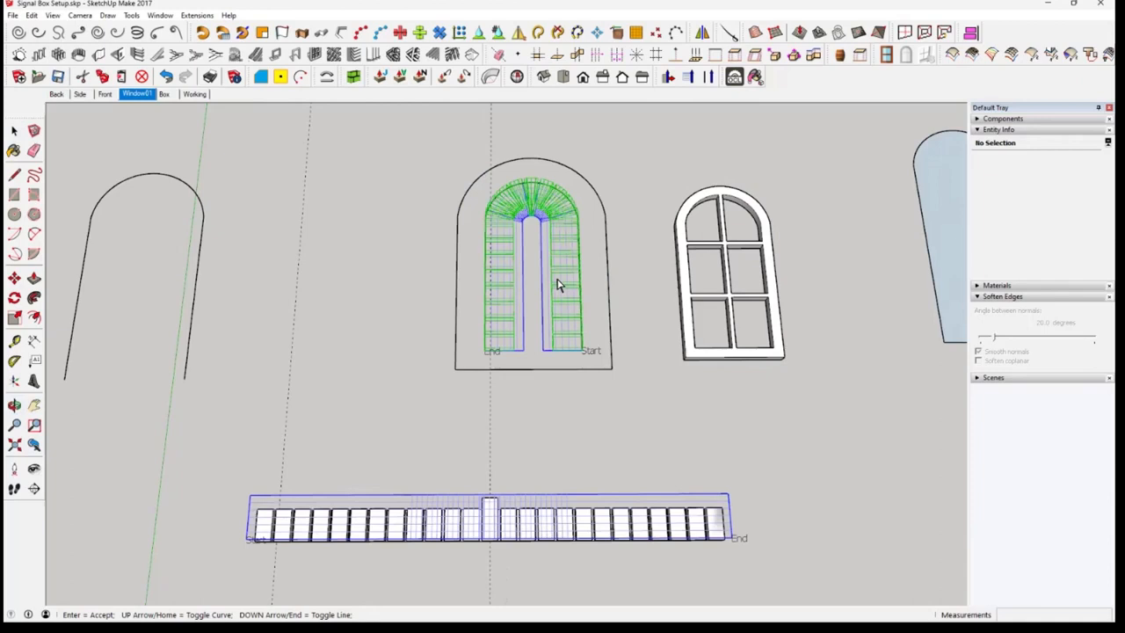
key(Up)
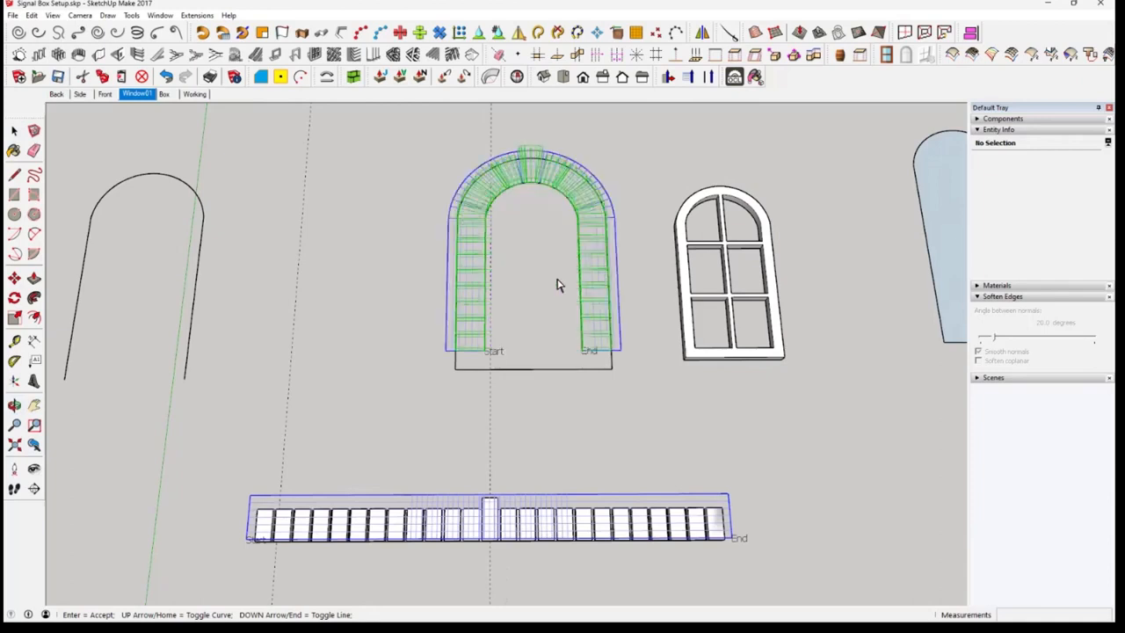
key(Return)
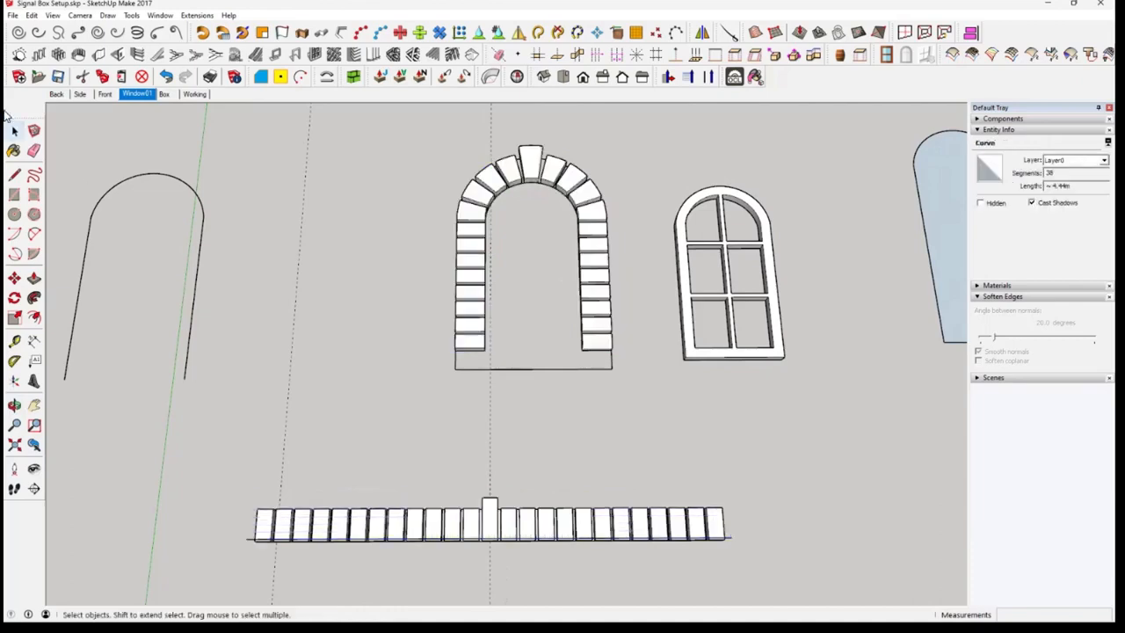
Hide the bent block surround so that only the flat arch outlines remain beneath it
middle_drag(538, 439, 602, 361)
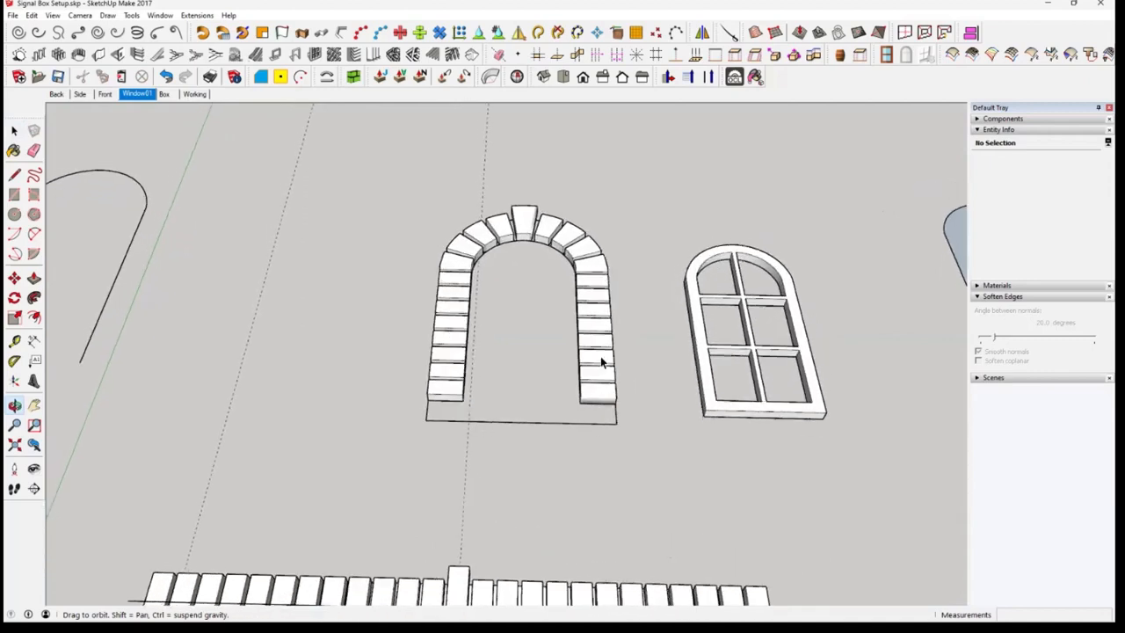
click(605, 355)
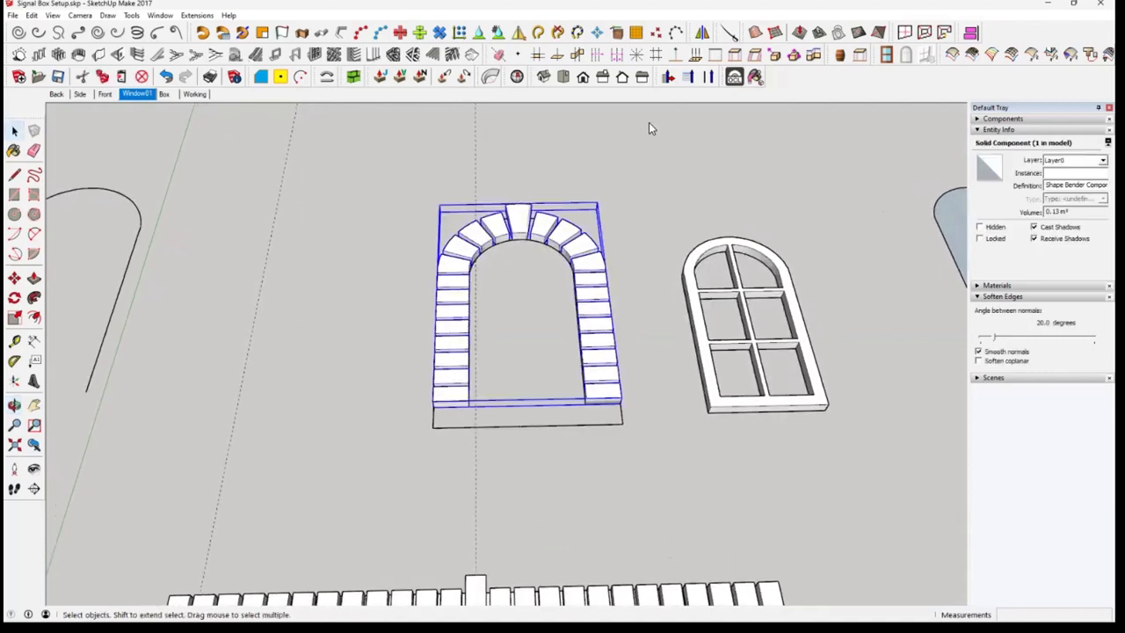
right_click(604, 356)
click(642, 81)
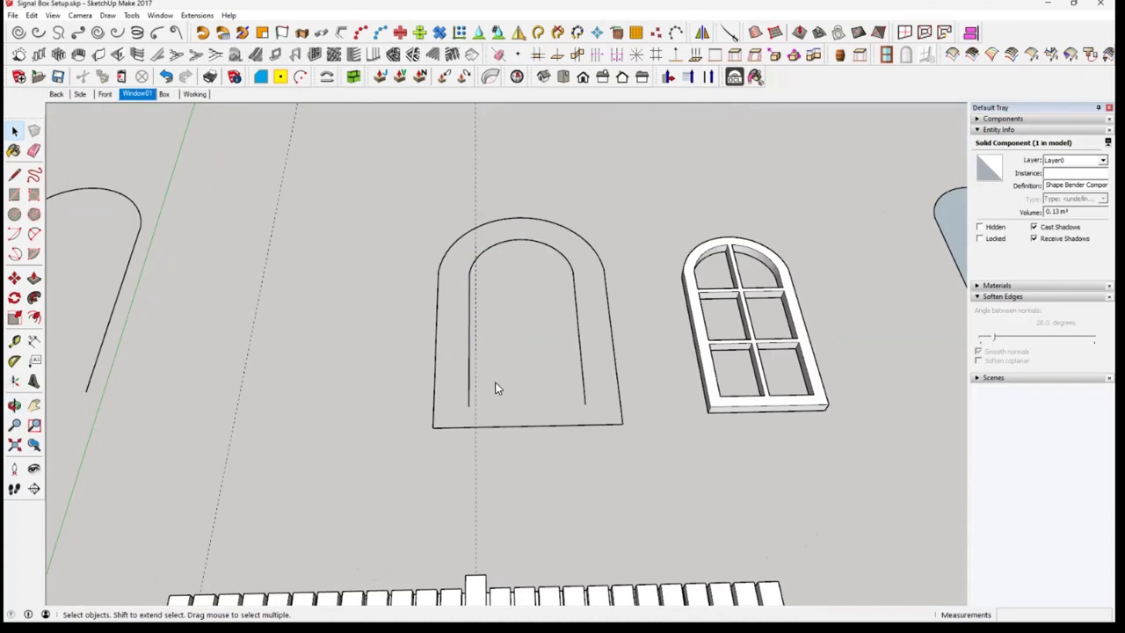
Draw a horizontal line through the feet of the inner arch, reaching the outer outline on both sides to separate the sill
click(14, 174)
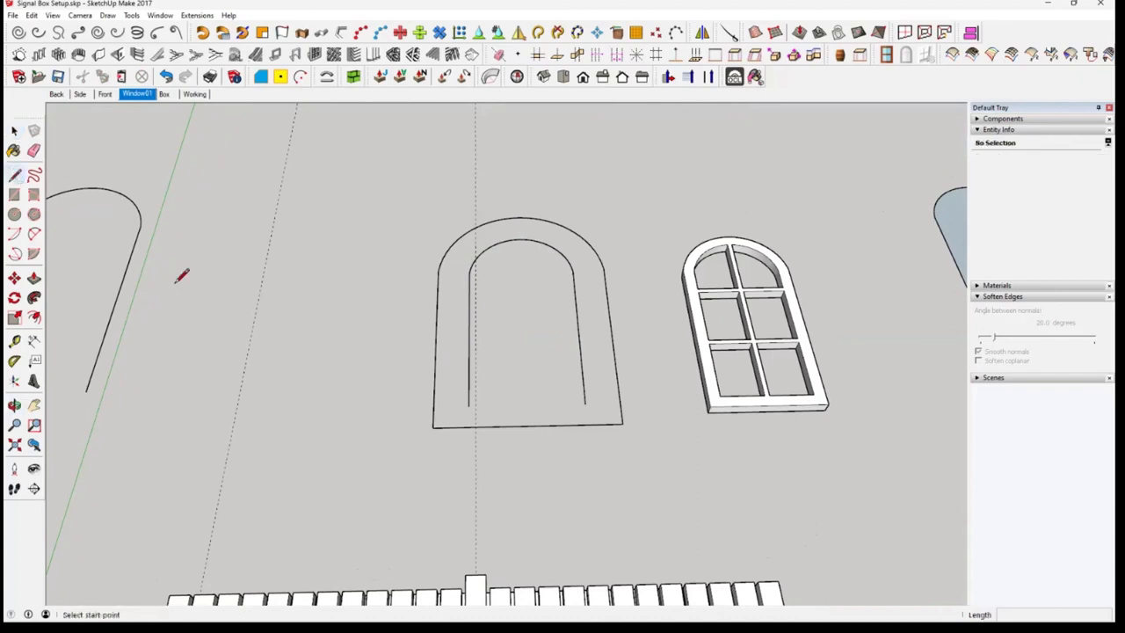
click(470, 405)
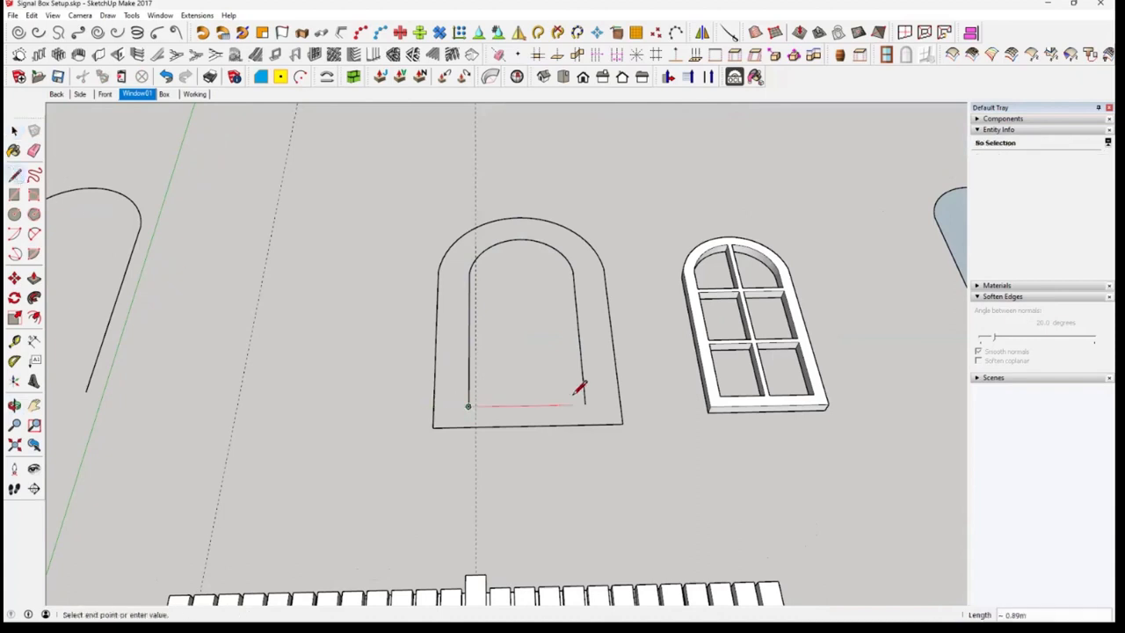
click(620, 404)
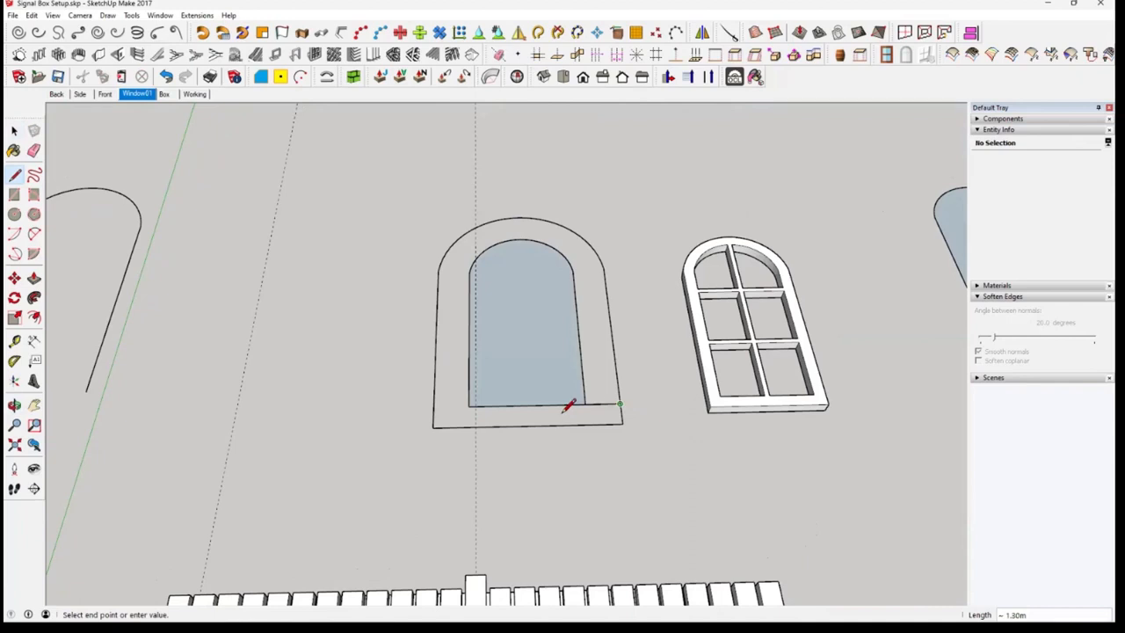
click(470, 406)
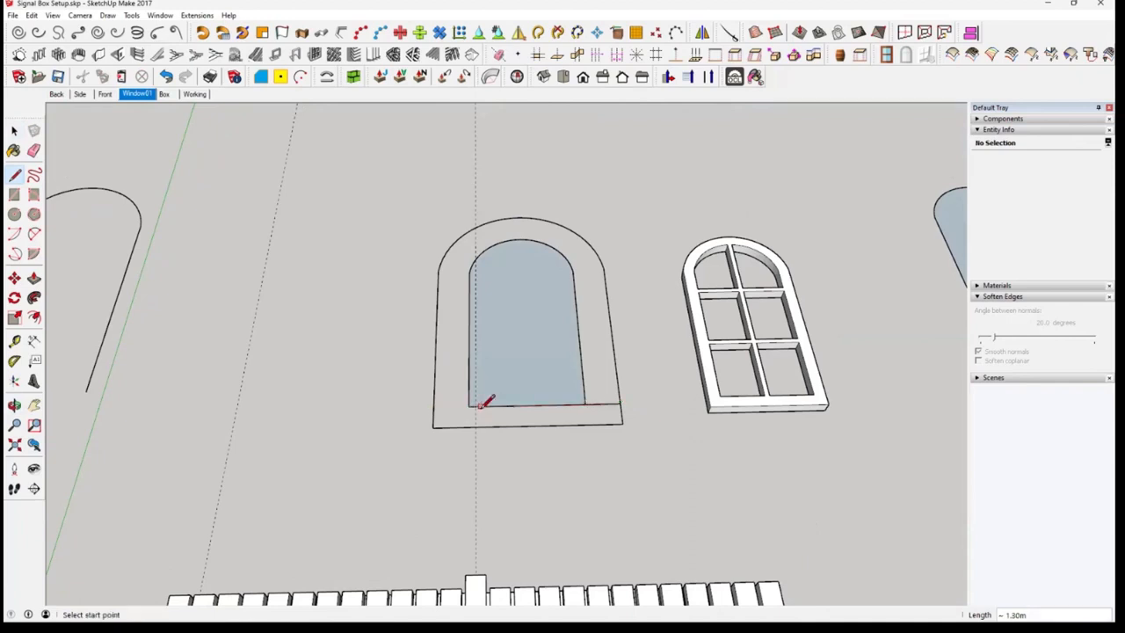
click(480, 406)
click(434, 406)
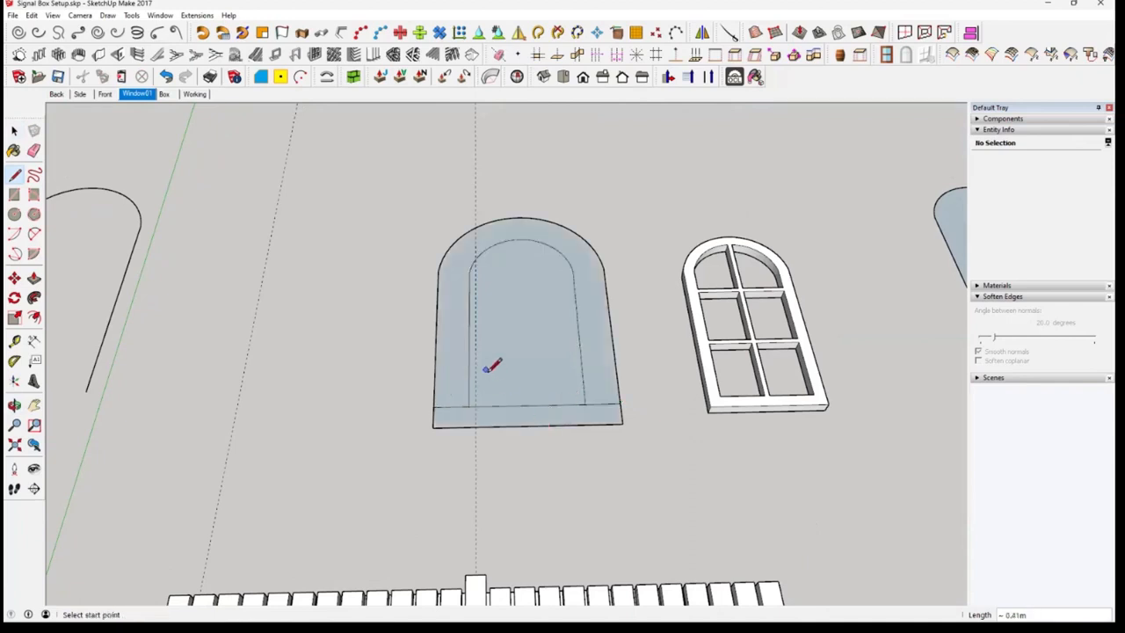
key(space)
Delete the face inside the inner arch to leave an open window hole
mouse_move(565, 356)
middle_down()
mouse_move(566, 417)
mouse_move(553, 362)
middle_up()
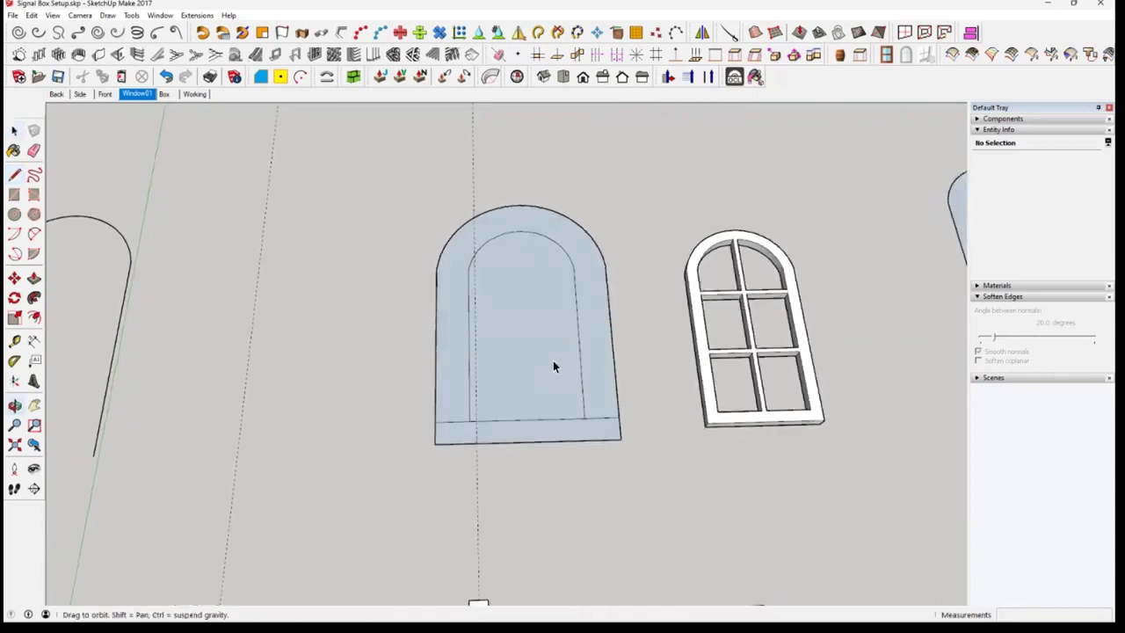
click(553, 362)
key(Delete)
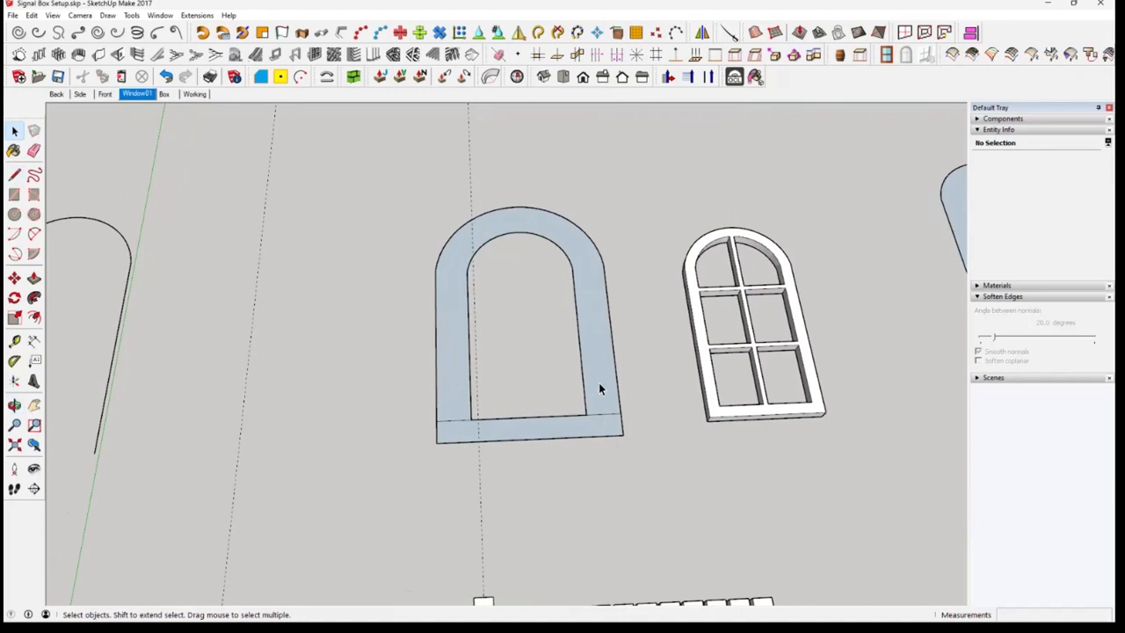
Reverse the arch band face and the sill face so that their front sides face up
right_click(600, 385)
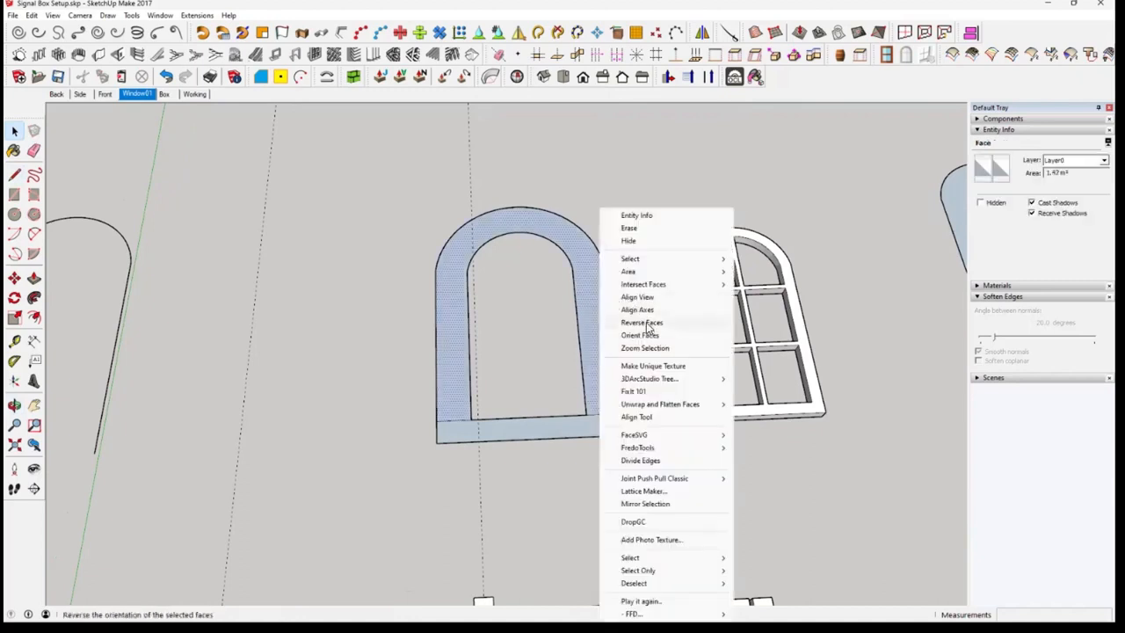
click(648, 324)
right_click(615, 427)
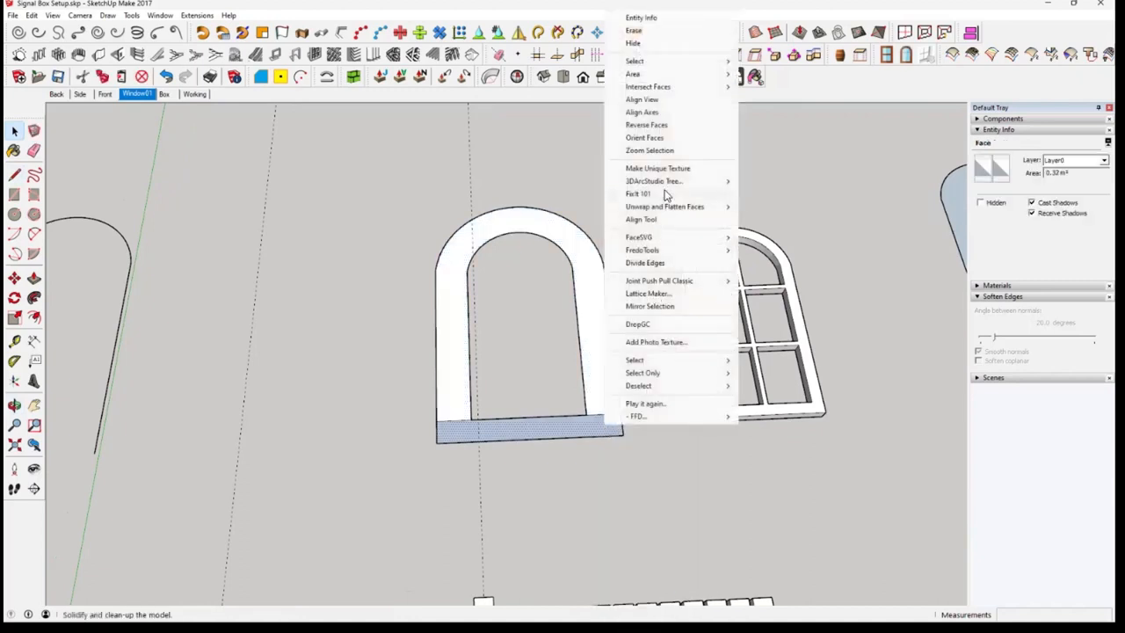
click(647, 124)
Copy the complete arch band and sill along the red axis into the gap beside the separate open arch curve
mouse_move(579, 463)
middle_down()
mouse_move(589, 414)
mouse_move(572, 474)
middle_up()
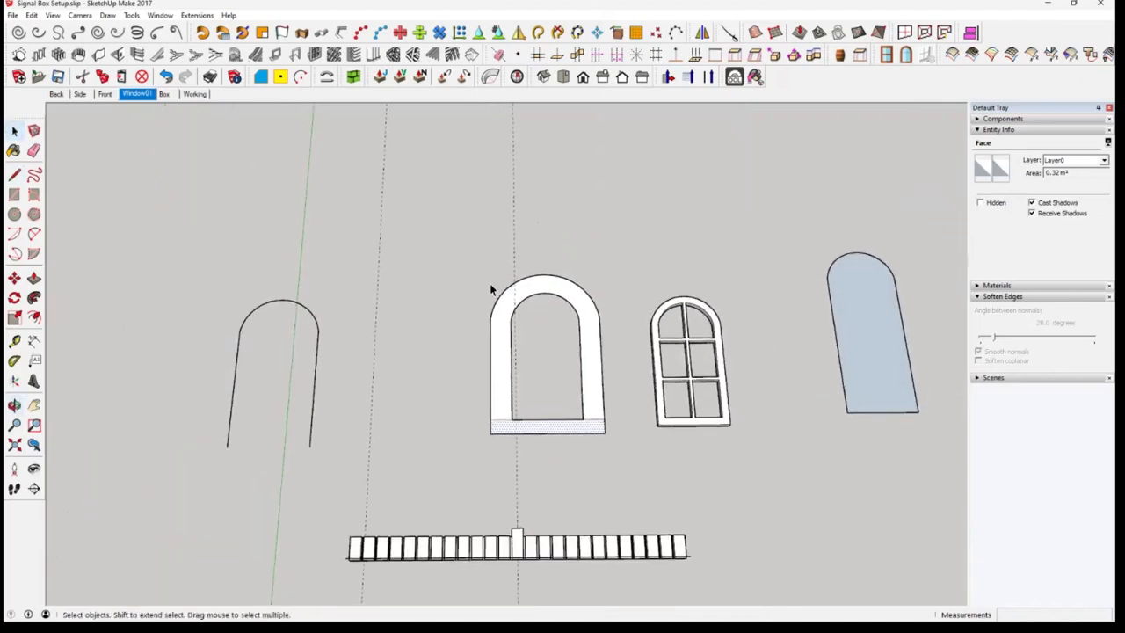
drag(452, 244, 606, 439)
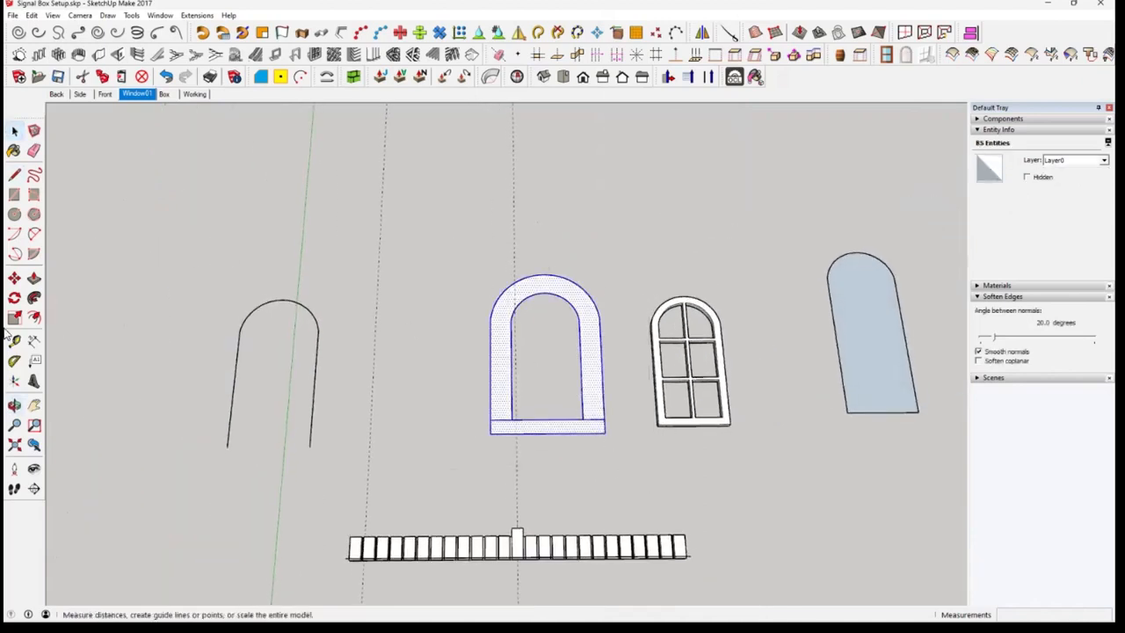
click(14, 278)
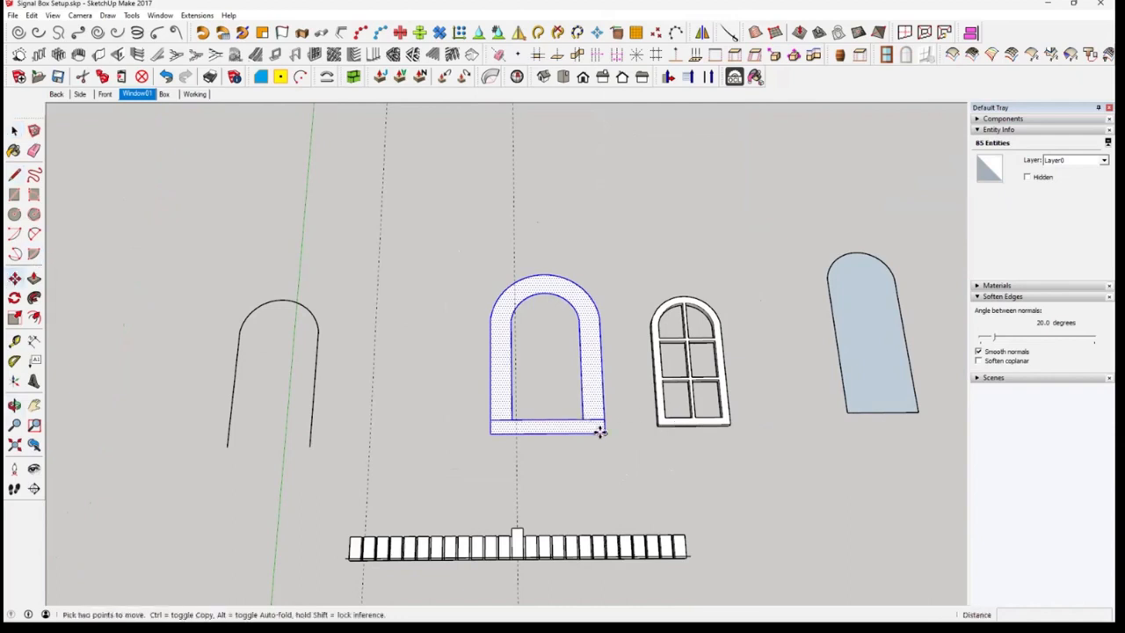
key(ctrl)
click(599, 430)
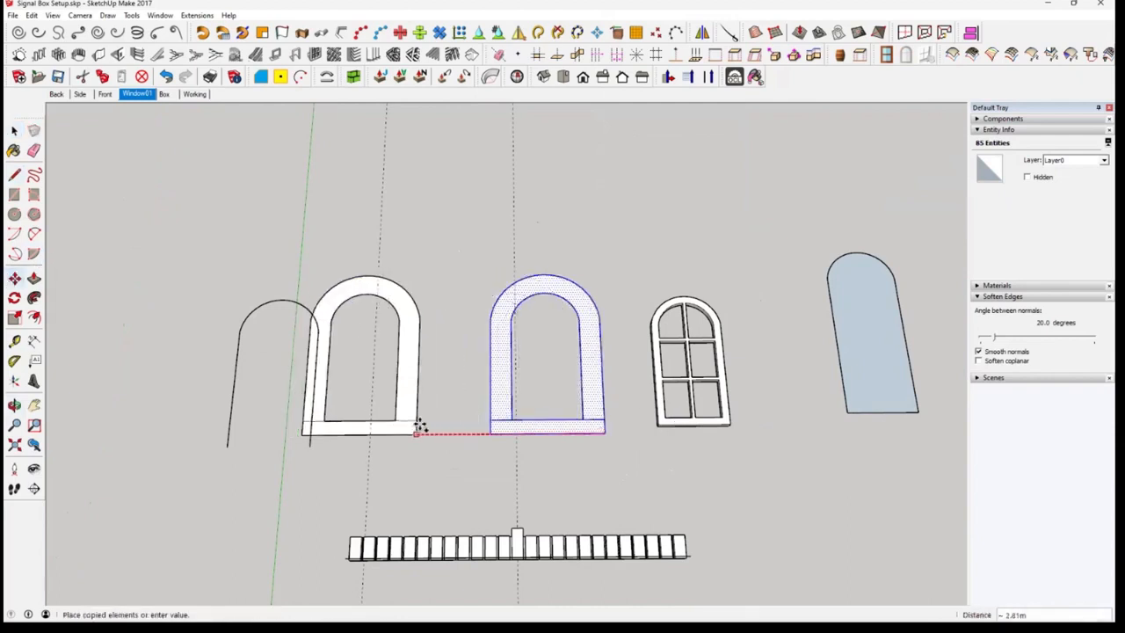
click(459, 427)
key(space)
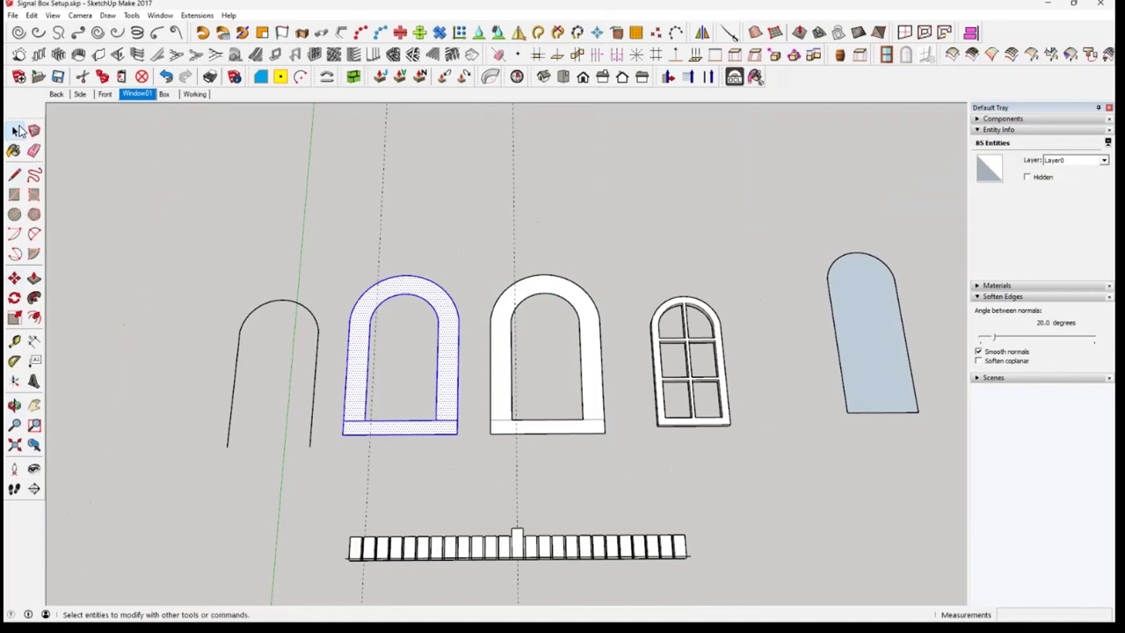
Unhide the last hidden objects, the block surround with its keystone
click(32, 15)
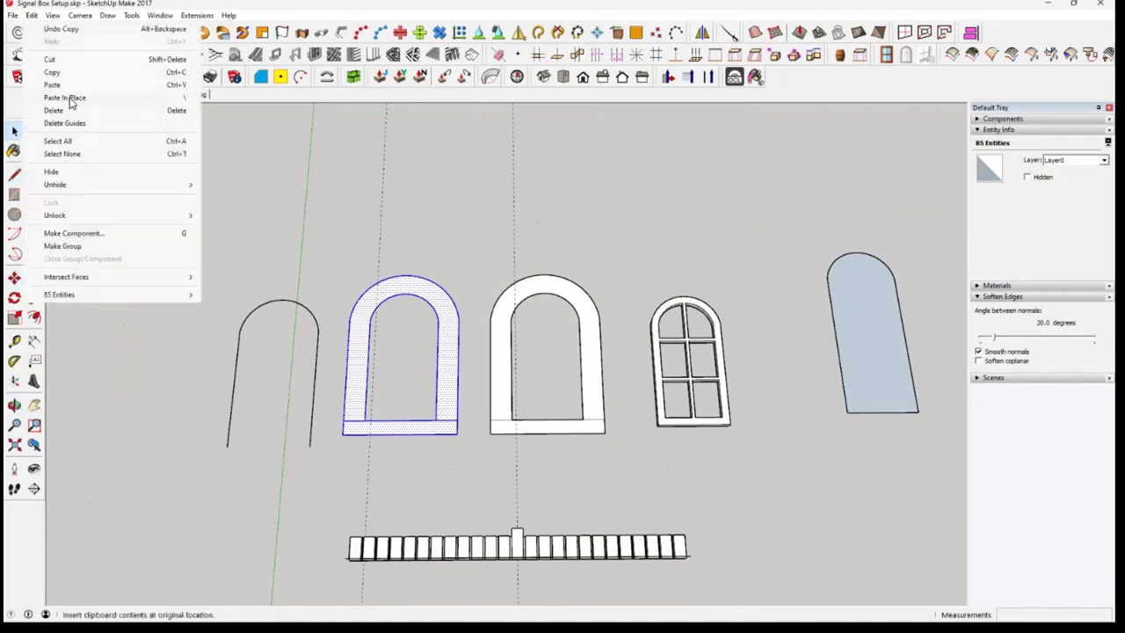
mouse_move(91, 185)
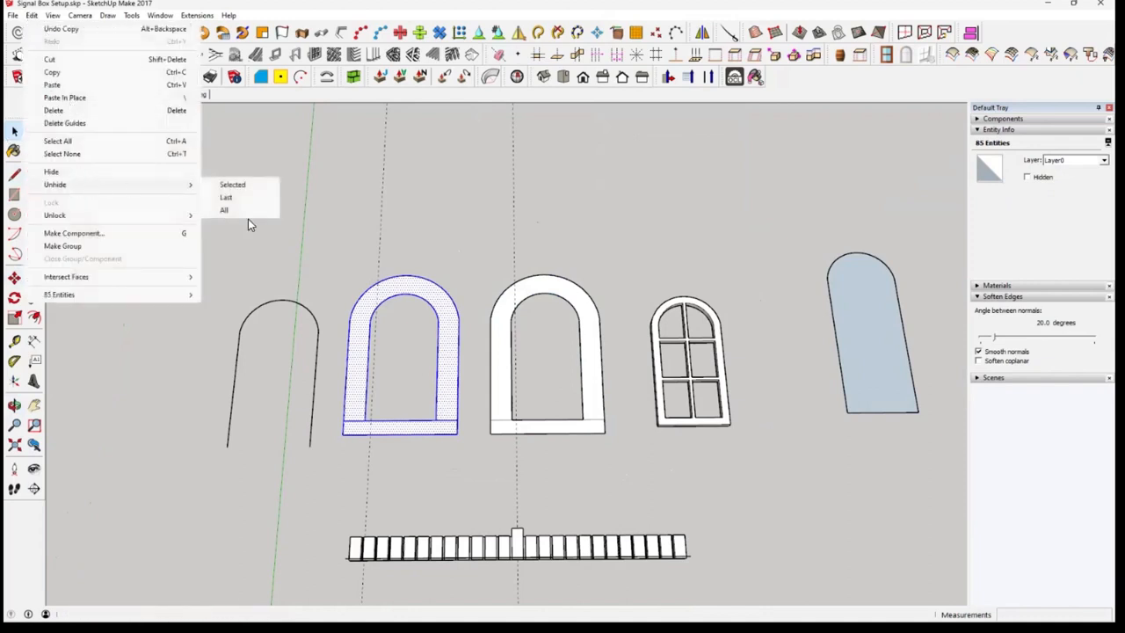
click(254, 196)
scroll(691, 446, up, 1)
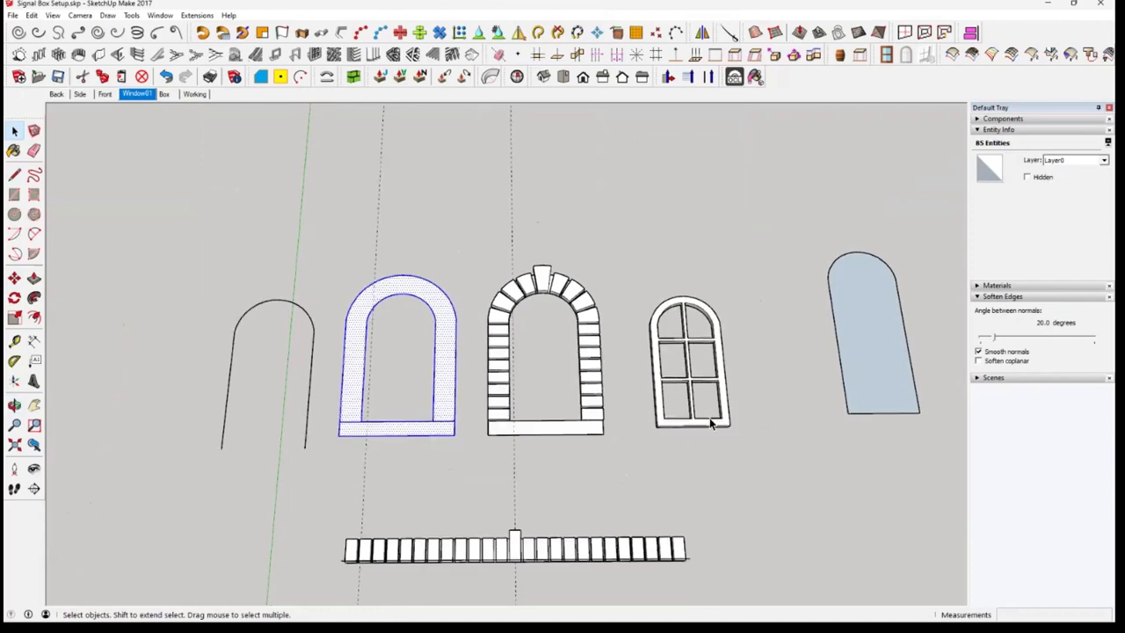
Move the glazed window frame group along the red axis into the block surround, centring its base on the sill, and clear the selection
scroll(705, 429, up, 2)
mouse_move(709, 420)
middle_down()
mouse_move(699, 372)
mouse_move(702, 424)
middle_up()
click(702, 425)
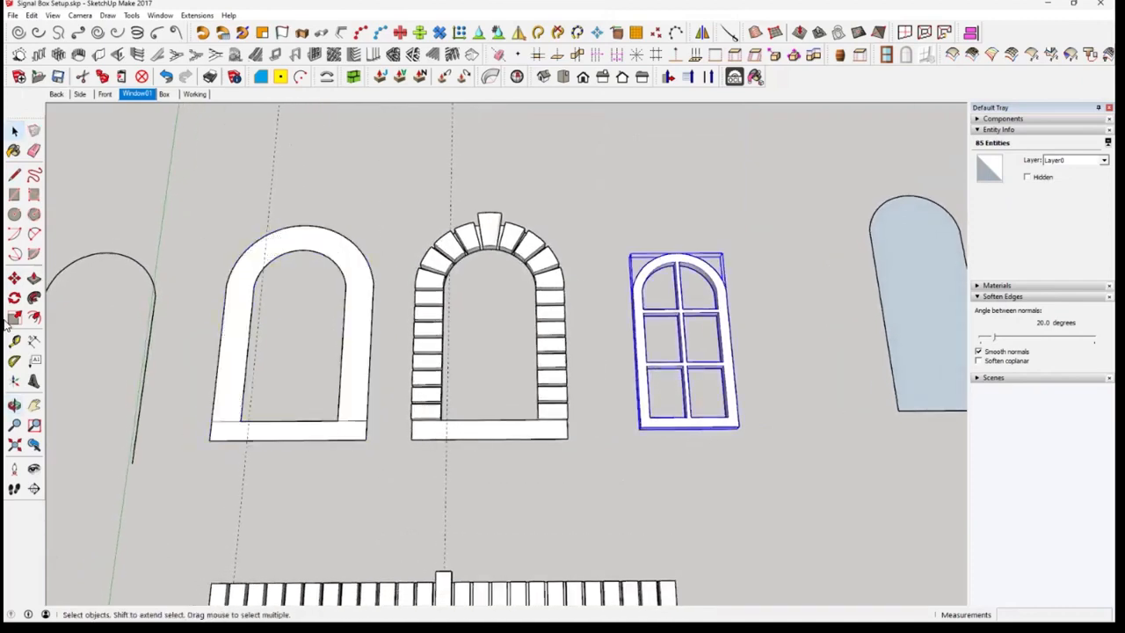
click(15, 279)
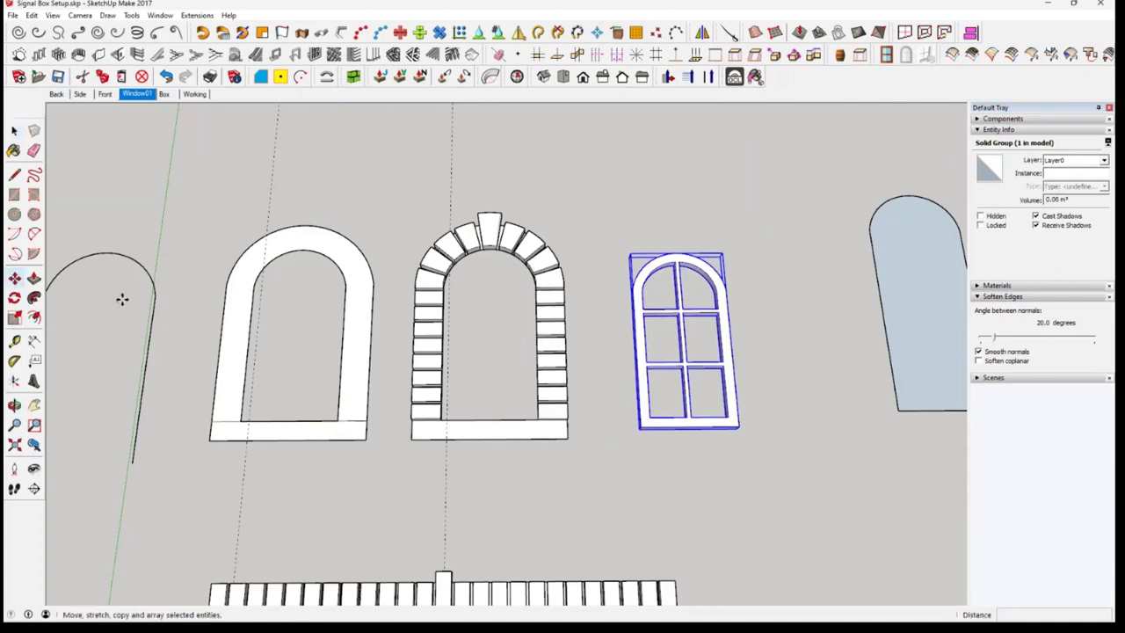
click(695, 426)
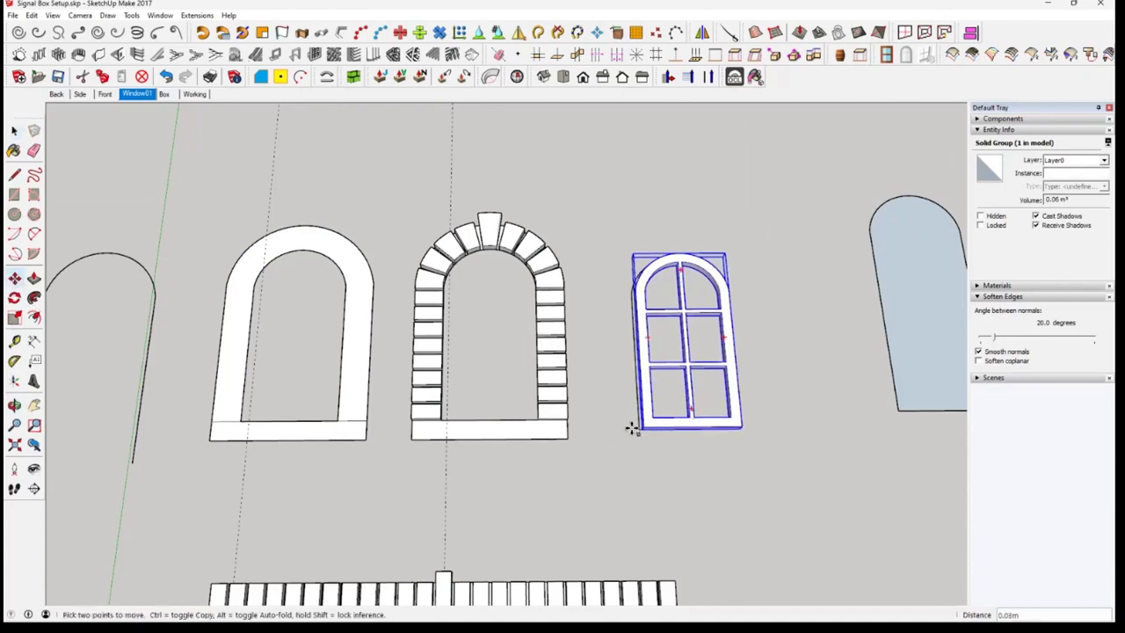
click(495, 442)
middle_drag(552, 466, 548, 389)
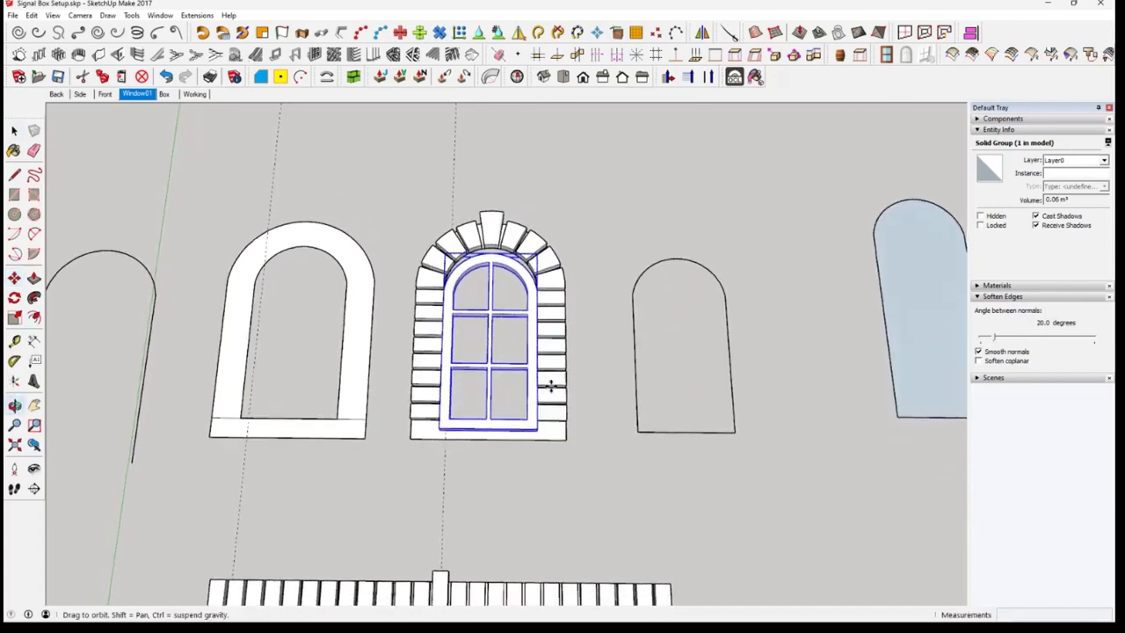
key(space)
click(561, 451)
click(372, 421)
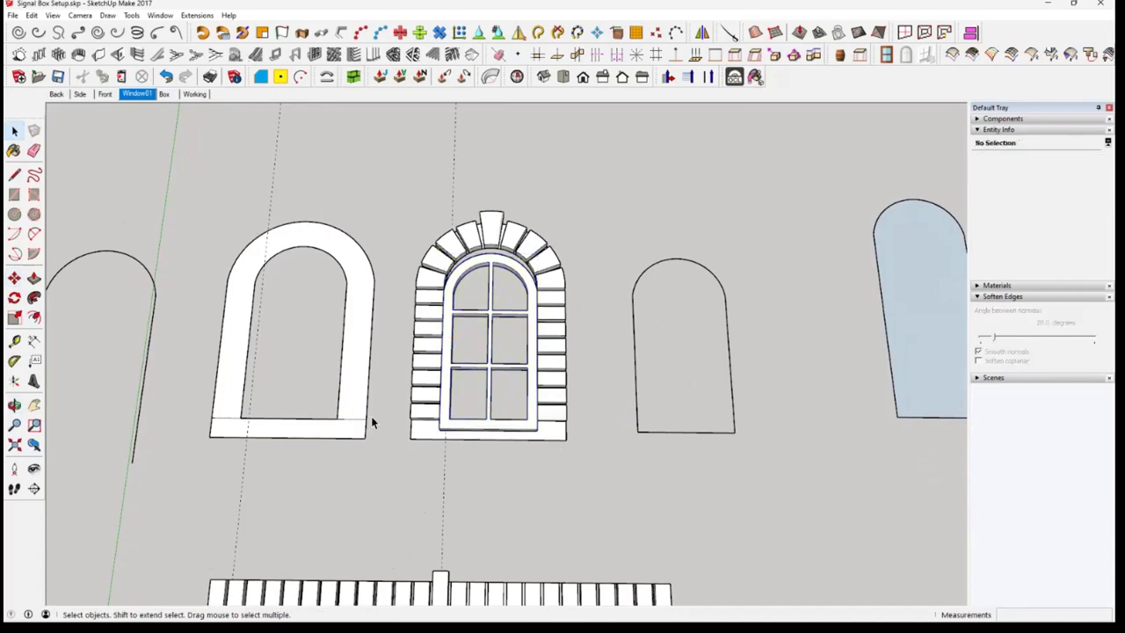
Select the flat arch band with sill together with the assembled window and block surround, and copy them to the clipboard
scroll(348, 378, down, 2)
middle_drag(354, 385, 329, 226)
drag(315, 214, 666, 513)
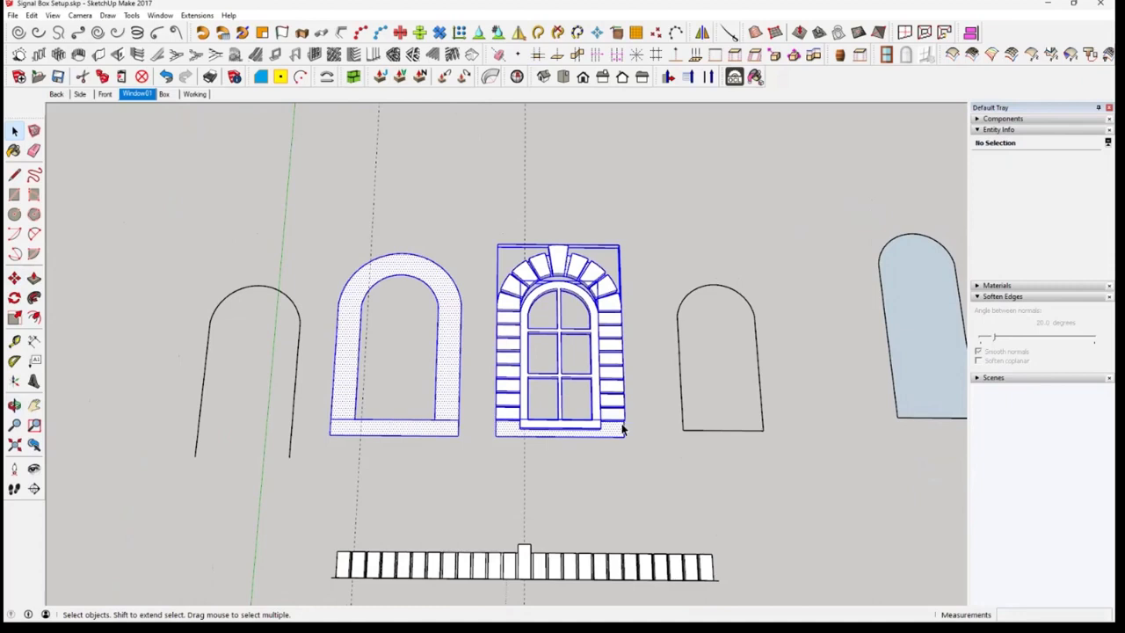
click(106, 78)
Paste the copied window parts into the Working scene, flat on the red axis beside the wall
click(164, 94)
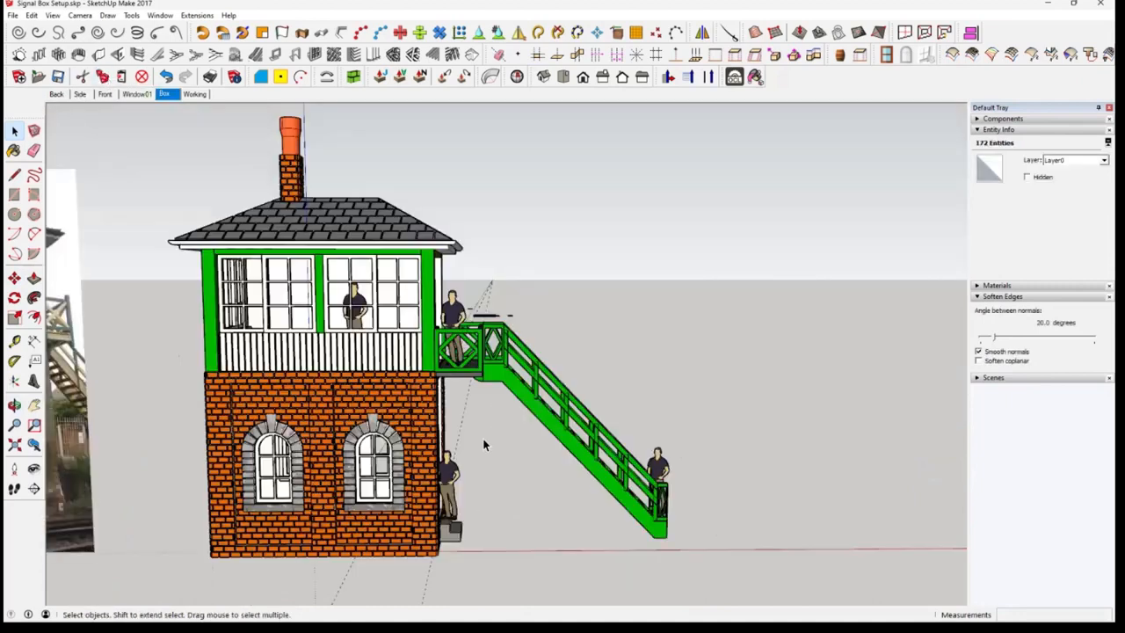
click(200, 95)
scroll(455, 444, up, 8)
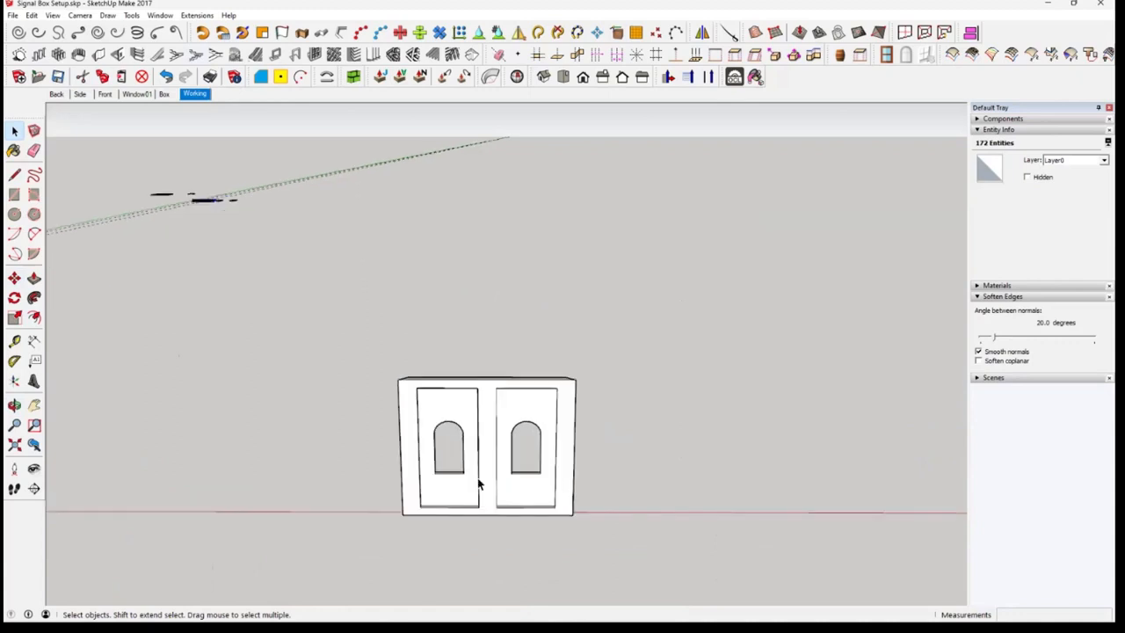
middle_drag(508, 376, 522, 359)
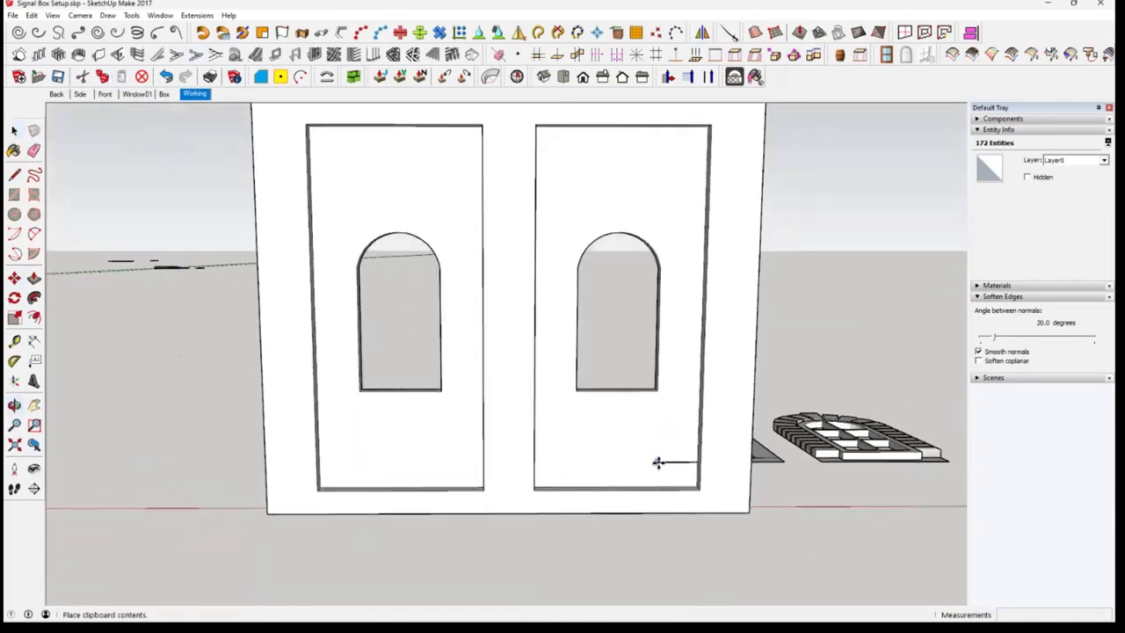
middle_drag(779, 513, 336, 447)
click(452, 464)
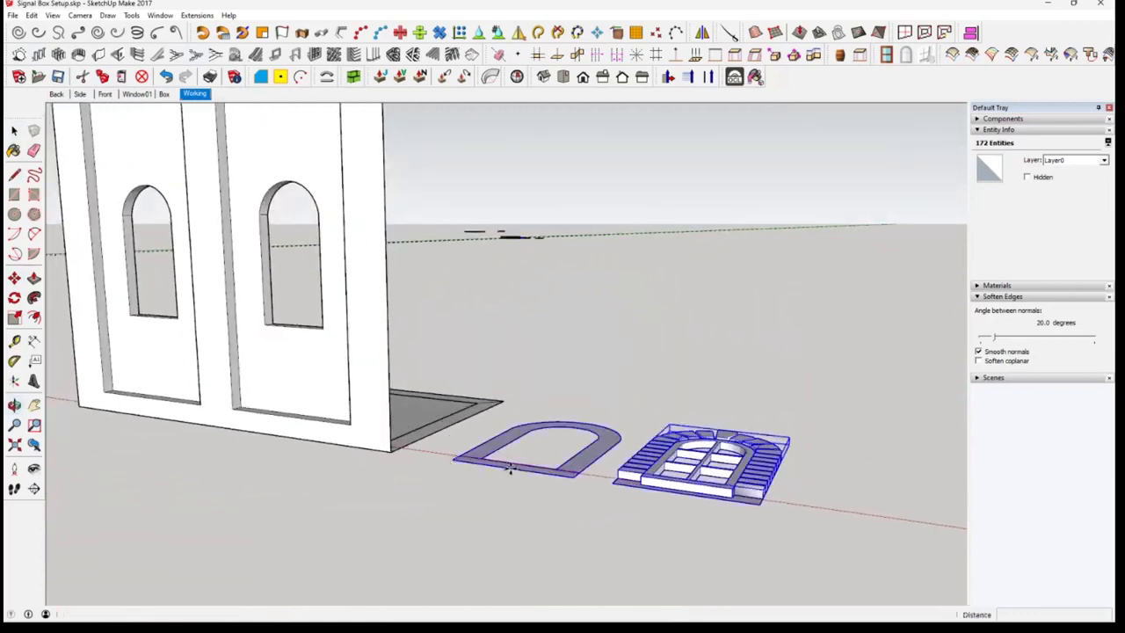
Rotate the pasted window parts about the red axis until they stand upright beside the wall
middle_drag(507, 465, 468, 485)
key(q)
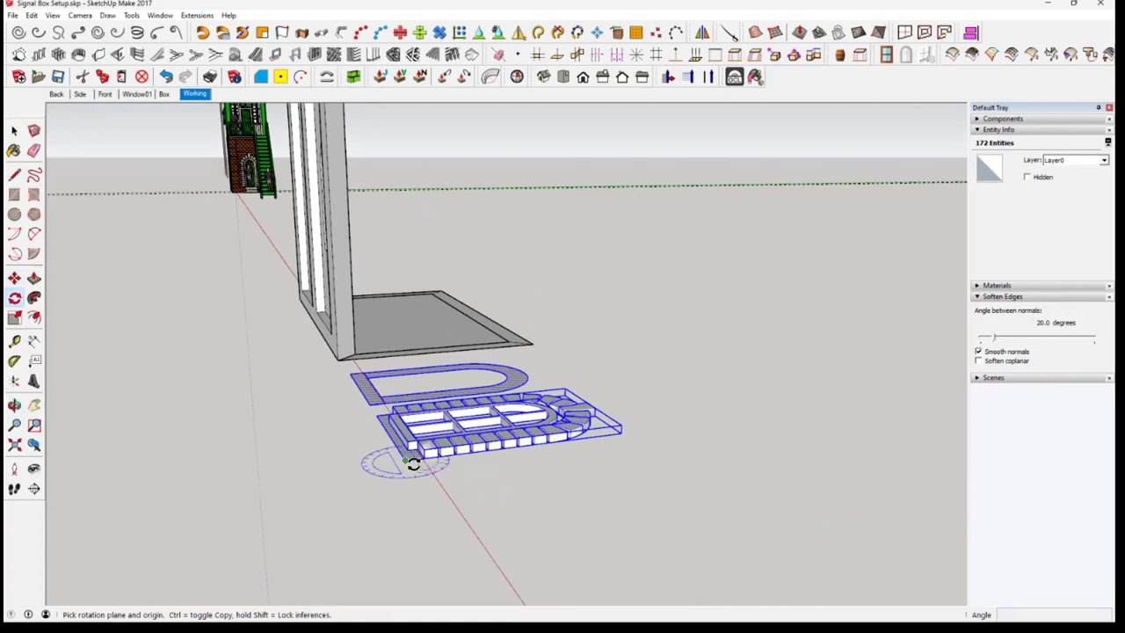
key(Right)
click(437, 465)
click(600, 441)
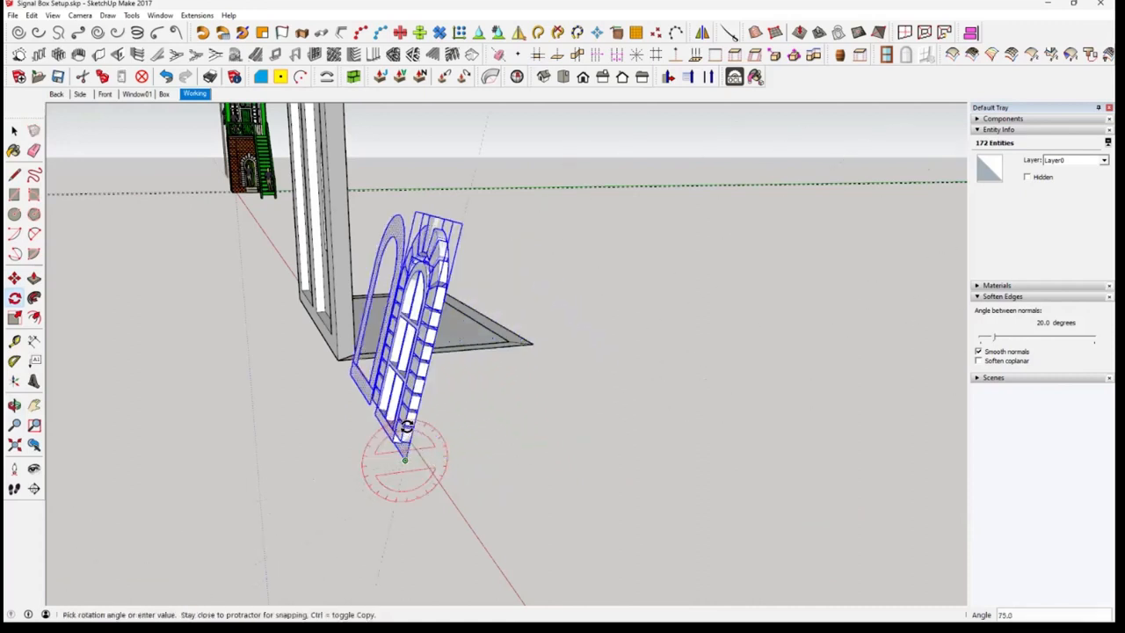
click(615, 485)
key(space)
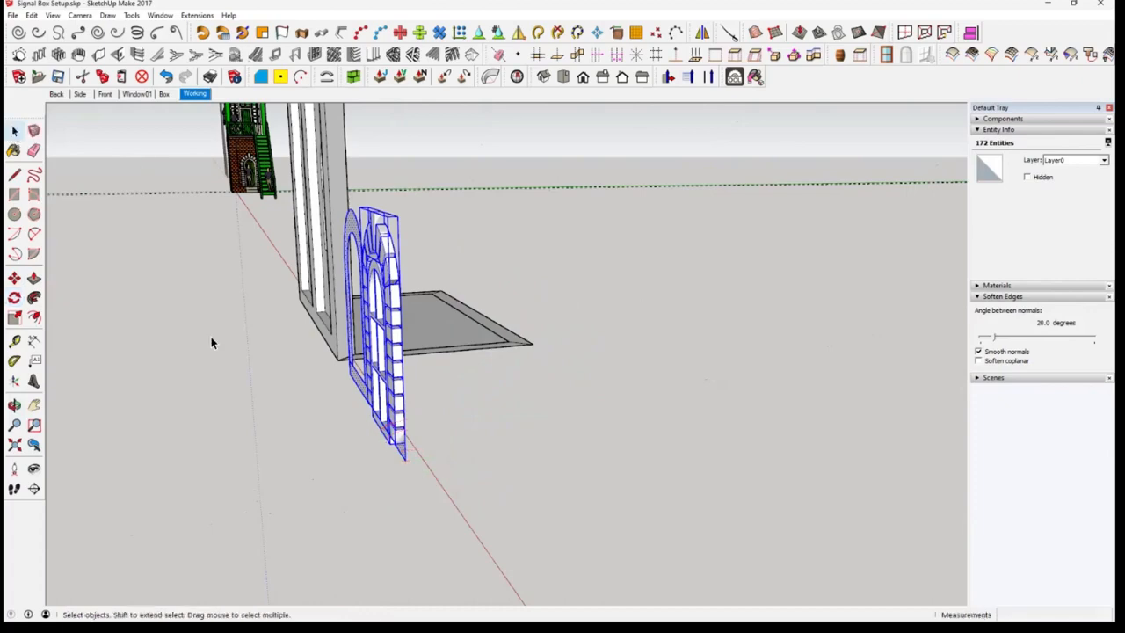
Select the whole flat arch band with its sill and make it a group
middle_drag(339, 396, 638, 417)
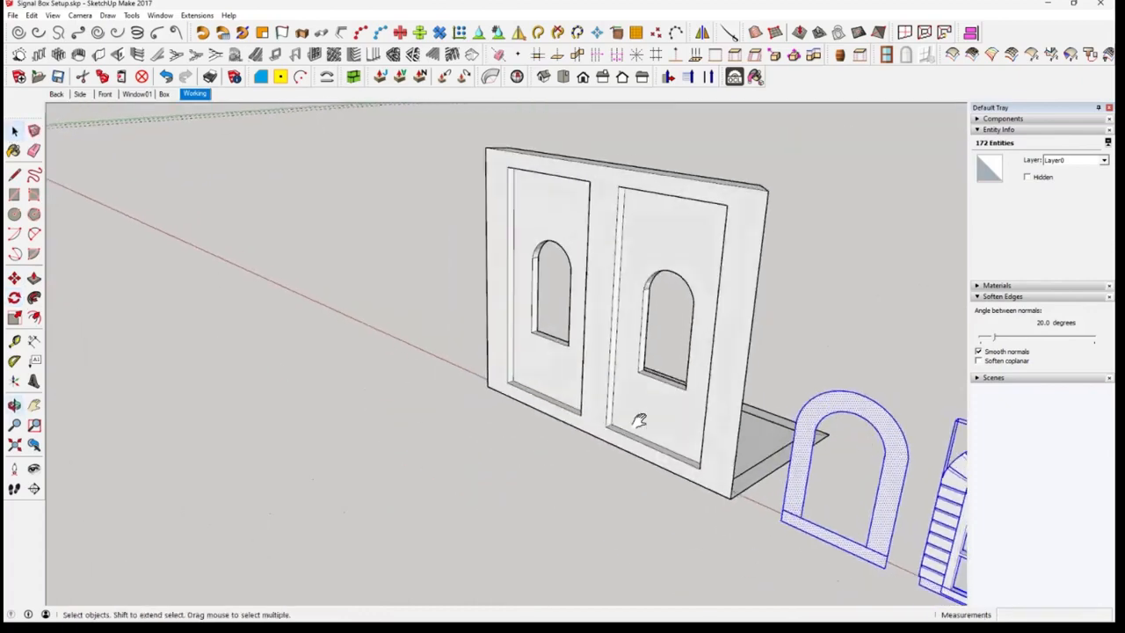
middle_drag(533, 440, 741, 432)
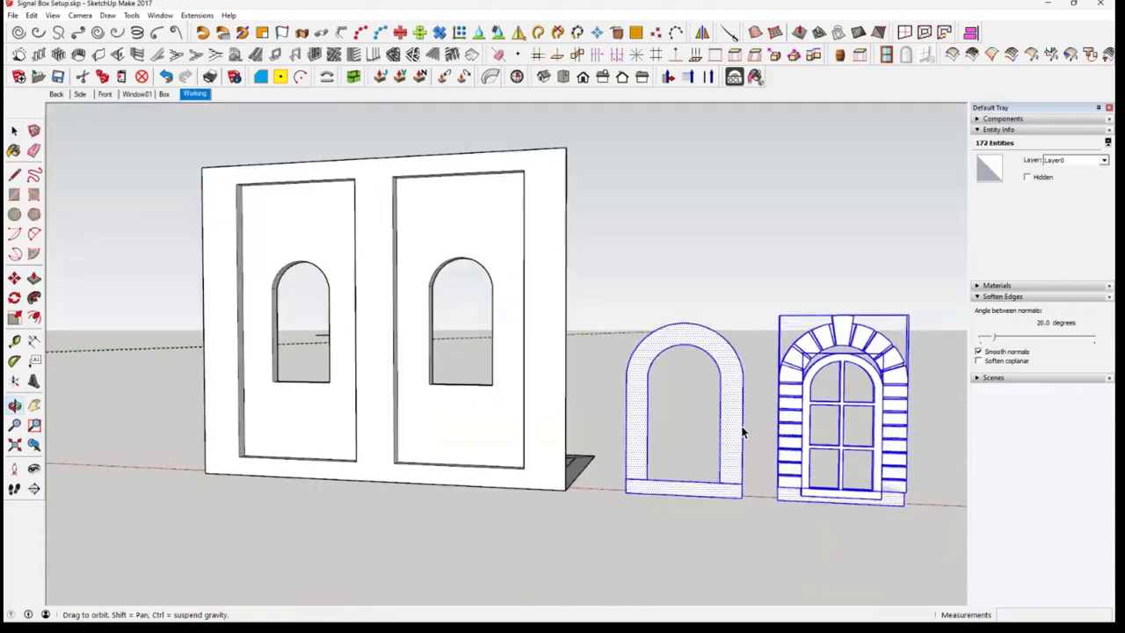
scroll(734, 437, up, 2)
click(733, 434)
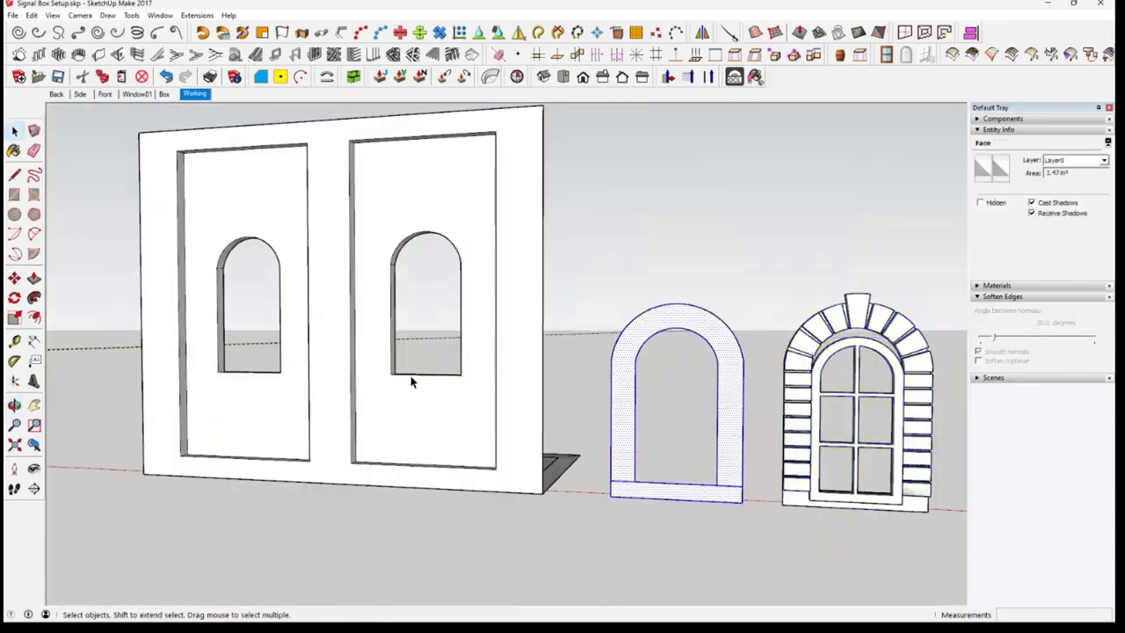
middle_drag(543, 451, 542, 426)
scroll(581, 439, up, 5)
scroll(562, 432, down, 8)
scroll(537, 426, up, 5)
scroll(536, 425, down, 3)
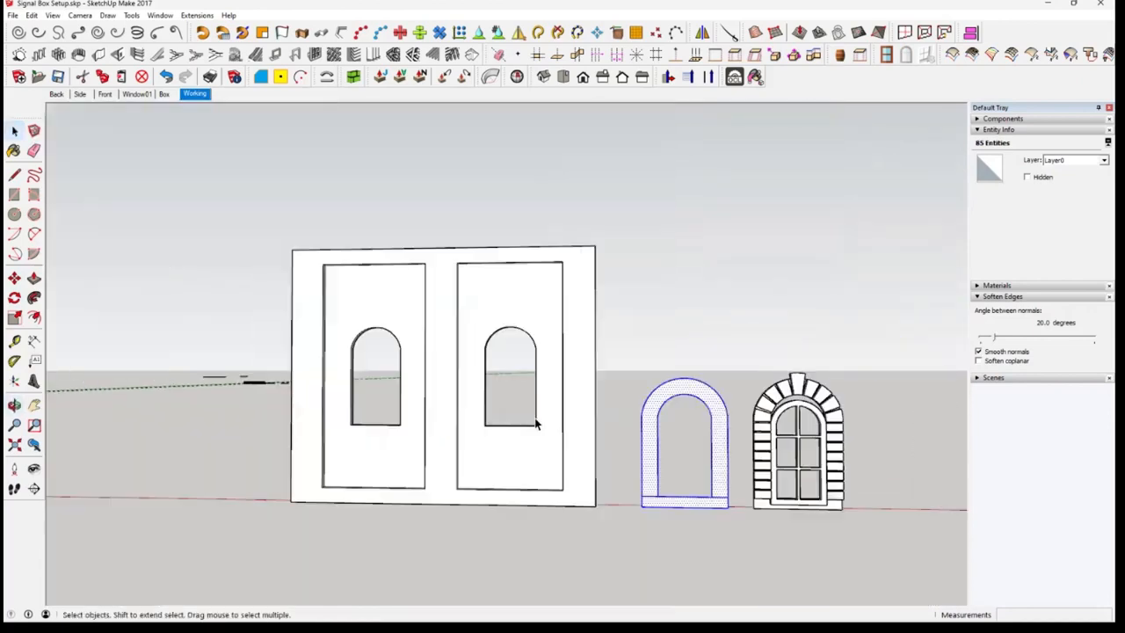
right_click(649, 482)
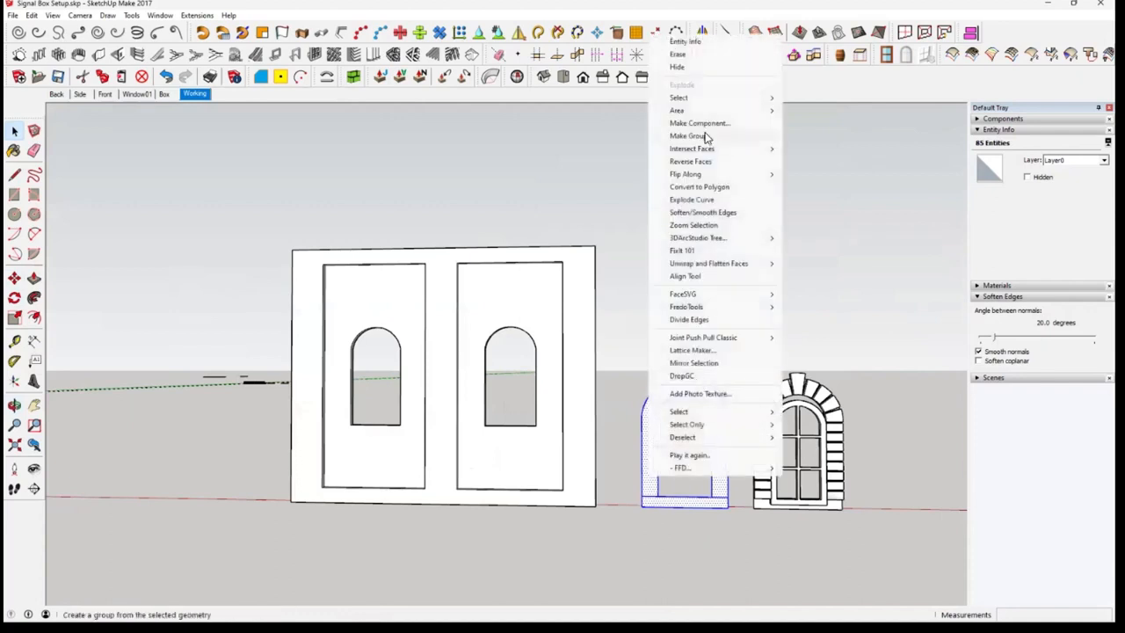
click(704, 138)
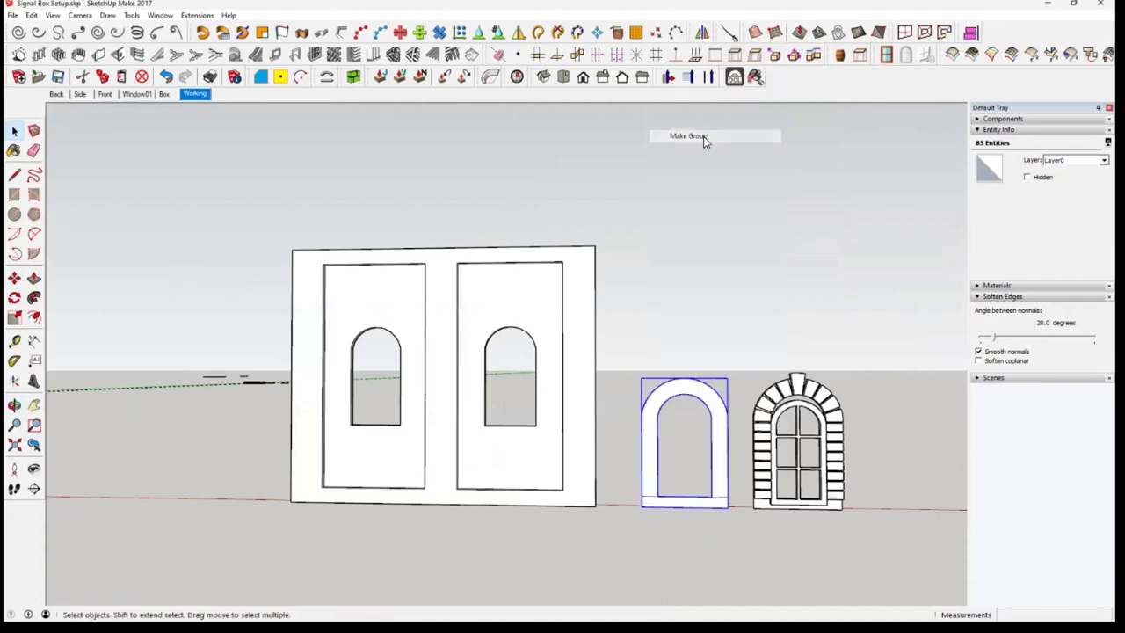
Move the arch band group around the wall's left window opening, snapping its inner lower-left corner to the opening's corner
click(14, 278)
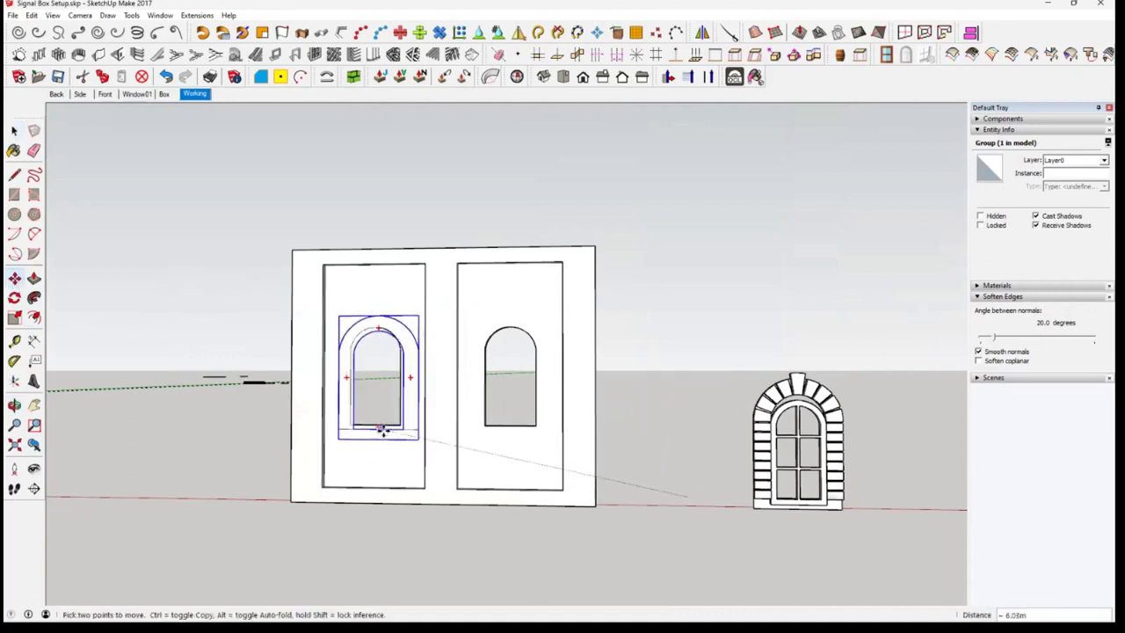
scroll(380, 425, up, 5)
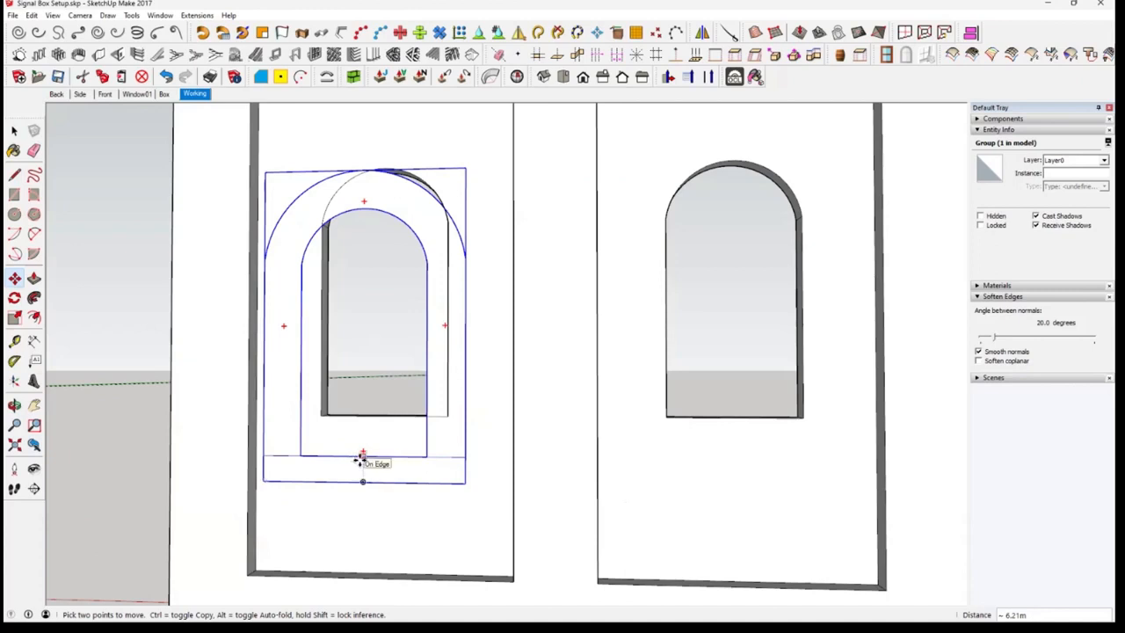
middle_drag(362, 459, 388, 473)
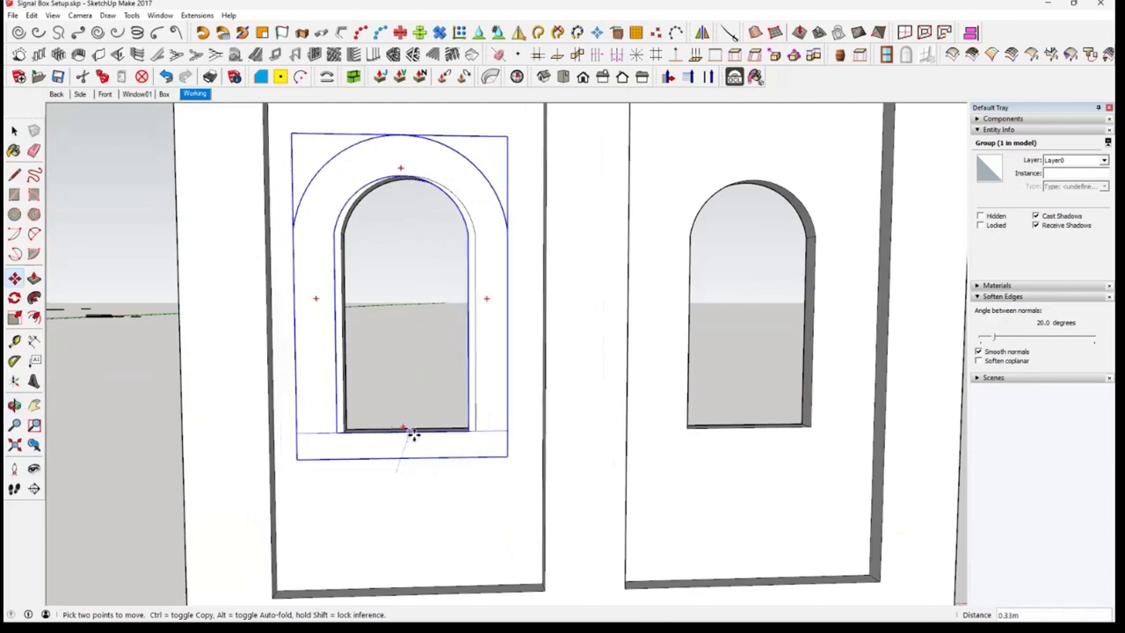
click(415, 436)
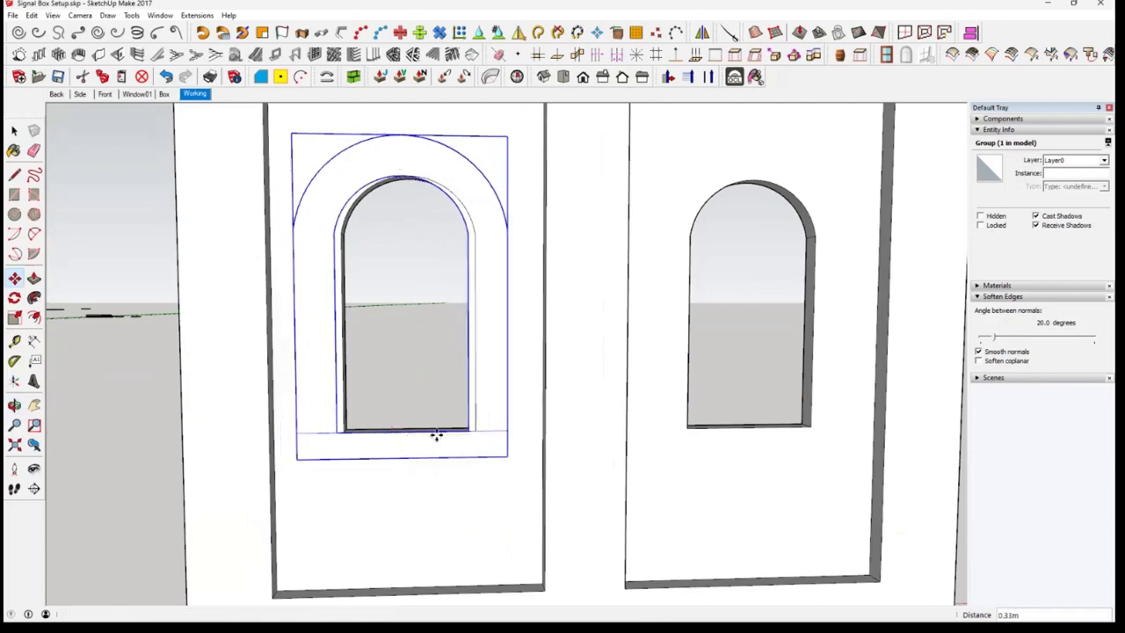
click(341, 434)
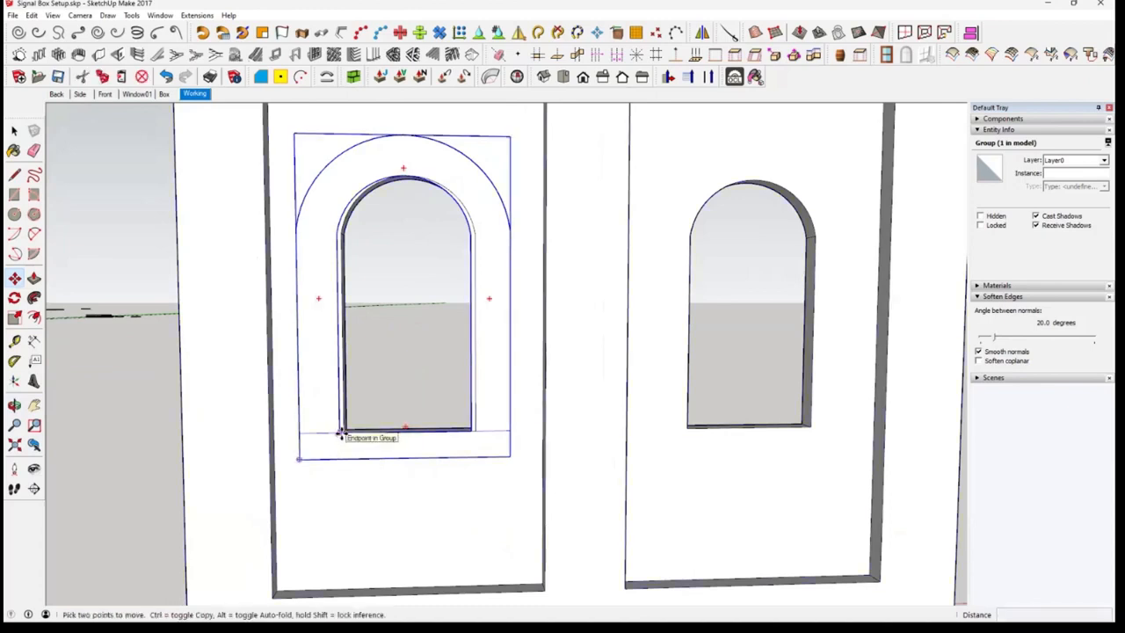
click(342, 434)
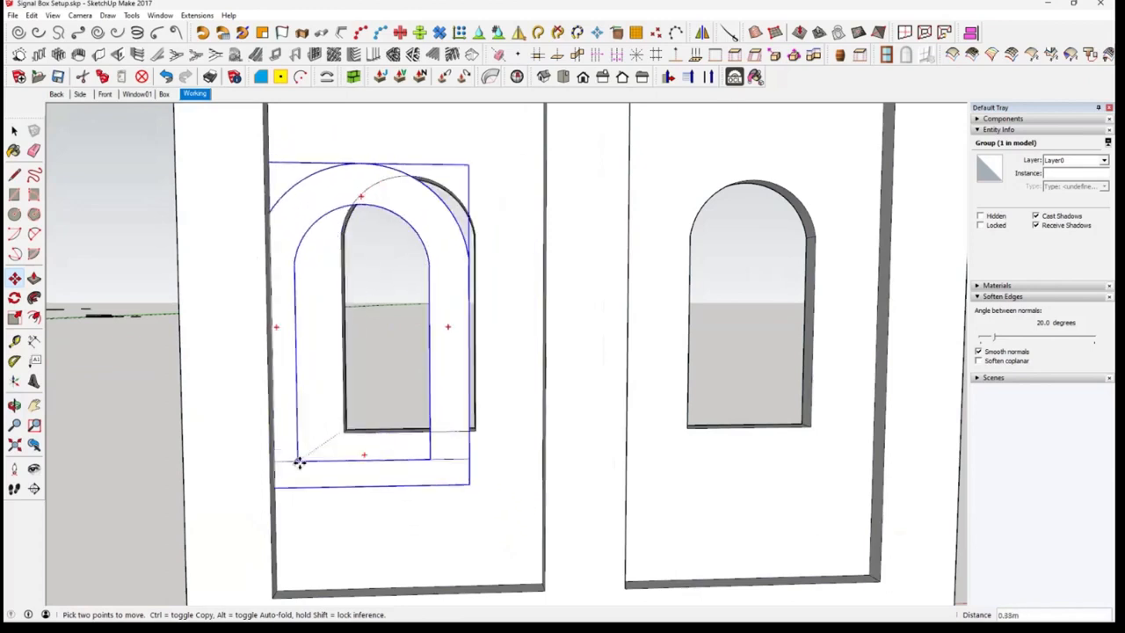
click(348, 435)
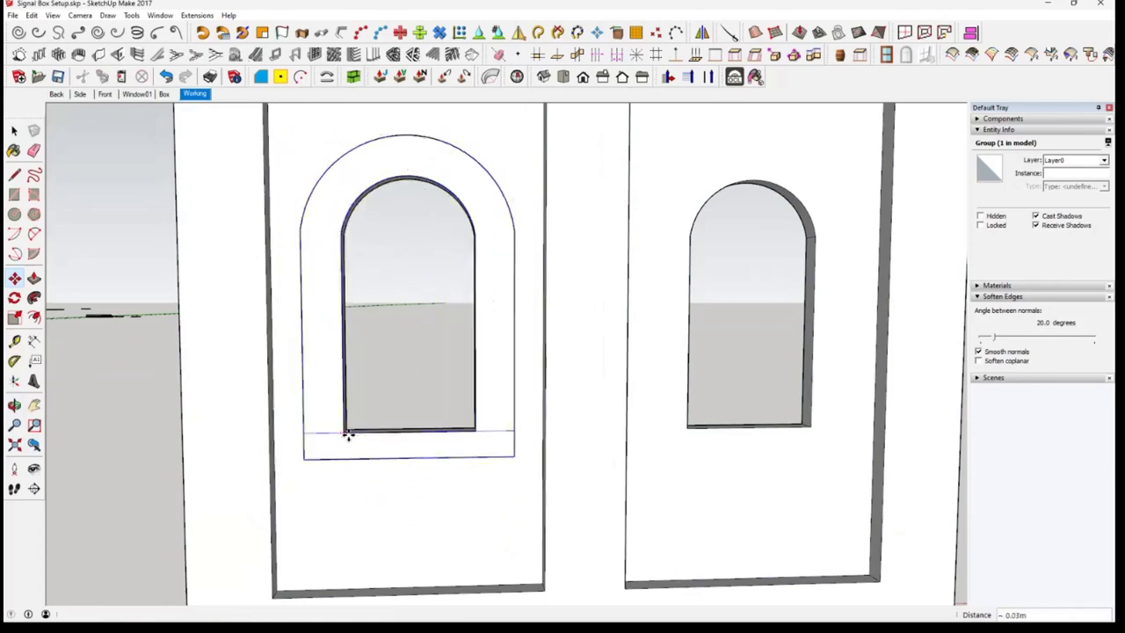
middle_drag(472, 509, 314, 420)
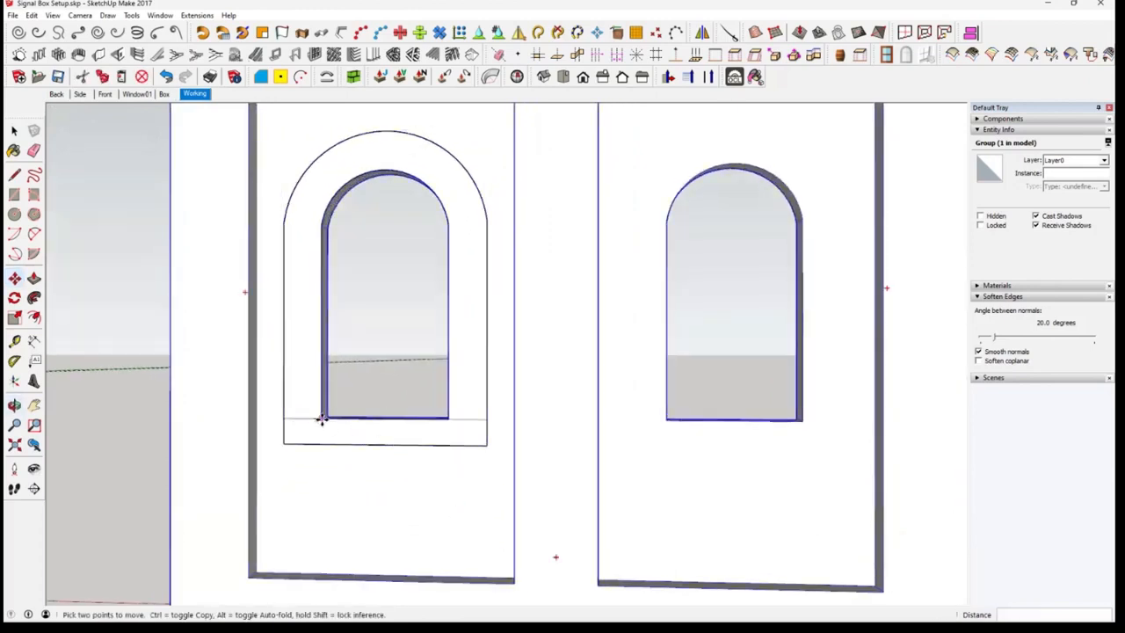
click(321, 421)
key(ctrl)
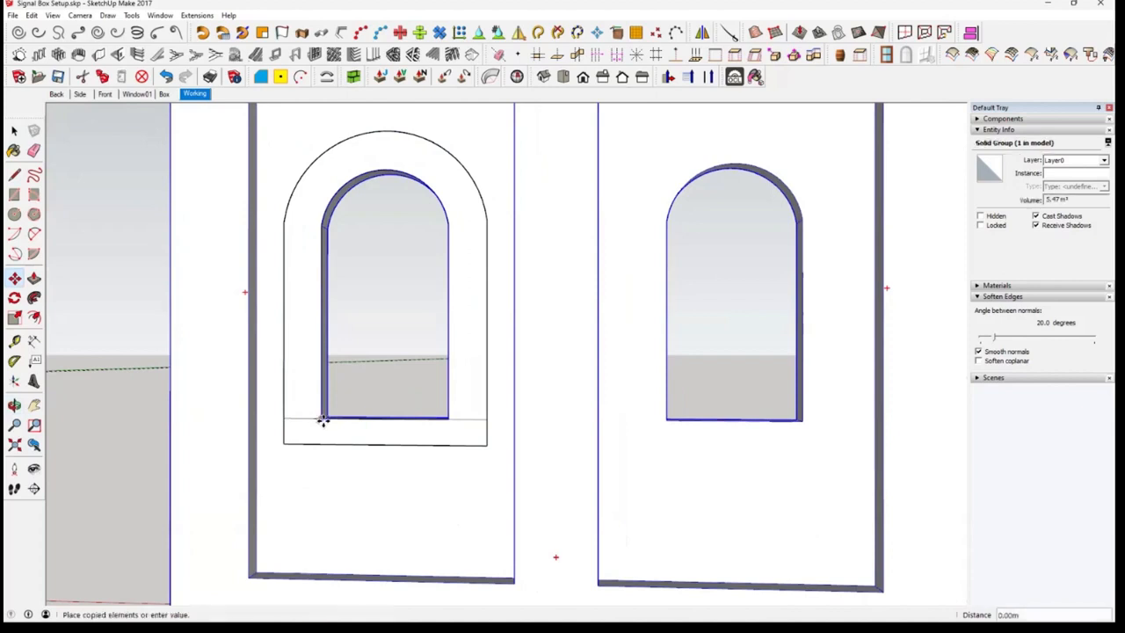
key(Escape)
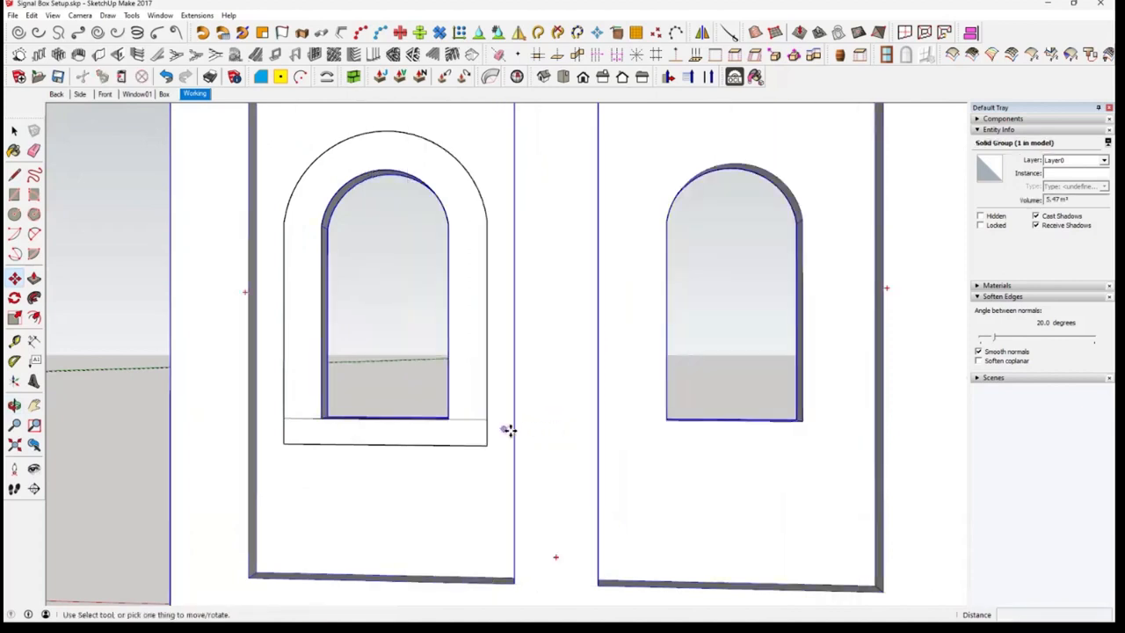
Copy the arch band group from the left window opening to the right one, matching the inner lower-left corners
key(space)
click(312, 444)
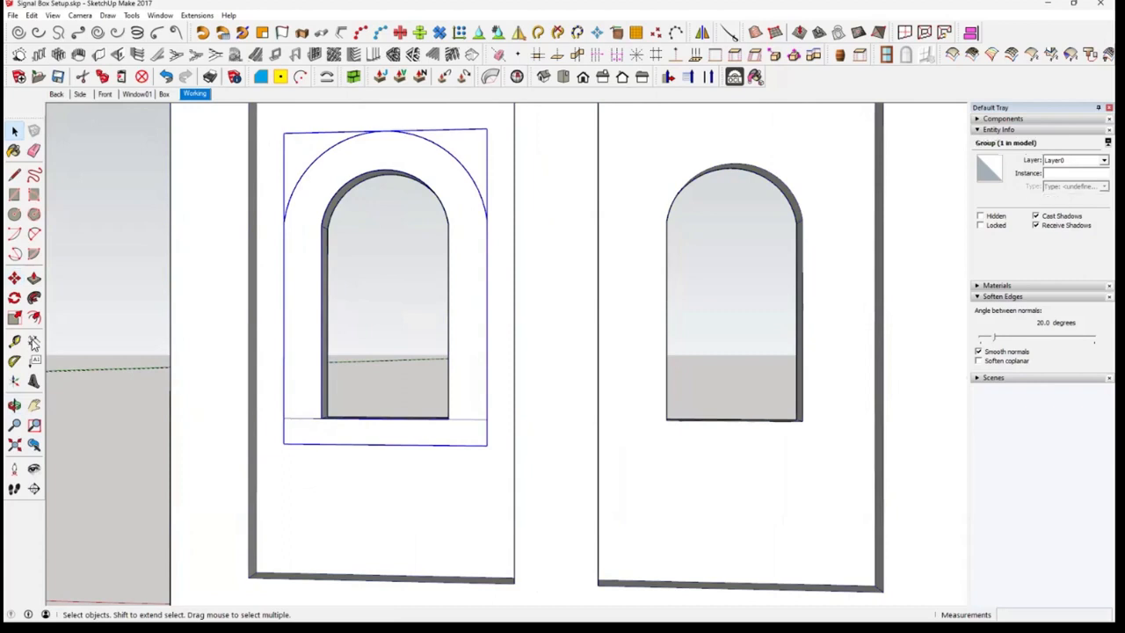
key(m)
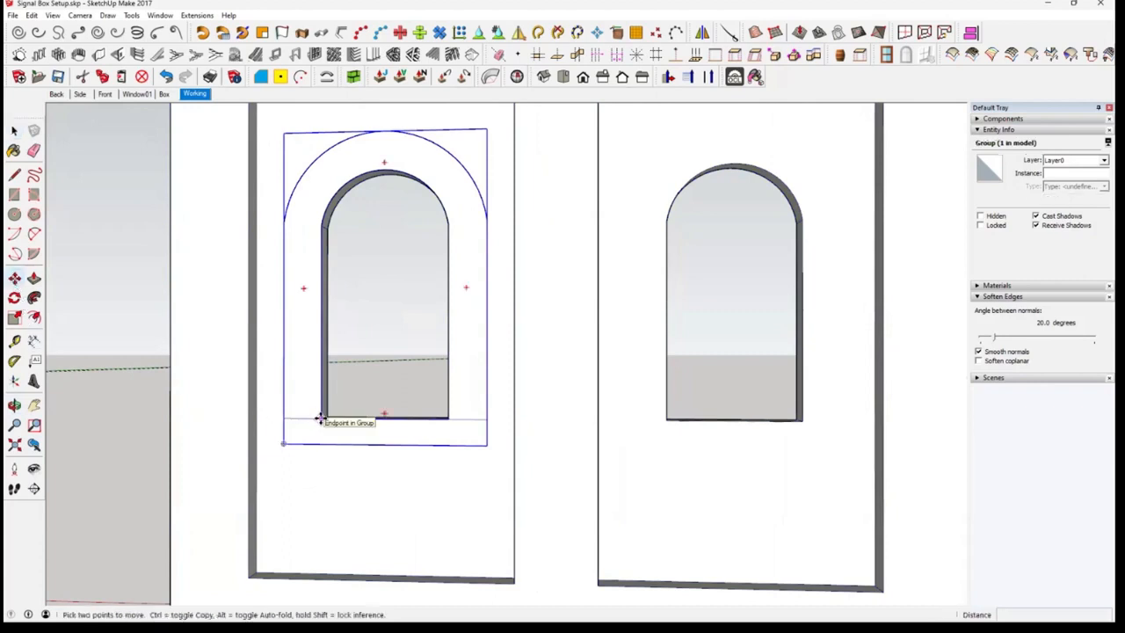
click(321, 420)
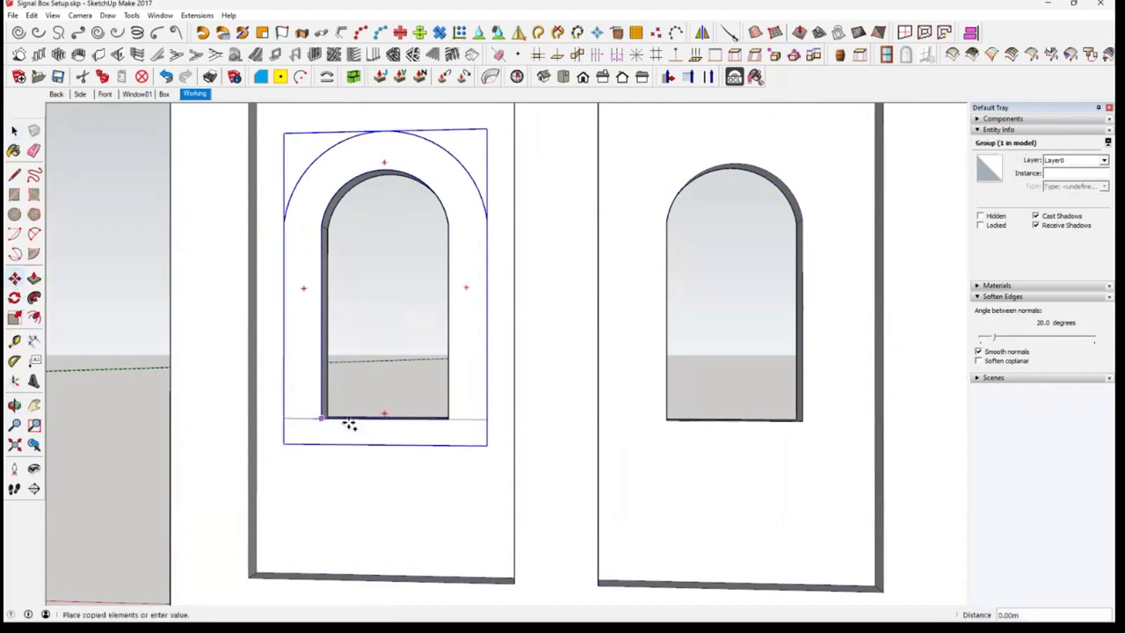
key(ctrl)
click(666, 420)
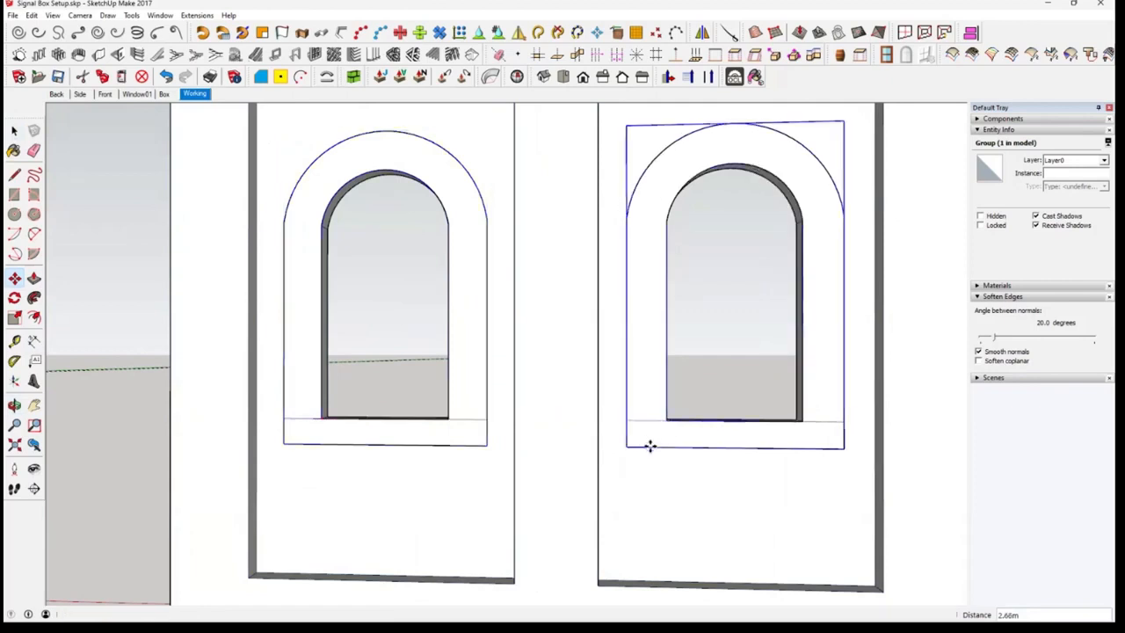
Cut both arch band groups and paste them in place inside the opened wall group
middle_drag(701, 514, 659, 439)
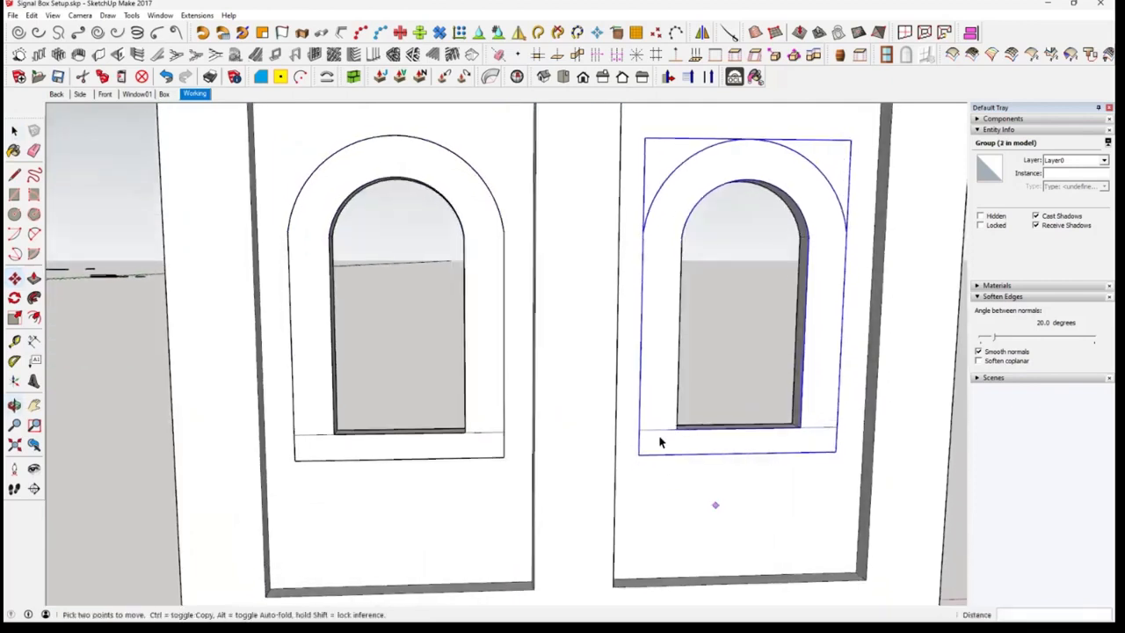
key(space)
shift+click(483, 431)
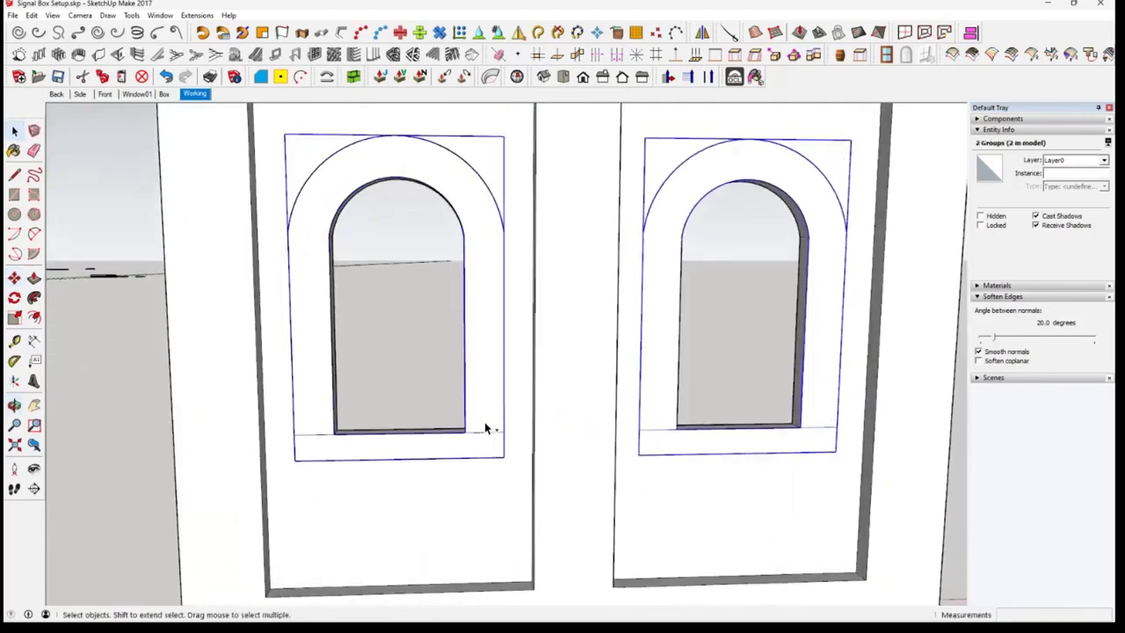
click(82, 76)
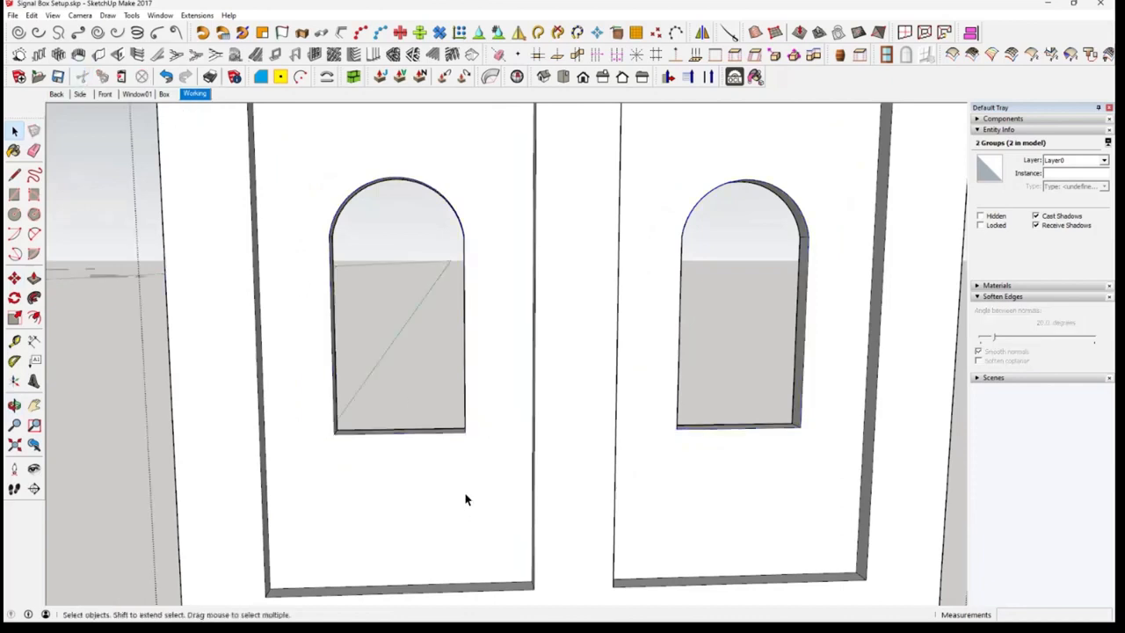
click(31, 15)
click(74, 98)
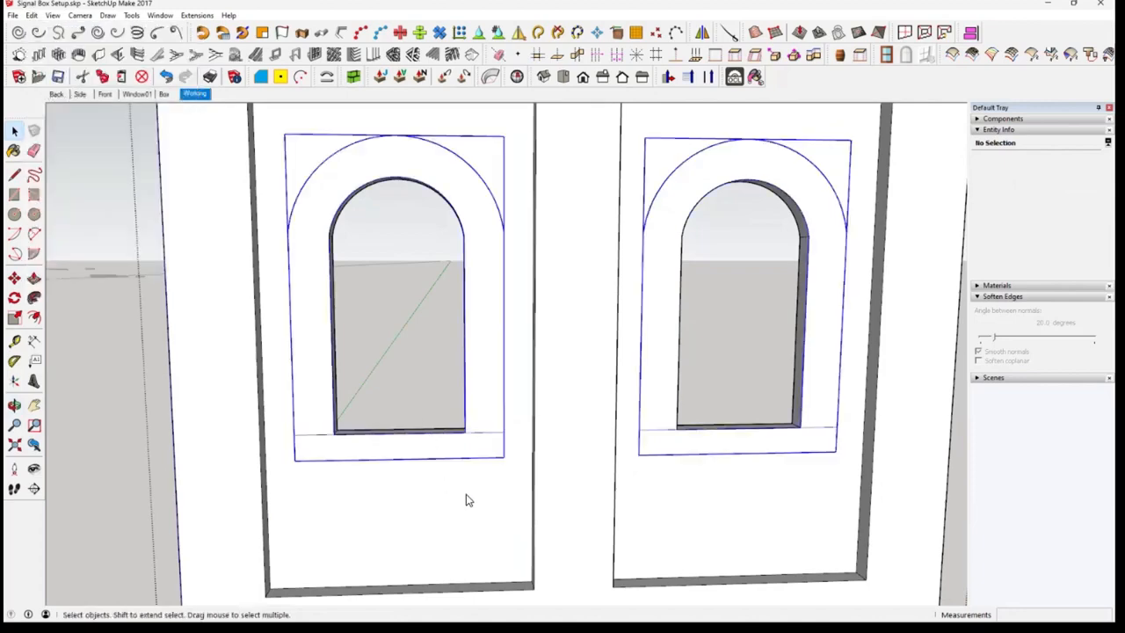
Explode both arch band groups inside the wall group so their outlines merge with the recessed wall panels
click(475, 491)
click(488, 415)
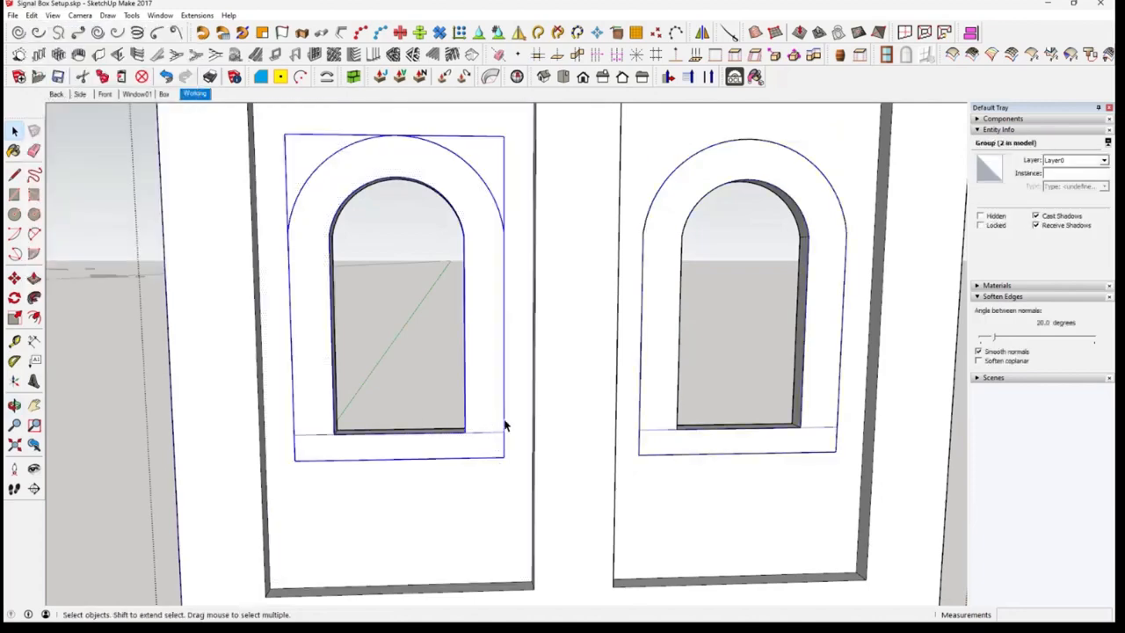
right_click(485, 406)
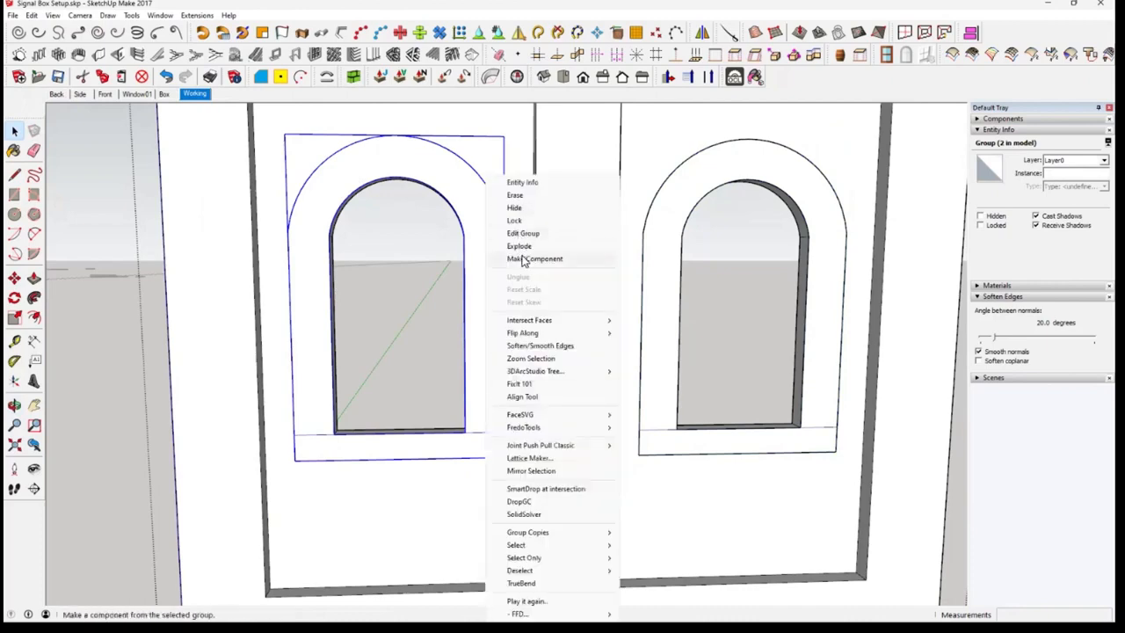
click(525, 247)
click(660, 387)
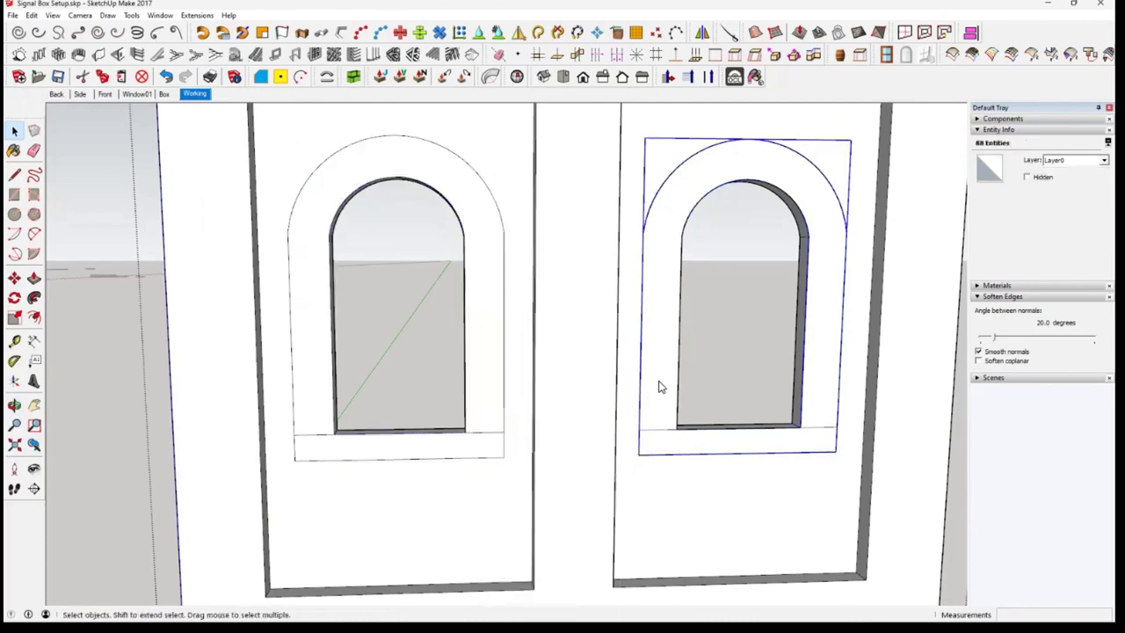
right_click(660, 387)
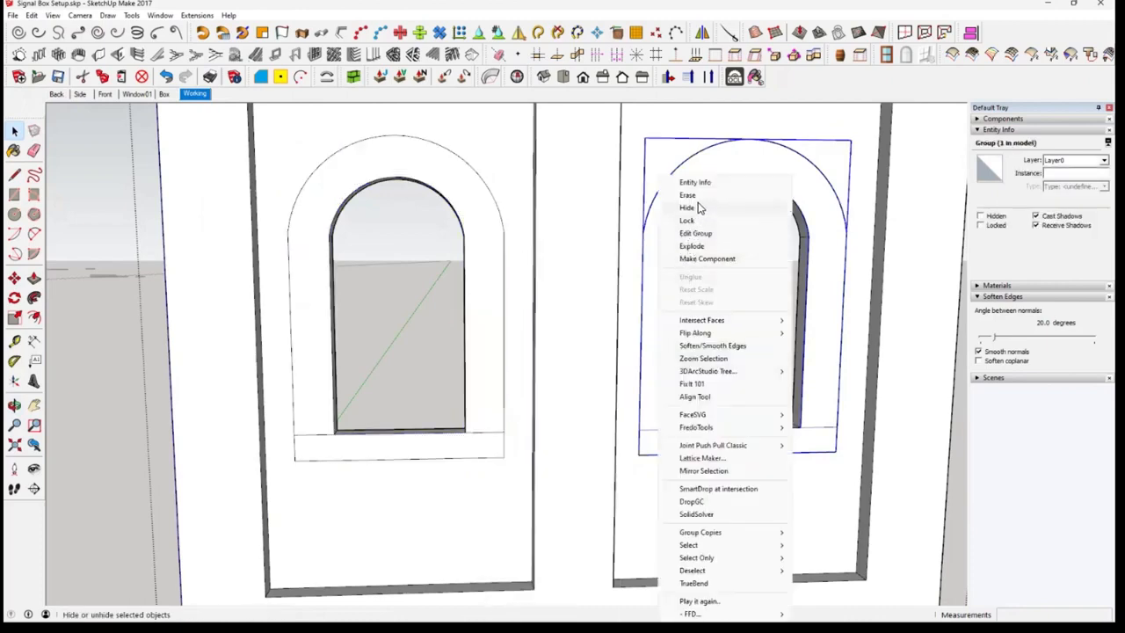
click(710, 250)
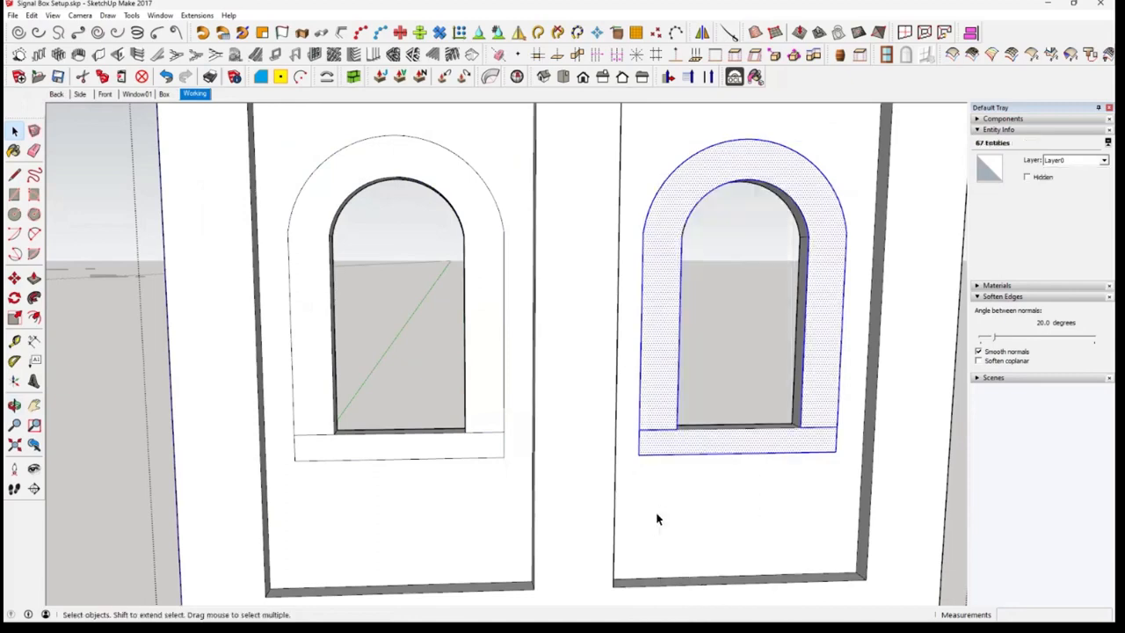
Check the two recessed panel faces and the surrounding wall face separately from the arch bands, and close the wall group
middle_drag(658, 519, 634, 485)
scroll(668, 492, down, 1)
scroll(626, 488, down, 1)
scroll(621, 530, up, 3)
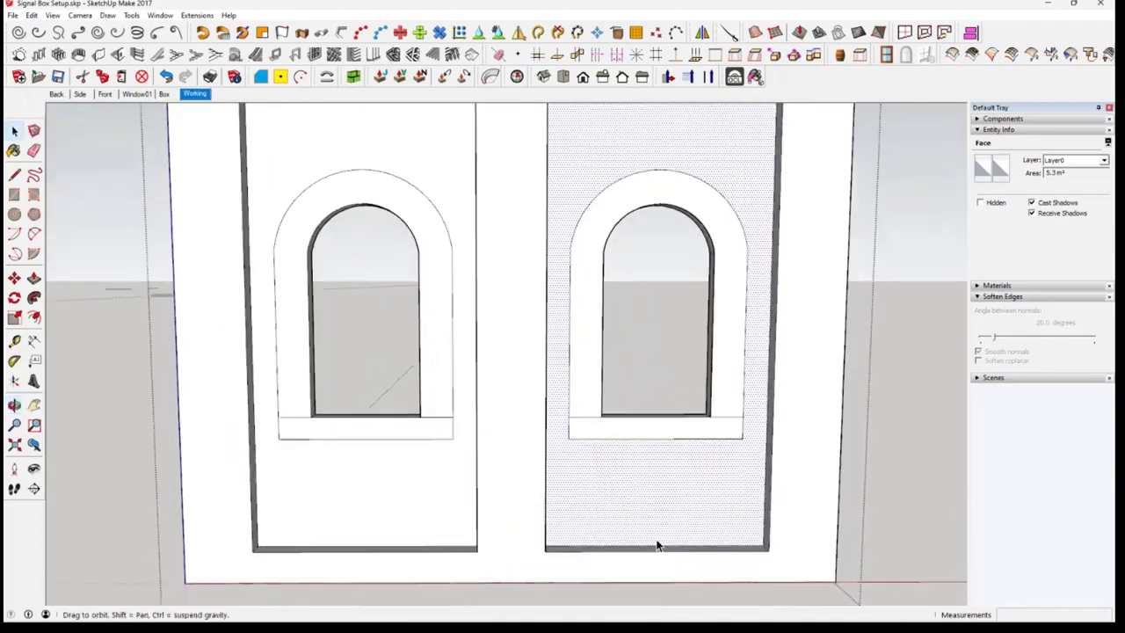
middle_drag(659, 542, 691, 494)
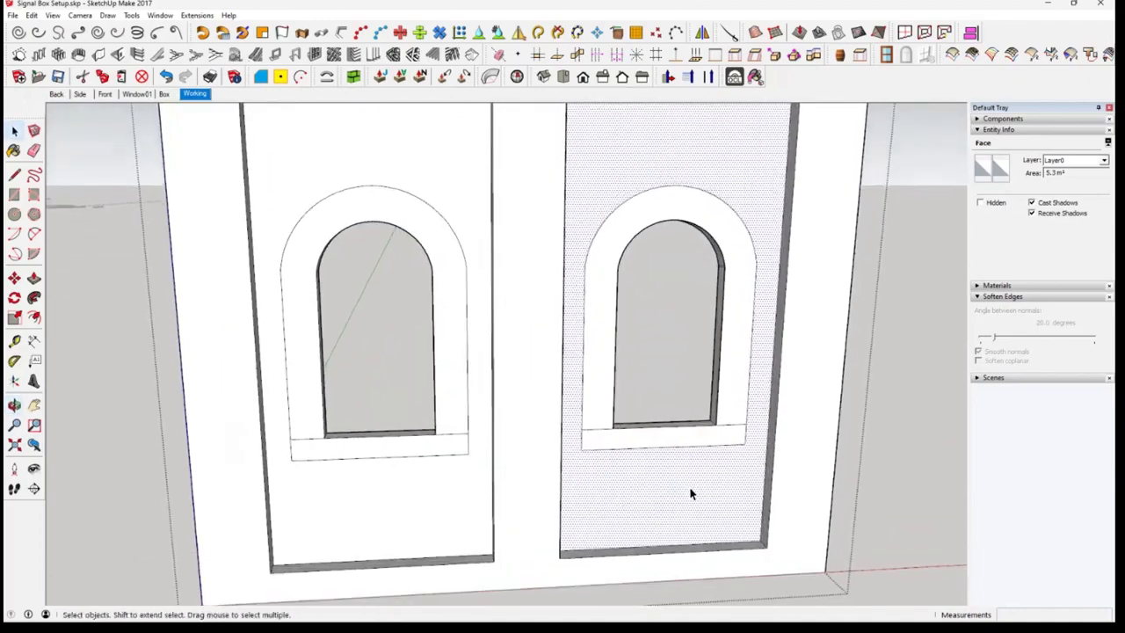
scroll(687, 495, down, 3)
click(505, 508)
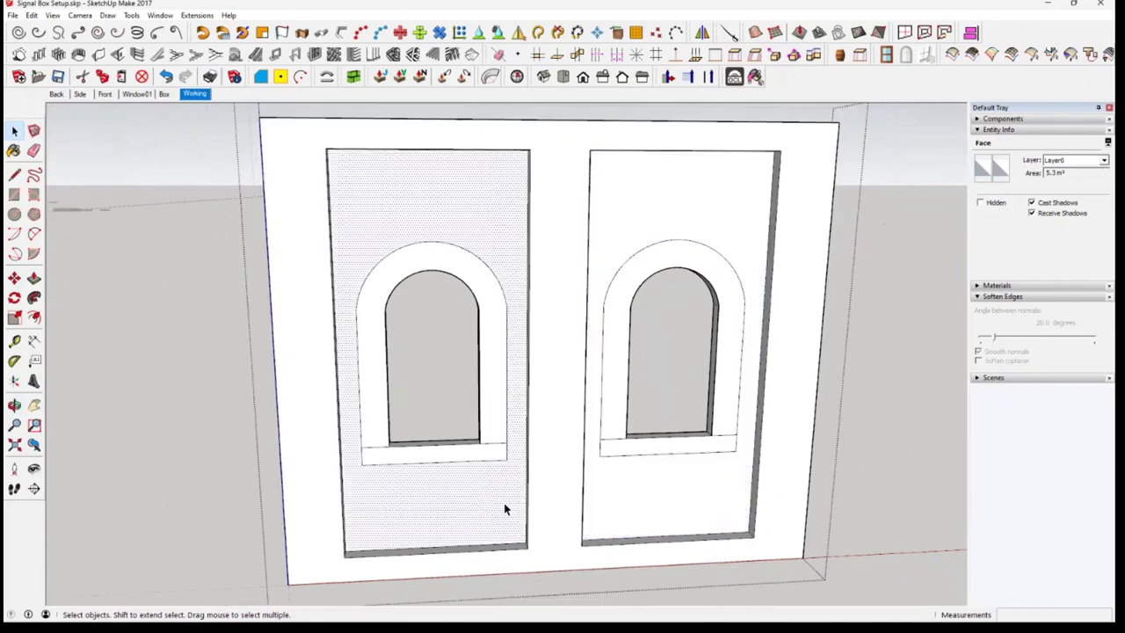
click(304, 497)
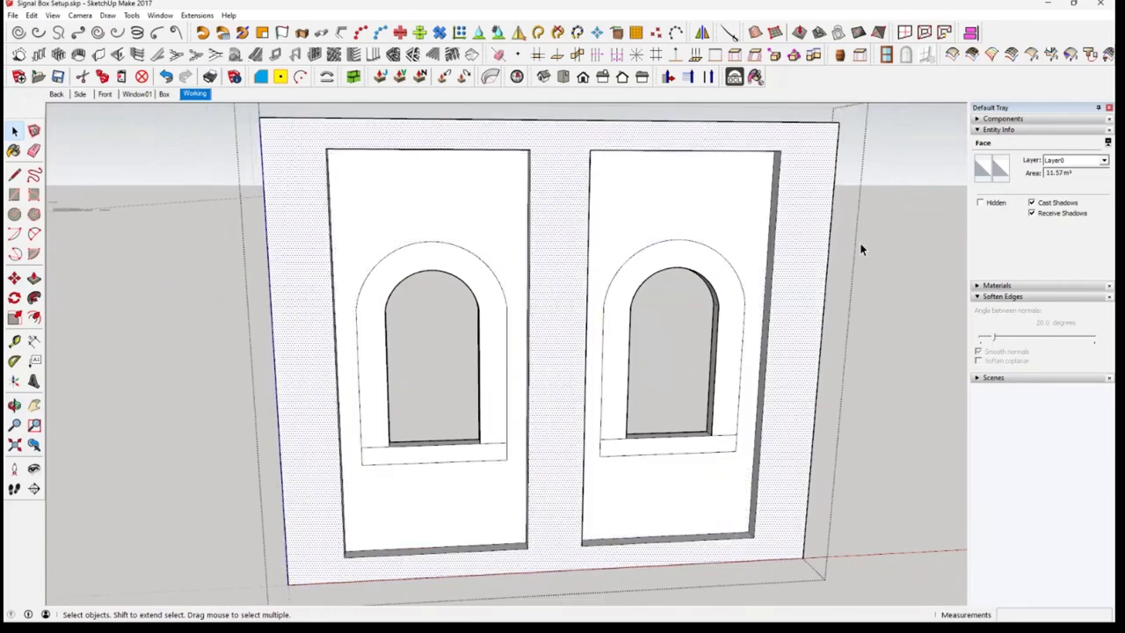
click(877, 392)
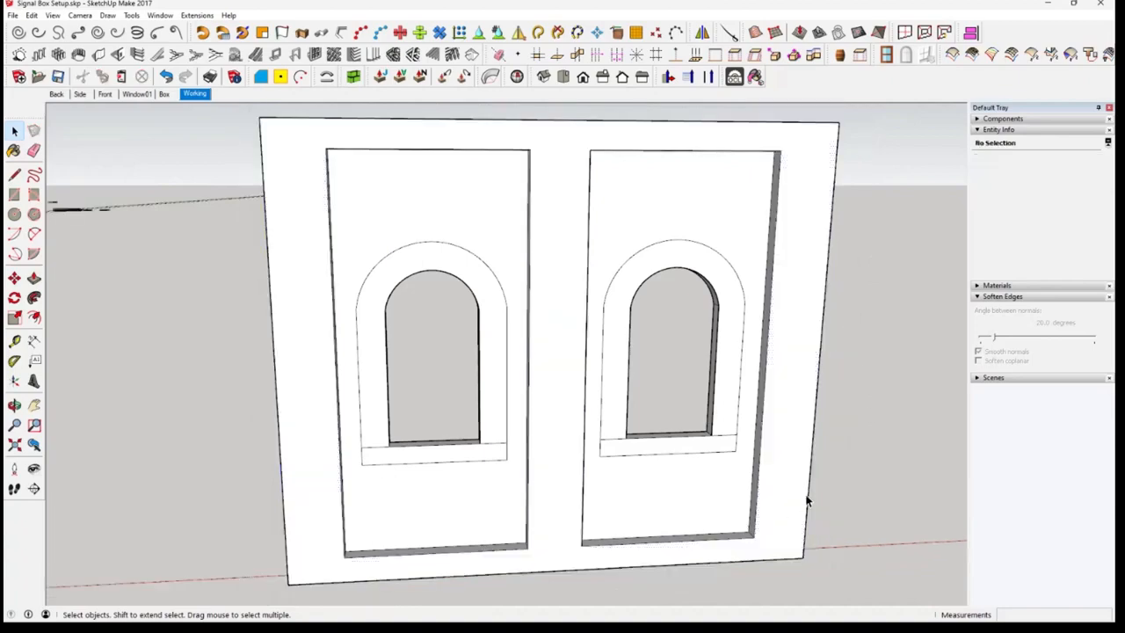
Raise the glazed window frame straight up until its bottom edge is level with the bottom of the wall's nearest opening
middle_drag(809, 502, 625, 463)
middle_drag(817, 442, 897, 527)
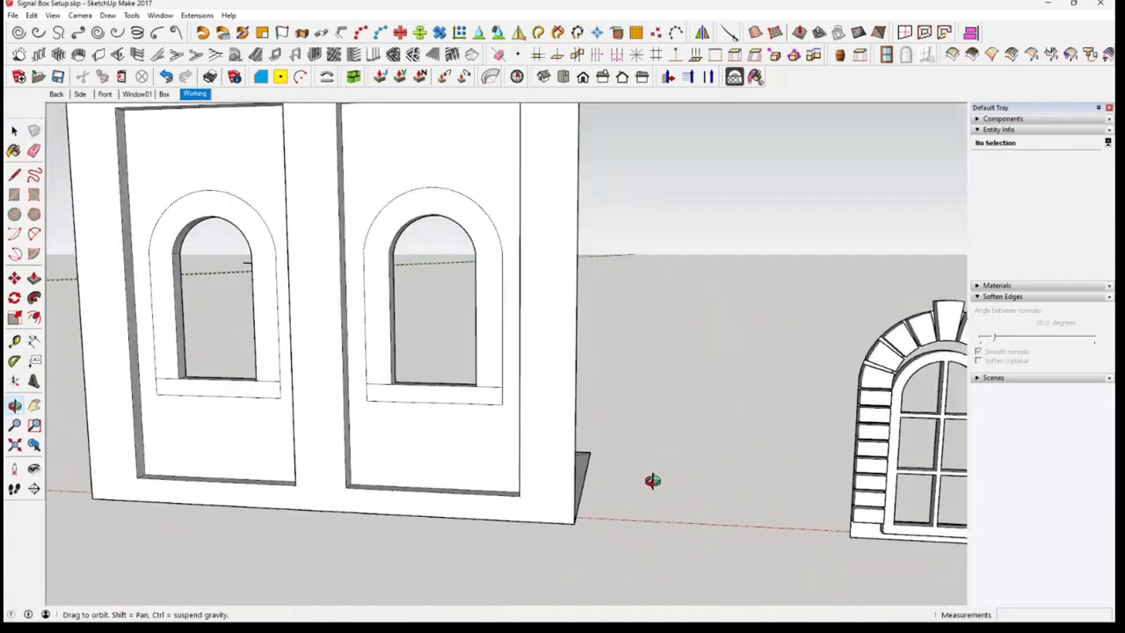
middle_drag(654, 480, 658, 490)
click(942, 476)
middle_drag(319, 457, 265, 486)
shift+middle_drag(264, 486, 21, 289)
middle_drag(431, 515, 341, 486)
middle_drag(646, 473, 837, 323)
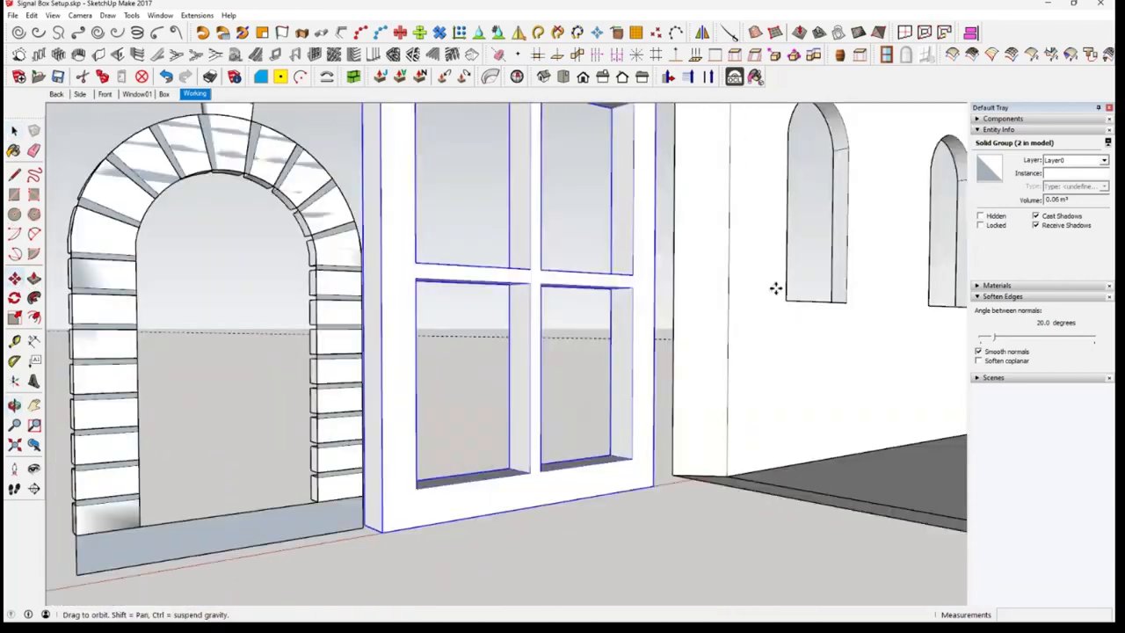
click(429, 426)
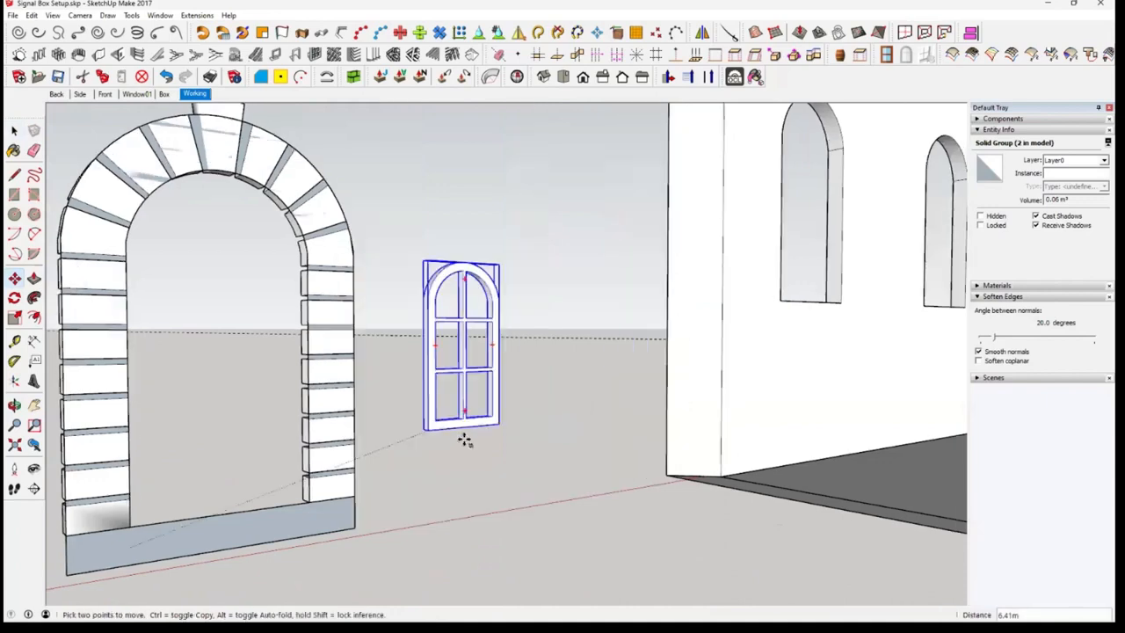
click(779, 303)
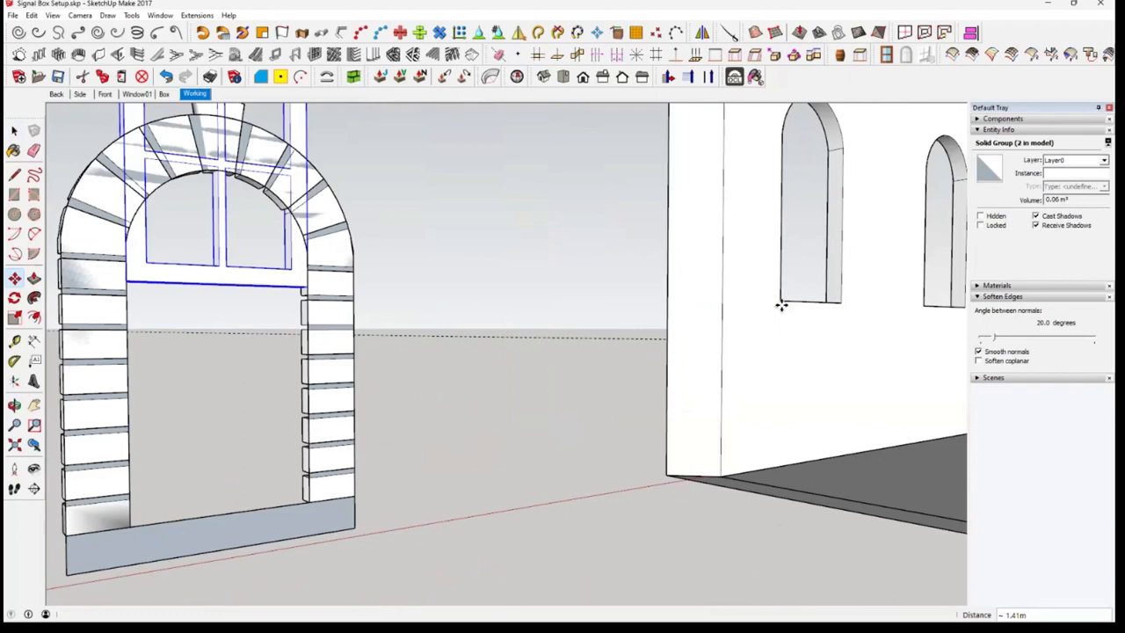
Move the window frame into the nearest wall opening, matching the midpoint of its bottom edge to the opening's bottom midpoint
click(129, 286)
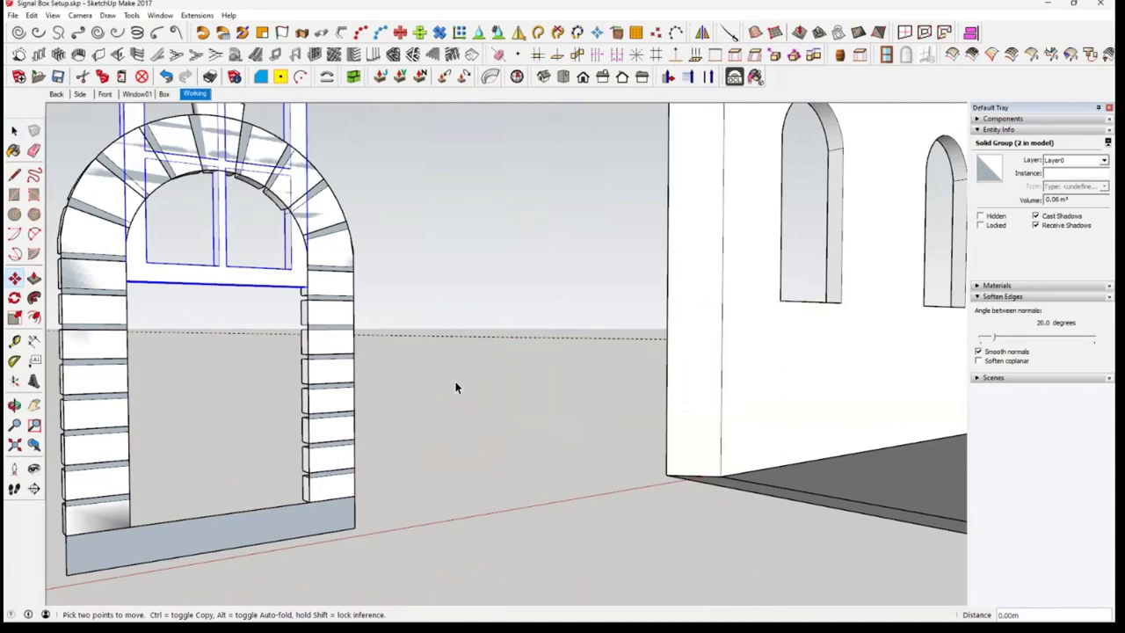
key(space)
middle_drag(230, 308, 196, 306)
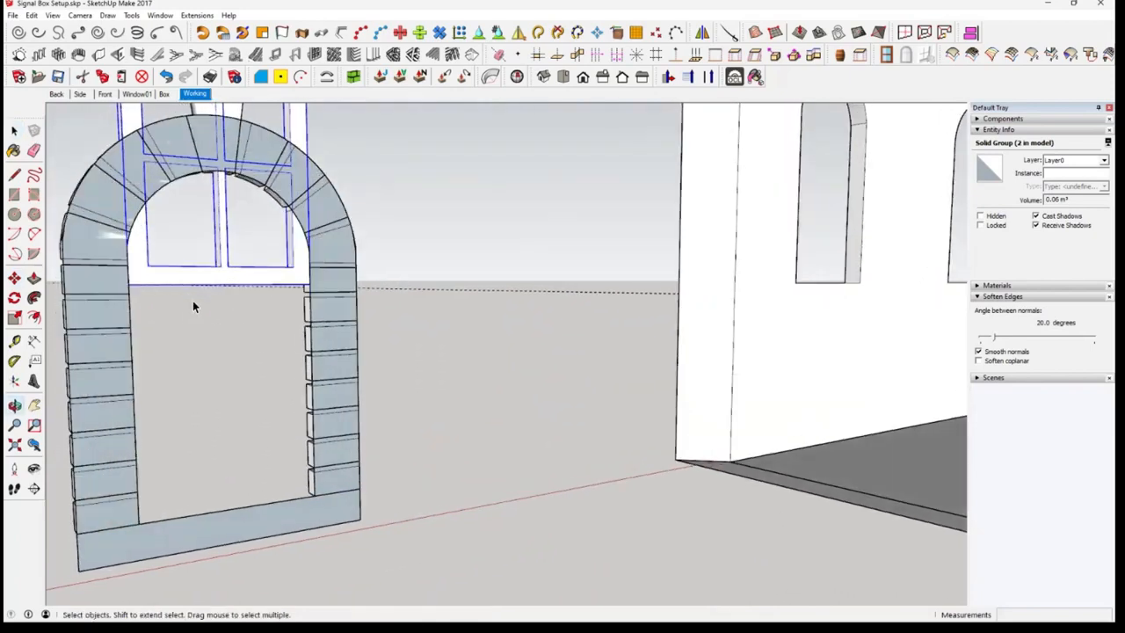
click(14, 278)
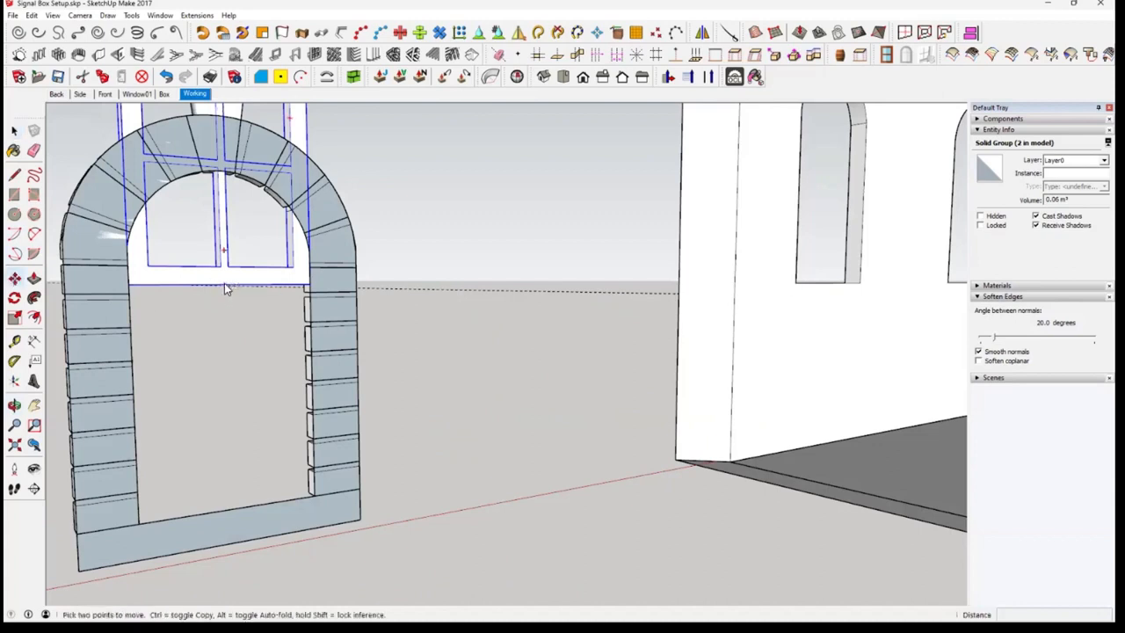
click(224, 283)
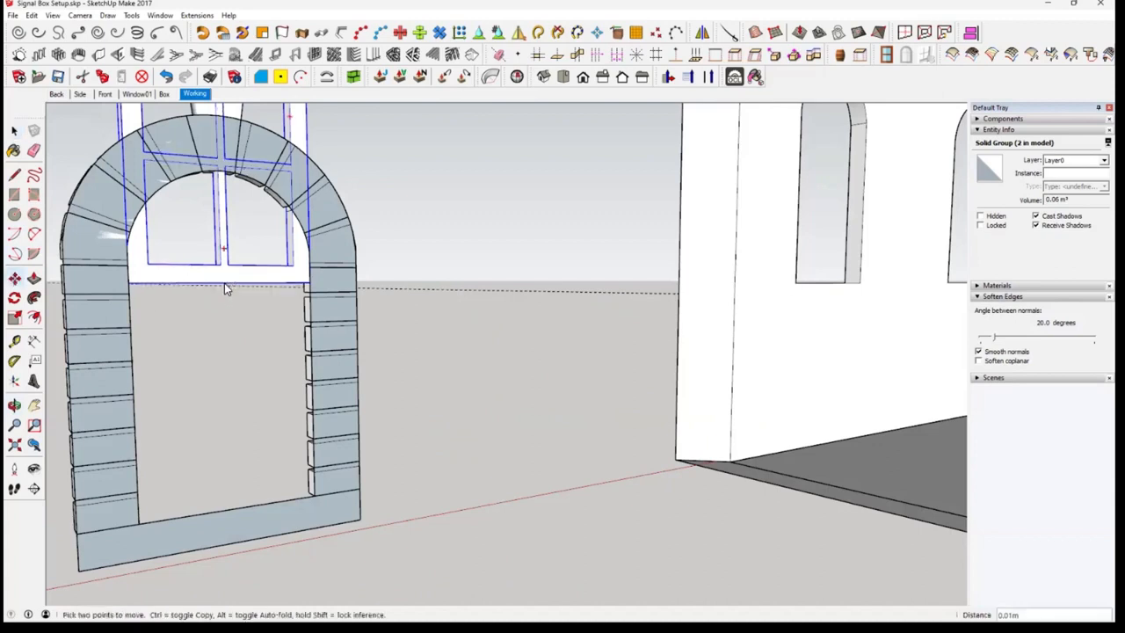
click(832, 284)
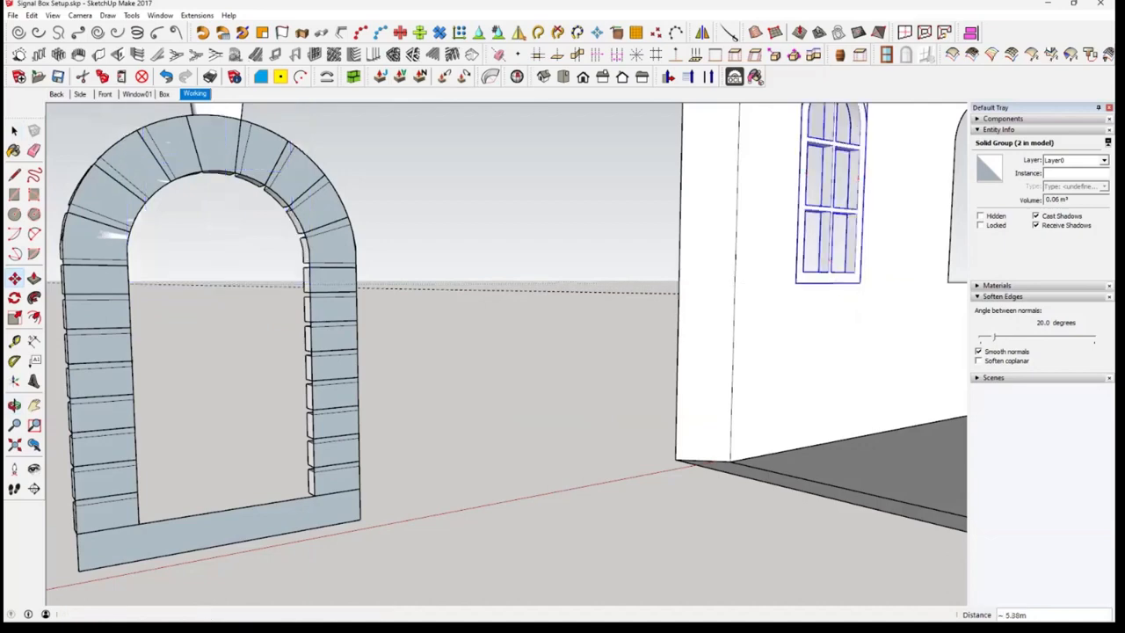
mouse_move(818, 364)
middle_down()
mouse_move(808, 379)
mouse_move(430, 442)
mouse_move(518, 454)
mouse_move(426, 448)
middle_up()
middle_drag(421, 359, 416, 349)
key(space)
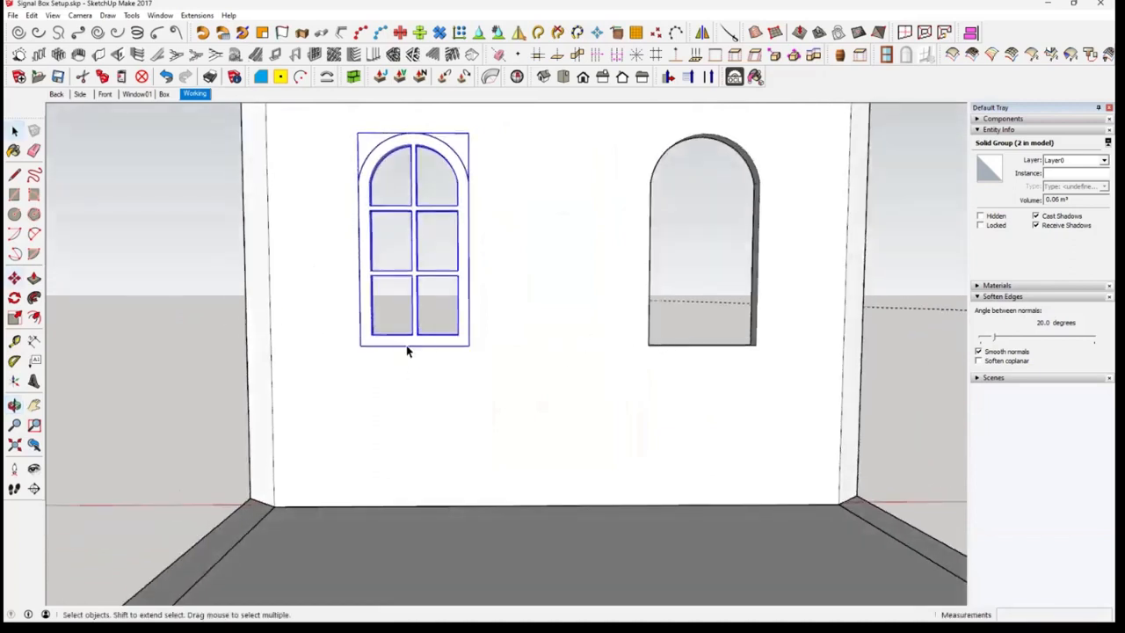
key(m)
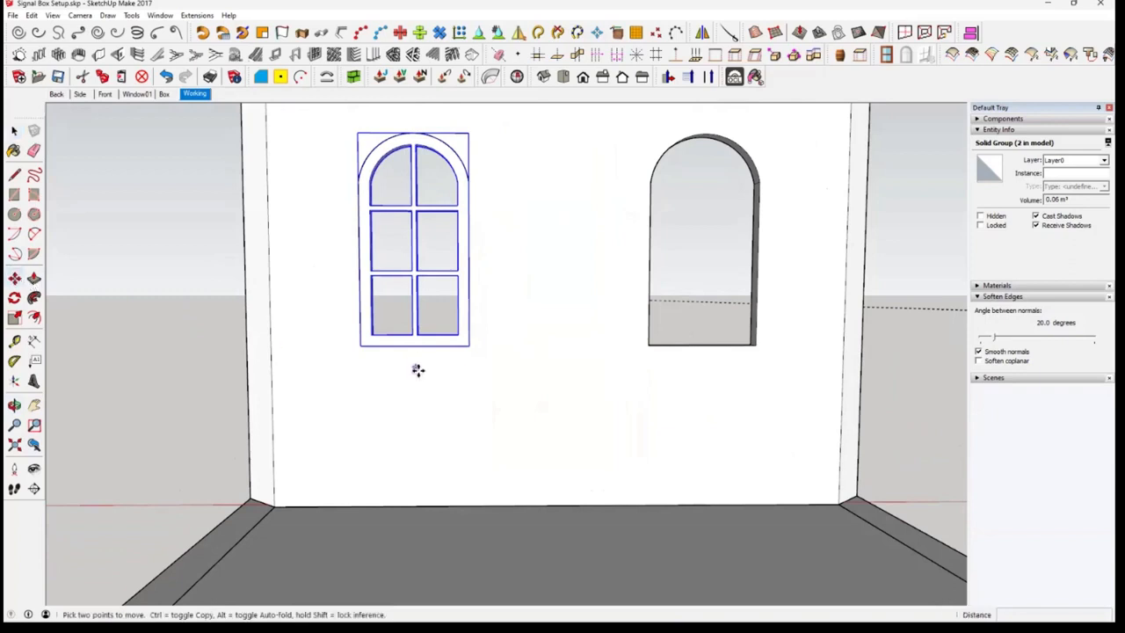
key(ctrl+c)
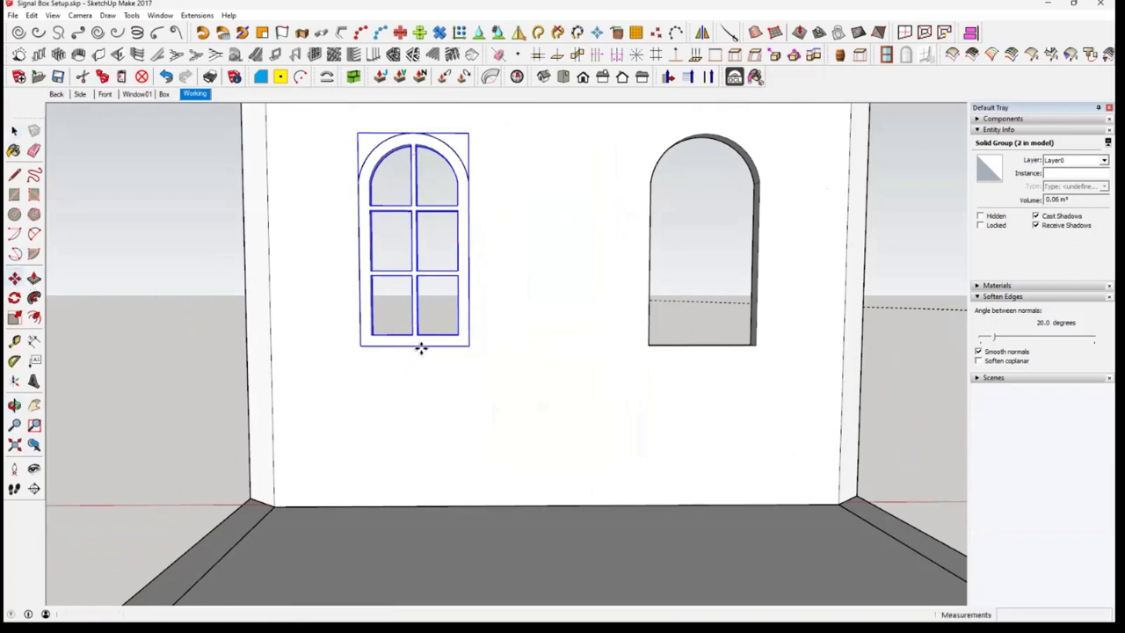
key(space)
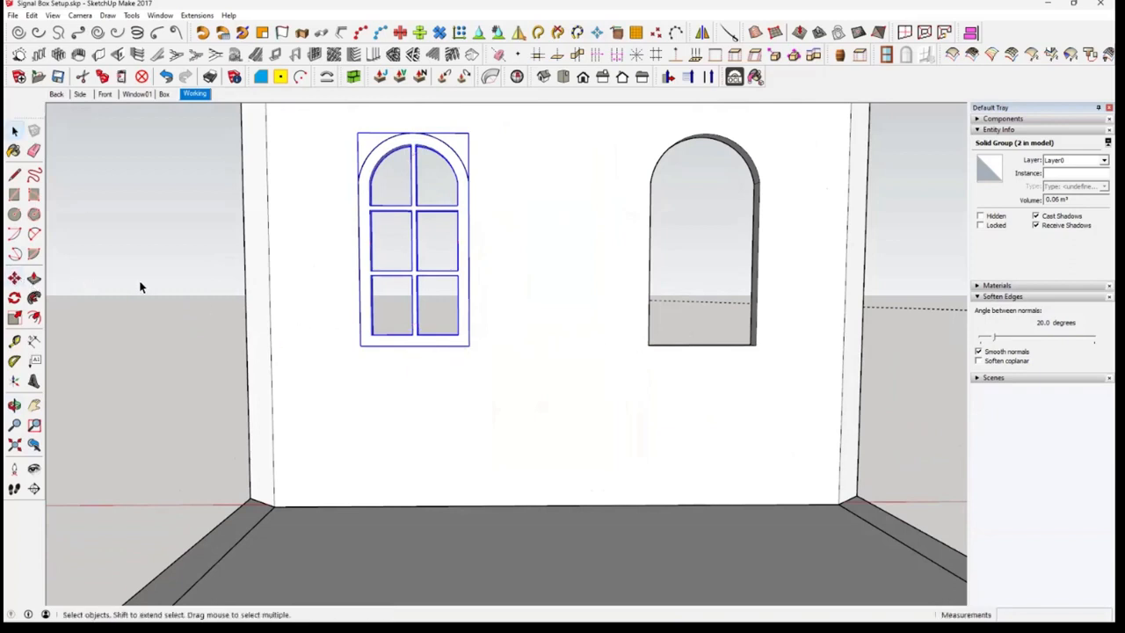
click(53, 296)
key(ctrl+v)
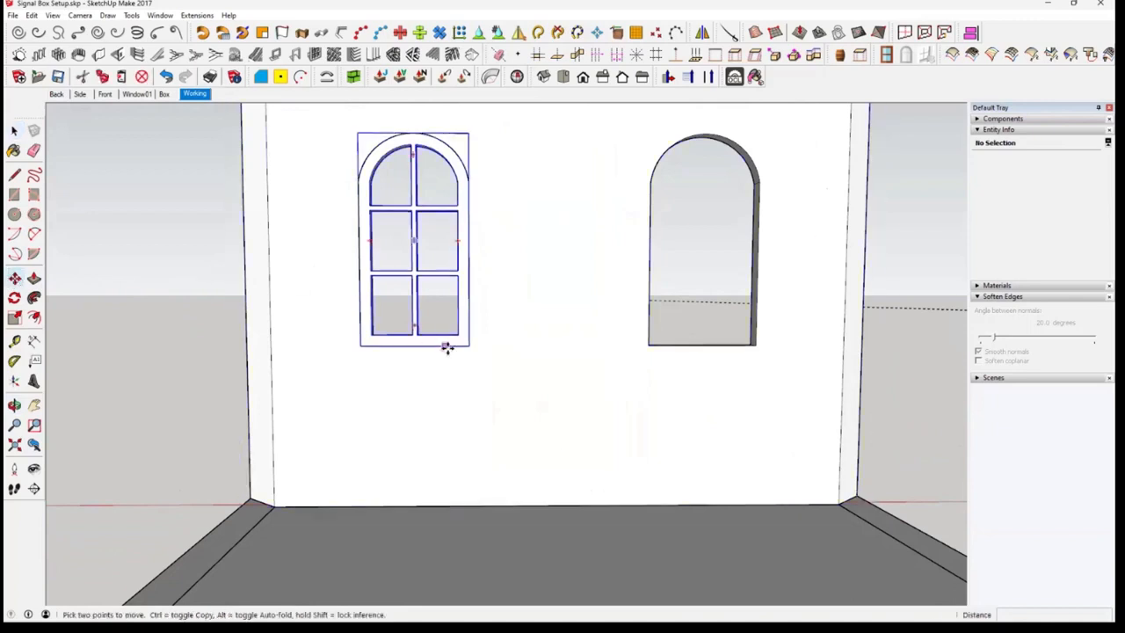
click(420, 350)
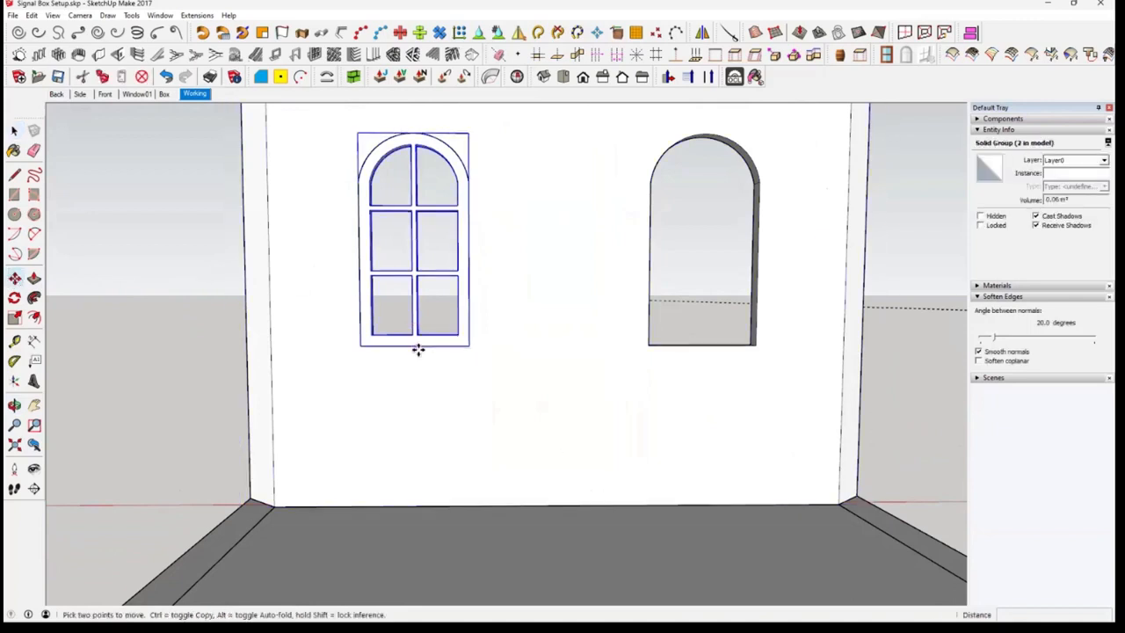
key(space)
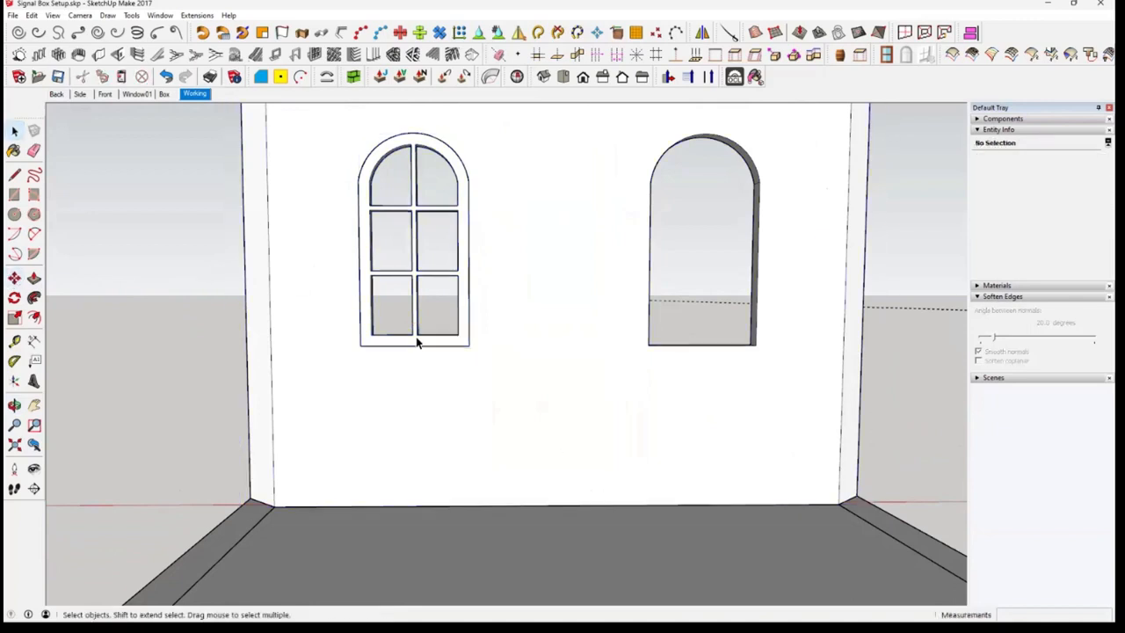
Copy the fitted window frame into the wall's empty opening, matching the midpoints of the bottom edges
click(418, 339)
click(14, 277)
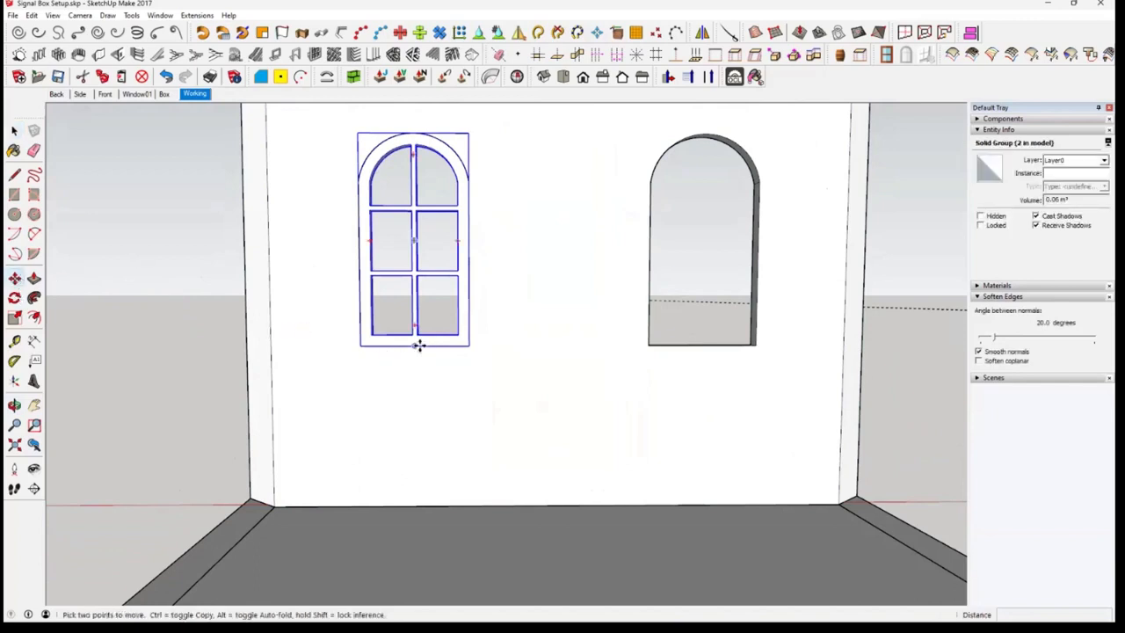
key(ctrl)
click(418, 346)
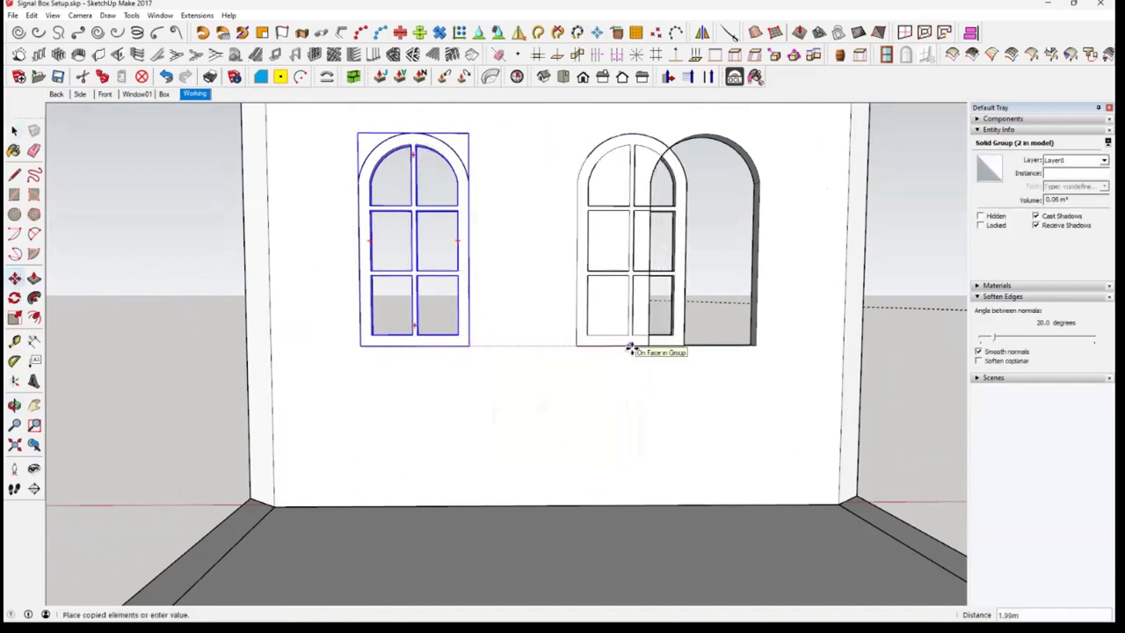
click(703, 345)
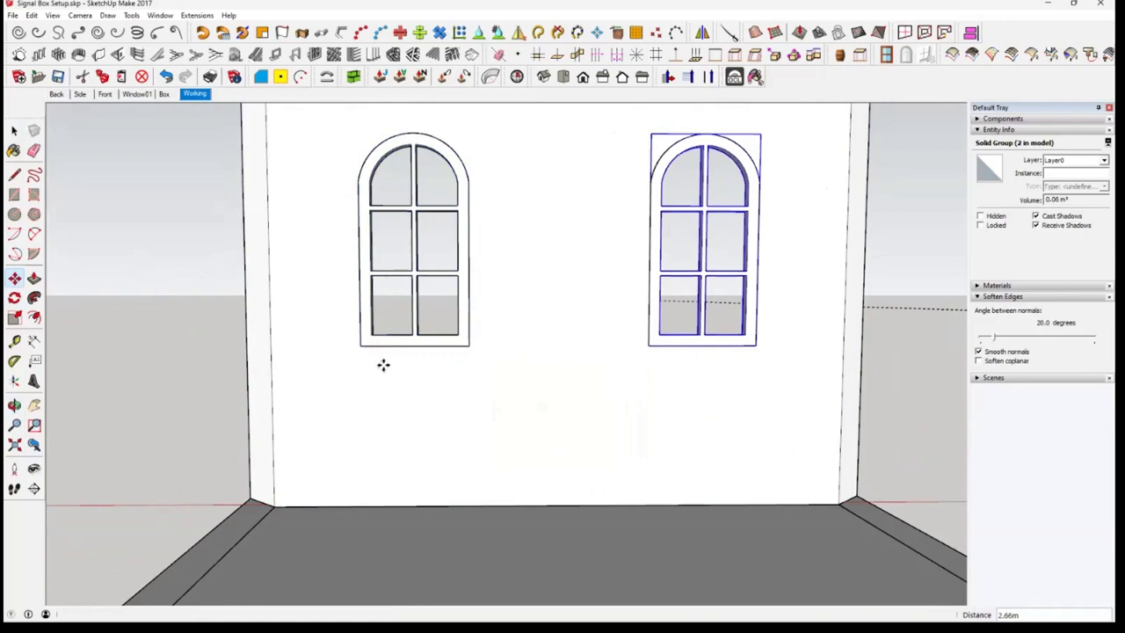
middle_drag(383, 365, 639, 479)
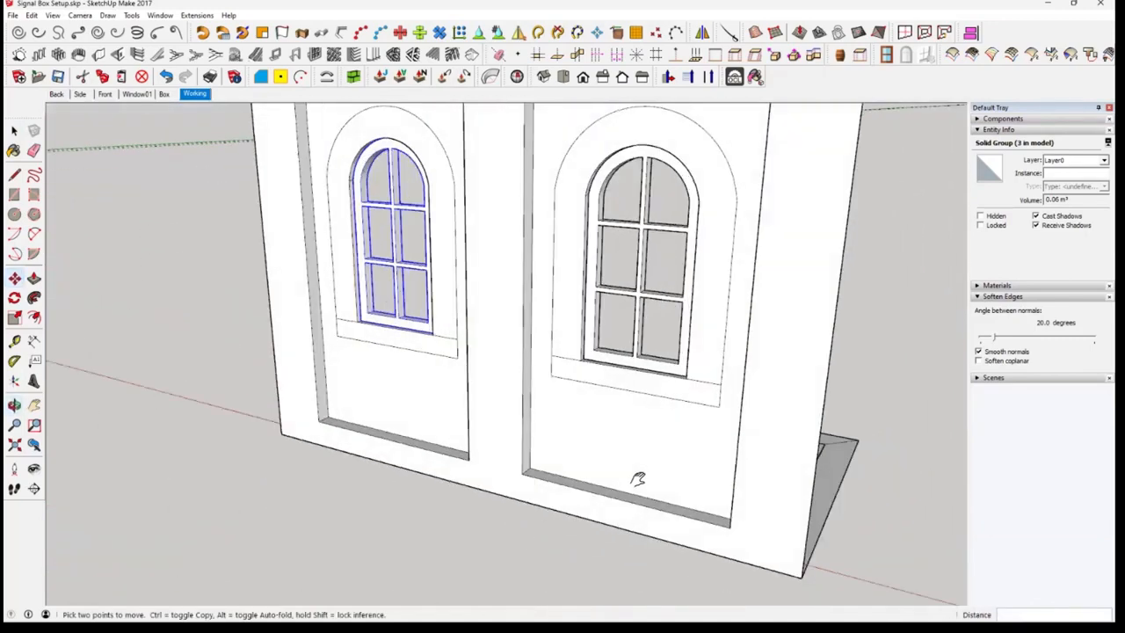
scroll(821, 500, down, 5)
scroll(829, 490, up, 6)
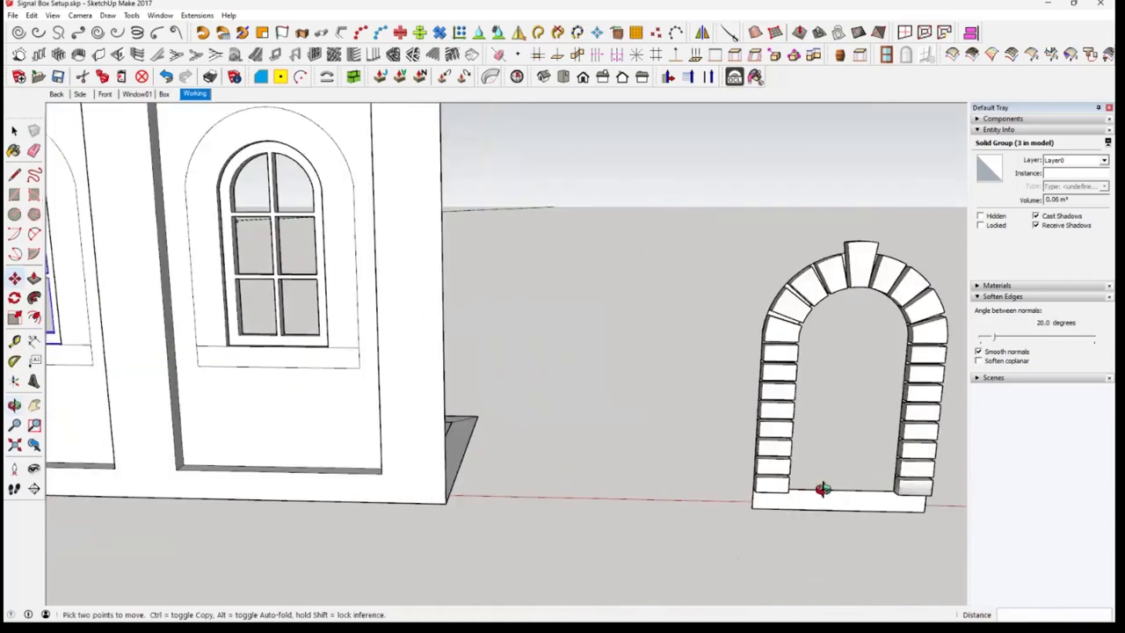
scroll(824, 489, down, 3)
scroll(844, 501, up, 3)
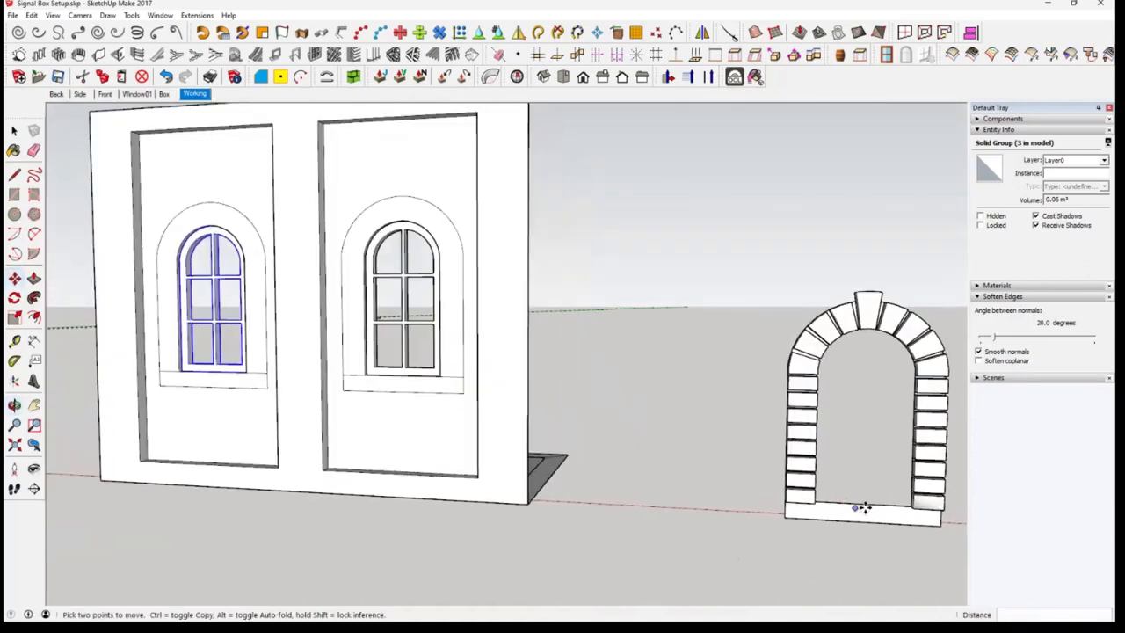
click(865, 509)
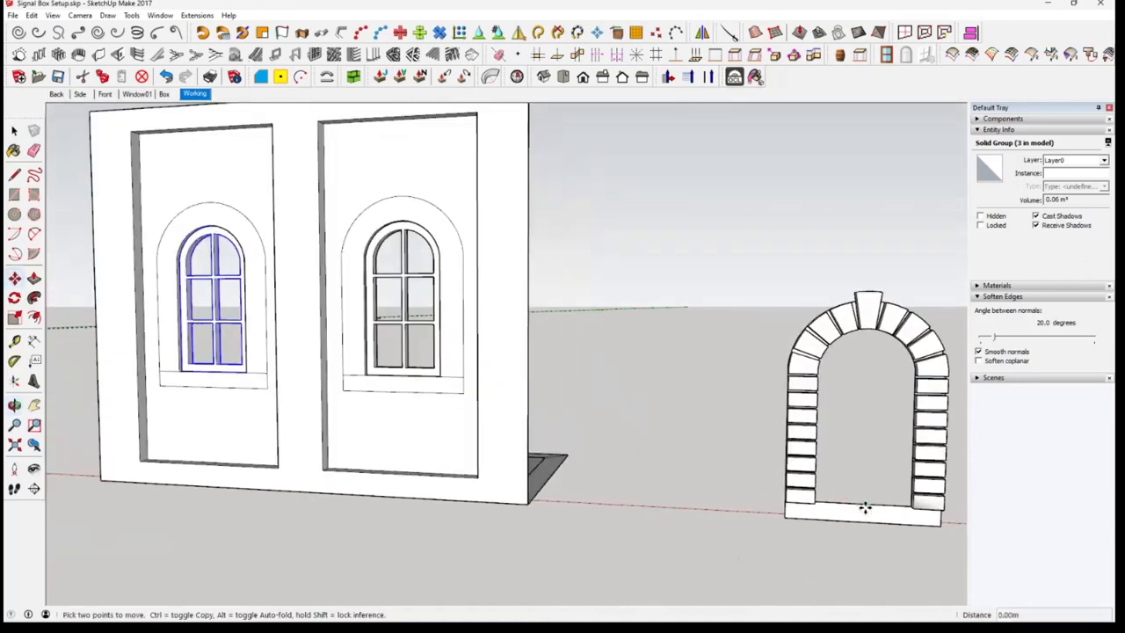
key(Escape)
Move the complete block surround with its sill onto the nearest wall opening, matching the sill's bottom midpoint to the wall outline's bottom midpoint
key(space)
click(836, 548)
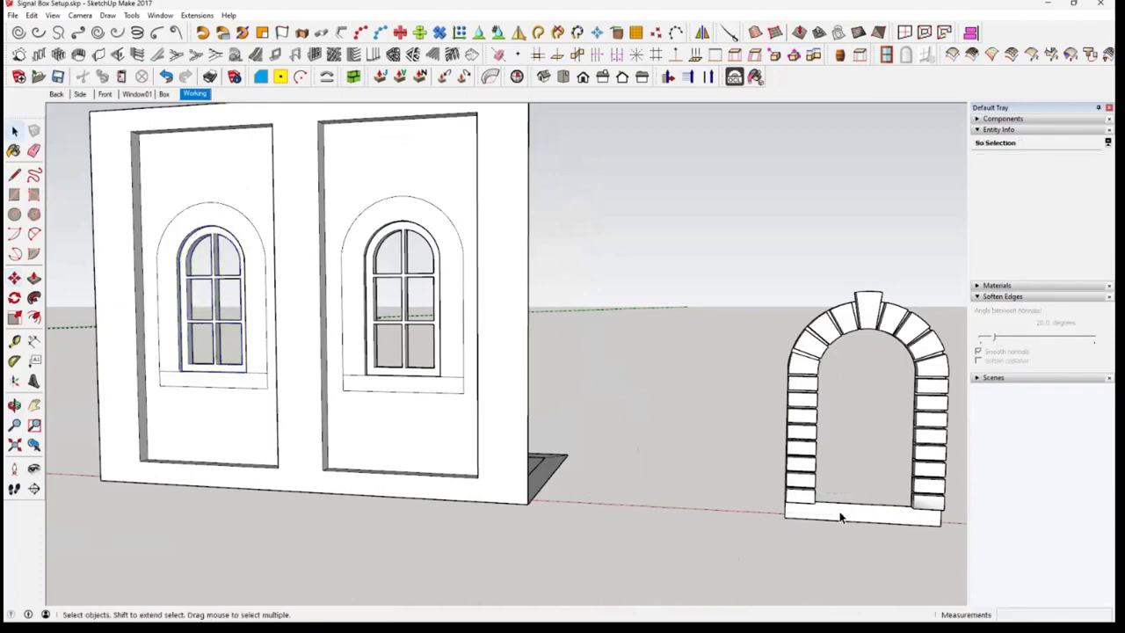
click(842, 517)
click(810, 423)
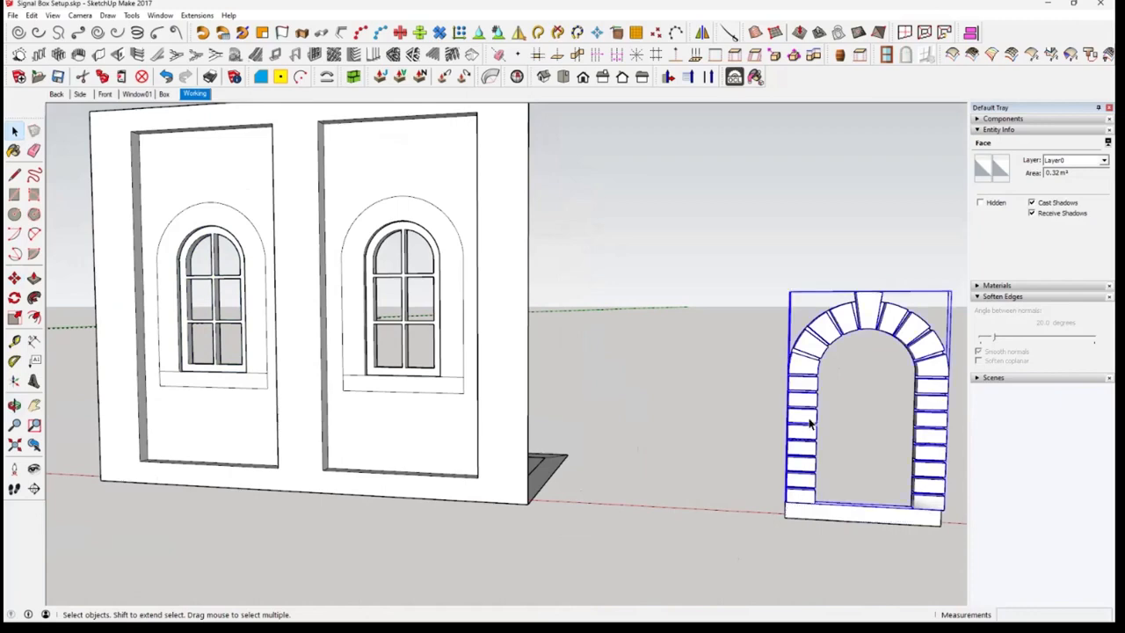
middle_drag(809, 385, 12, 264)
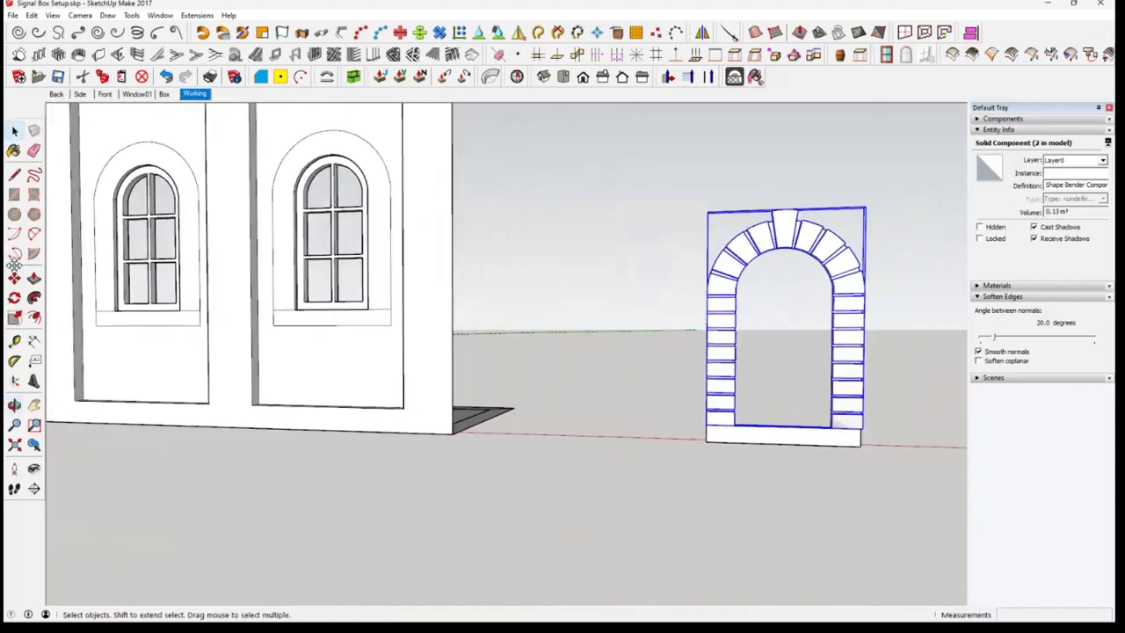
drag(649, 163, 916, 494)
key(m)
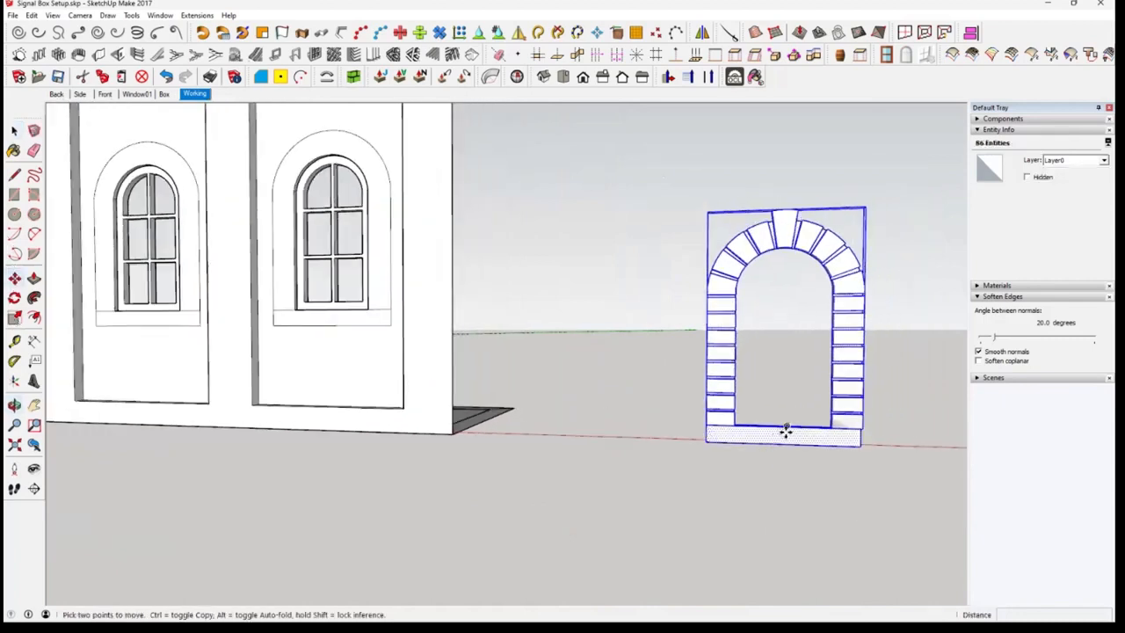
click(790, 430)
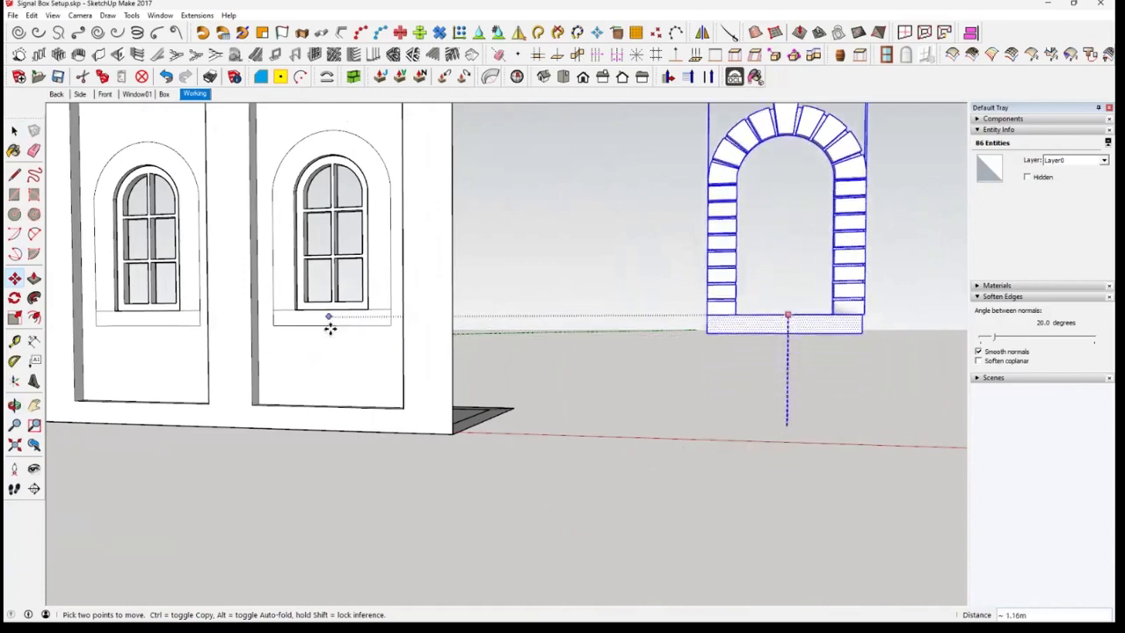
key(Escape)
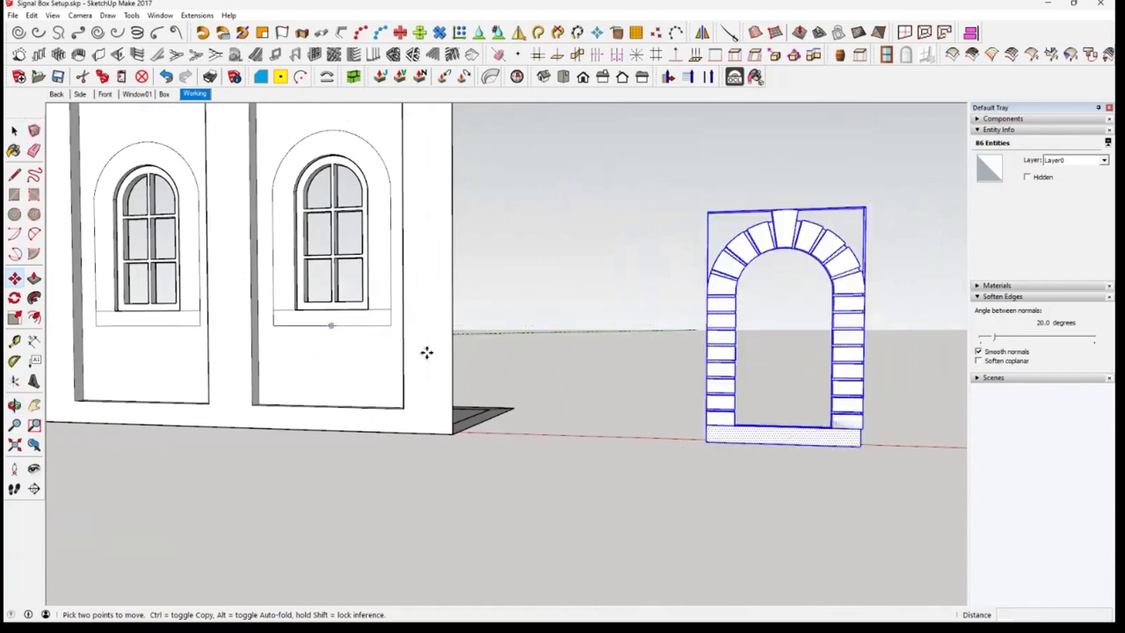
click(785, 443)
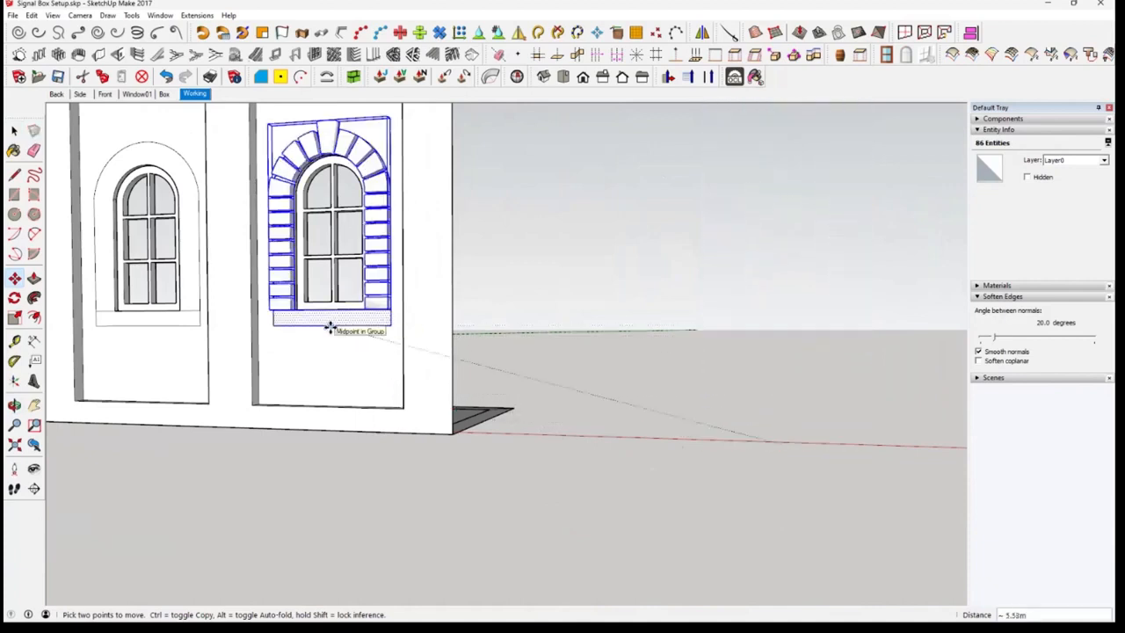
click(330, 327)
Copy the fitted block surround and sill sideways onto the wall's other window opening
middle_drag(470, 362, 570, 392)
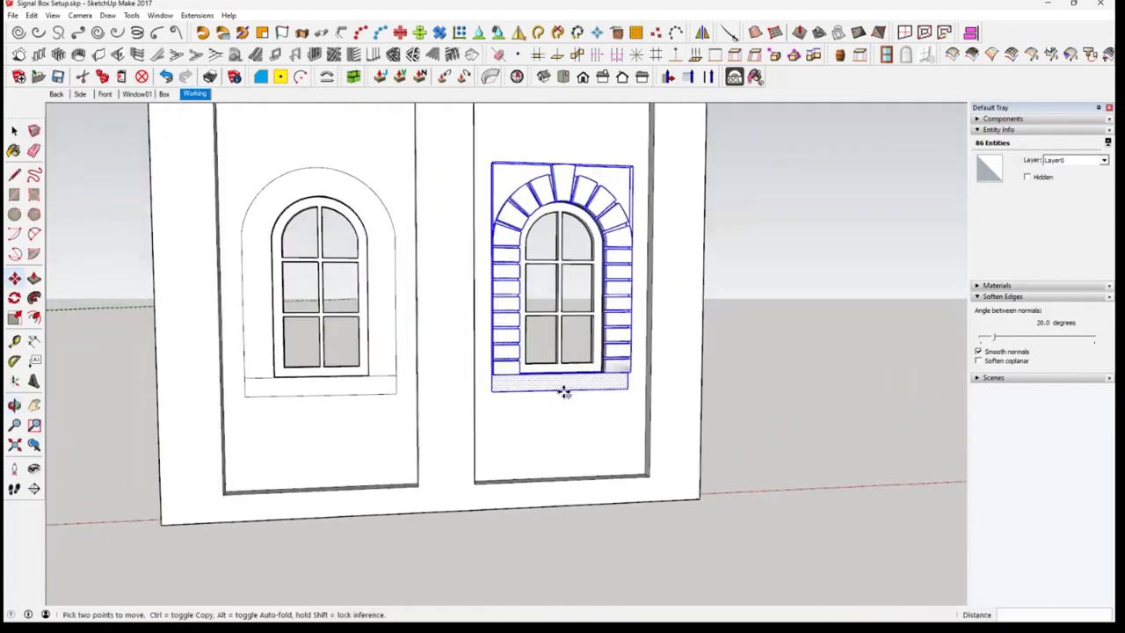
key(ctrl)
click(563, 393)
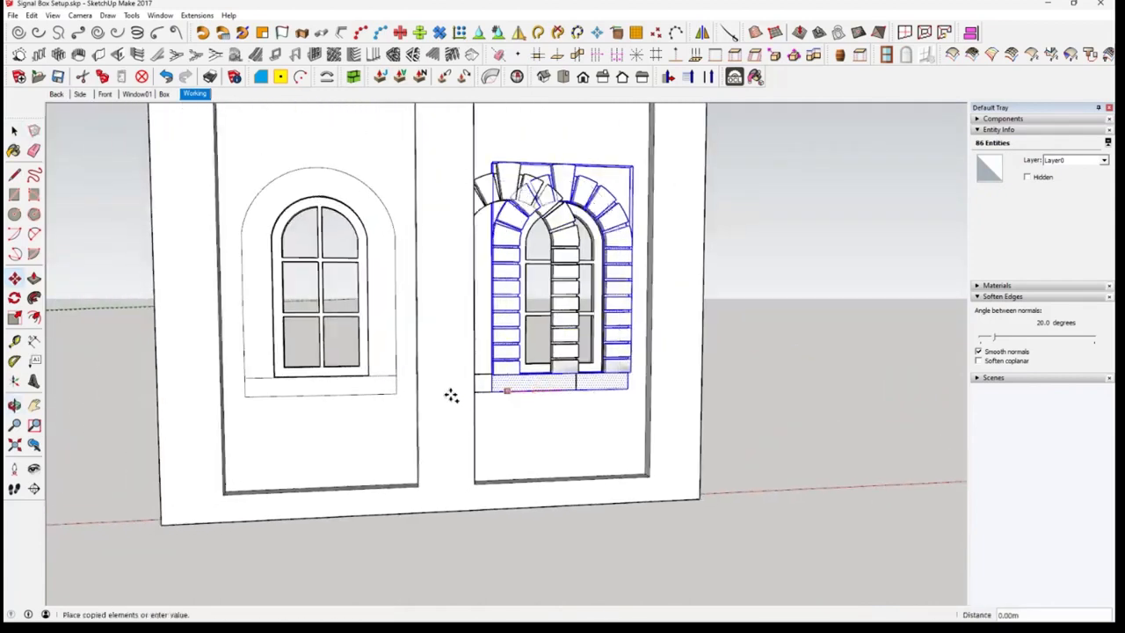
click(423, 397)
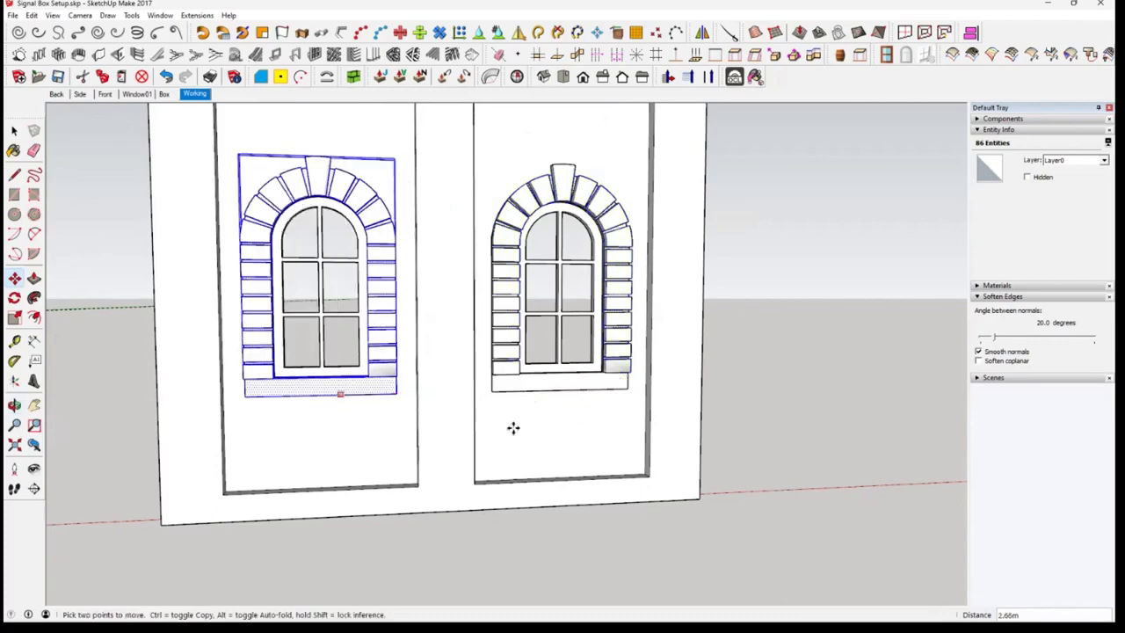
Push/Pull the sill faces of both windows outward by 0.10 m
middle_drag(617, 439, 356, 430)
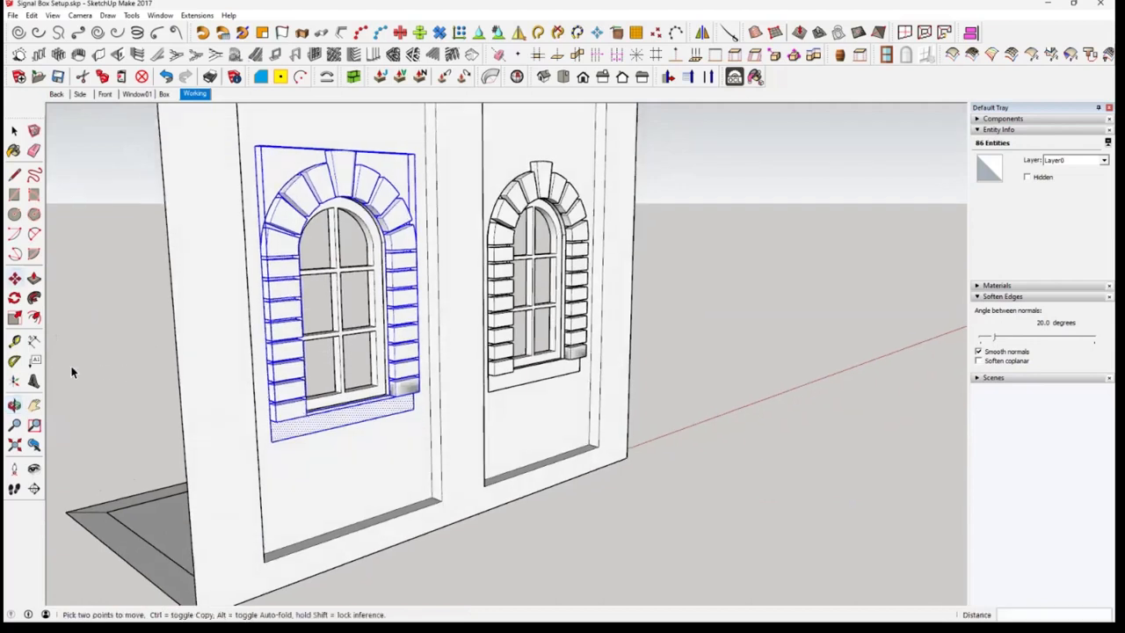
key(space)
click(33, 278)
click(357, 421)
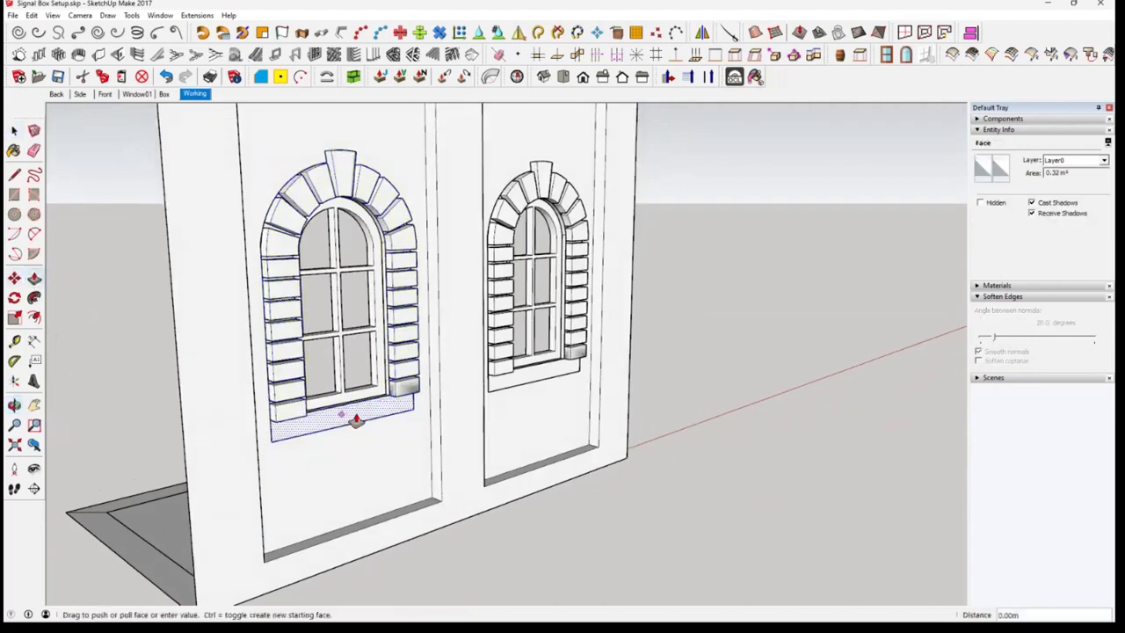
click(396, 394)
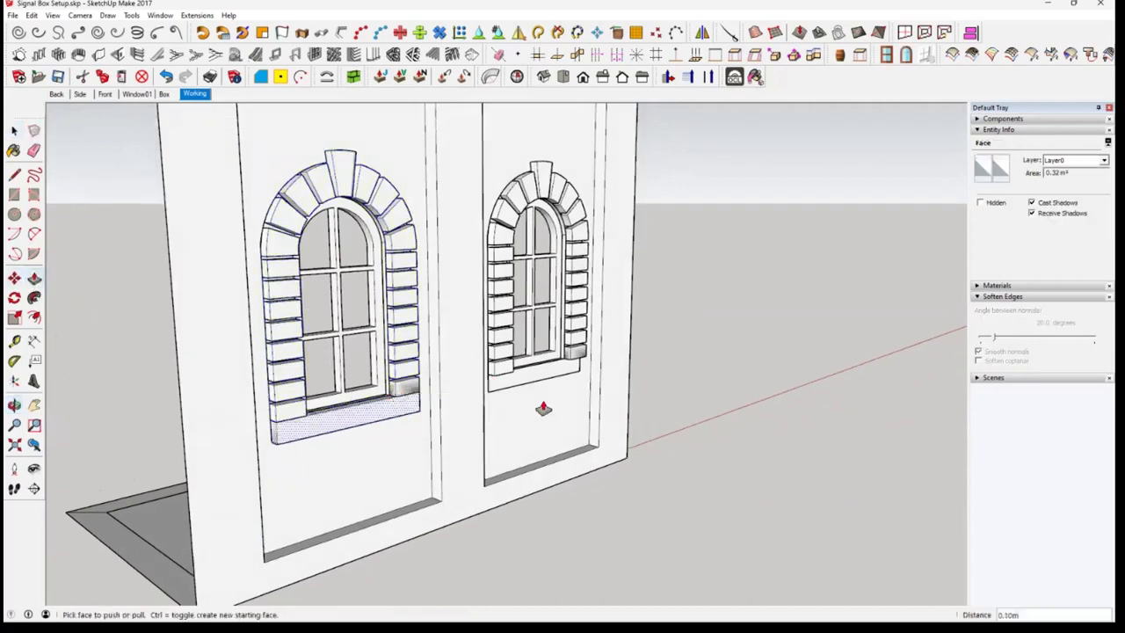
double_click(543, 376)
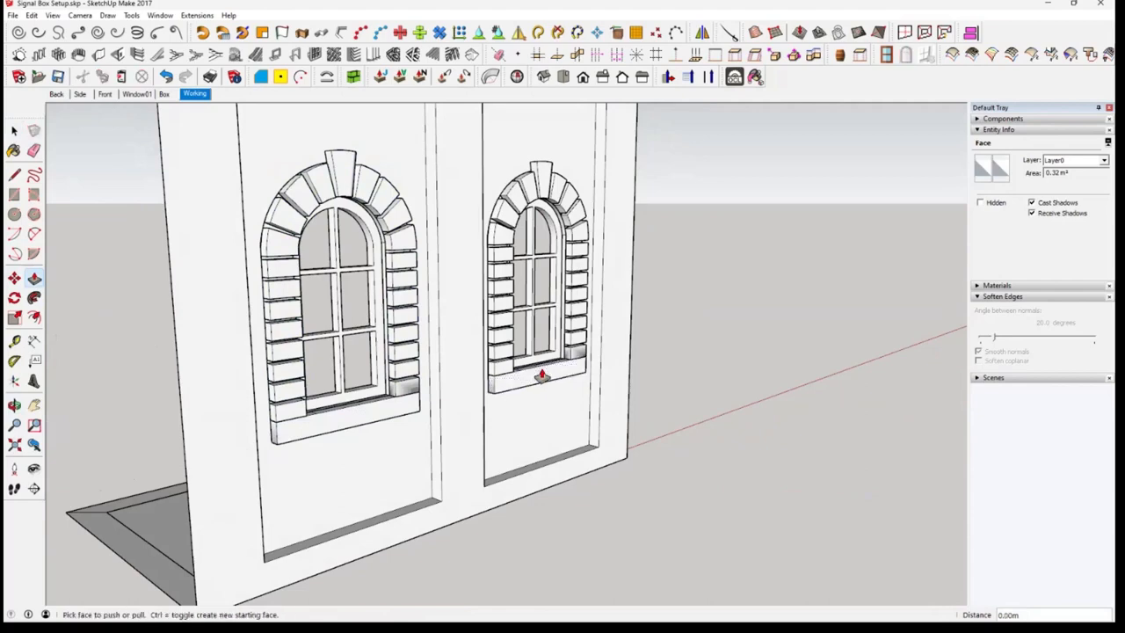
Select all connected sill and backing frame geometry of both windows and make it one group
key(space)
middle_drag(733, 472, 570, 400)
scroll(570, 395, down, 2)
triple_click(570, 395)
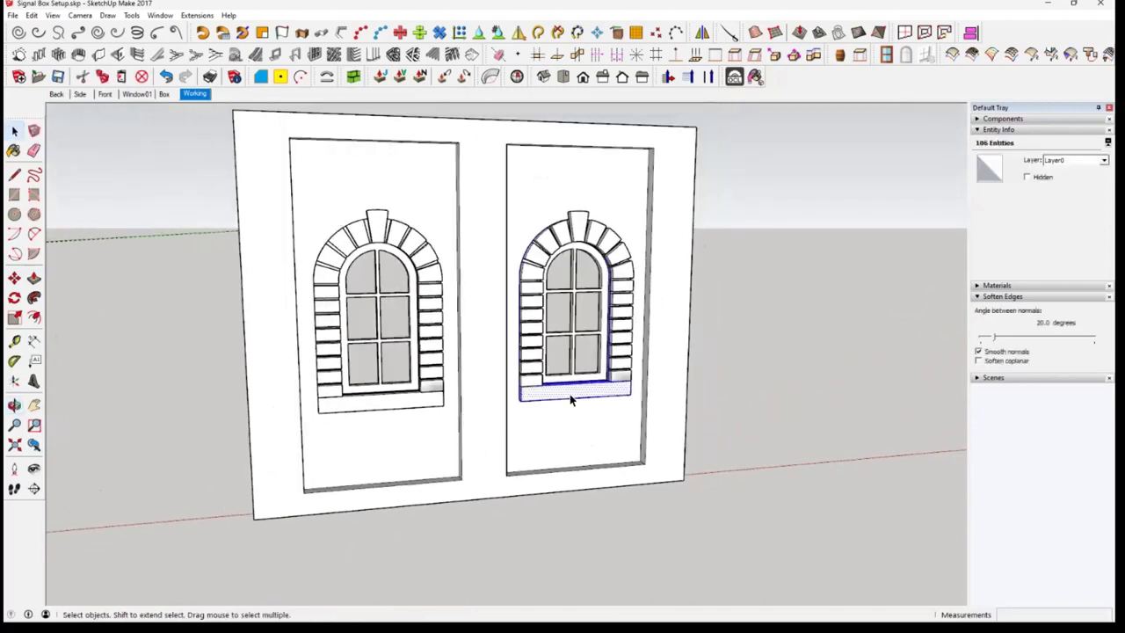
ctrl+triple_click(416, 407)
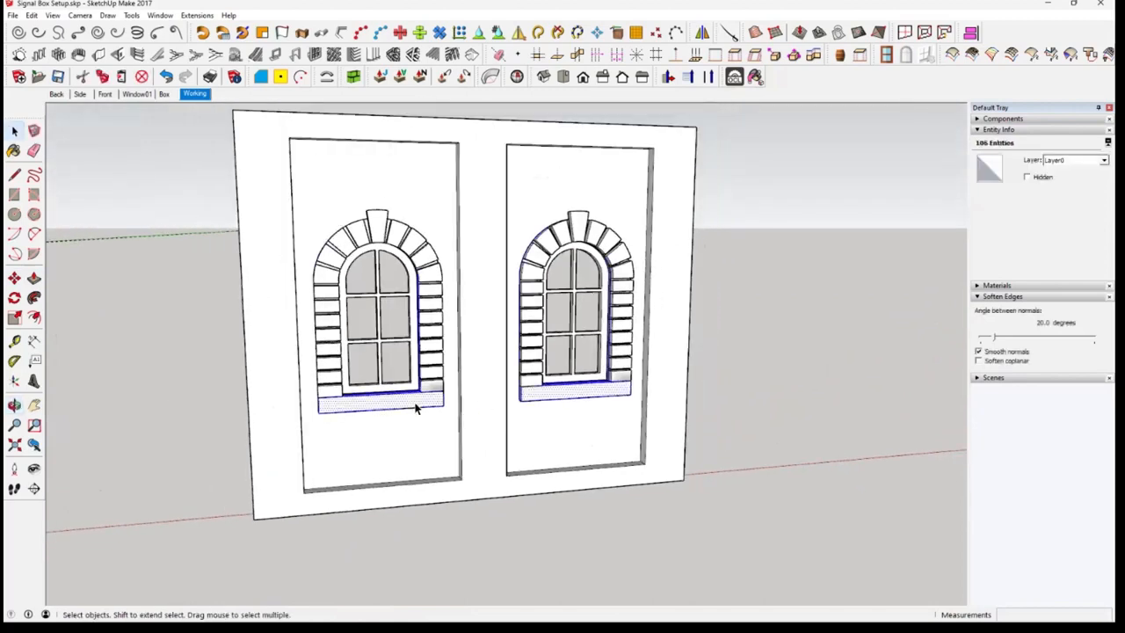
right_click(417, 407)
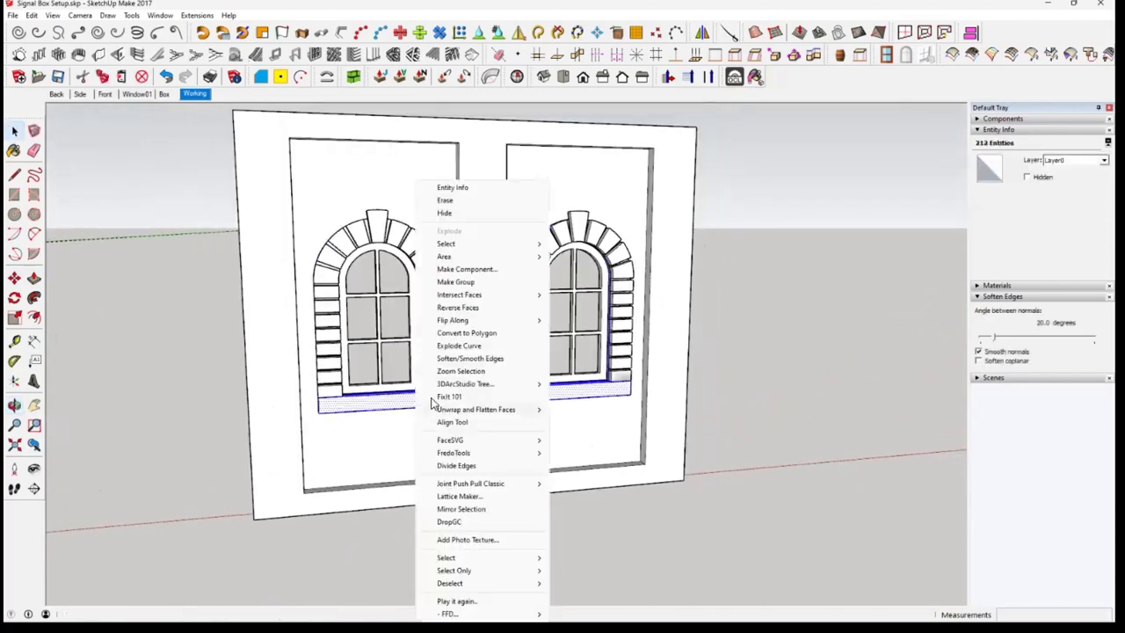
click(463, 281)
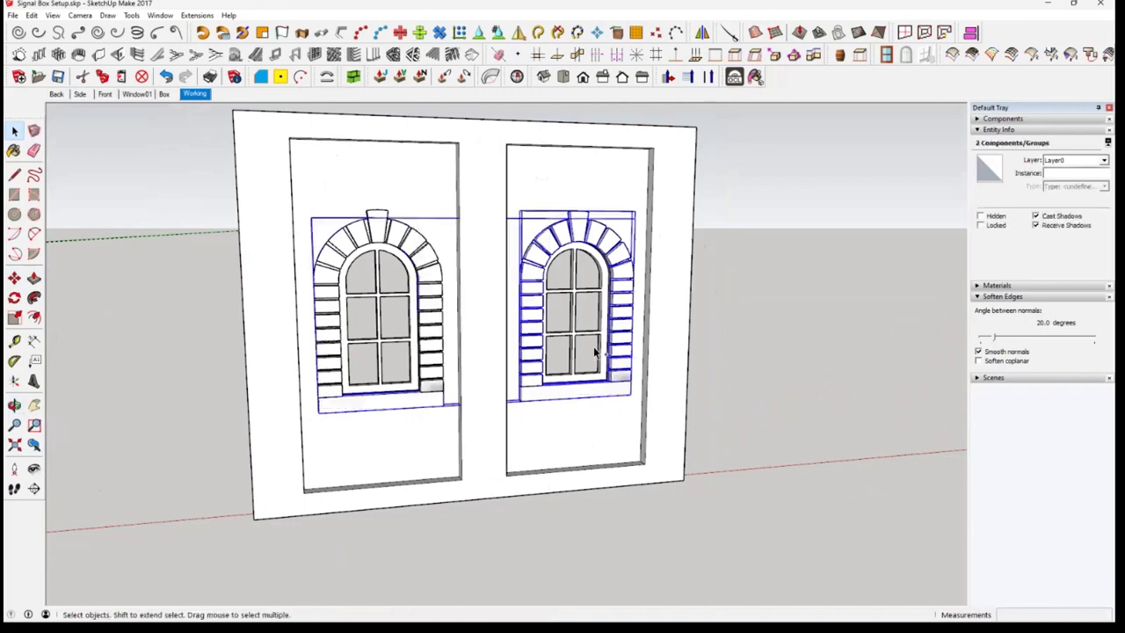
Combine the sill group, both block surrounds and both glazed window frames into a single group
ctrl+click(420, 365)
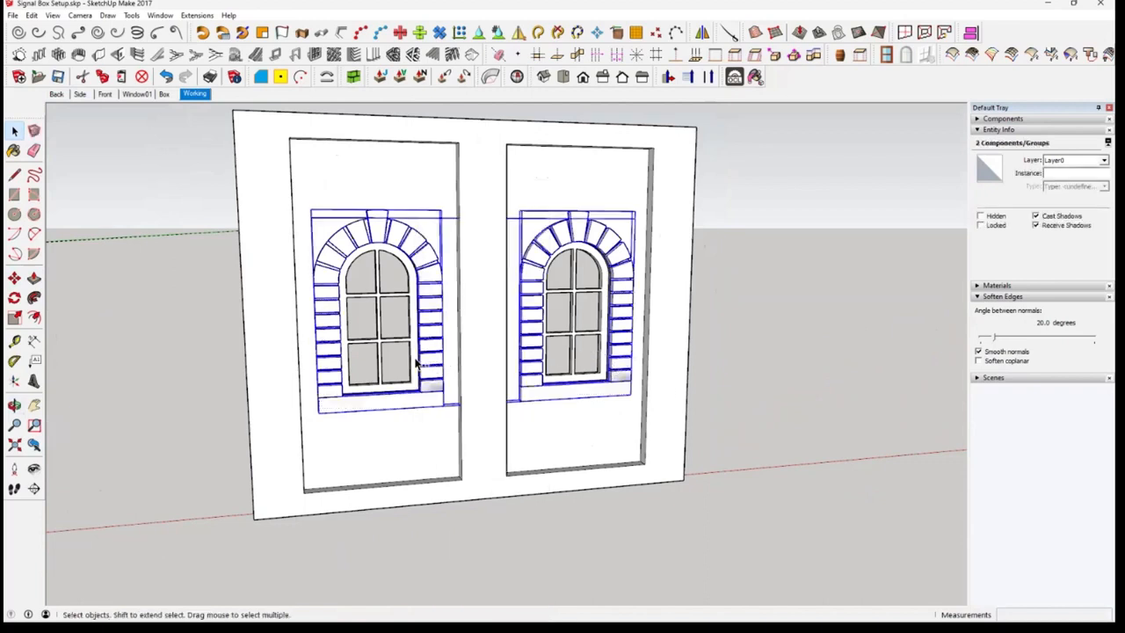
right_click(576, 355)
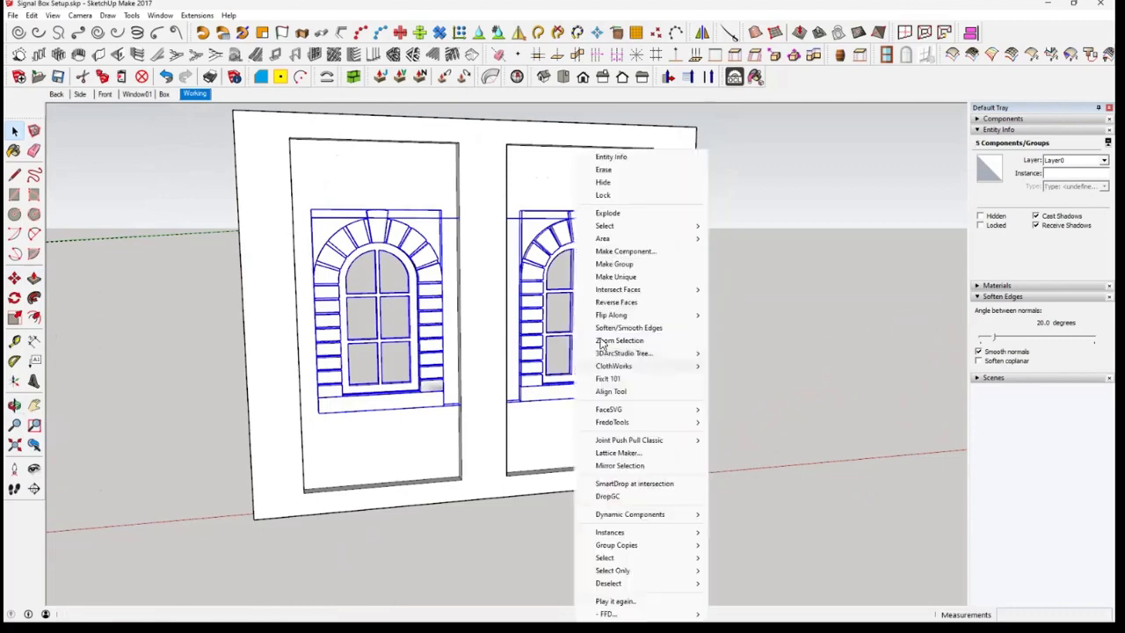
click(631, 265)
Take the combined window group out of view to check the bare wall openings, and undo that
middle_drag(677, 392, 609, 343)
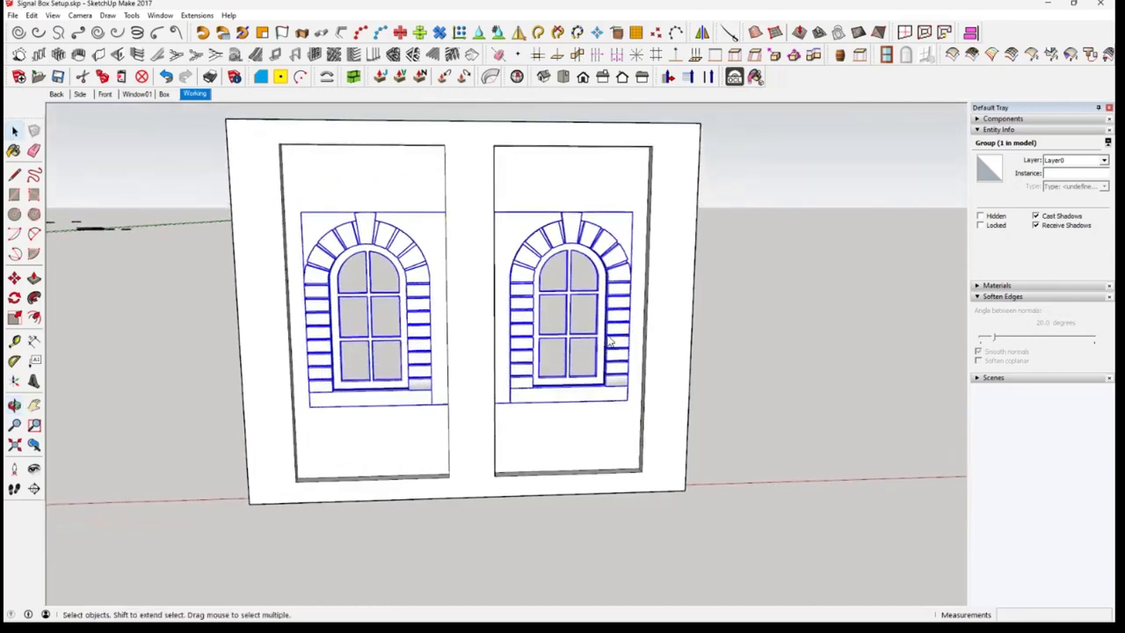
right_click(621, 173)
click(651, 190)
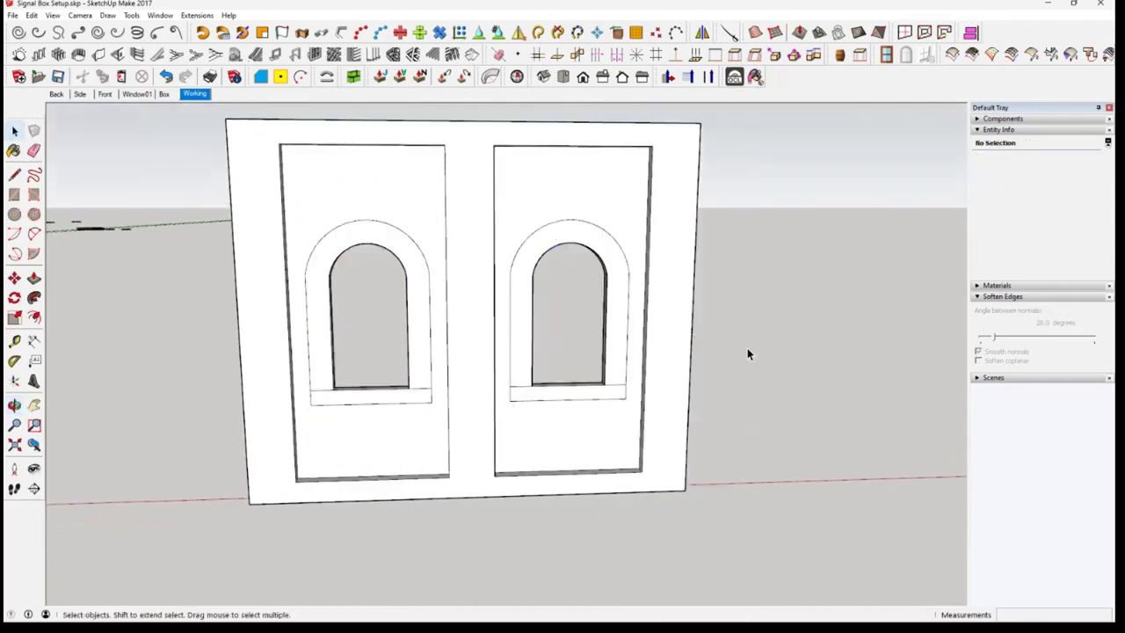
key(ctrl+z)
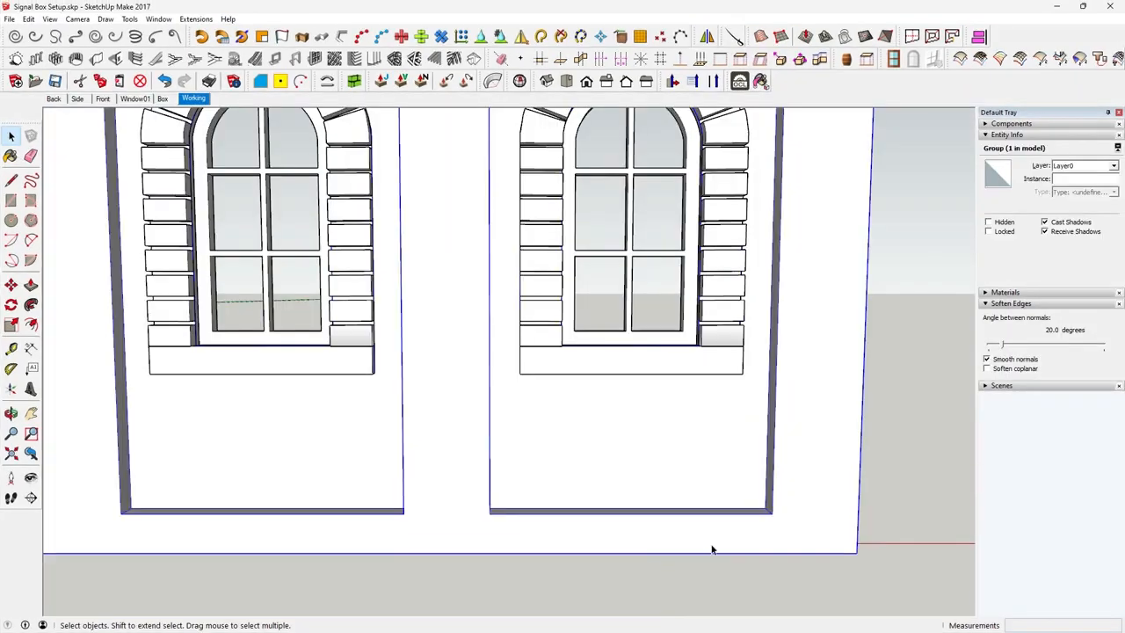
Examine the combined window group and the wall group by selecting each one separately
scroll(703, 554, down, 3)
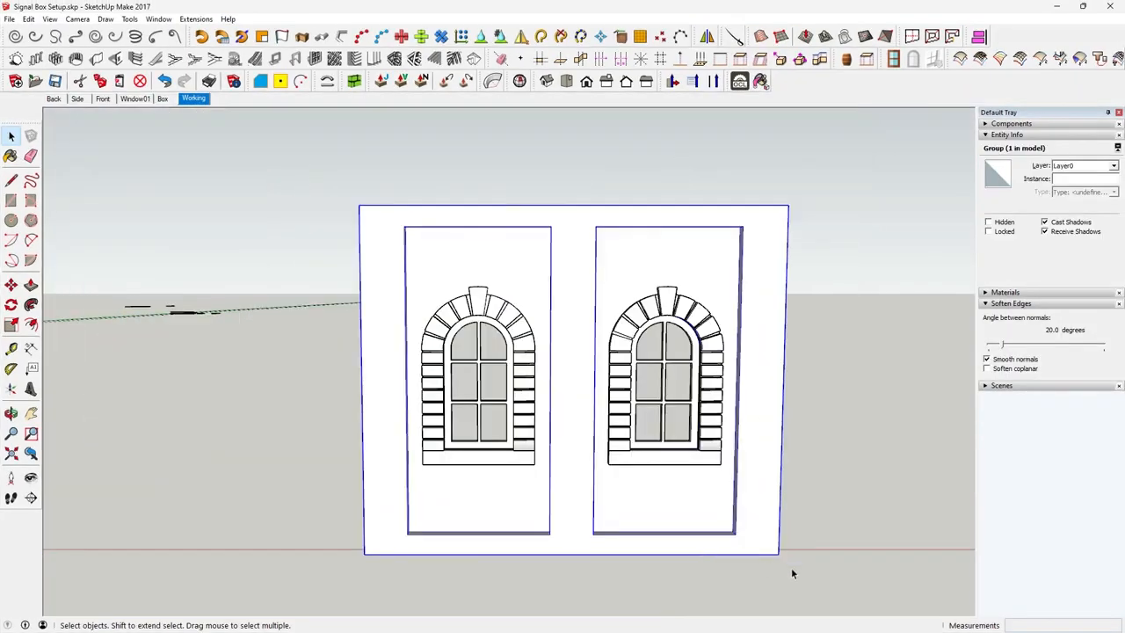
click(717, 452)
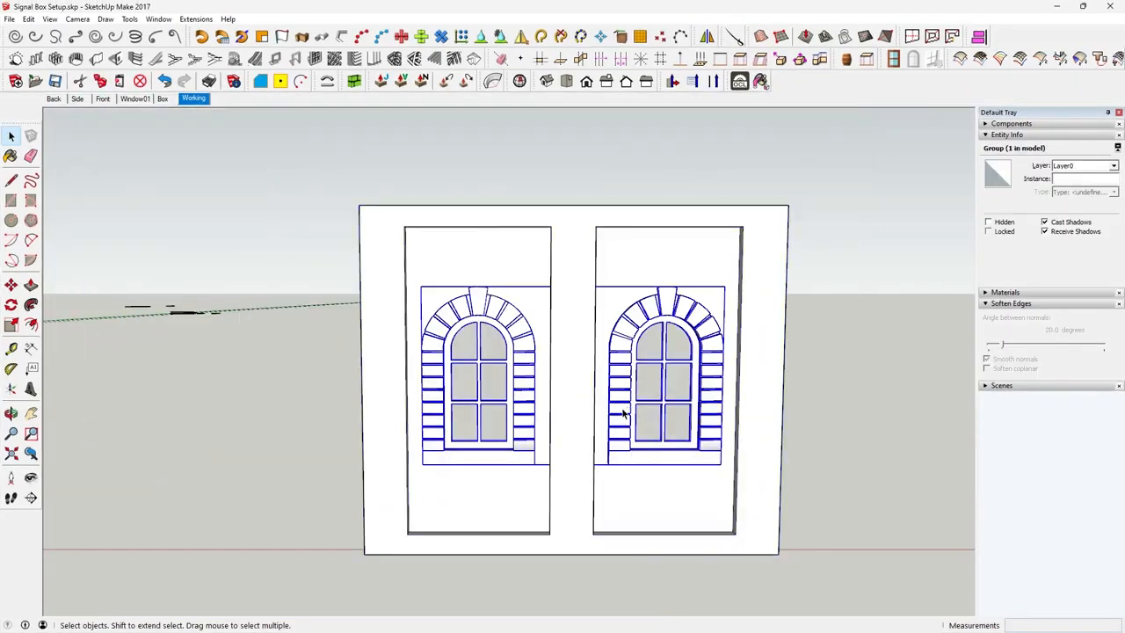
middle_drag(507, 333, 537, 370)
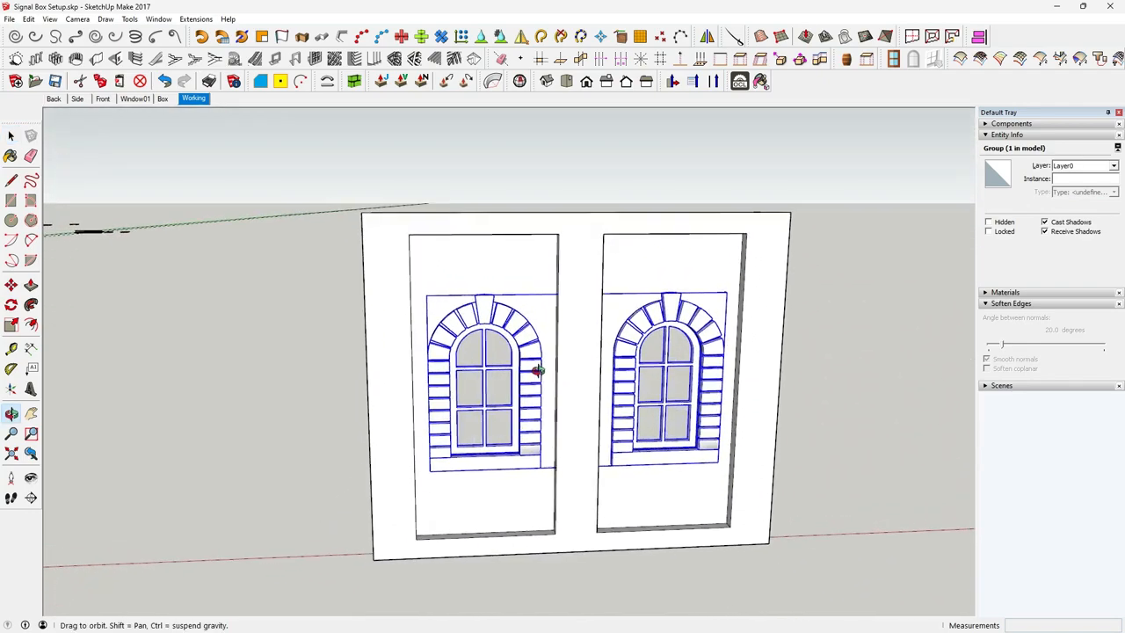
click(679, 508)
middle_drag(738, 500, 618, 467)
scroll(593, 491, up, 2)
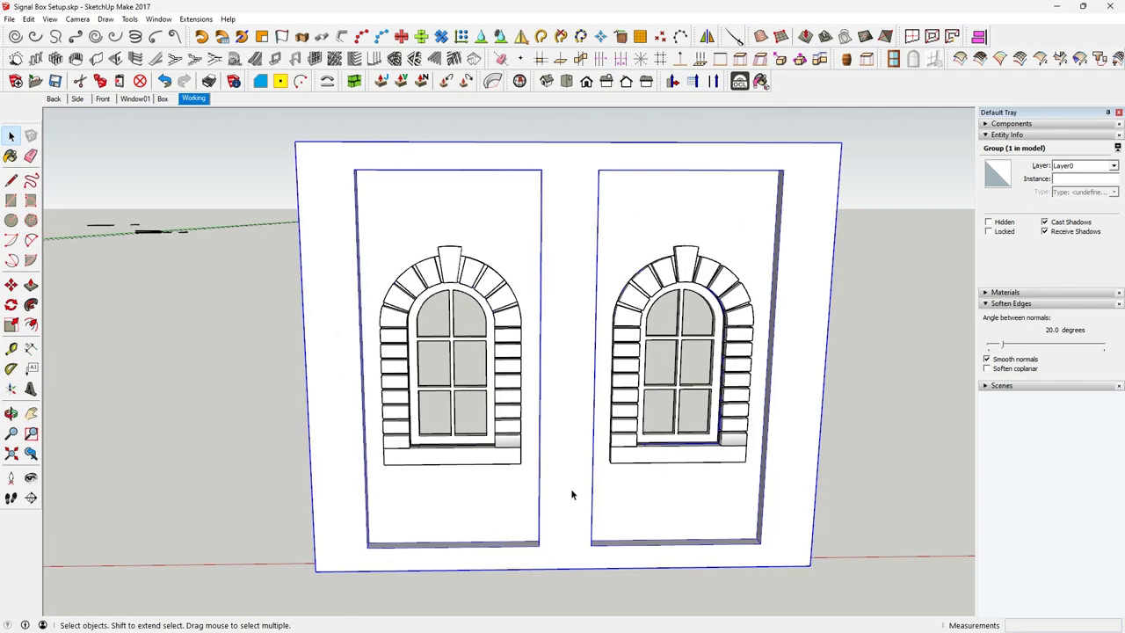
scroll(572, 495, up, 2)
scroll(573, 488, down, 1)
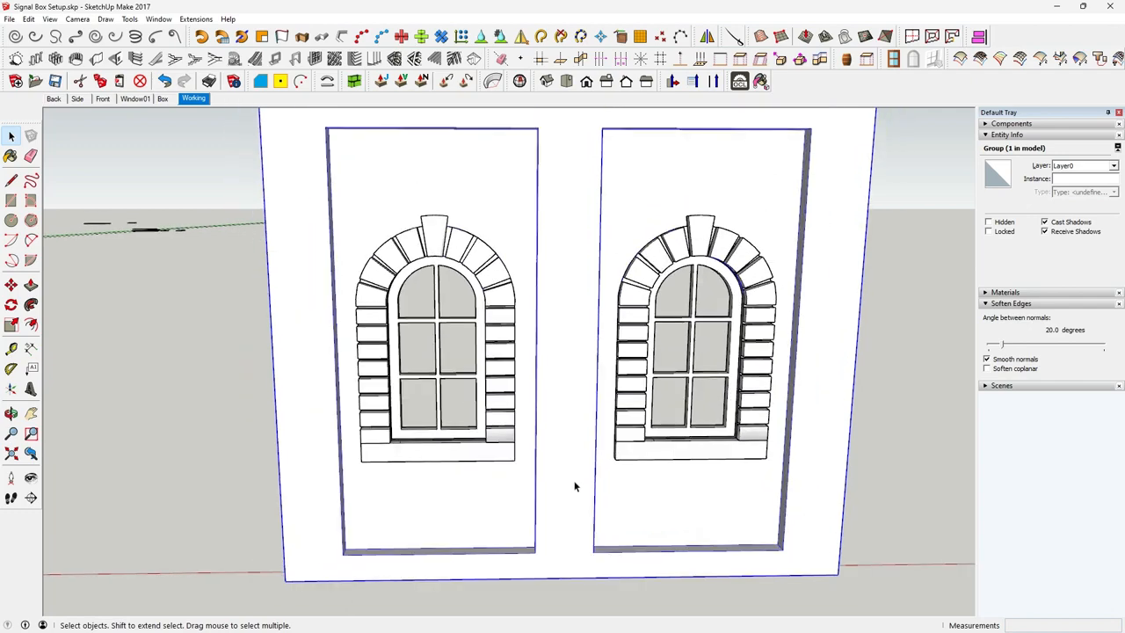
Inside the wall group, select the front face and both recessed panel faces and copy them to the clipboard
double_click(574, 487)
click(570, 492)
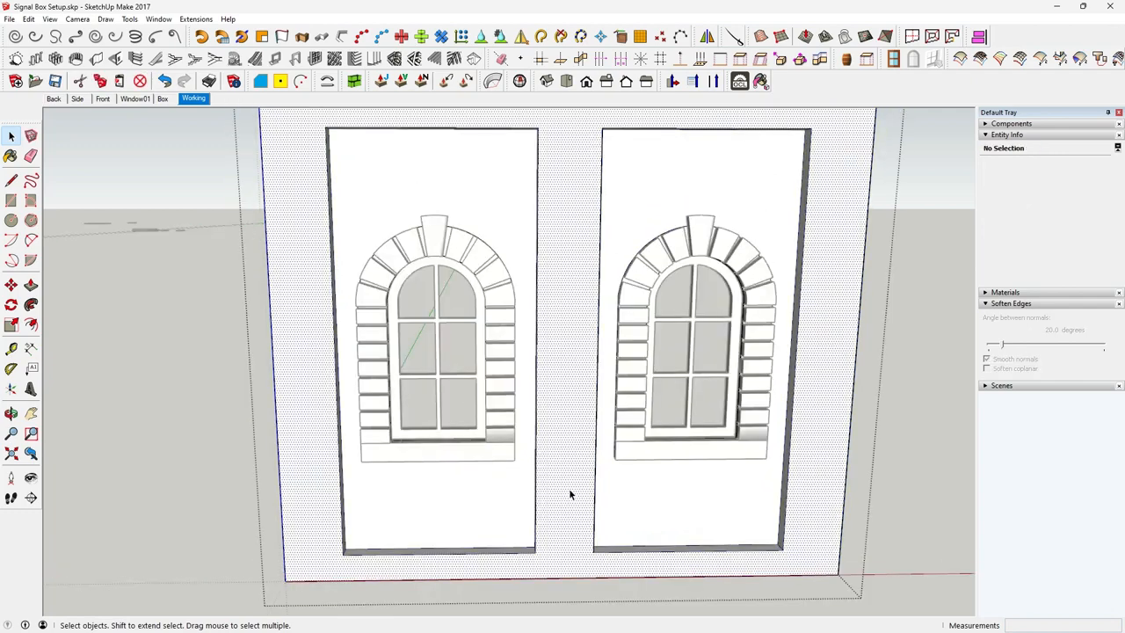
scroll(568, 495, down, 2)
middle_drag(568, 495, 581, 495)
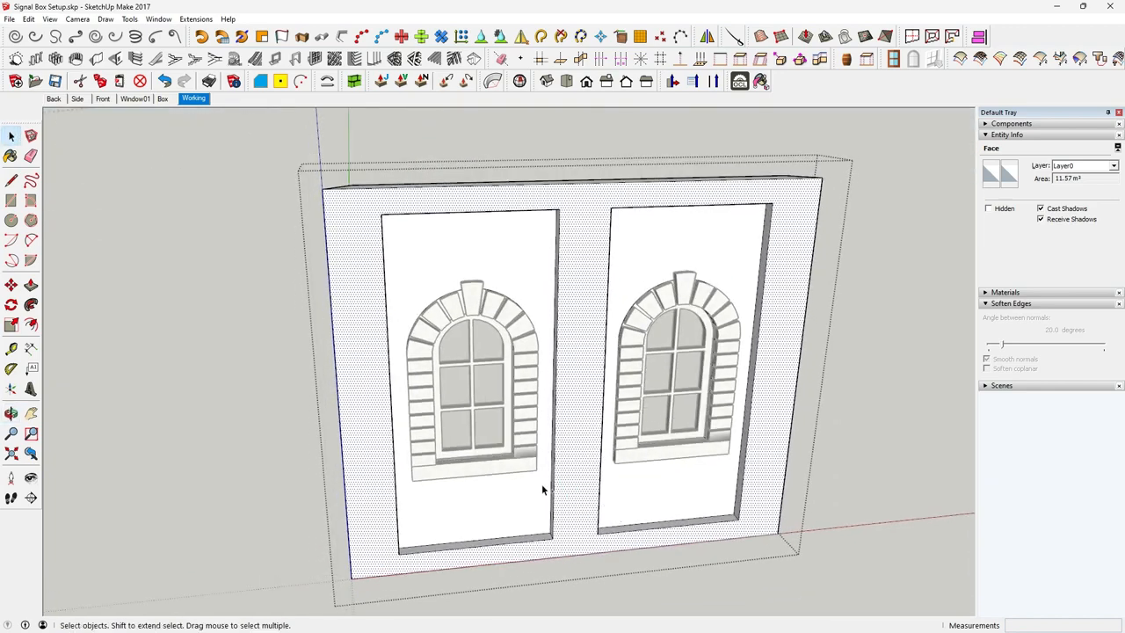
ctrl+click(515, 516)
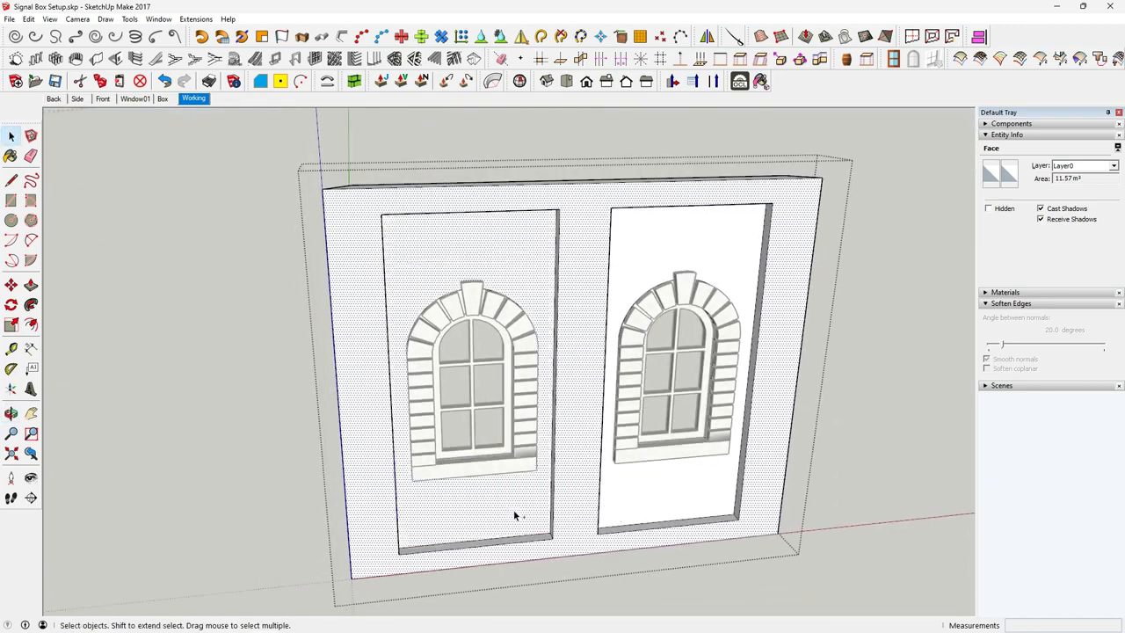
ctrl+click(663, 509)
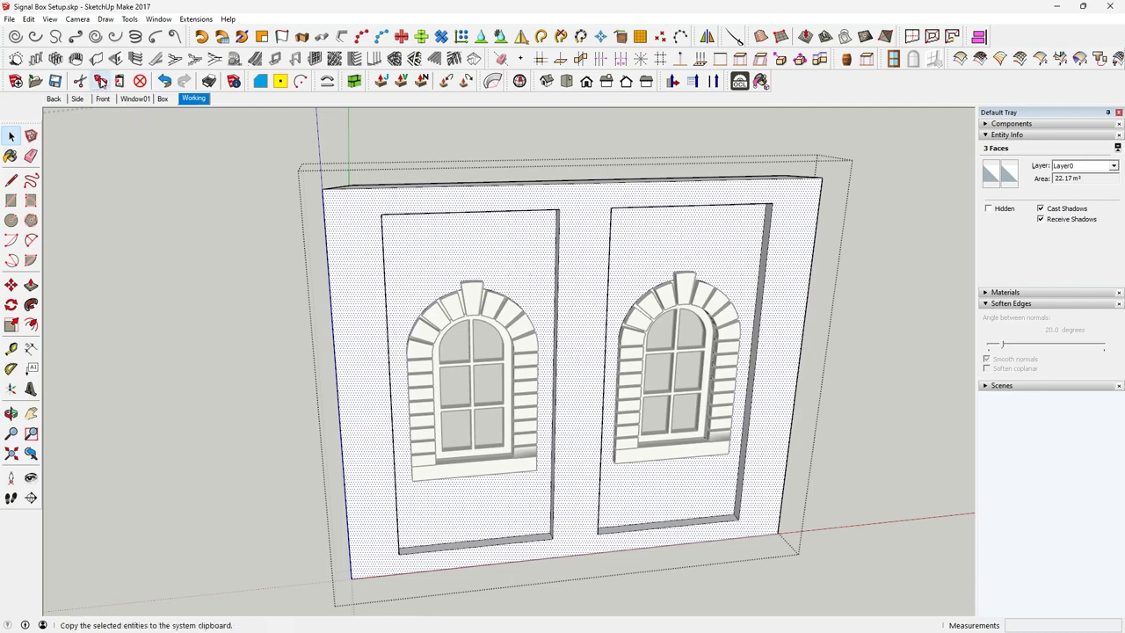
Leave the wall group and paste the three copied faces in place outside it
click(194, 376)
middle_drag(221, 397, 225, 384)
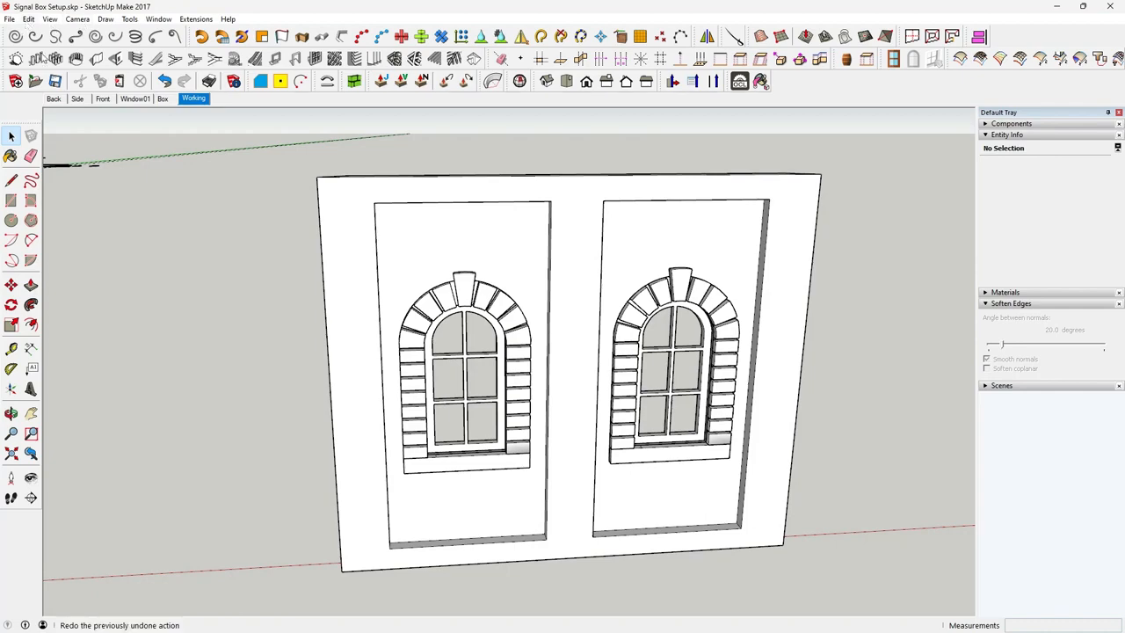
key(ctrl+a)
click(259, 349)
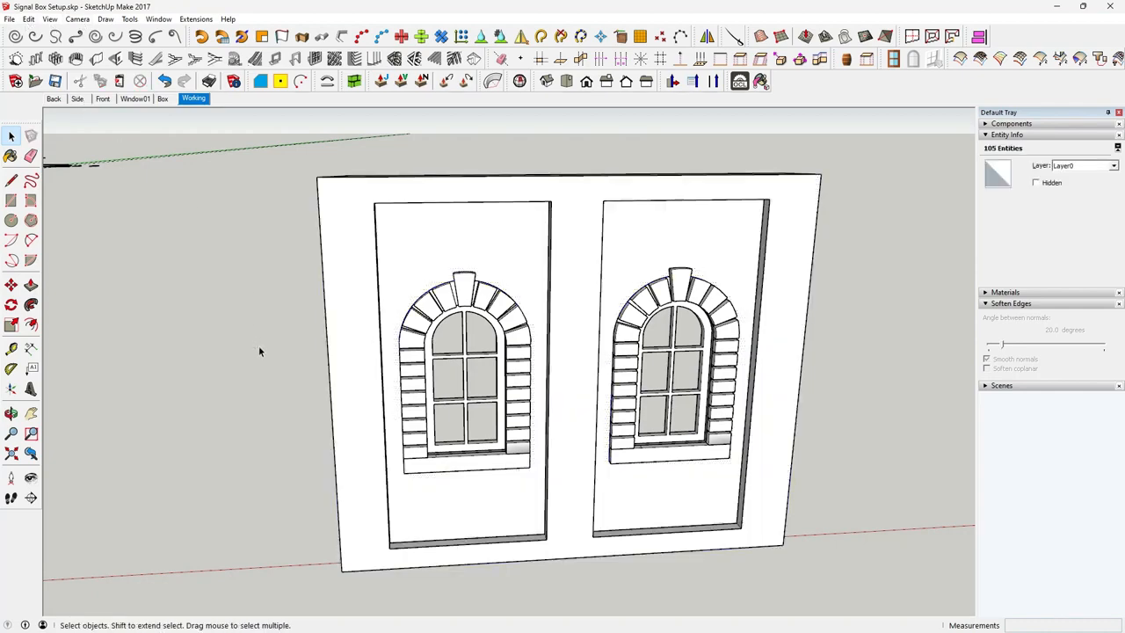
middle_drag(262, 351, 478, 423)
Check the pasted front face and recessed panel faces by selecting them individually
click(386, 402)
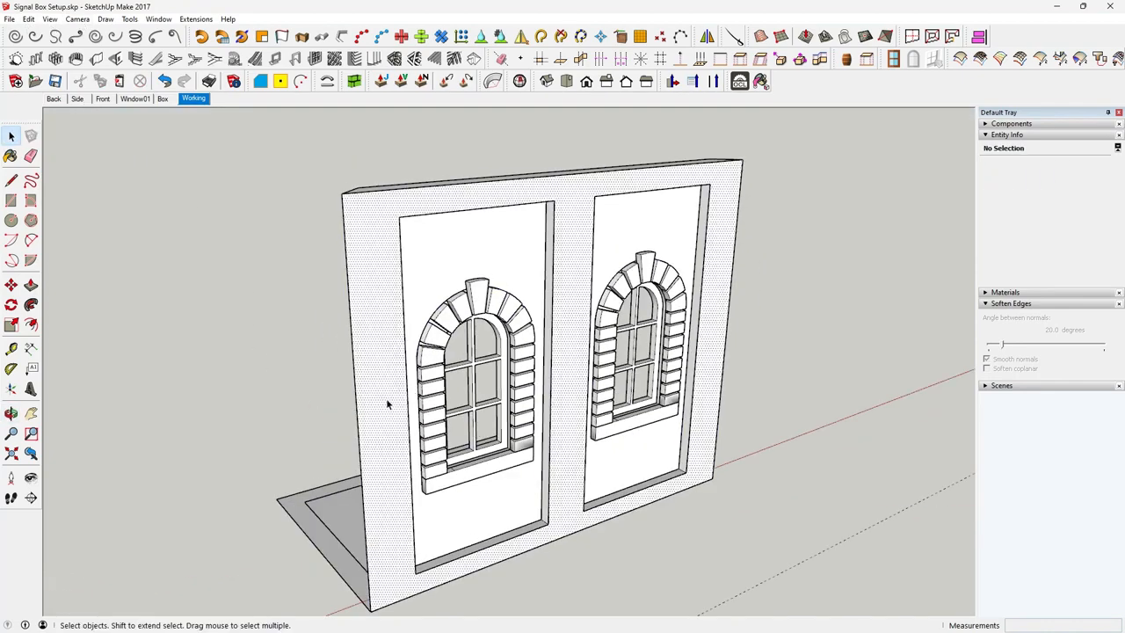
click(436, 275)
click(625, 243)
click(719, 407)
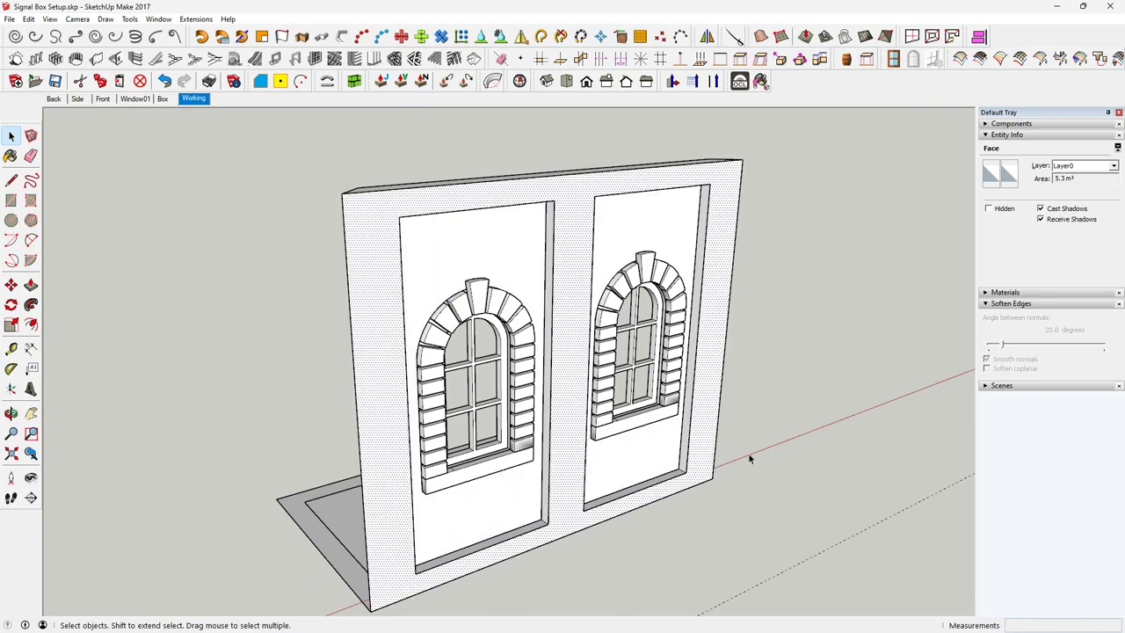
middle_drag(719, 406, 530, 507)
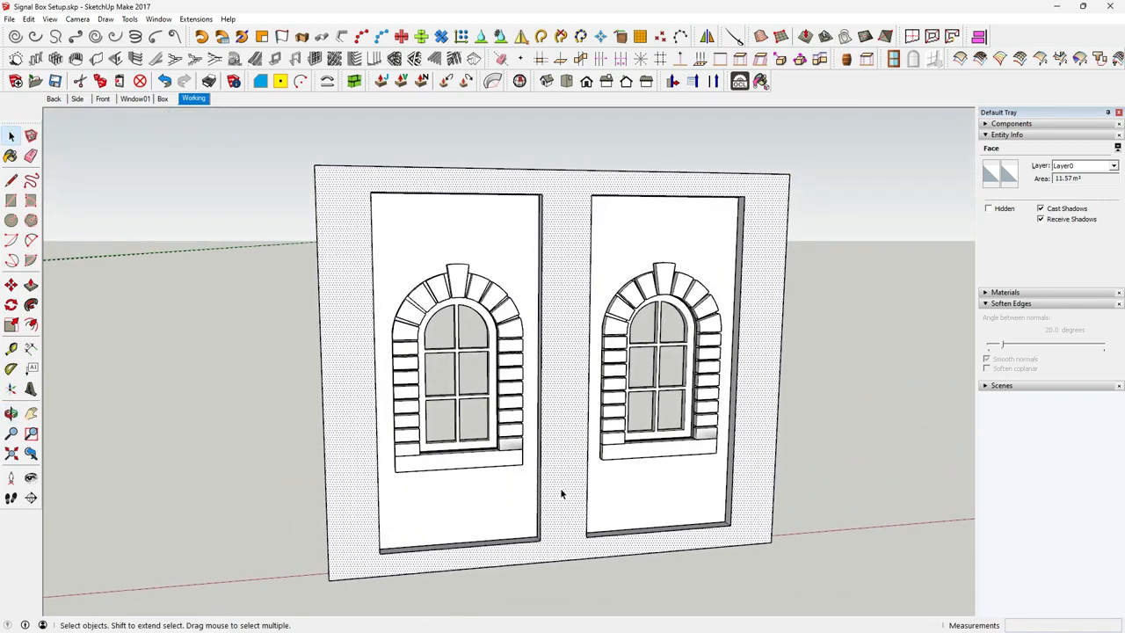
middle_drag(525, 388, 506, 422)
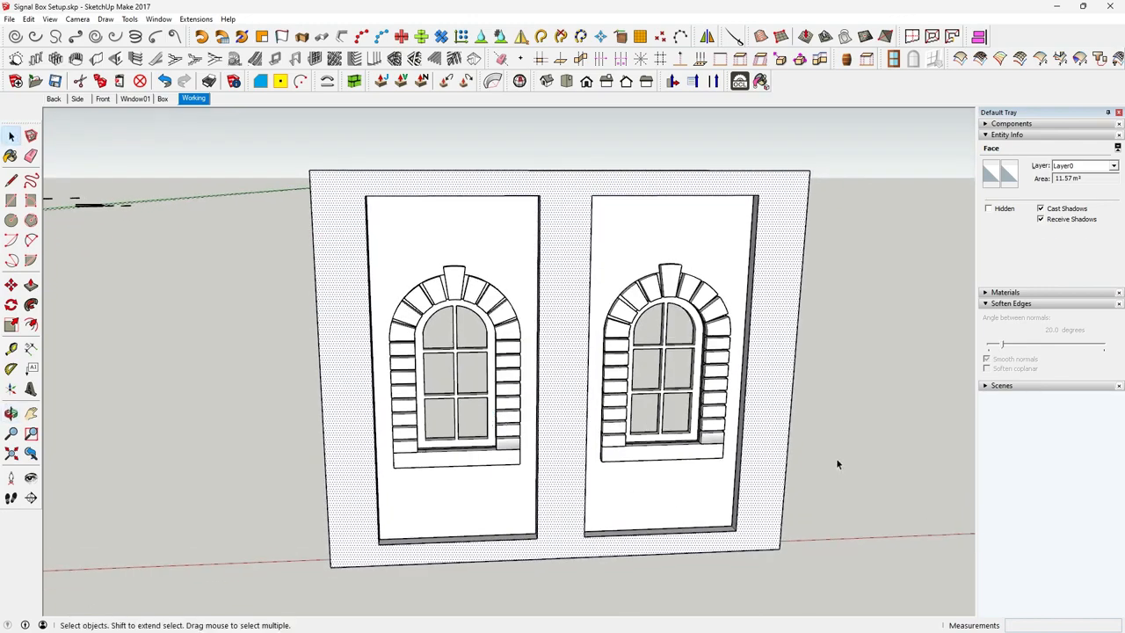
middle_drag(758, 409, 706, 471)
shift+middle_drag(651, 540, 639, 483)
scroll(612, 475, up, 2)
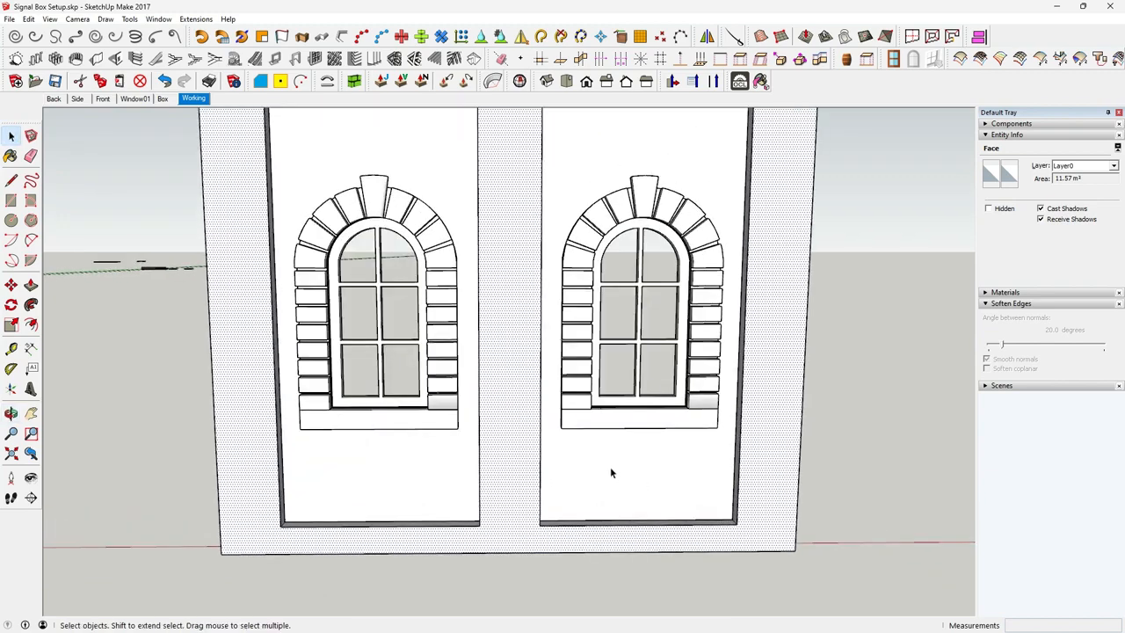
scroll(611, 473, down, 3)
Generate an orange brick layout on the left recessed panel face, using the panel's bottom edge as the reference edge
click(470, 471)
mouse_move(445, 485)
middle_down()
mouse_move(441, 493)
mouse_move(444, 483)
middle_up()
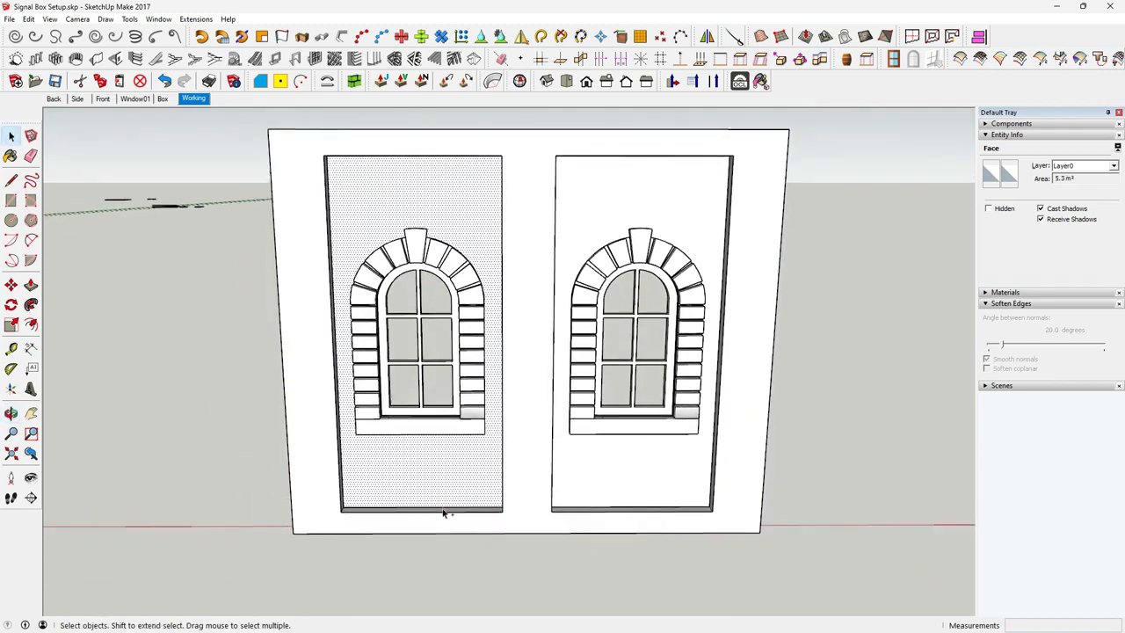
shift+click(444, 510)
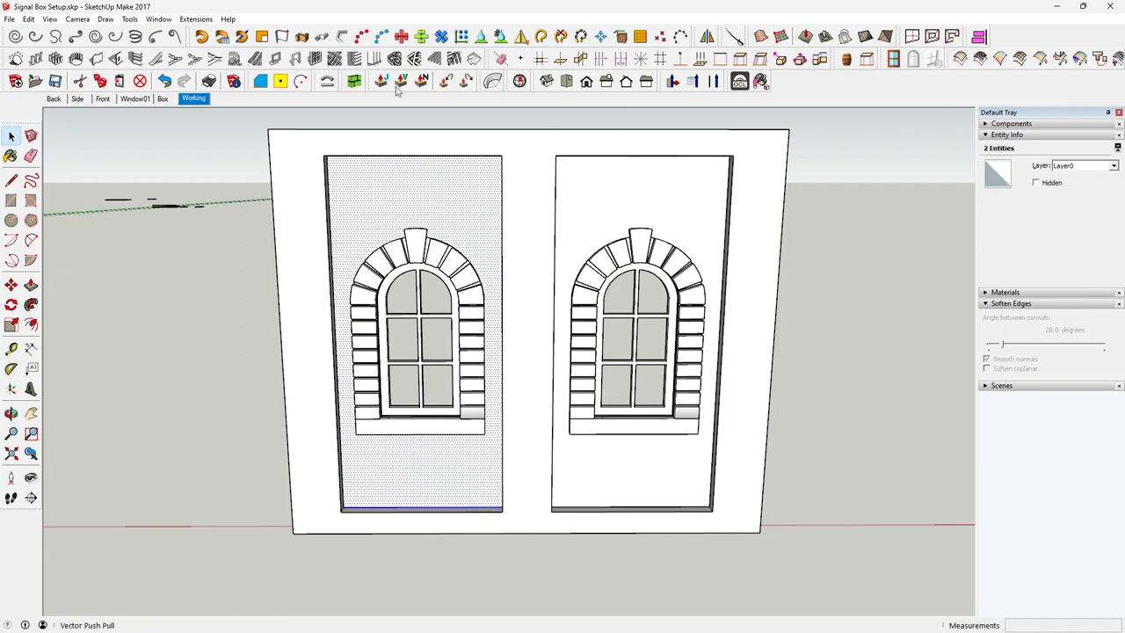
click(355, 81)
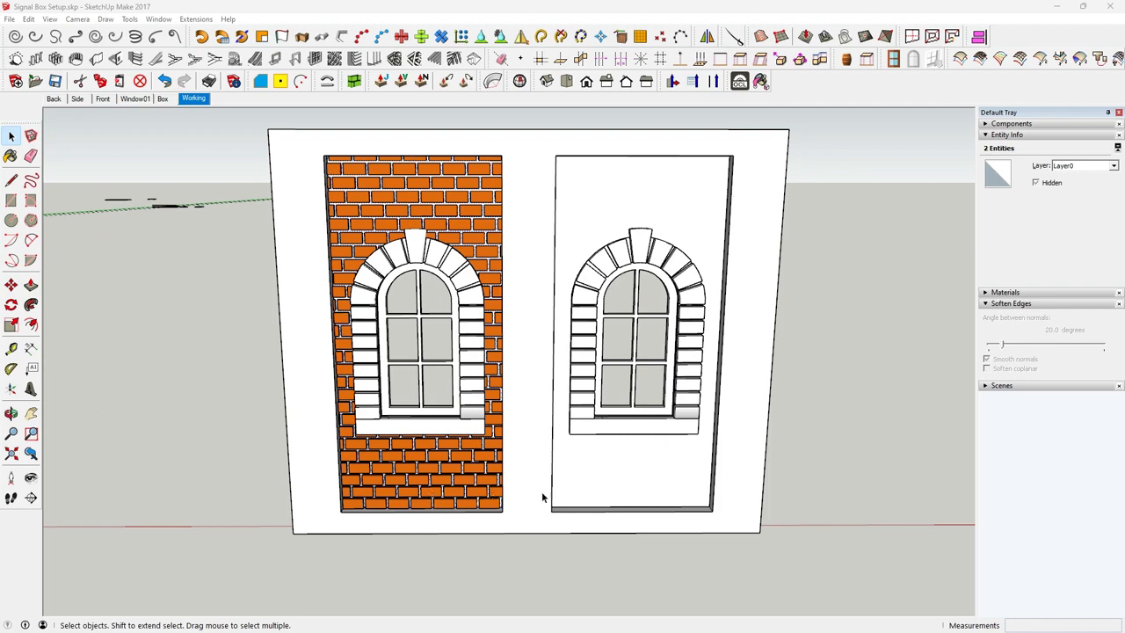
Generate the same orange brick layout on the right recessed panel face, using its bottom edge as the reference edge
click(620, 476)
scroll(621, 470, up, 1)
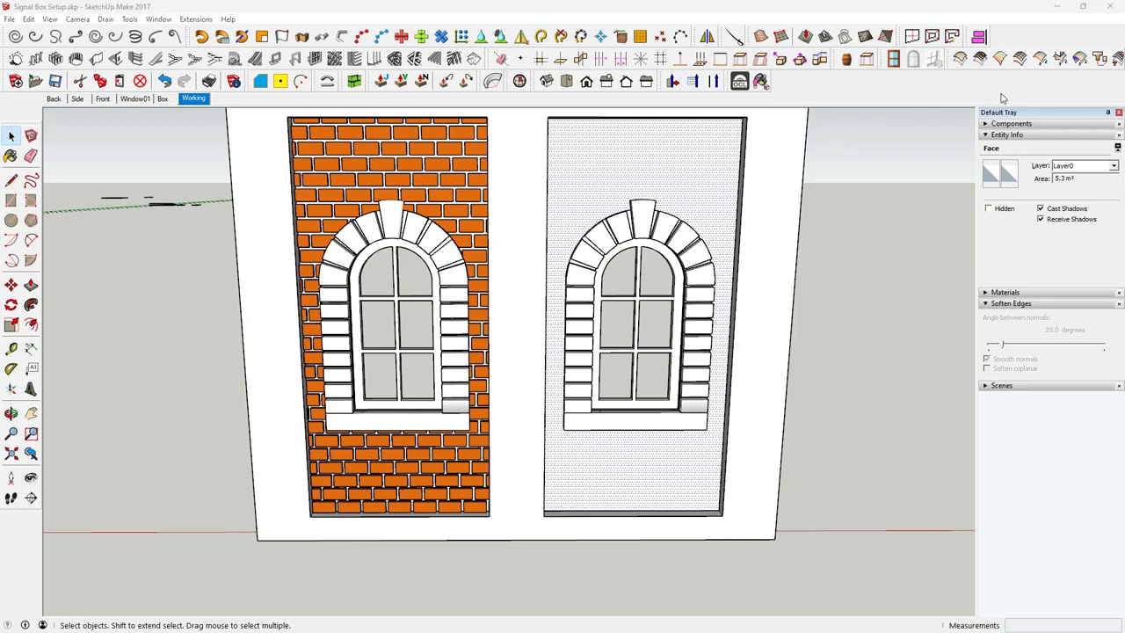
scroll(651, 484, up, 2)
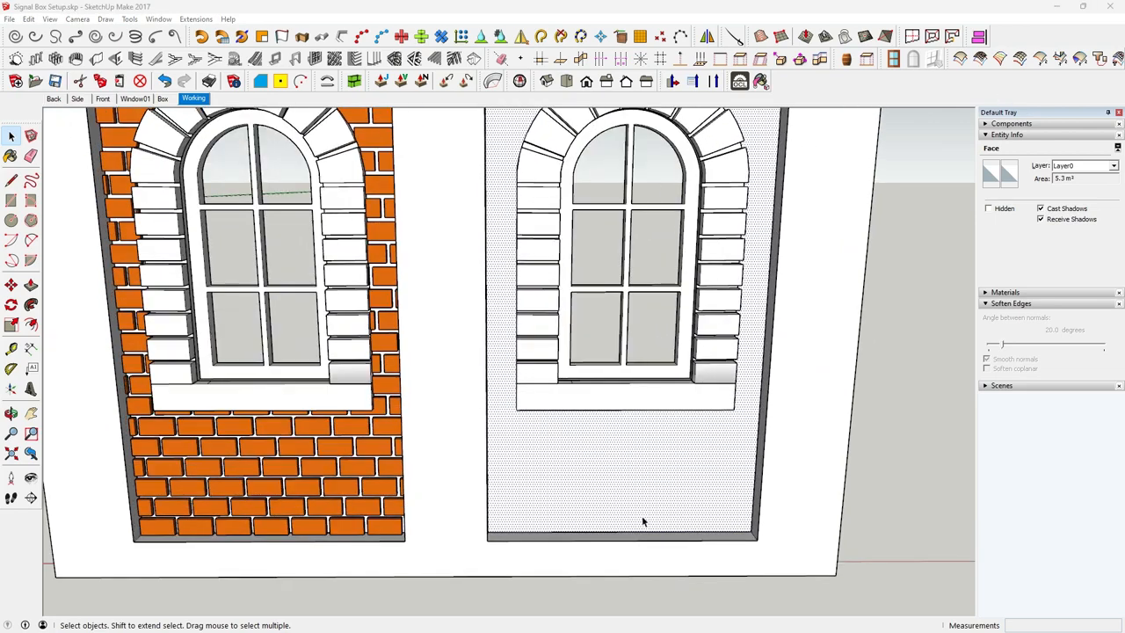
shift+click(650, 534)
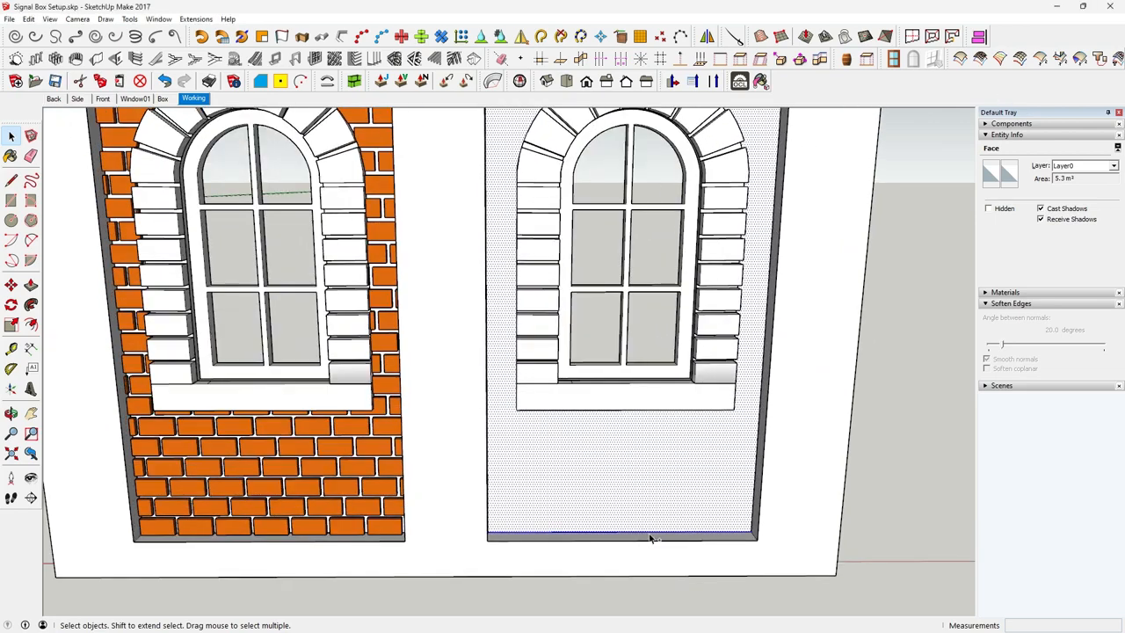
click(891, 407)
scroll(727, 478, down, 2)
scroll(727, 479, down, 1)
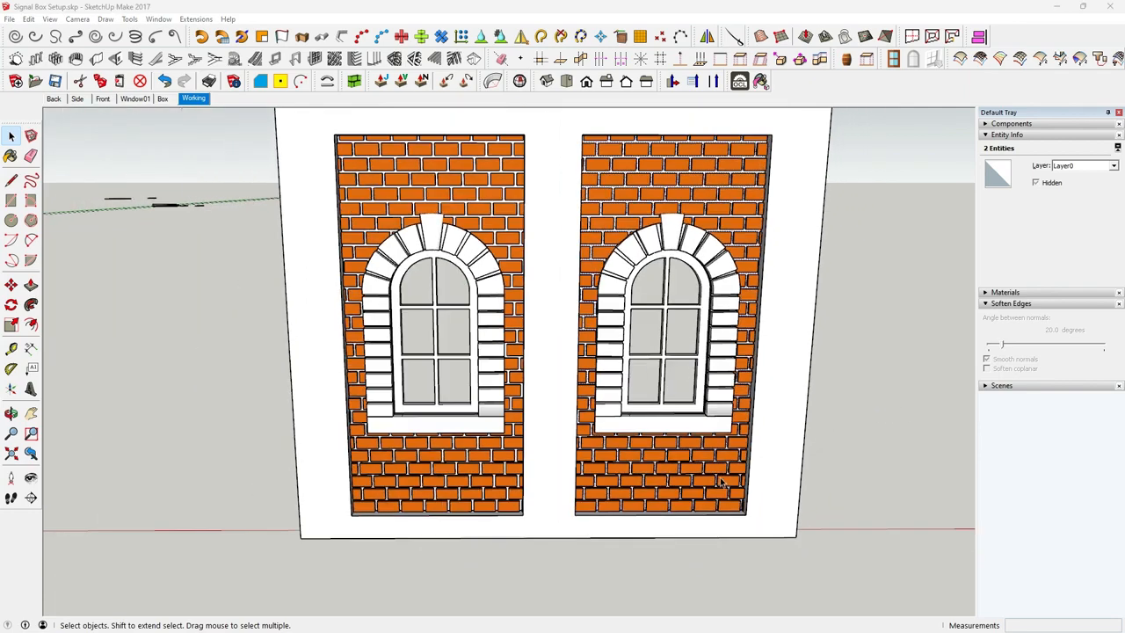
Generate the orange brick layout on the wall's front face around the panels, using its bottom edge as the reference edge
shift+middle_drag(729, 457, 615, 431)
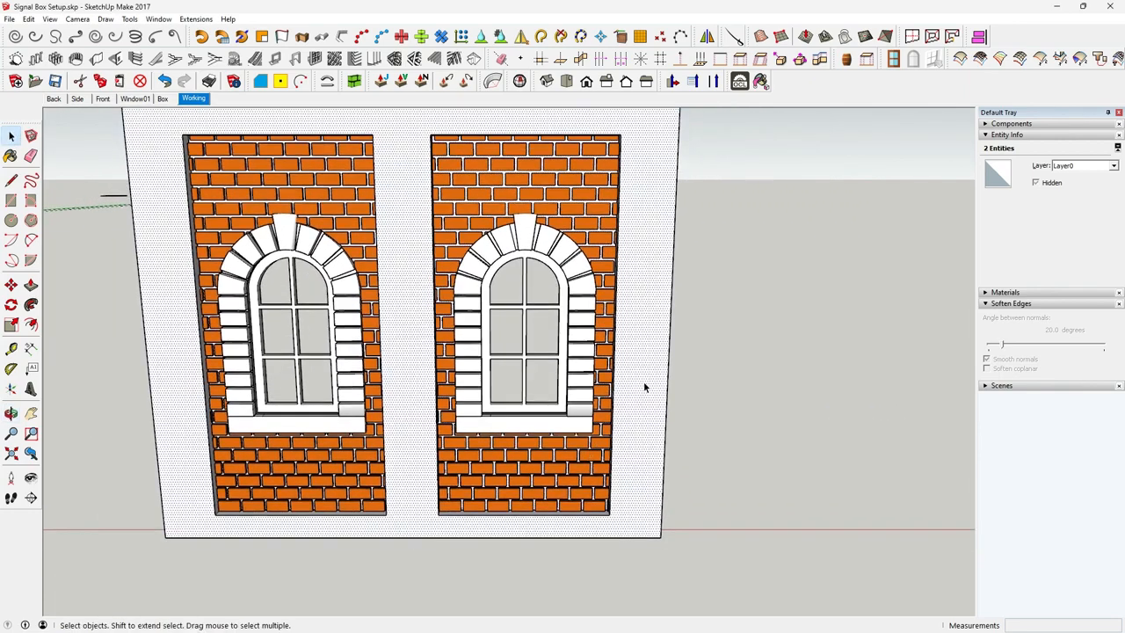
click(643, 386)
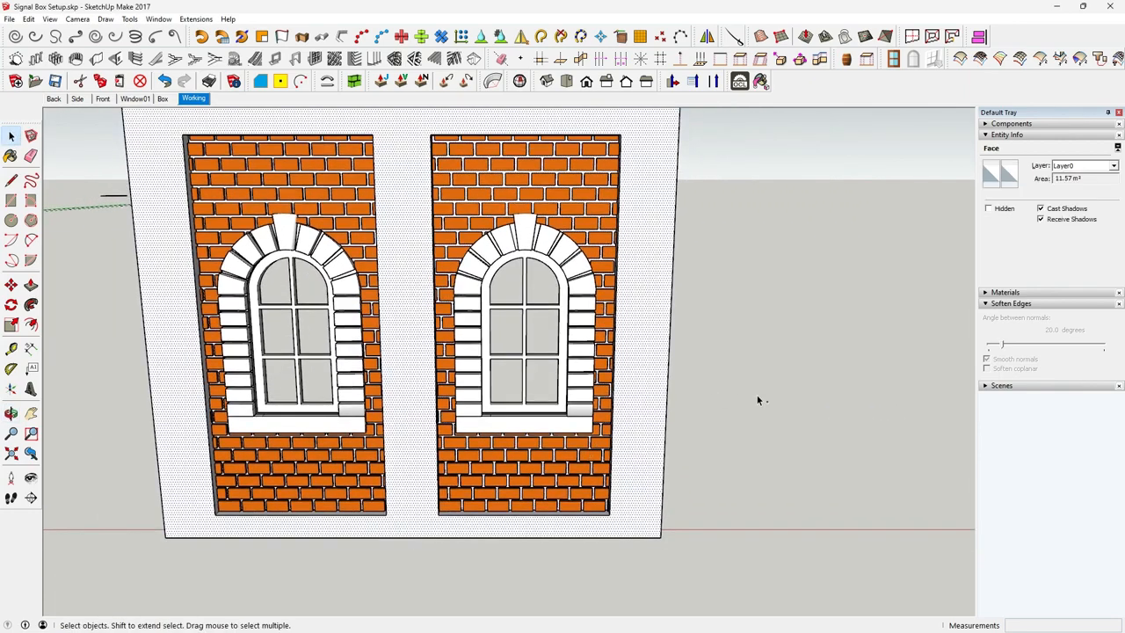
shift+click(614, 540)
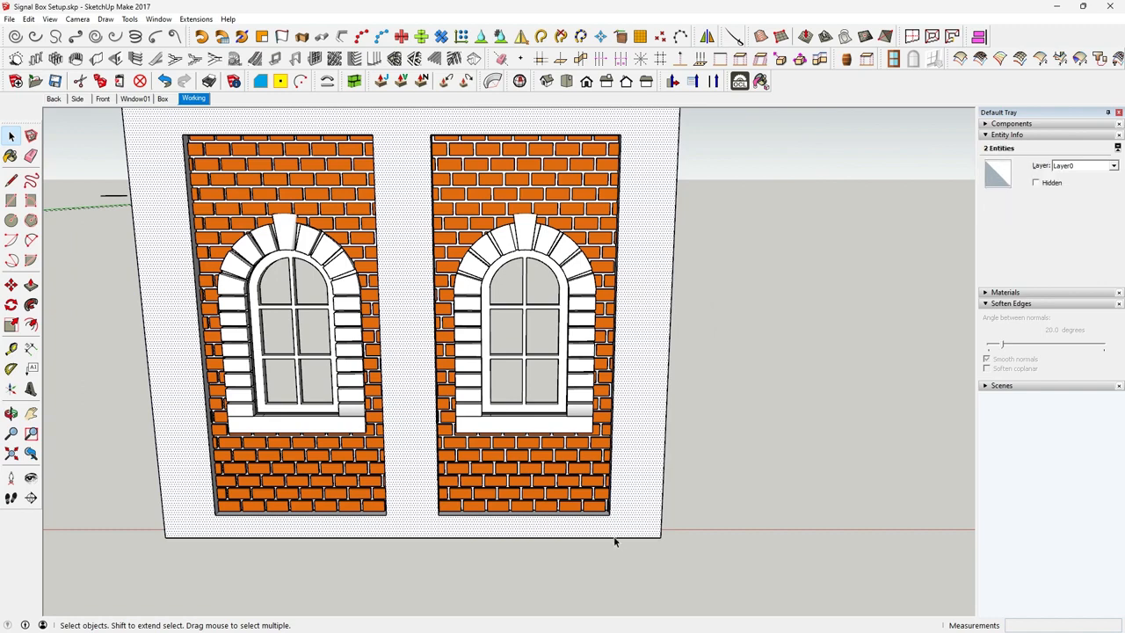
scroll(615, 542, up, 3)
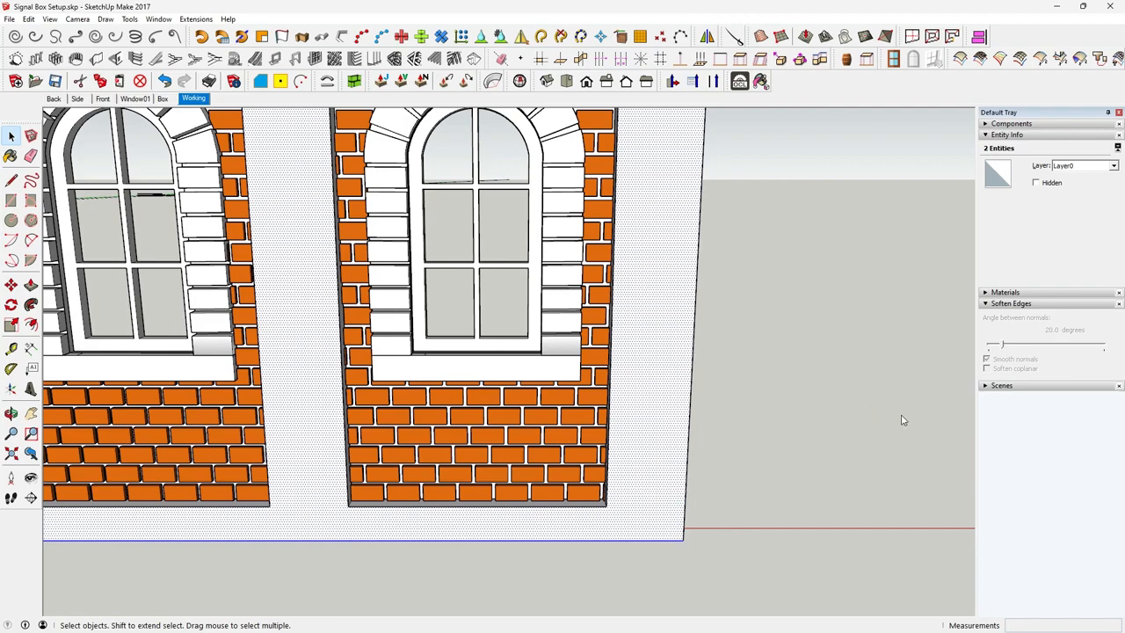
click(879, 406)
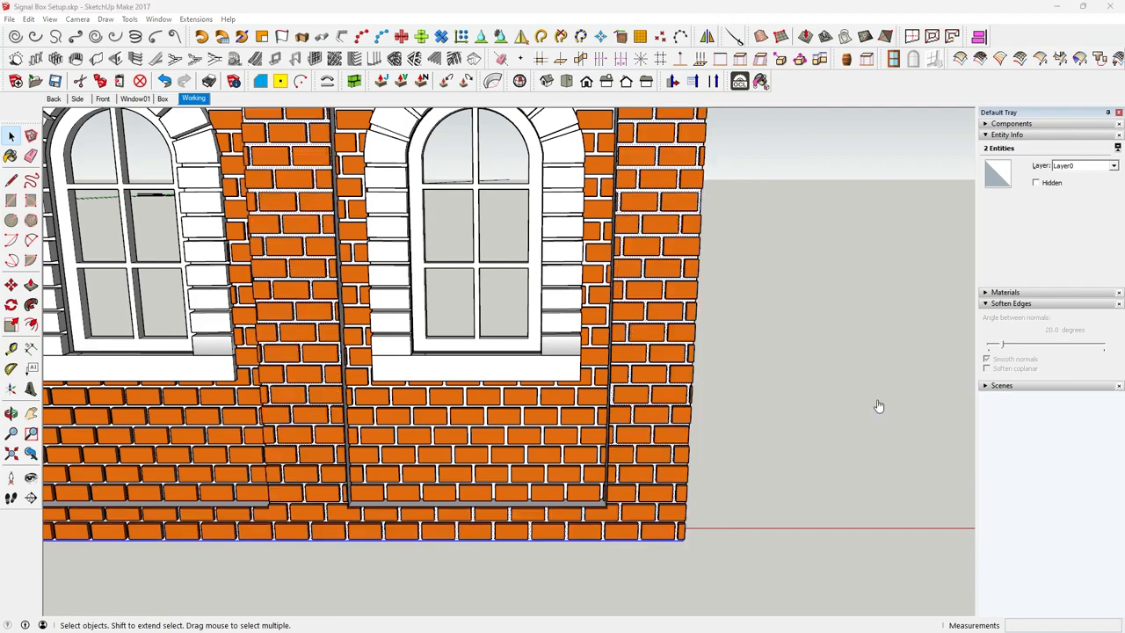
Combine the brick groups of both recessed panels and the front face into a single group
scroll(807, 455, down, 5)
middle_drag(779, 445, 673, 455)
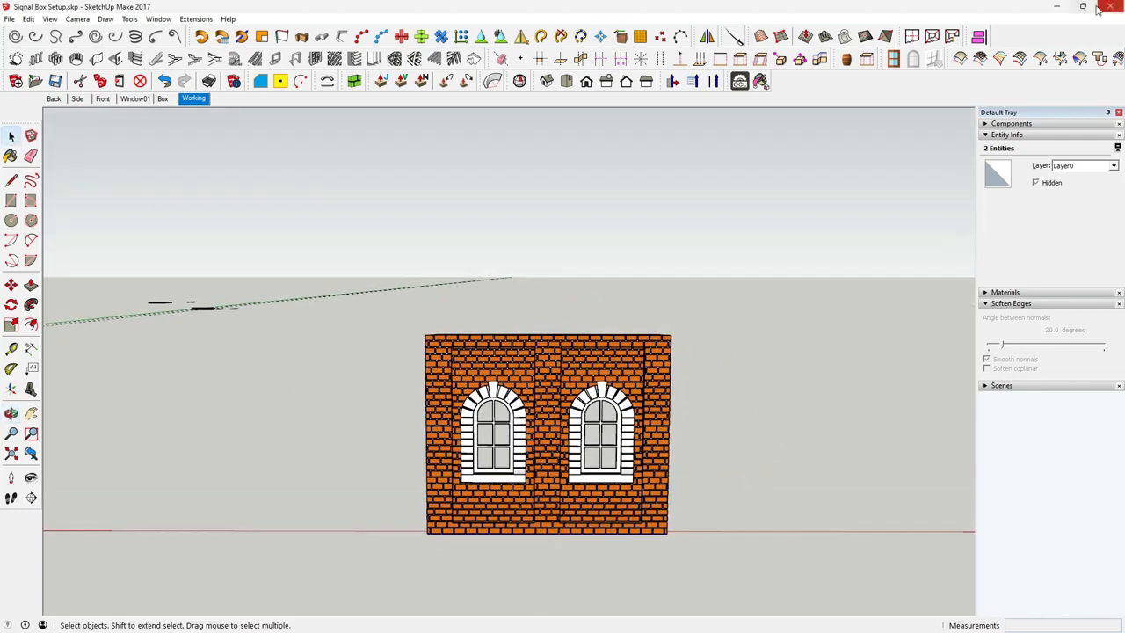
click(722, 415)
scroll(655, 391, up, 5)
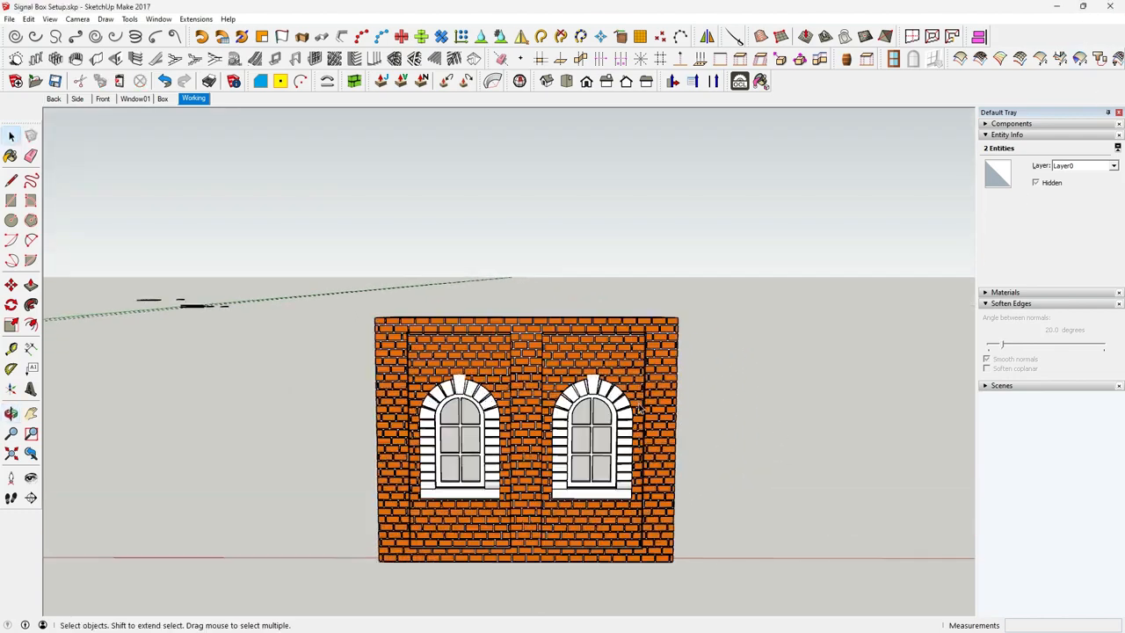
middle_drag(638, 374, 492, 299)
click(422, 252)
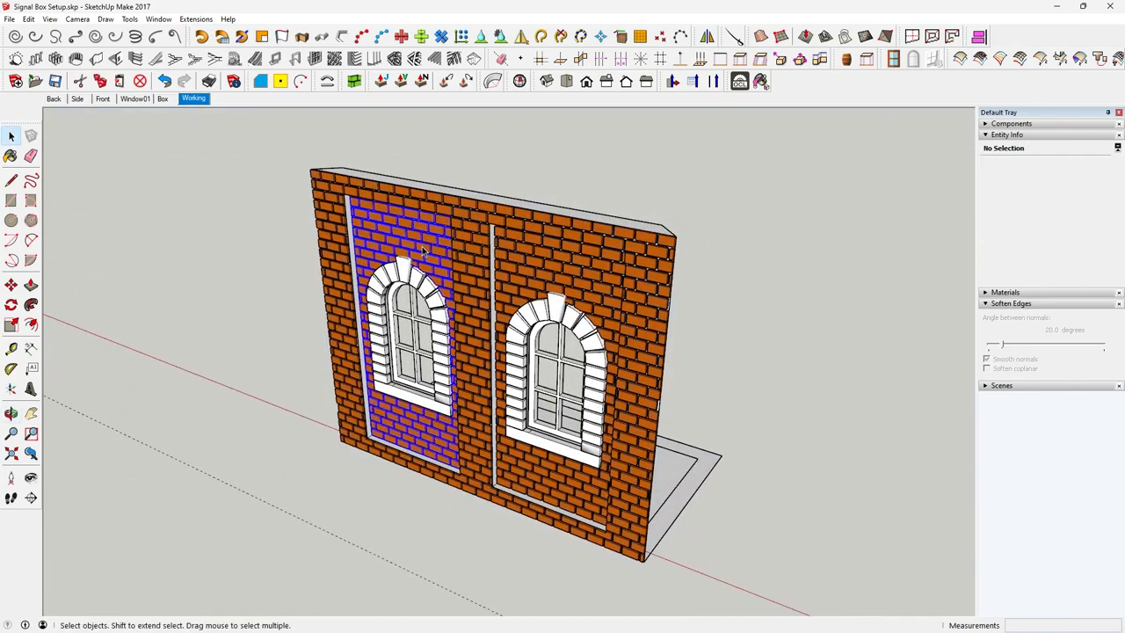
click(467, 275)
shift+click(538, 272)
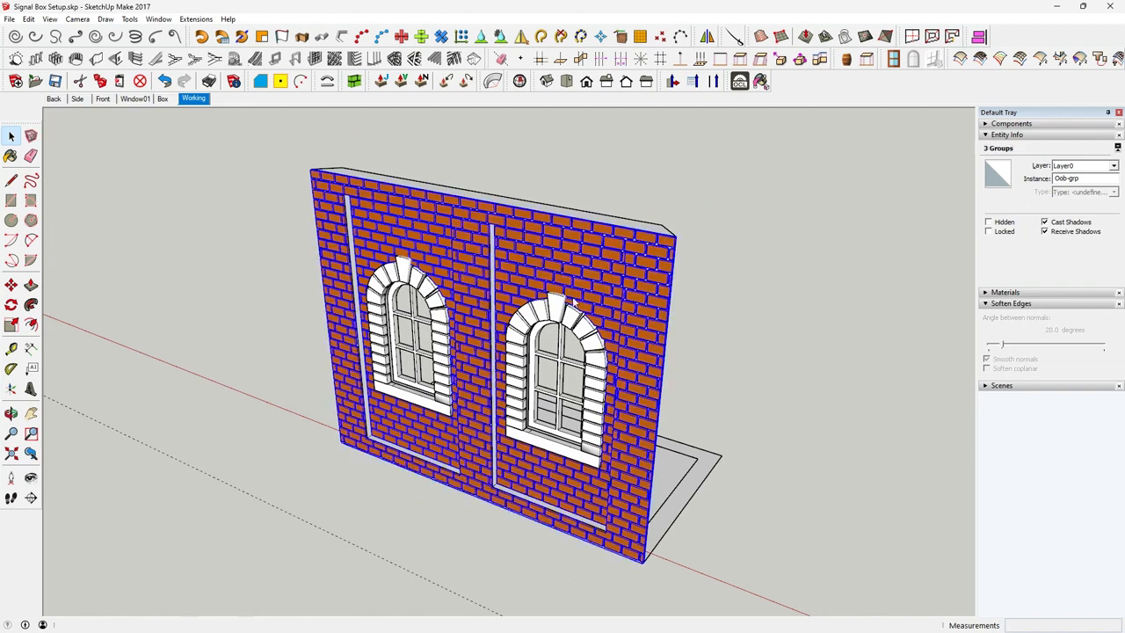
click(594, 333)
click(788, 406)
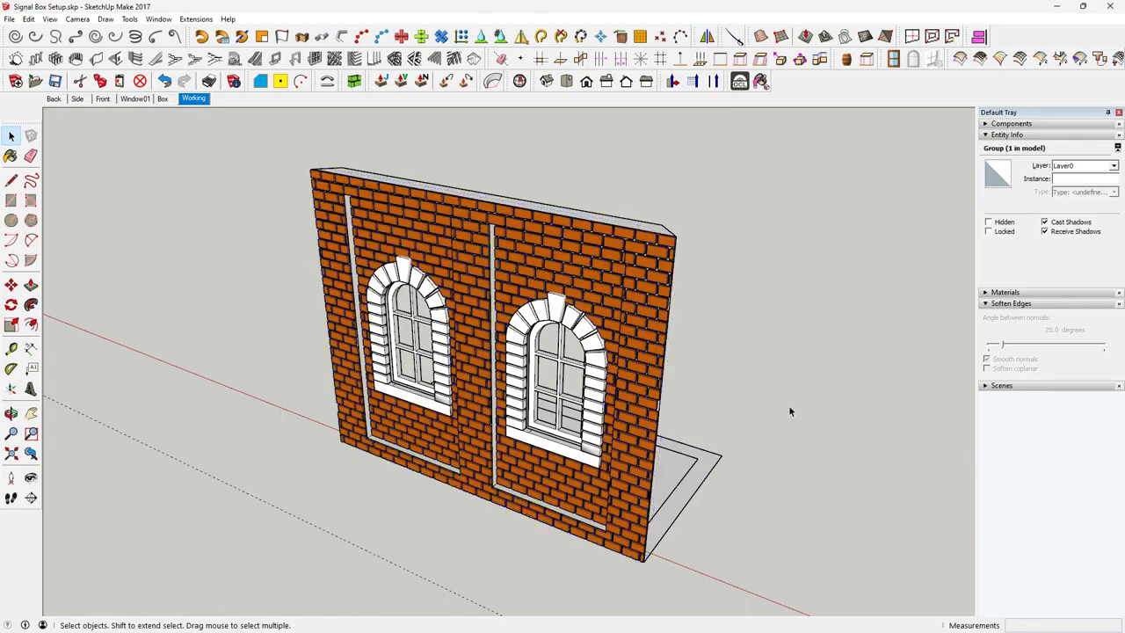
Examine the plain wall group and the combined window group by selecting each one separately
middle_drag(788, 405, 336, 417)
click(462, 395)
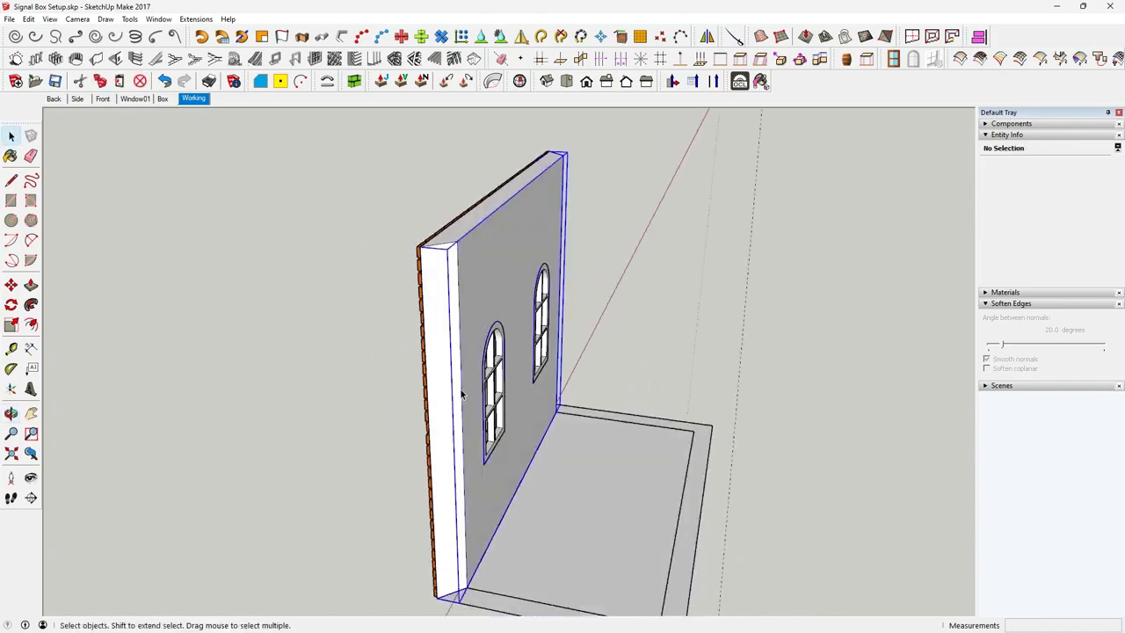
middle_drag(455, 389, 718, 367)
scroll(638, 345, up, 4)
middle_drag(635, 347, 632, 327)
click(632, 327)
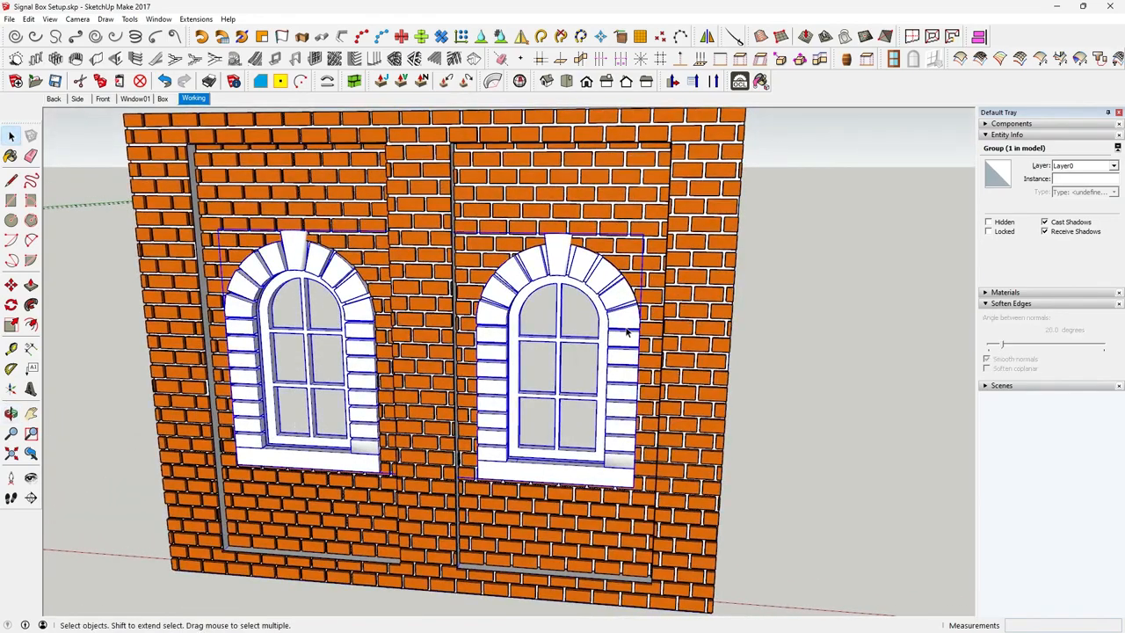
Combine the brick group, the plain wall group and the window group into one group
click(697, 332)
scroll(696, 332, down, 3)
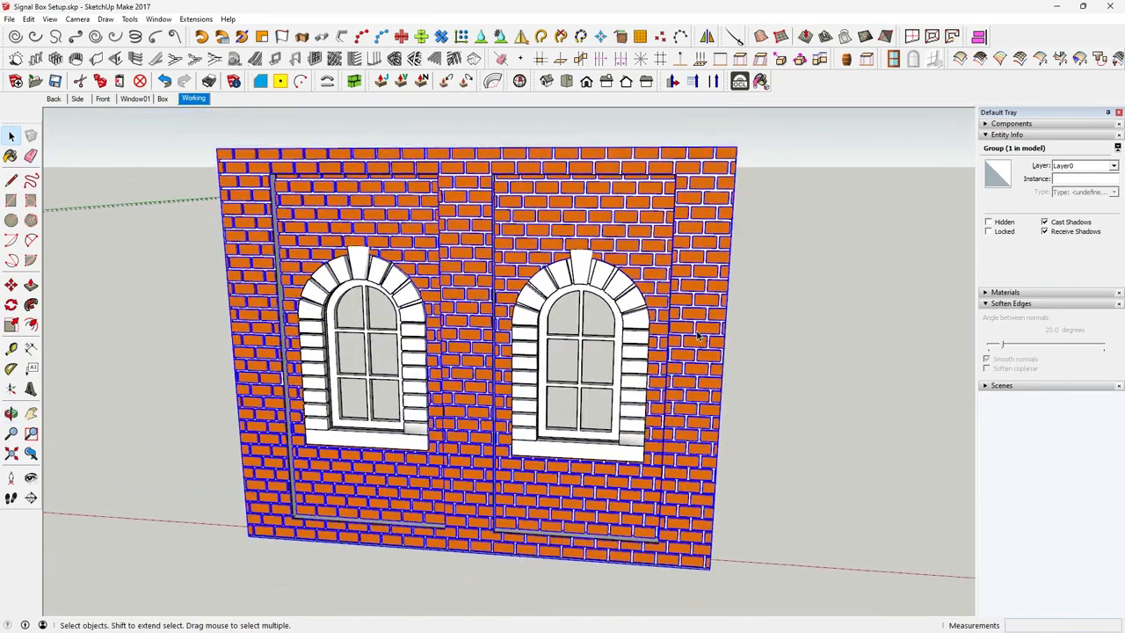
middle_drag(691, 339, 366, 402)
shift+click(465, 439)
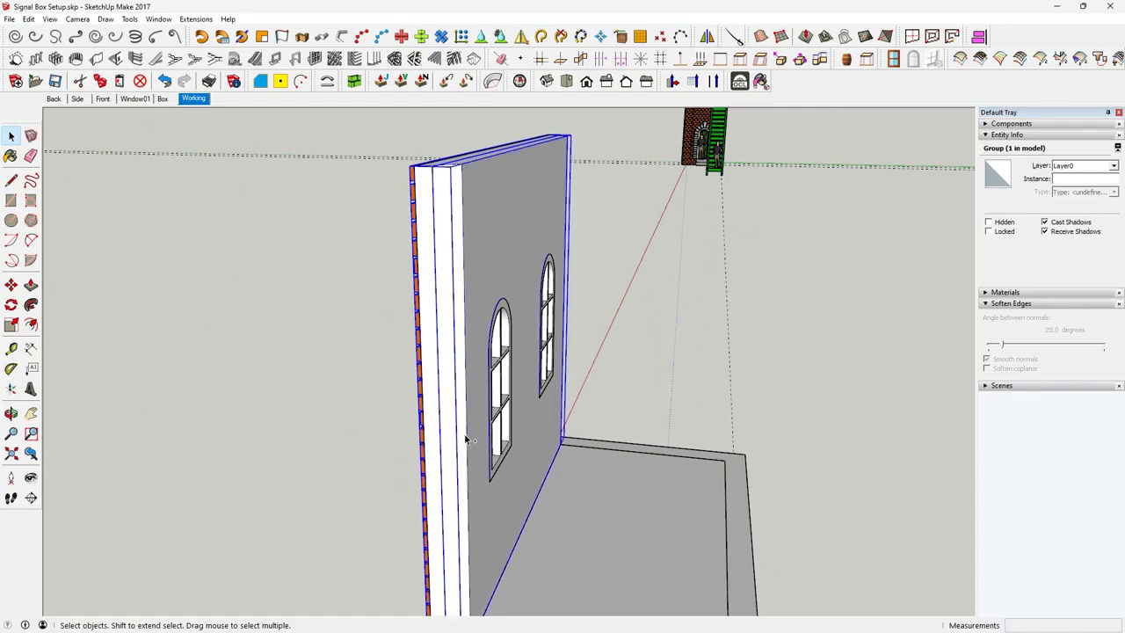
shift+click(502, 414)
right_click(502, 414)
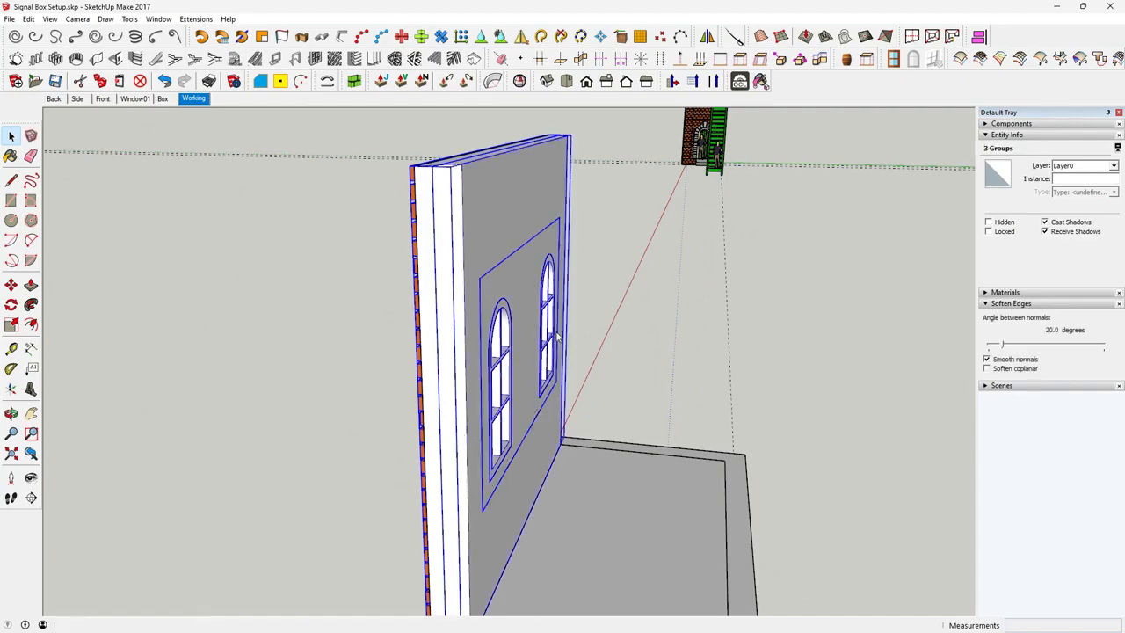
click(547, 479)
Hide the complete brick wall group, leaving the pasted face outlines and the floor base in view
middle_drag(563, 440, 593, 443)
right_click(596, 453)
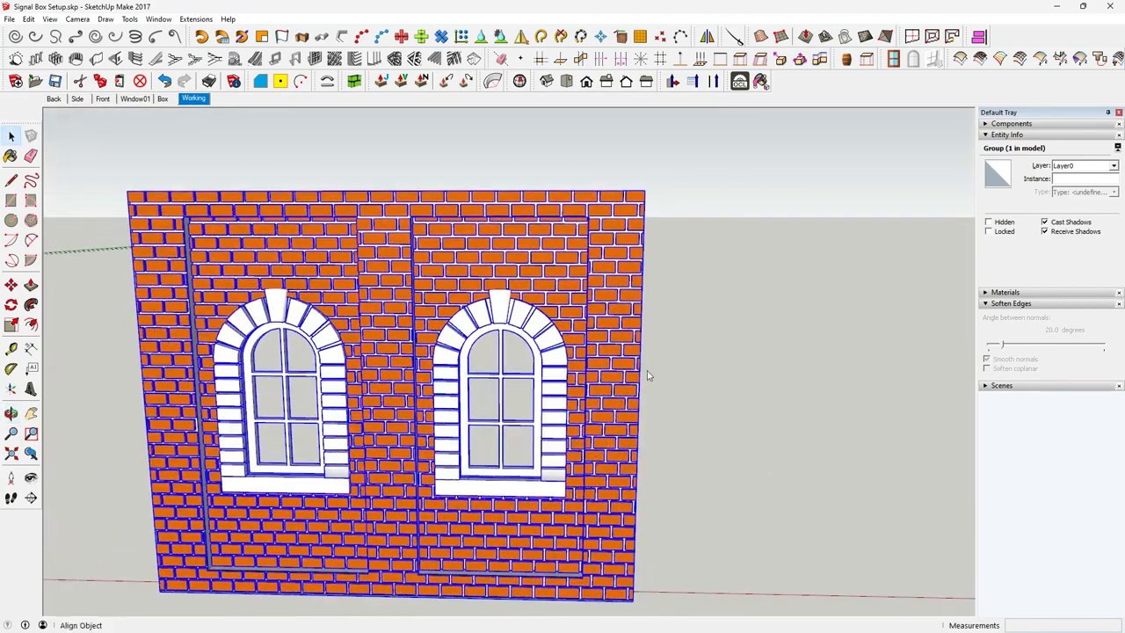
click(644, 222)
middle_drag(644, 223, 659, 390)
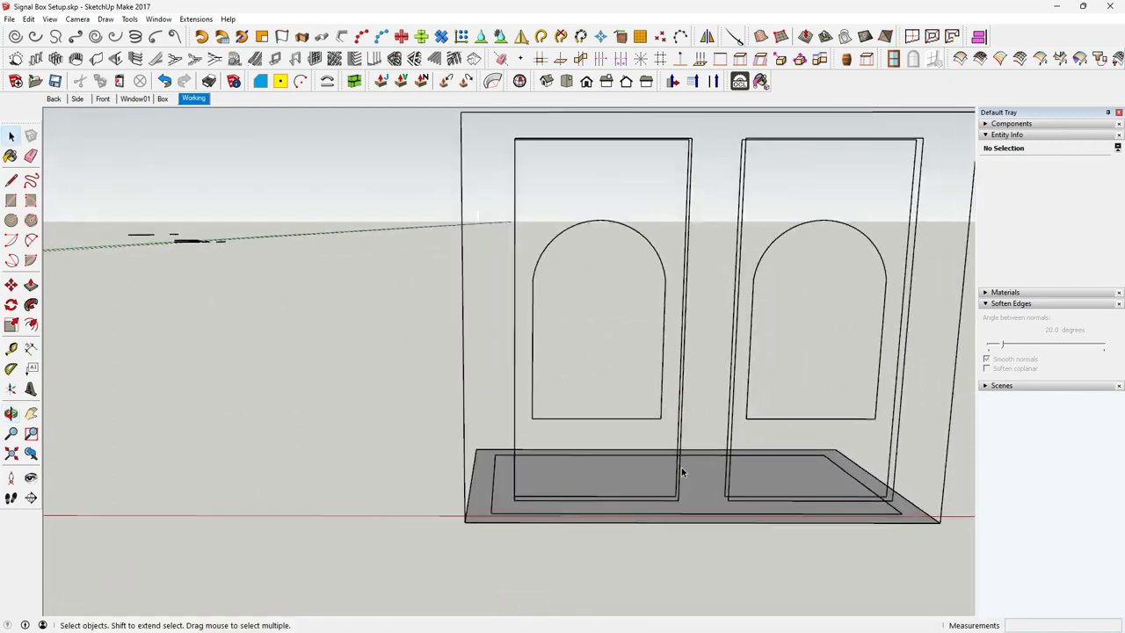
middle_drag(682, 478, 648, 435)
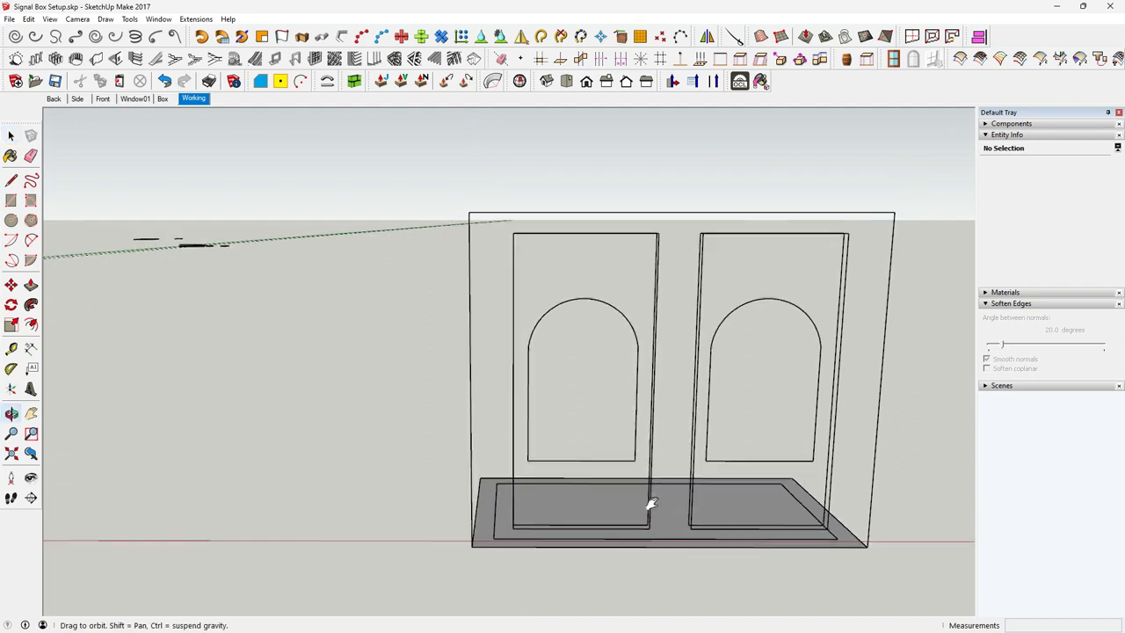
Delete the leftover front frame and both recessed panel outlines with their faces, and unhide the brick wall group
drag(417, 201, 942, 364)
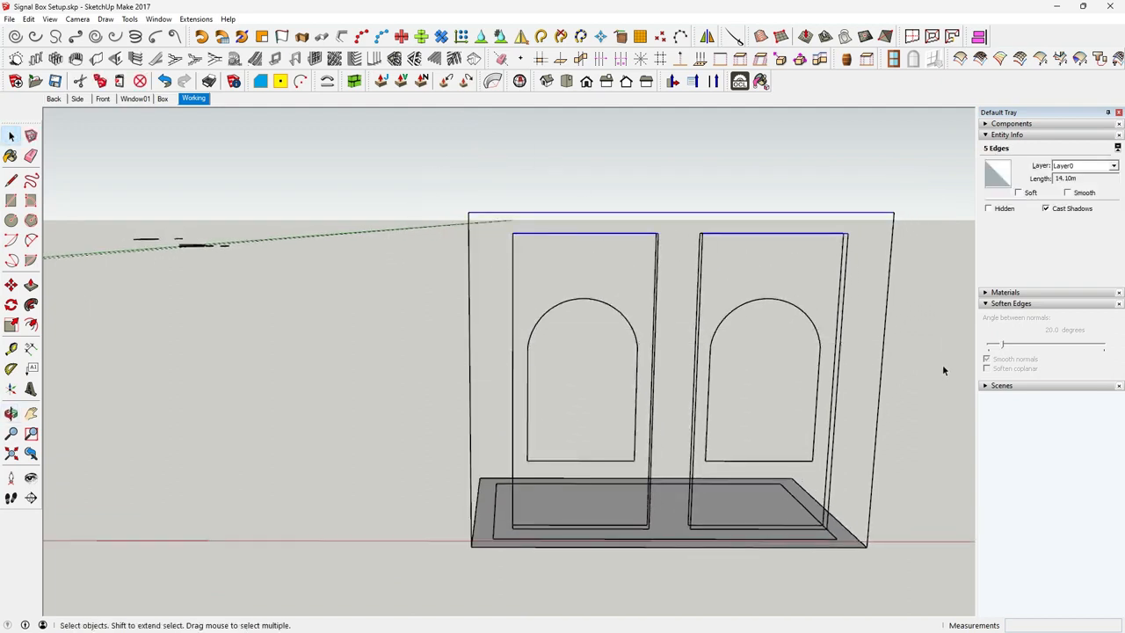
triple_click(691, 464)
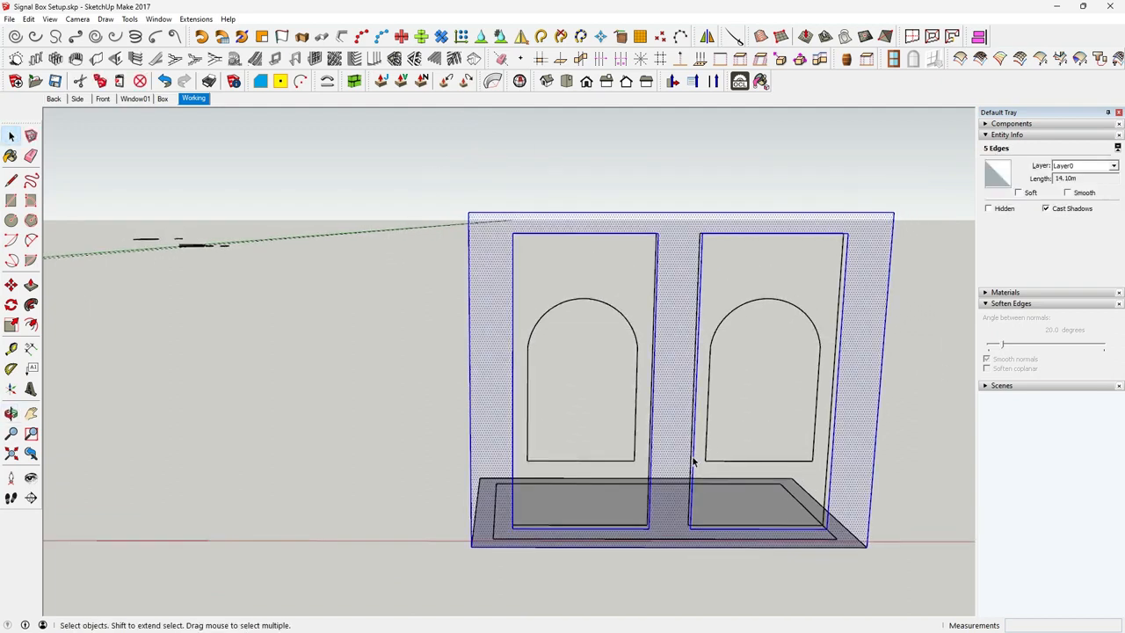
click(692, 460)
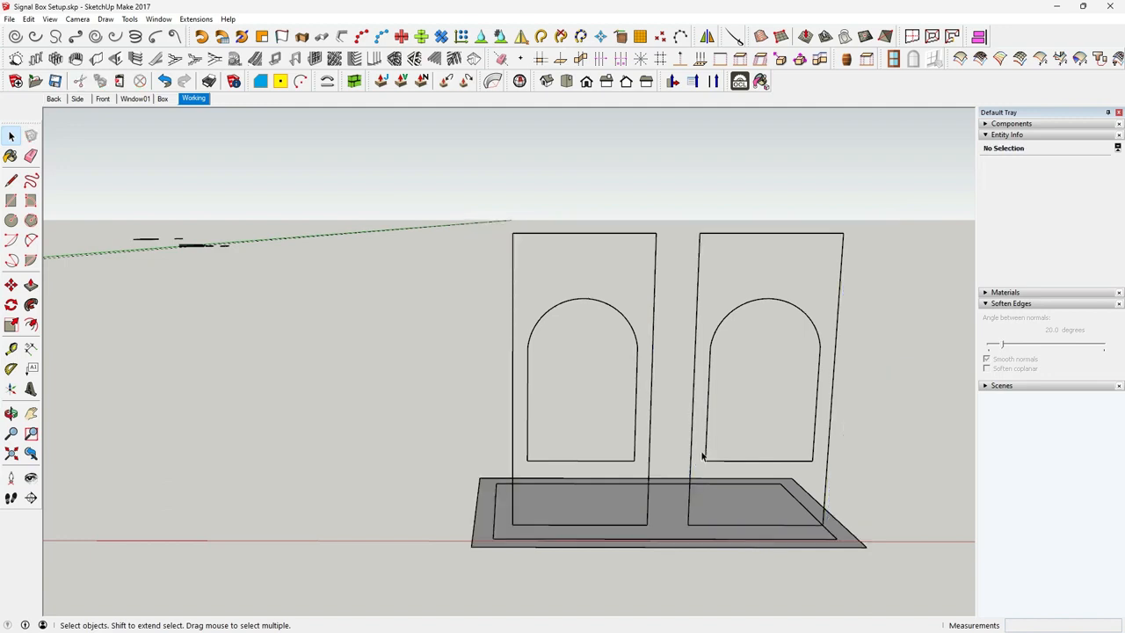
click(553, 238)
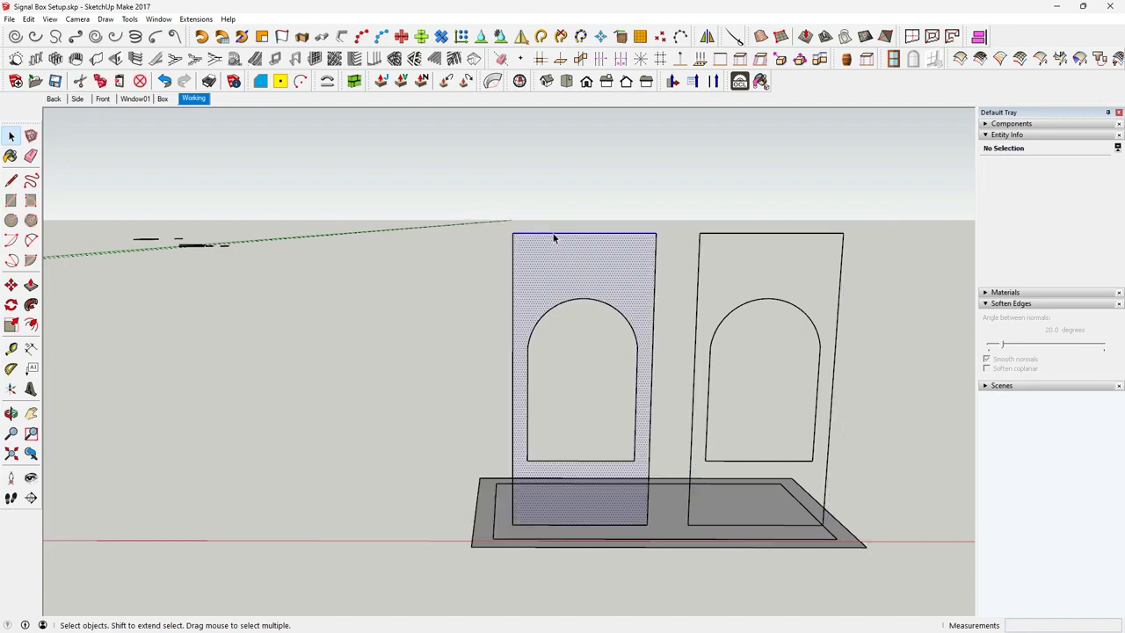
key(Delete)
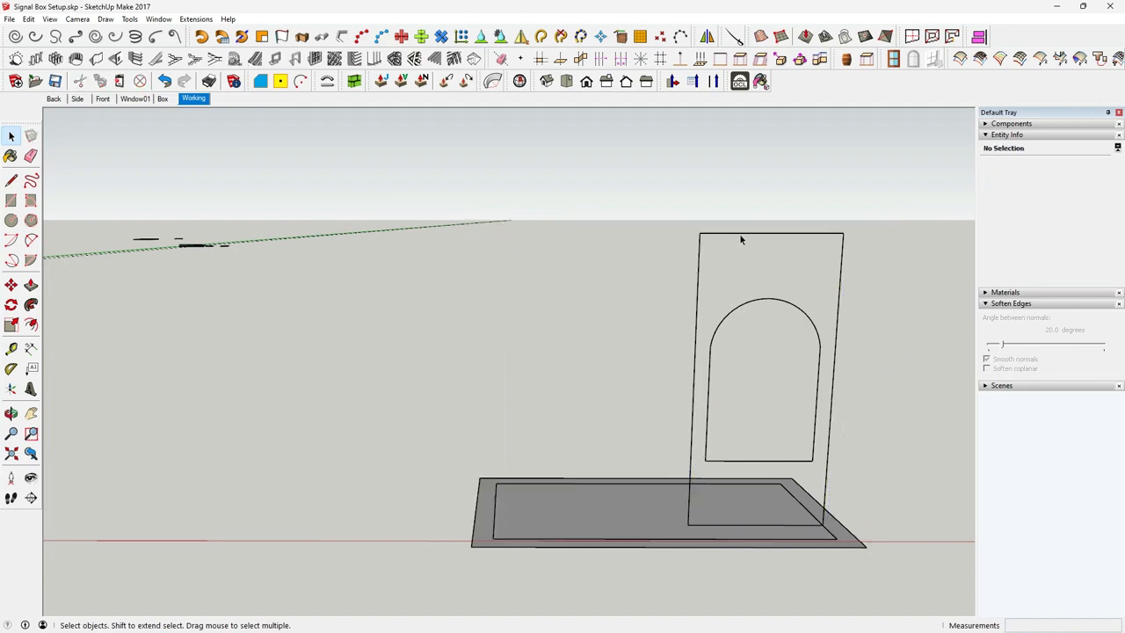
click(742, 238)
key(Delete)
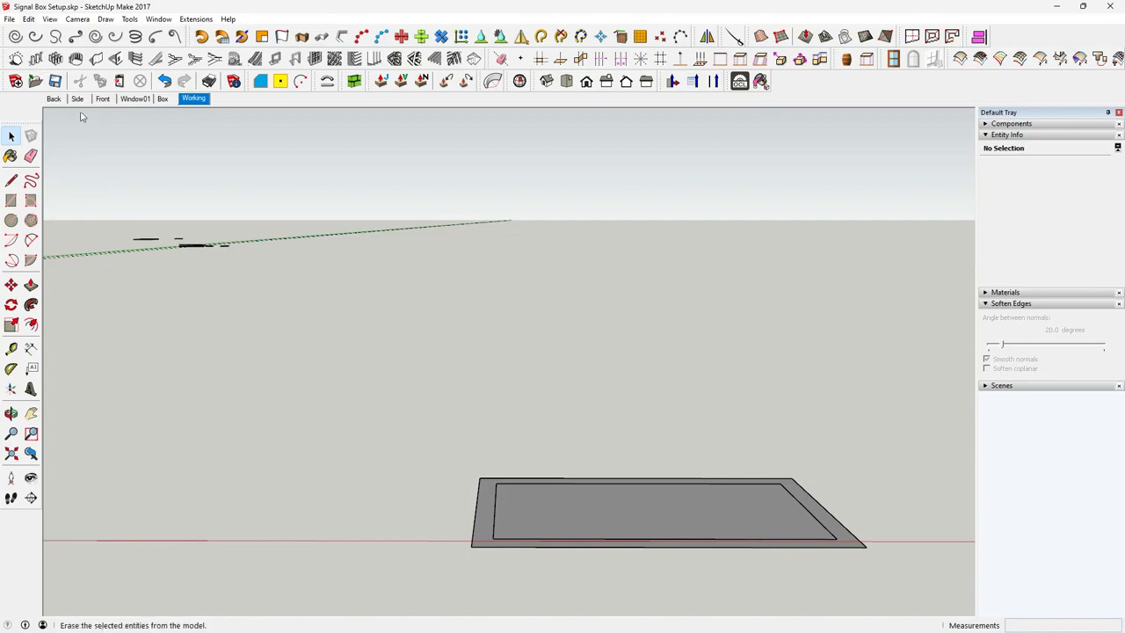
click(228, 202)
Examine the finished brick wall, its recessed panels and both arched windows from several angles and distances
middle_drag(718, 454, 594, 468)
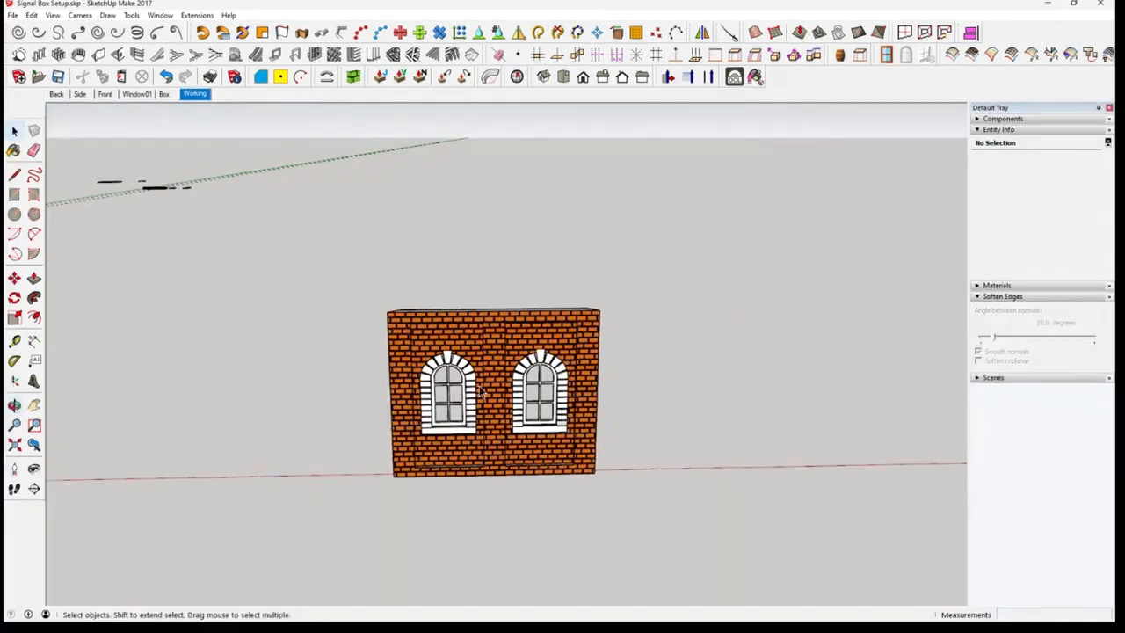
middle_drag(489, 393, 743, 422)
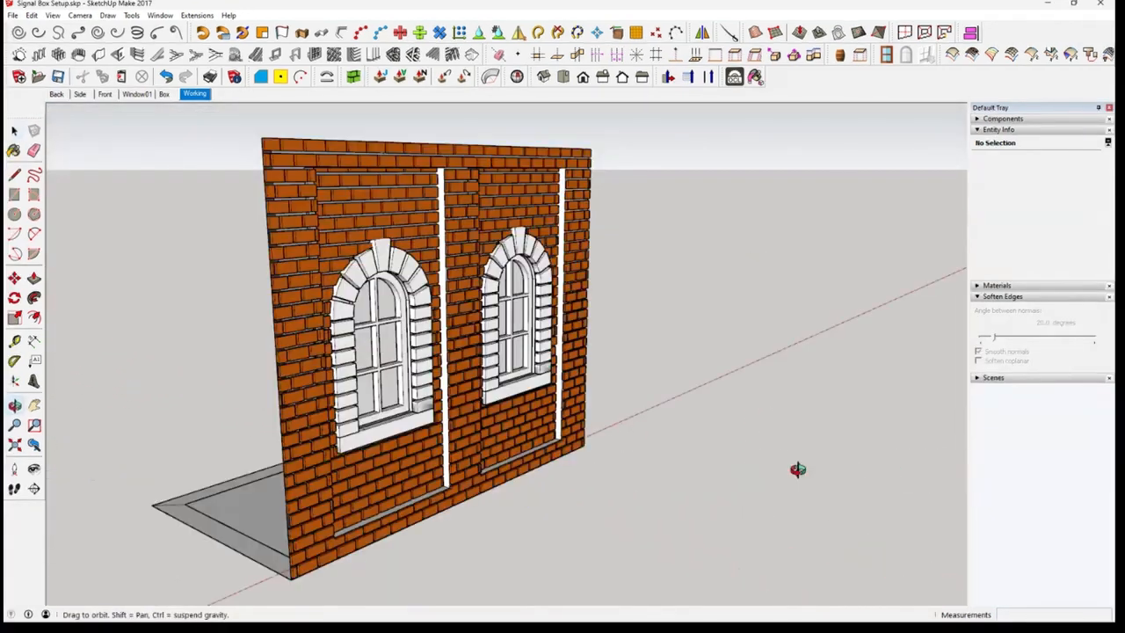
middle_drag(797, 470, 426, 252)
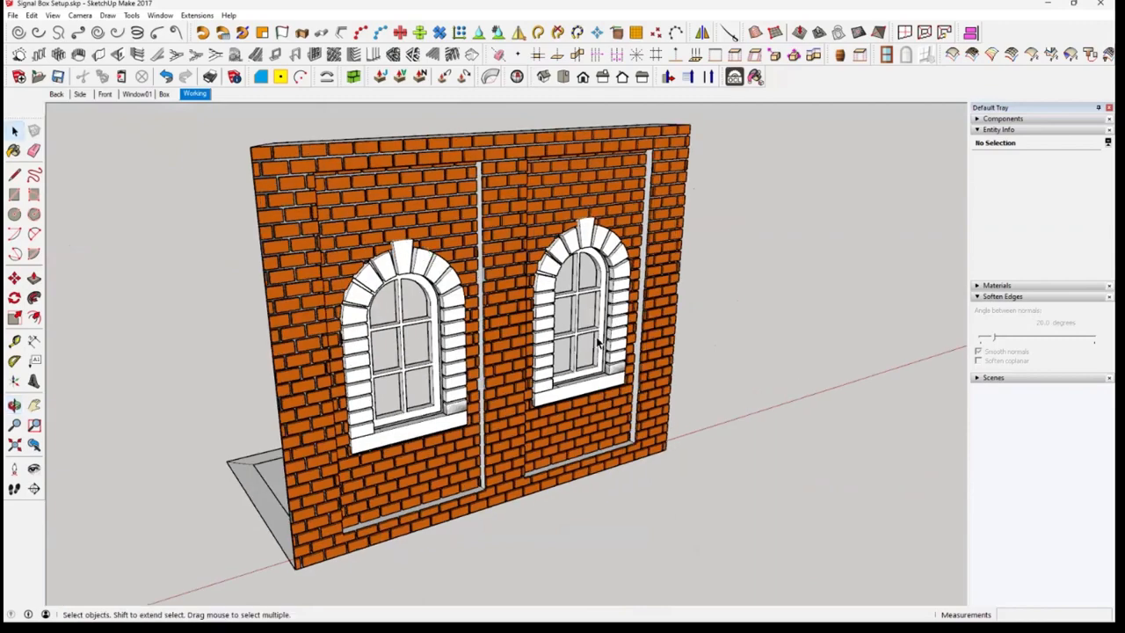
scroll(576, 316, up, 2)
scroll(581, 299, up, 1)
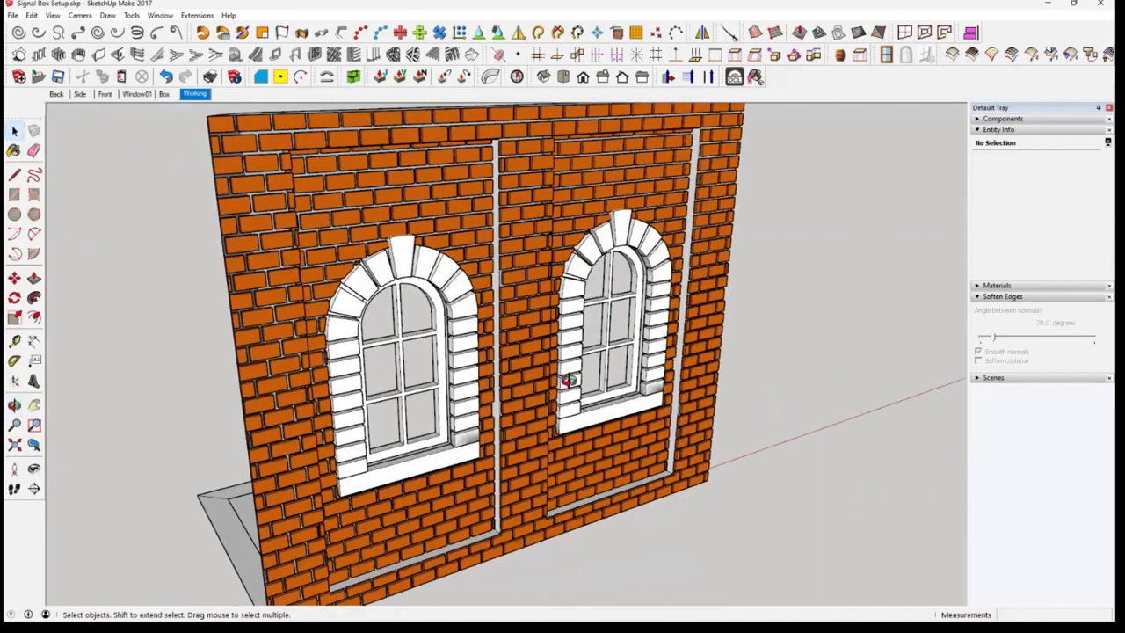
scroll(615, 347, up, 3)
middle_drag(637, 352, 563, 369)
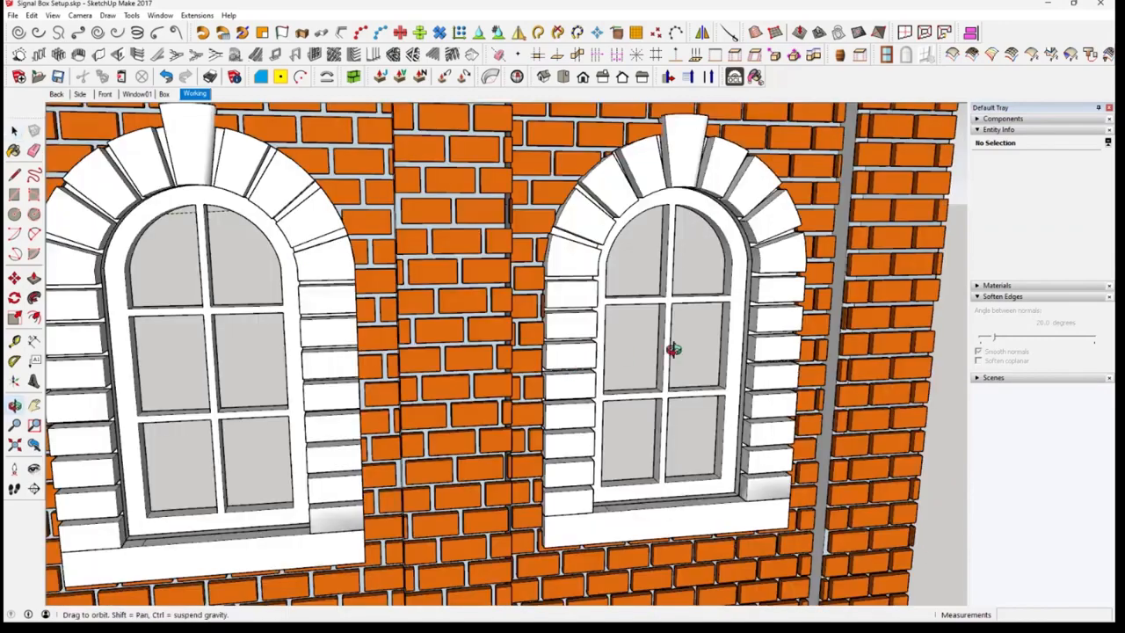
middle_drag(673, 346, 738, 407)
middle_drag(695, 453, 635, 466)
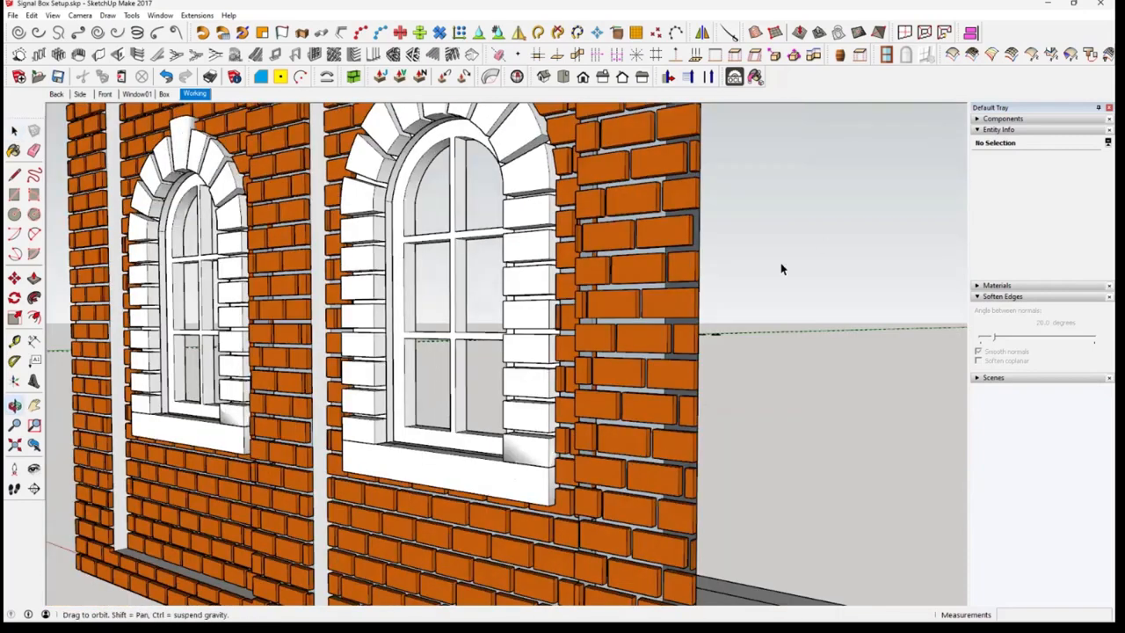
middle_drag(783, 269, 473, 137)
scroll(739, 395, down, 5)
middle_drag(731, 314, 493, 335)
scroll(721, 315, down, 5)
scroll(692, 333, up, 2)
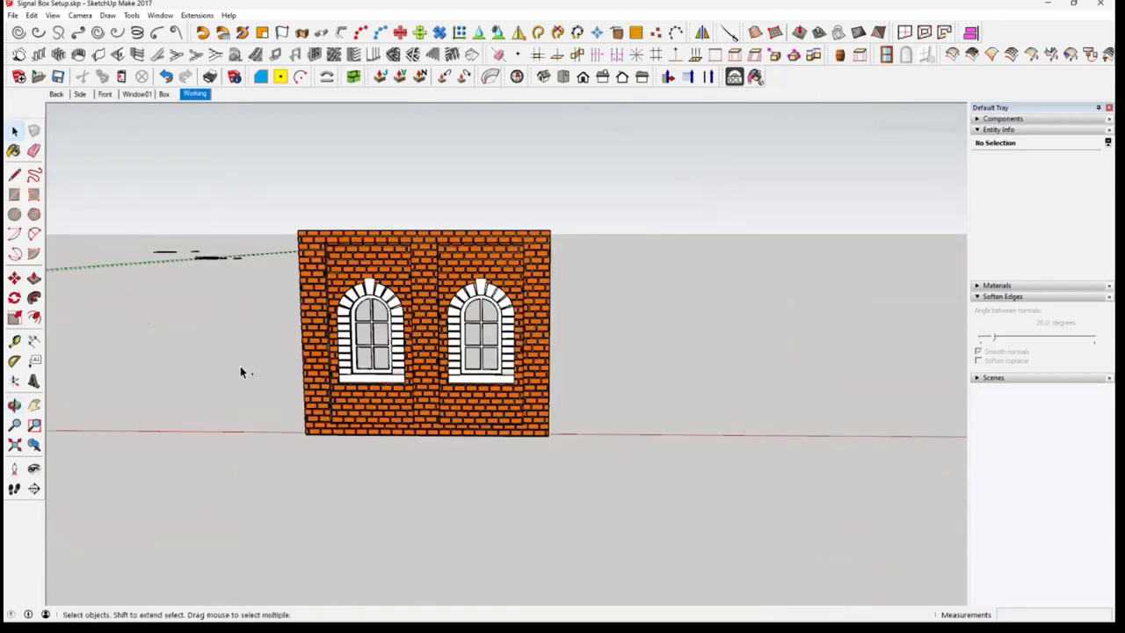
Undo back to the unclad front face, select that face and open its Oob brick parameters
key(ctrl+z)
key(ctrl+z)
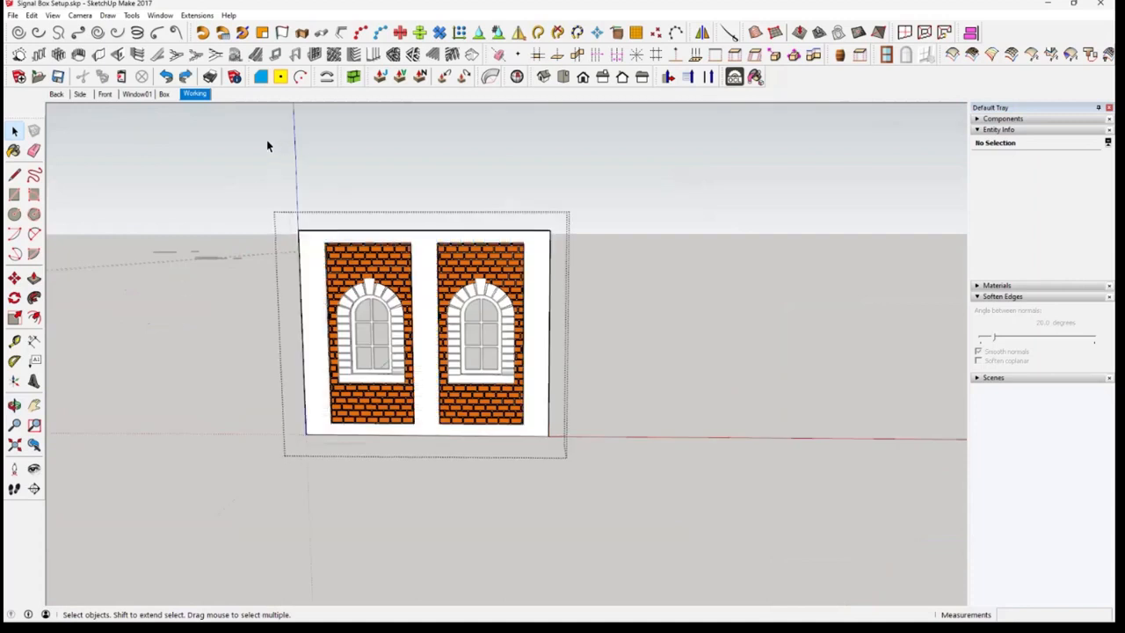
click(374, 236)
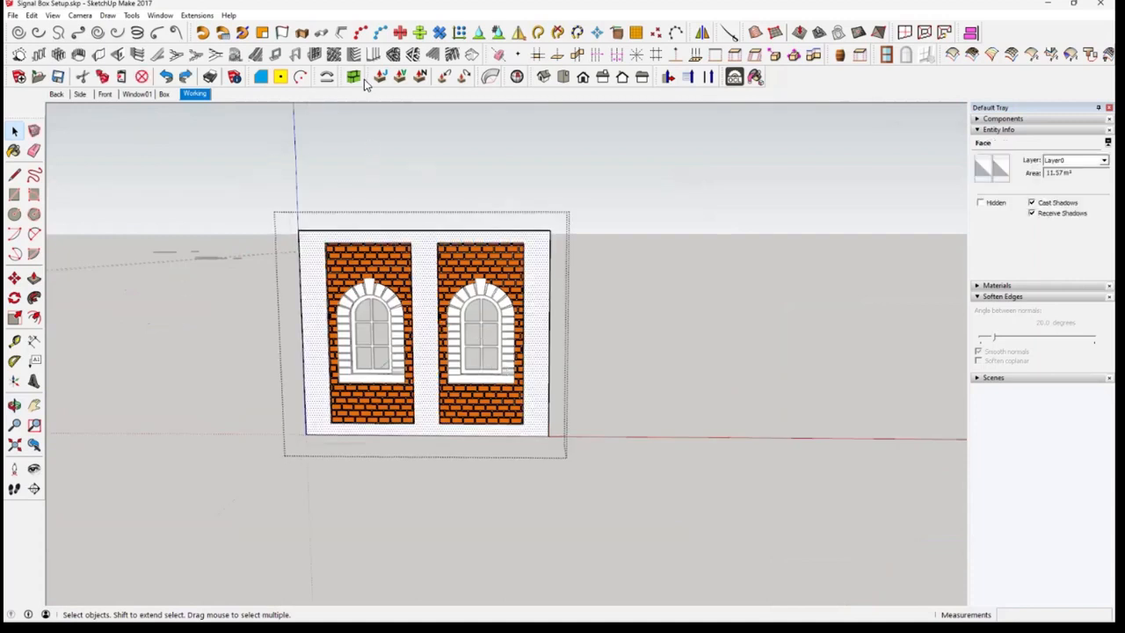
click(352, 79)
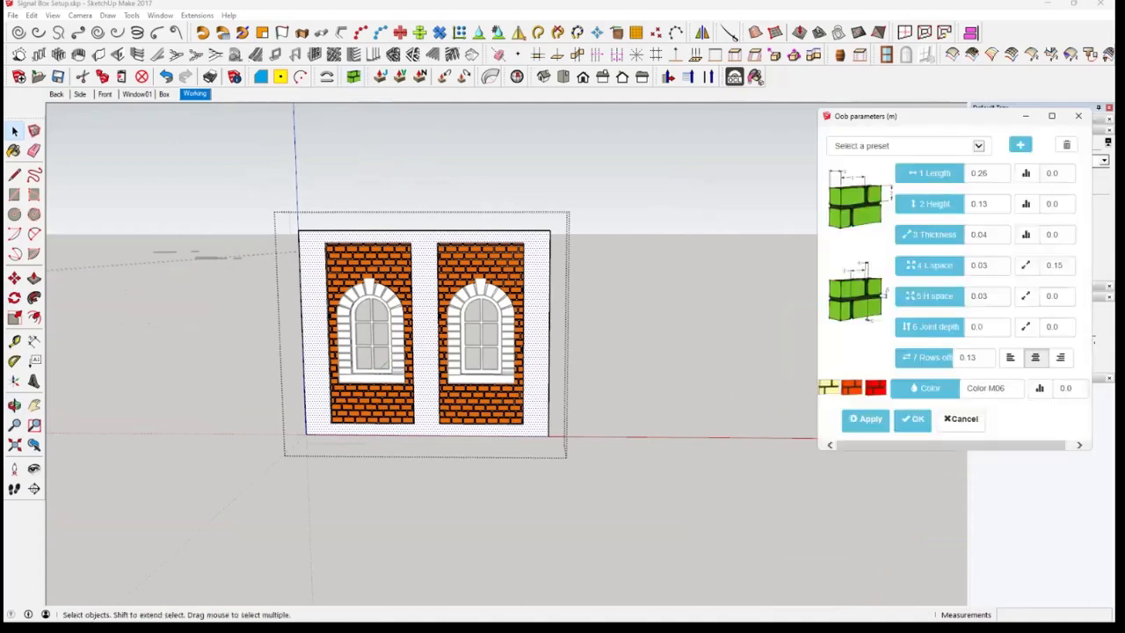
drag(936, 116, 718, 121)
scroll(532, 308, up, 2)
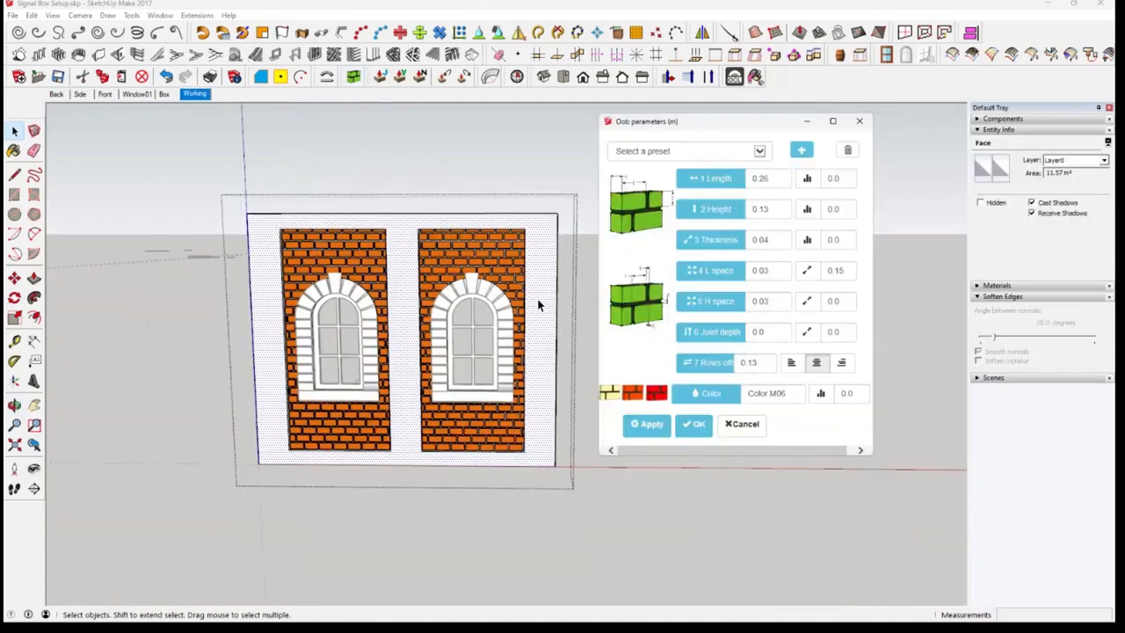
scroll(541, 303, up, 3)
Load the 001 Bricks Linka preset and apply the bricks to the wall's front face
click(761, 152)
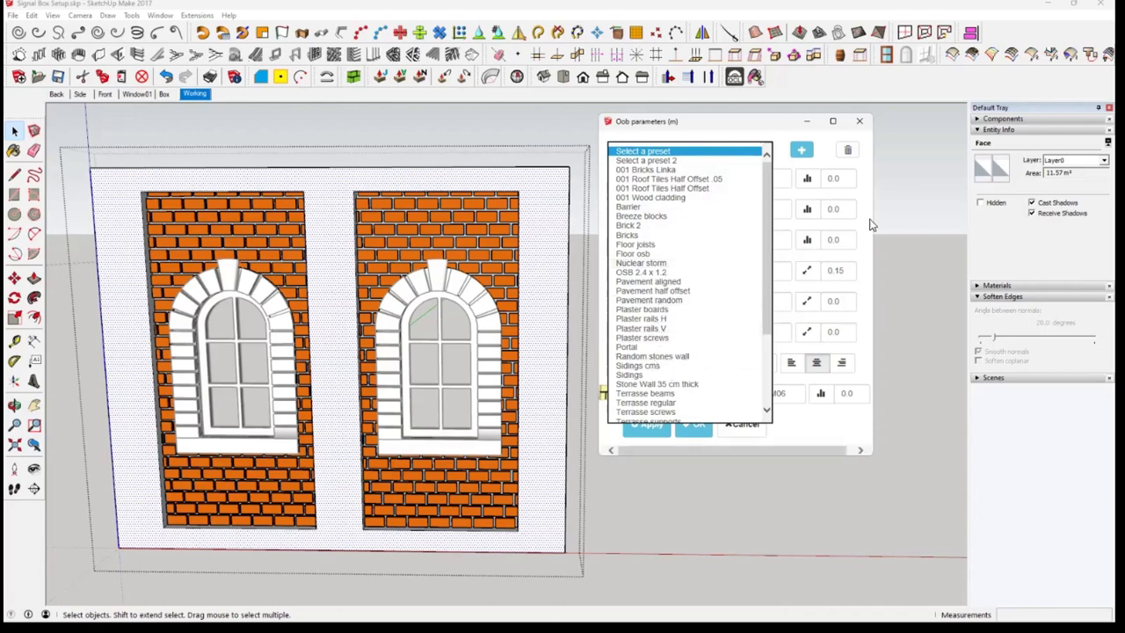
click(902, 246)
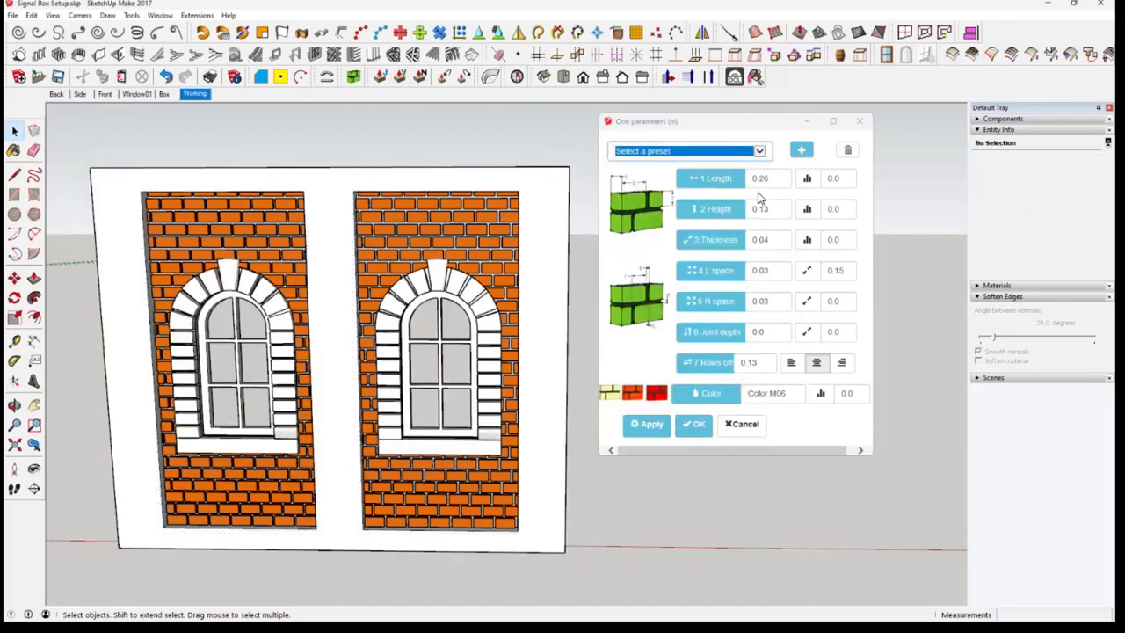
click(758, 156)
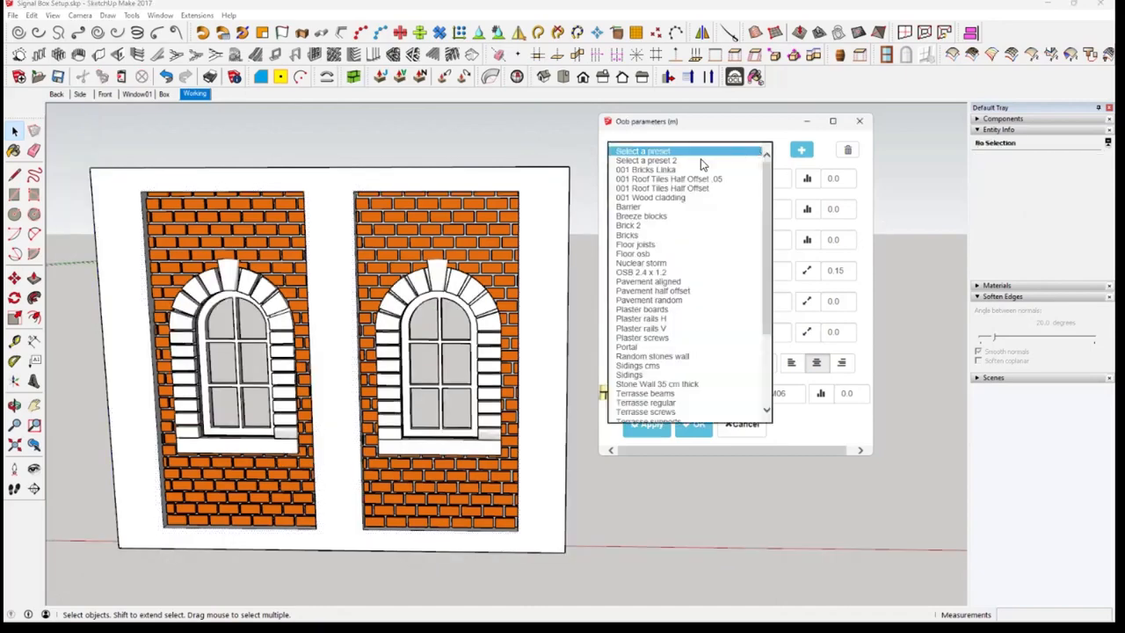
click(668, 170)
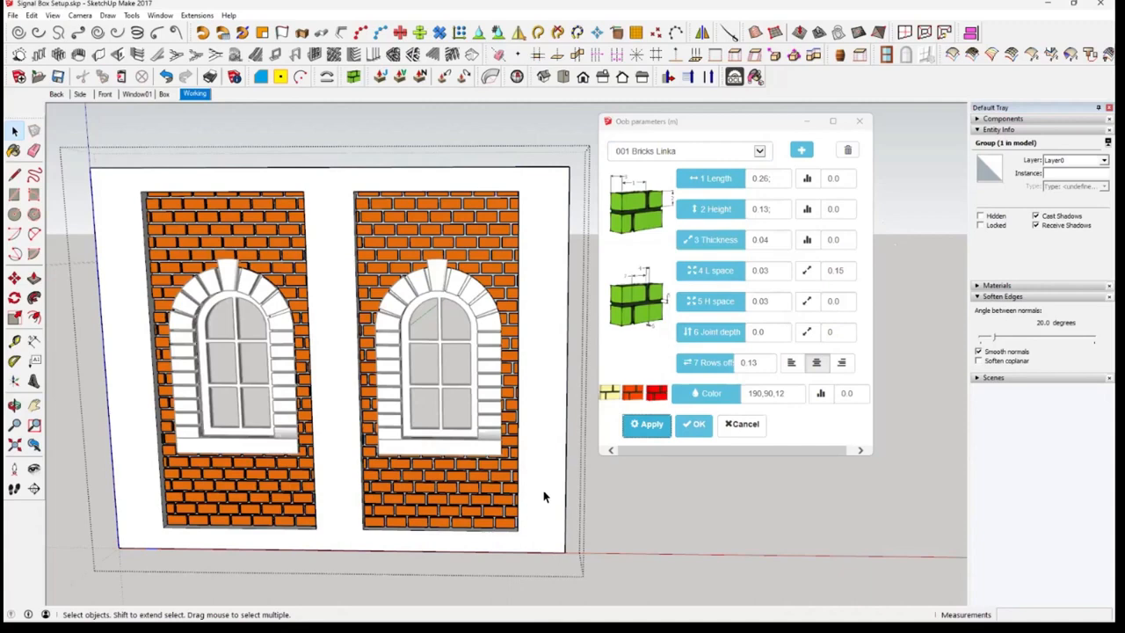
click(540, 519)
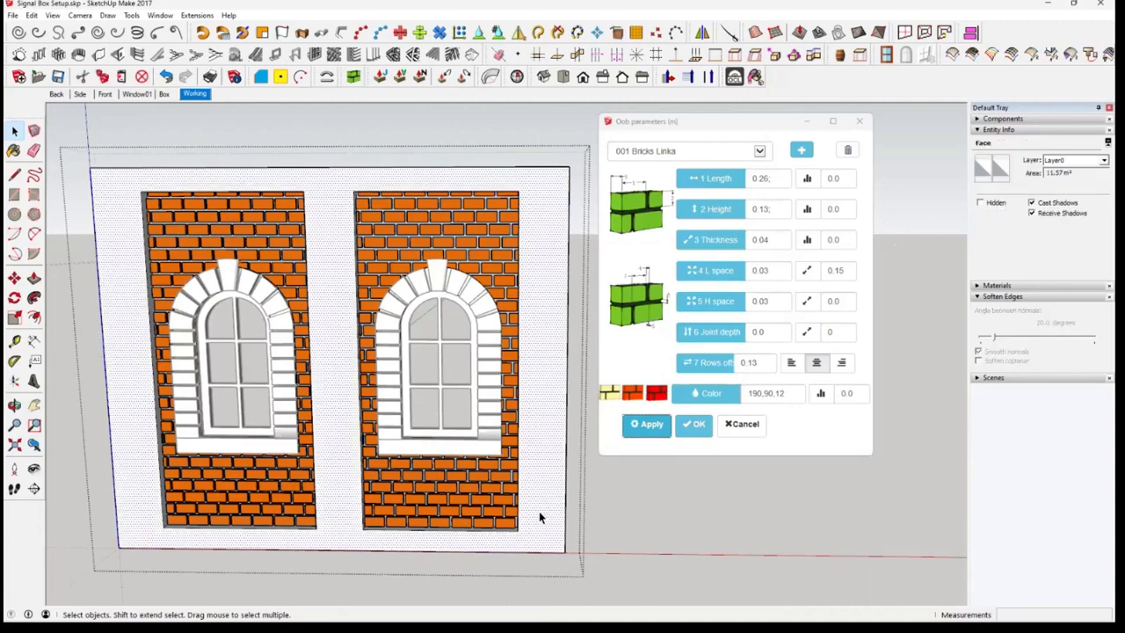
click(646, 426)
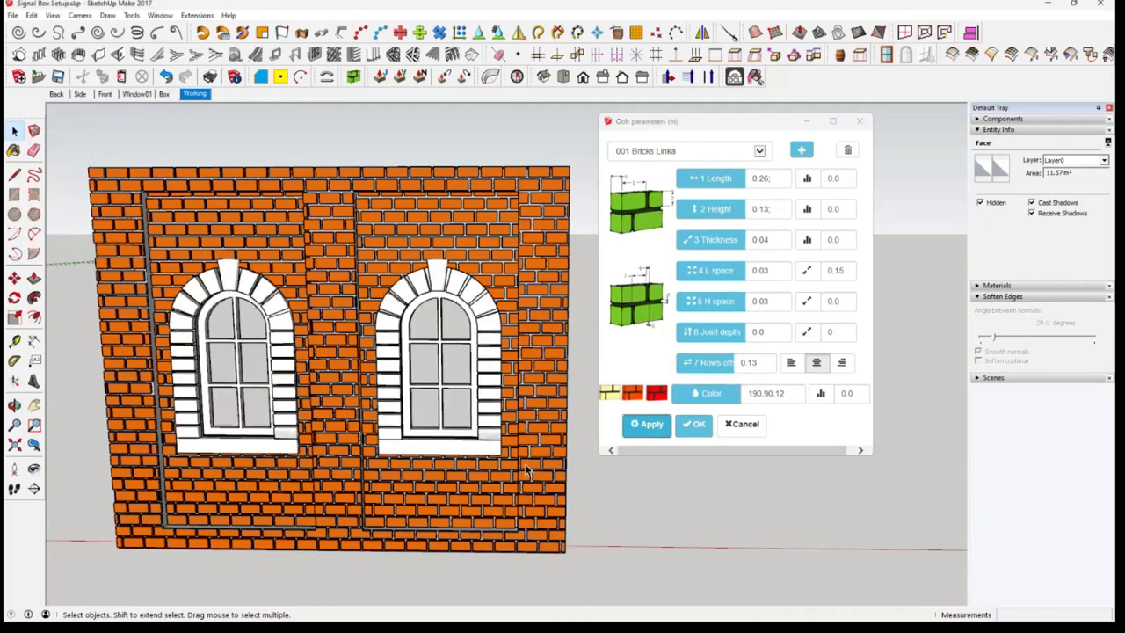
click(580, 441)
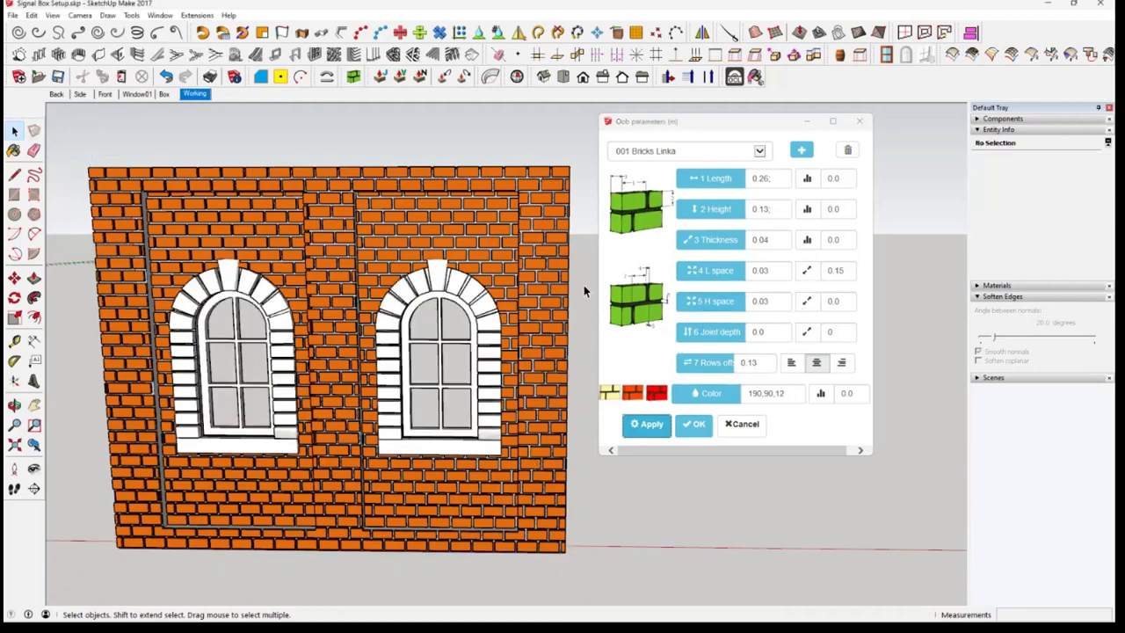
Draw a separate rectangle of about 61 m² below the brick wall, reverse its face and select its lower edge along with it
scroll(579, 261, down, 5)
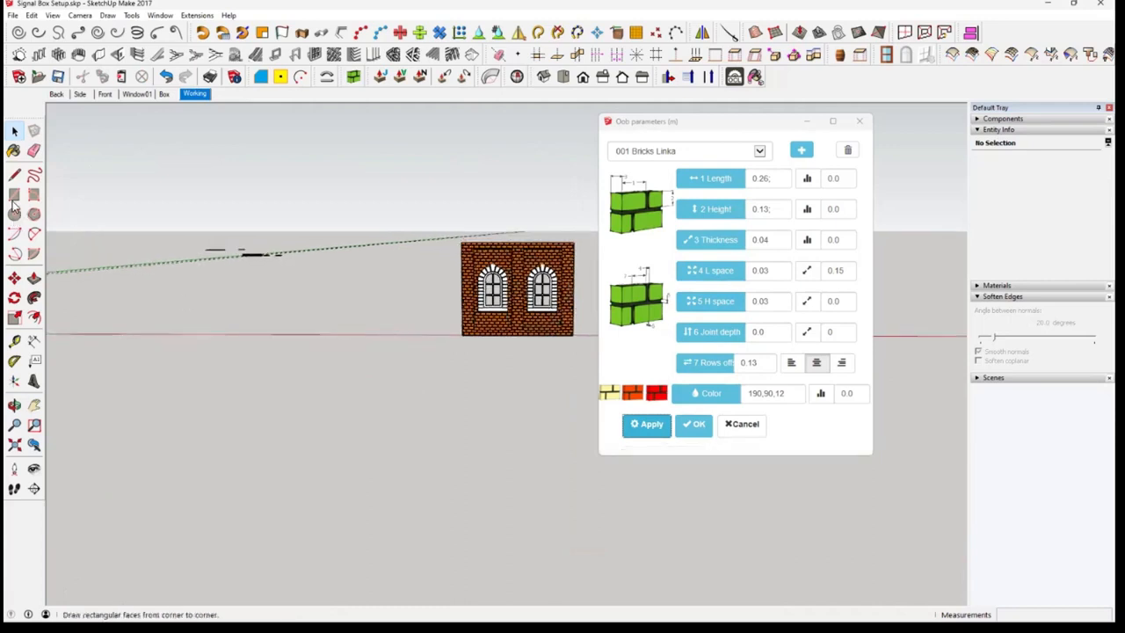
click(14, 195)
click(380, 372)
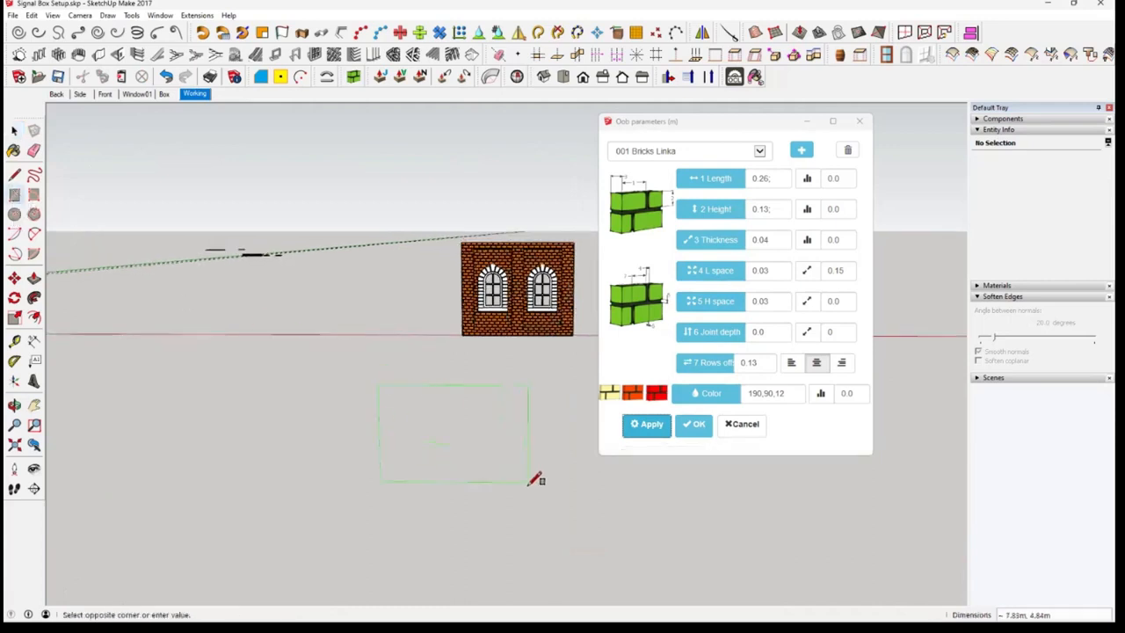
click(560, 492)
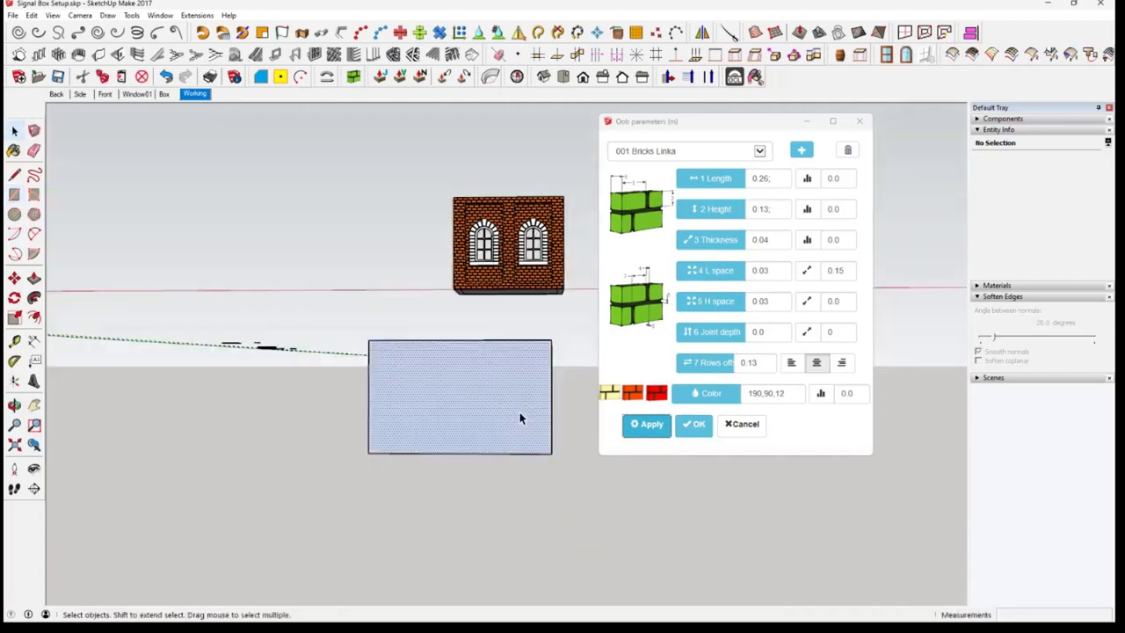
right_click(520, 412)
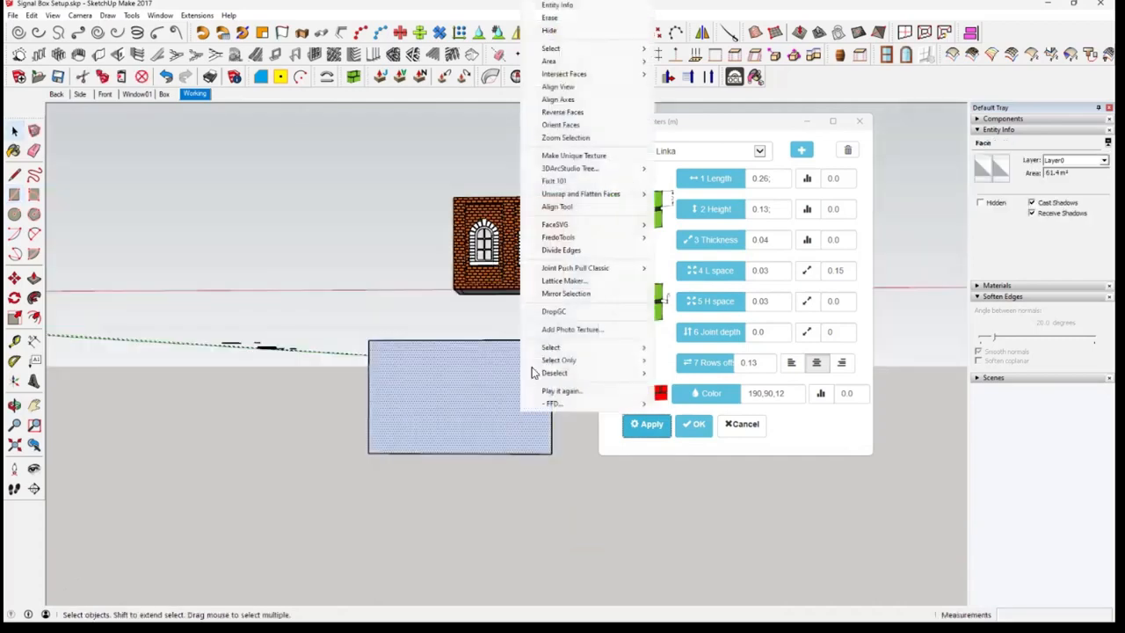
click(567, 112)
scroll(527, 393, up, 8)
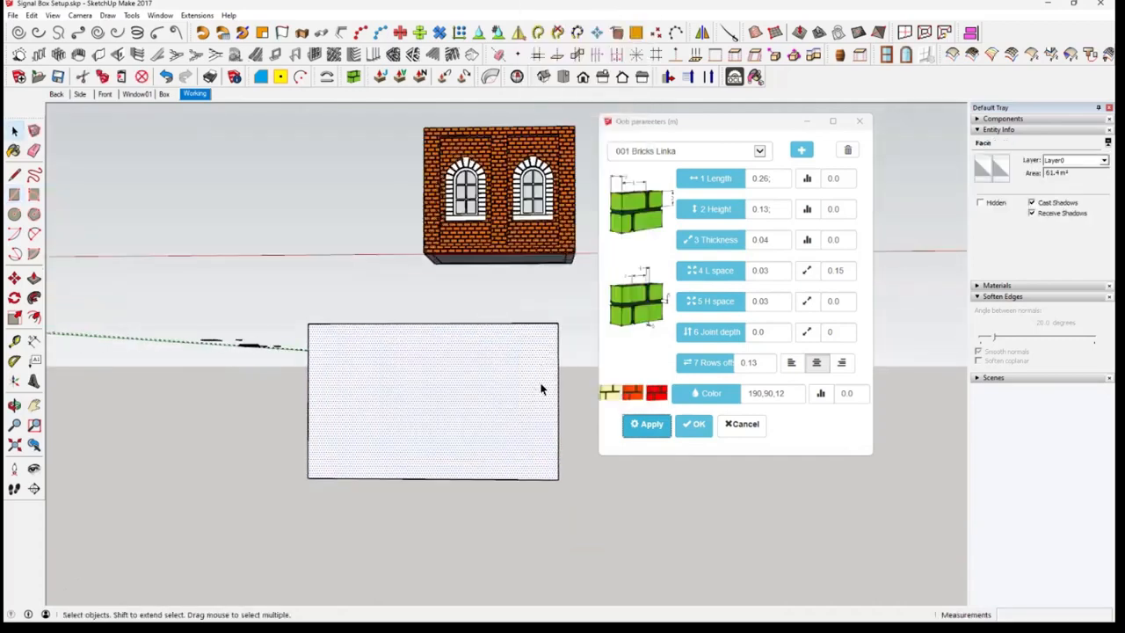
scroll(543, 387, up, 2)
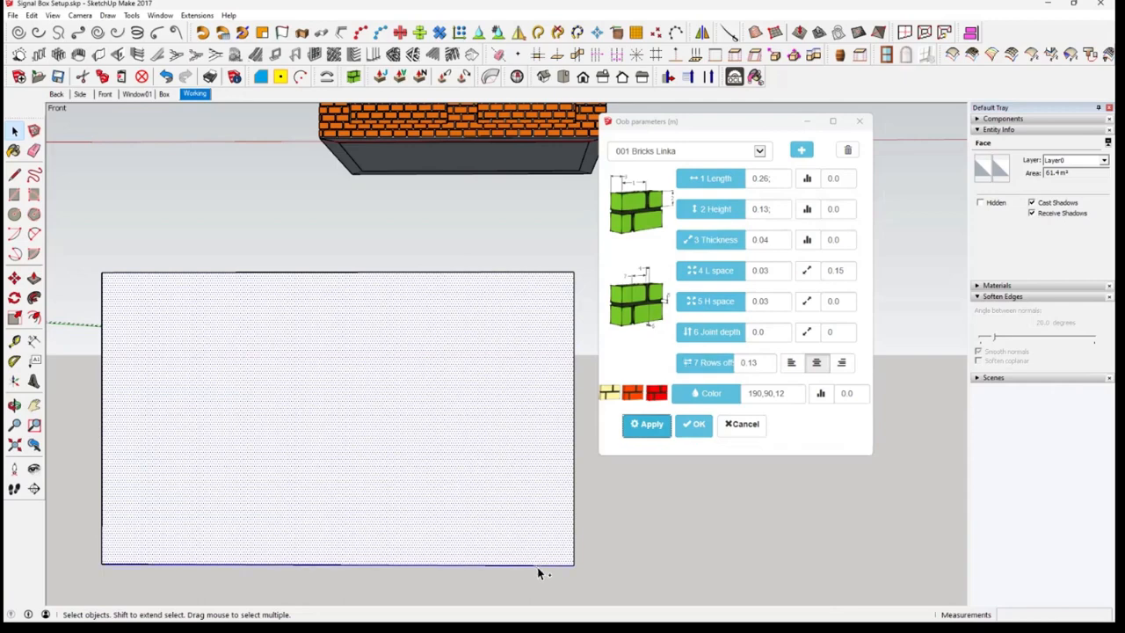
Clad the separate rectangle with the 001 Bricks Linka bricks, accepting the large number of elements, and inspect the brickwork
click(648, 425)
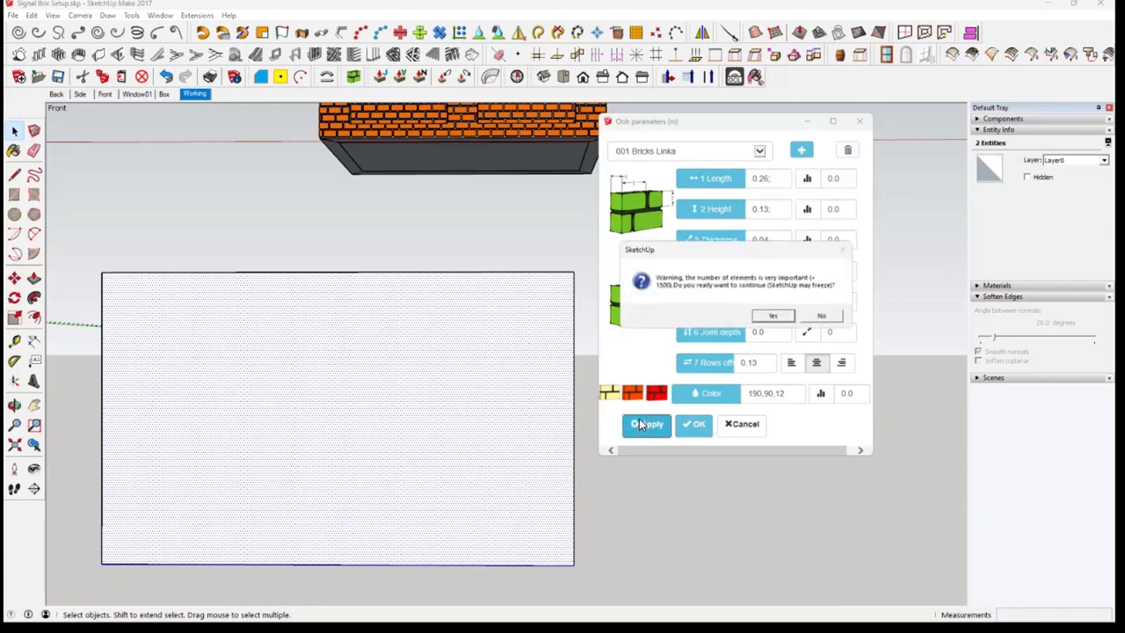
click(773, 316)
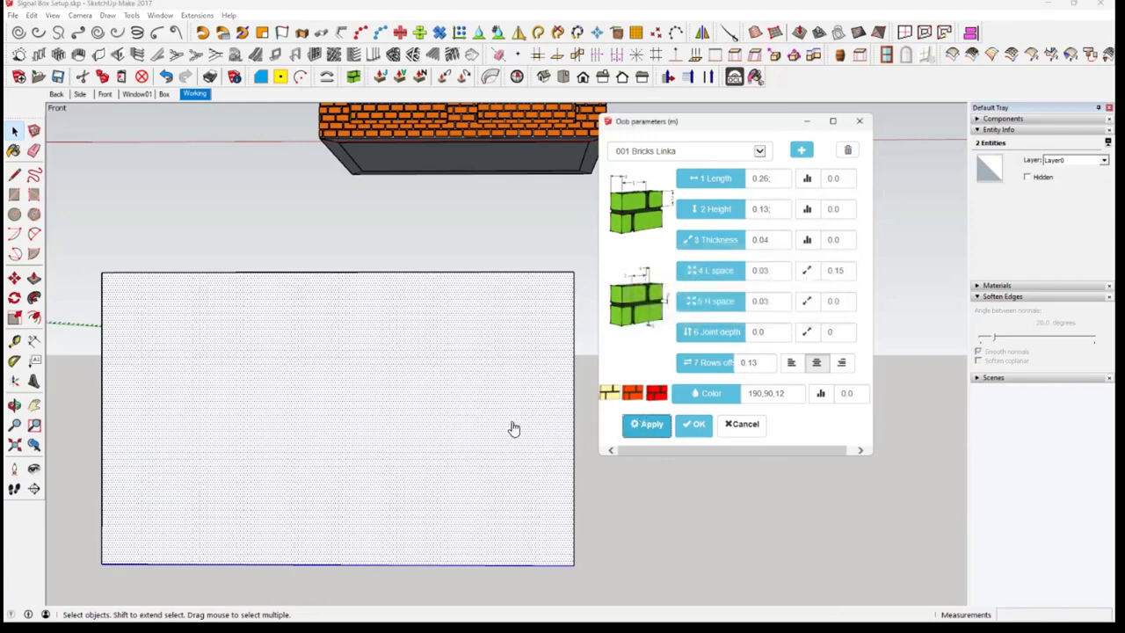
scroll(536, 338, up, 2)
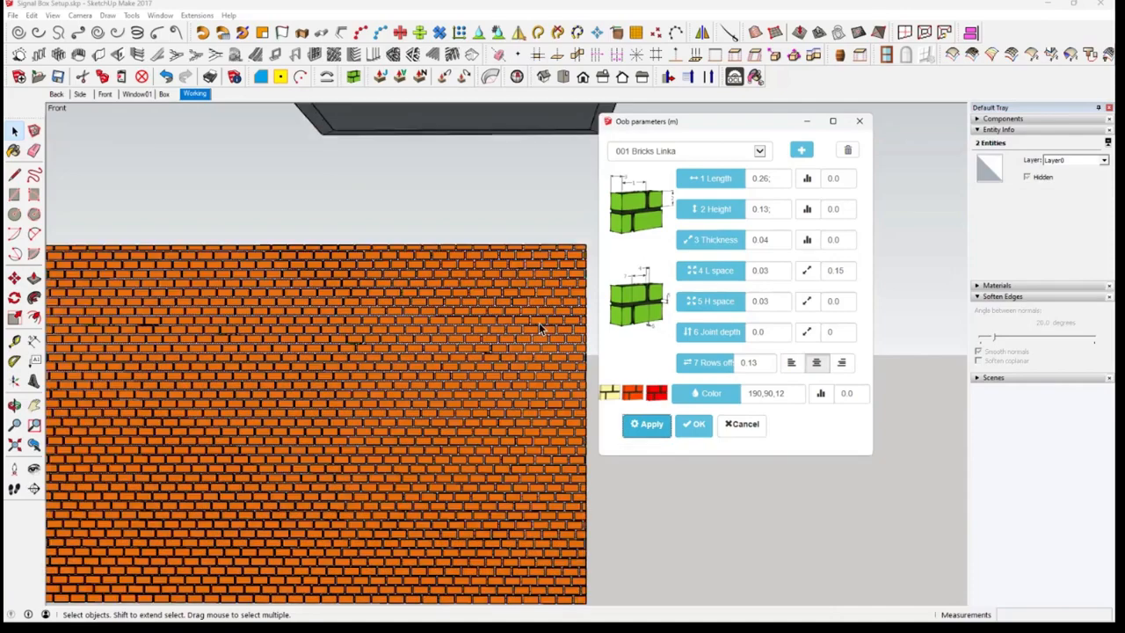
scroll(544, 316, up, 1)
scroll(515, 342, up, 1)
scroll(447, 342, up, 1)
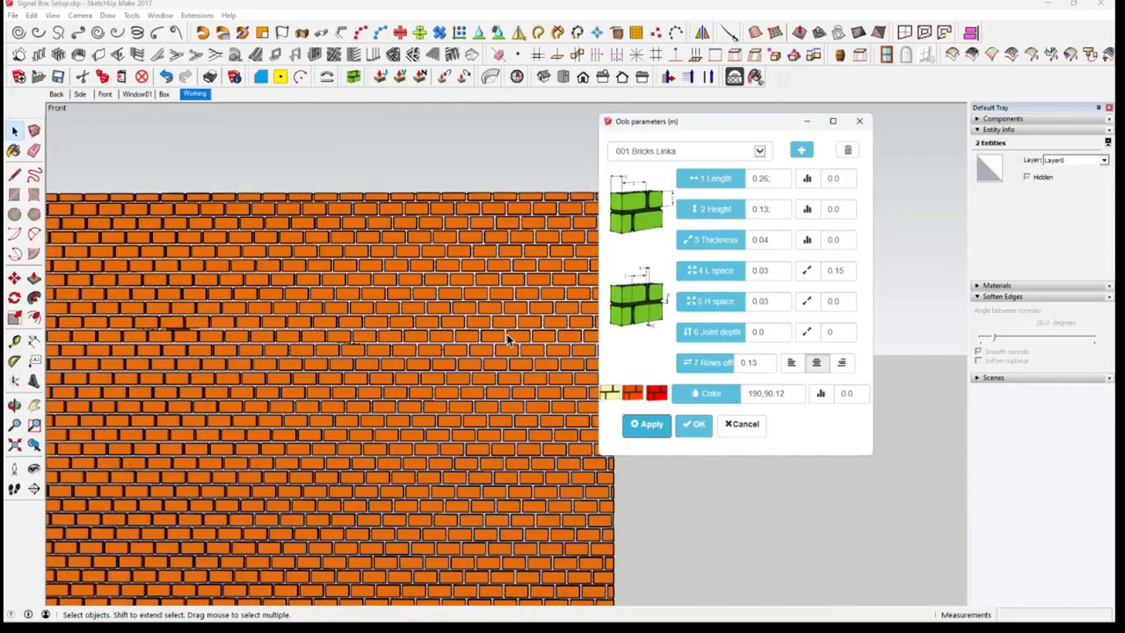
scroll(388, 296, up, 1)
middle_drag(387, 296, 587, 304)
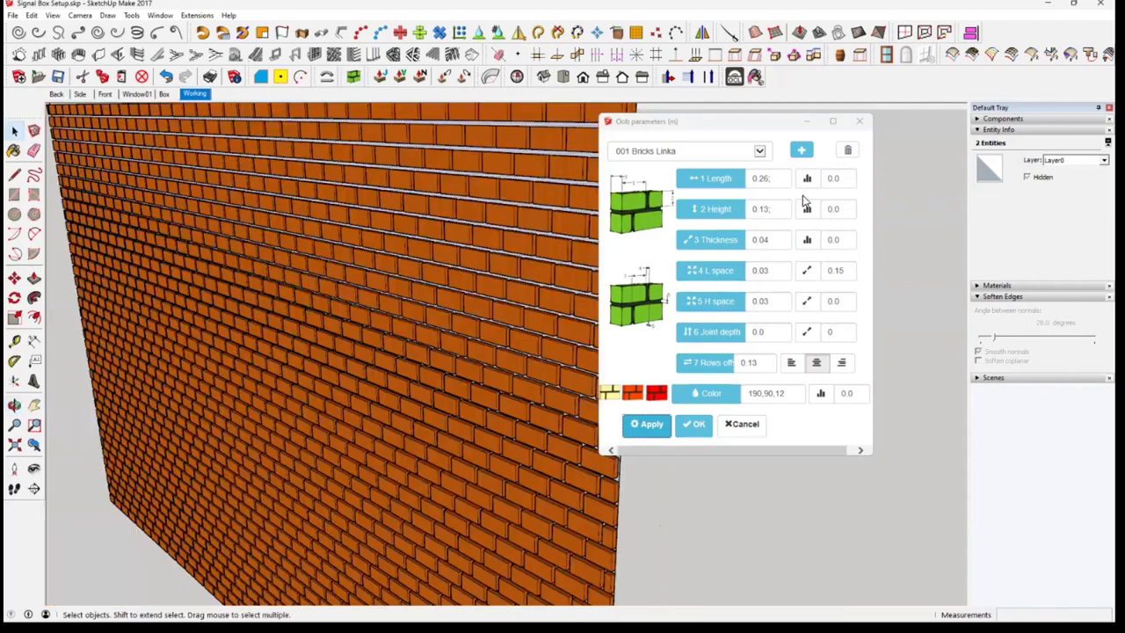
Set the brick length's random variation to 1 and rebuild the test rectangle's cladding, accepting the large number of elements
middle_drag(598, 235, 826, 186)
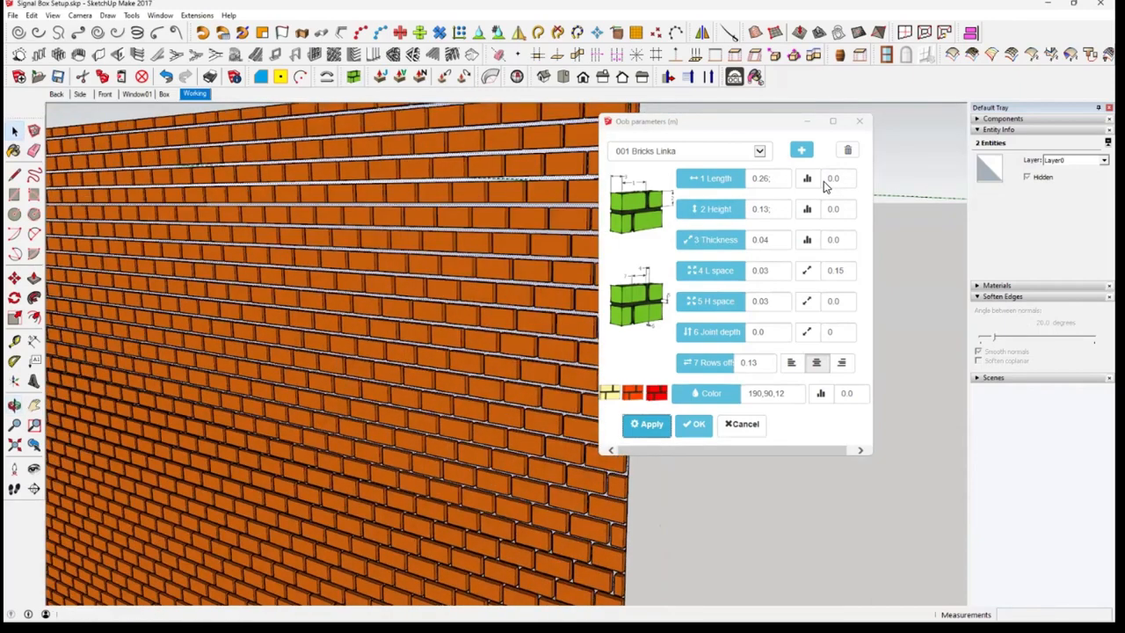
double_click(827, 181)
text(1)
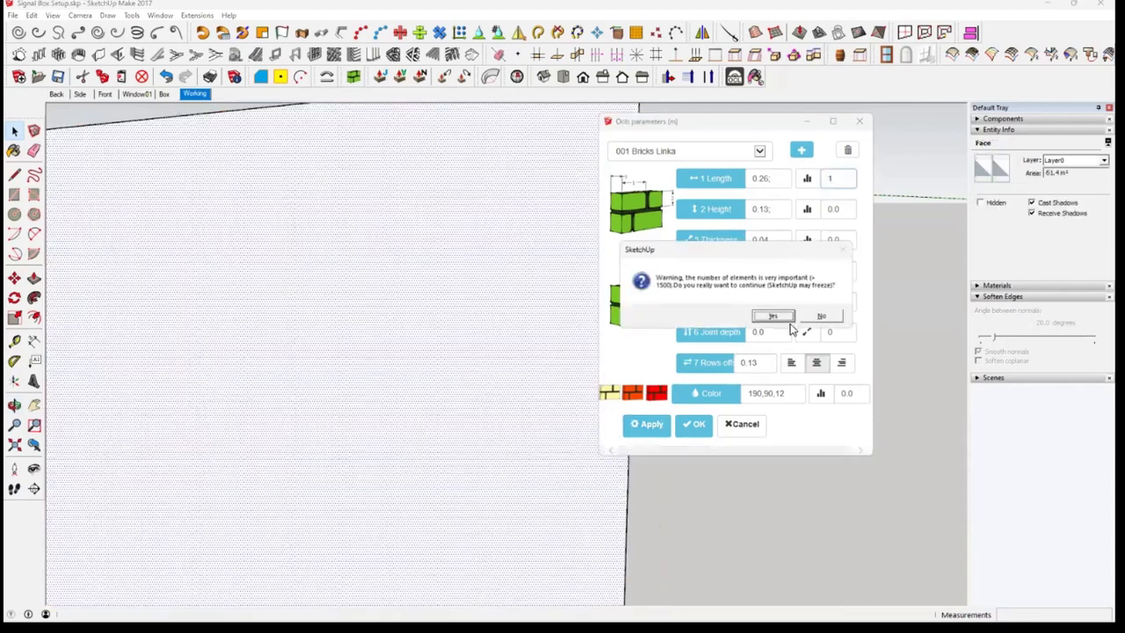
click(774, 317)
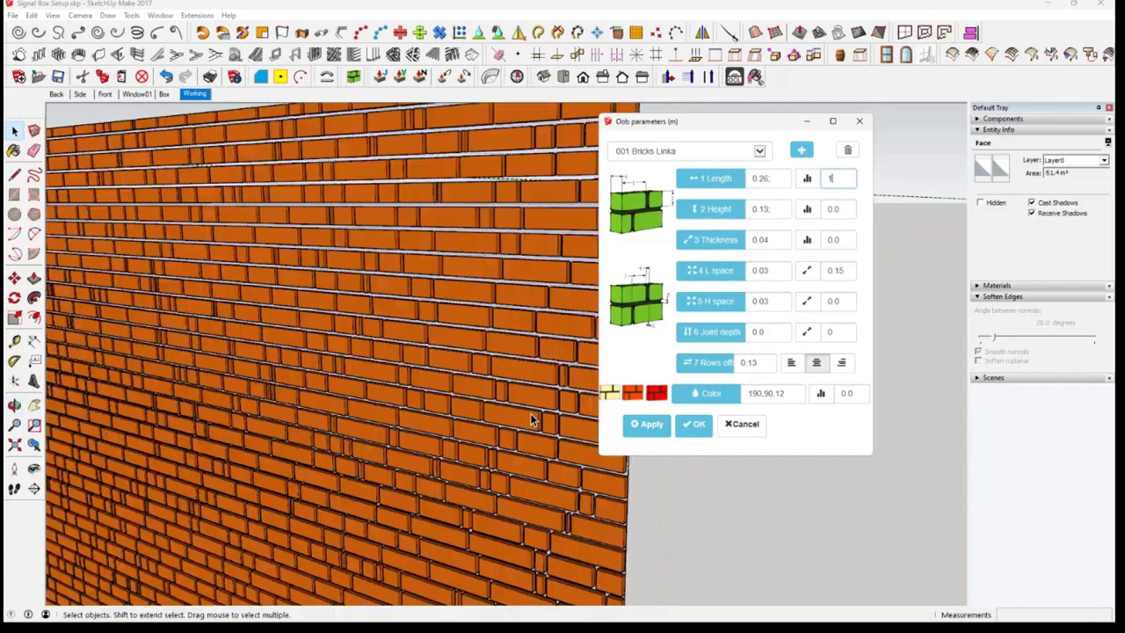
Examine the effect of the random brick lengths across the test rectangle's rows
scroll(519, 435, down, 3)
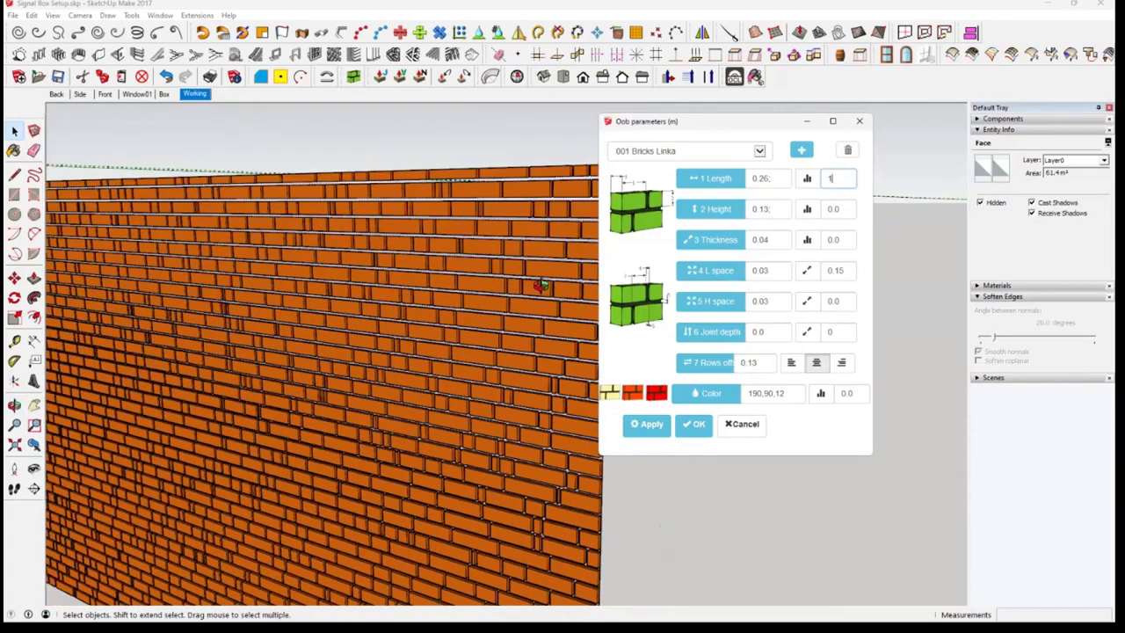
scroll(479, 388, up, 1)
middle_drag(480, 387, 560, 362)
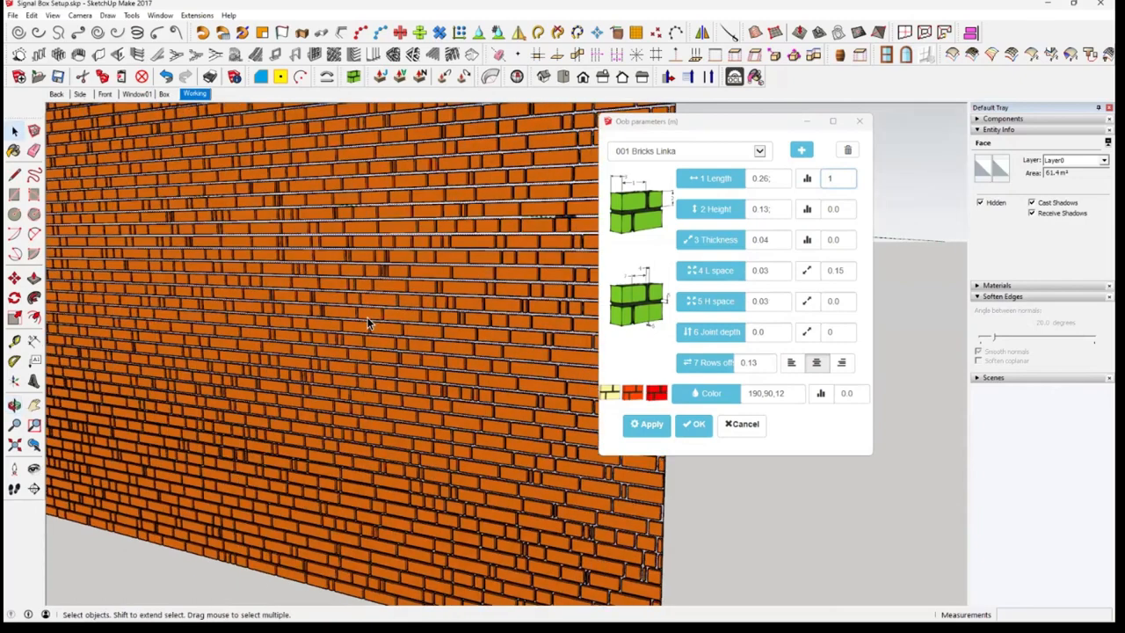
scroll(368, 318, up, 1)
middle_drag(368, 321, 467, 326)
scroll(467, 325, up, 1)
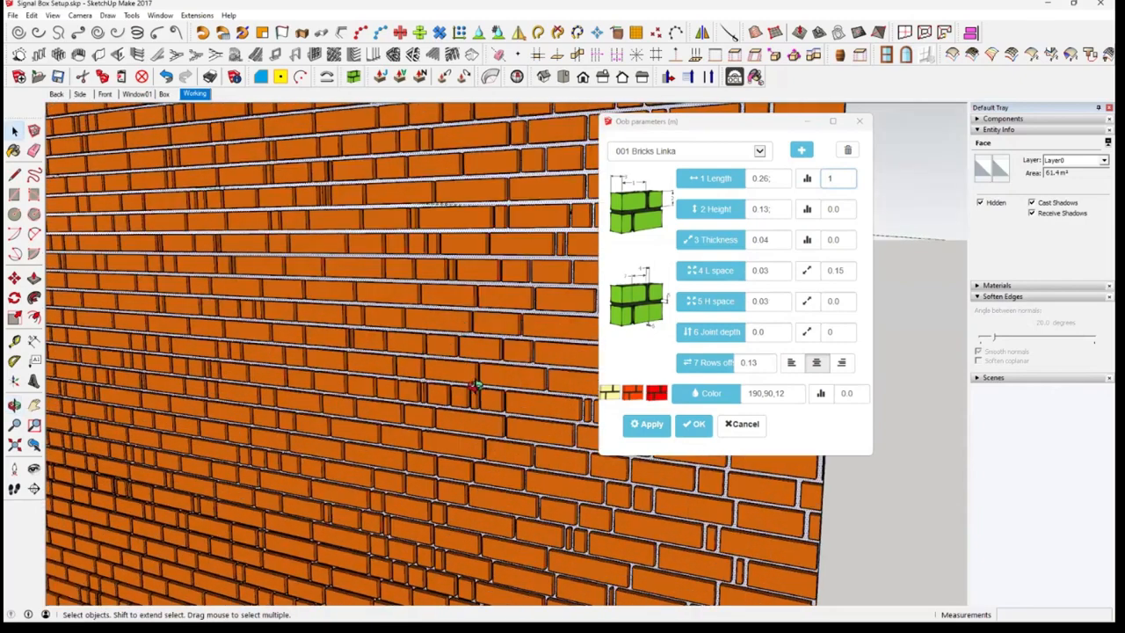
middle_drag(492, 373, 360, 378)
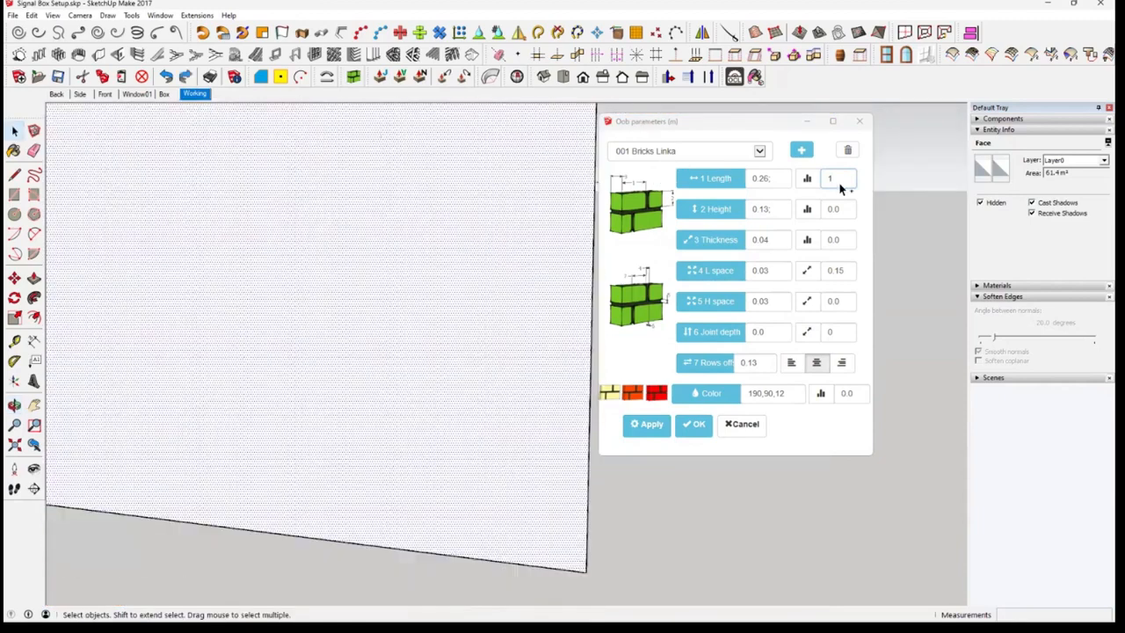
Set the brick length's random variation to 0 and reapply the bricks, accepting the large number of elements
drag(843, 177, 823, 186)
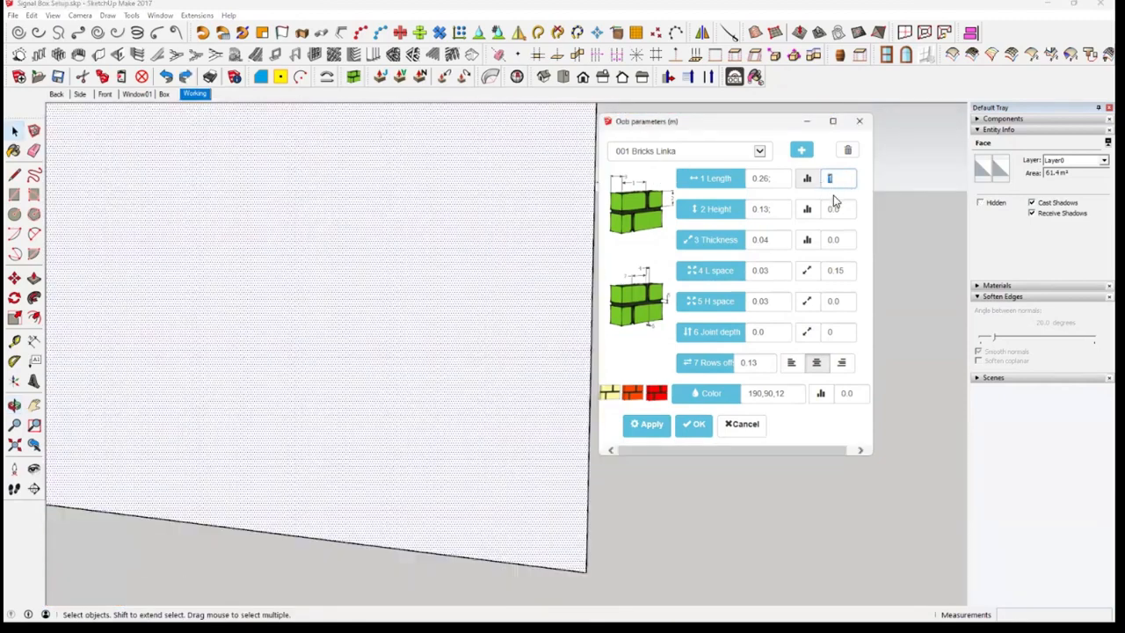
text(0)
click(646, 424)
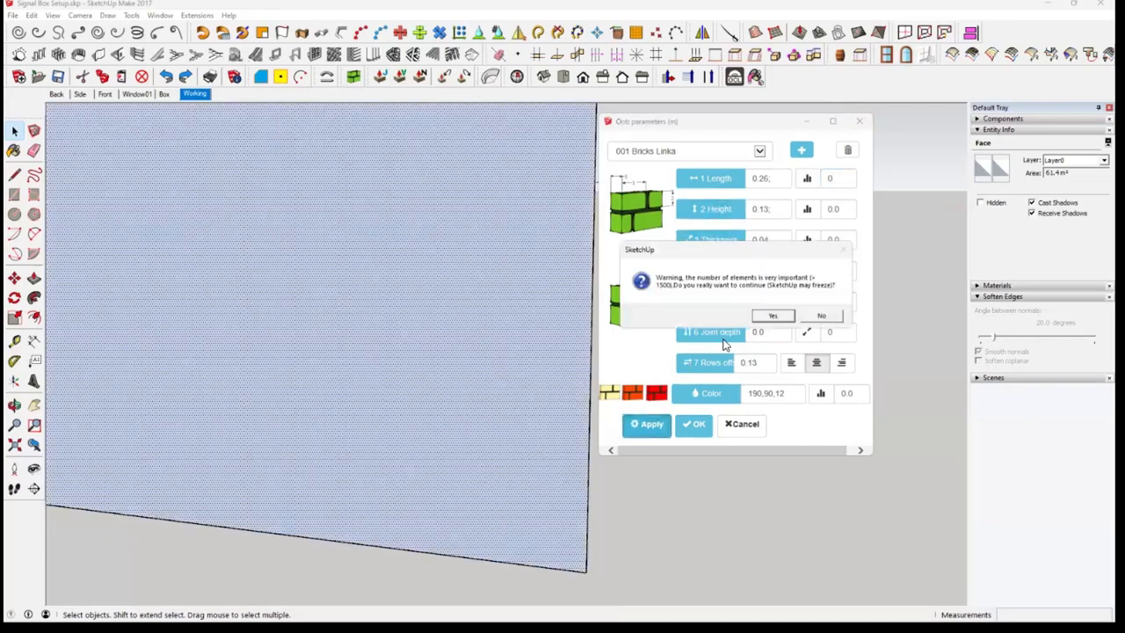
click(773, 316)
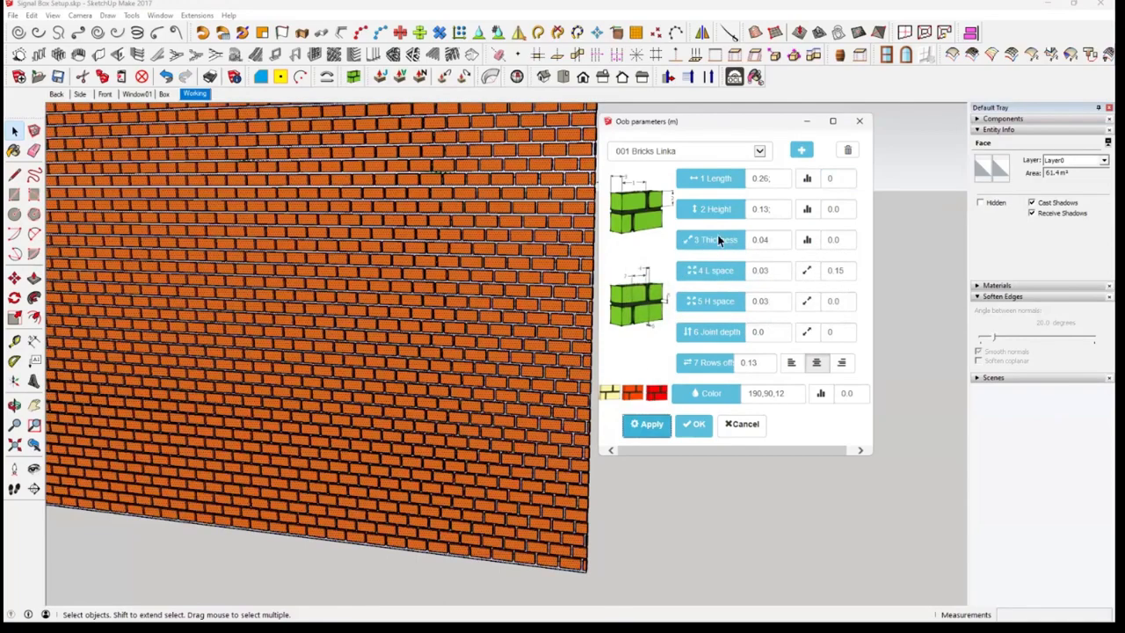
Set the brick thickness's random variation to 1 and rebuild the cladding, accepting the large number of elements
double_click(826, 239)
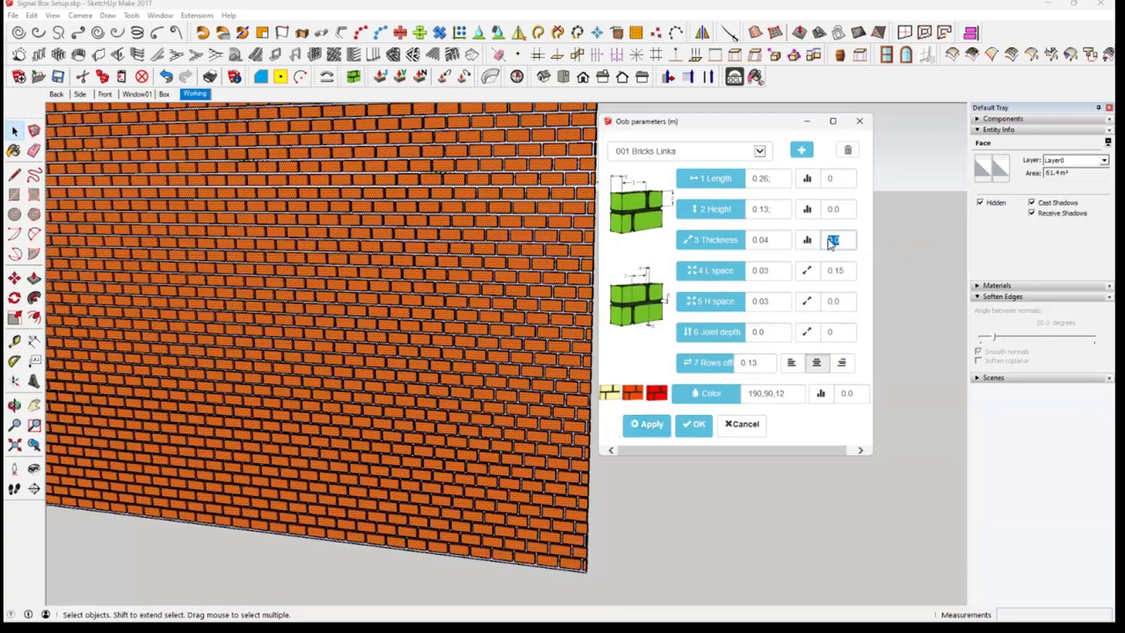
text(1)
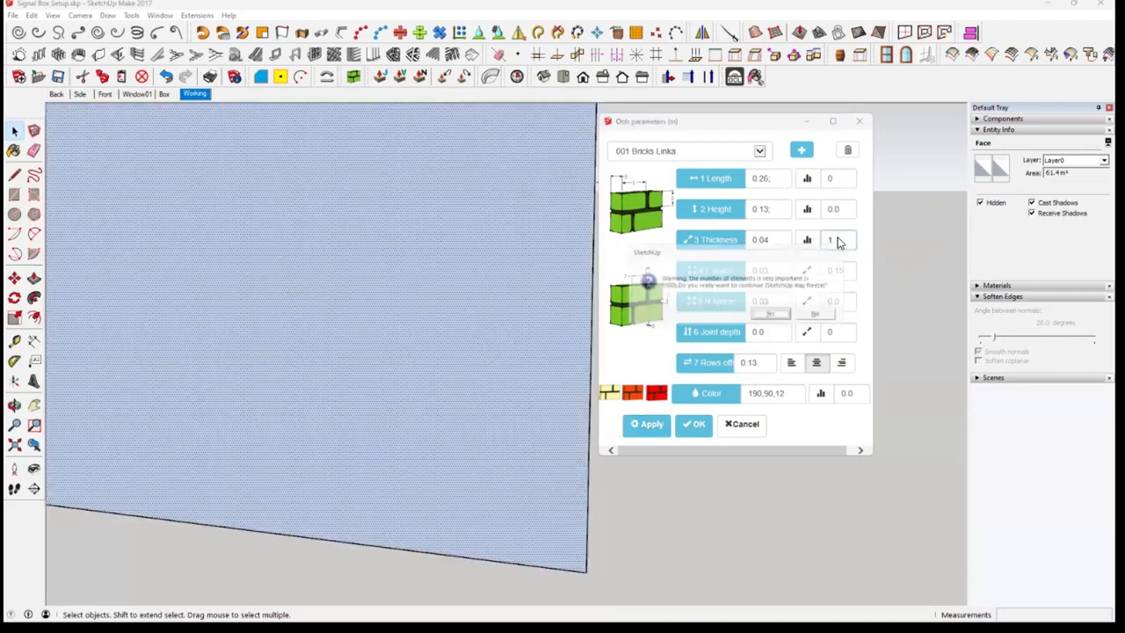
click(771, 317)
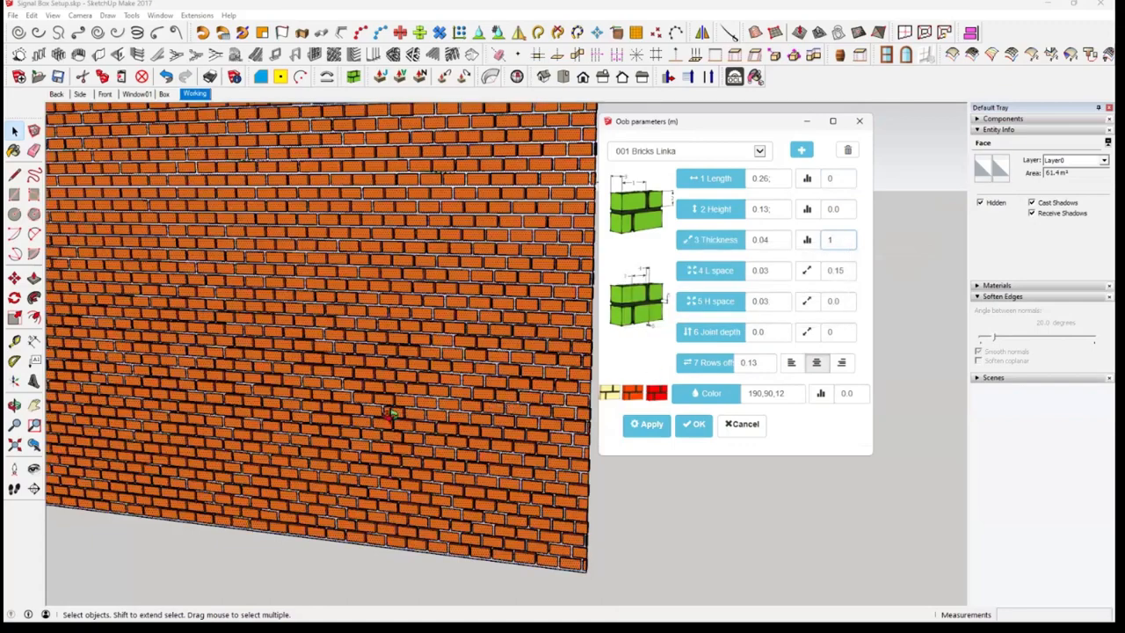
Examine the test rectangle's face and side edges to see how far individual bricks project with random thickness
scroll(569, 417, up, 1)
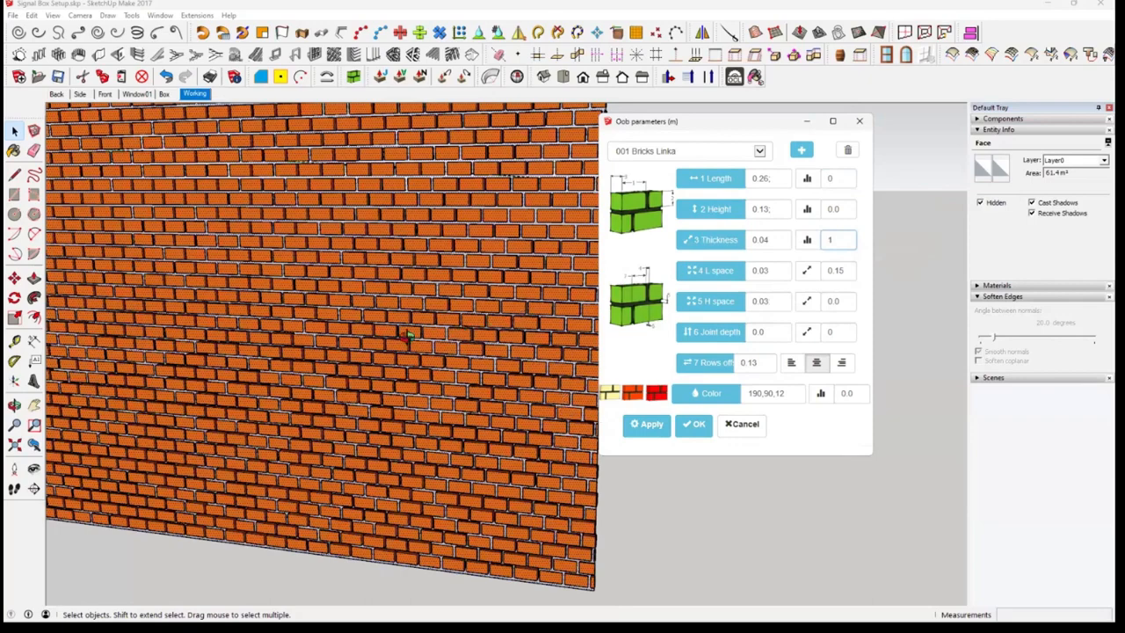
scroll(516, 293, up, 1)
scroll(501, 269, up, 1)
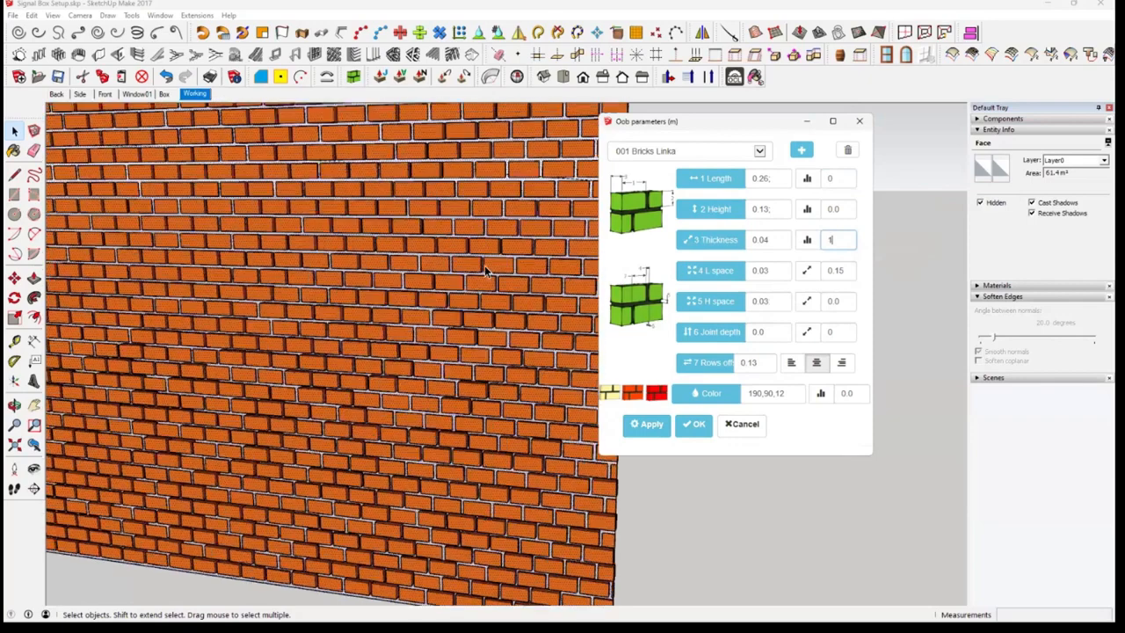
scroll(455, 251, up, 1)
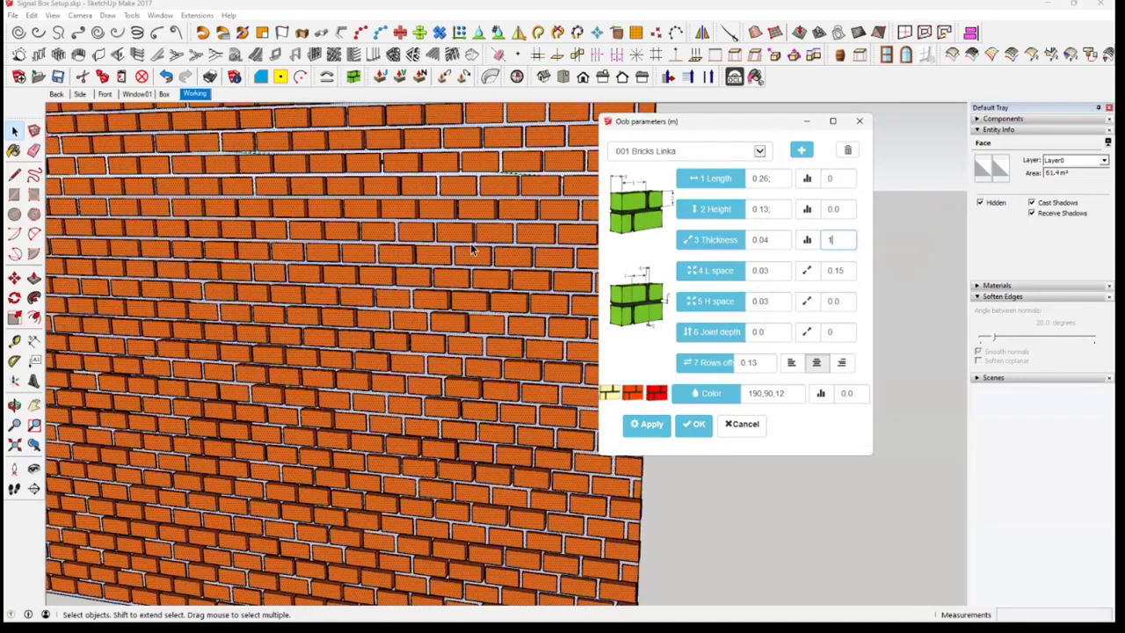
middle_drag(471, 248, 365, 257)
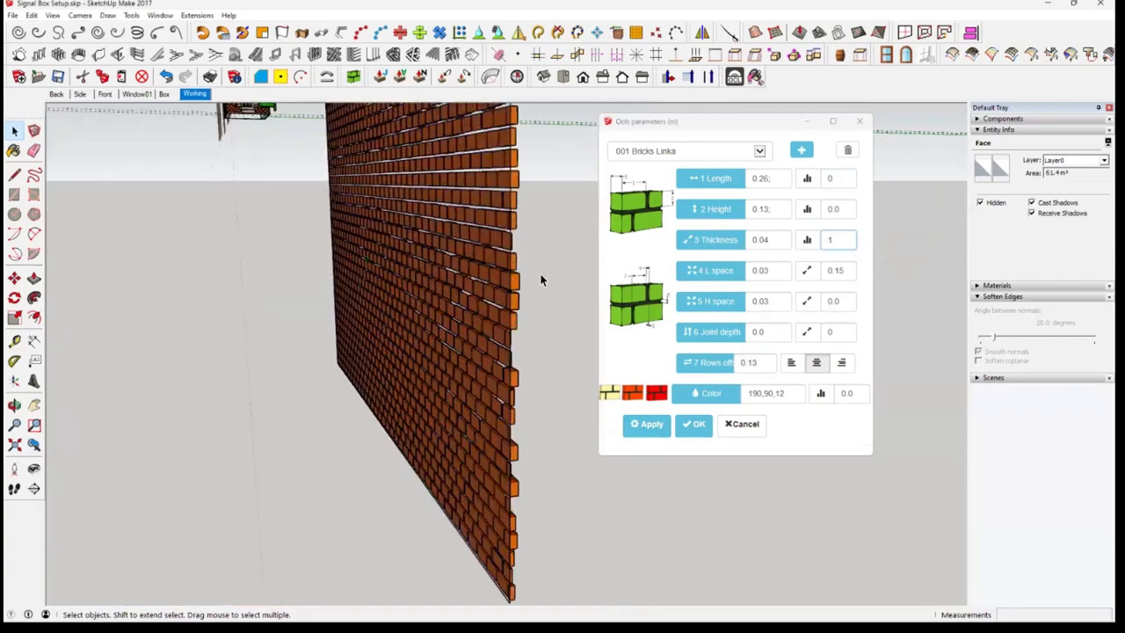
middle_drag(541, 280, 486, 299)
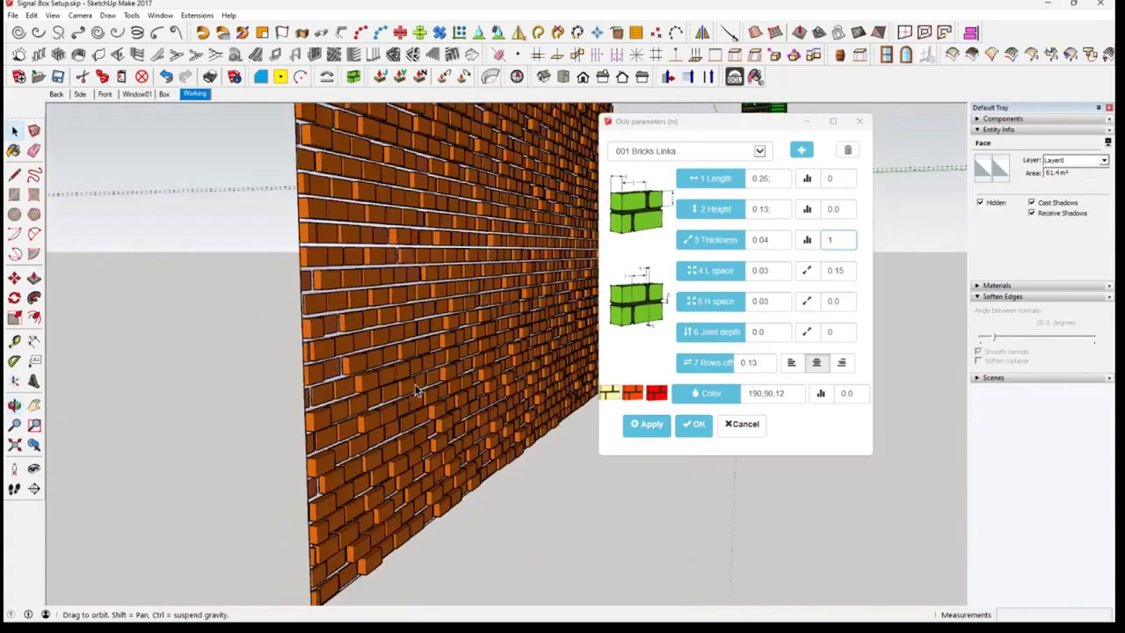
middle_drag(415, 384, 394, 411)
scroll(392, 413, up, 3)
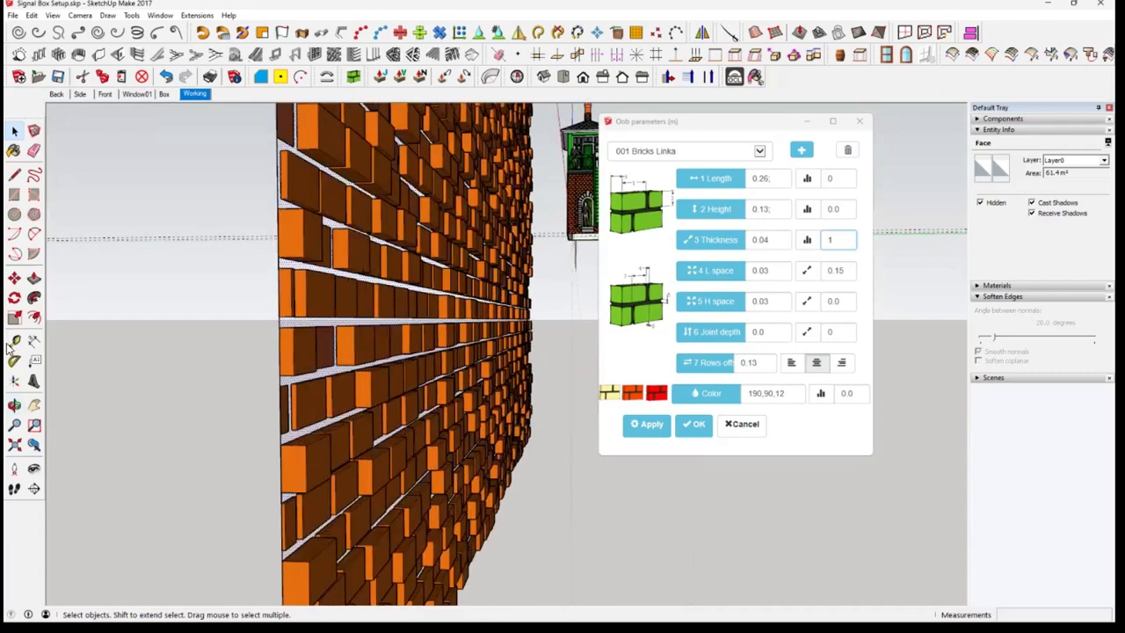
Measure one projecting brick's depth from the backing face with the Tape Measure and review the brick relief along the wall
scroll(385, 310, up, 4)
key(t)
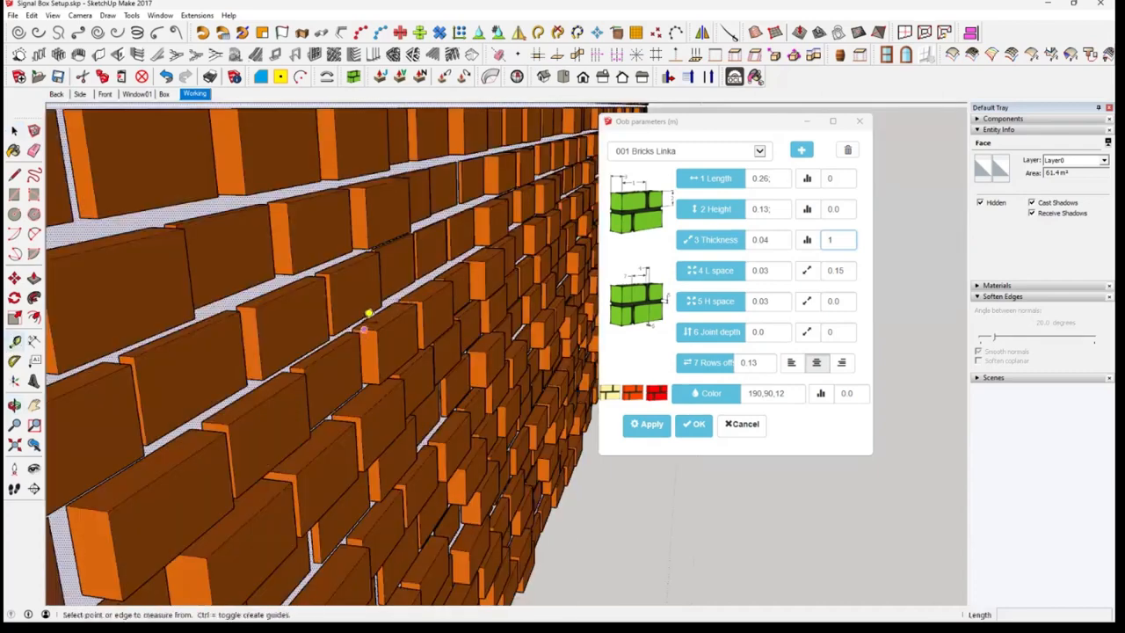
scroll(367, 325, up, 1)
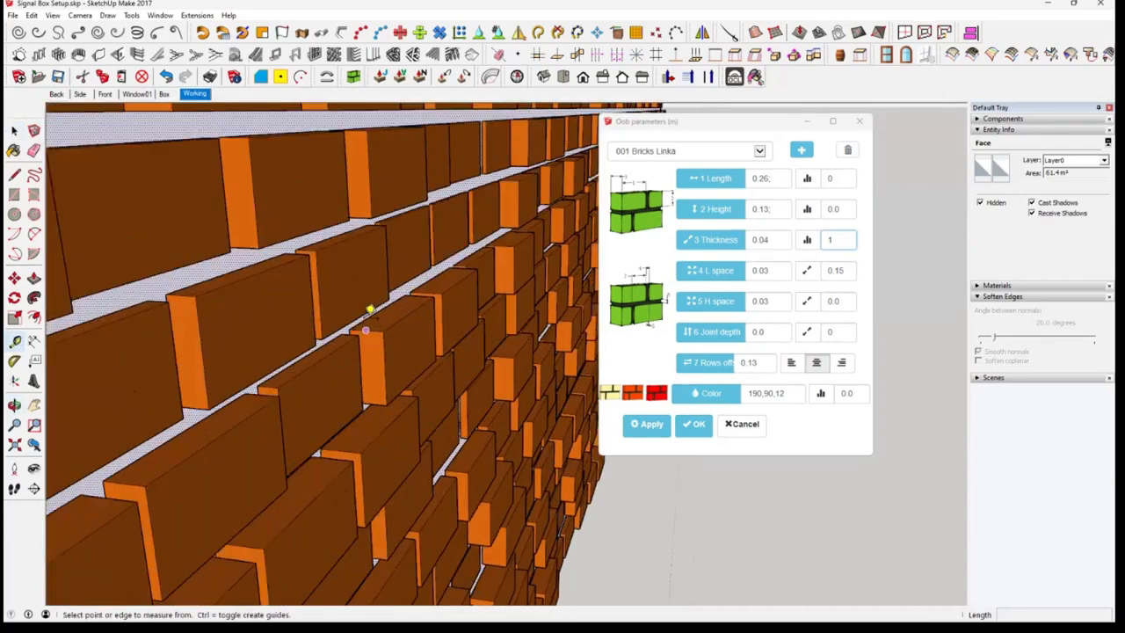
scroll(367, 321, up, 3)
click(365, 319)
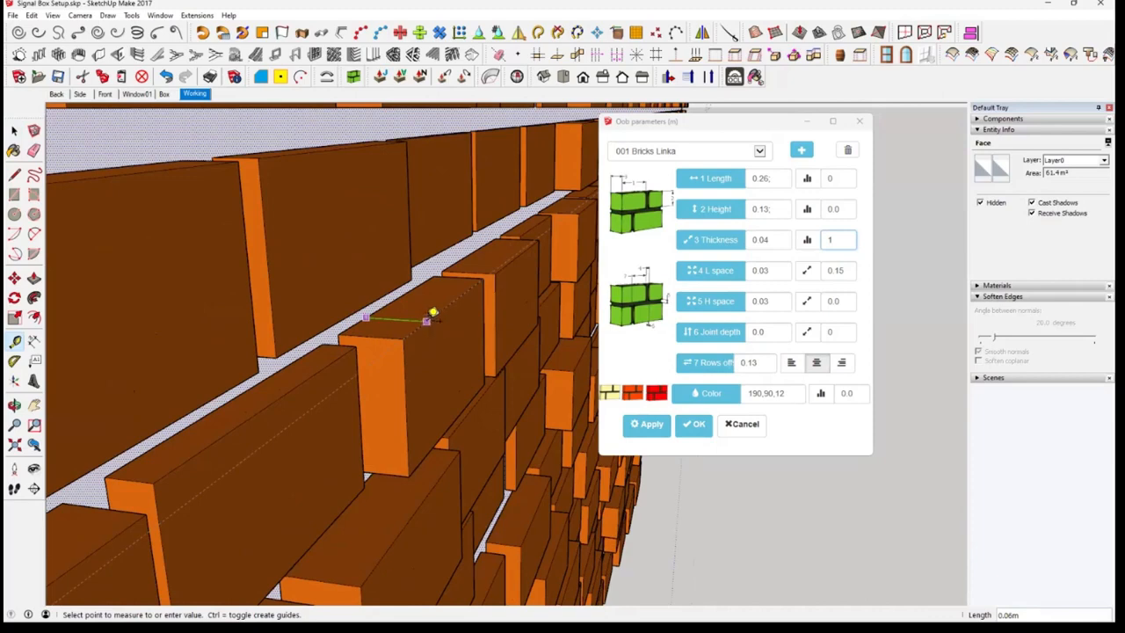
scroll(430, 315, down, 5)
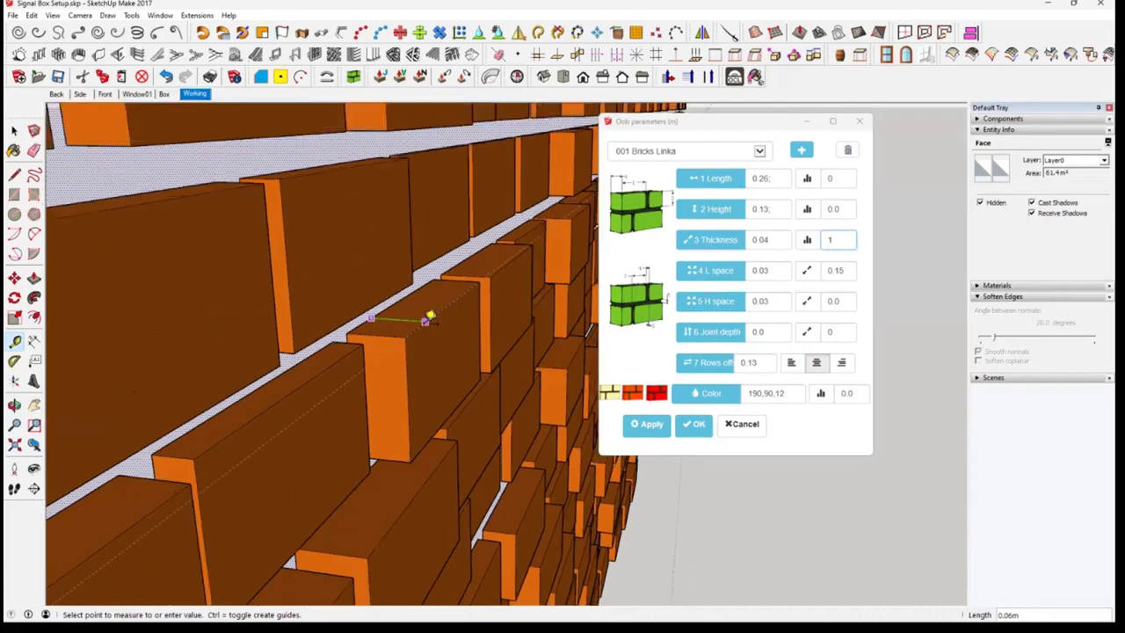
scroll(431, 314, down, 3)
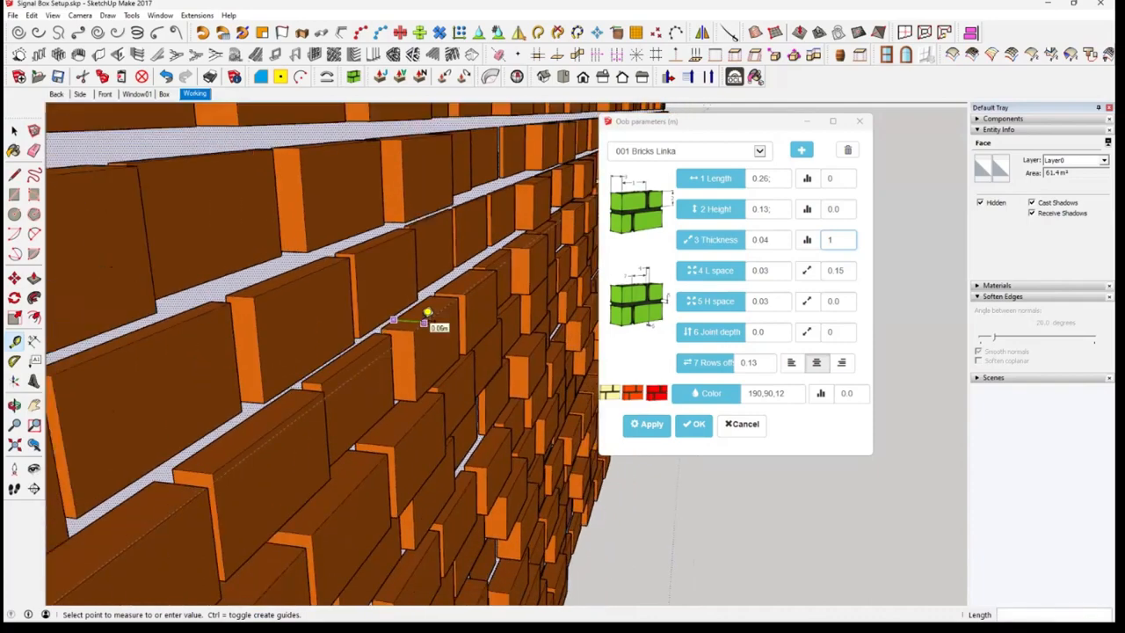
scroll(427, 313, down, 2)
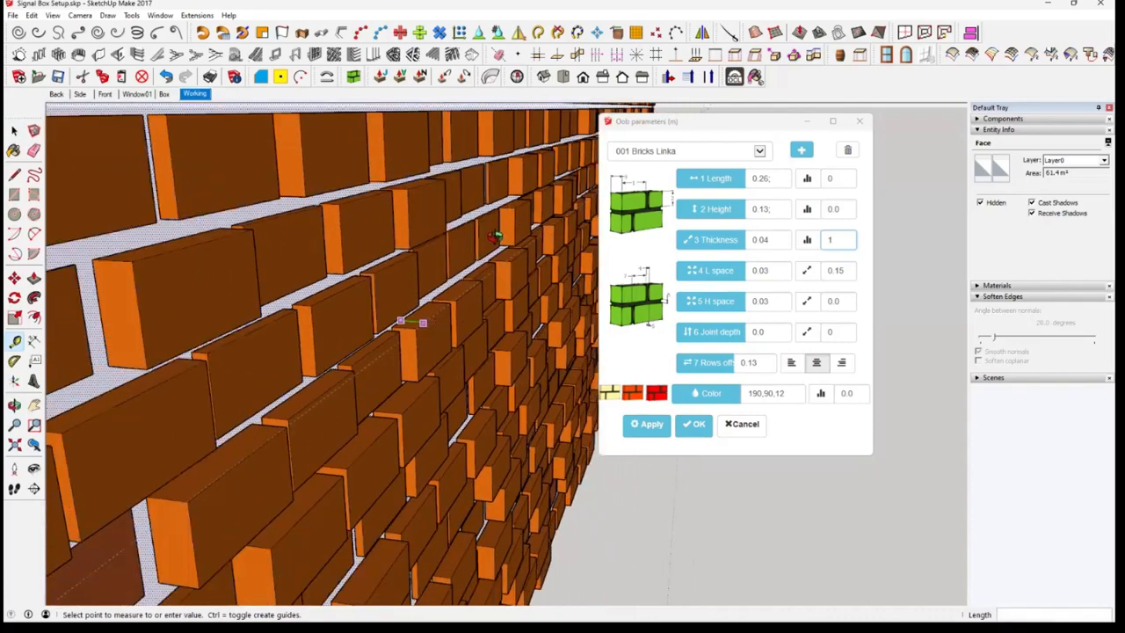
scroll(508, 255, down, 3)
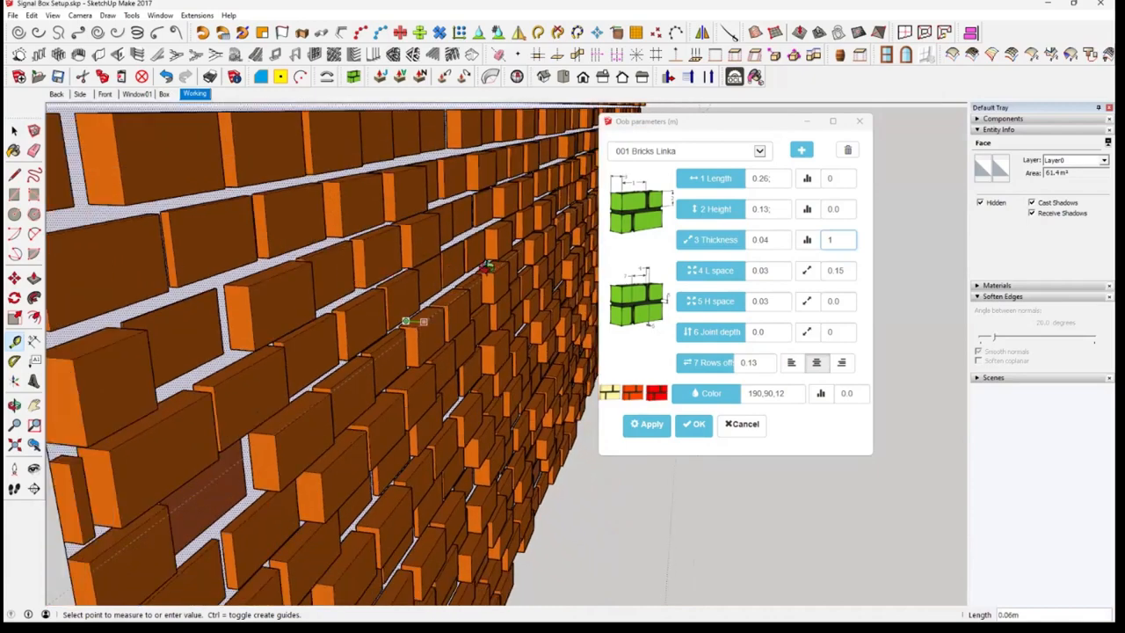
scroll(431, 294, down, 2)
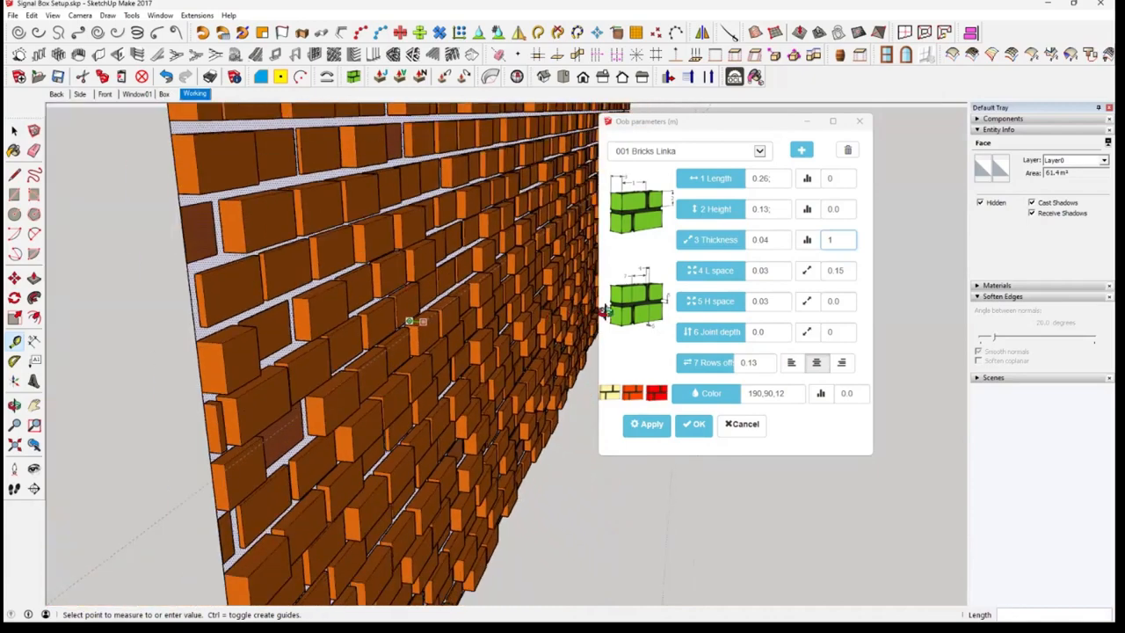
middle_drag(393, 283, 370, 263)
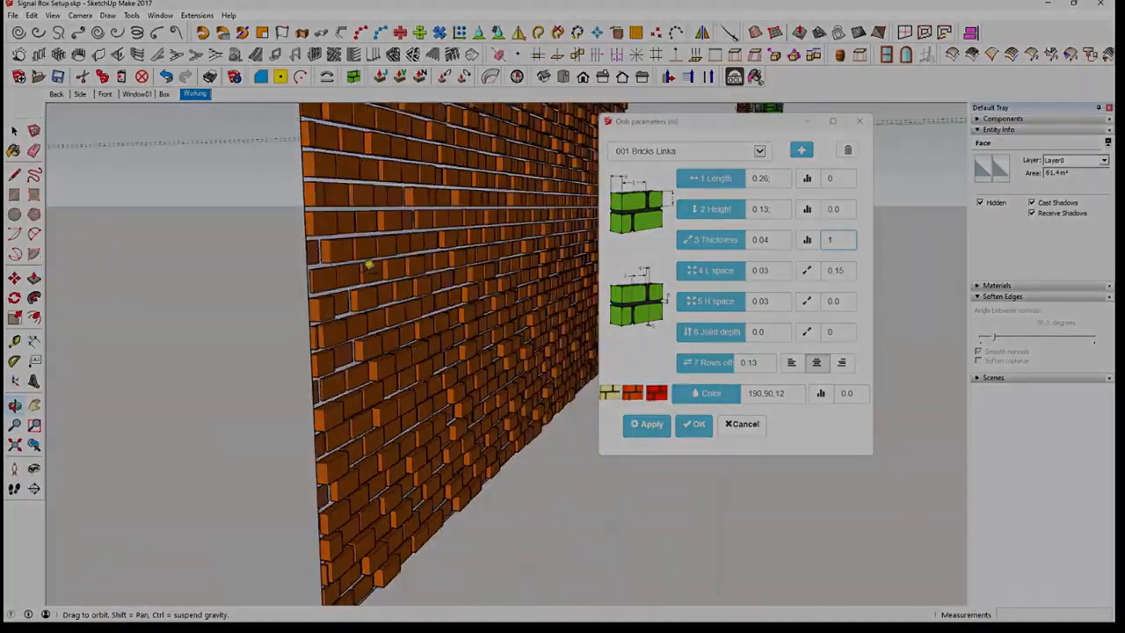